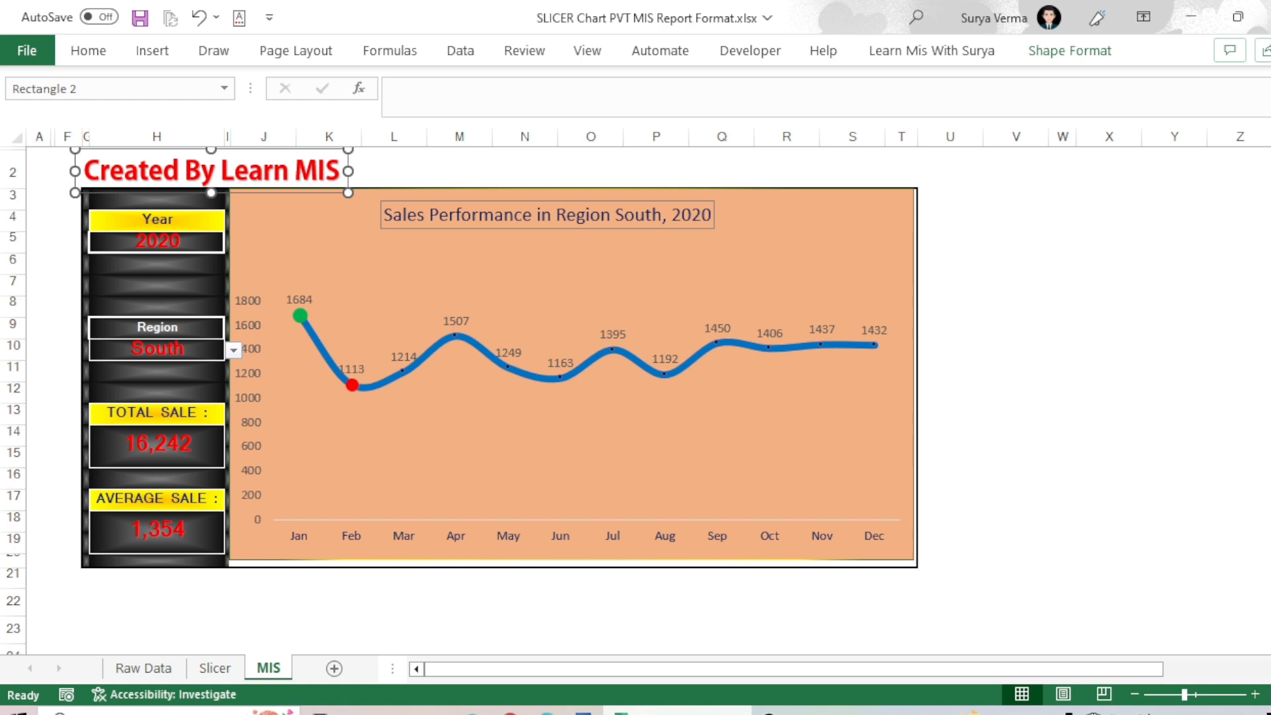
# Set the Year selection of the MIS sheet's sales performance report to 2021
pyautogui.click(1034, 227)
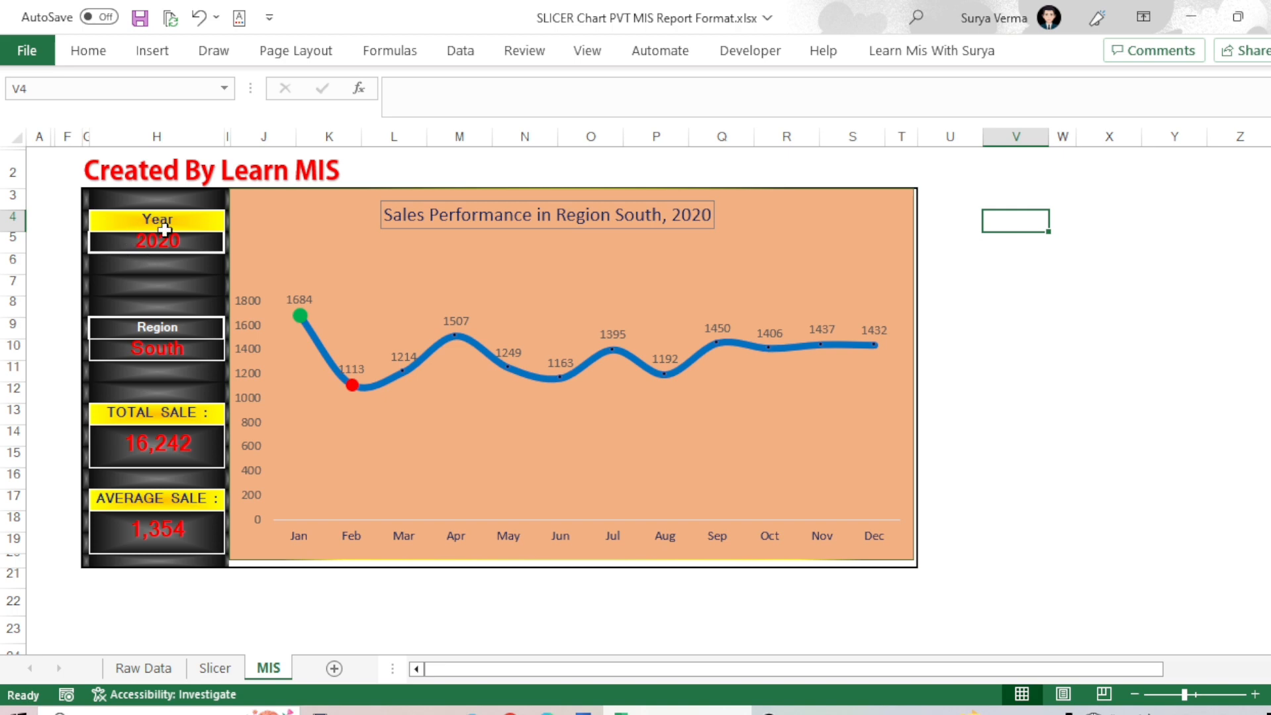
pyautogui.click(202, 243)
pyautogui.click(236, 245)
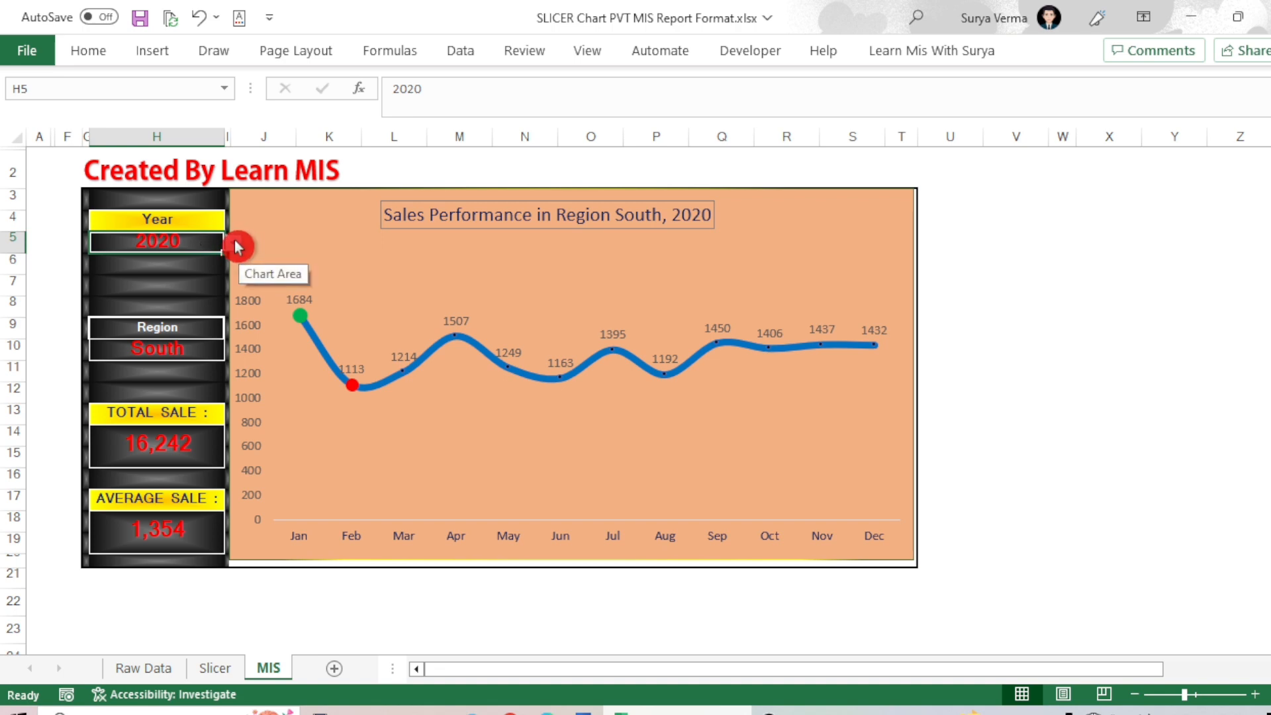
pyautogui.click(234, 245)
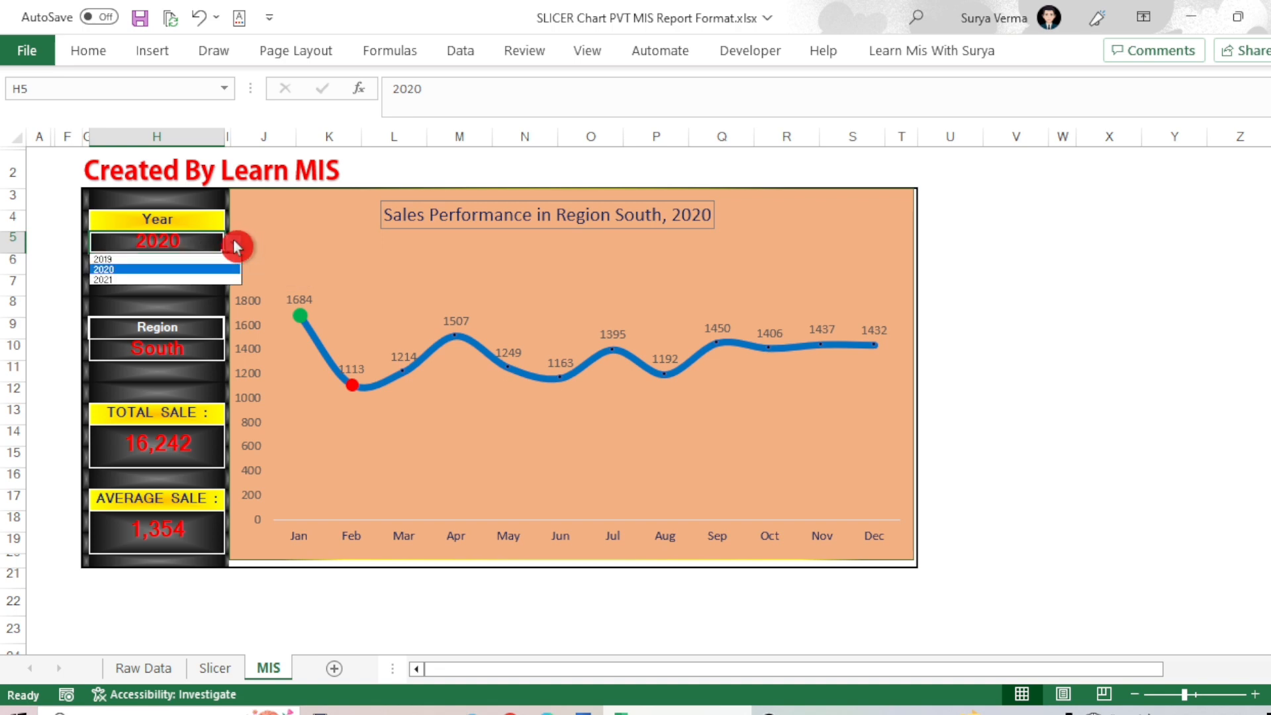
pyautogui.click(146, 279)
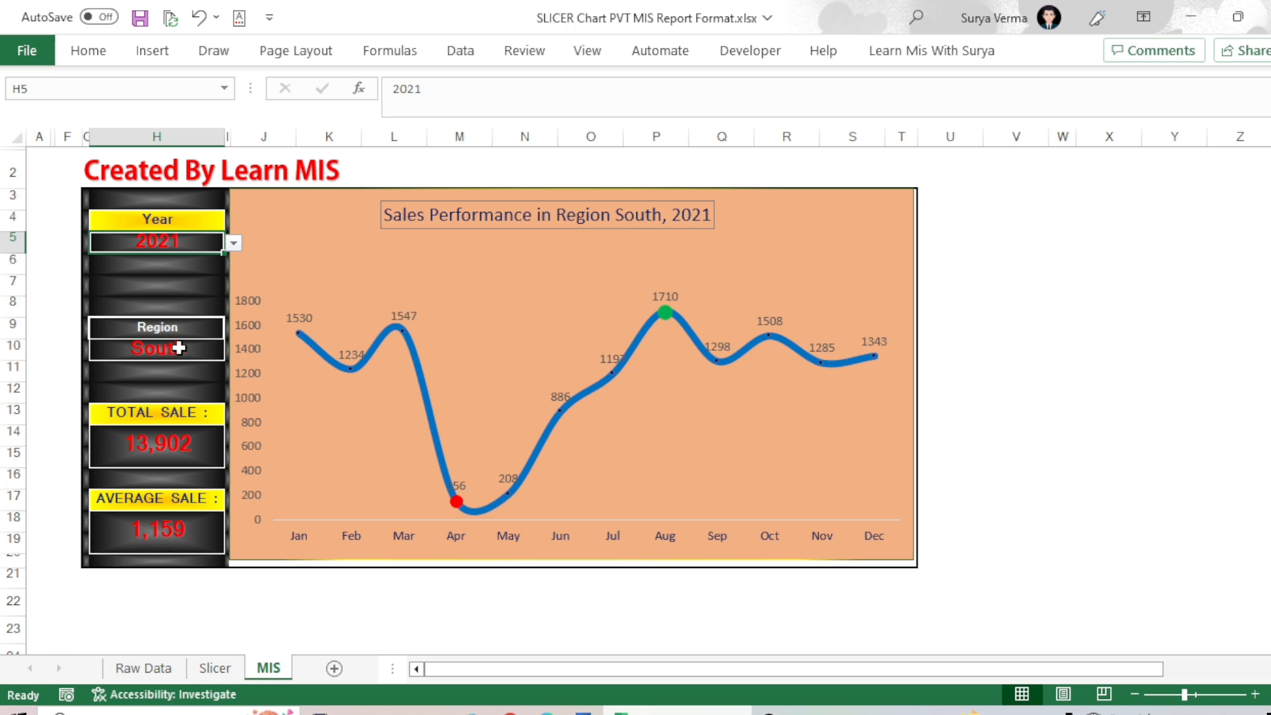
# Set the Region selection of the MIS sheet's sales performance report to North
pyautogui.click(173, 347)
pyautogui.click(234, 349)
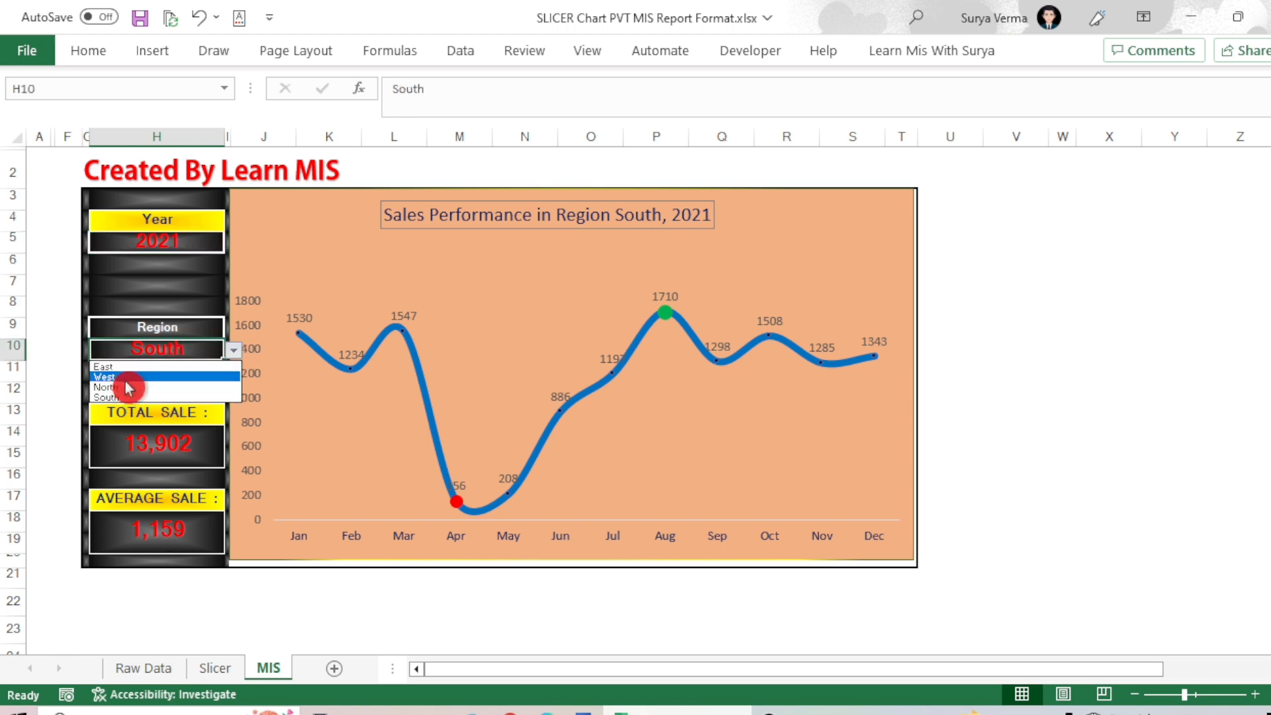
pyautogui.click(123, 387)
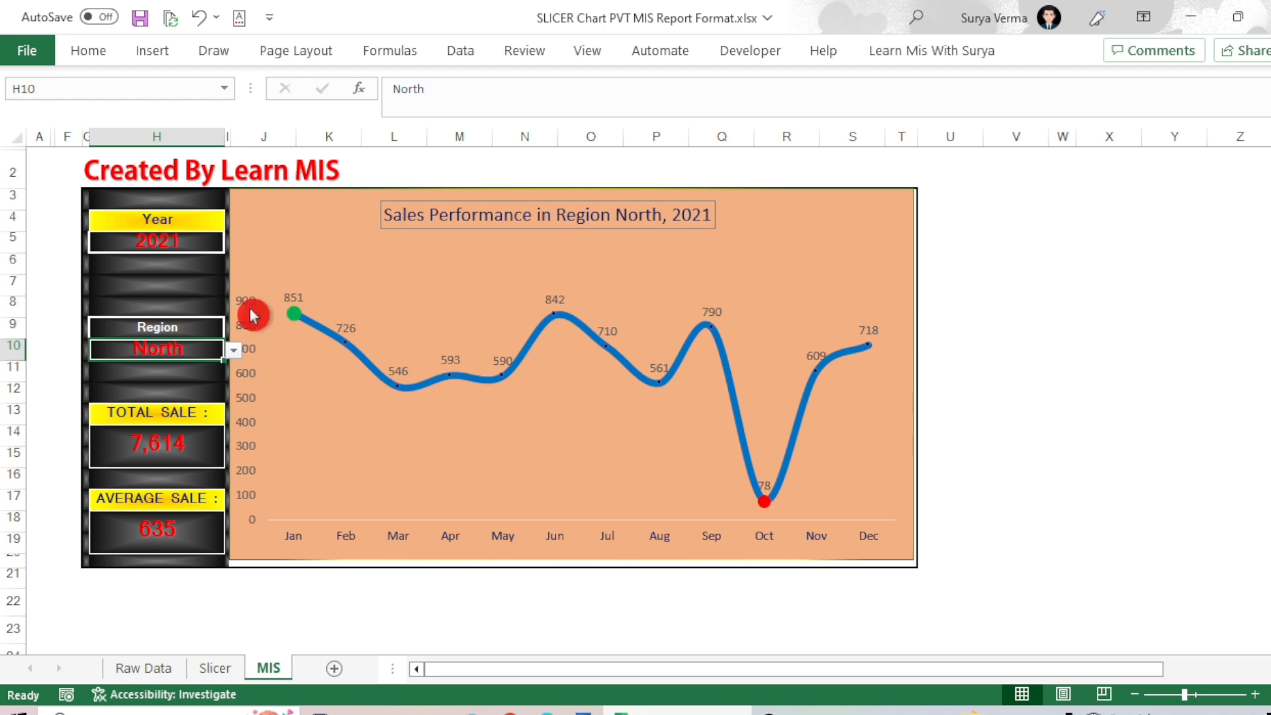
# On the Slicer sheet, filter the Sales Performance chart to region Ease and year 2021
pyautogui.click(237, 670)
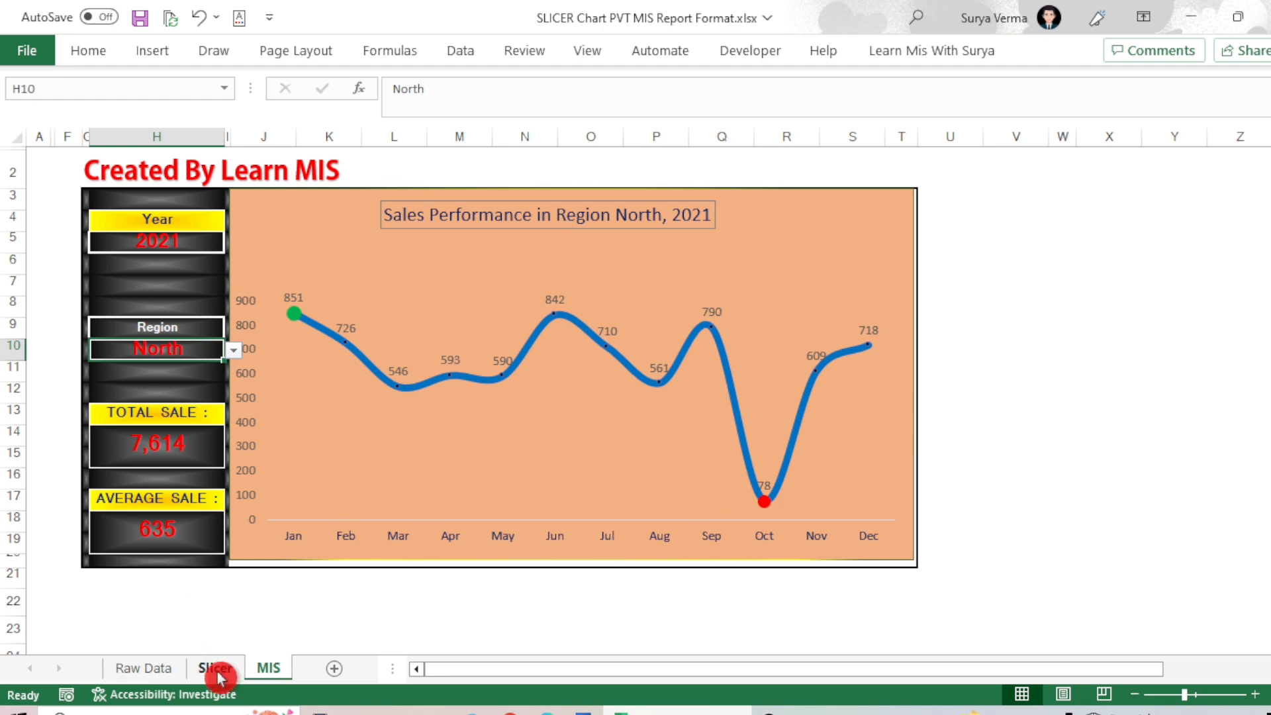
pyautogui.click(217, 671)
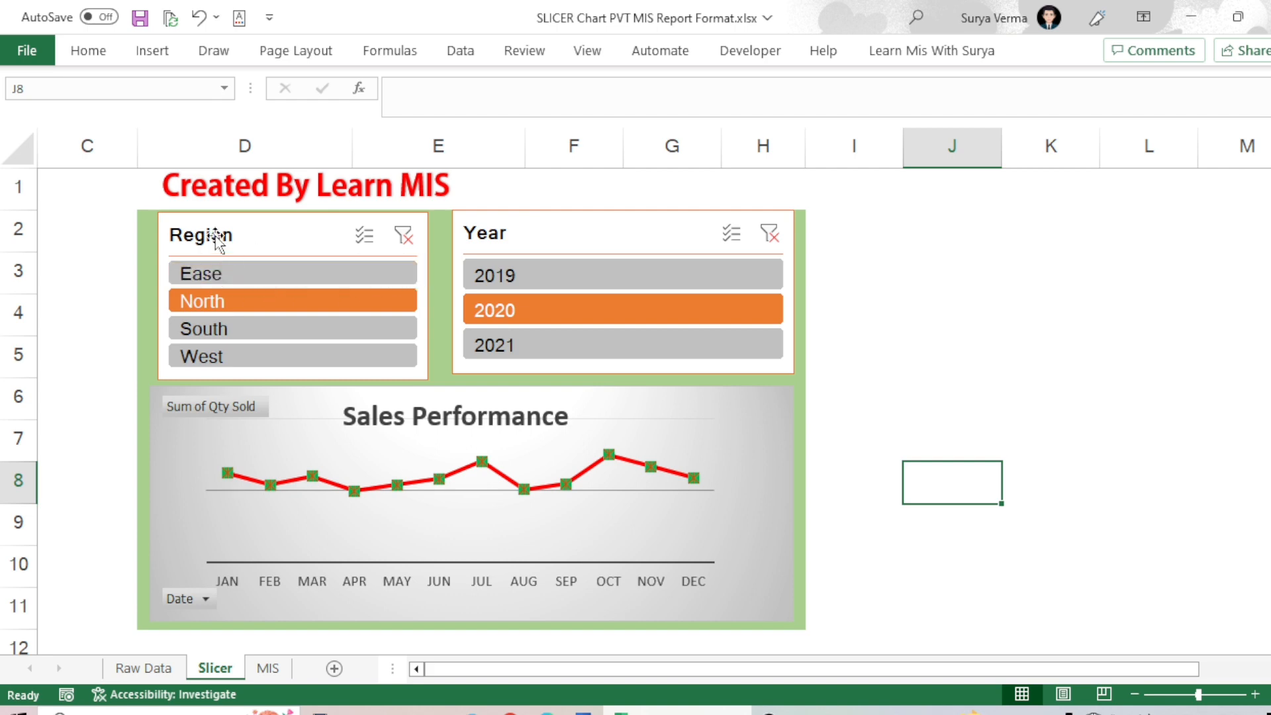
pyautogui.click(221, 272)
pyautogui.click(582, 312)
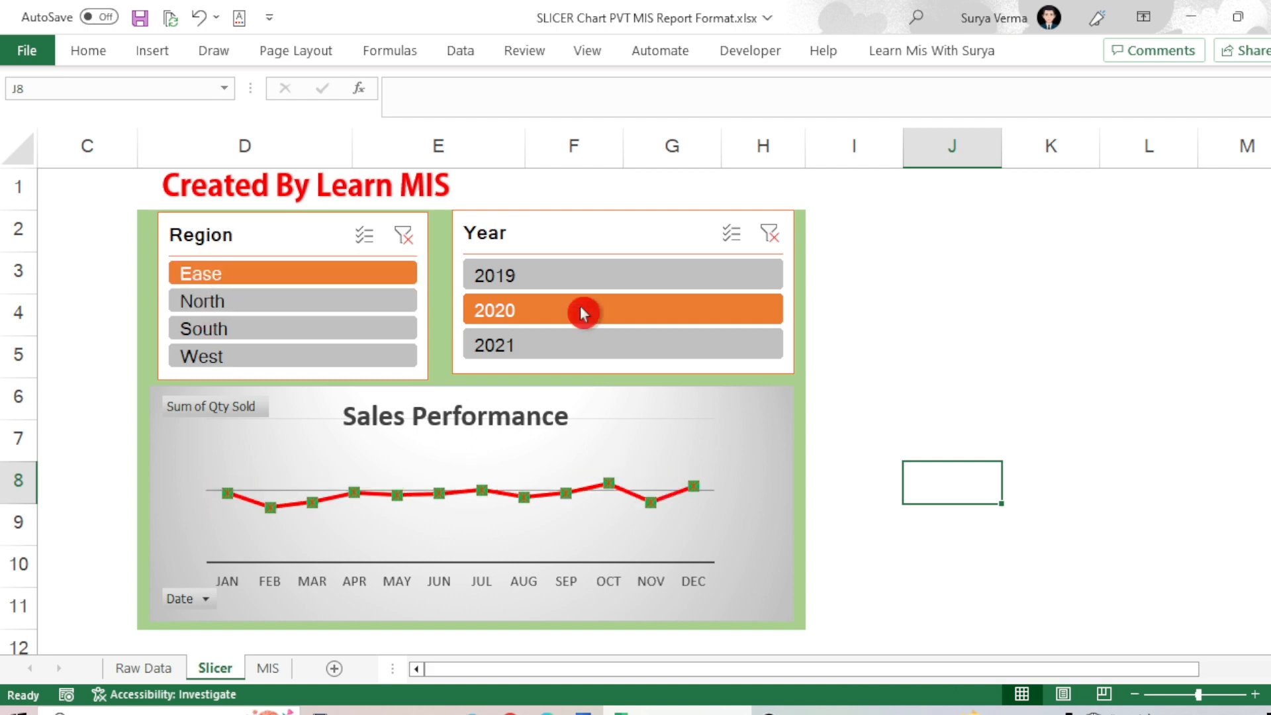
pyautogui.click(364, 497)
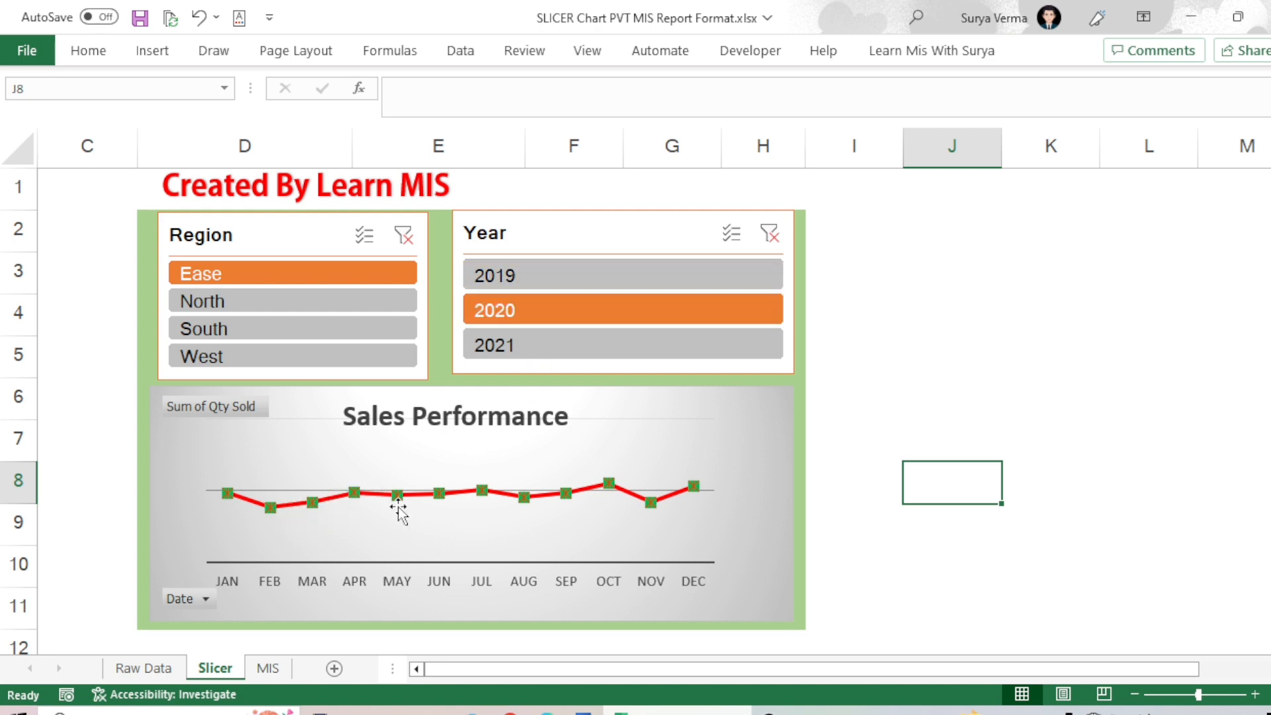
pyautogui.moveTo(502, 344); pyautogui.dragTo(578, 349)
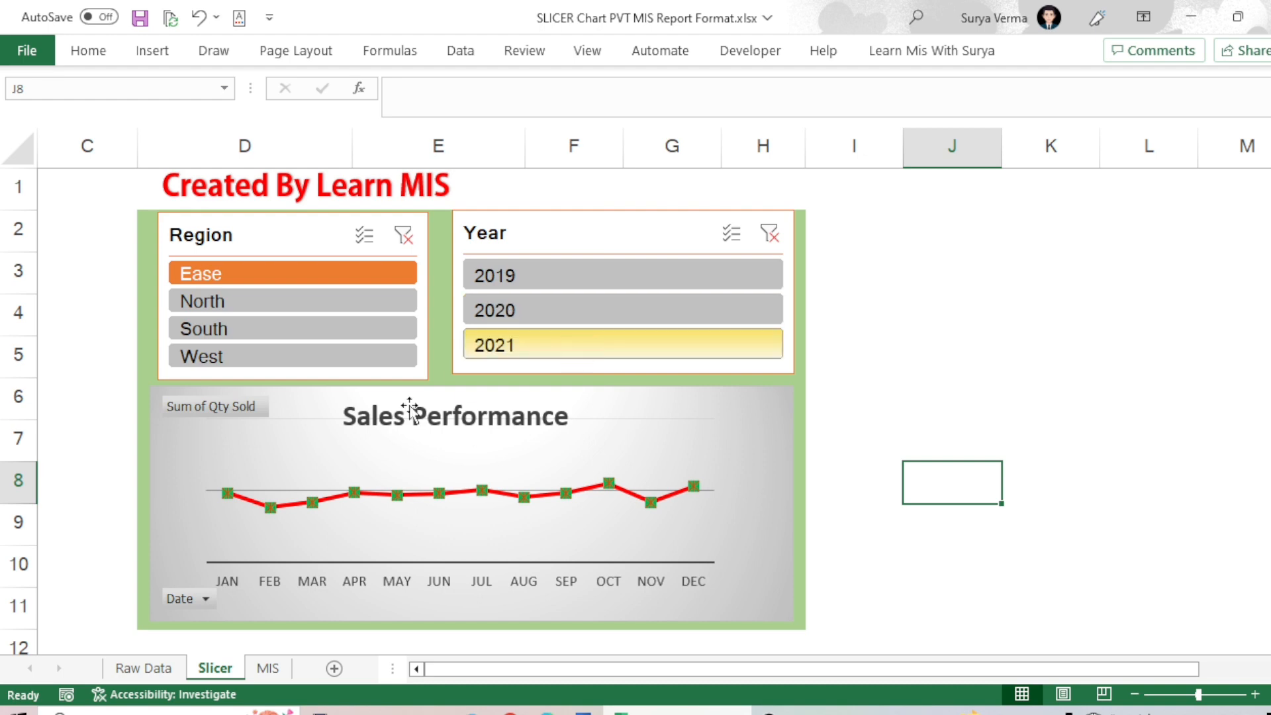
pyautogui.click(379, 507)
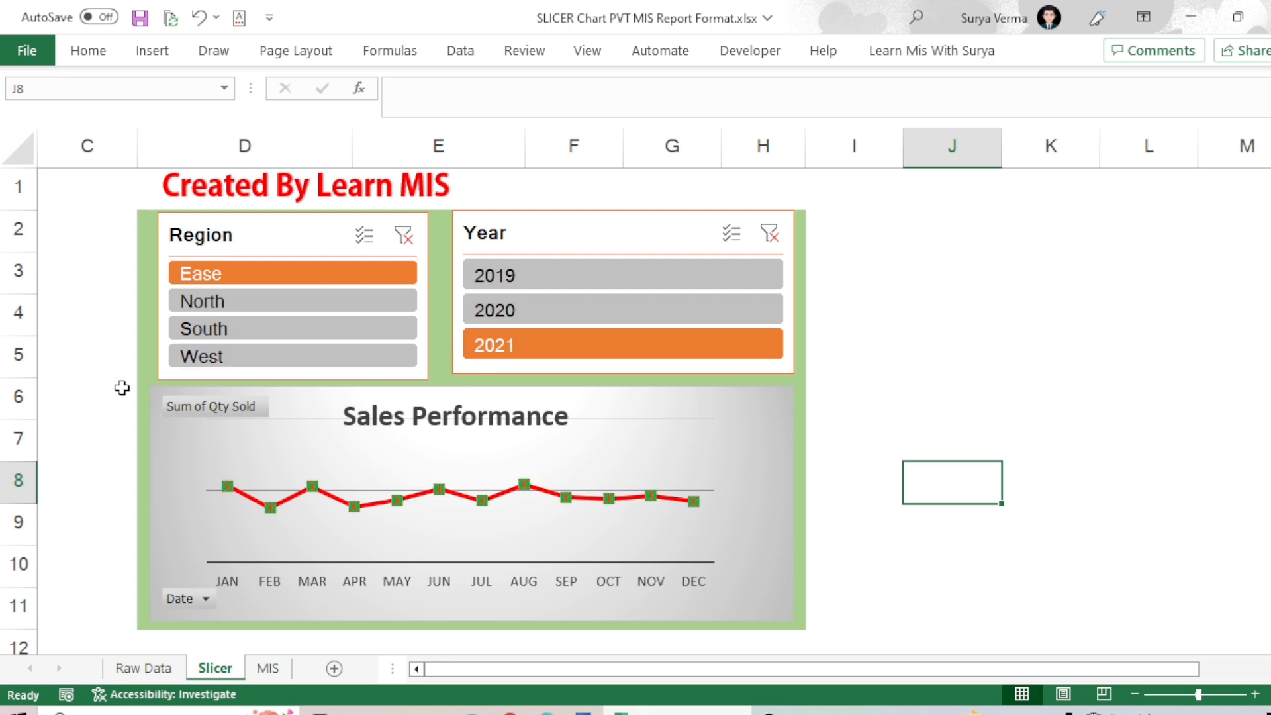
# Examine the column headings of the Raw Data sheet from Date through Qty Sold
pyautogui.click(136, 666)
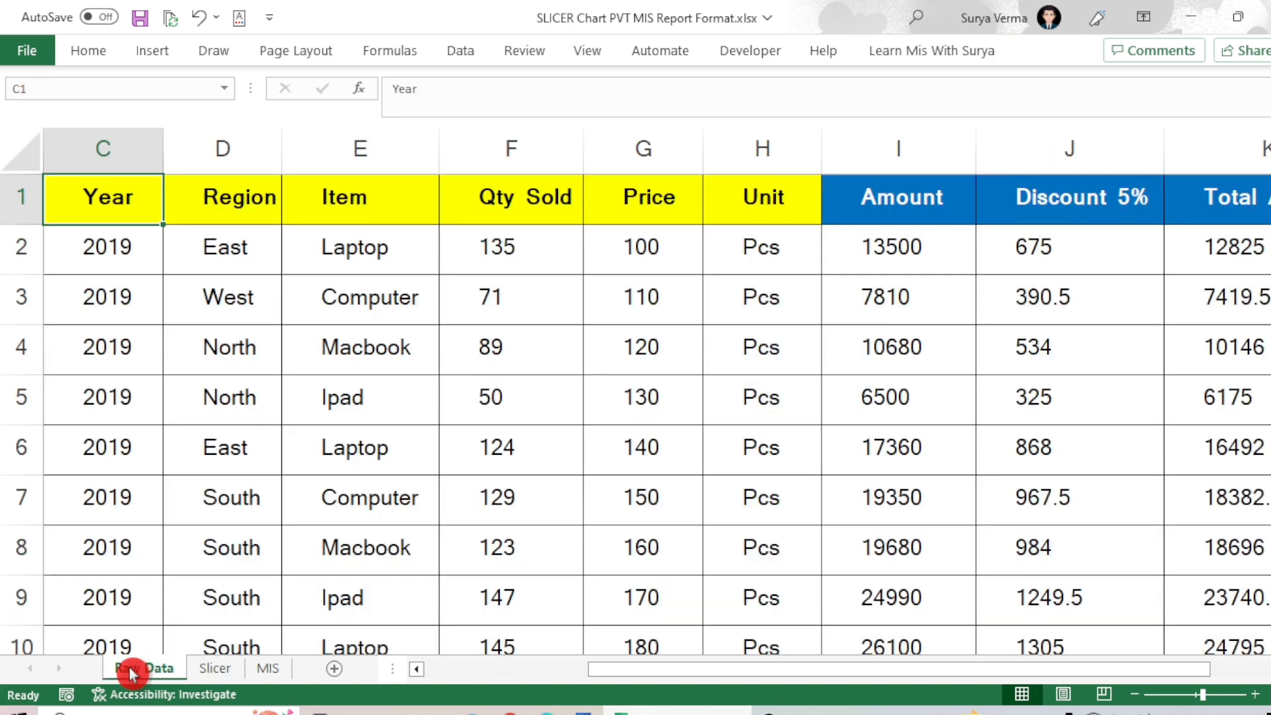
pyautogui.press('Left')
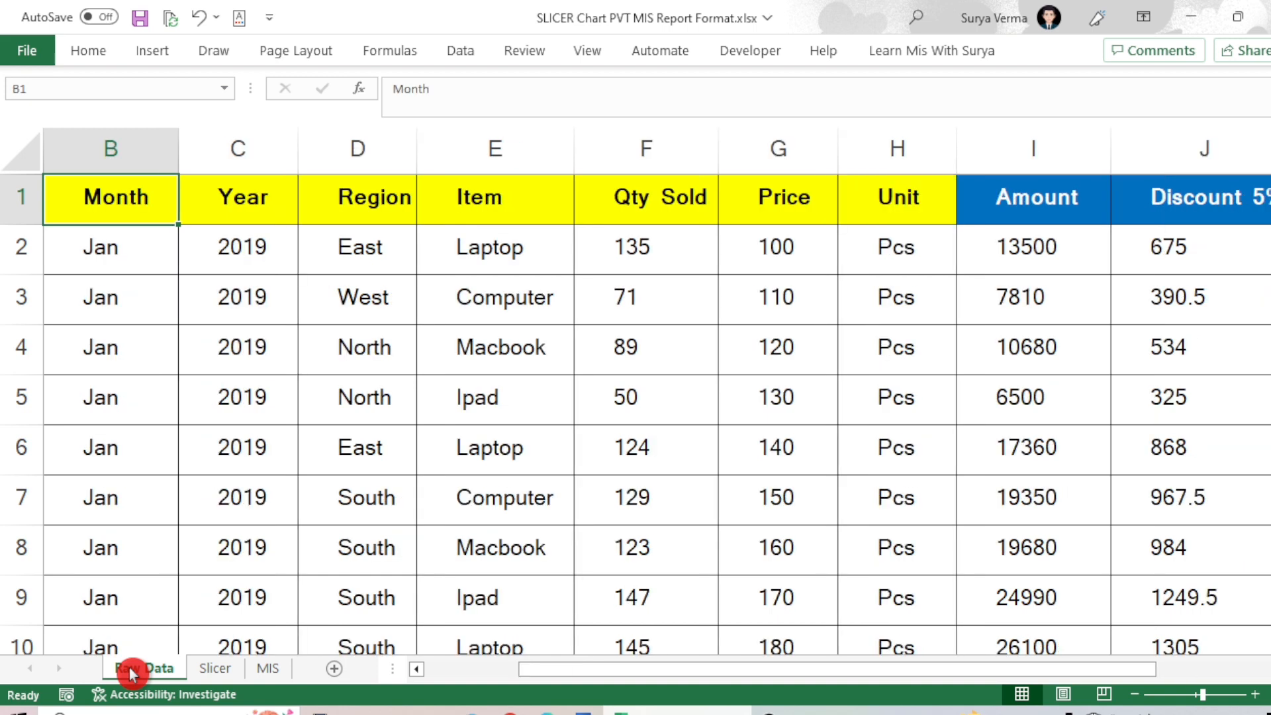
pyautogui.press('Left')
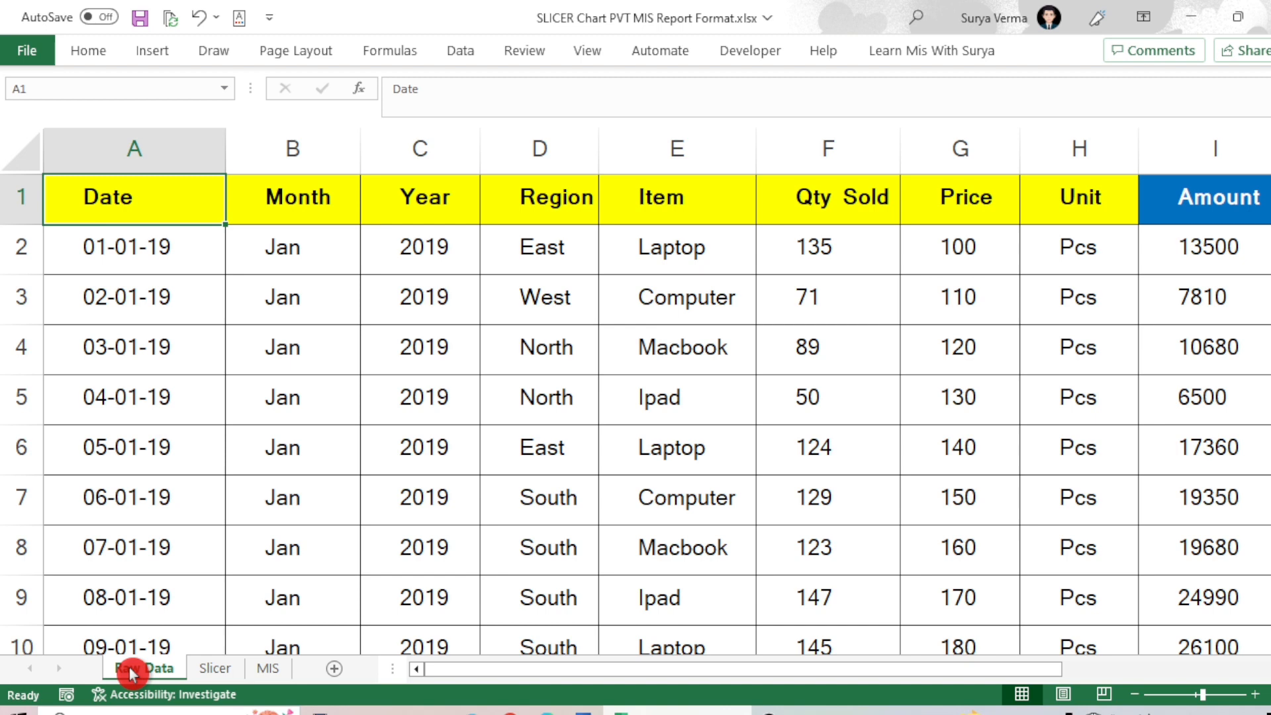
pyautogui.press('Right')
pyautogui.press('Right')
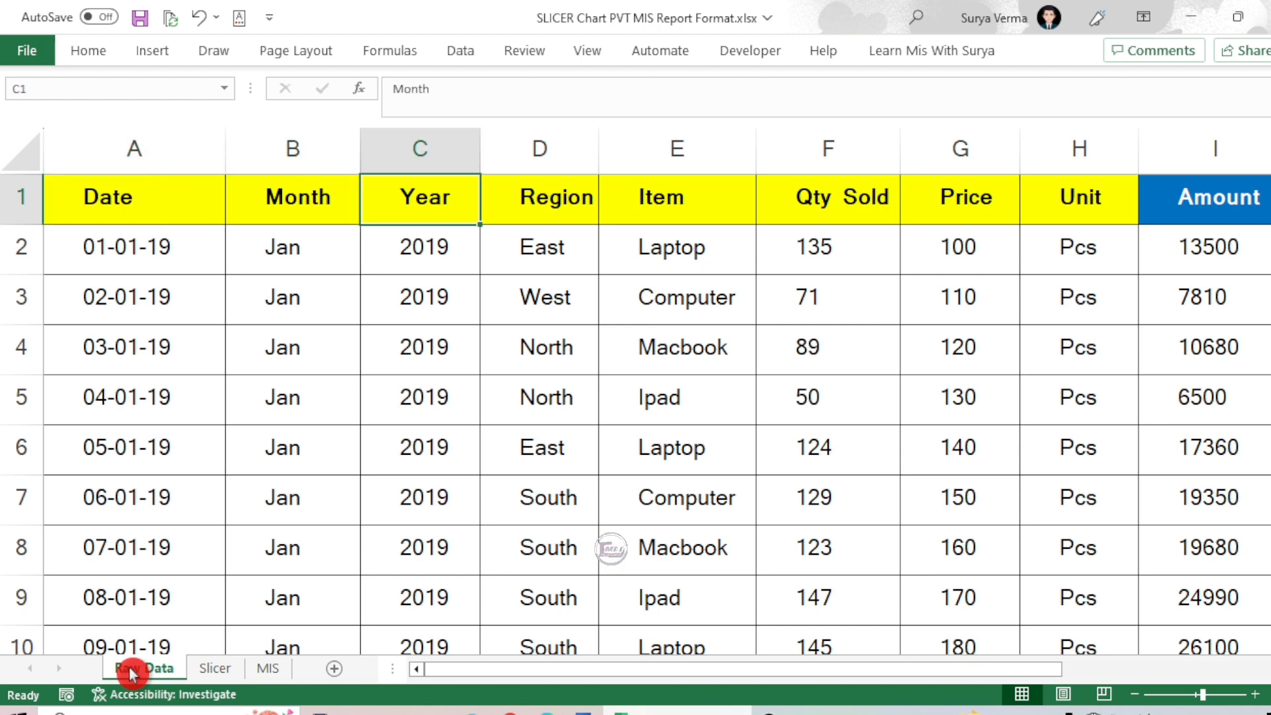
pyautogui.press('Right')
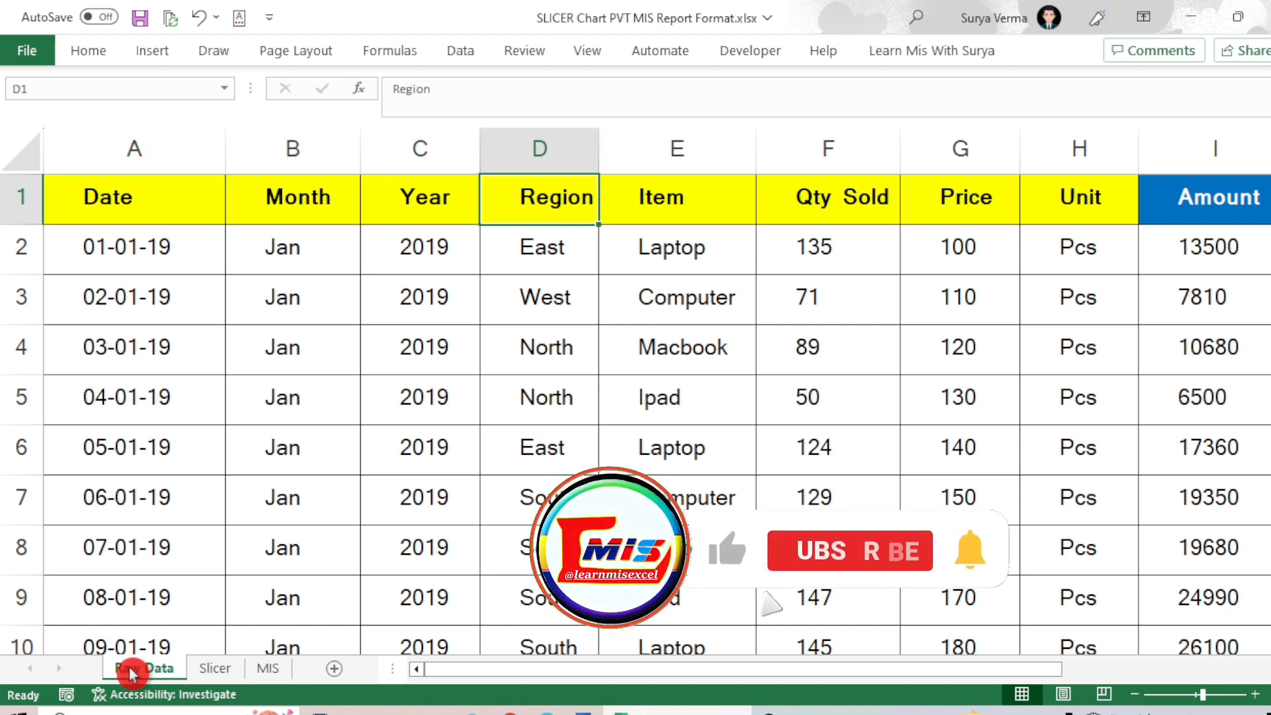
pyautogui.press('Right')
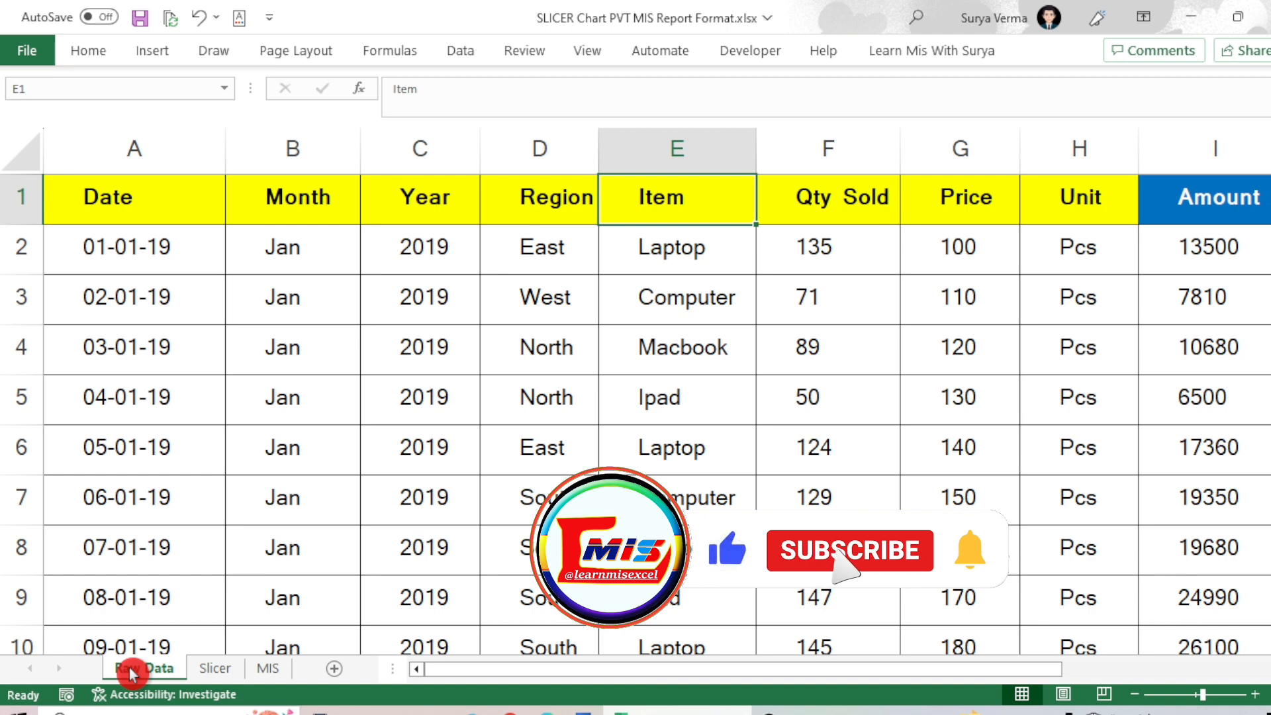
pyautogui.press('Right')
# Examine row 2 of the raw data from Qty Sold to Total Amount, including the formulas, and return to cell A1
pyautogui.press('Down')
pyautogui.press('Right')
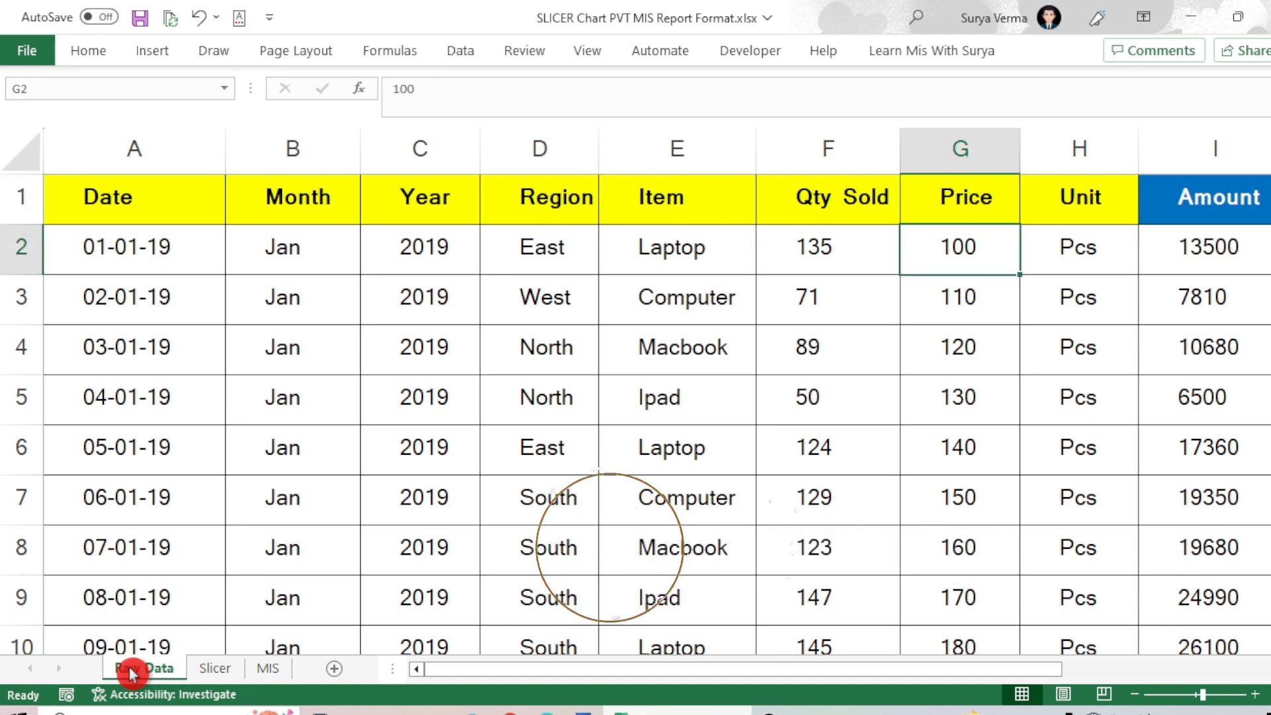
pyautogui.press('Right')
pyautogui.press('Right')
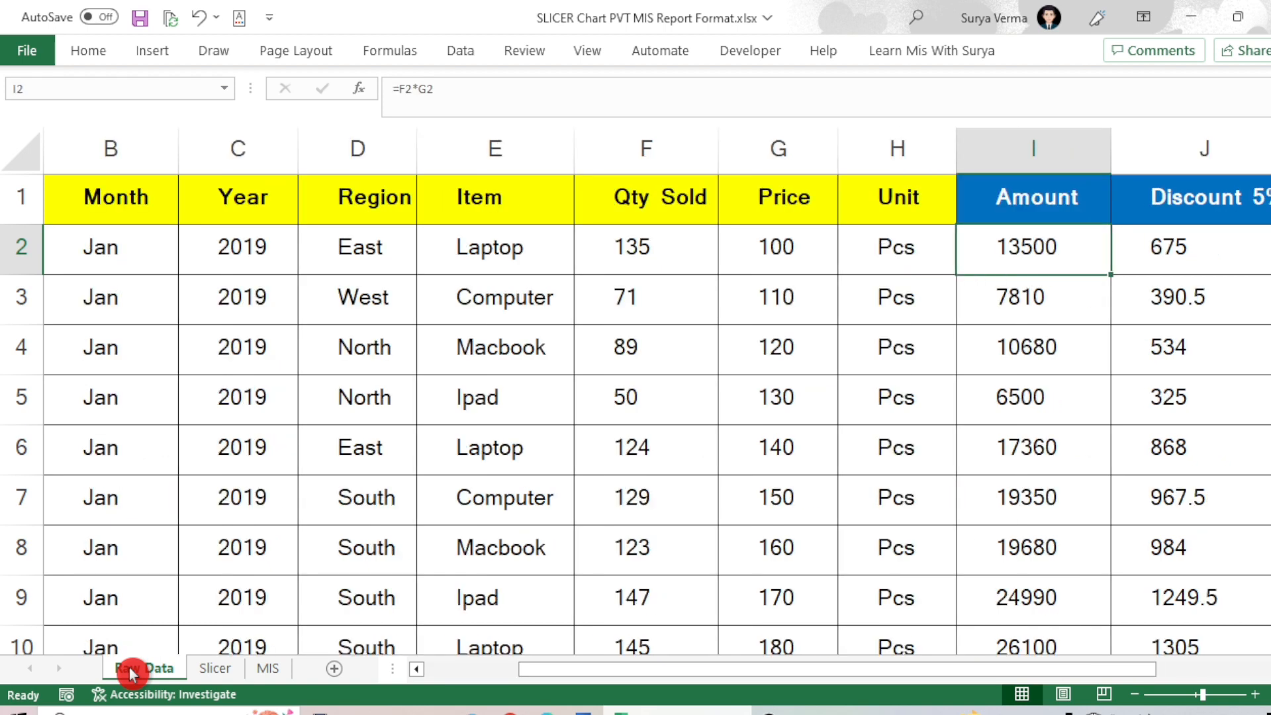
pyautogui.press('Right')
pyautogui.press('Left')
pyautogui.press('Left')
pyautogui.press('Right')
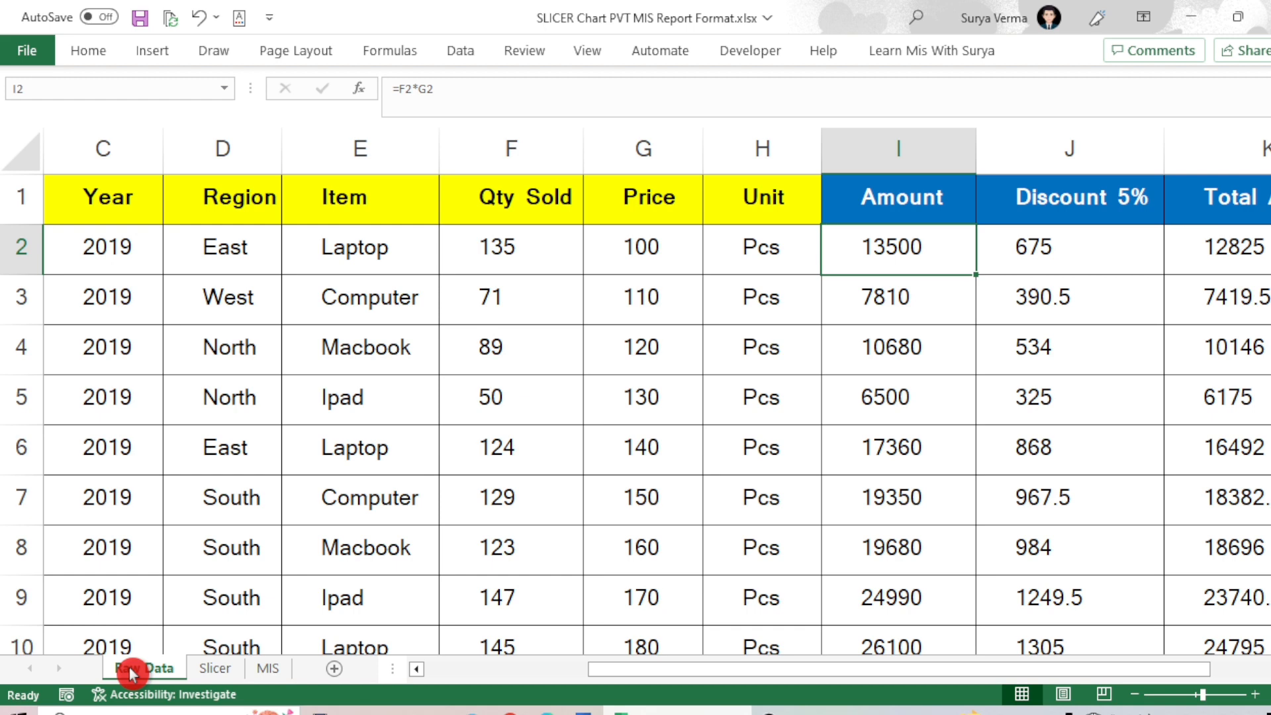
pyautogui.press('Right')
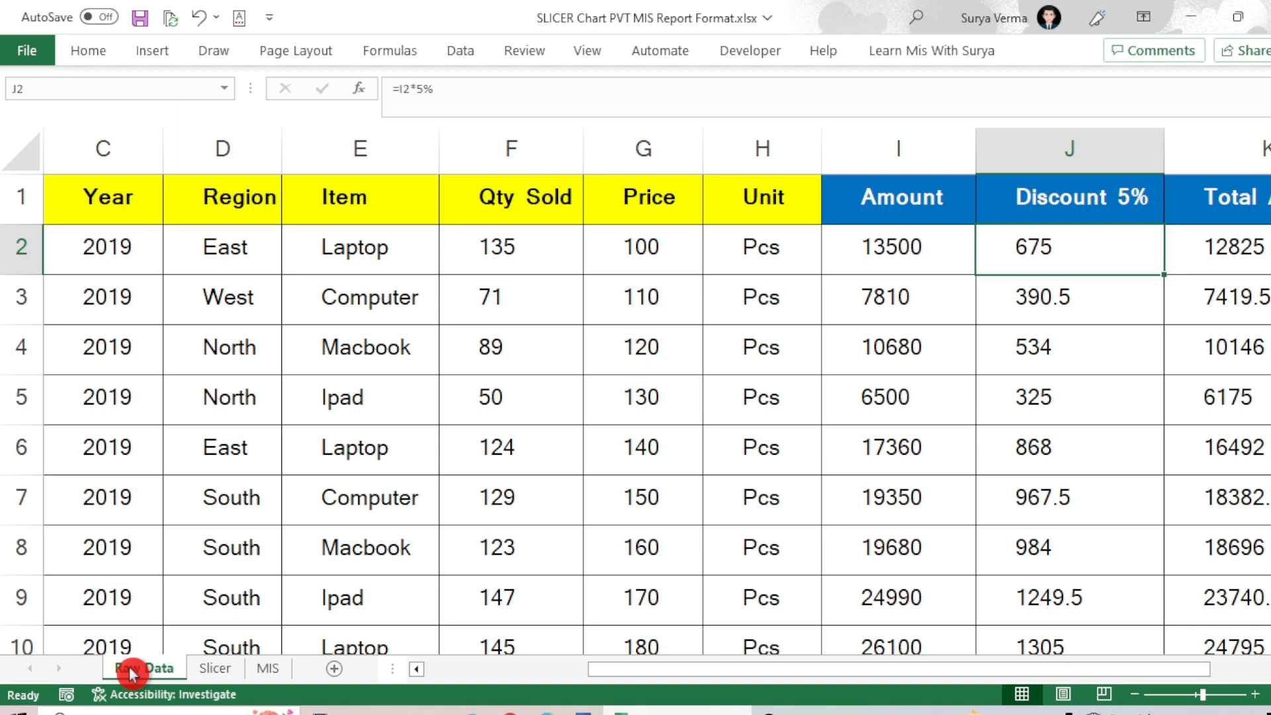
pyautogui.press('Right')
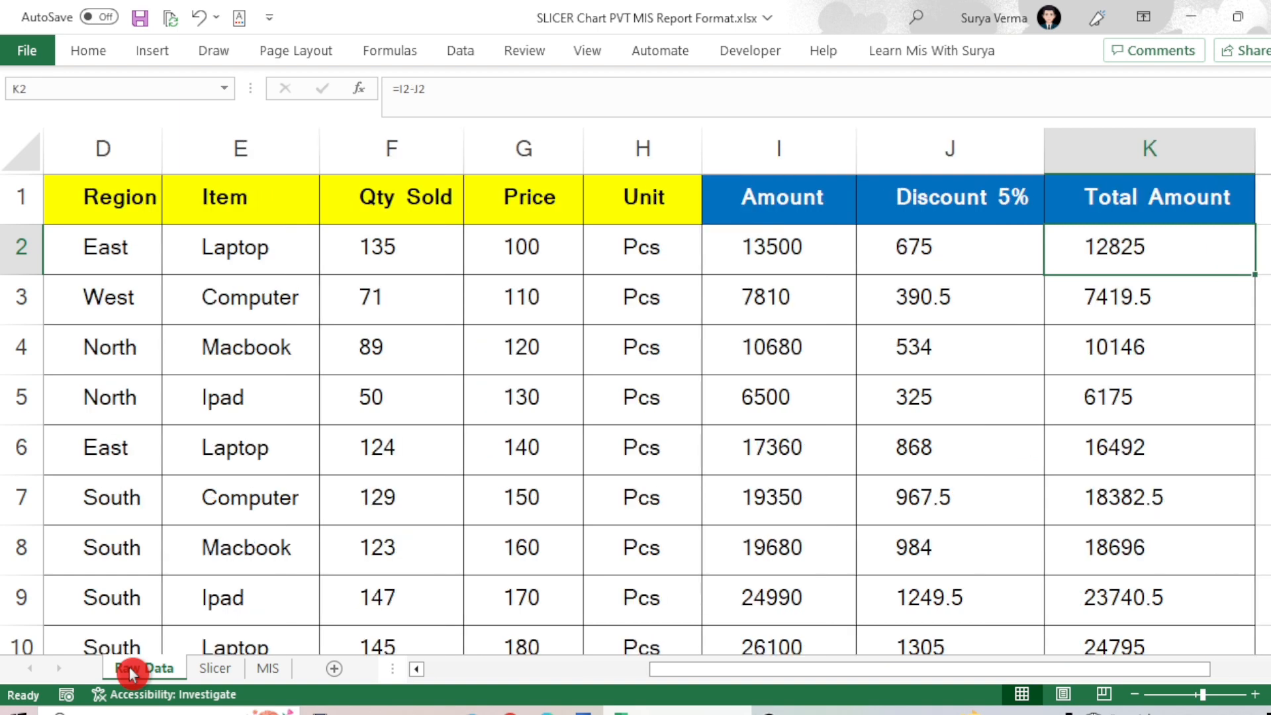
pyautogui.press('Up')
pyautogui.hotkey('ctrl', 'Home')
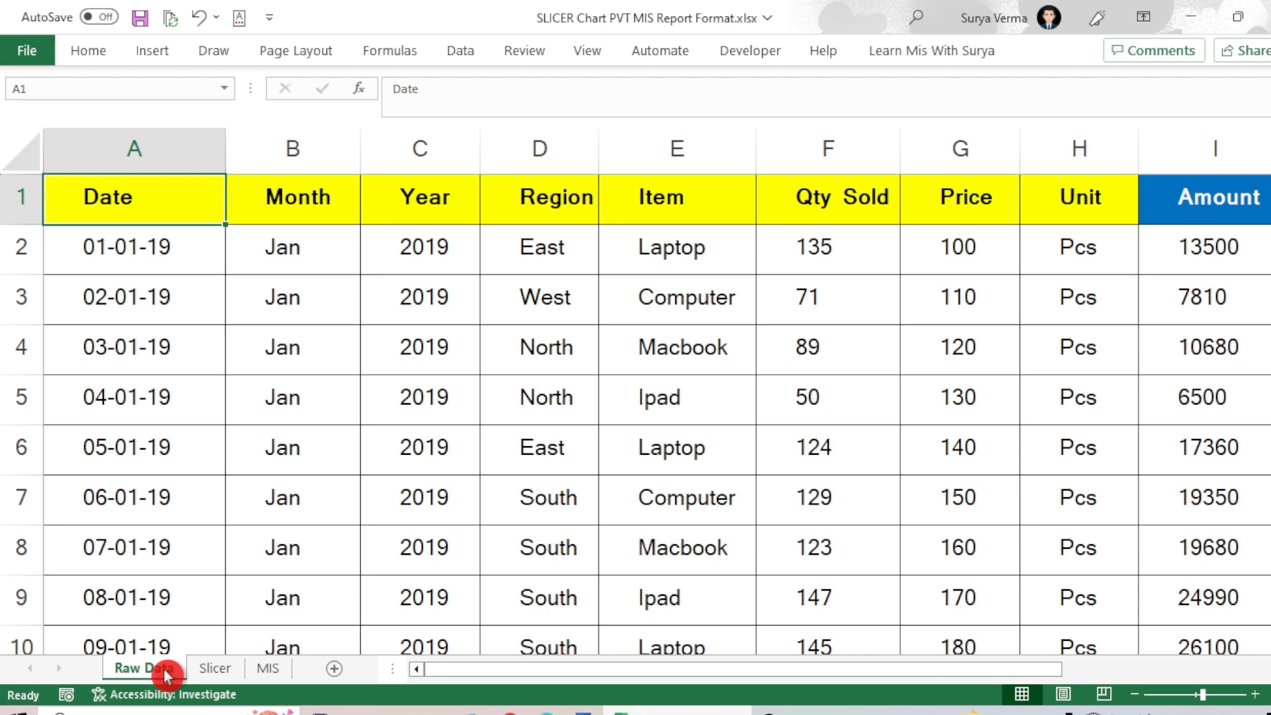
# Review the Slicer and MIS report sheets, and return to the Raw Data sheet
pyautogui.click(215, 669)
pyautogui.click(268, 669)
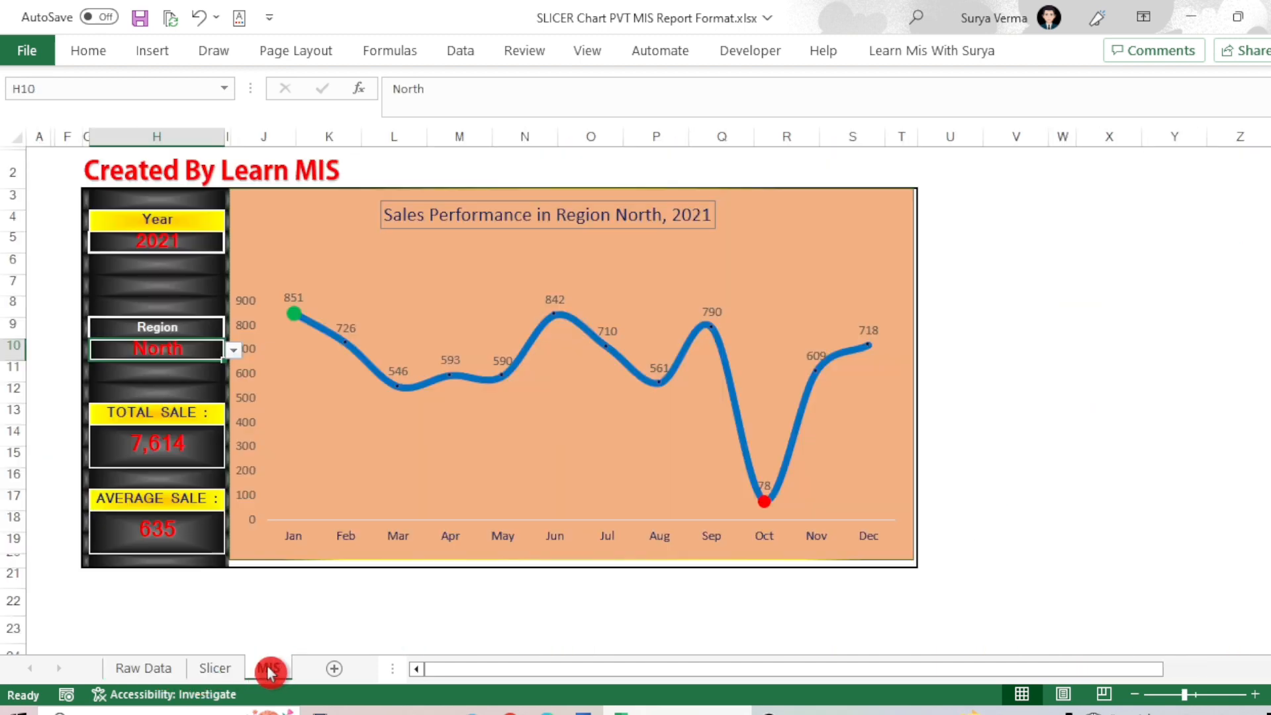
pyautogui.click(145, 670)
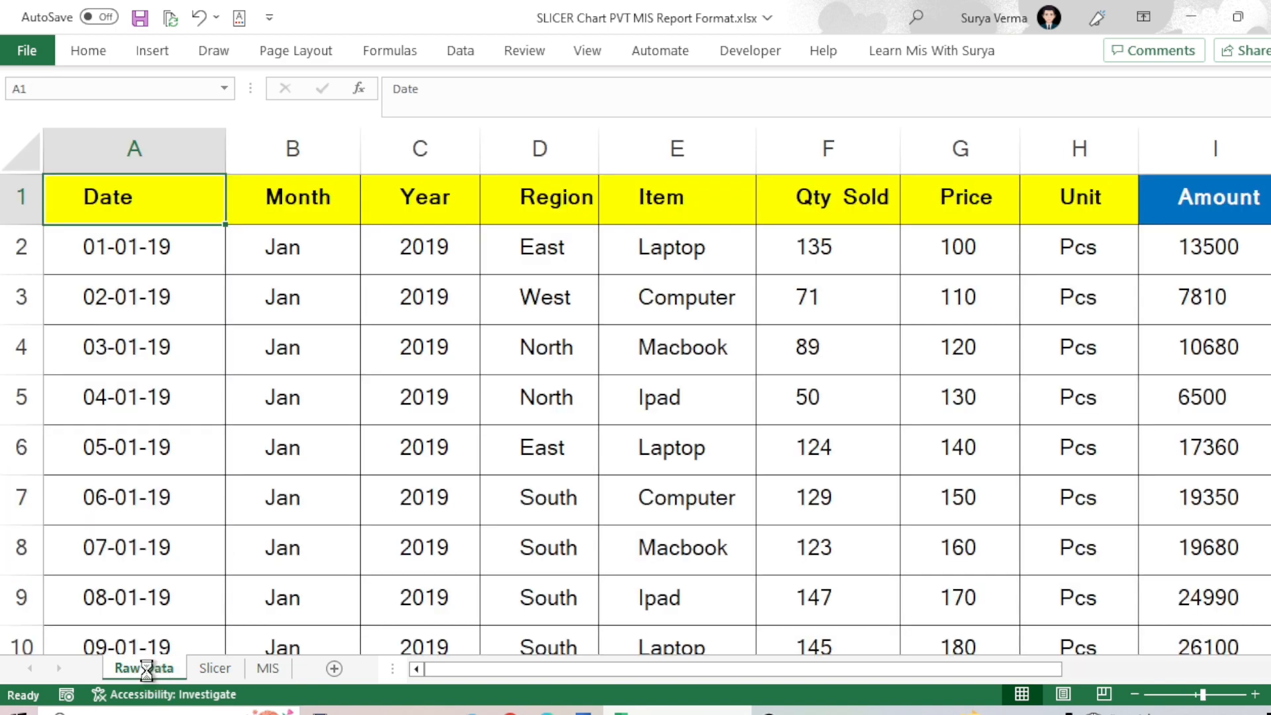
# Create a new blank workbook for rebuilding the report
pyautogui.hotkey('ctrl', 'n')
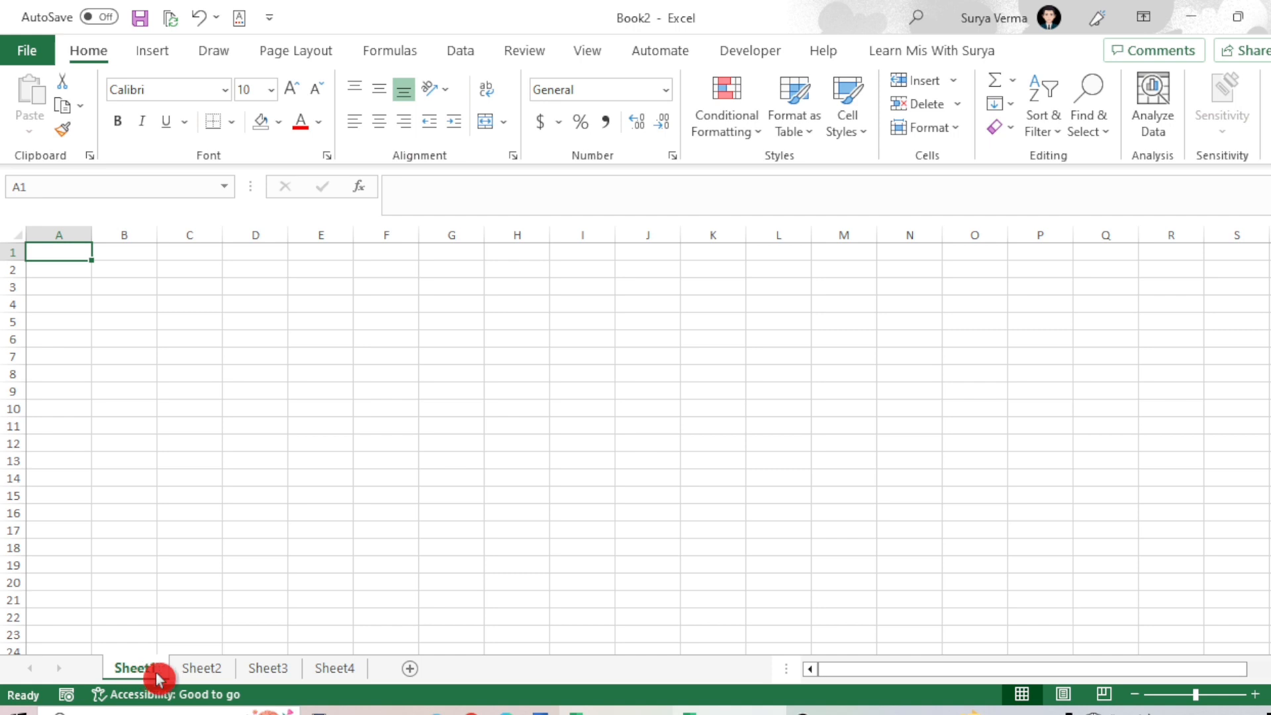
pyautogui.click(1255, 694)
pyautogui.click(1255, 694)
pyautogui.click(1255, 694)
pyautogui.click(104, 664)
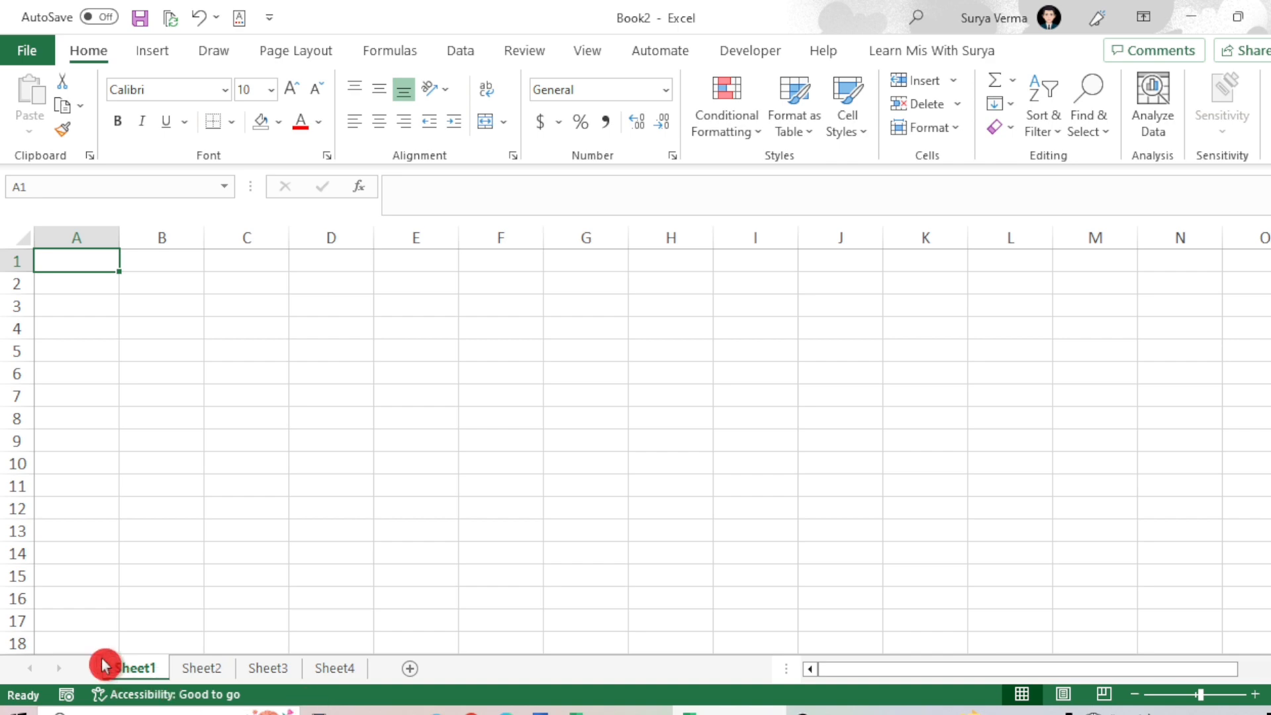
# Copy the Raw Data table's Date through Unit columns, down to row 1097, into the new workbook's Sheet1 starting at A1
pyautogui.click(606, 711)
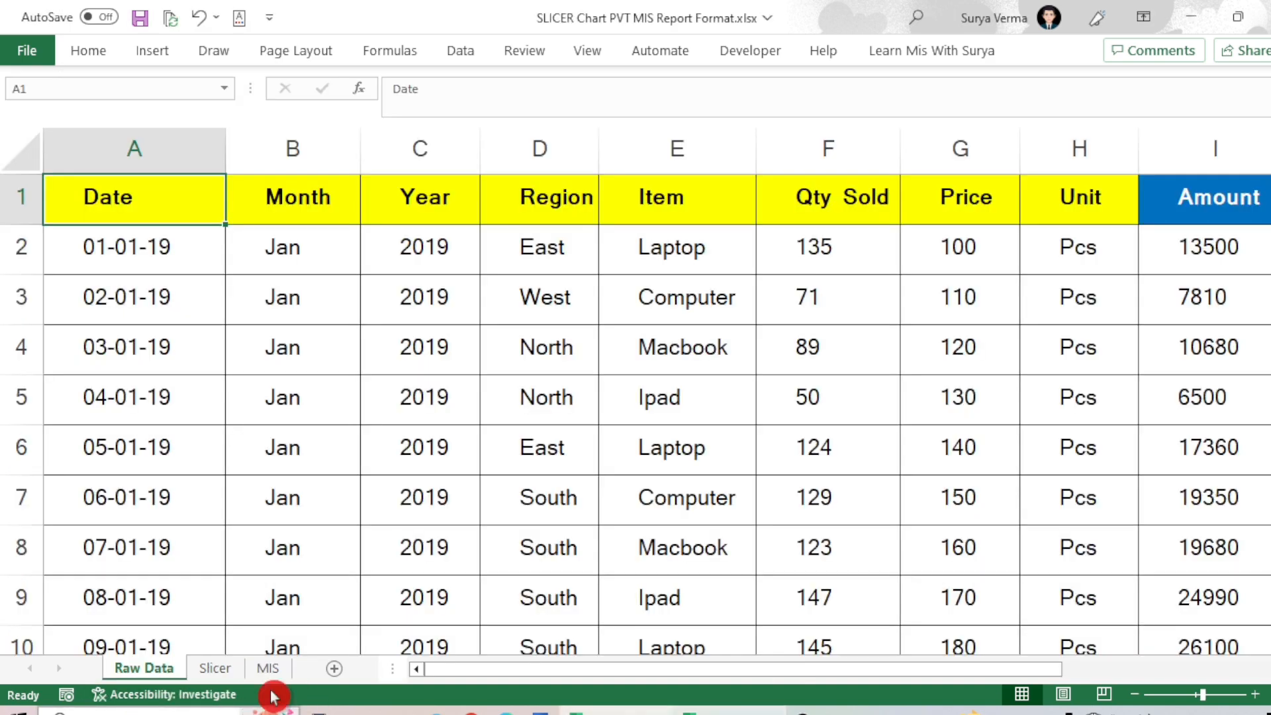
pyautogui.click(95, 198)
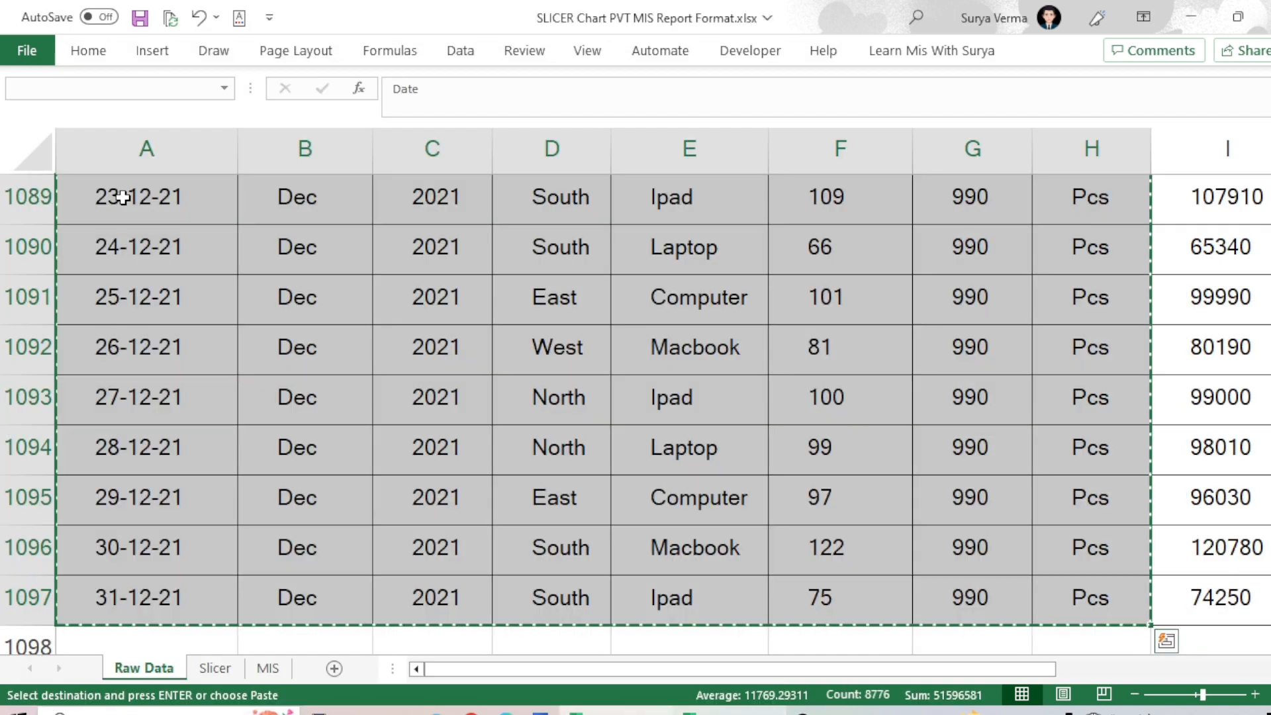
pyautogui.hotkey('alt', 'Tab')
pyautogui.hotkey('ctrl', 'v')
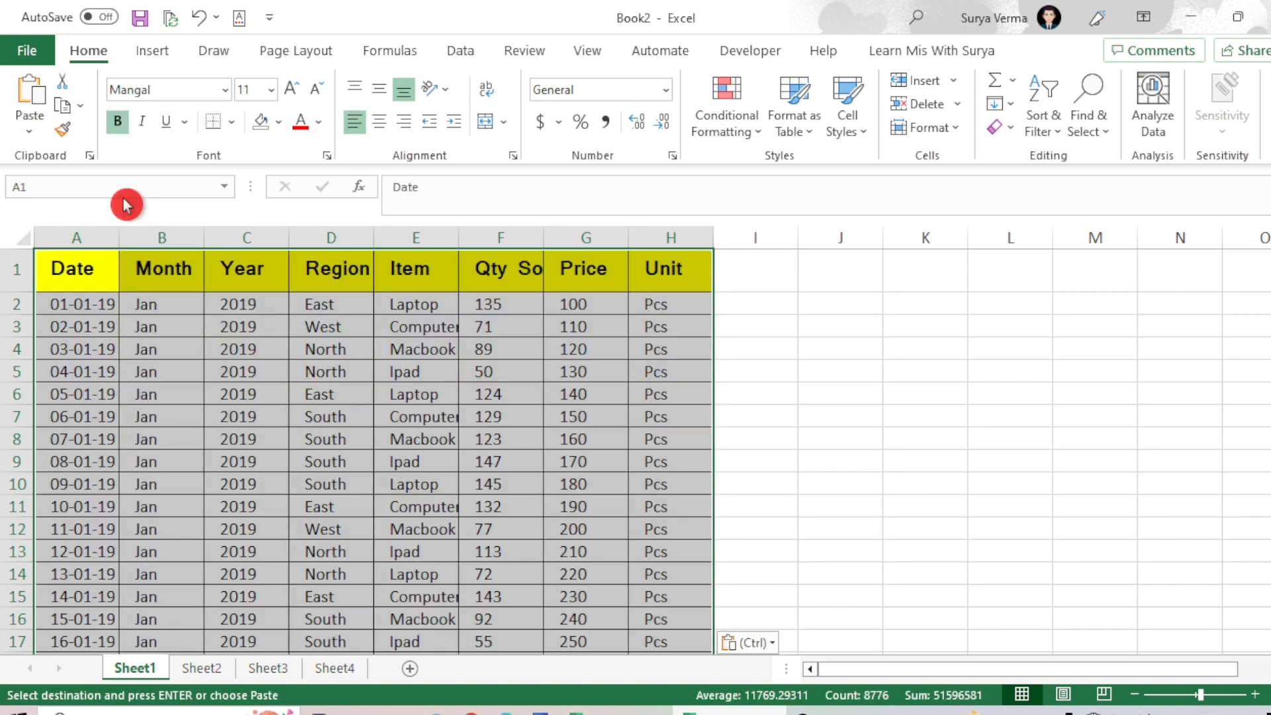
# Copy the Amount, Discount 5% and Total Amount headings from the Raw Data sheet into I1:K1 of the new workbook's Sheet1
pyautogui.hotkey('ctrl', 'Right')
pyautogui.press('Right')
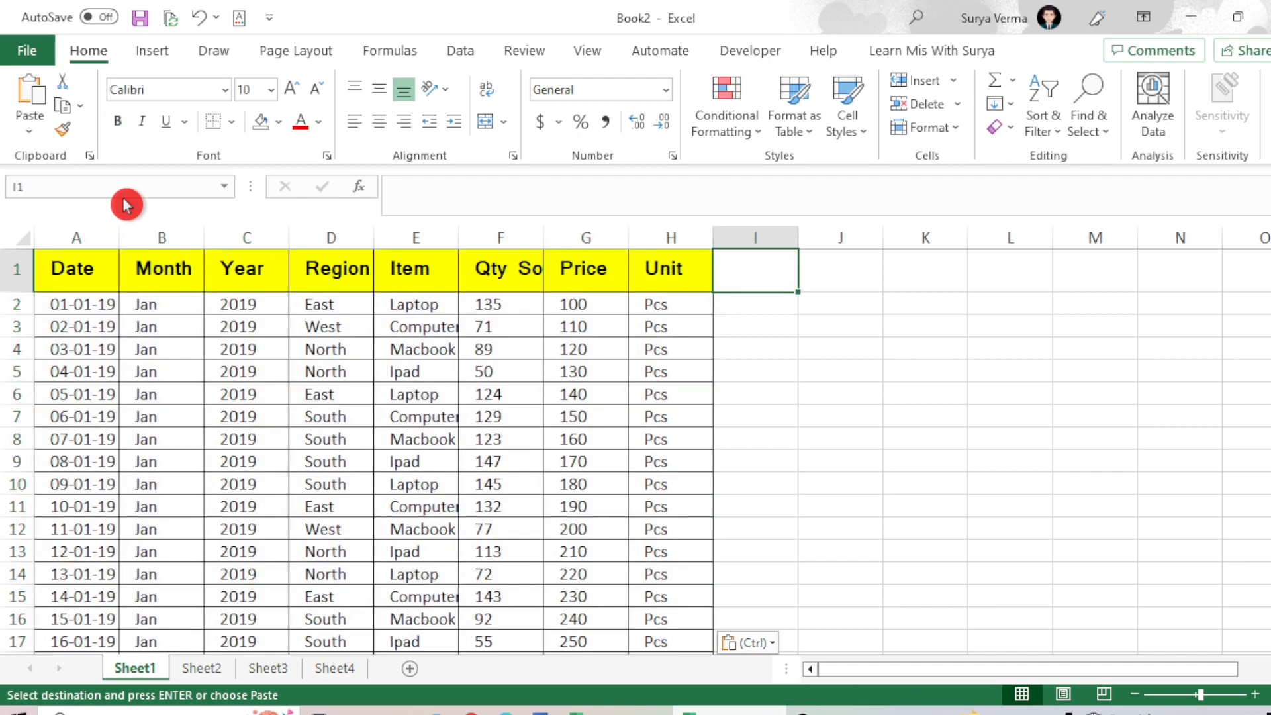
pyautogui.hotkey('alt', 'Tab')
pyautogui.hotkey('ctrl', 'Home')
pyautogui.hotkey('ctrl', 'Right')
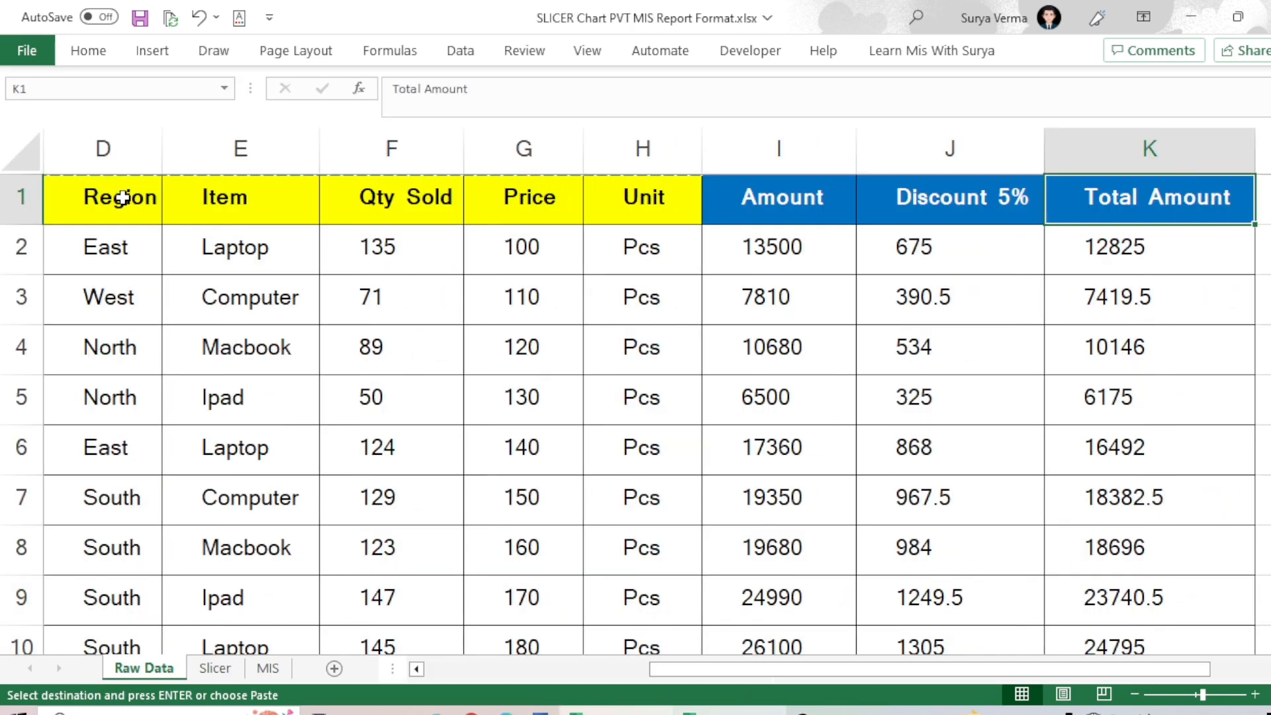
pyautogui.press('Right')
pyautogui.press('Left')
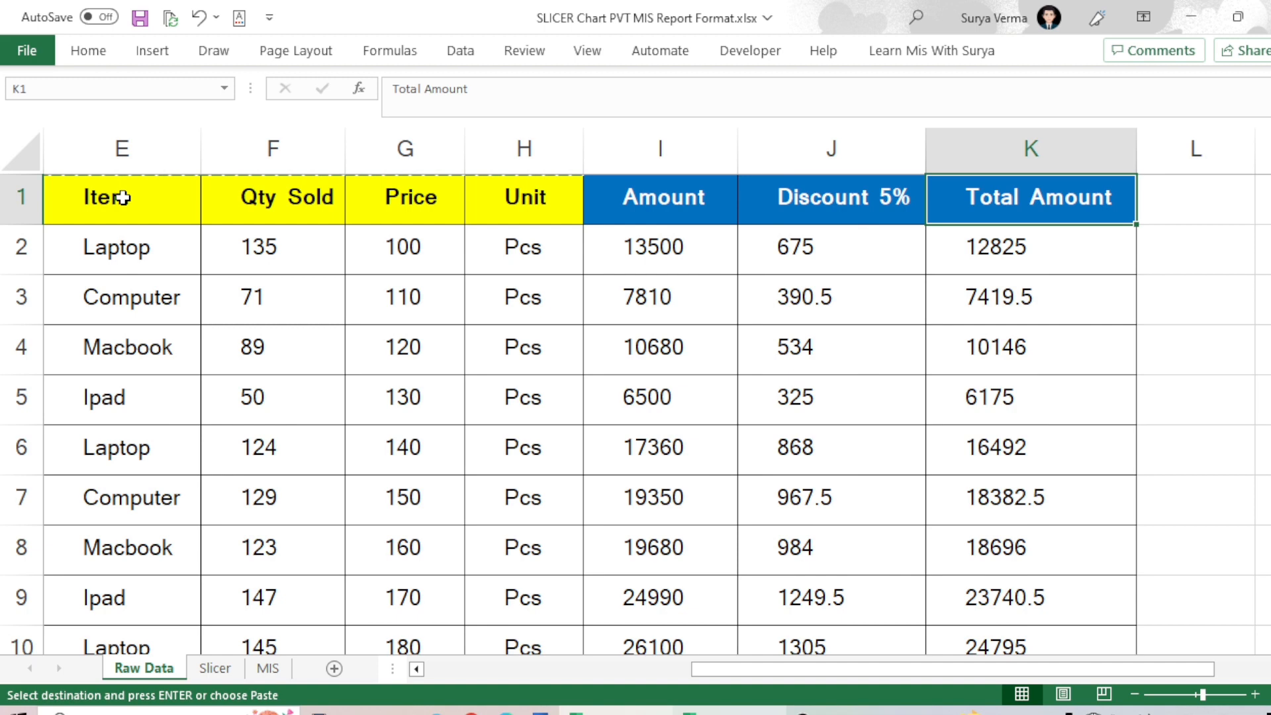
pyautogui.hotkey('shift', 'Left')
pyautogui.hotkey('shift', 'Left')
pyautogui.hotkey('ctrl', 'c')
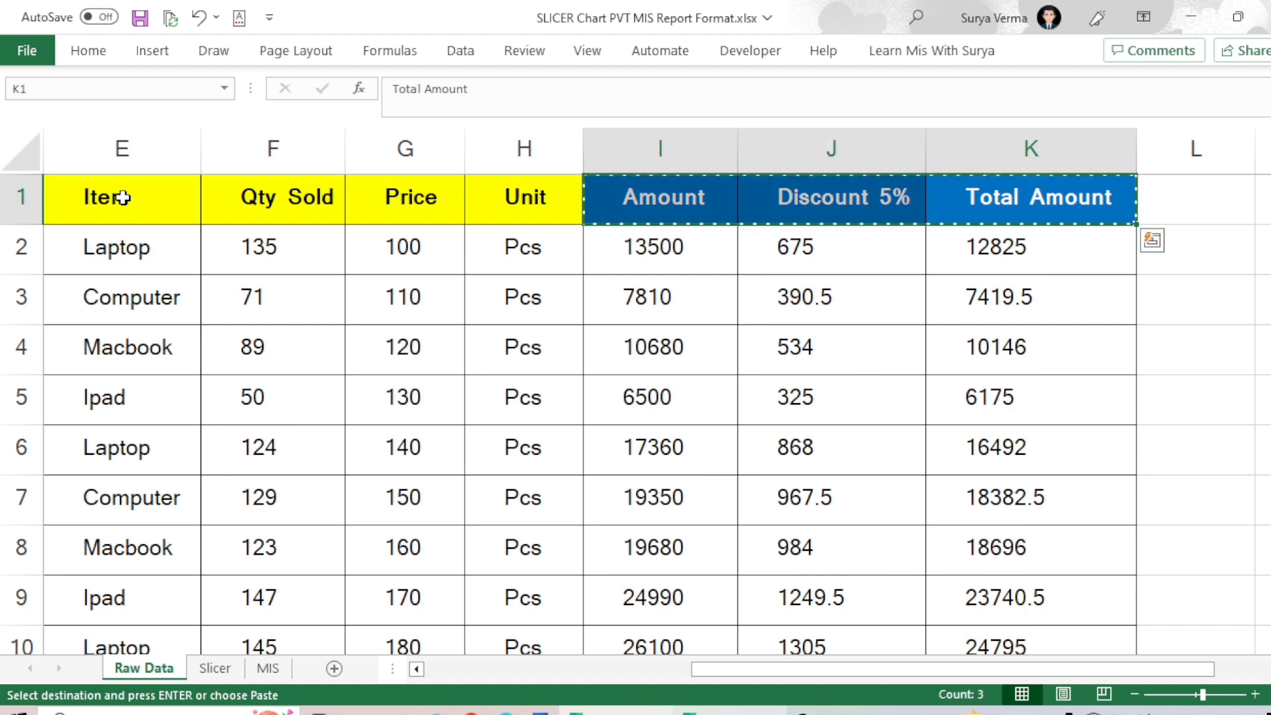
pyautogui.hotkey('alt', 'Tab')
pyautogui.hotkey('ctrl', 'v')
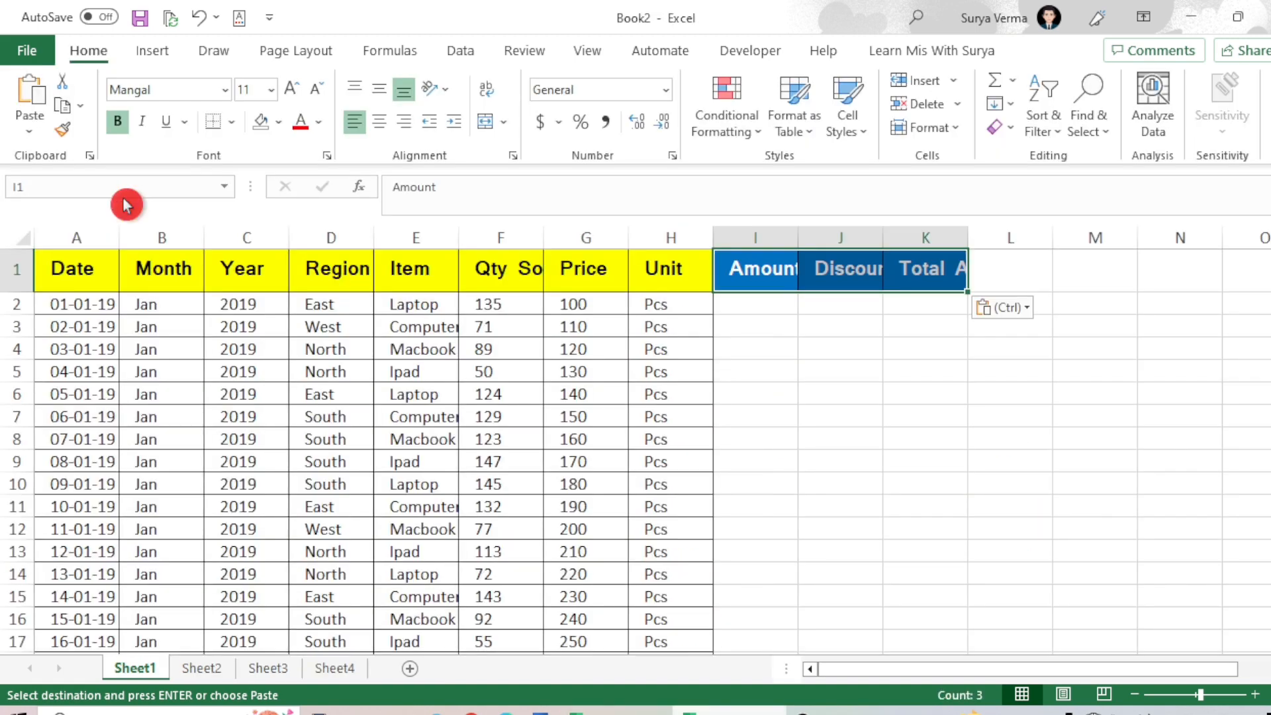
# Widen the Date, Amount and Qty Sold columns so that their dates and headings fit
pyautogui.press('Down')
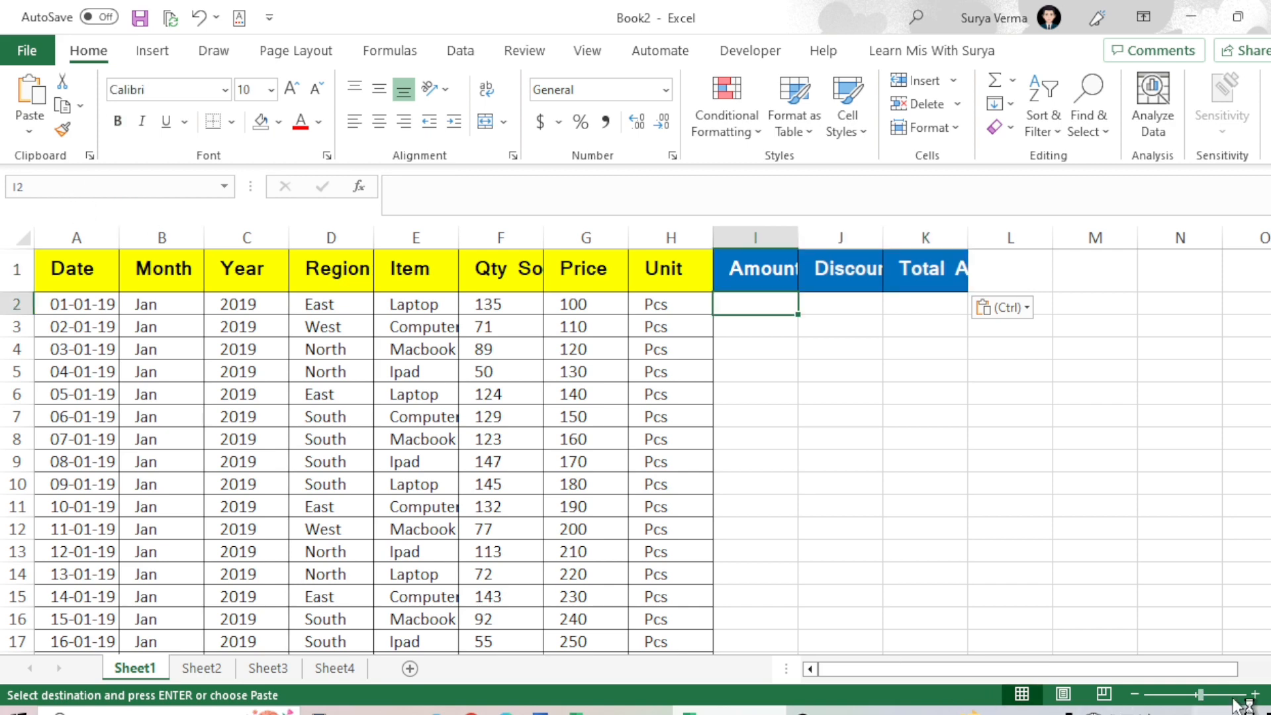
pyautogui.click(1256, 694)
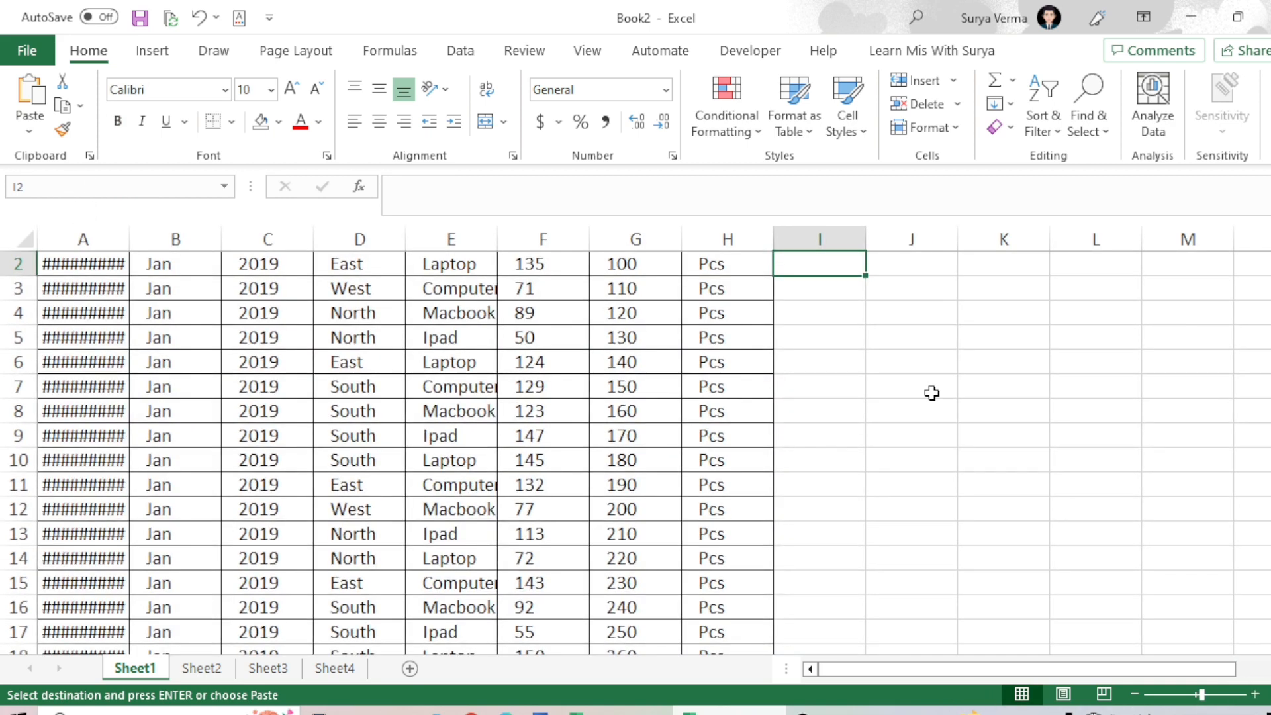
pyautogui.scroll(1, 931, 393)
pyautogui.doubleClick(132, 244)
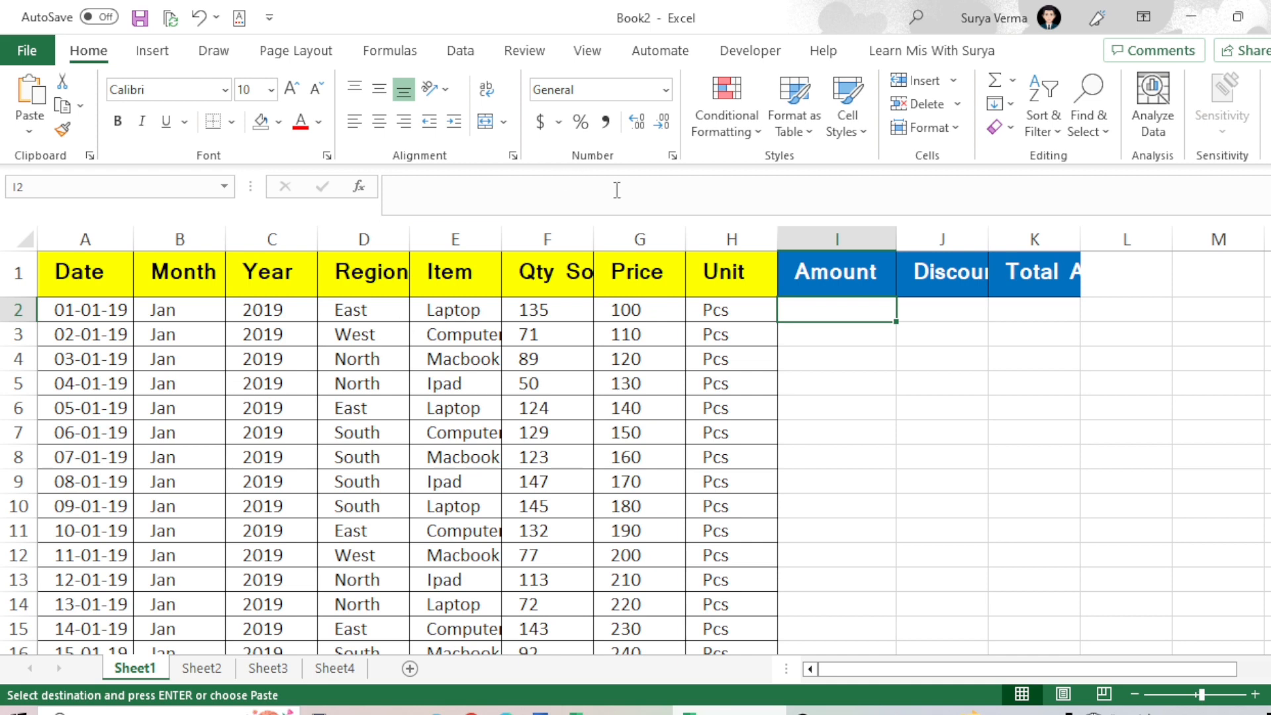
pyautogui.moveTo(594, 239); pyautogui.dragTo(652, 238)
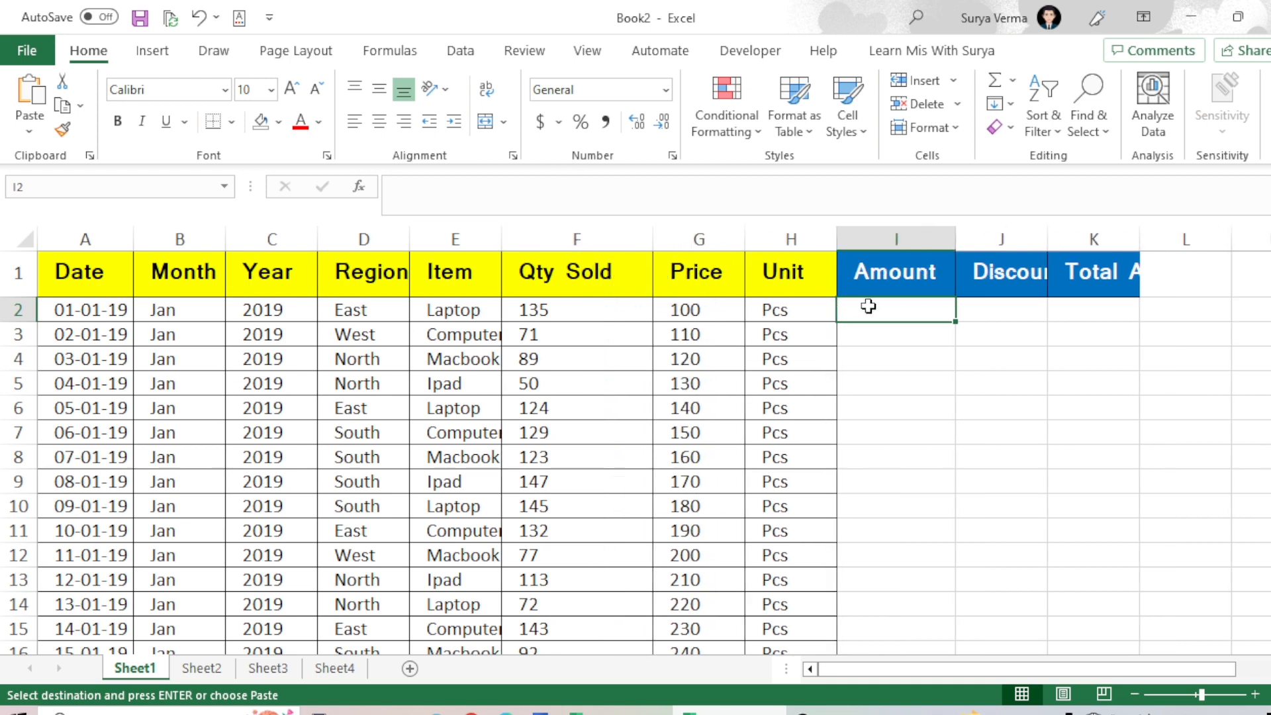
# Calculate the first row's Amount in I2 with the formula =F2*G2
pyautogui.write('=')
pyautogui.press('Left')
pyautogui.press('Left')
pyautogui.press('Left')
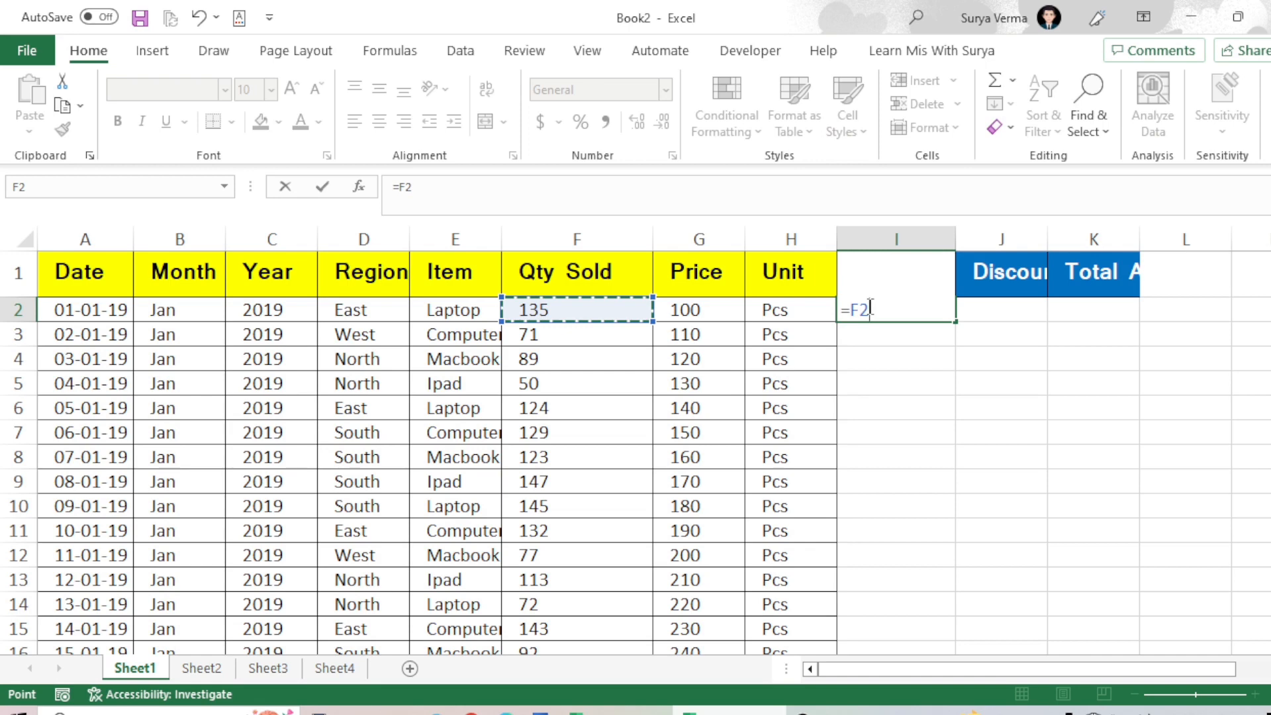
pyautogui.write('*')
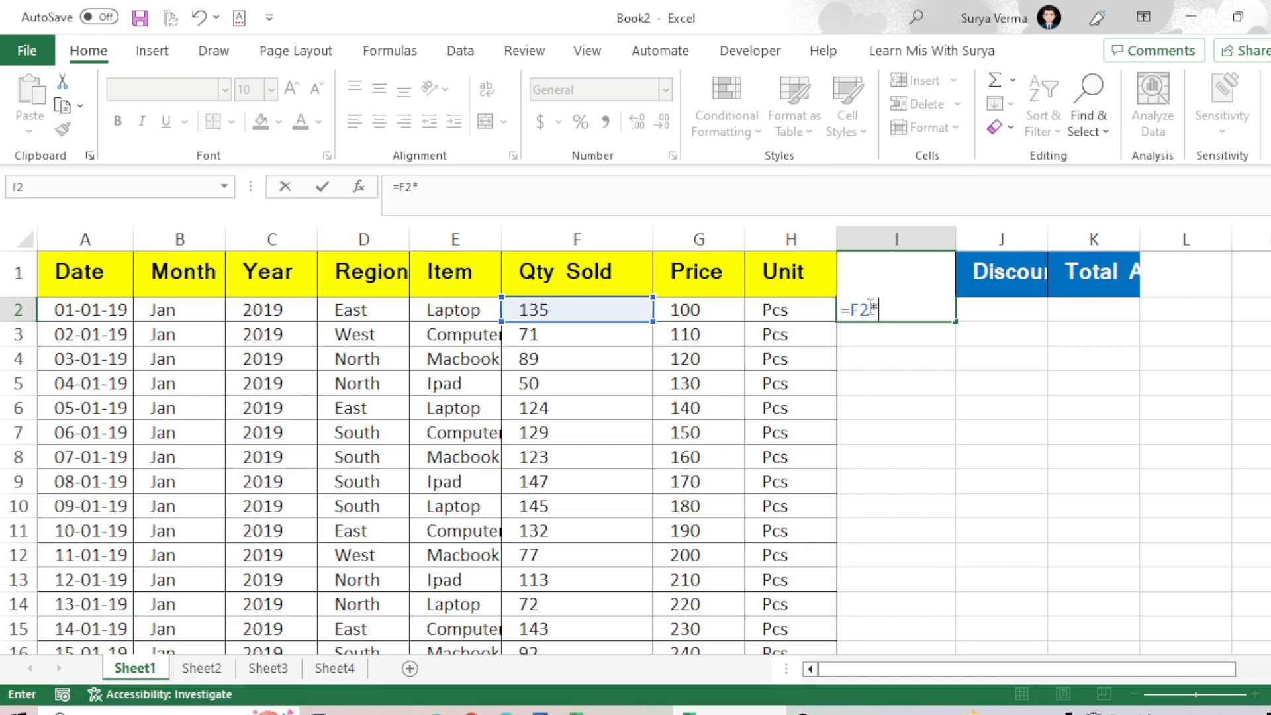
pyautogui.press('Left')
pyautogui.press('Left')
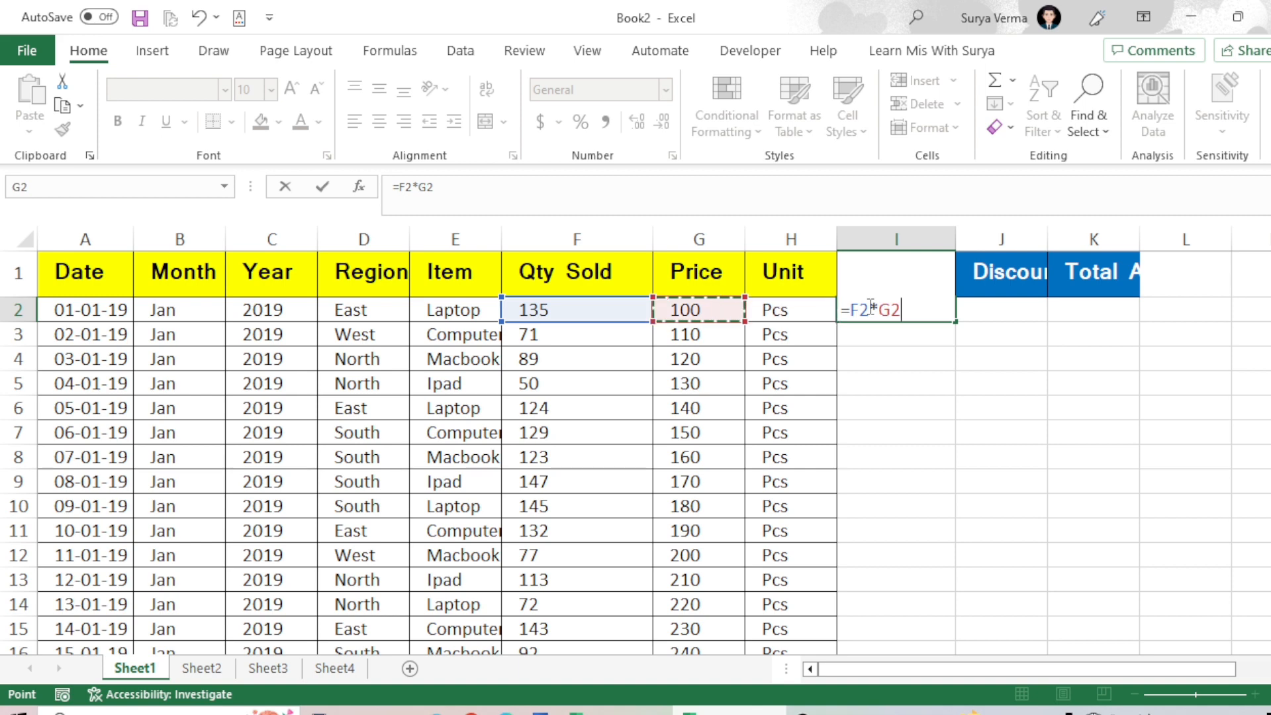
pyautogui.press('Return')
pyautogui.click(868, 306)
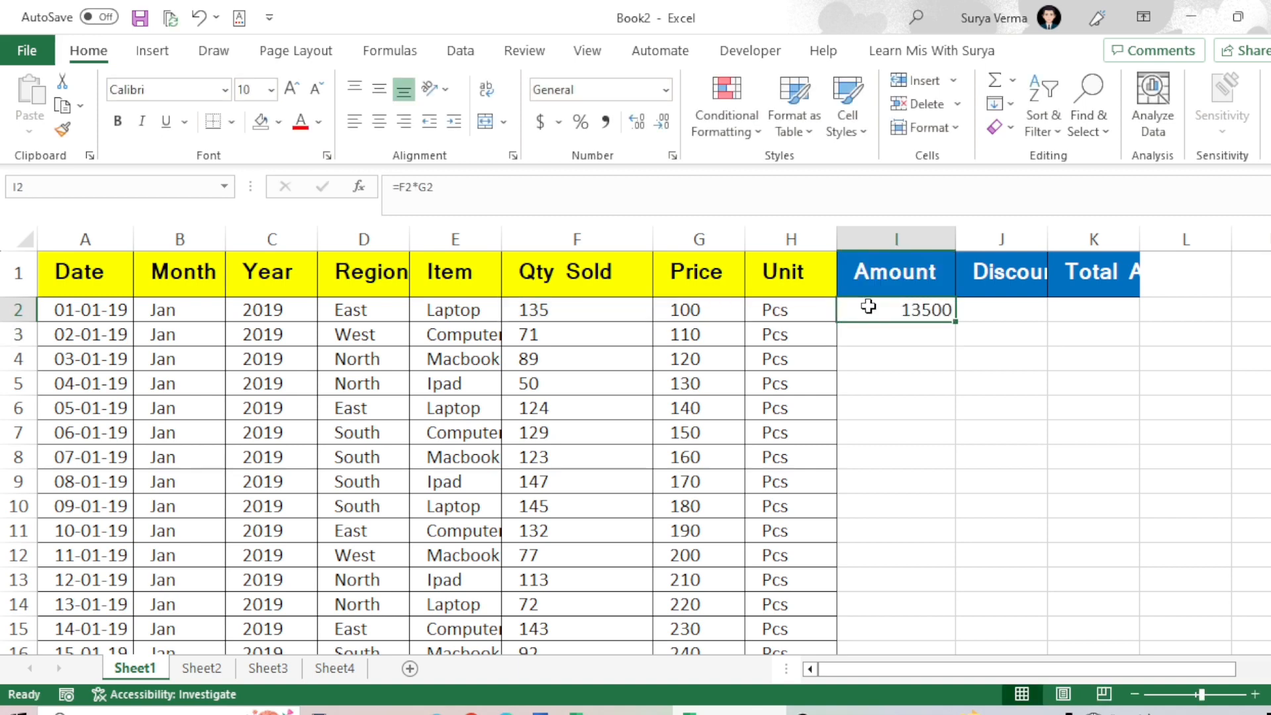
# Fit the Discount 5% column to its heading and enter the formula =I2*5% in J2
pyautogui.press('Right')
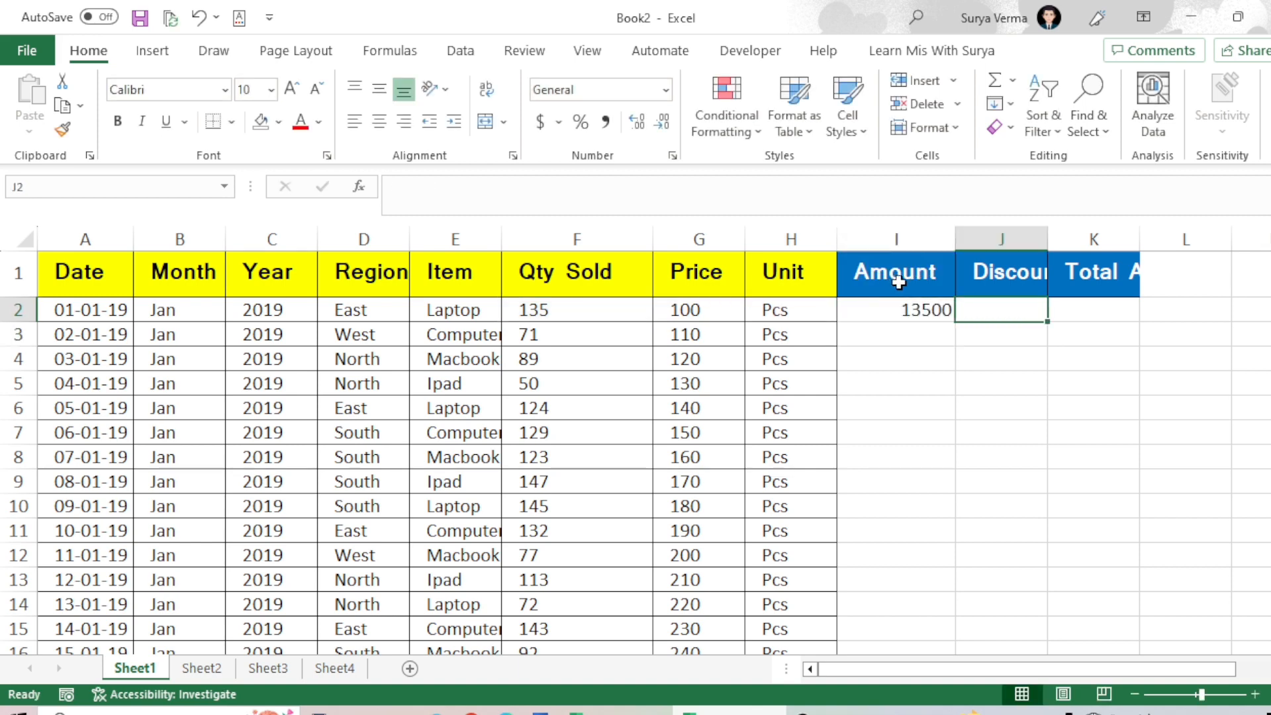
pyautogui.moveTo(1047, 228); pyautogui.dragTo(1047, 228)
pyautogui.doubleClick(1048, 227)
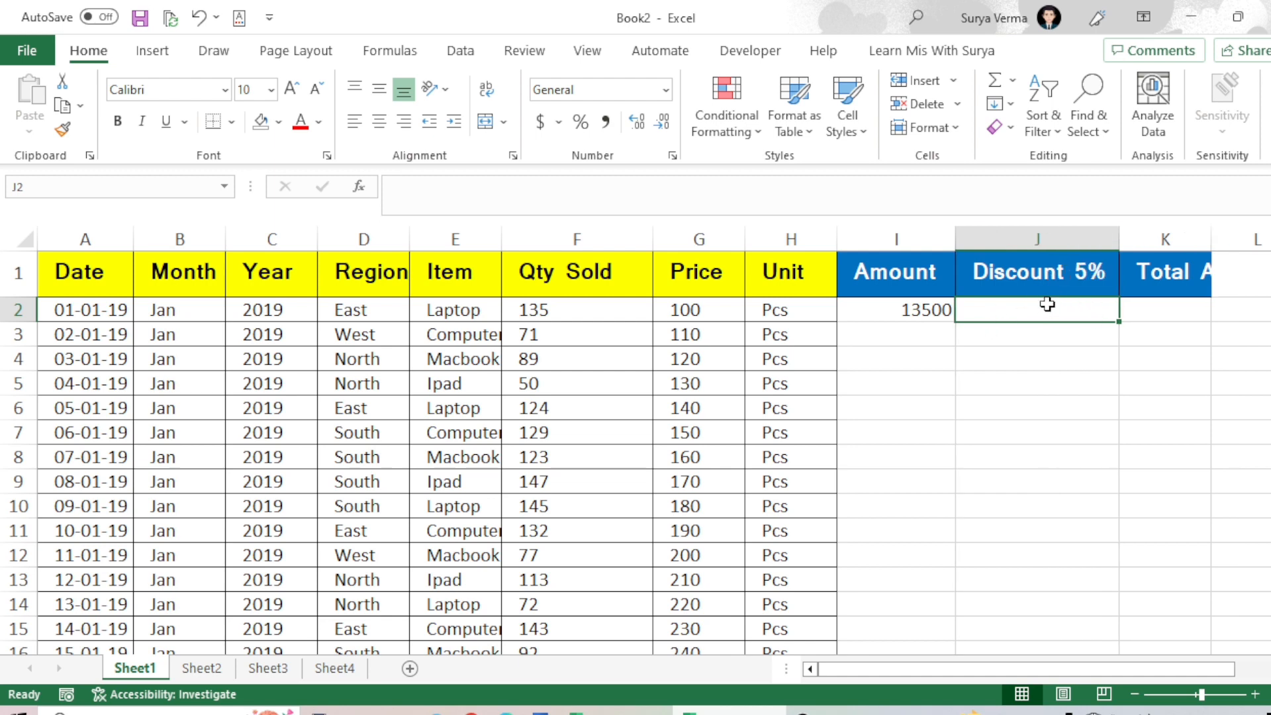
pyautogui.write('=')
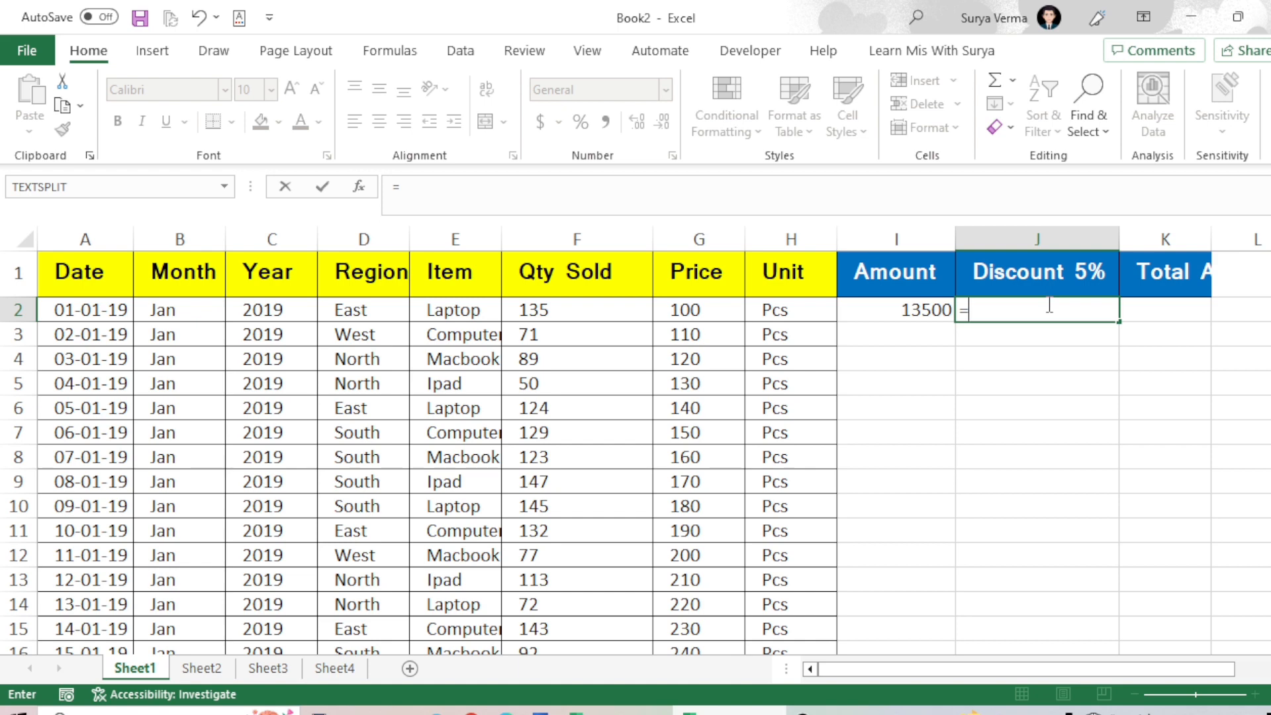
pyautogui.press('Left')
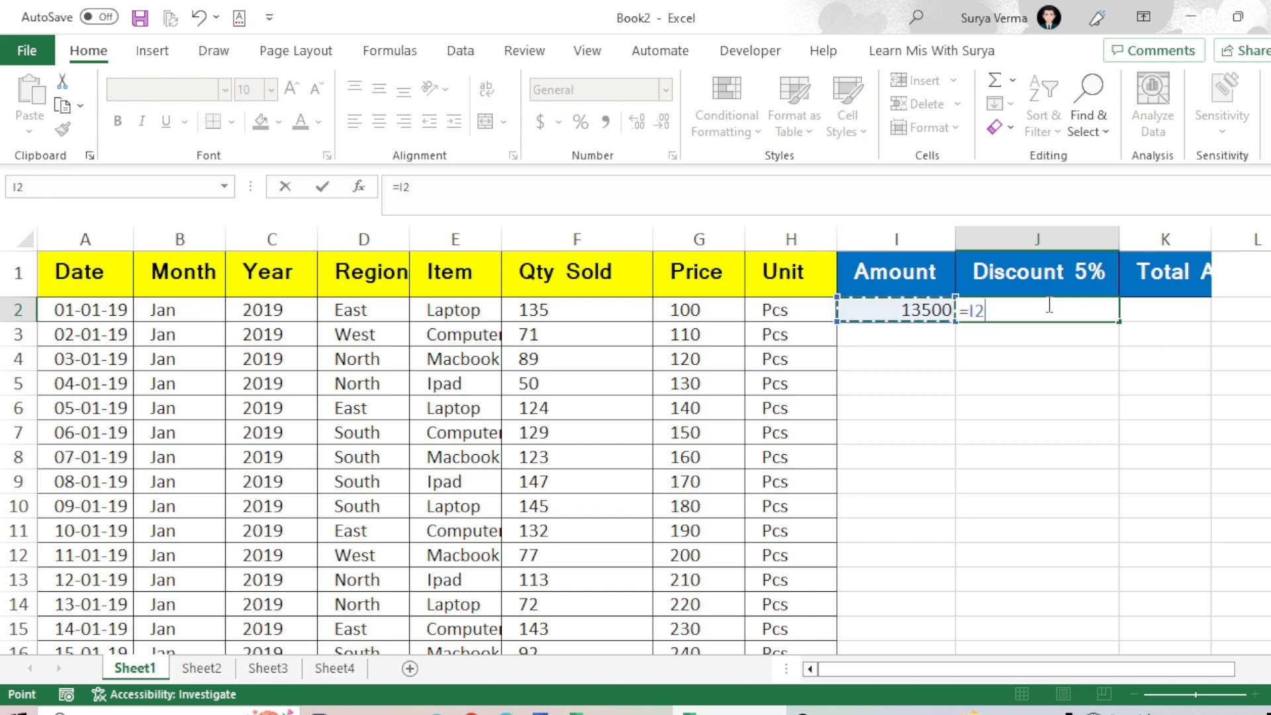
pyautogui.write('*')
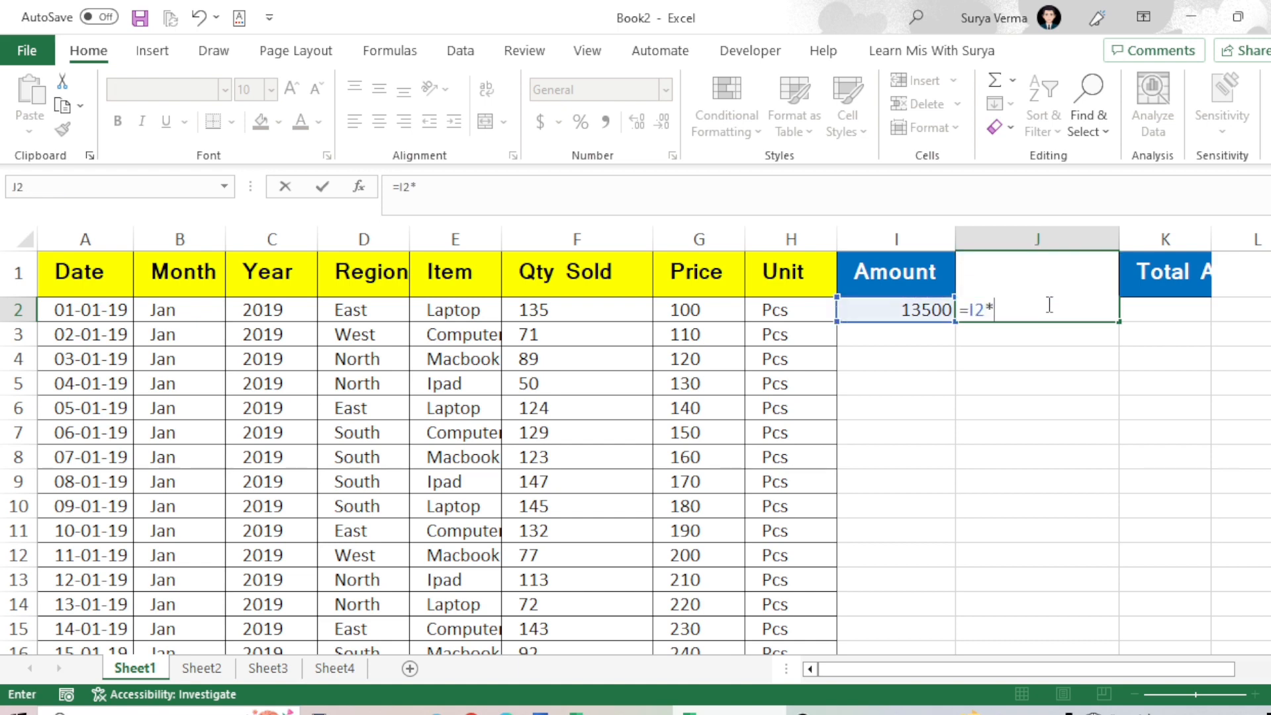
pyautogui.write('5%')
pyautogui.press('Return')
pyautogui.click(1047, 304)
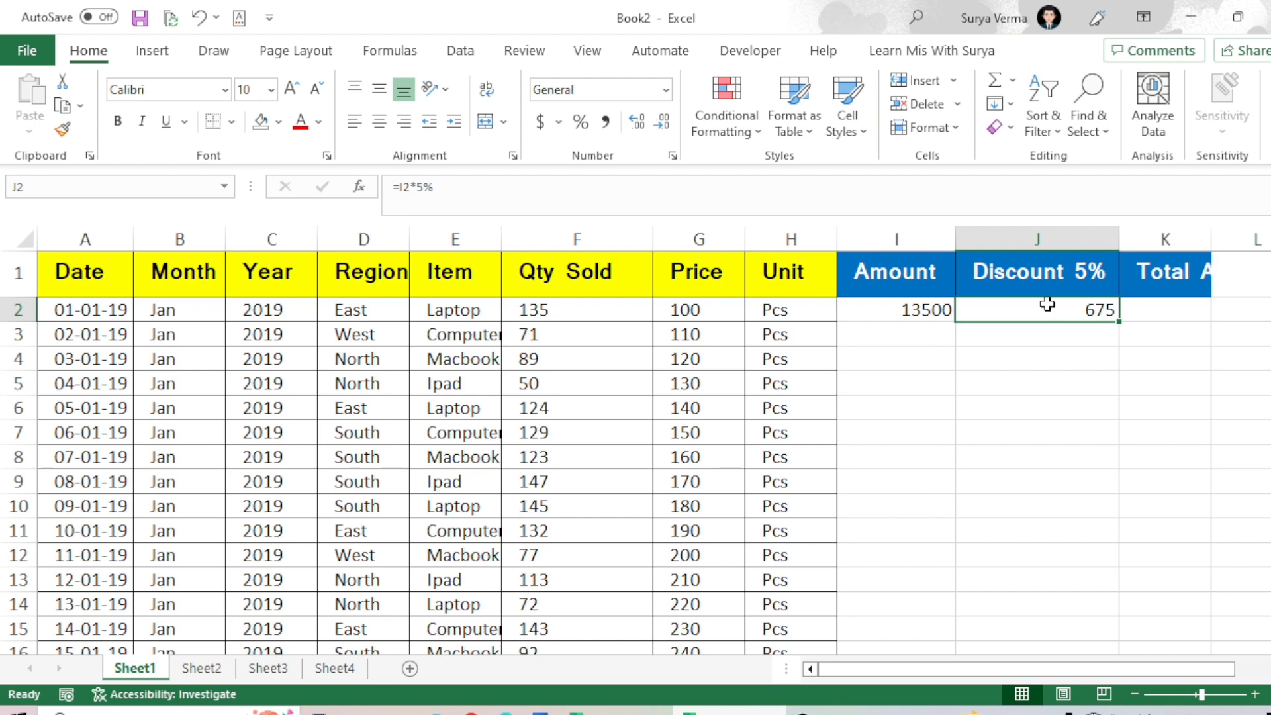
# Replace the discount formula in J2 with the alternative =I2*5/100
pyautogui.write('=')
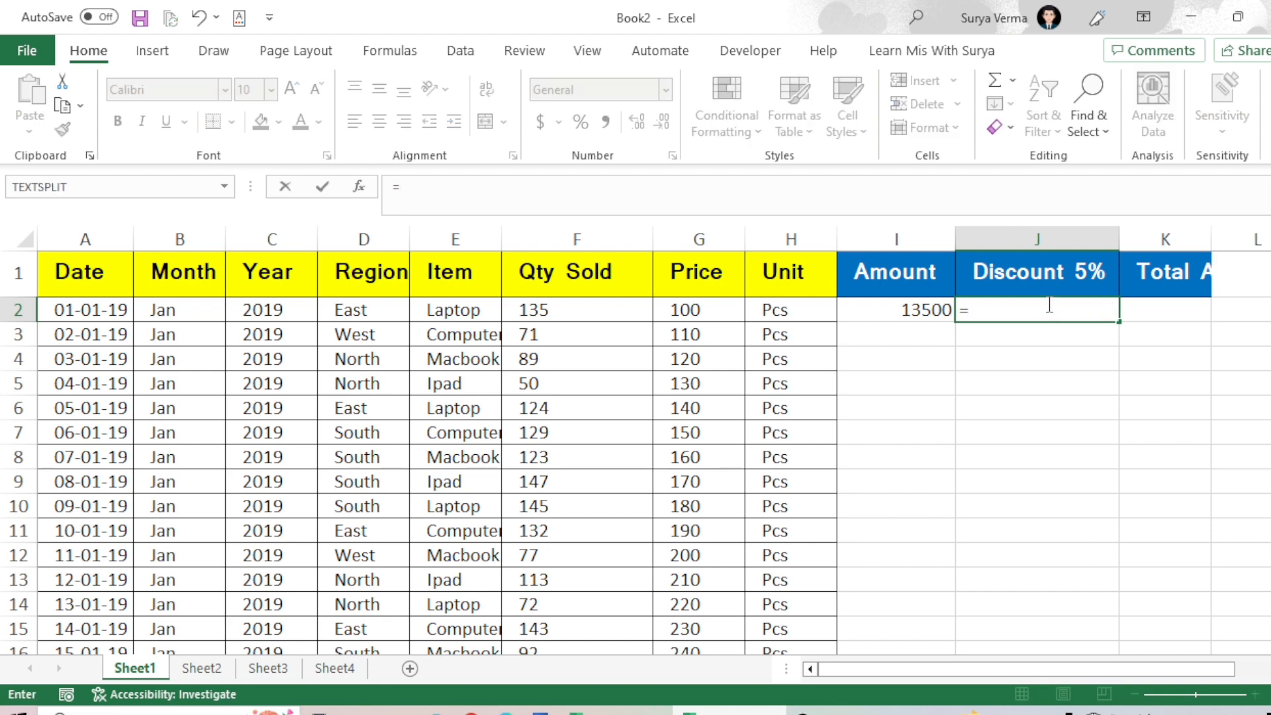
pyautogui.press('Left')
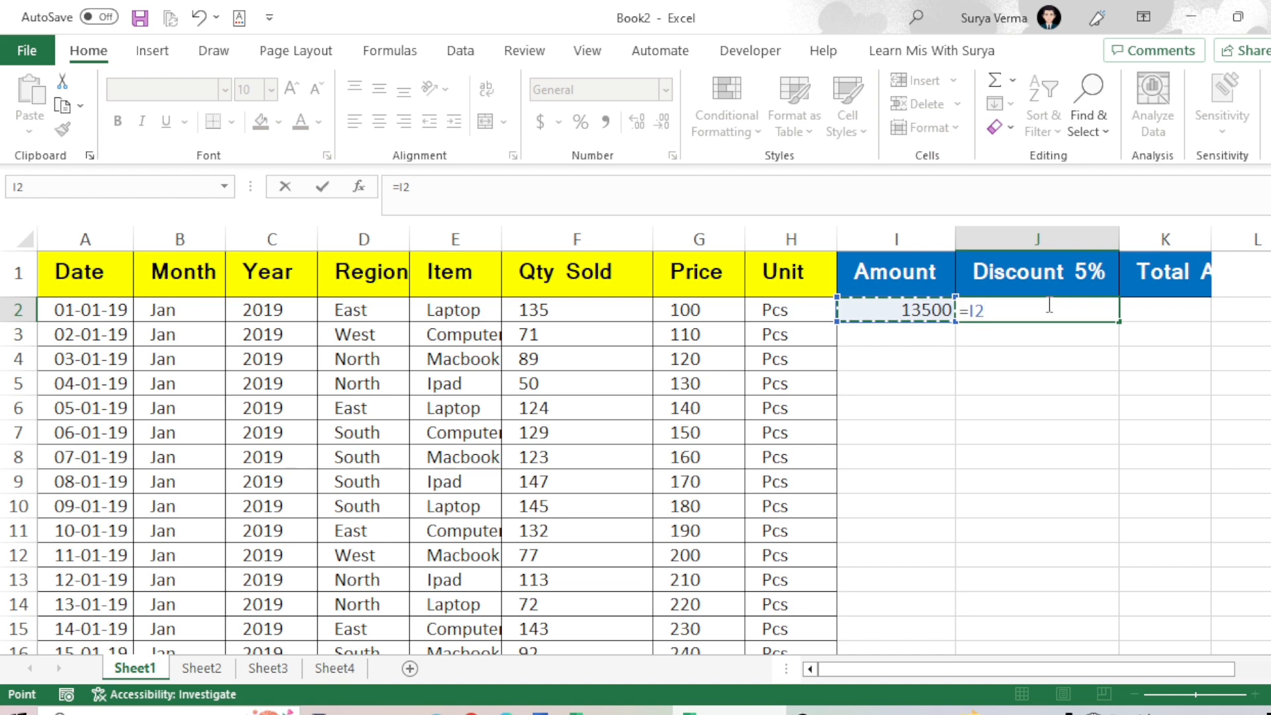
pyautogui.write('*5')
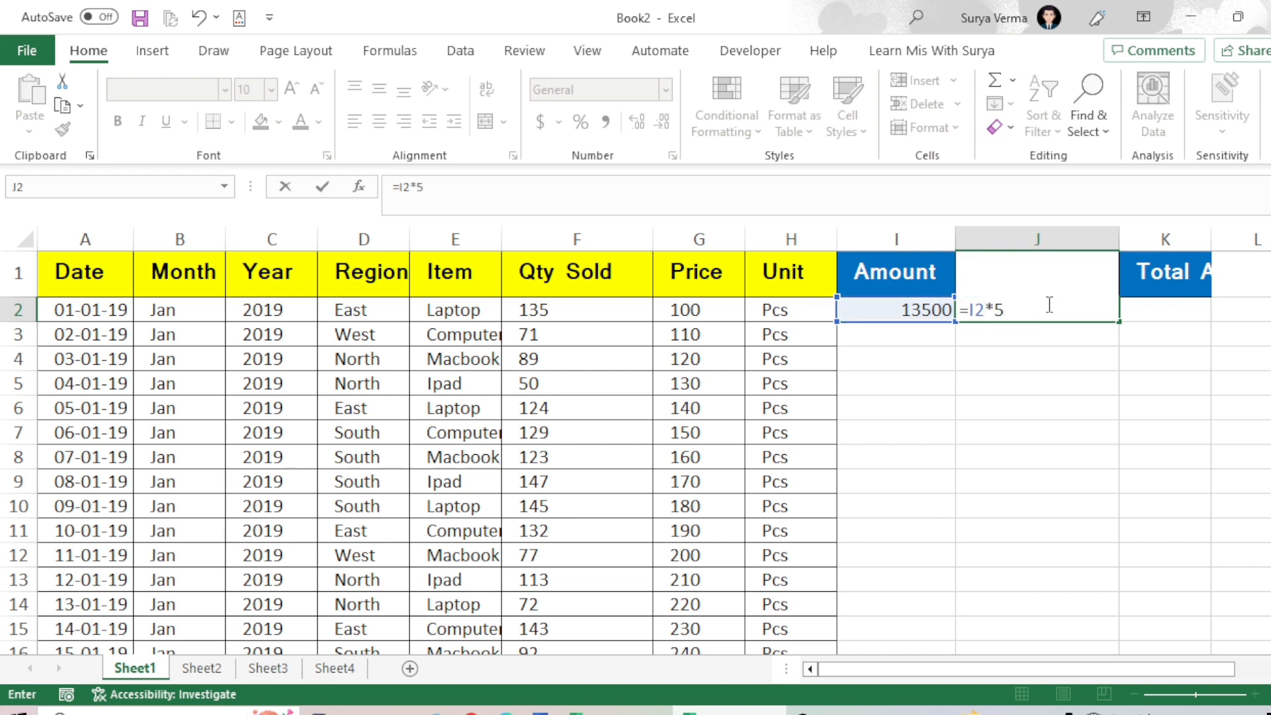
pyautogui.write('/100')
pyautogui.press('Return')
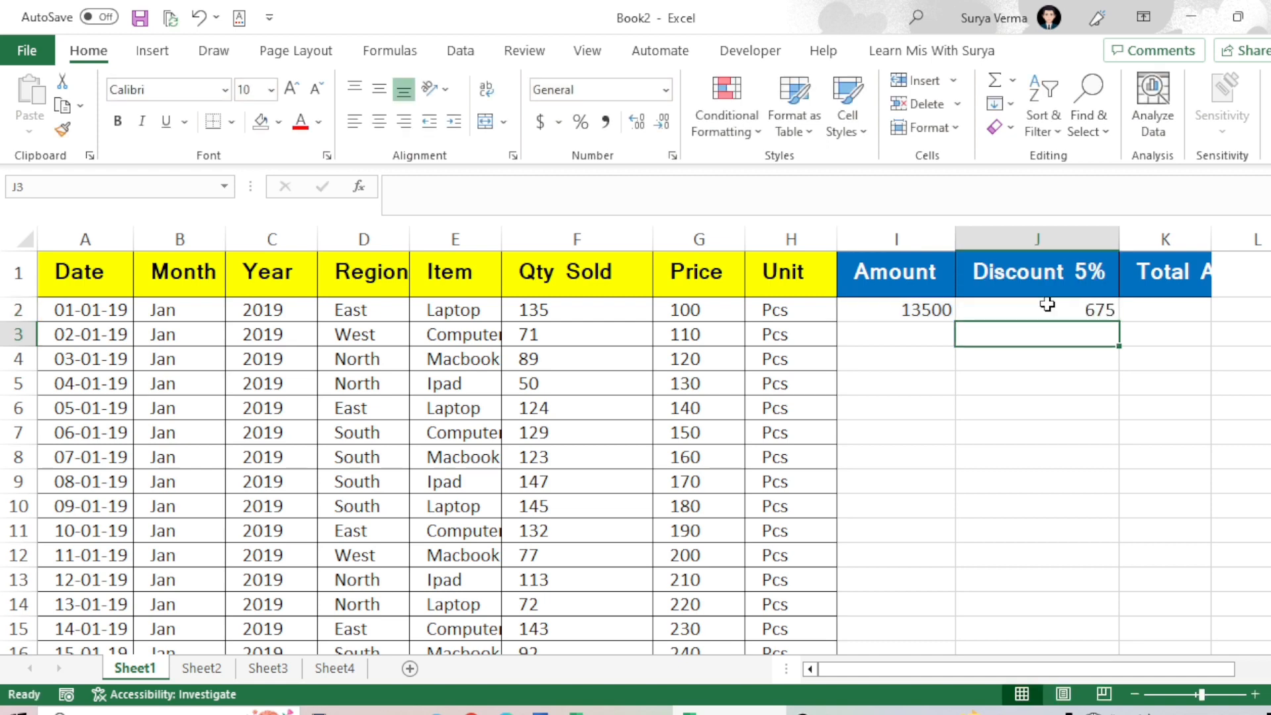
pyautogui.click(1047, 304)
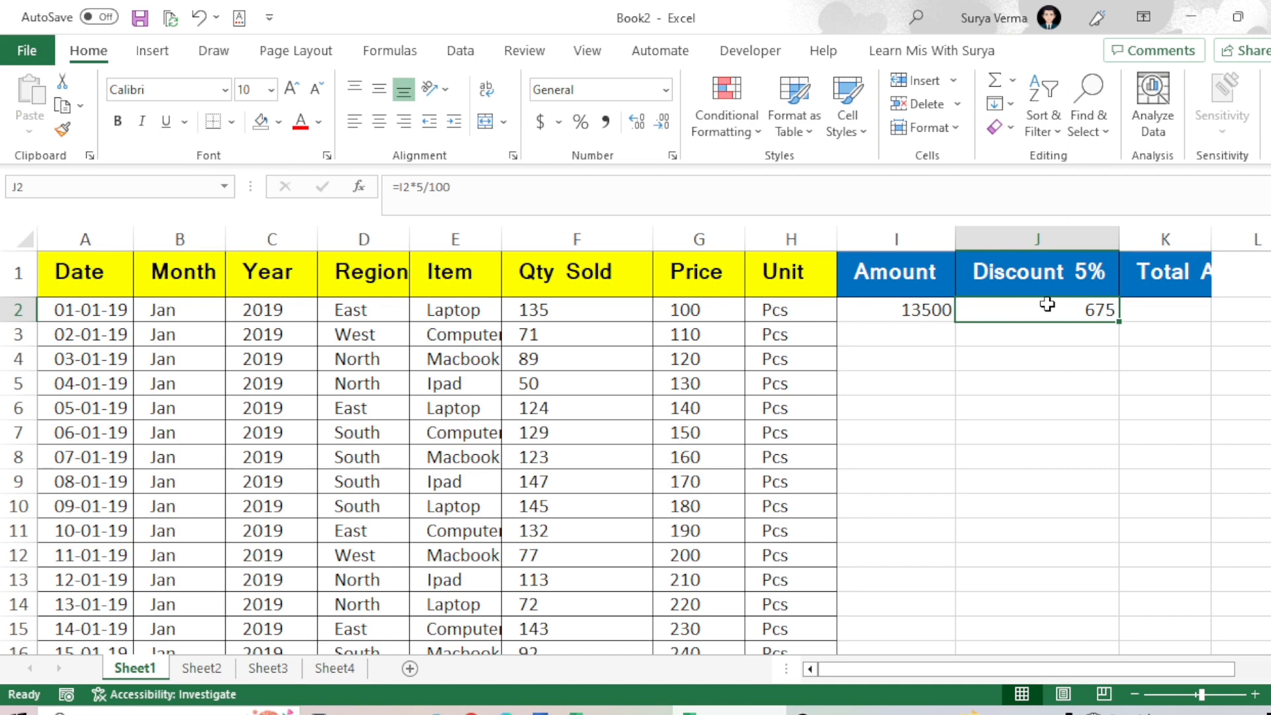
# Change the discount formula in J2 back to the percentage form =I2*5%
pyautogui.write('=')
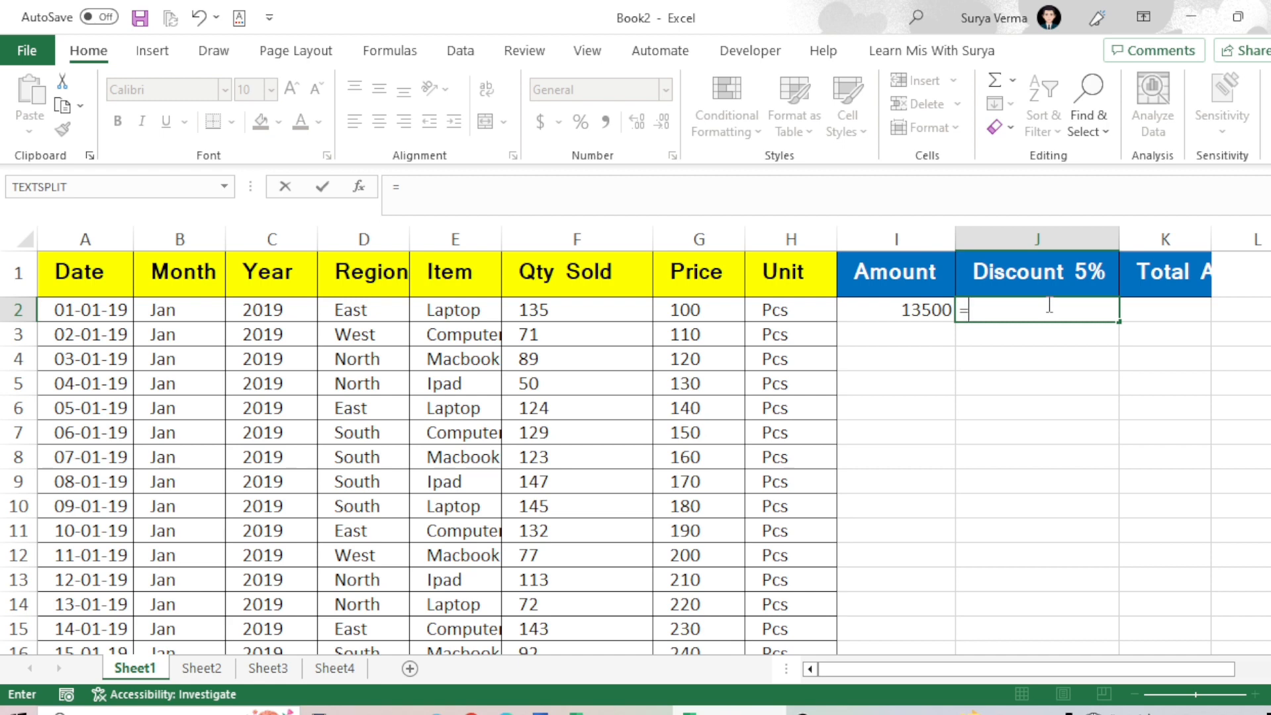
pyautogui.press('Left')
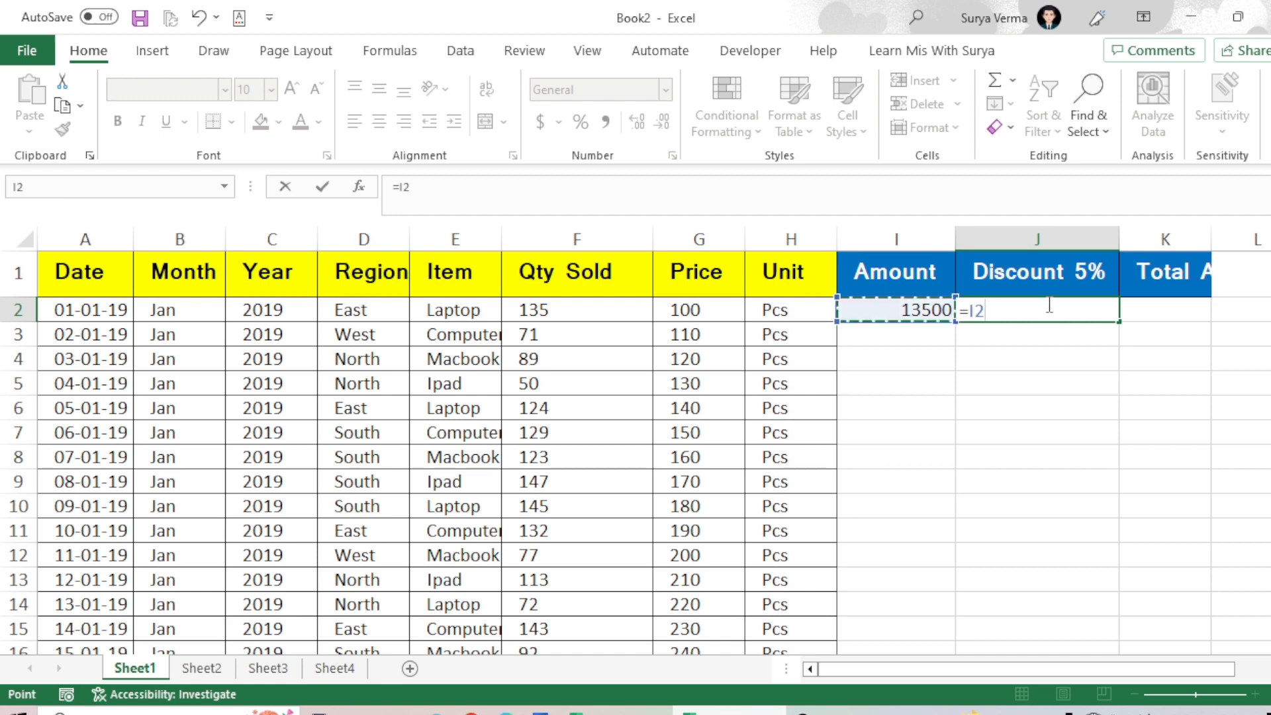
pyautogui.write('*5')
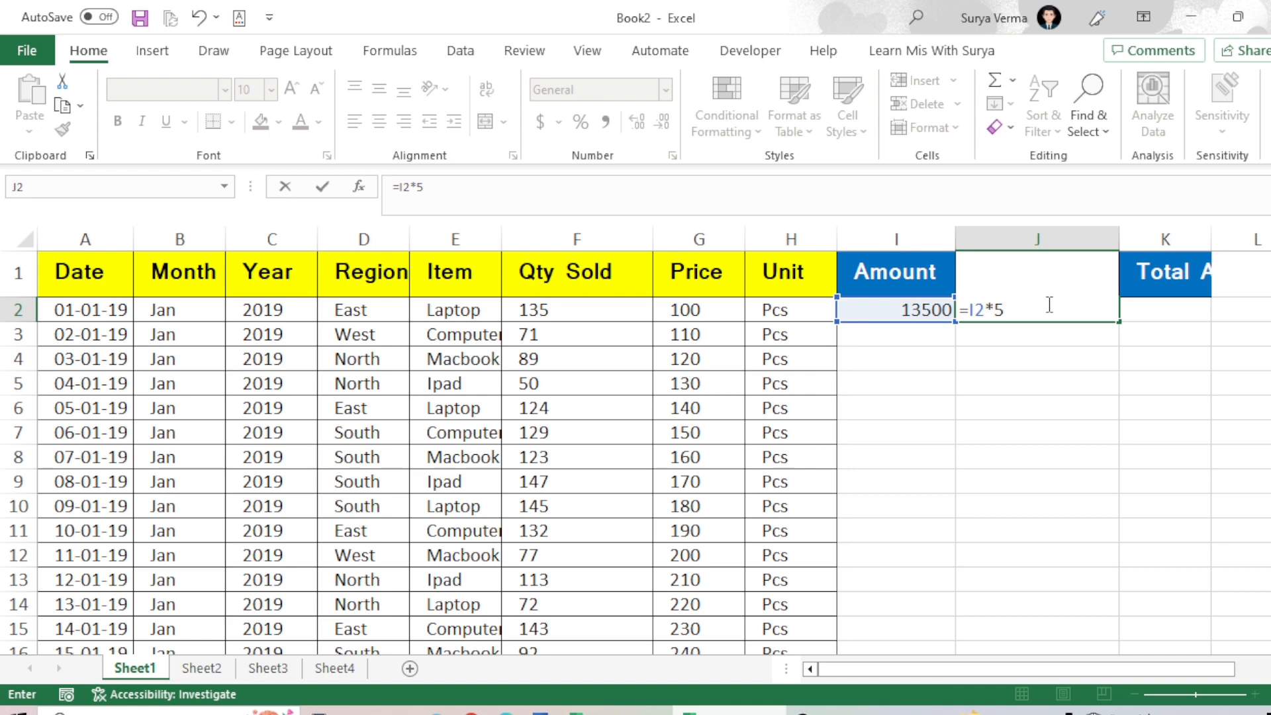
pyautogui.write('%')
pyautogui.press('Return')
pyautogui.click(1047, 304)
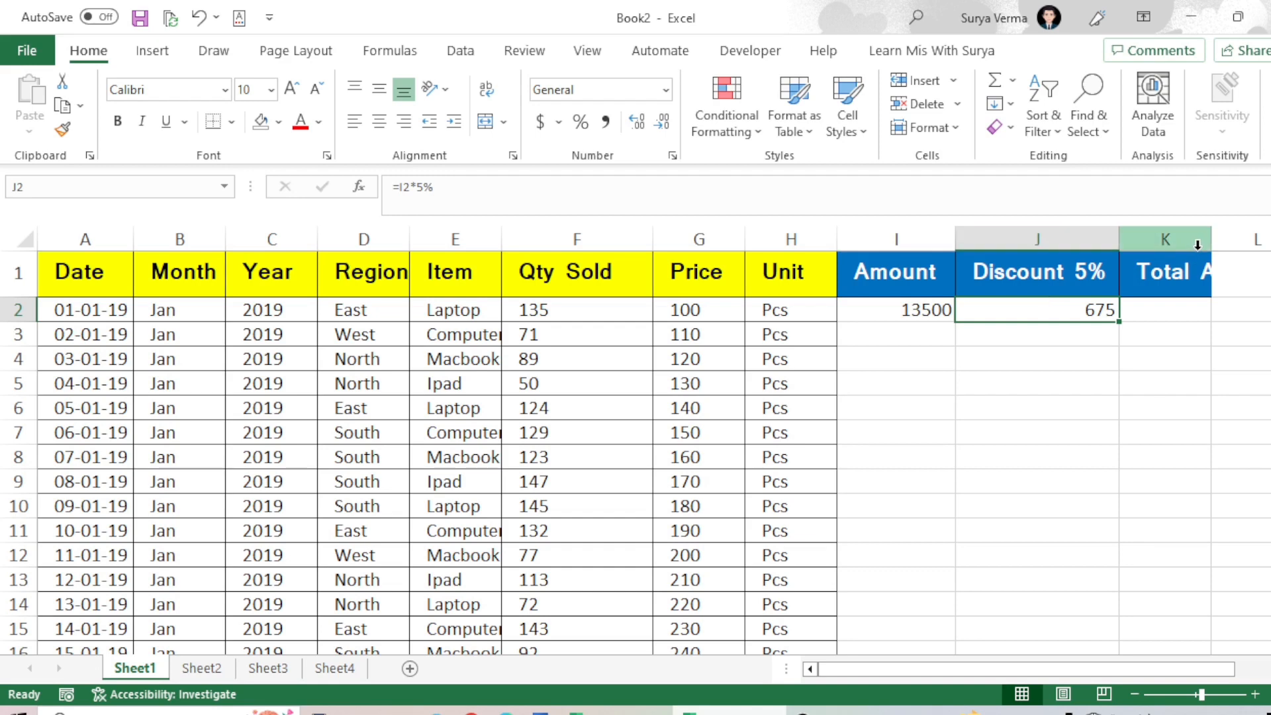
# Fit the Total Amount column to its heading and enter the formula =+I2-J2 in K2
pyautogui.doubleClick(1212, 239)
pyautogui.click(1191, 308)
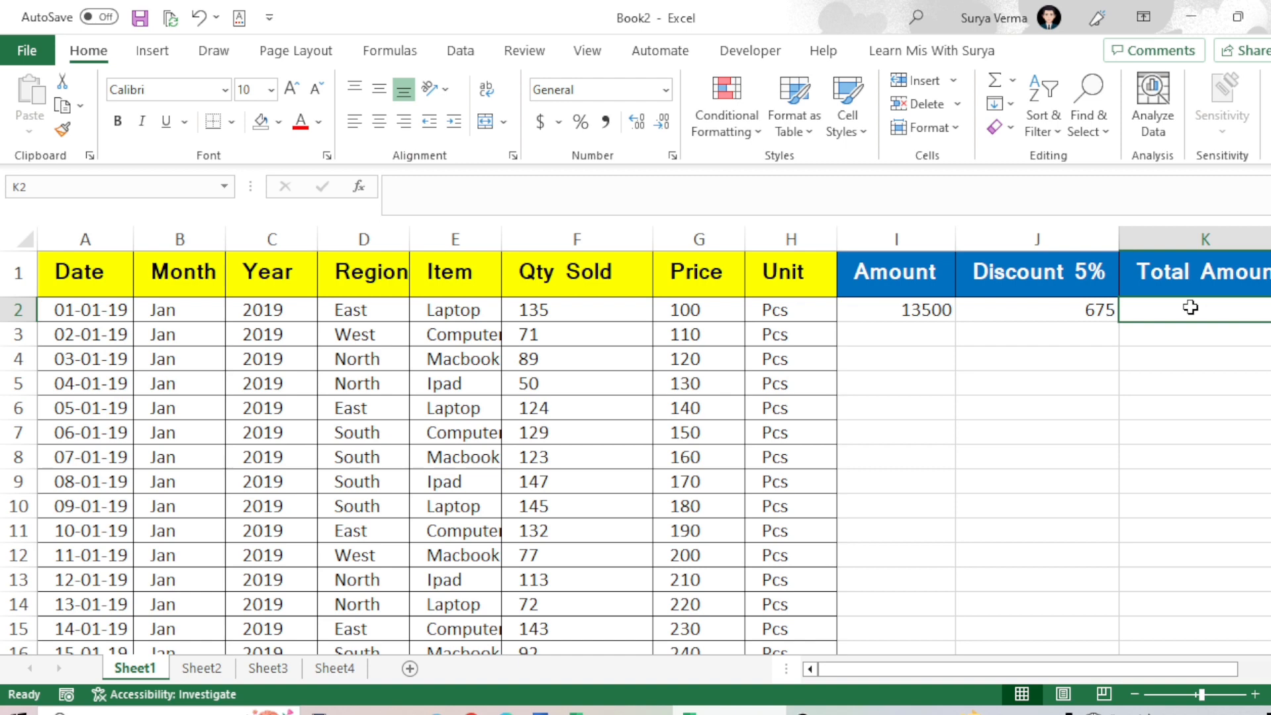
pyautogui.write('+')
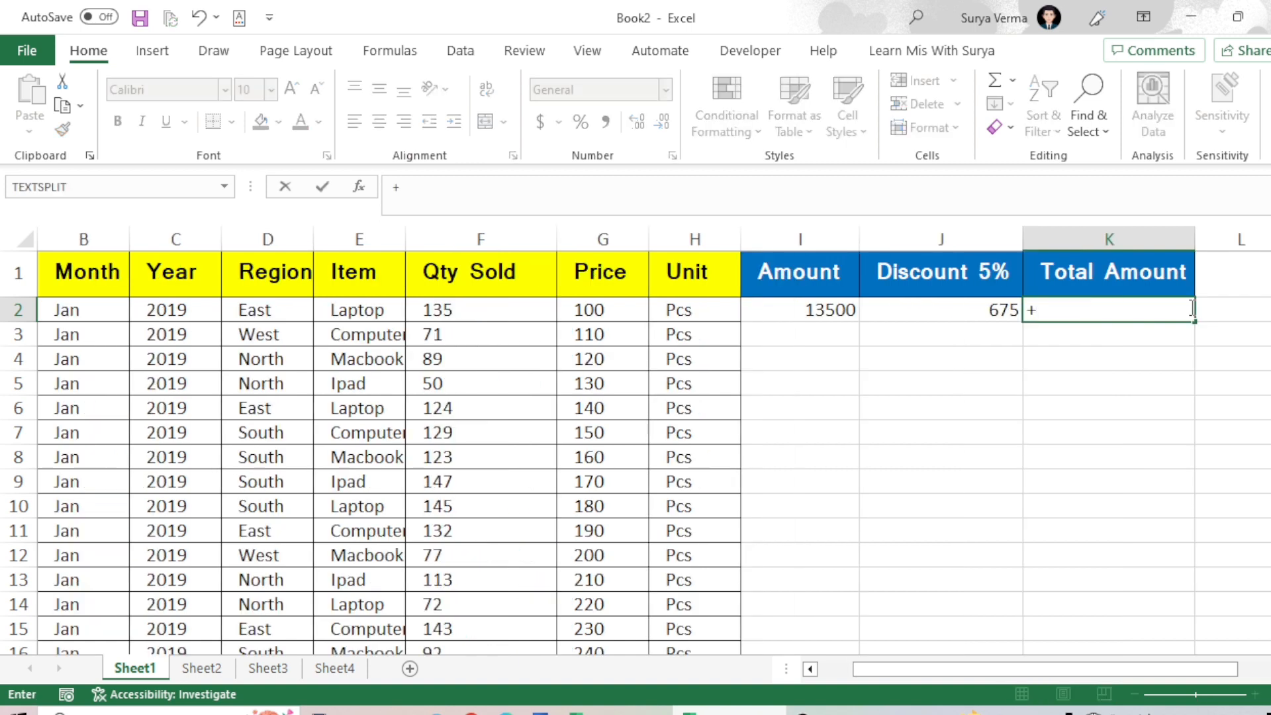
pyautogui.press('Left')
pyautogui.press('Left')
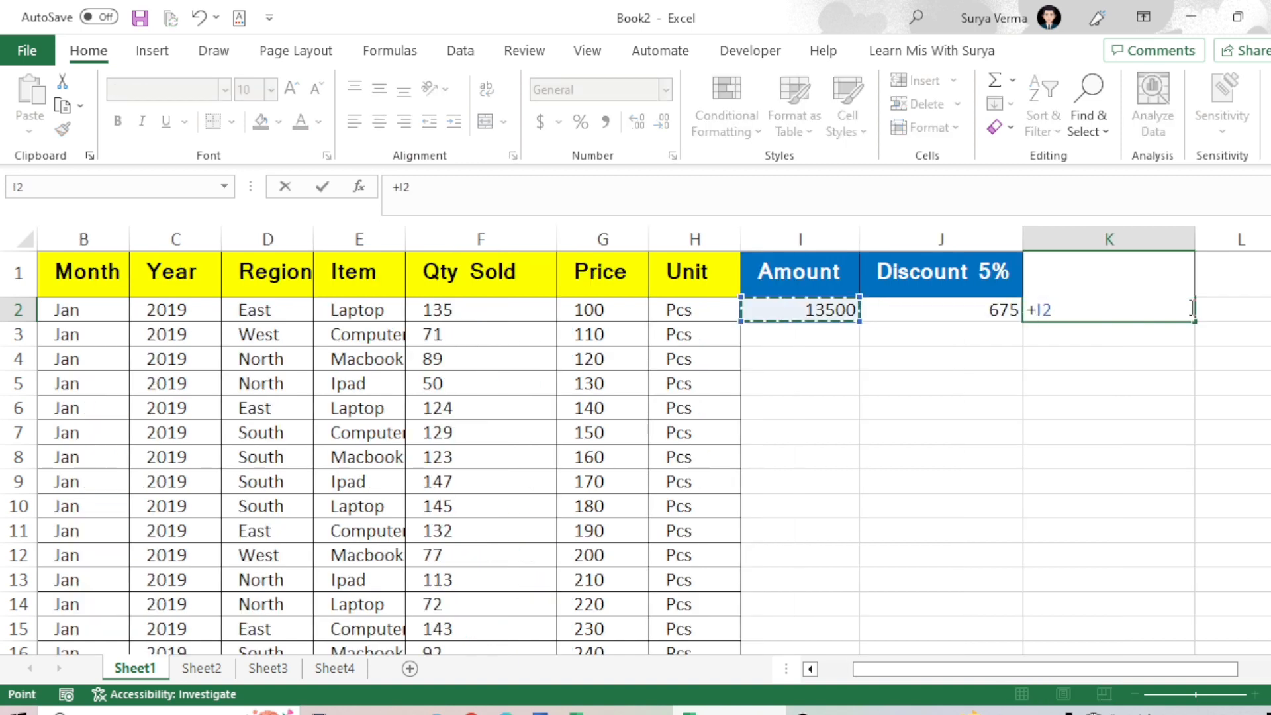
pyautogui.write('-')
pyautogui.press('Left')
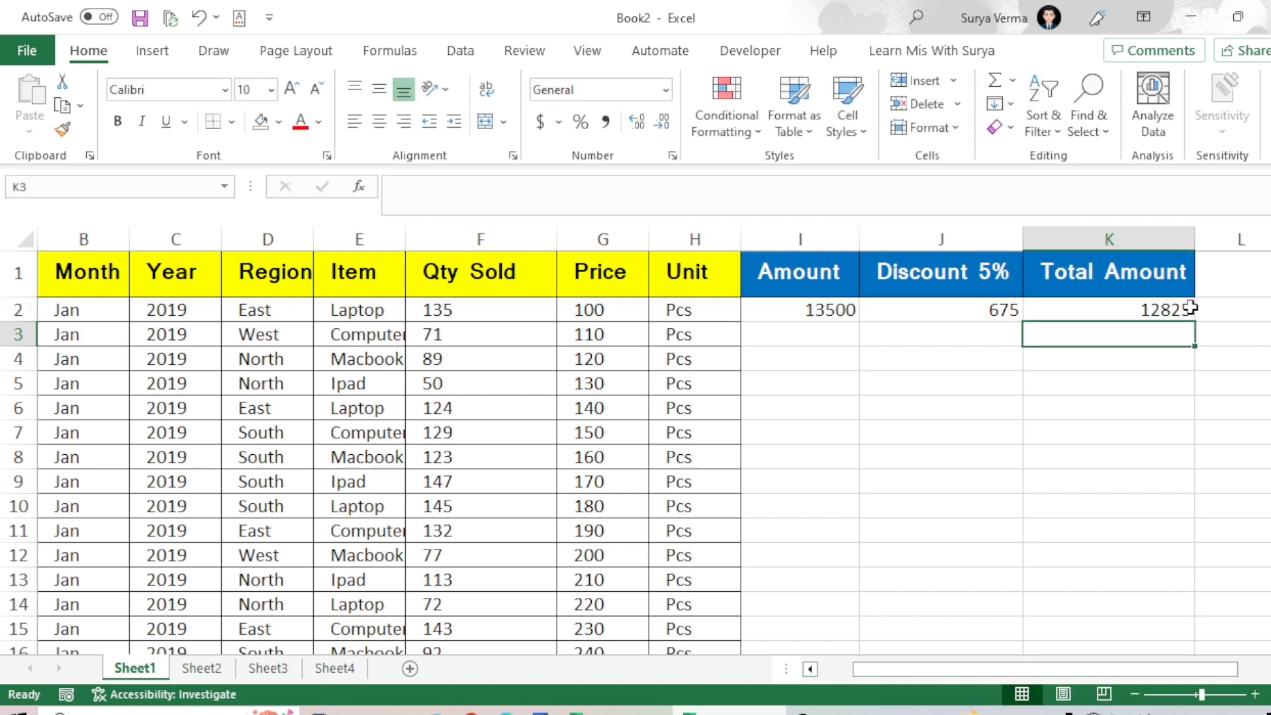
pyautogui.click(1192, 309)
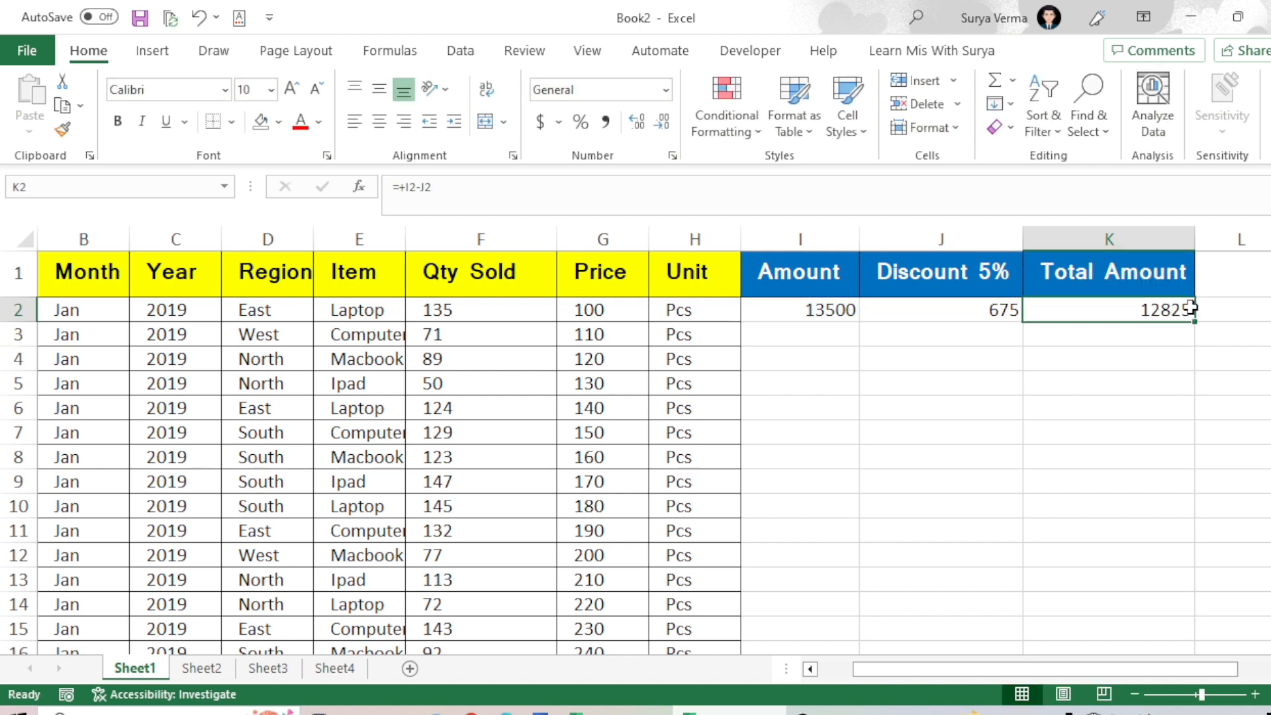
# Fill the Amount, Discount 5% and Total Amount formulas from I2:K2 down through row 1097
pyautogui.click(672, 309)
pyautogui.hotkey('ctrl', 'Down')
pyautogui.press('Right')
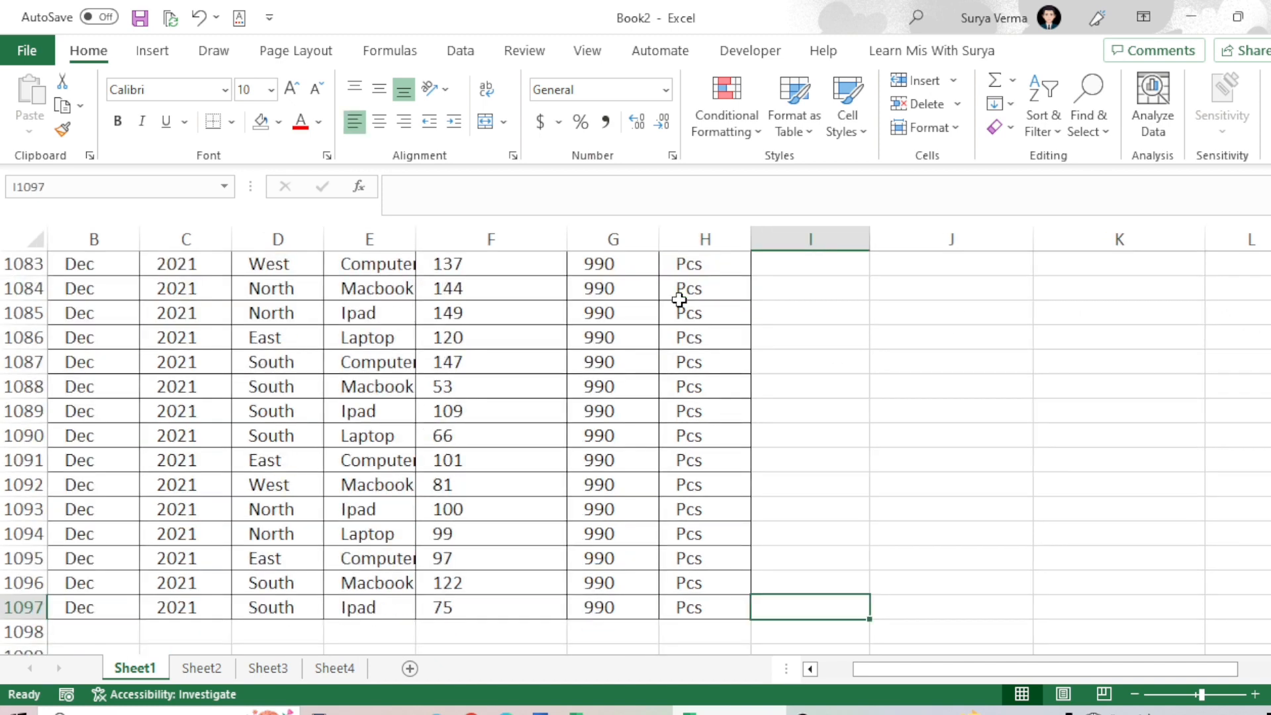
pyautogui.hotkey('shift', 'Right')
pyautogui.hotkey('shift', 'Right')
pyautogui.hotkey('ctrl', 'shift', 'Up')
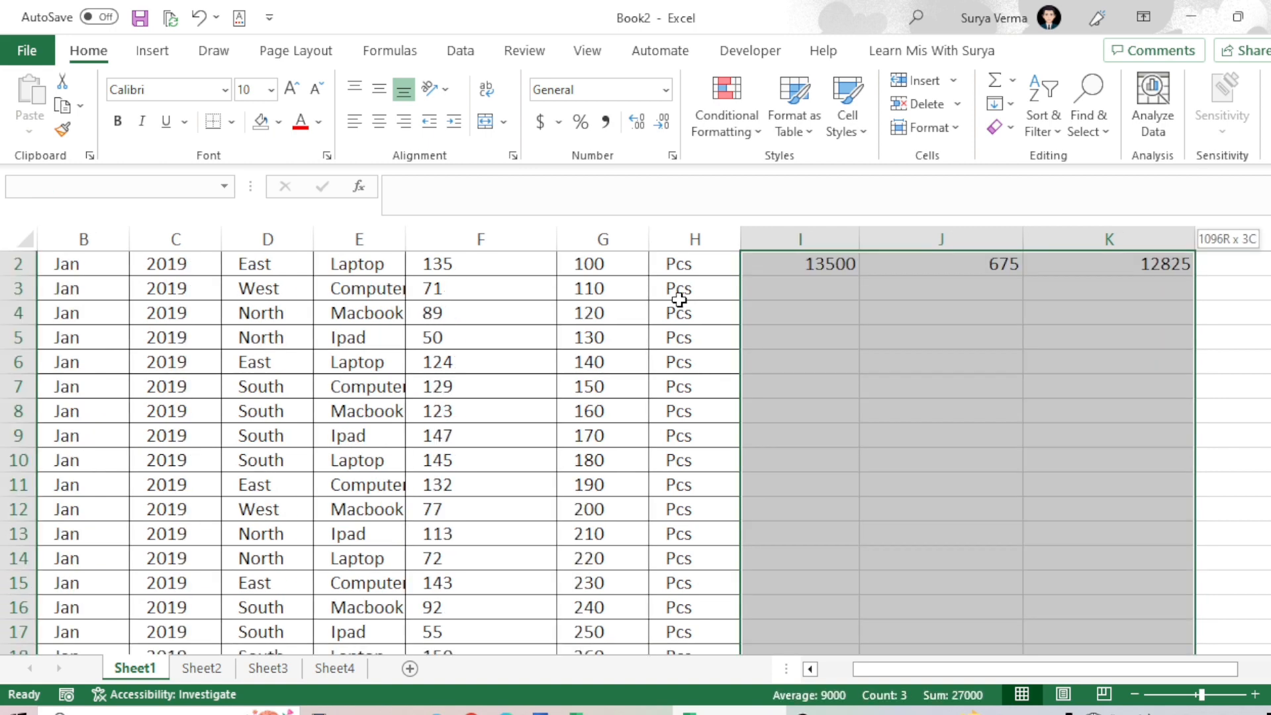
pyautogui.hotkey('ctrl', 'd')
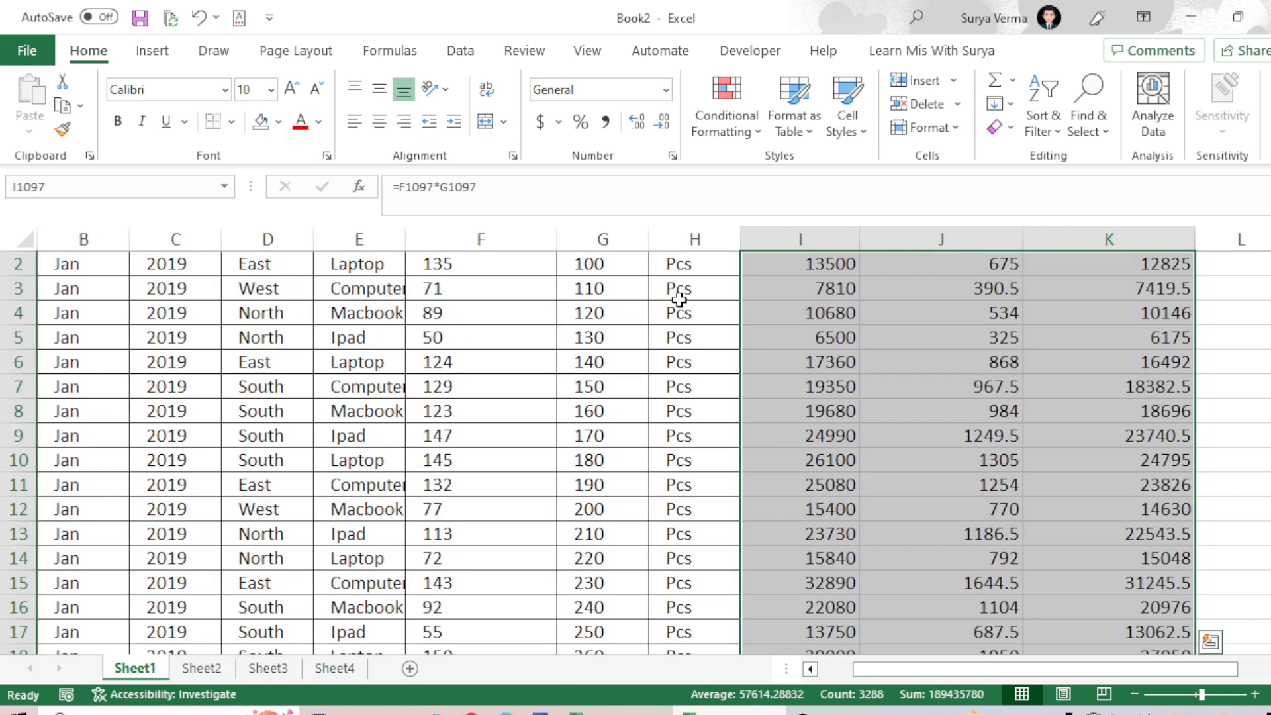
pyautogui.hotkey('ctrl', 'Up')
pyautogui.press('Down')
pyautogui.press('Up')
pyautogui.hotkey('ctrl', 'Left')
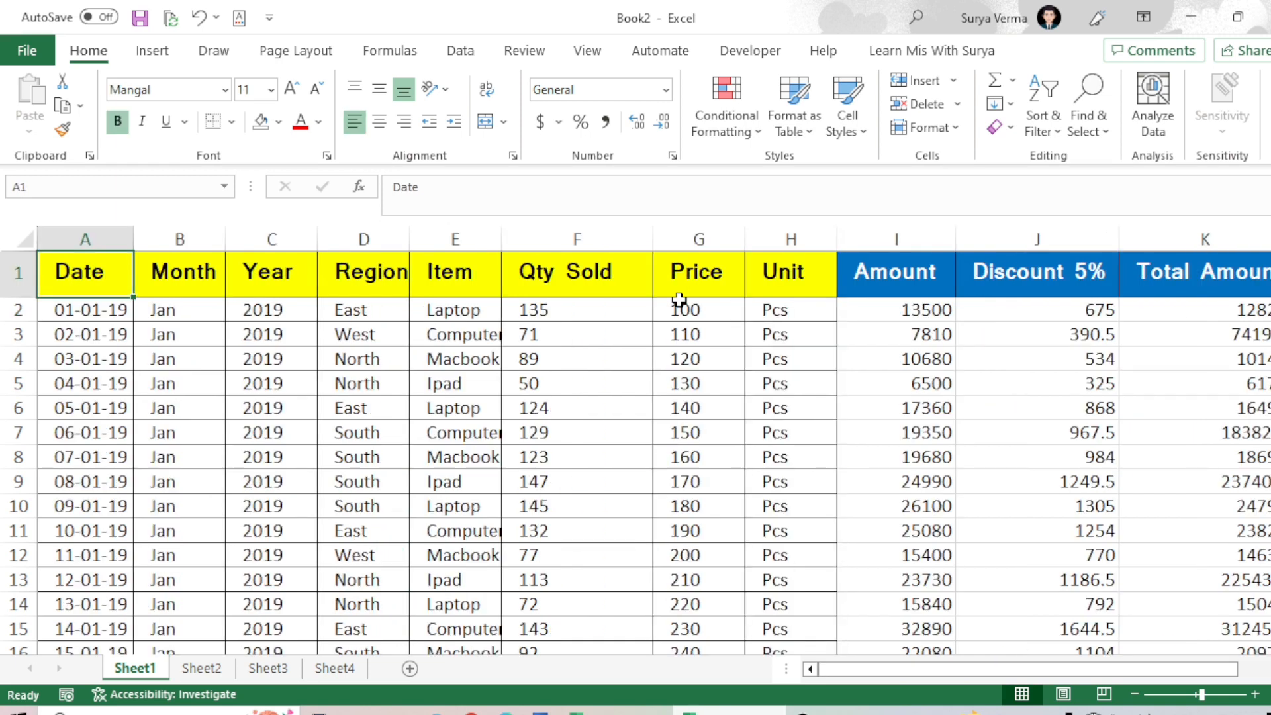
pyautogui.press('Down')
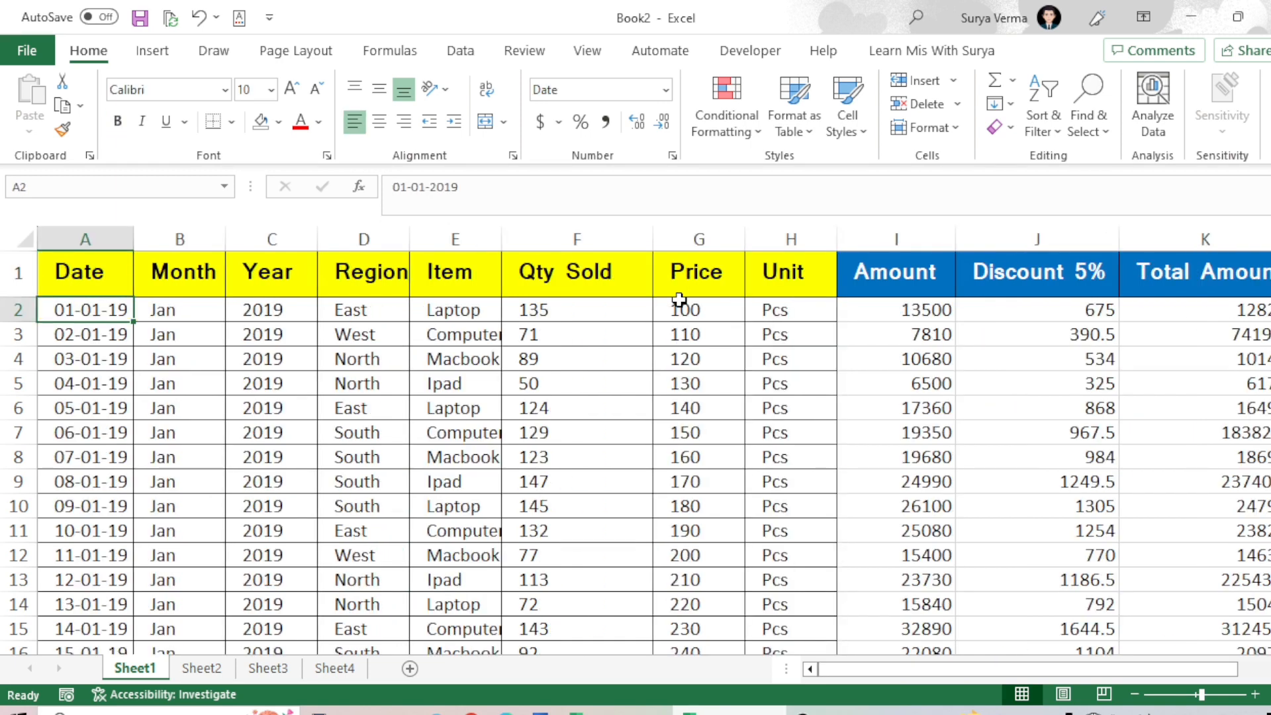
pyautogui.hotkey('ctrl', 's')
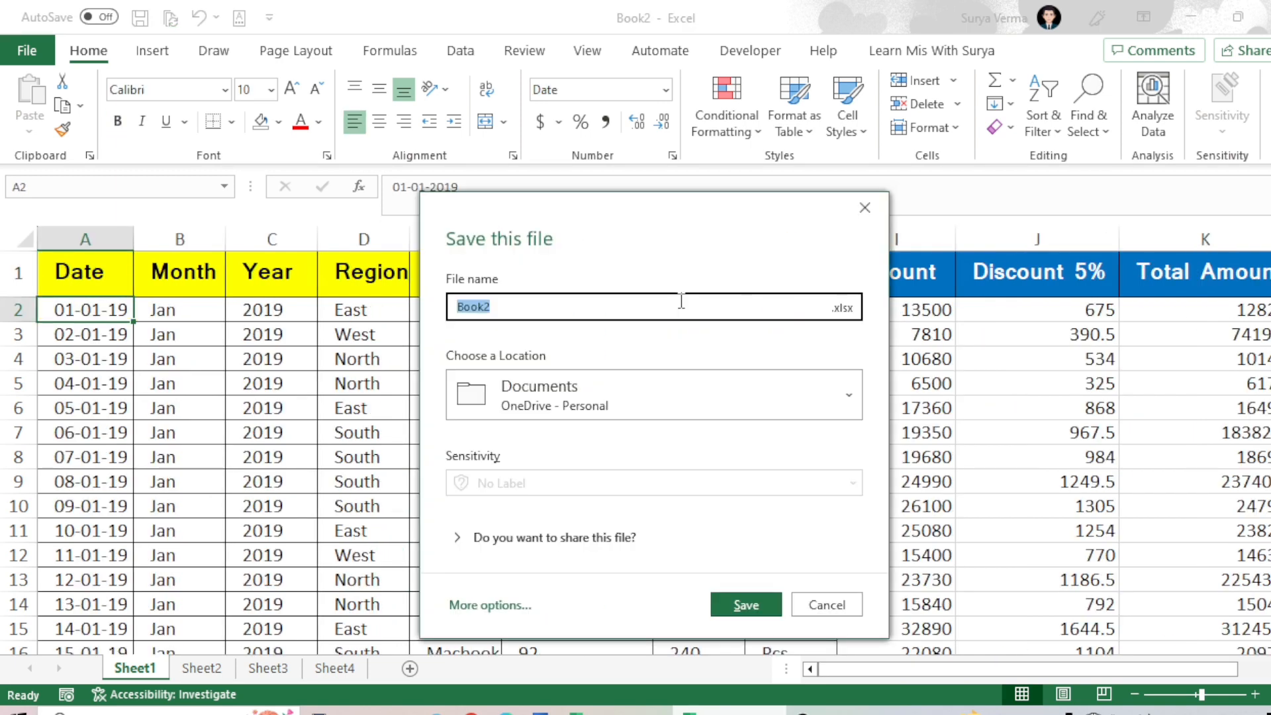
pyautogui.press('Escape')
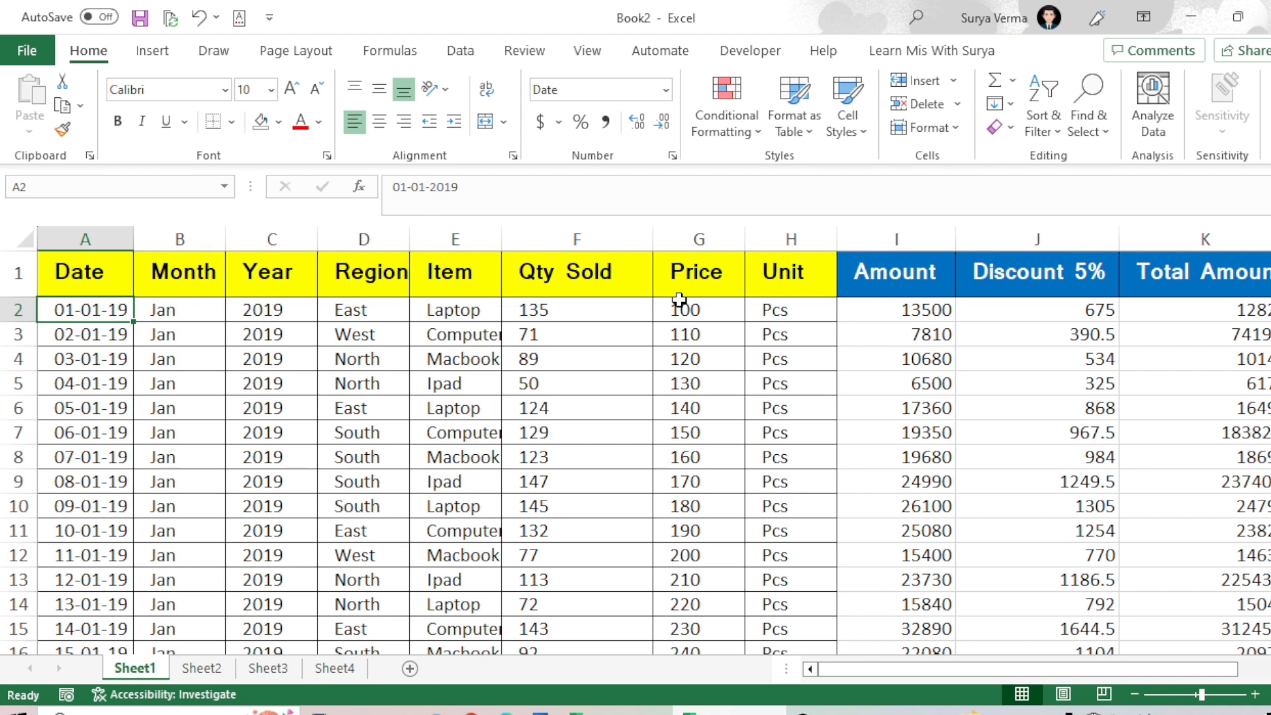
# Centre the entire data table from the Date heading through Total Amount, including all rows, both horizontally and vertically
pyautogui.press('Up')
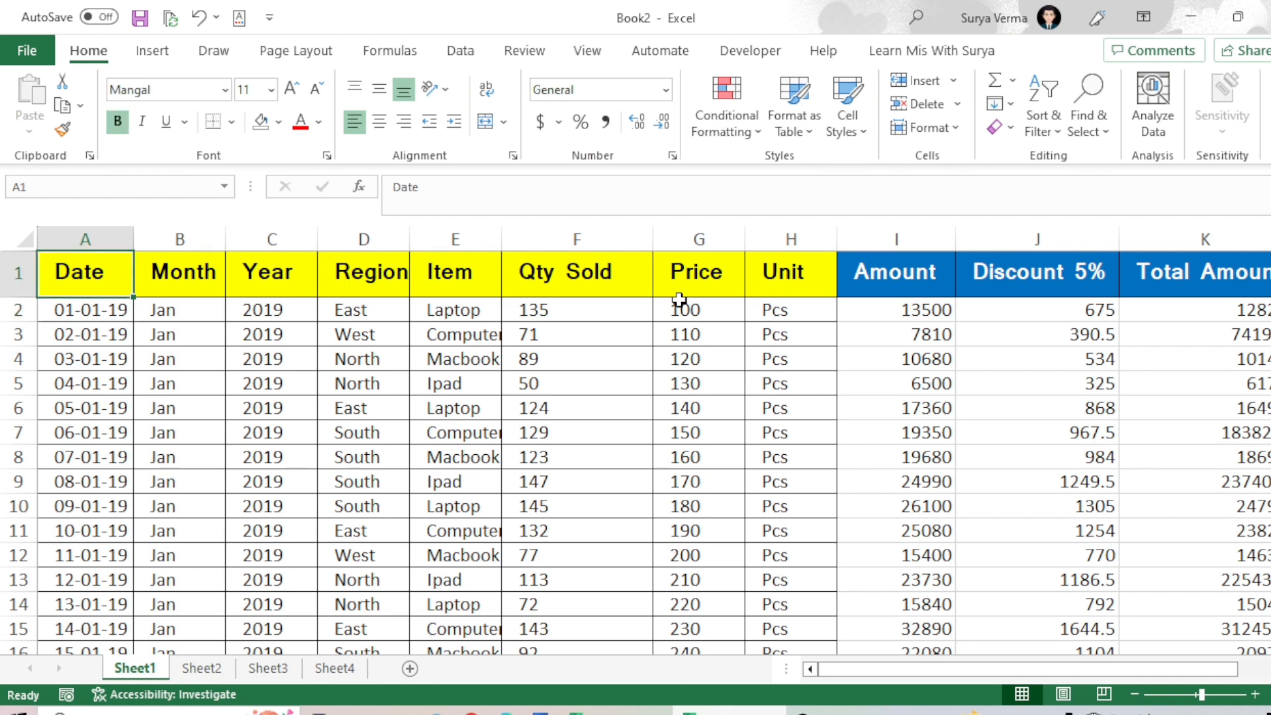
pyautogui.hotkey('ctrl', 'shift', 'Right')
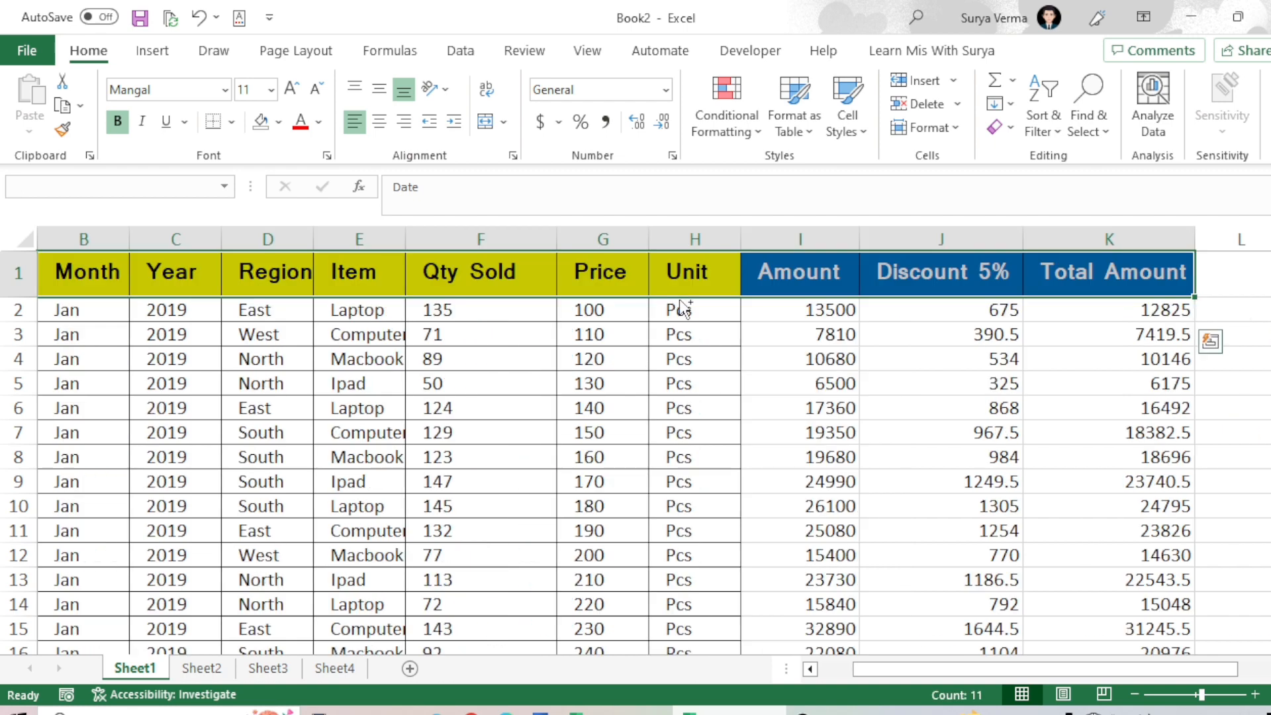
pyautogui.hotkey('ctrl', 'shift', 'Down')
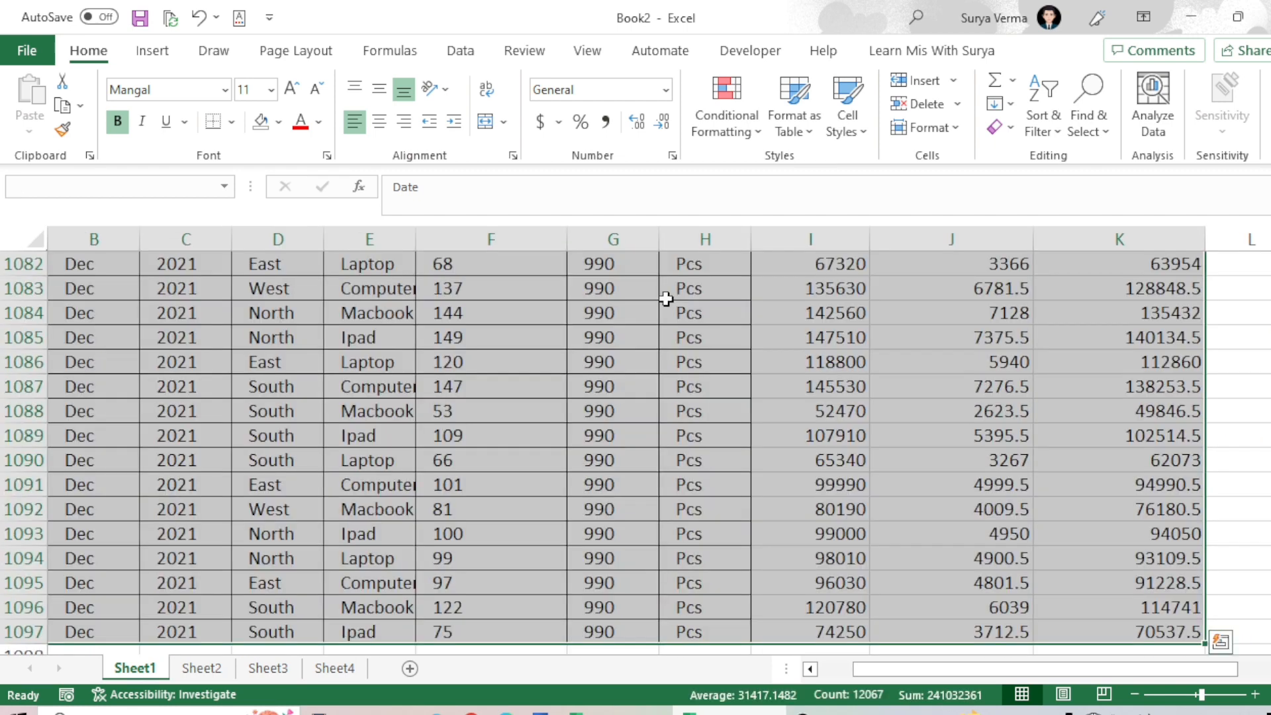
pyautogui.click(381, 123)
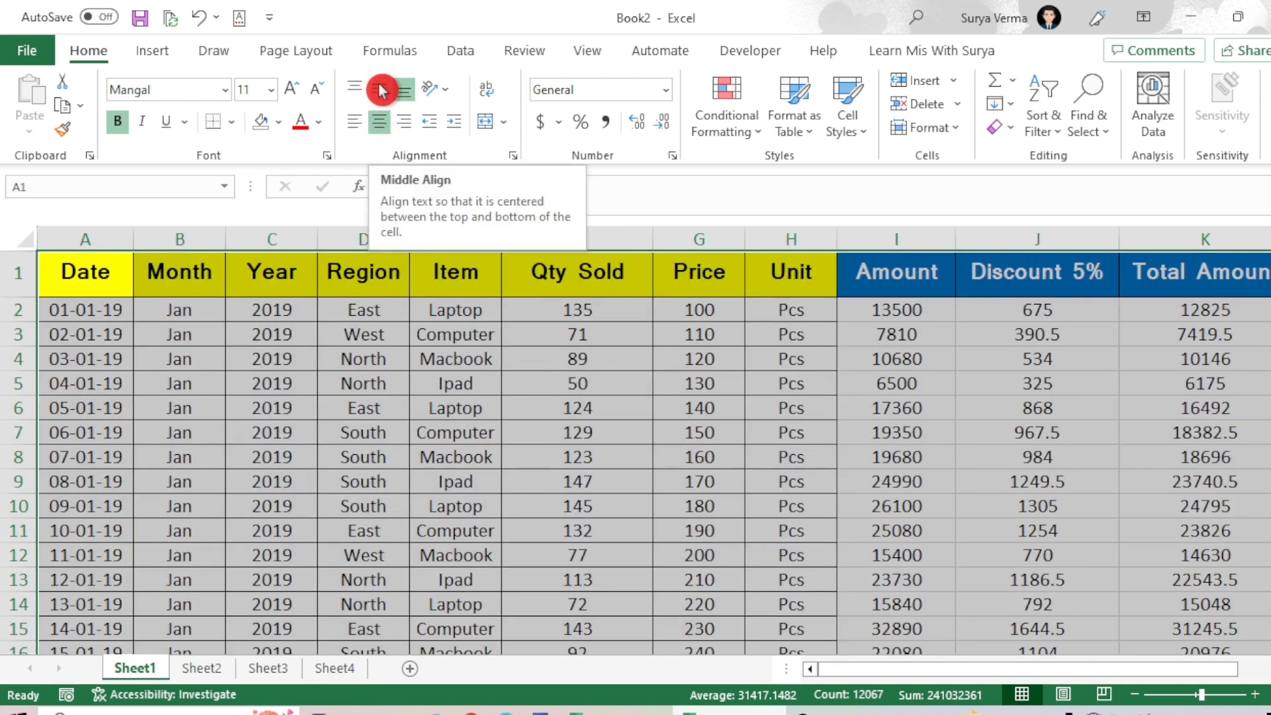
pyautogui.click(378, 86)
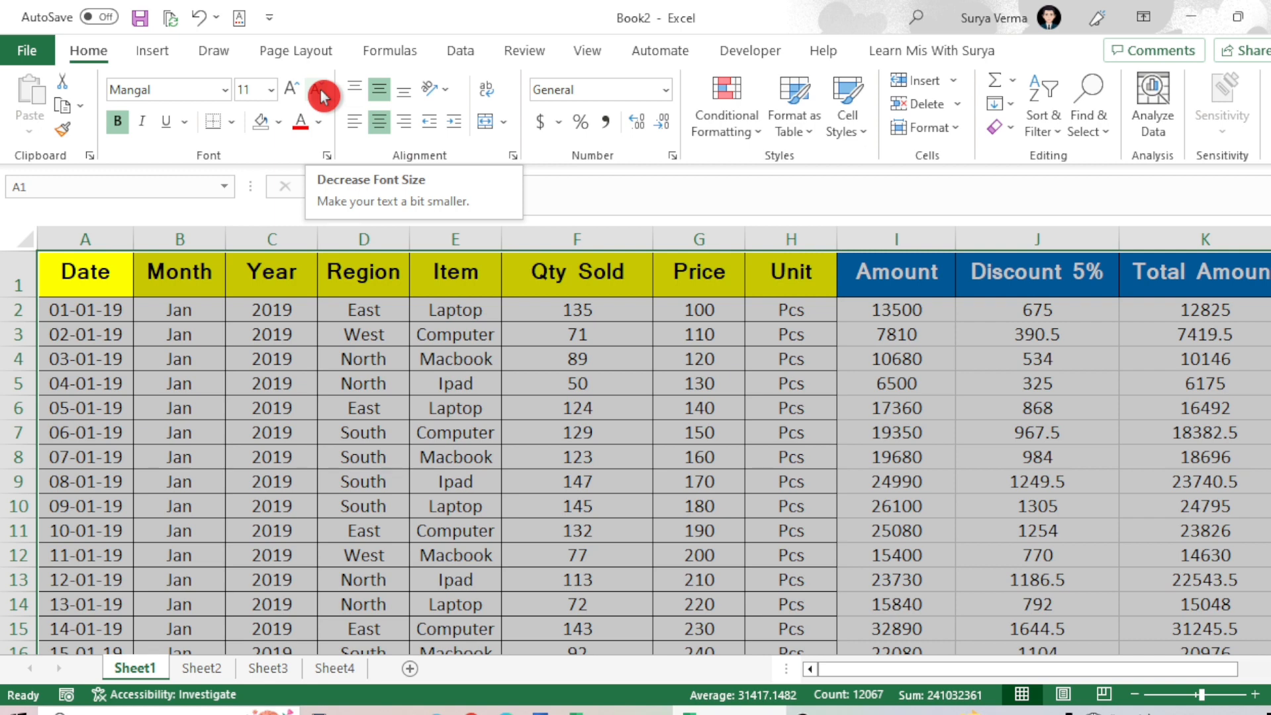
pyautogui.click(101, 314)
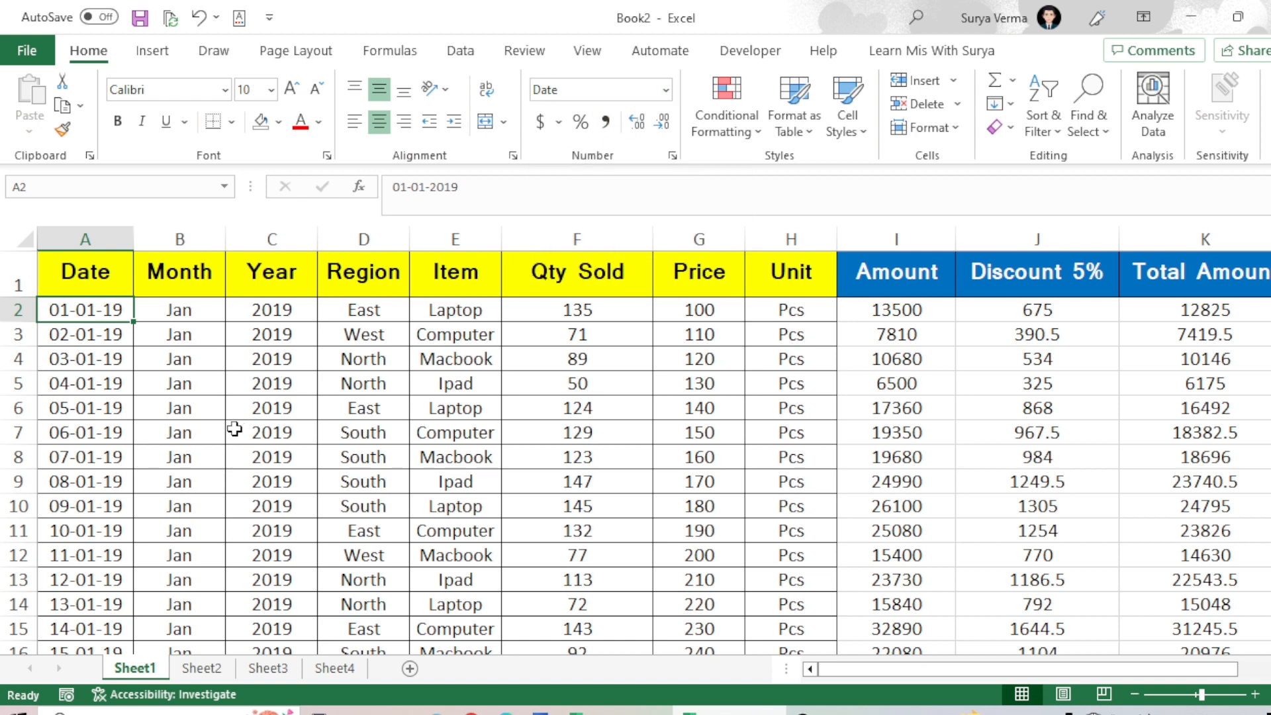
# Freeze the panes at A2 so the heading row stays fixed, and check it by scrolling the data
pyautogui.press('alt')
pyautogui.press('w')
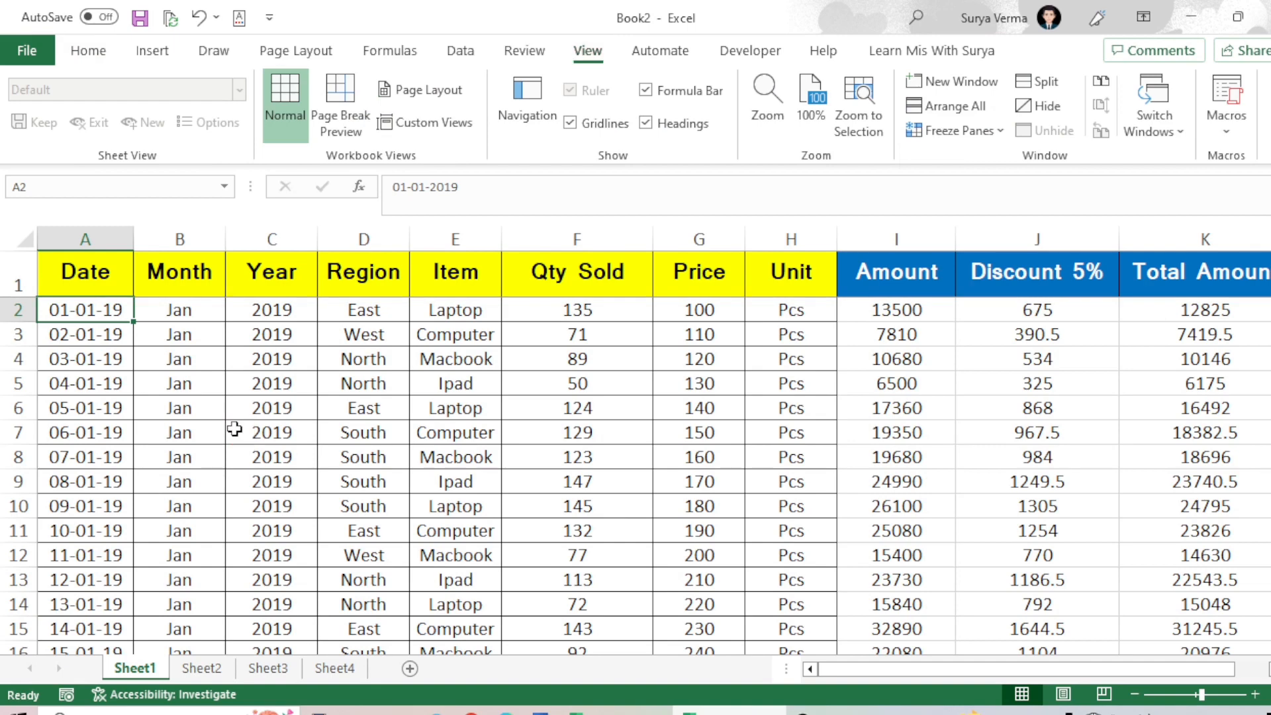
pyautogui.scroll(-3, 235, 424)
pyautogui.scroll(3, 236, 408)
pyautogui.press('alt')
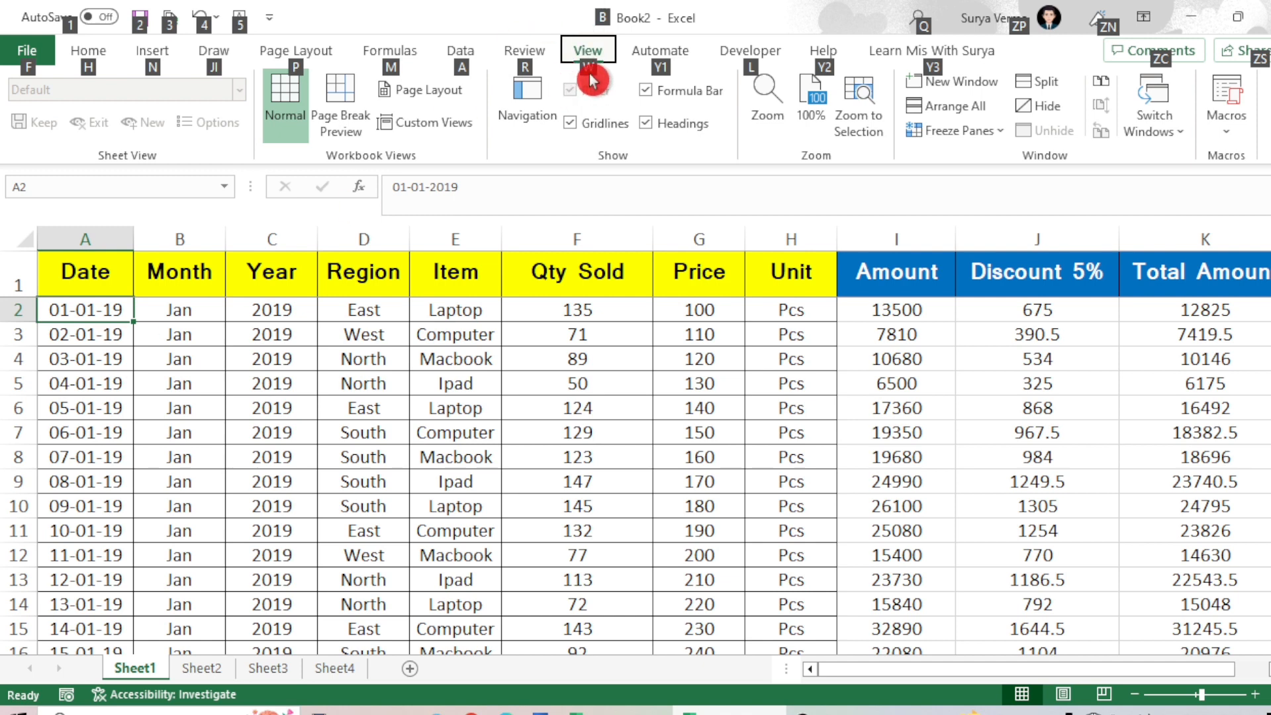
pyautogui.press('w')
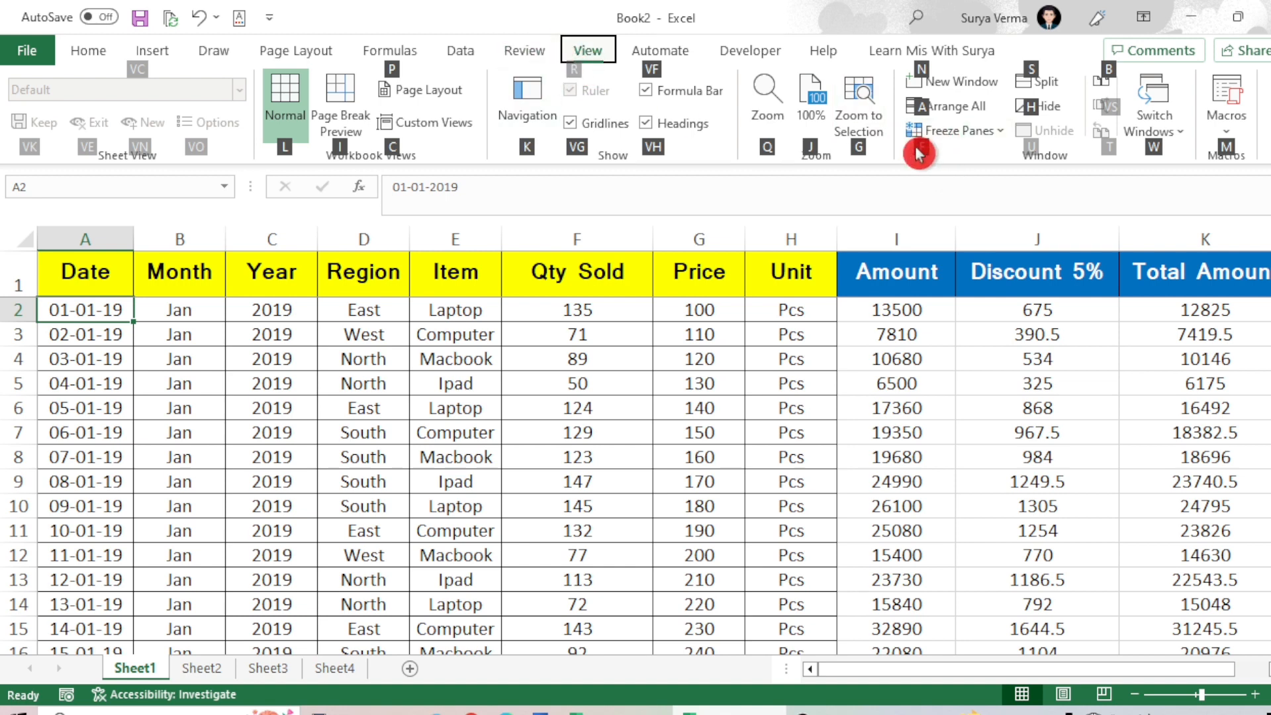
pyautogui.press('f')
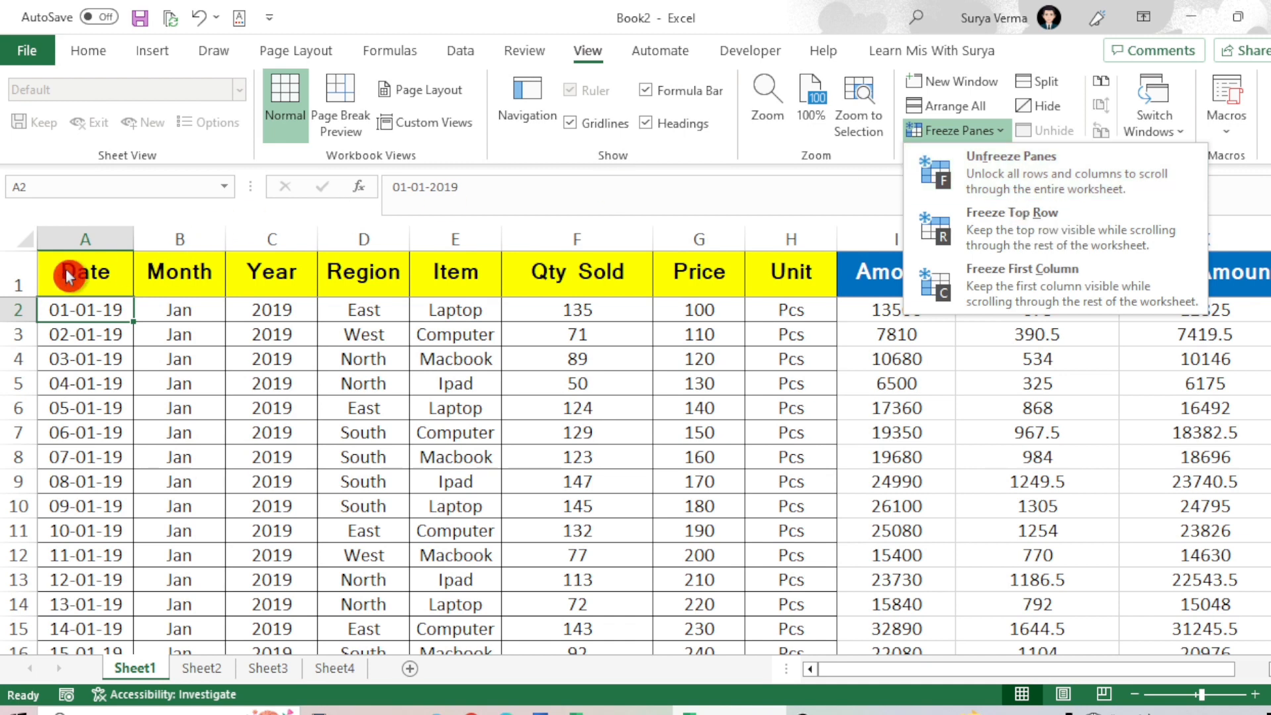
pyautogui.click(87, 267)
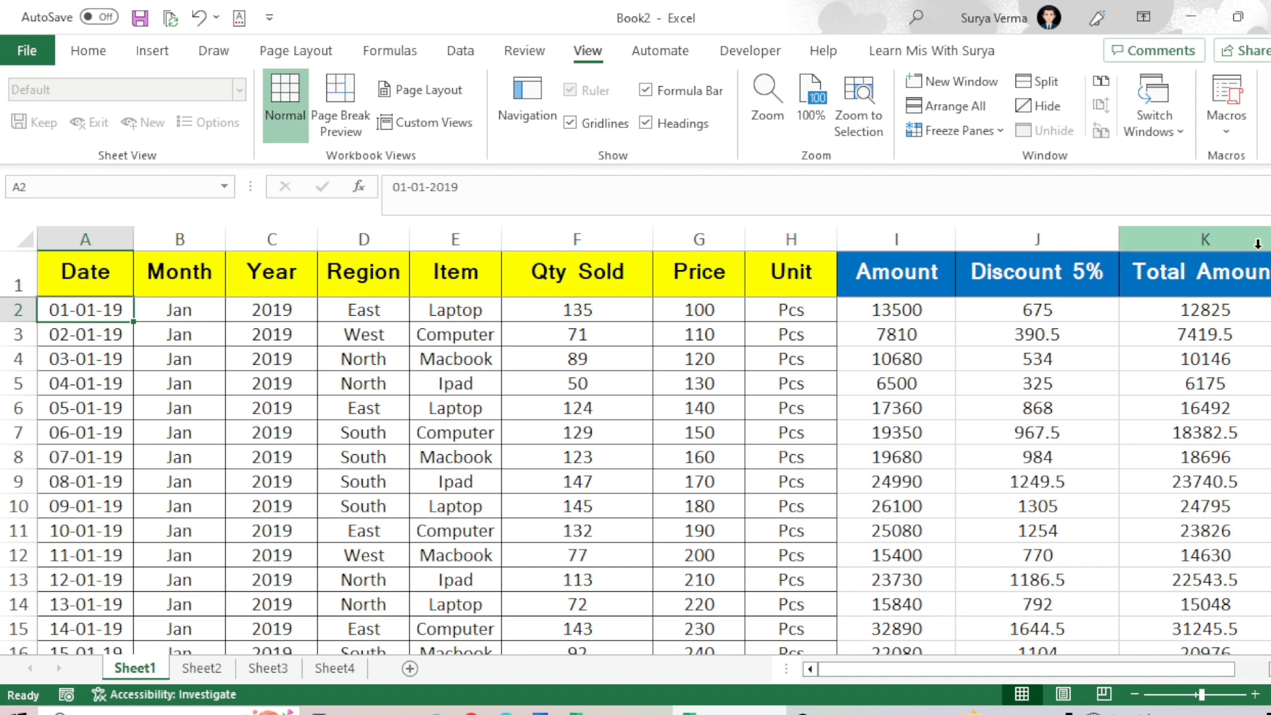
# Rename Sheet1 as Raw Data
pyautogui.click(207, 667)
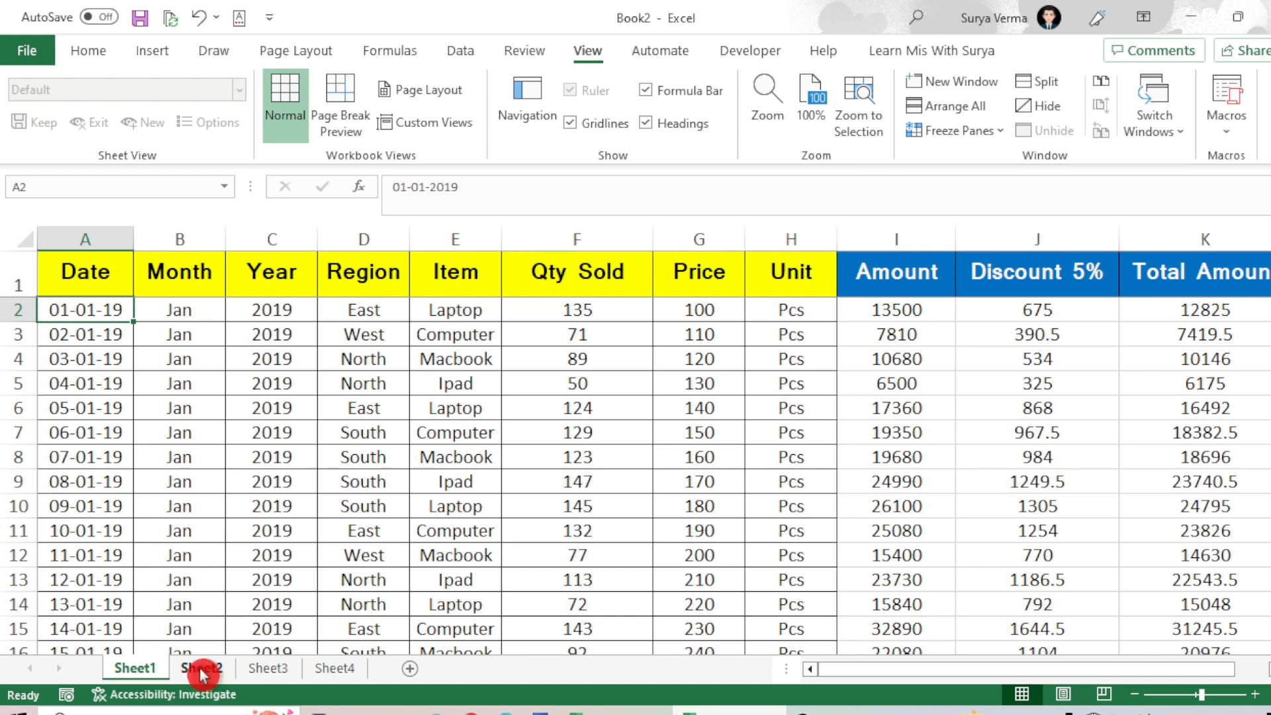
pyautogui.doubleClick(136, 666)
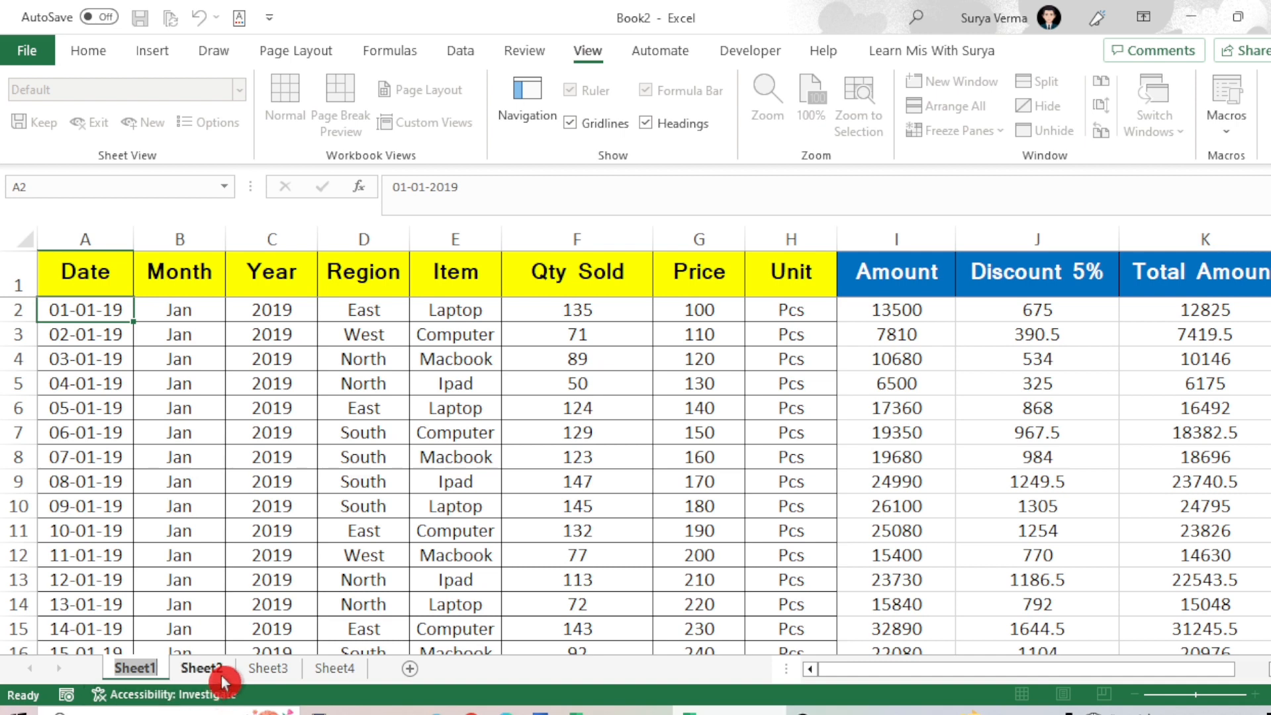
pyautogui.write('Ra')
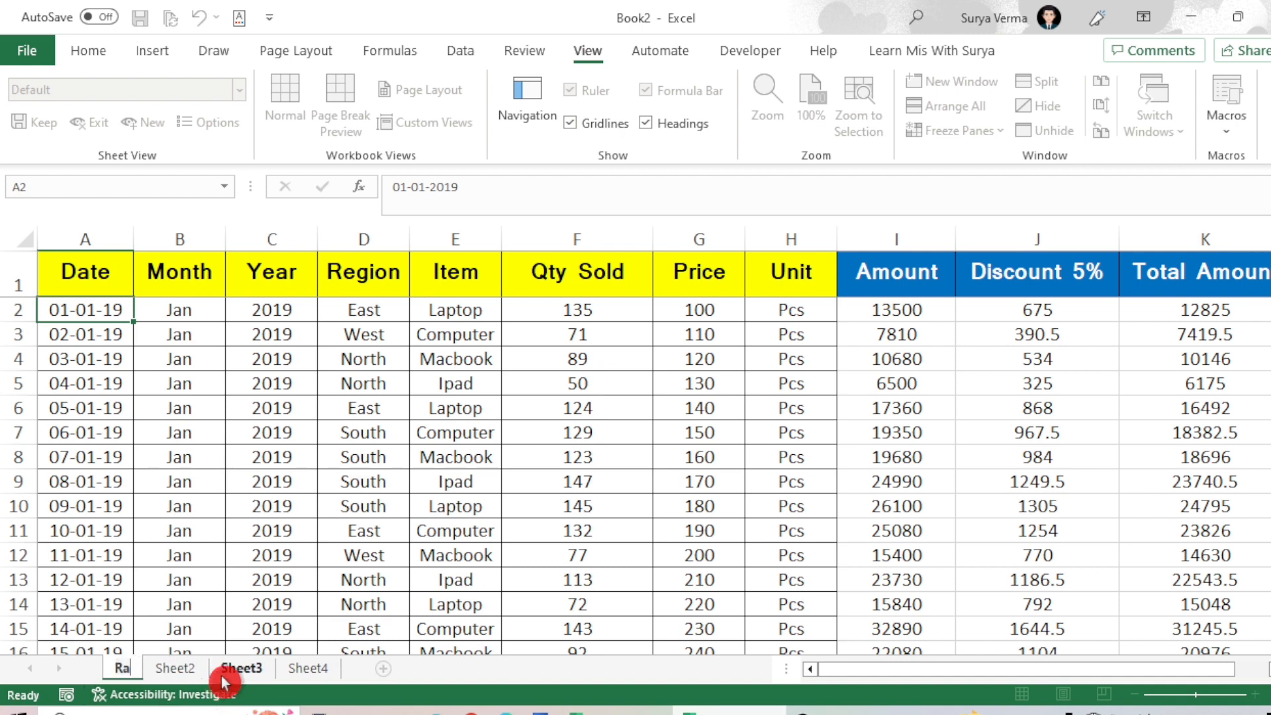
pyautogui.write('w Da')
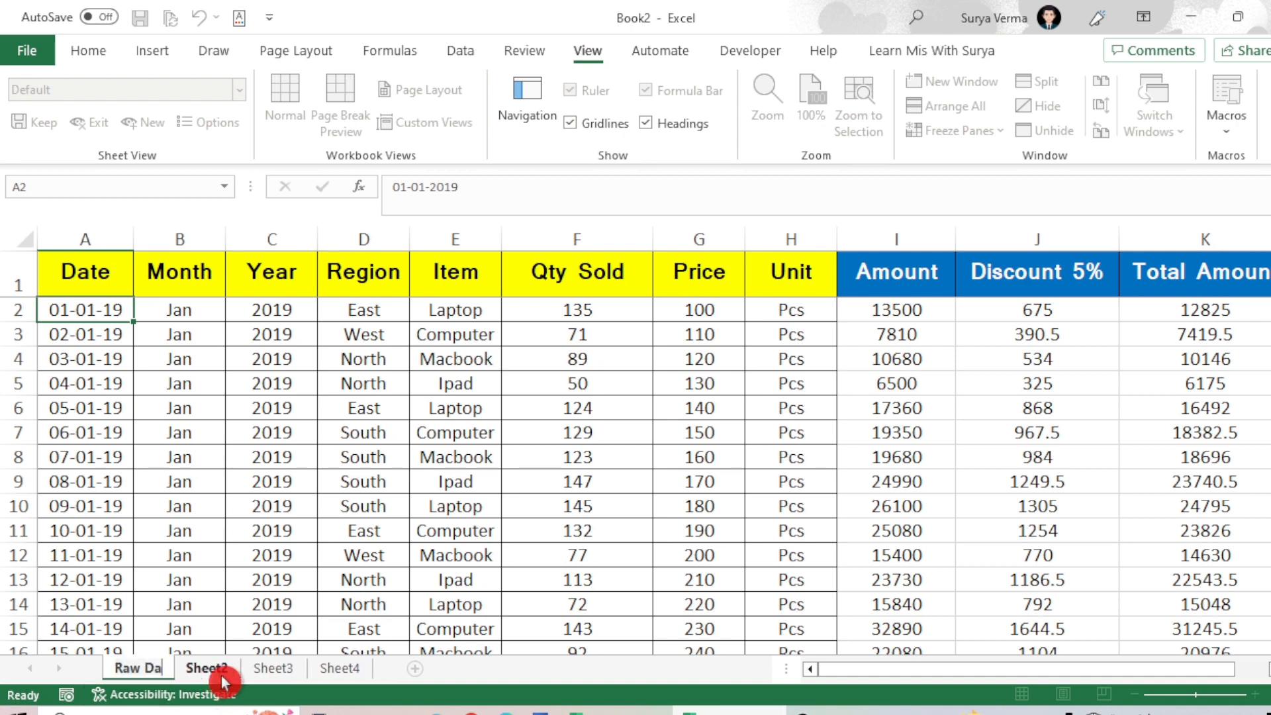
pyautogui.write('ta')
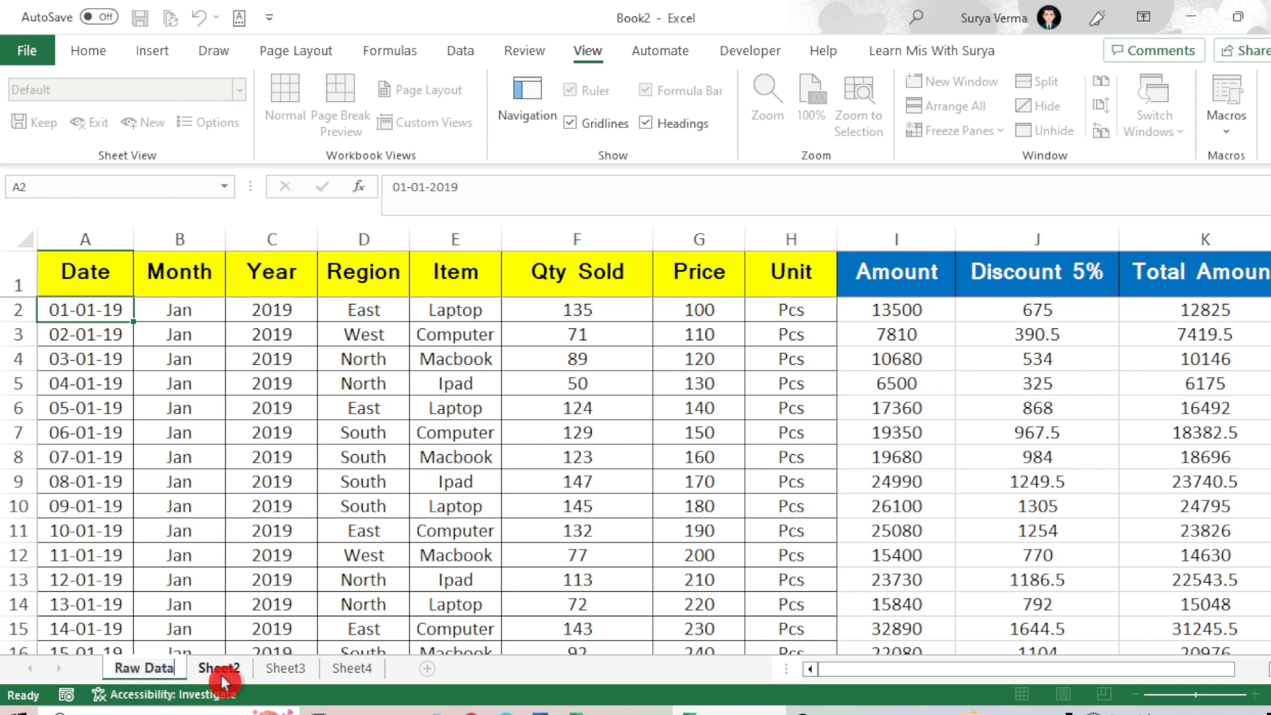
pyautogui.press('Return')
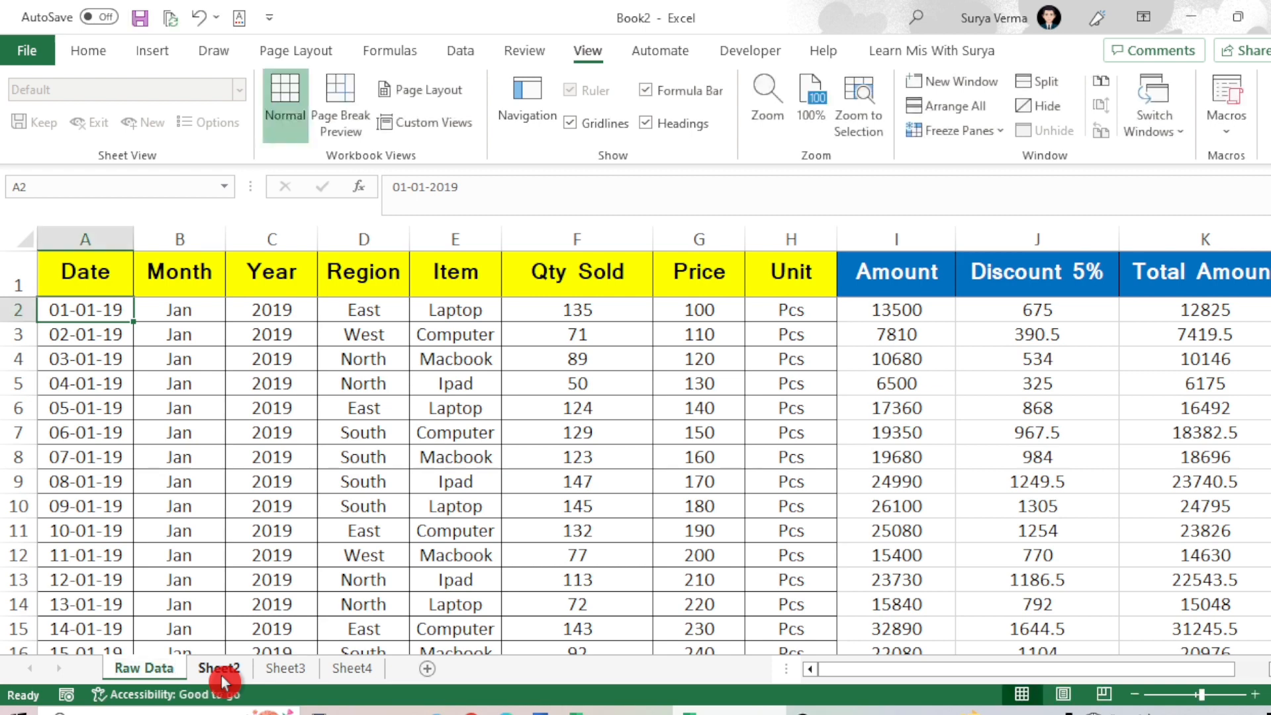
pyautogui.press('Up')
pyautogui.press('Down')
# Rename Sheet2 as MIS Dashboard With Formula
pyautogui.doubleClick(226, 667)
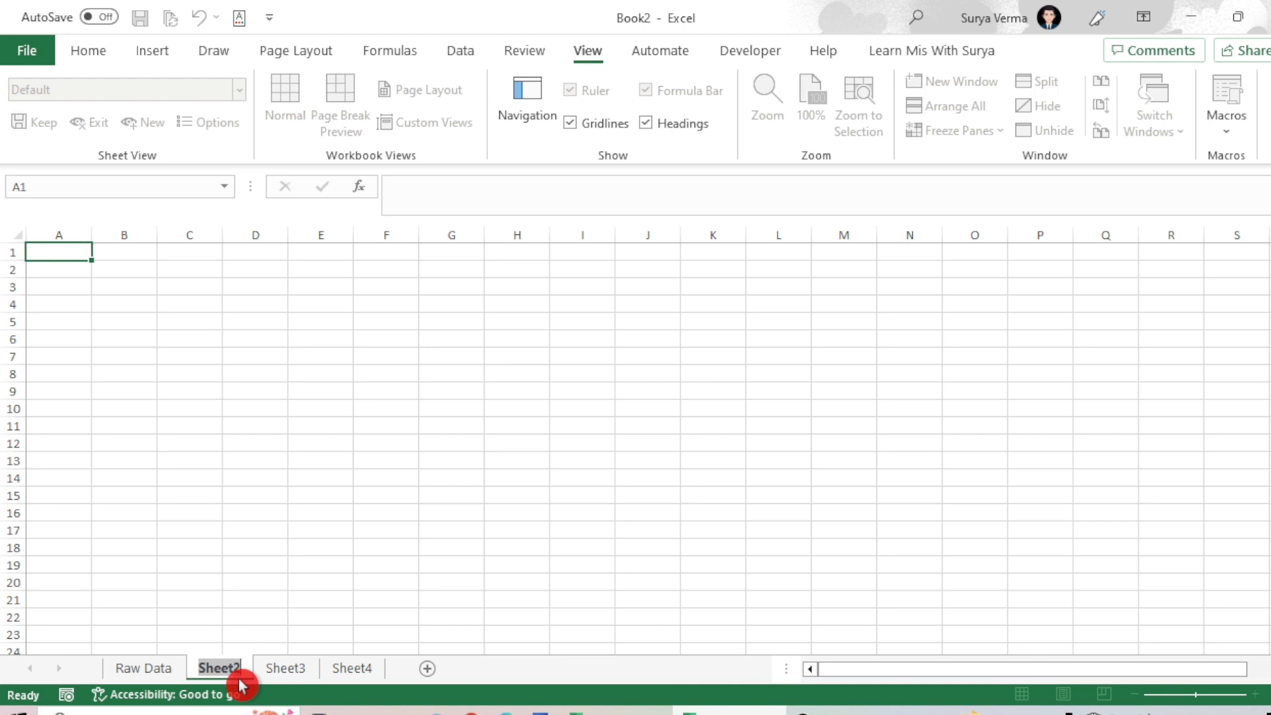
pyautogui.write('MIS')
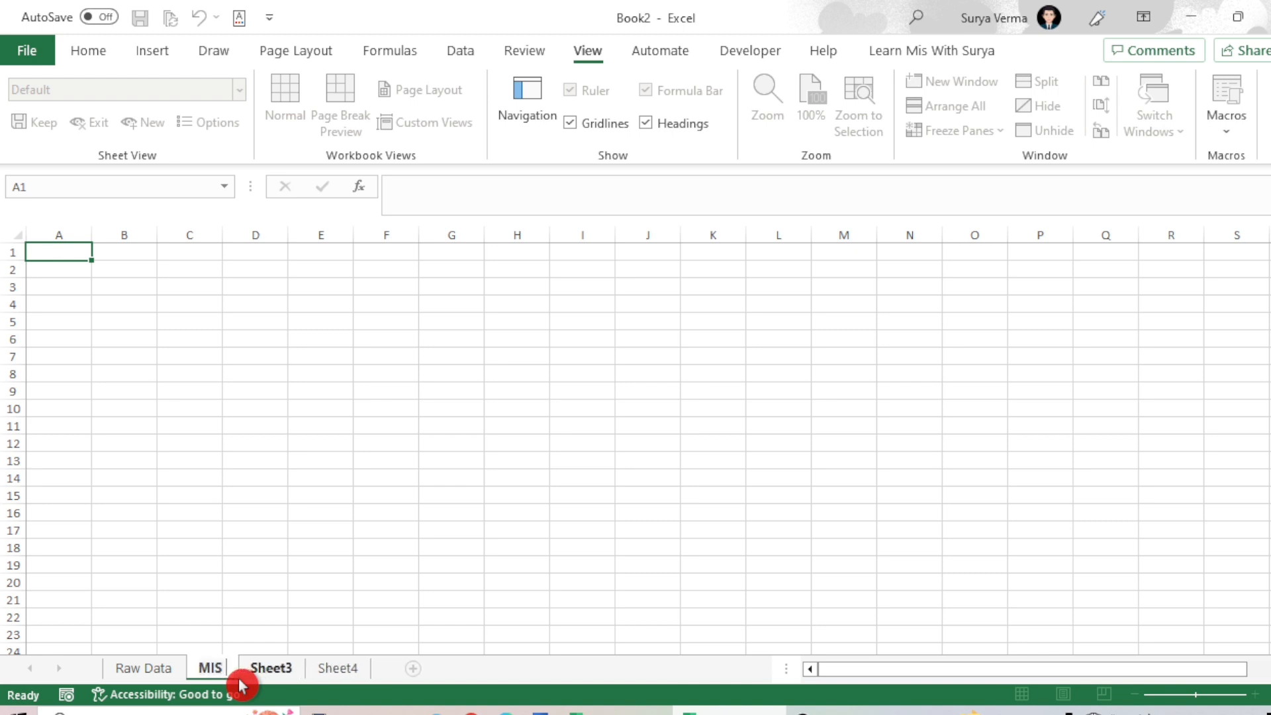
pyautogui.write(' Dashb')
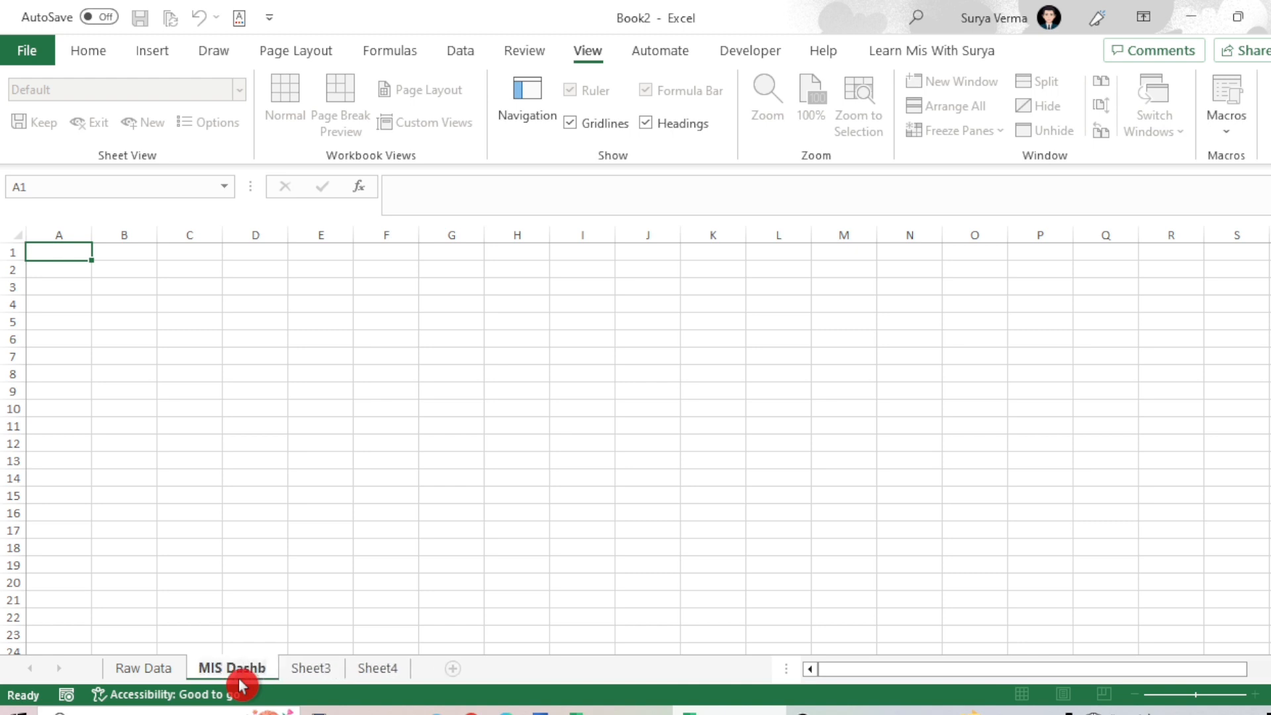
pyautogui.write('oard')
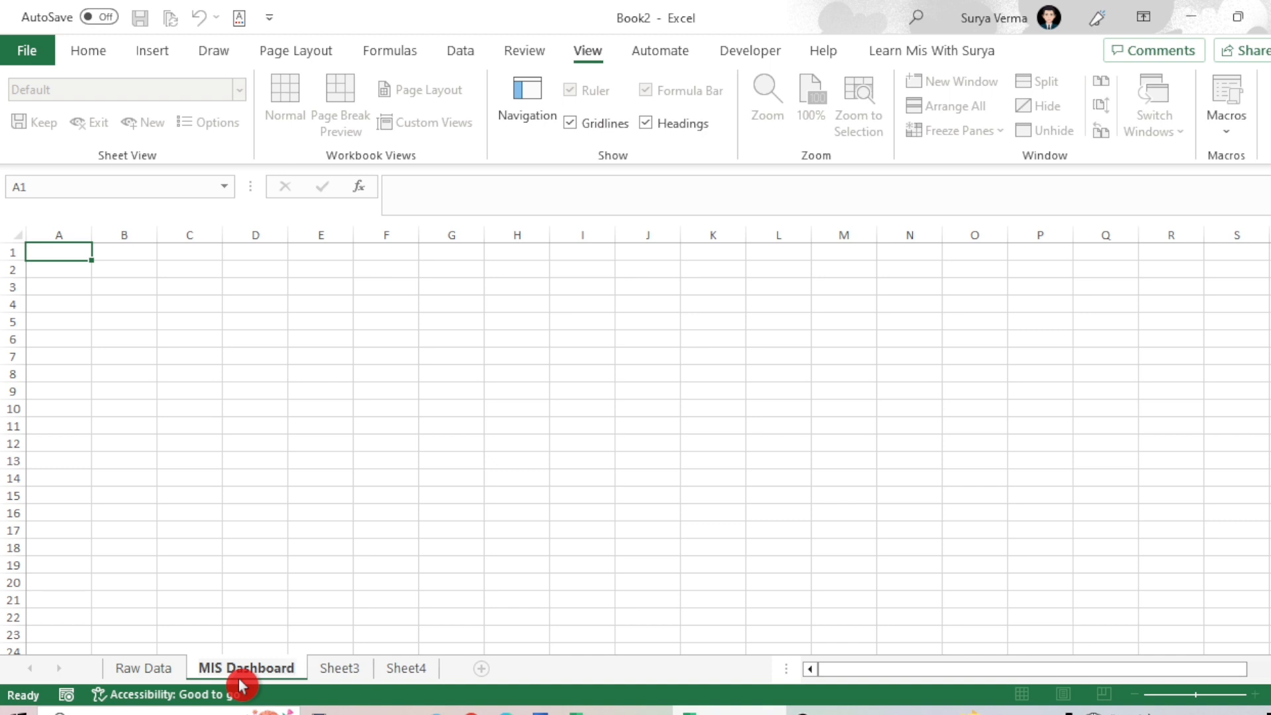
pyautogui.write(' Wit')
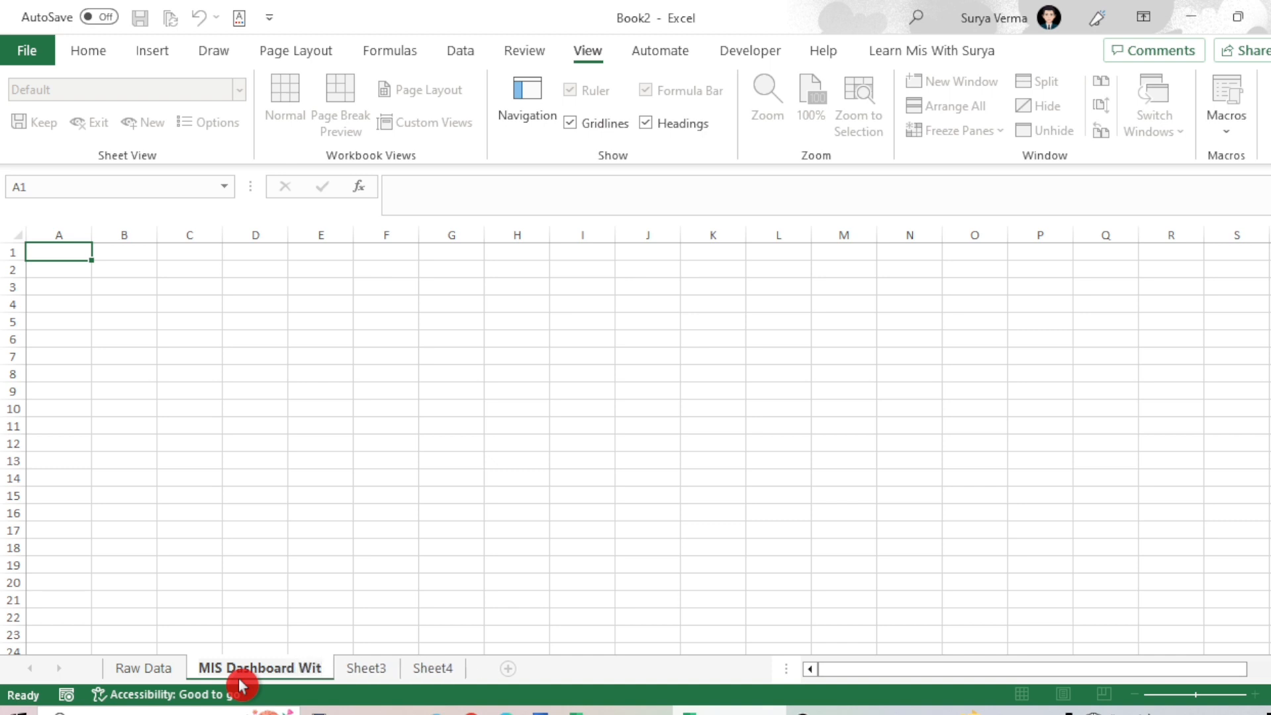
pyautogui.write('h For')
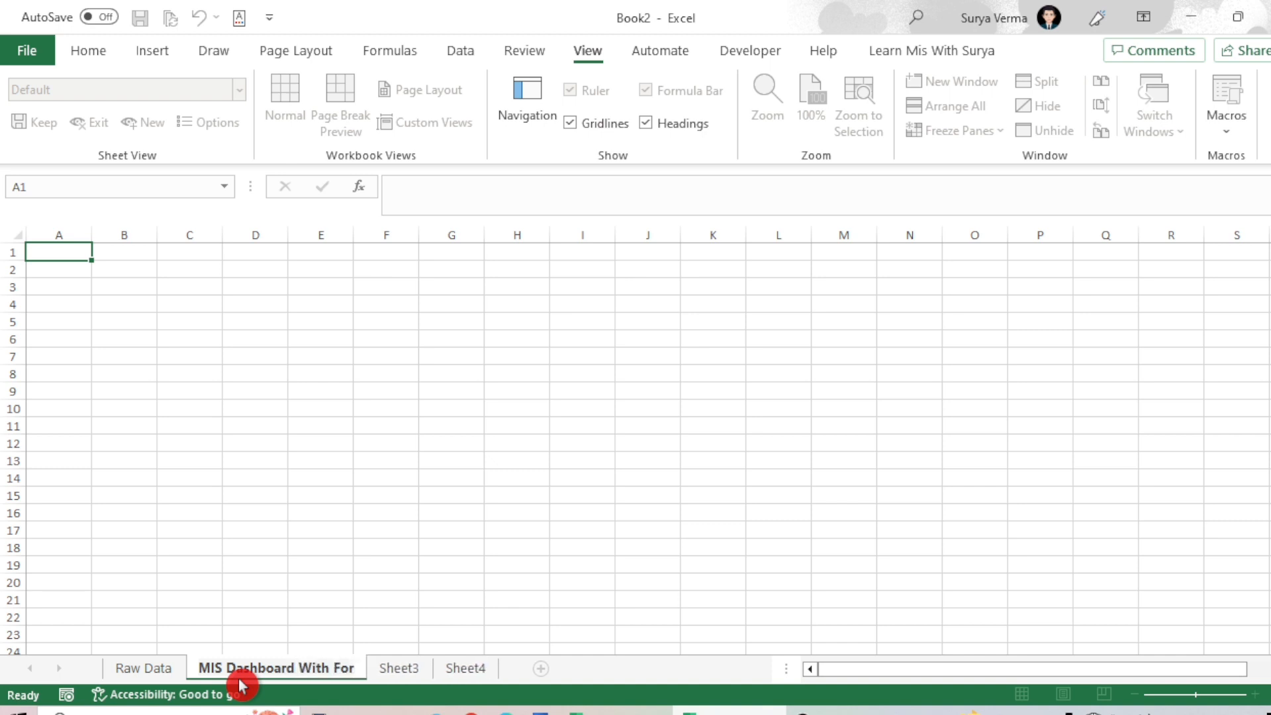
pyautogui.write('mula')
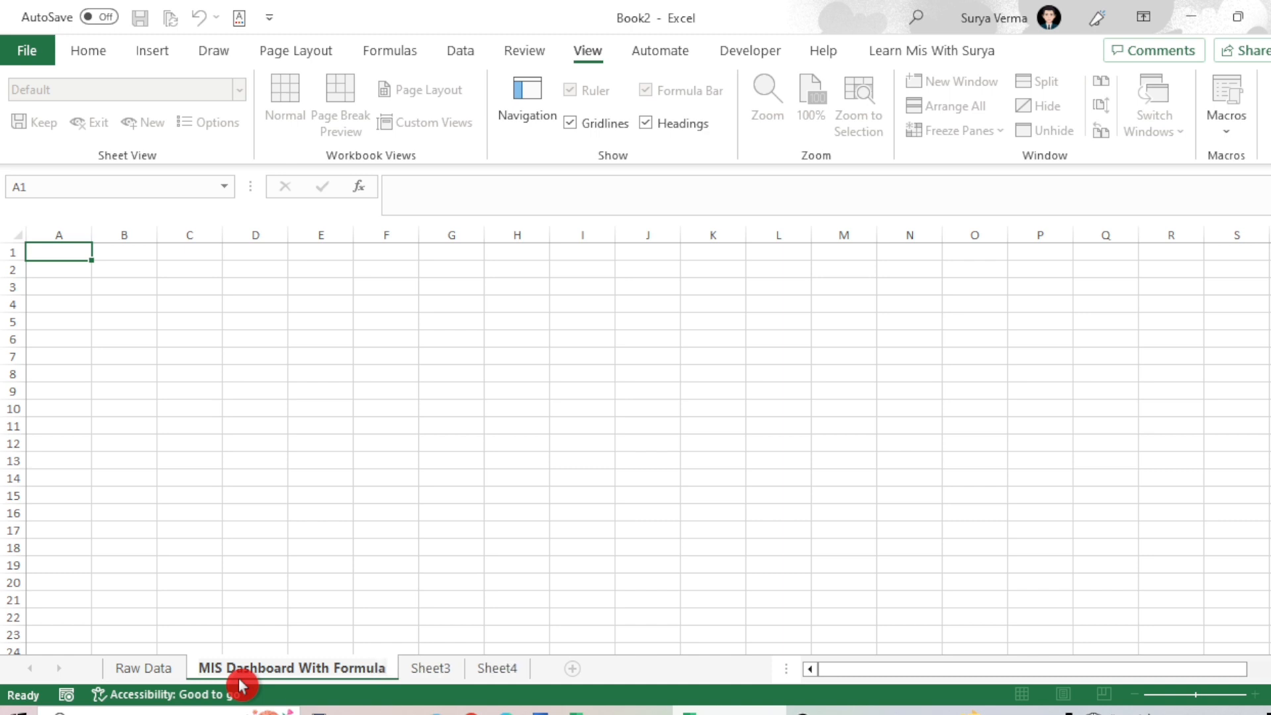
pyautogui.press('Return')
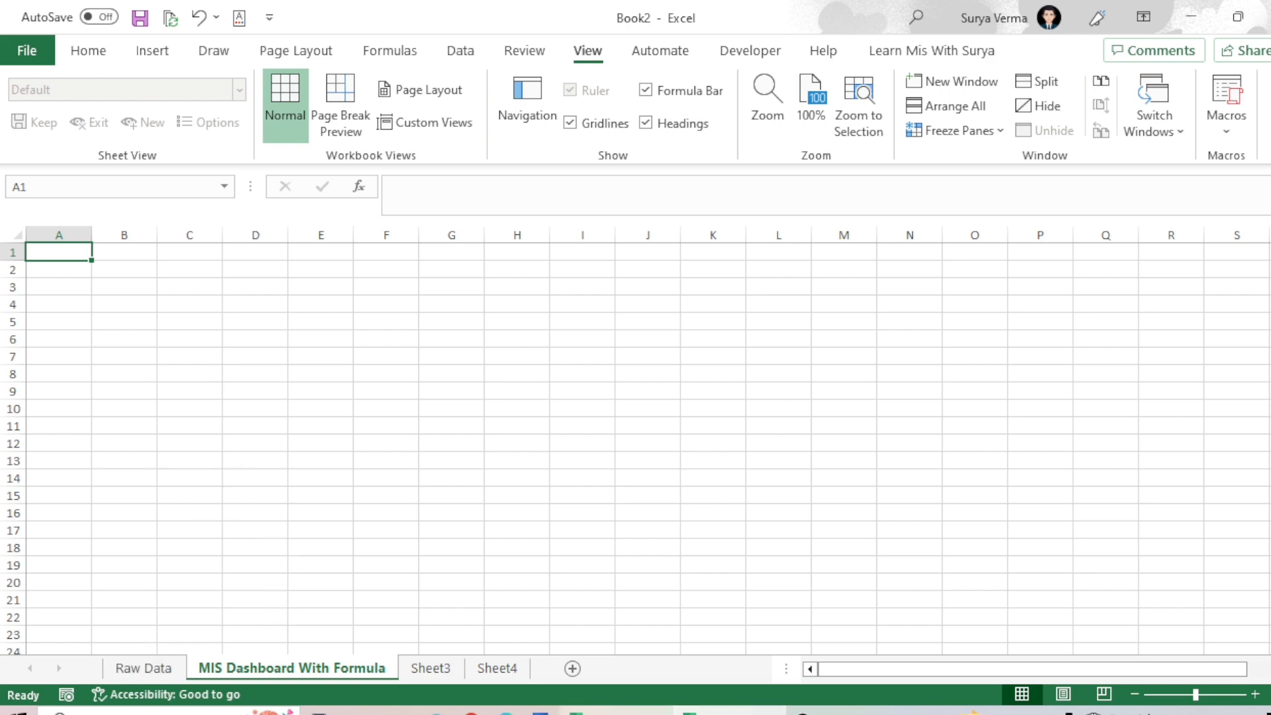
# Review the MIS sheet in the SLICER Chart PVT MIS Report Format.xlsx workbook and return to cell A4 of the MIS Dashboard With Formula sheet
pyautogui.click(689, 713)
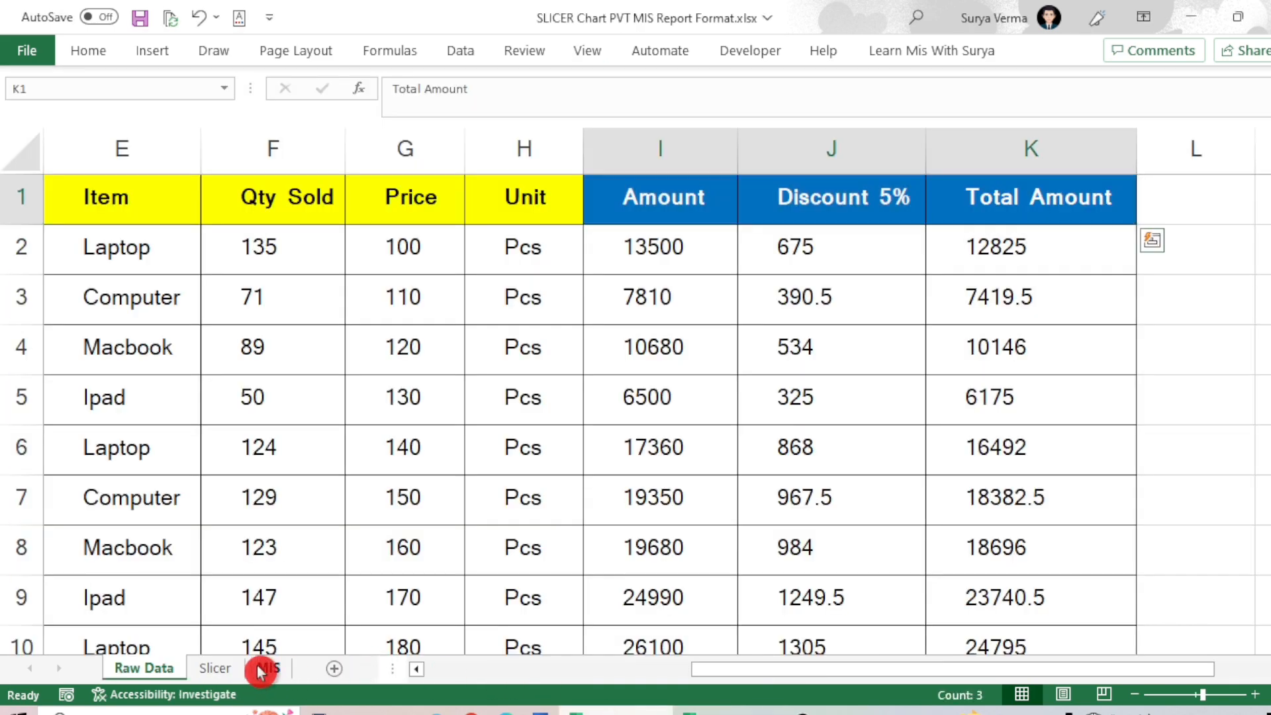
pyautogui.click(261, 669)
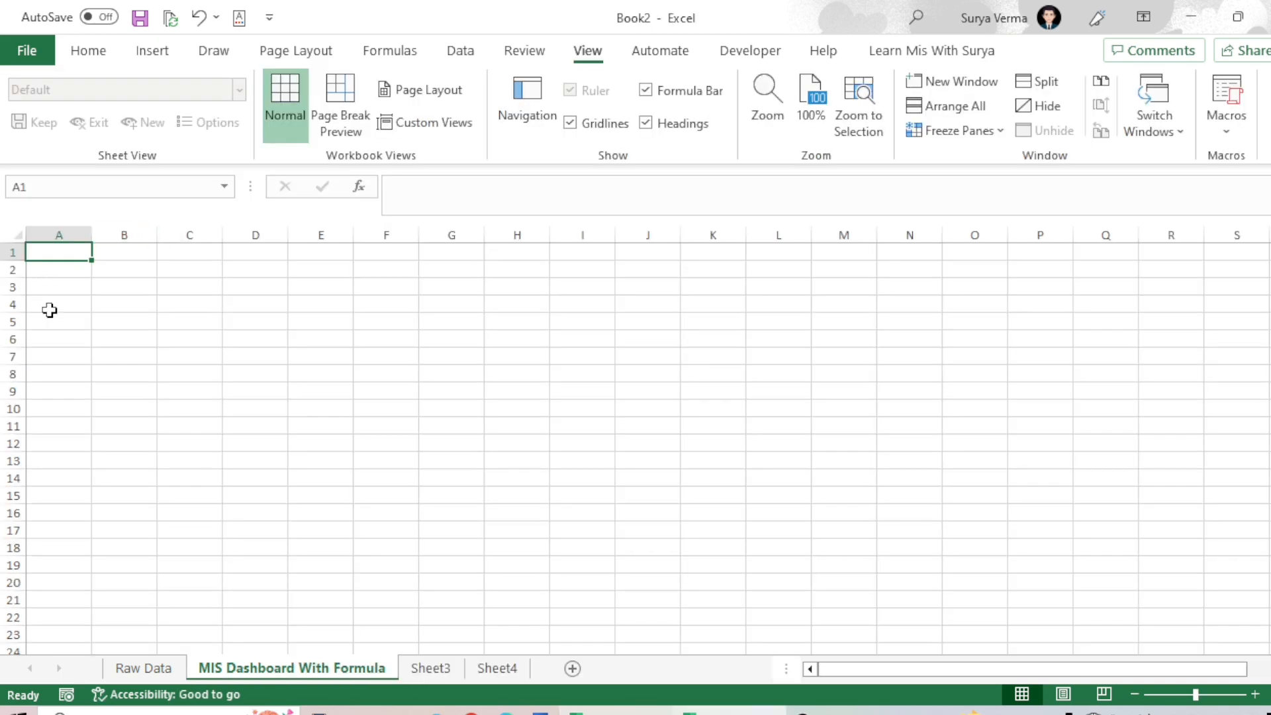
pyautogui.click(50, 304)
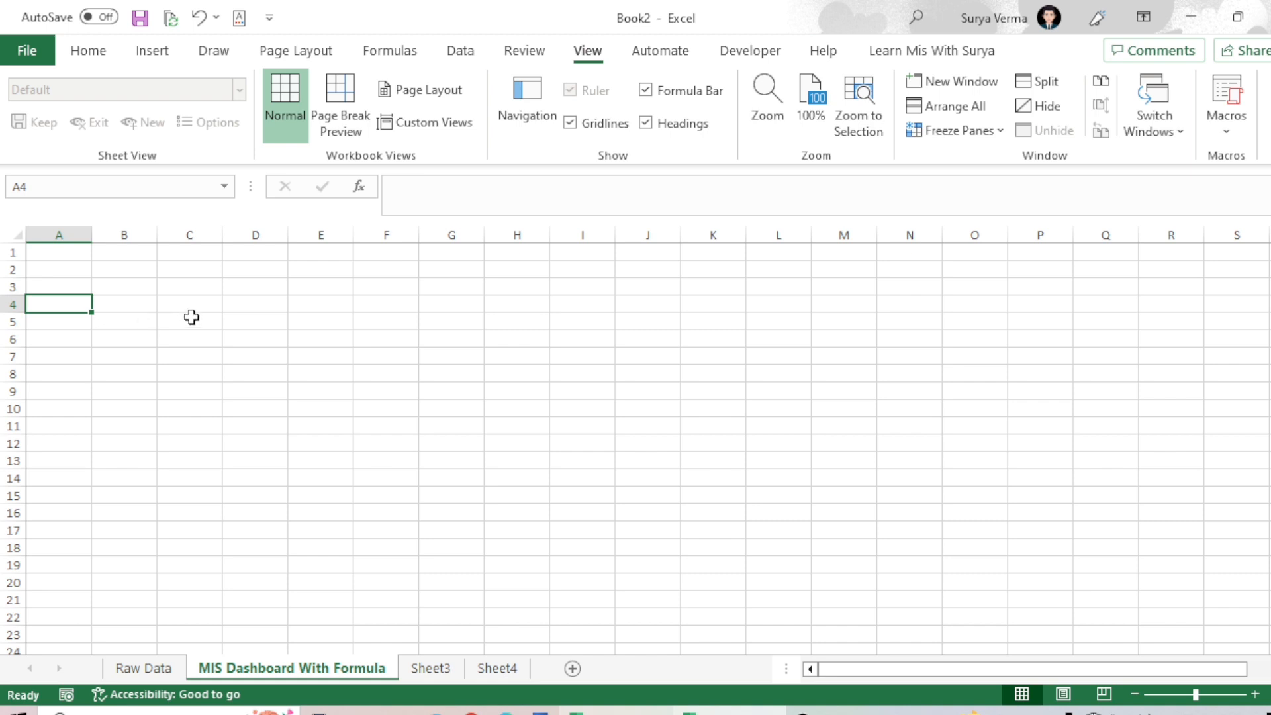
# Enter the label Year in cell B4 of the MIS Dashboard With Formula sheet
pyautogui.press('Right')
pyautogui.write('Yr')
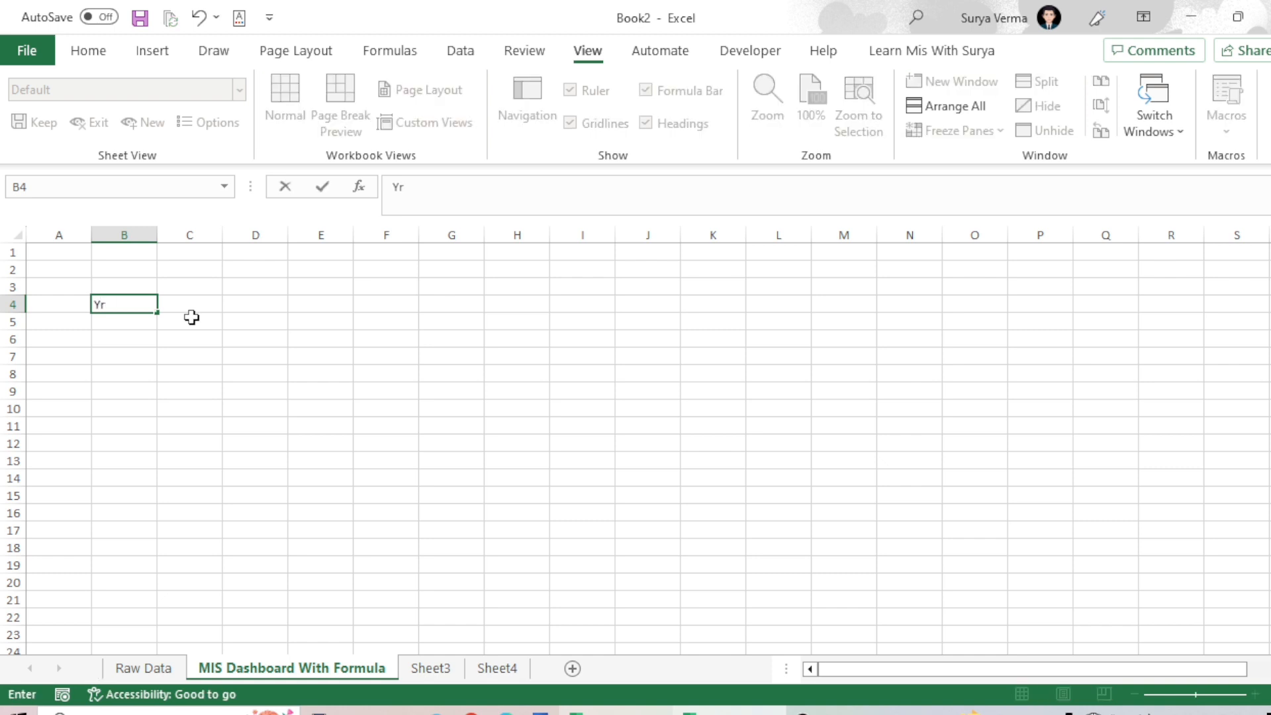
pyautogui.press('BackSpace')
pyautogui.write('ear')
pyautogui.press('Return')
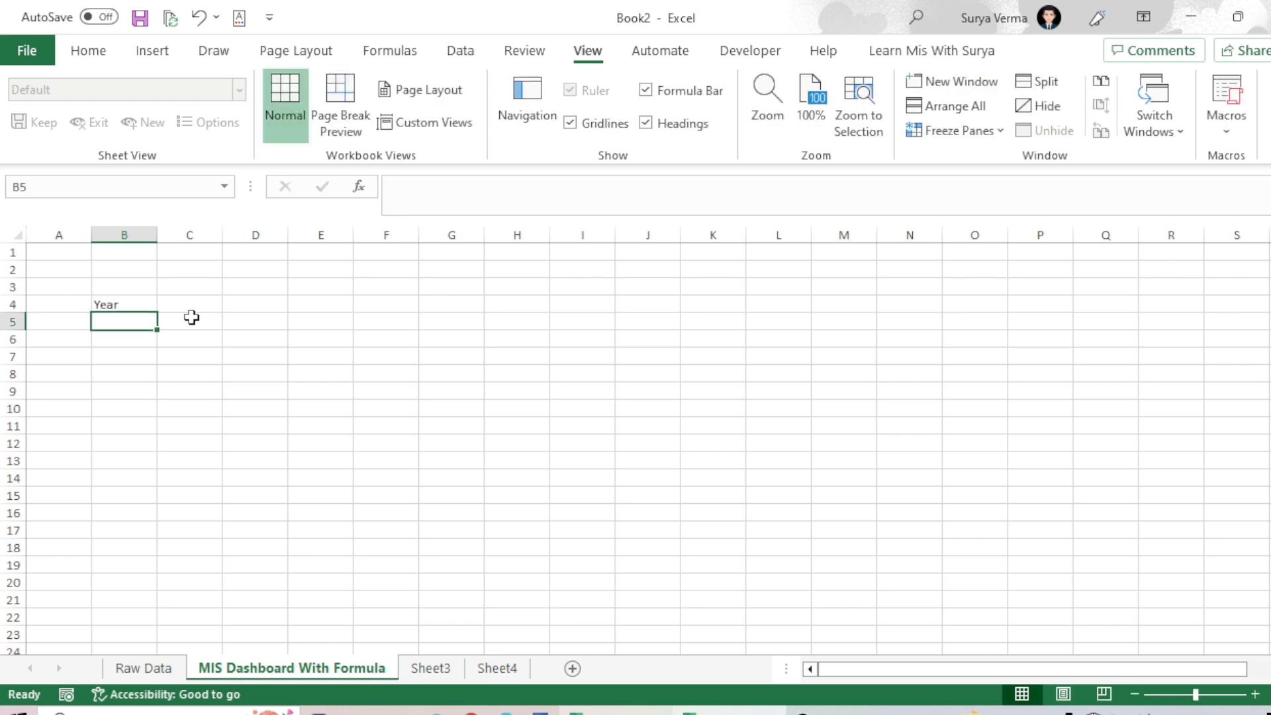
# Enter the label Region in cell B8, four rows below Year
pyautogui.press('Down')
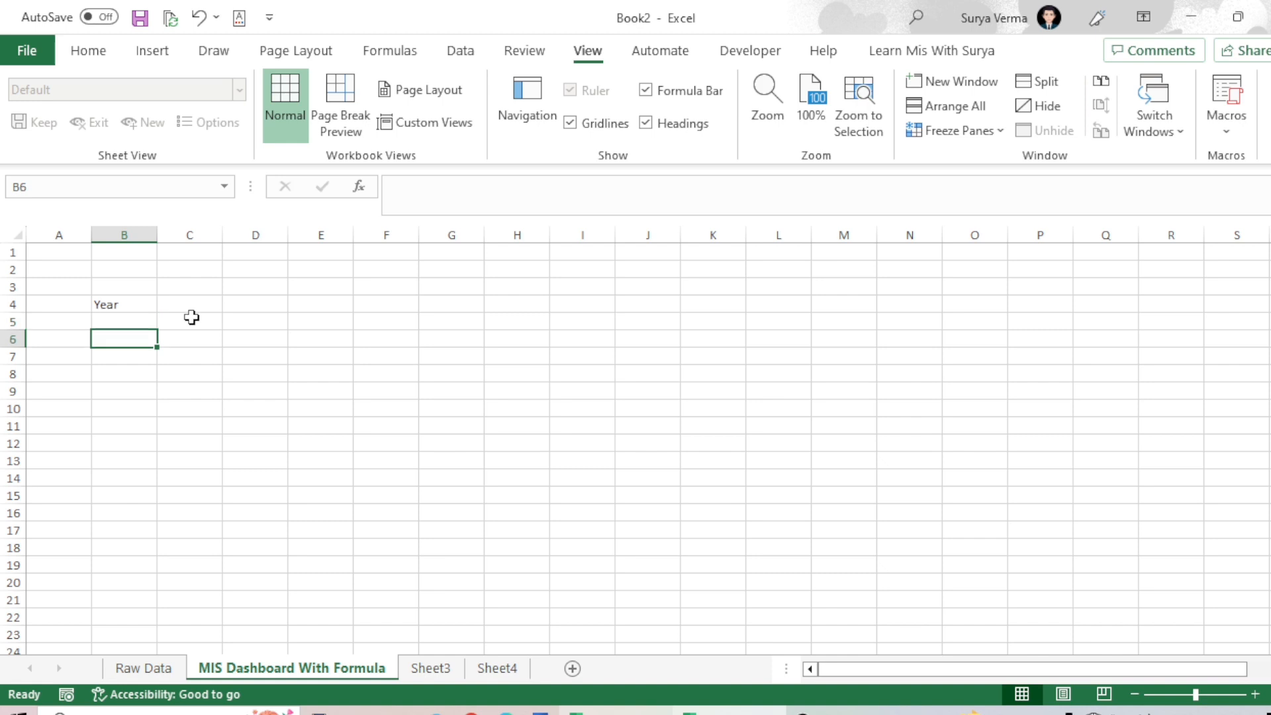
pyautogui.press('Down')
pyautogui.press('Down')
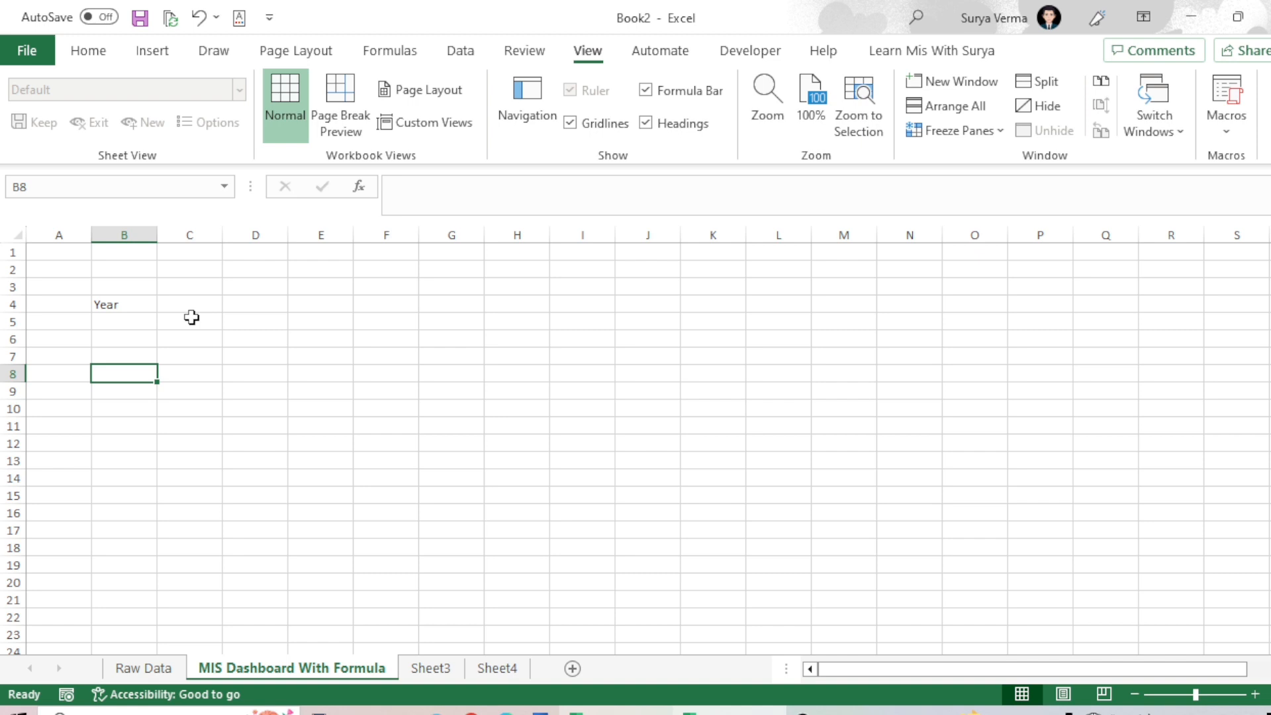
pyautogui.write('Re')
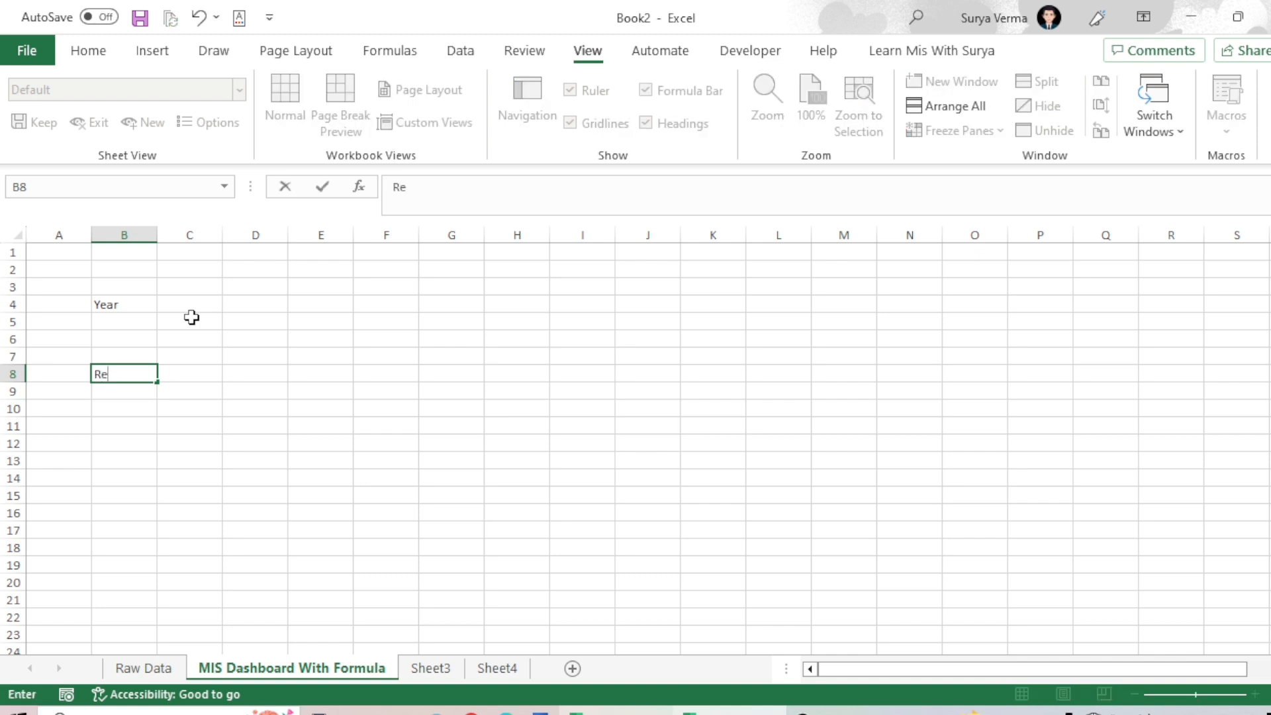
pyautogui.write('gion')
pyautogui.press('Return')
# Enter the label Total Sale Amt in cell B12 and widen column B to fit it
pyautogui.press('Down')
pyautogui.press('Down')
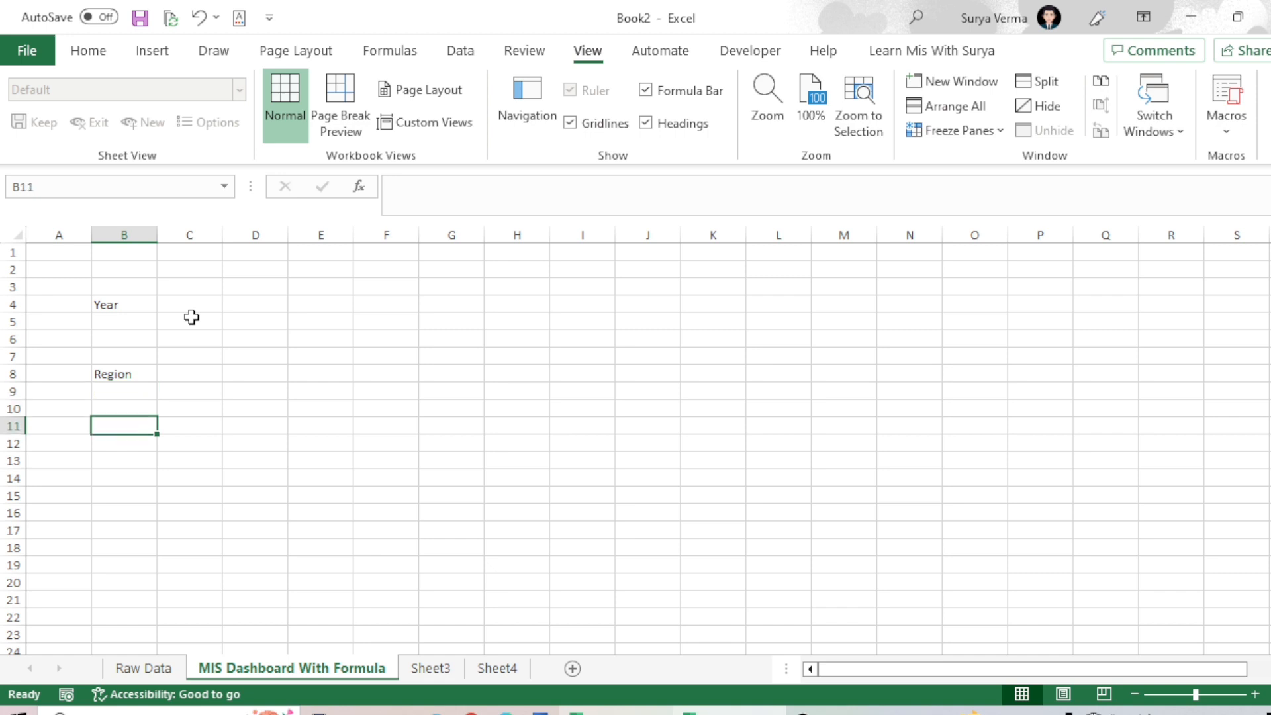
pyautogui.press('Down')
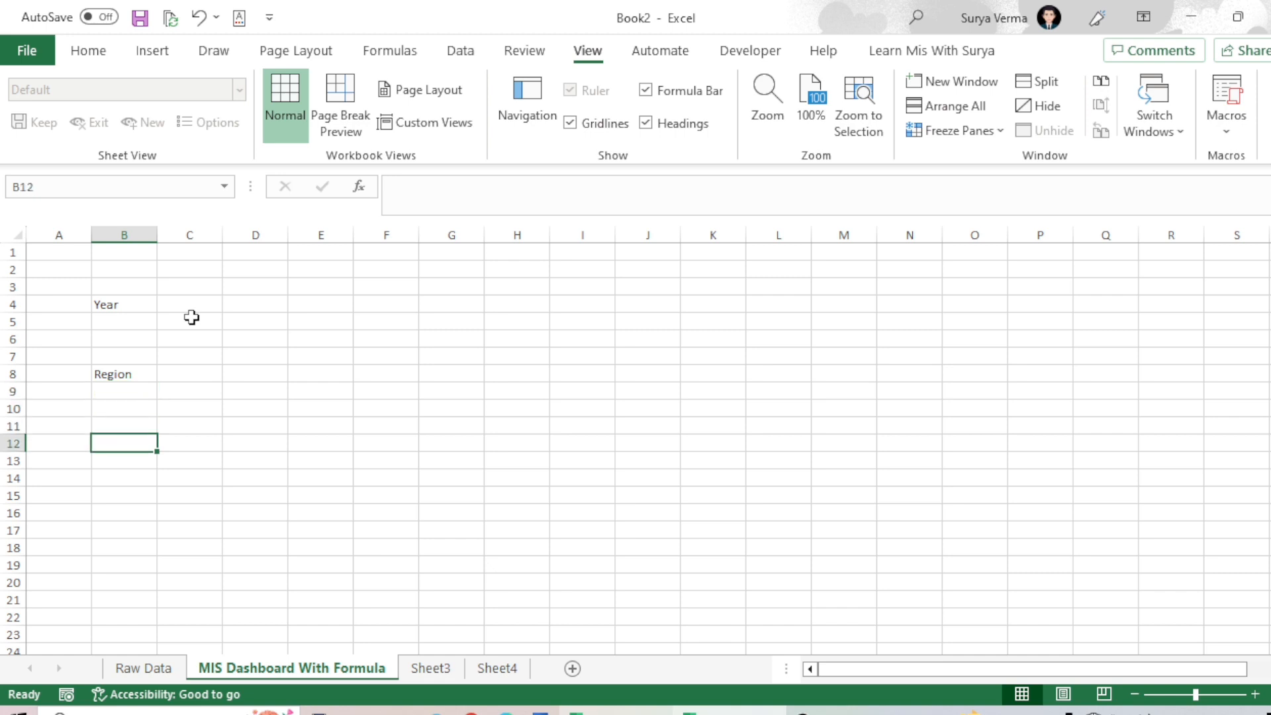
pyautogui.write('Tot')
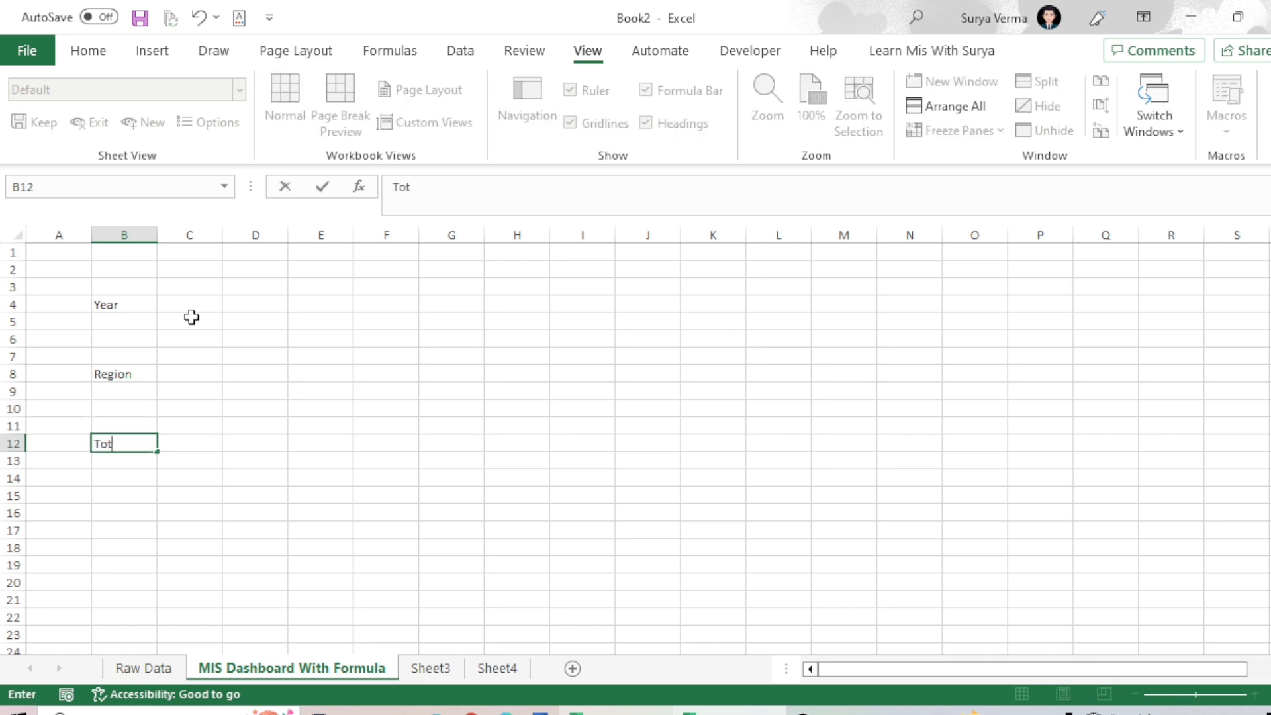
pyautogui.write('al Sale Amt')
pyautogui.press('Return')
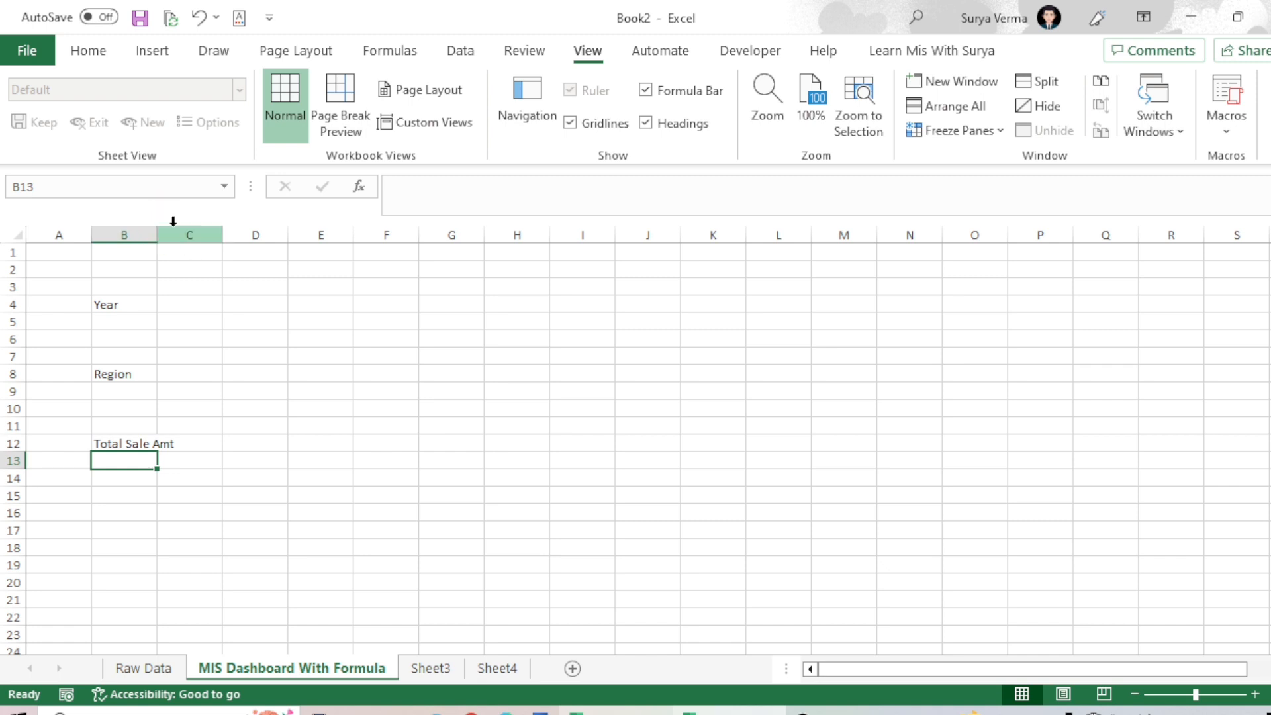
pyautogui.moveTo(157, 233); pyautogui.dragTo(181, 233)
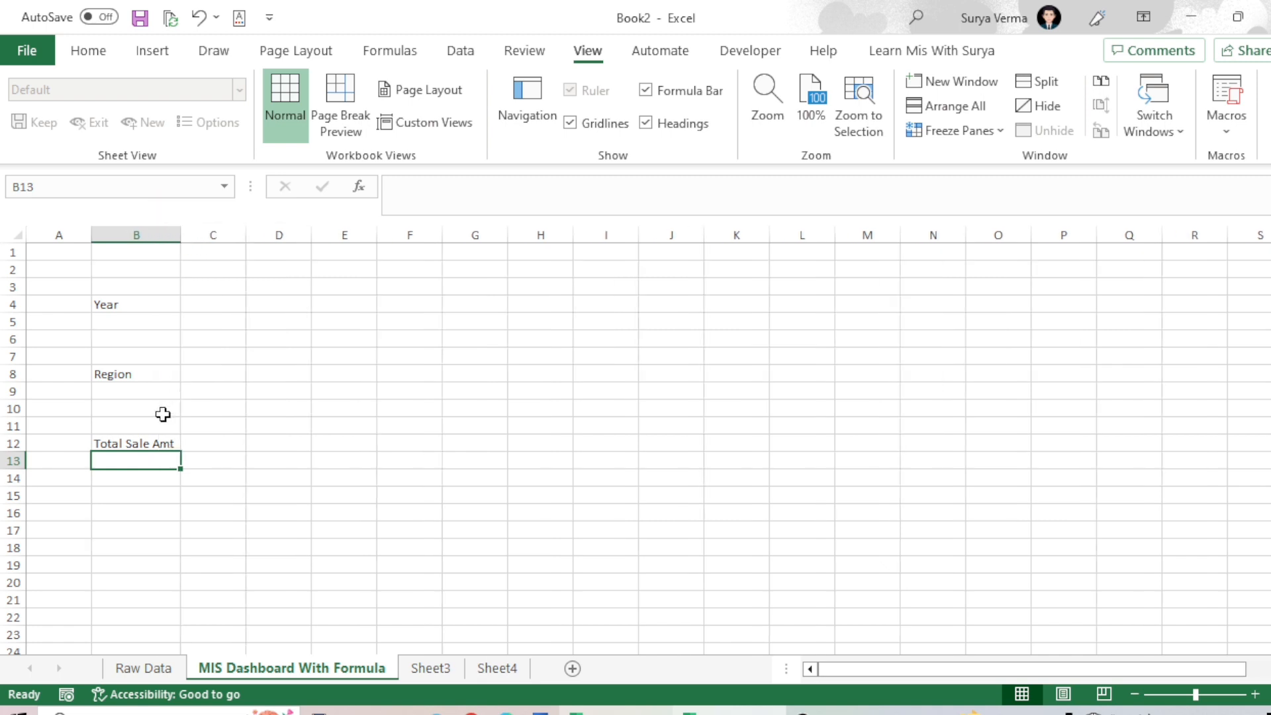
# Enter the label Average Sale in cell B16
pyautogui.click(131, 511)
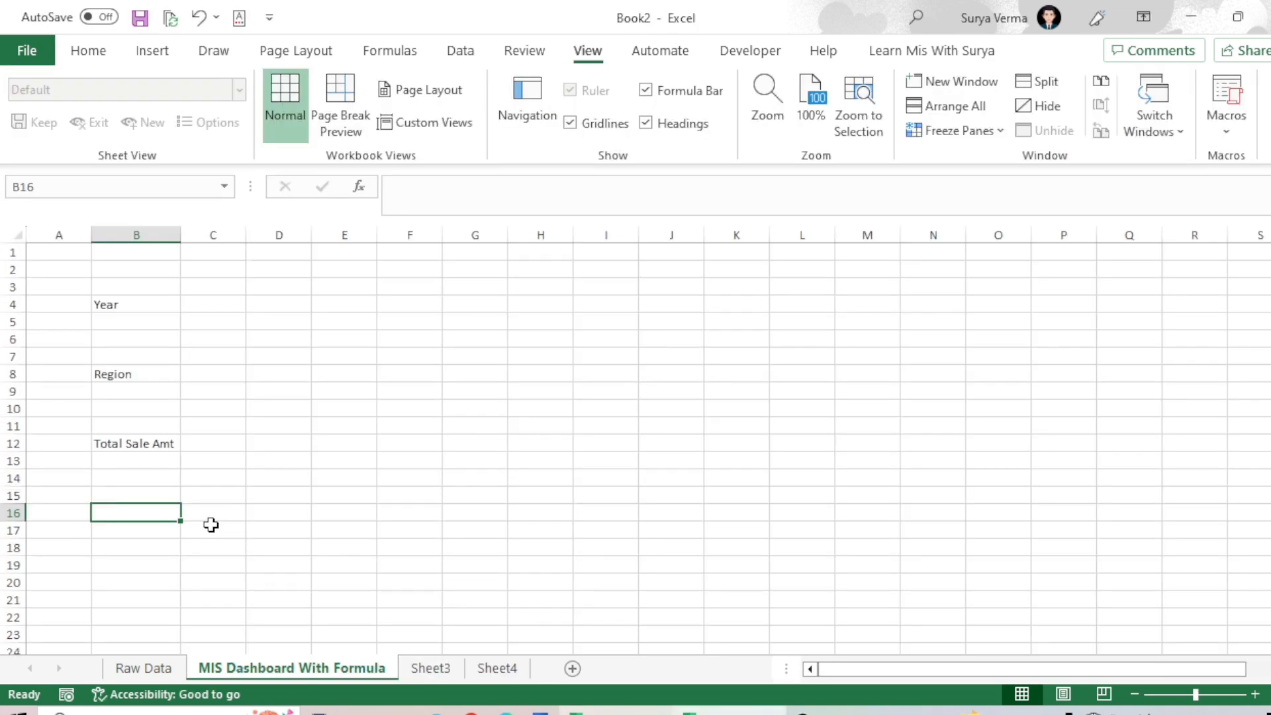
pyautogui.write('Avera')
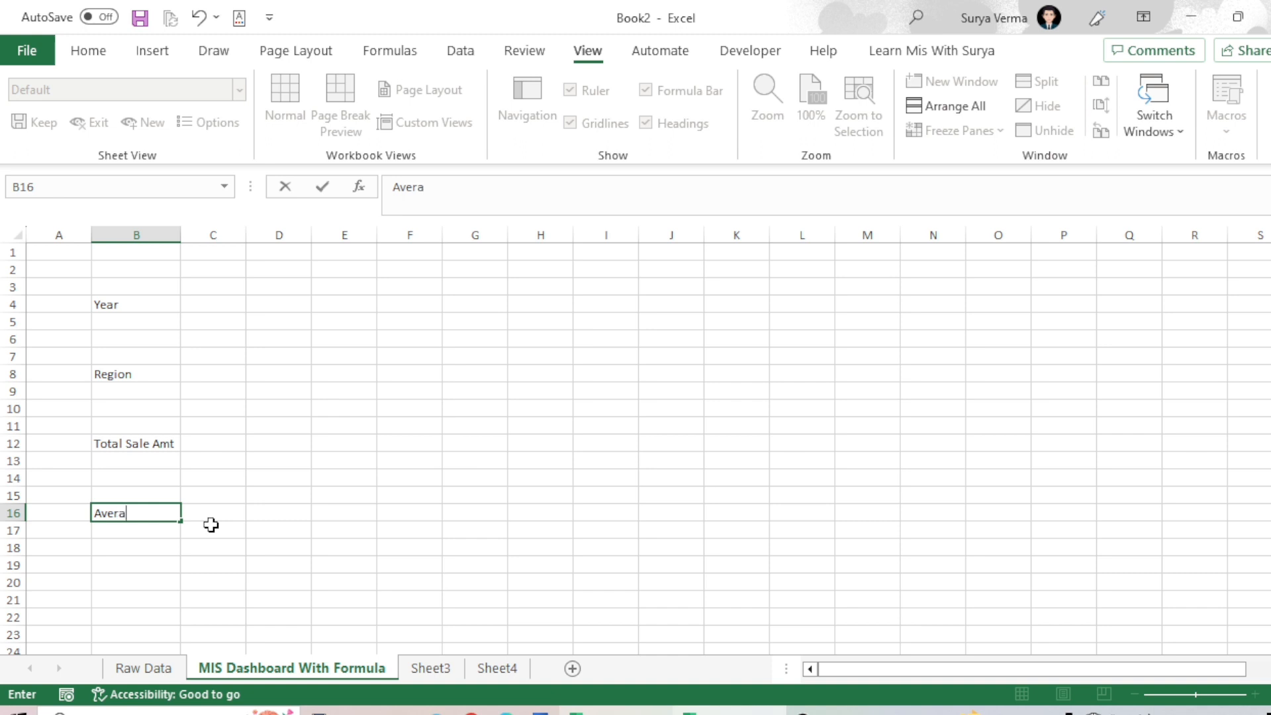
pyautogui.write('ge Sale')
pyautogui.press('Return')
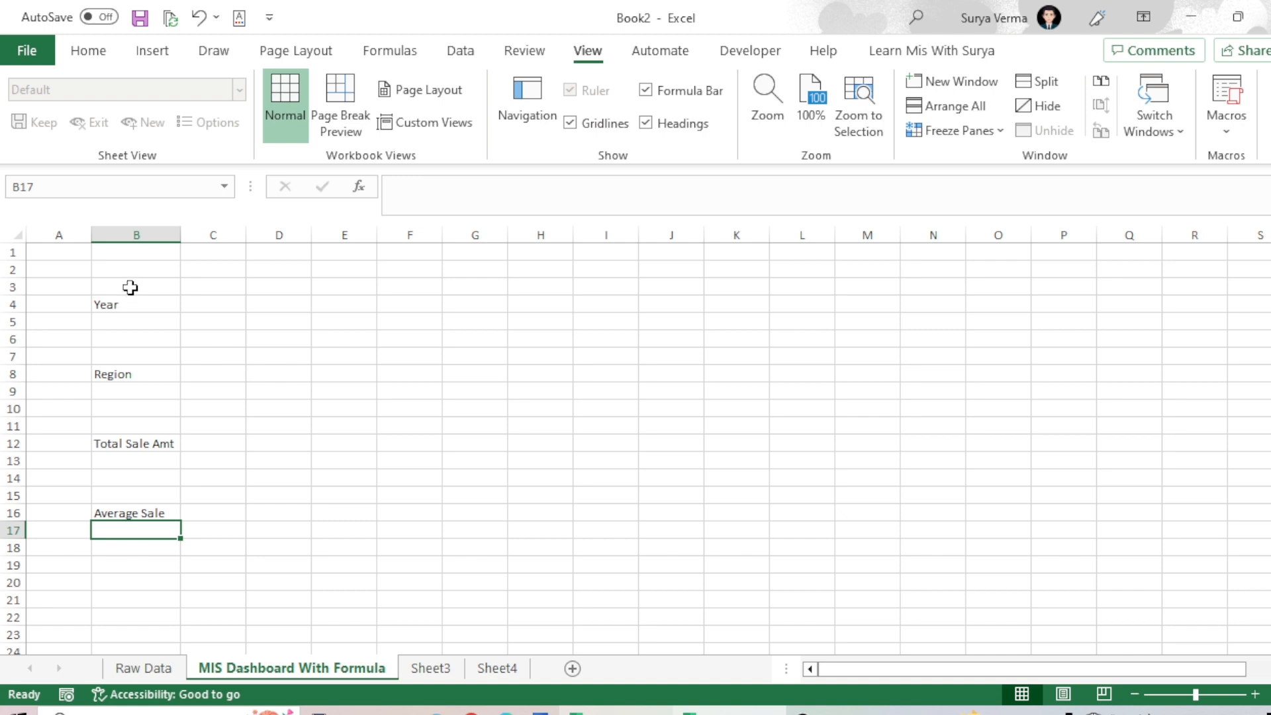
# Fill the label block B3:B19 with light orange
pyautogui.moveTo(130, 287); pyautogui.dragTo(133, 563)
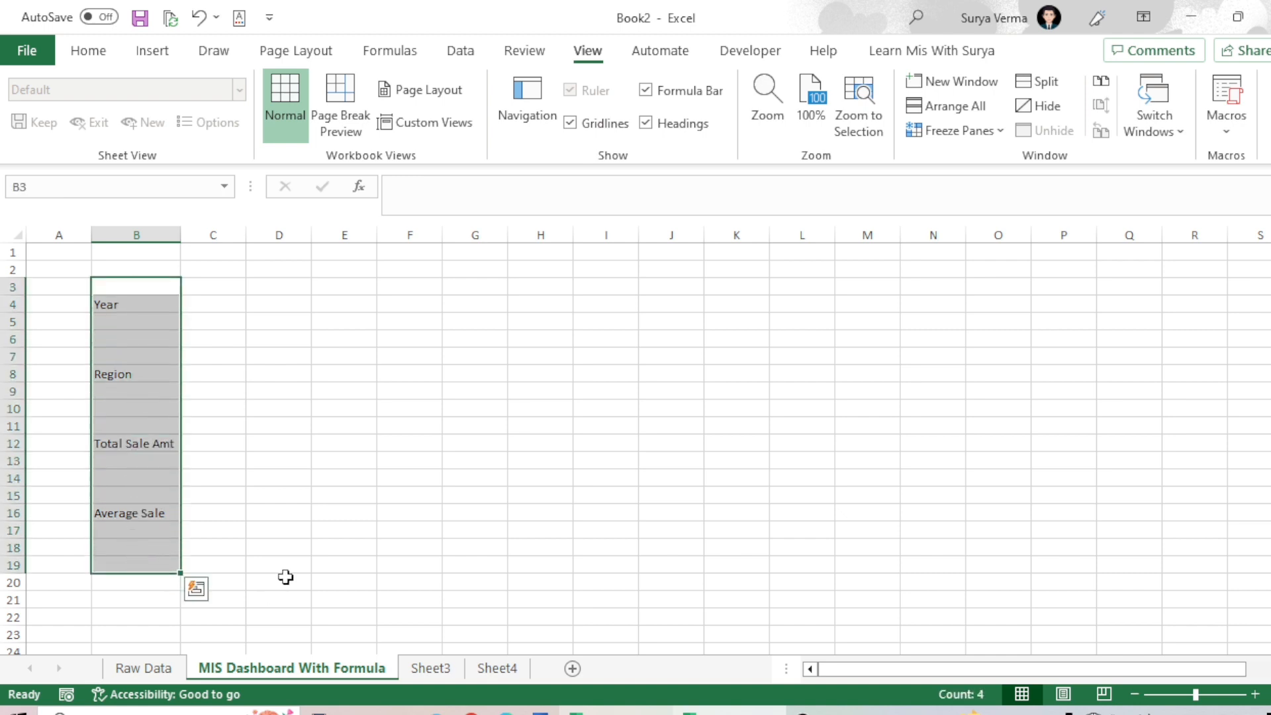
pyautogui.click(87, 53)
pyautogui.click(278, 121)
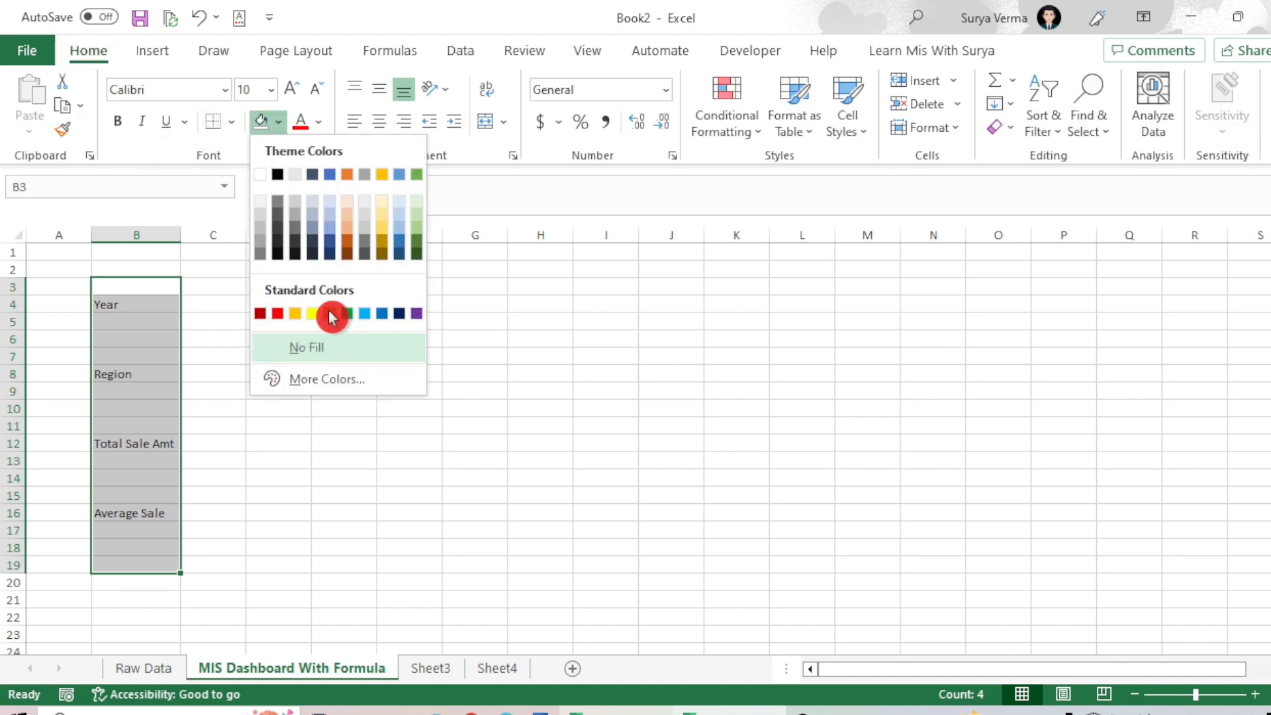
pyautogui.click(330, 313)
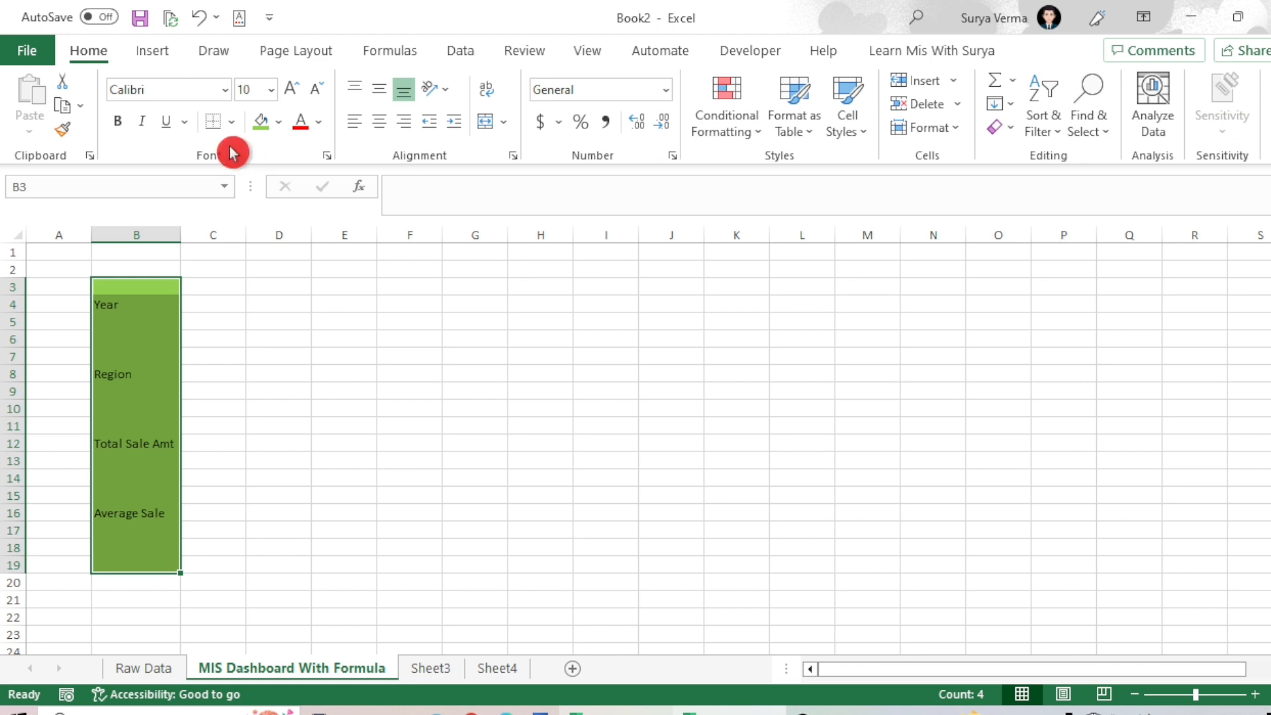
pyautogui.click(279, 122)
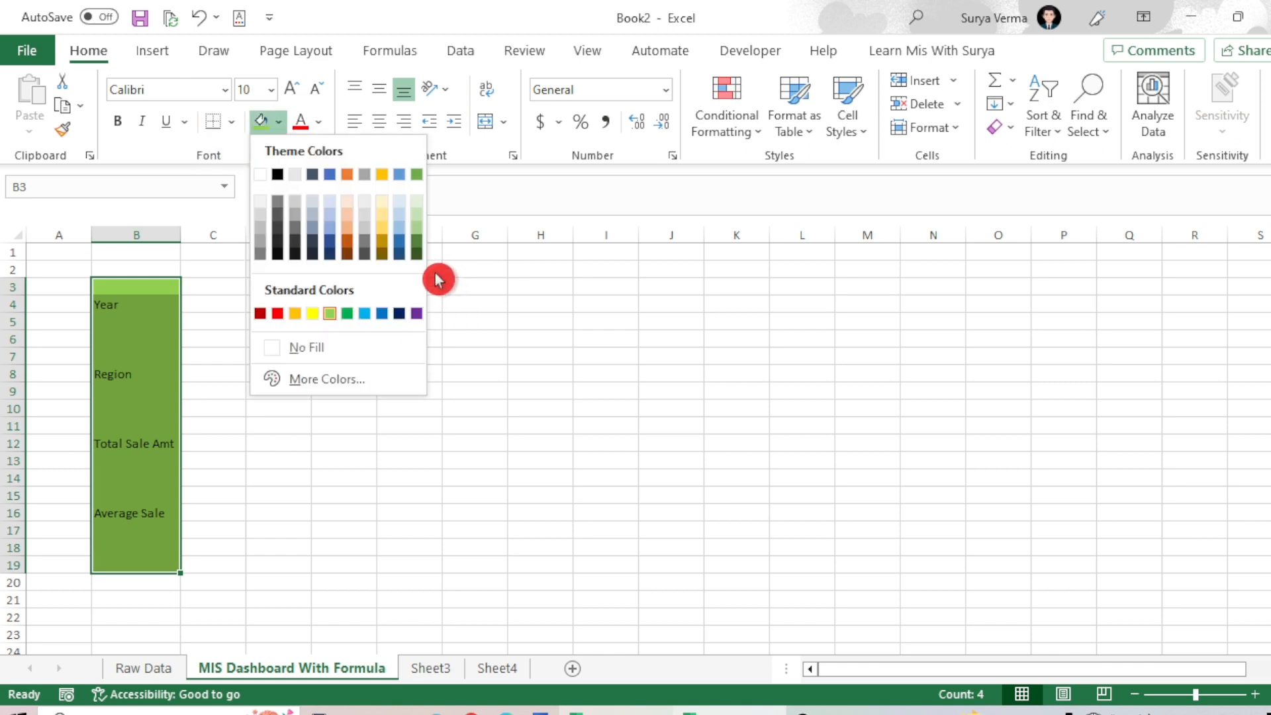
pyautogui.click(347, 225)
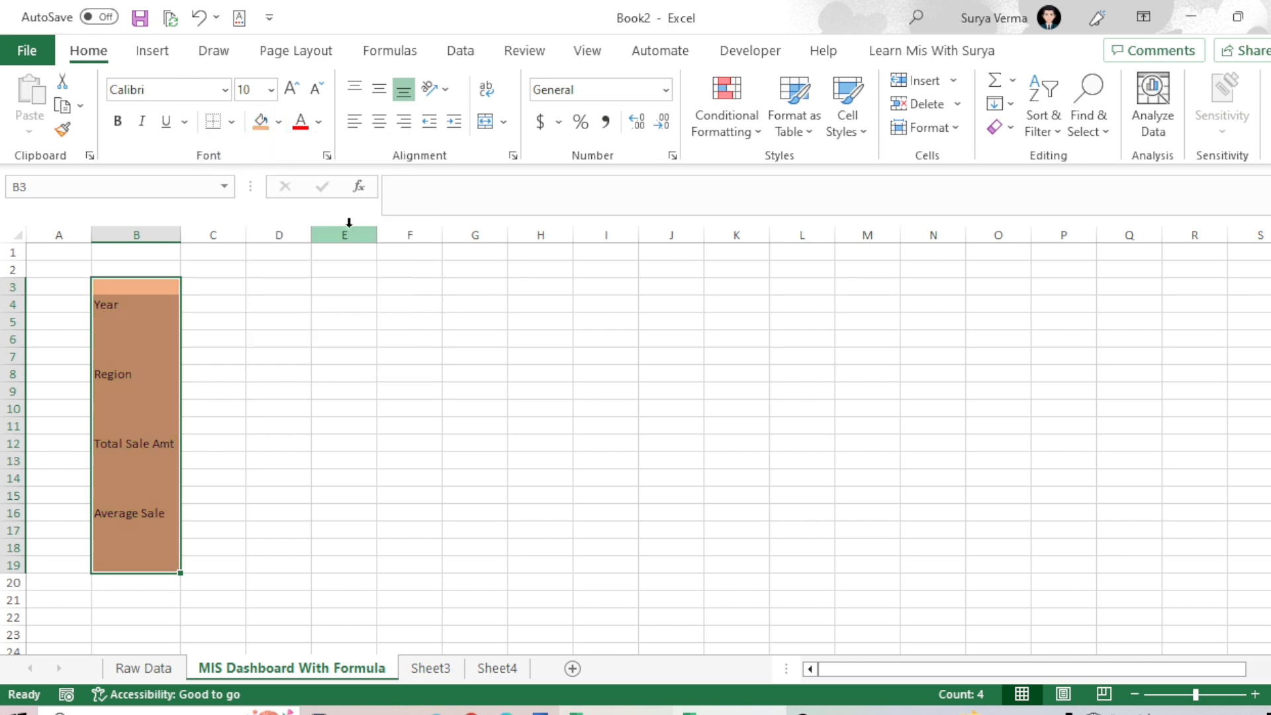
# Center the labels in B3:B19 horizontally and vertically, make them bold and set the font size to 11
pyautogui.click(379, 122)
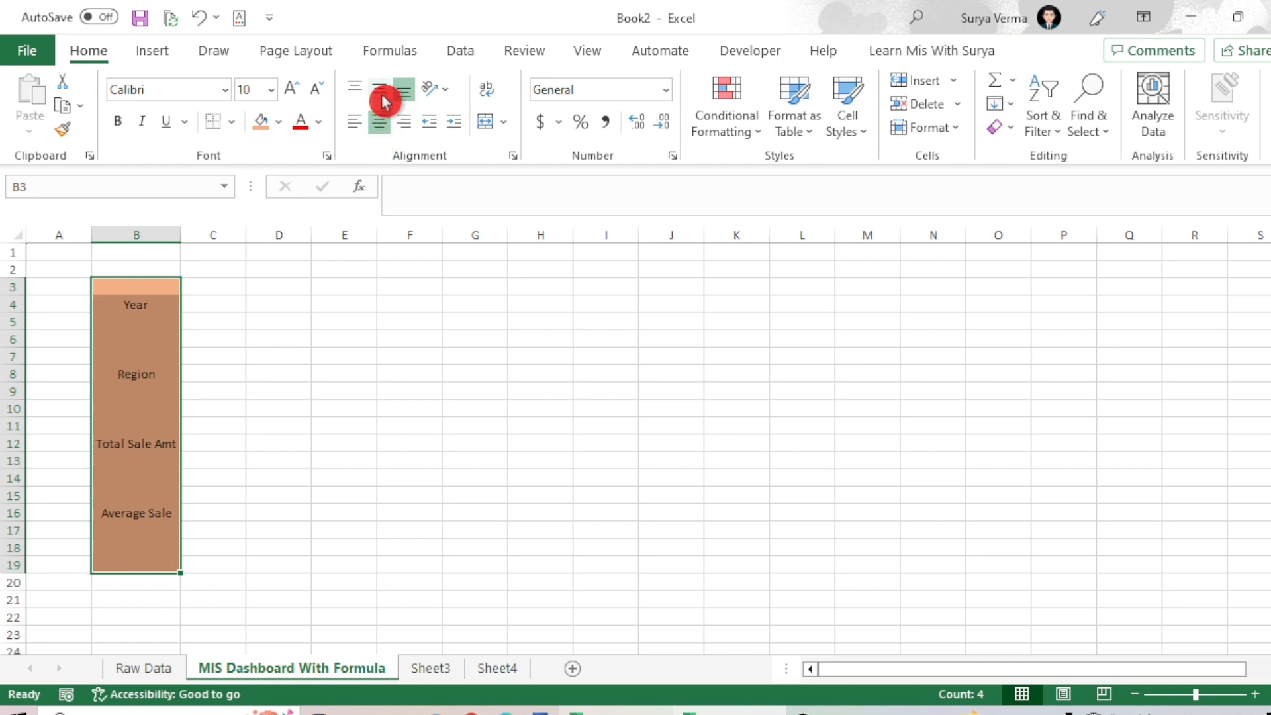
pyautogui.click(381, 91)
pyautogui.click(117, 121)
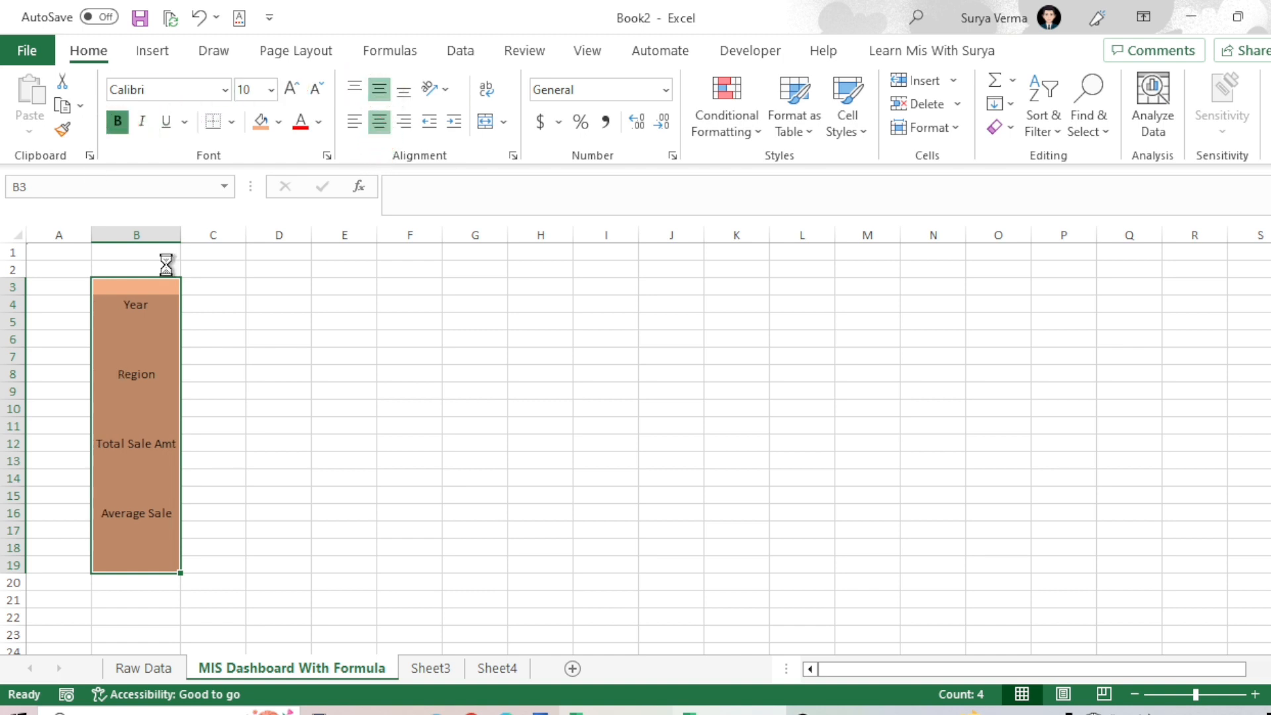
pyautogui.click(294, 89)
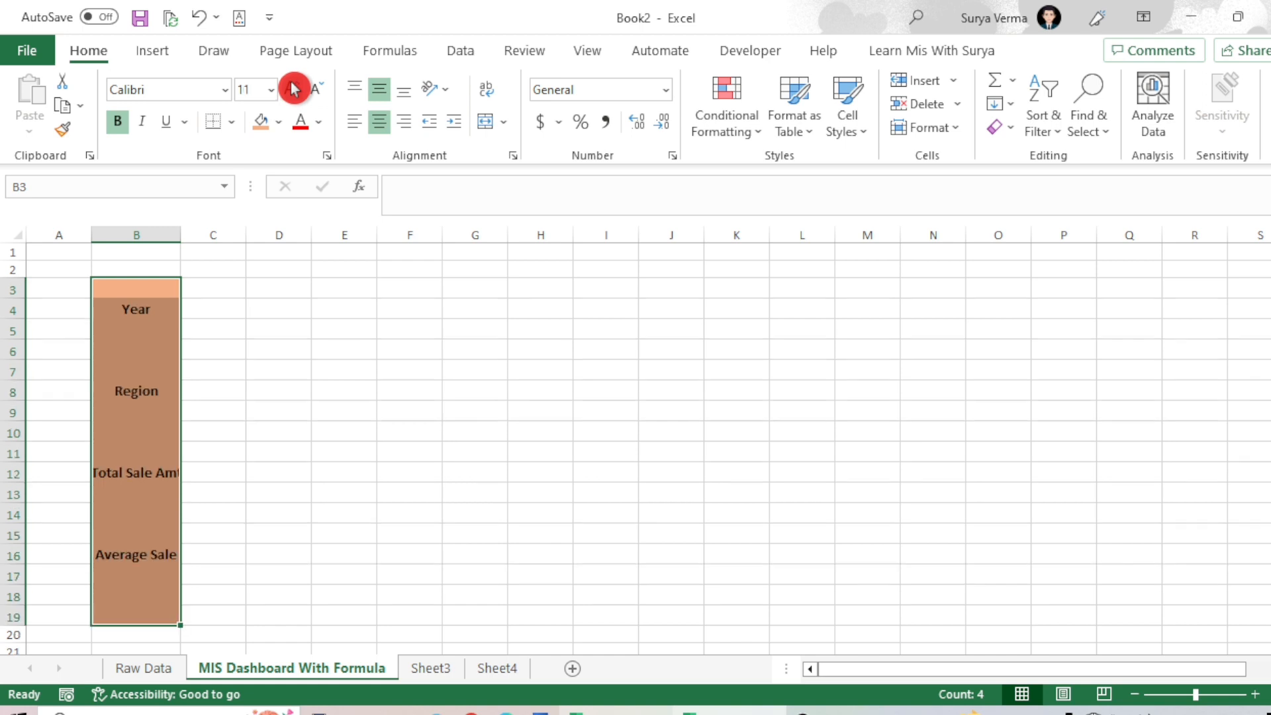
pyautogui.click(323, 408)
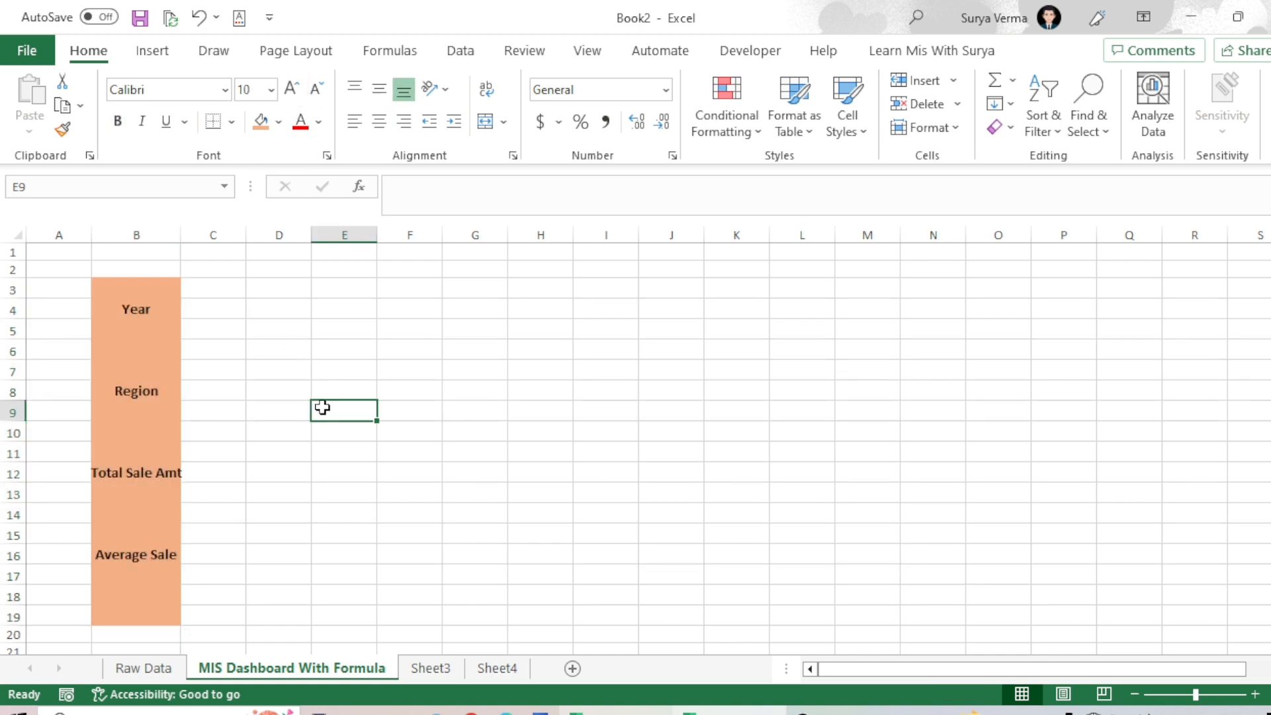
# Add filters to the heading row of the Raw Data sheet and check which years the Year column contains
pyautogui.moveTo(130, 335); pyautogui.dragTo(131, 343)
pyautogui.click(130, 344)
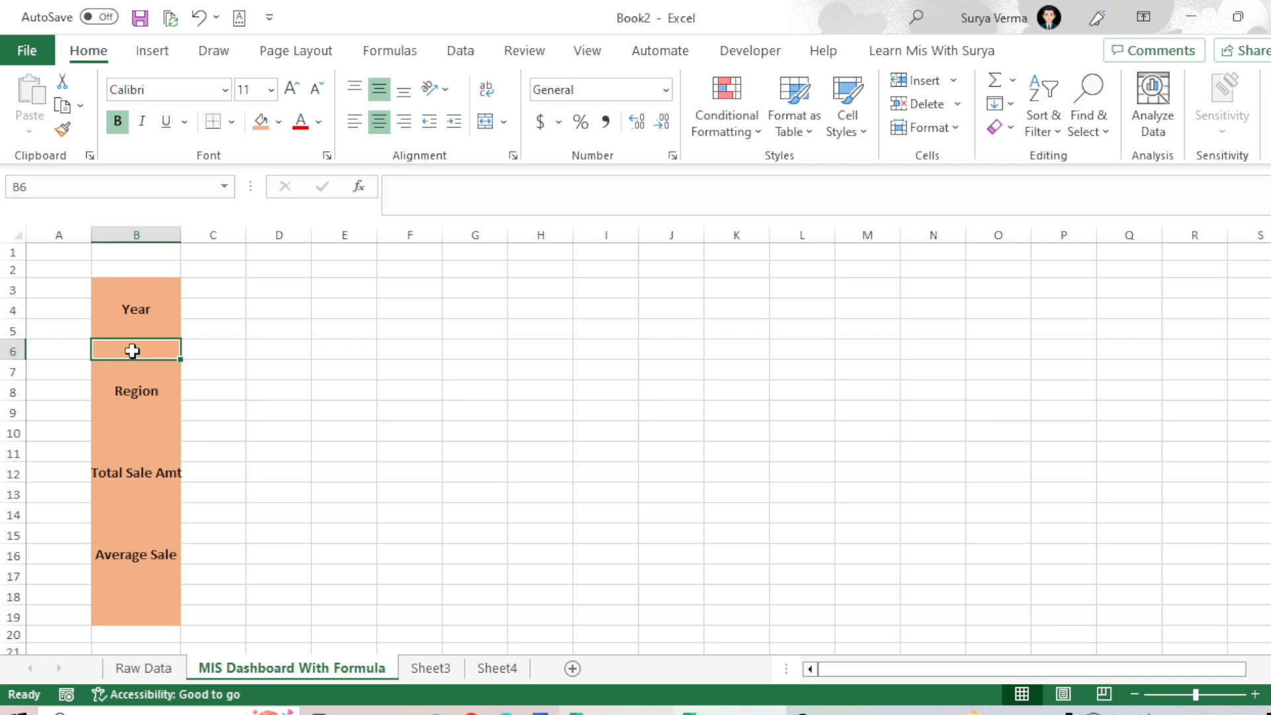
pyautogui.click(163, 674)
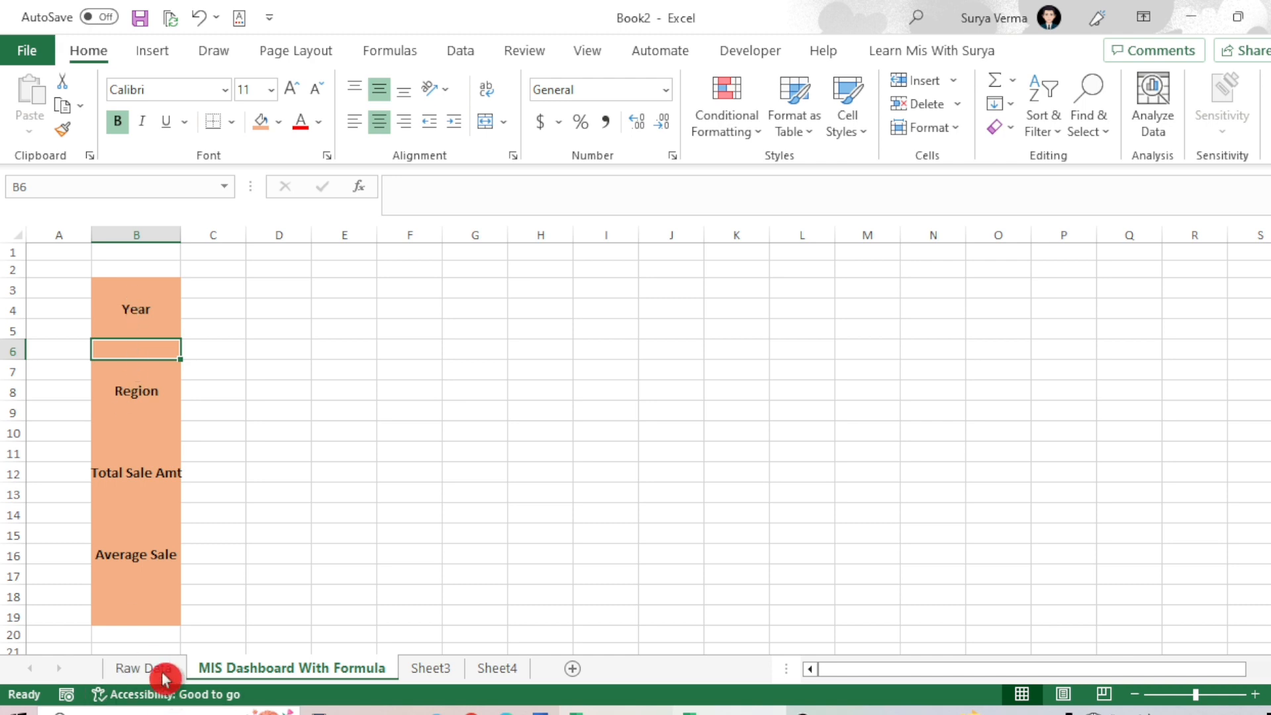
pyautogui.click(269, 277)
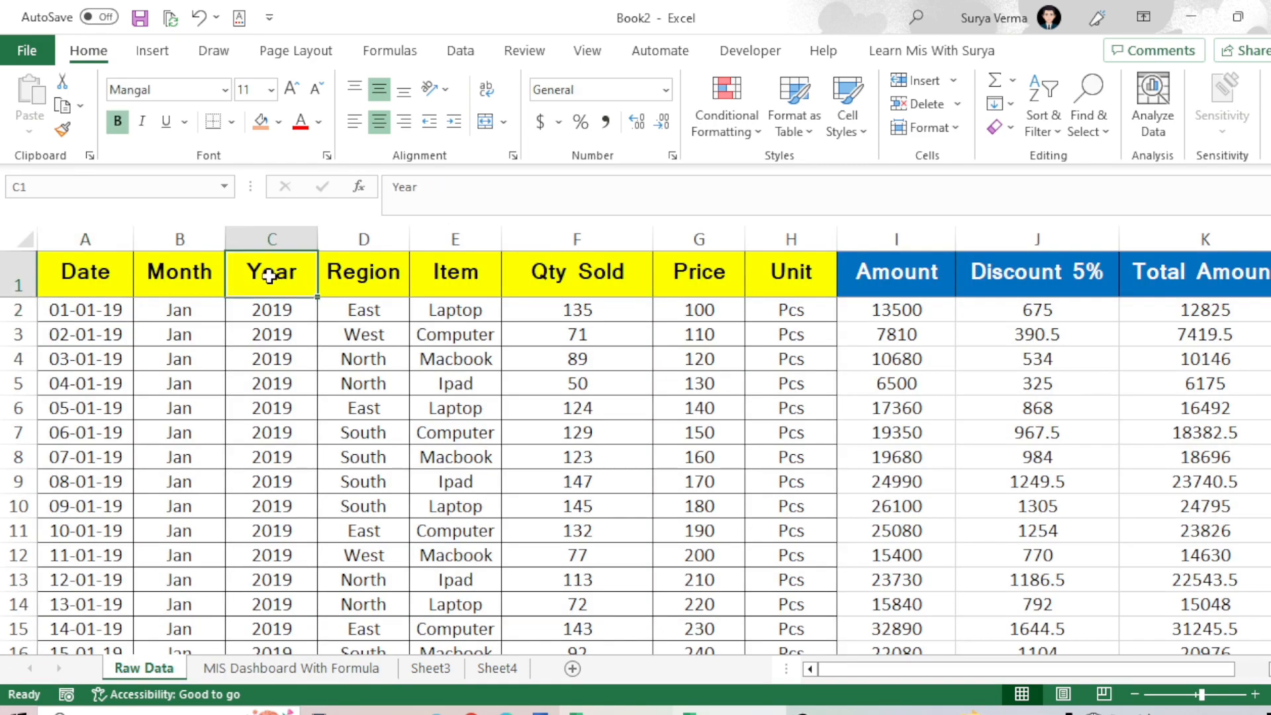
pyautogui.hotkey('ctrl', 'shift', 'l')
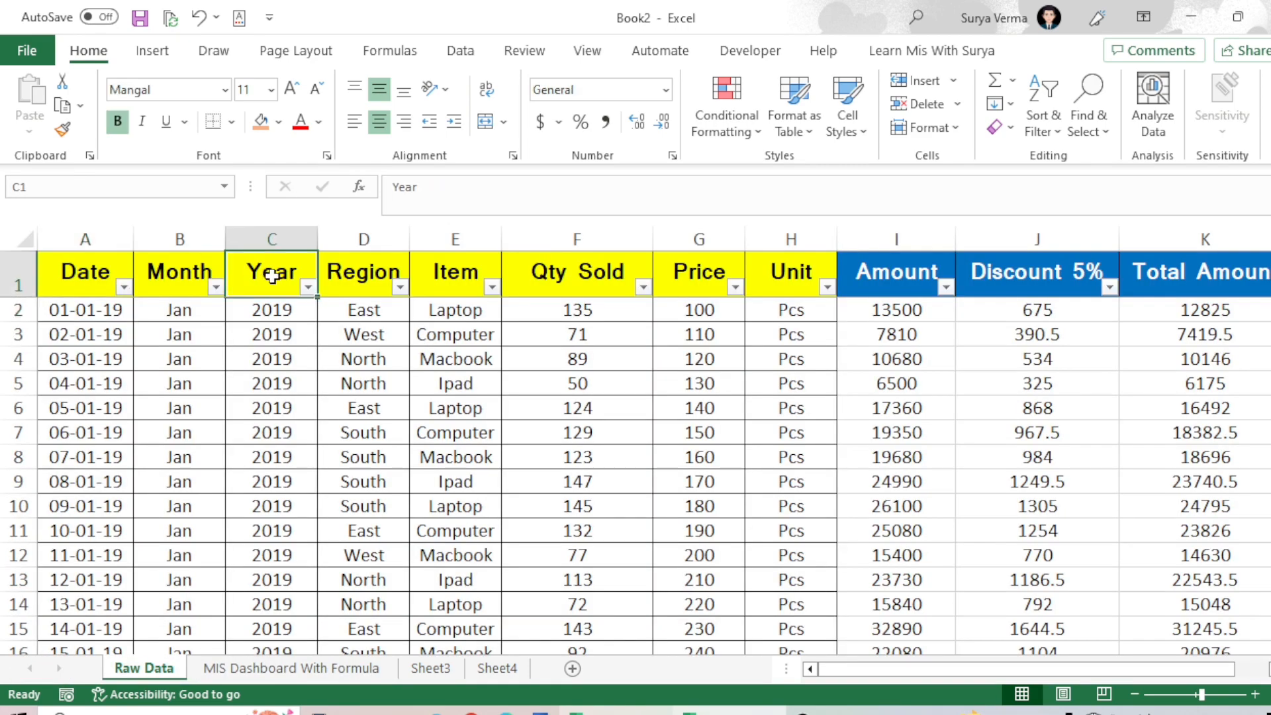
pyautogui.hotkey('alt', 'Down')
pyautogui.press('Tab')
pyautogui.press('Down')
pyautogui.press('Down')
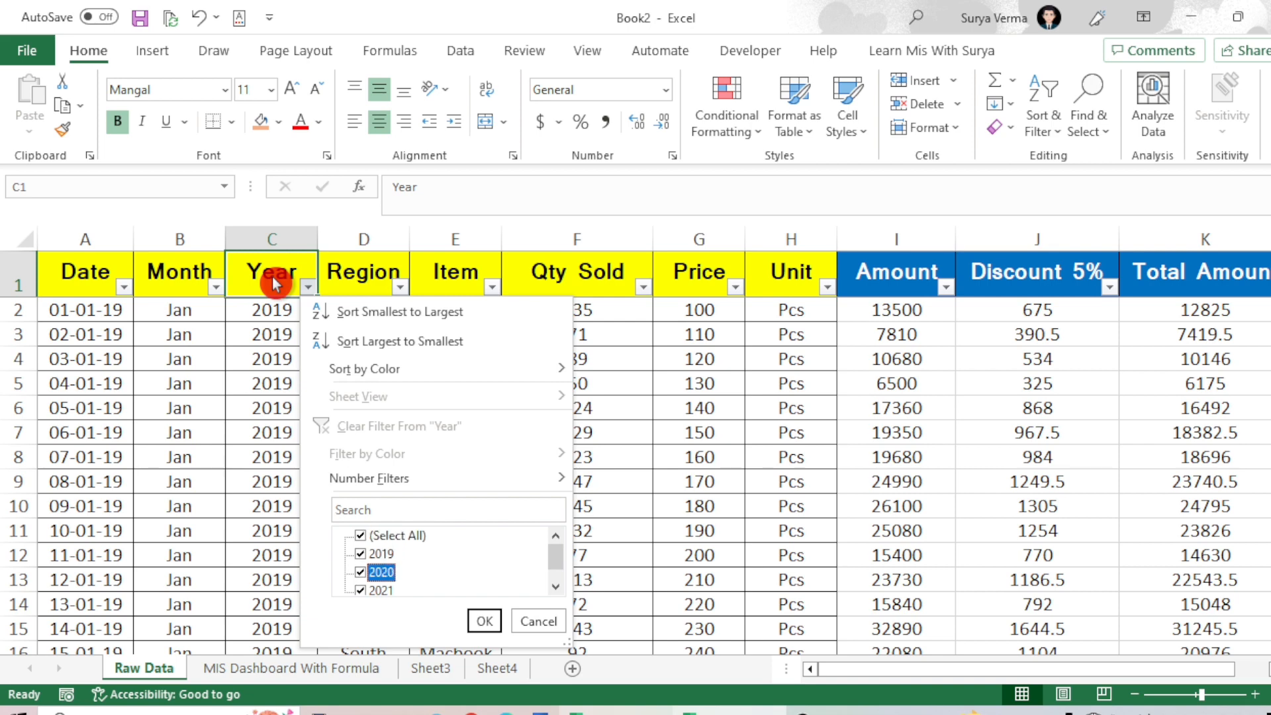
pyautogui.press('Down')
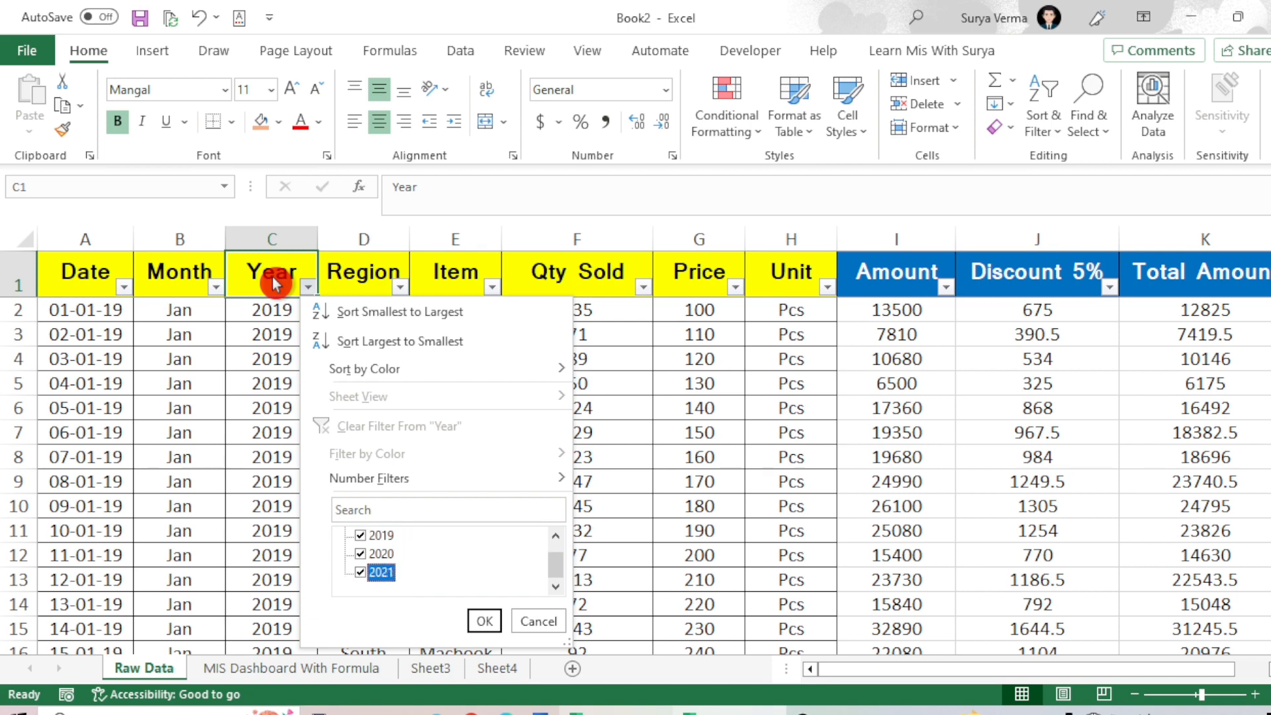
pyautogui.click(274, 282)
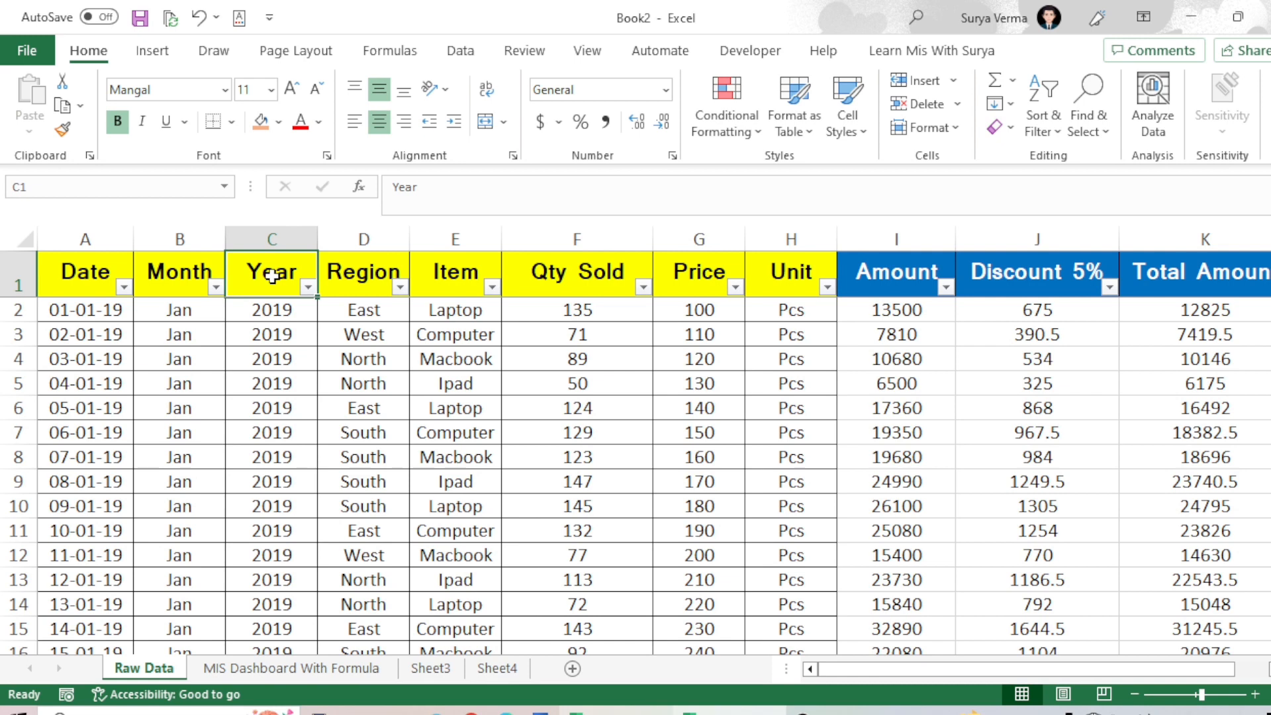
# Add a list data validation to cell B6 of the MIS Dashboard With Formula sheet with the source 2019,2020,2021
pyautogui.click(250, 669)
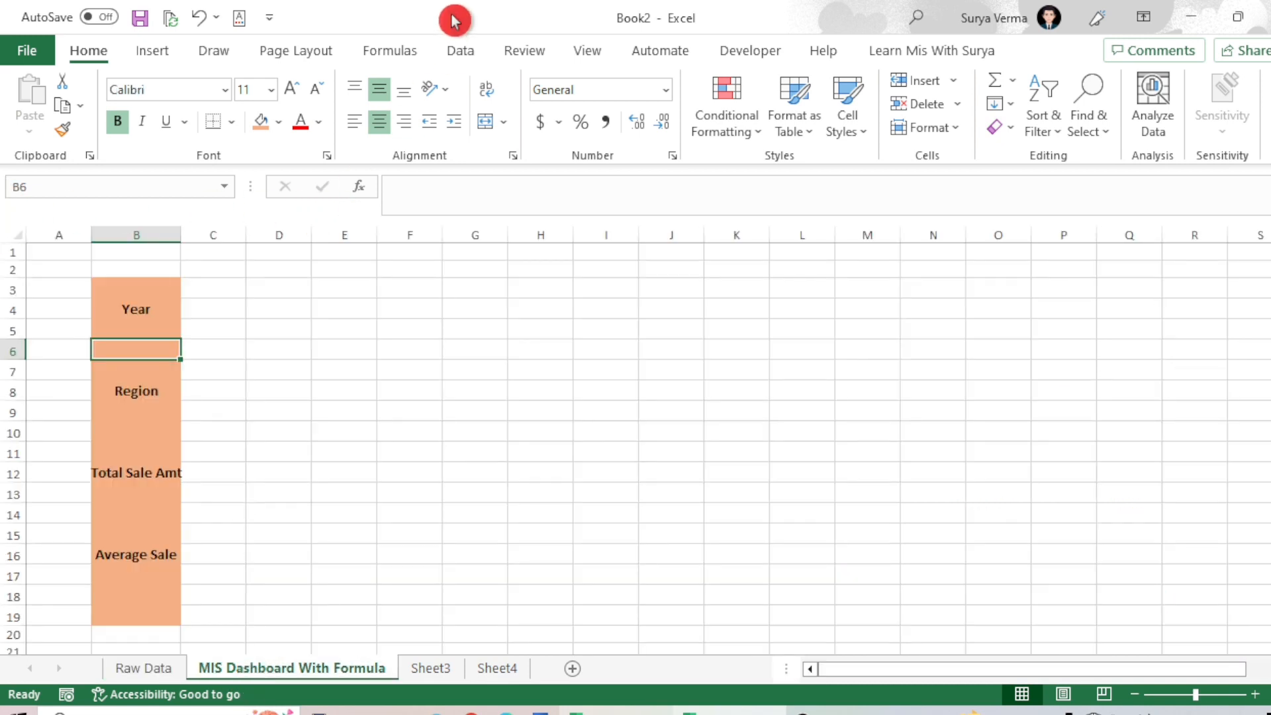
pyautogui.click(471, 51)
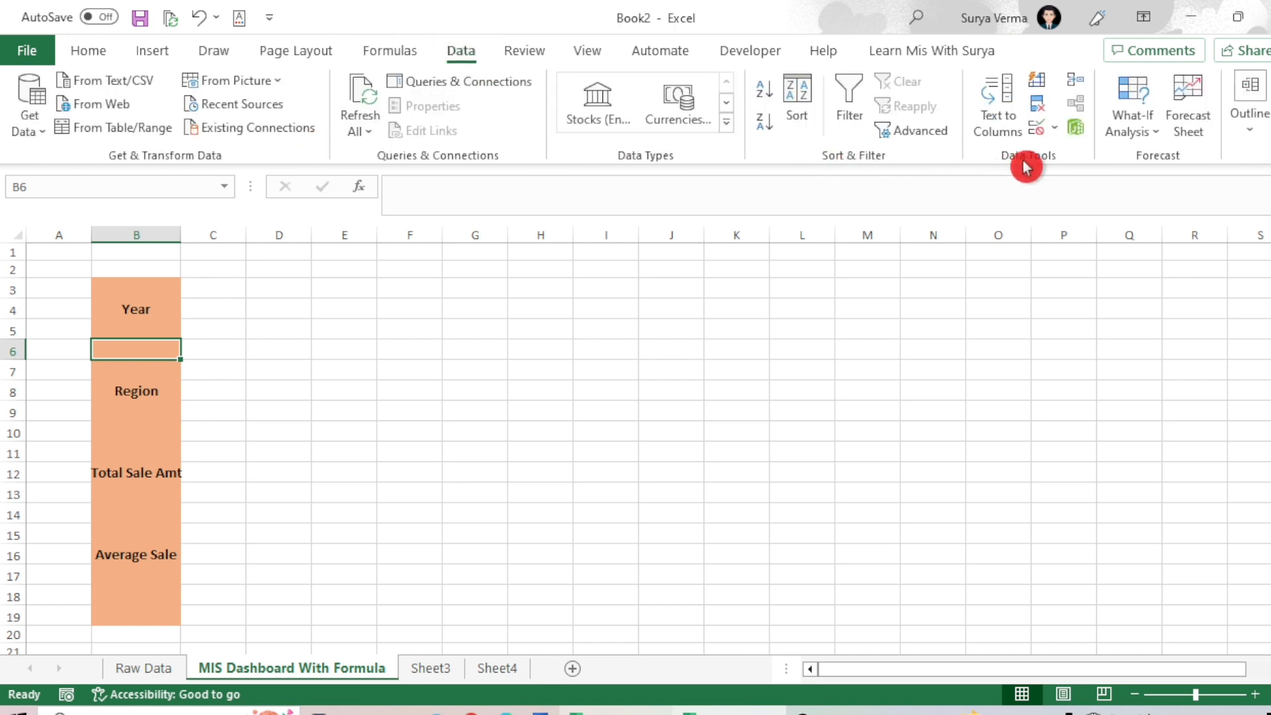
pyautogui.click(1045, 134)
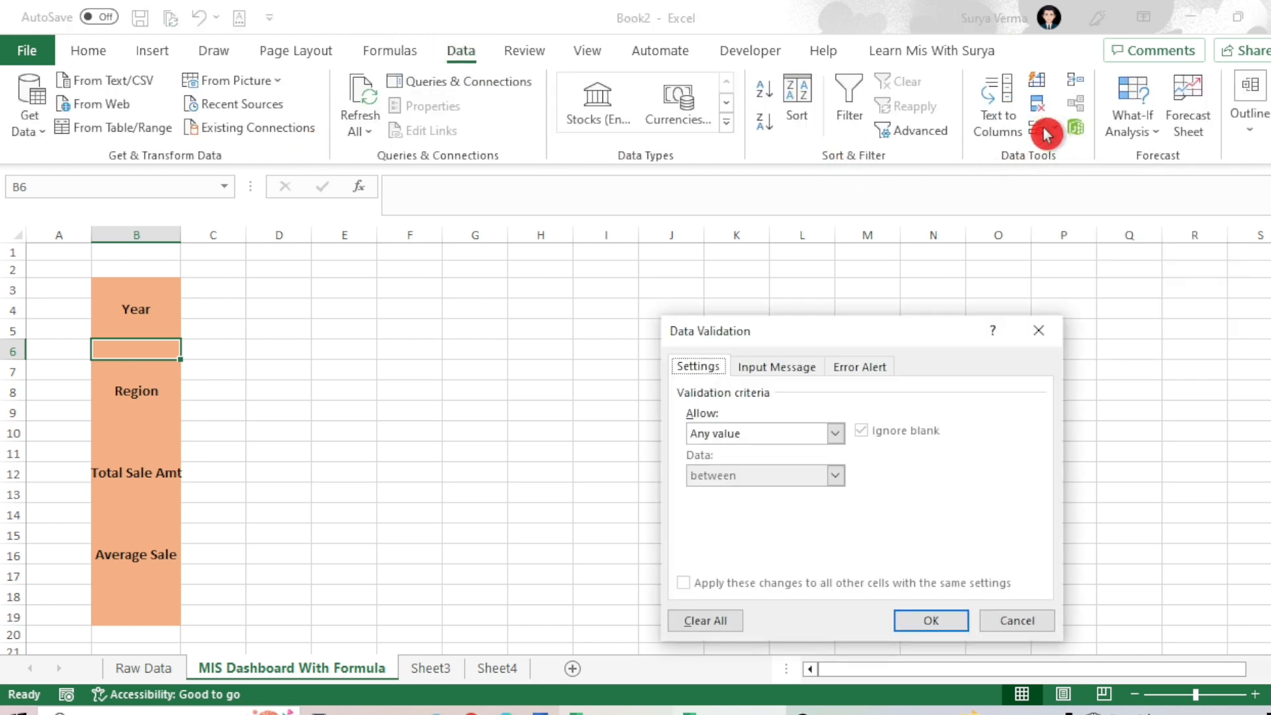
pyautogui.click(831, 434)
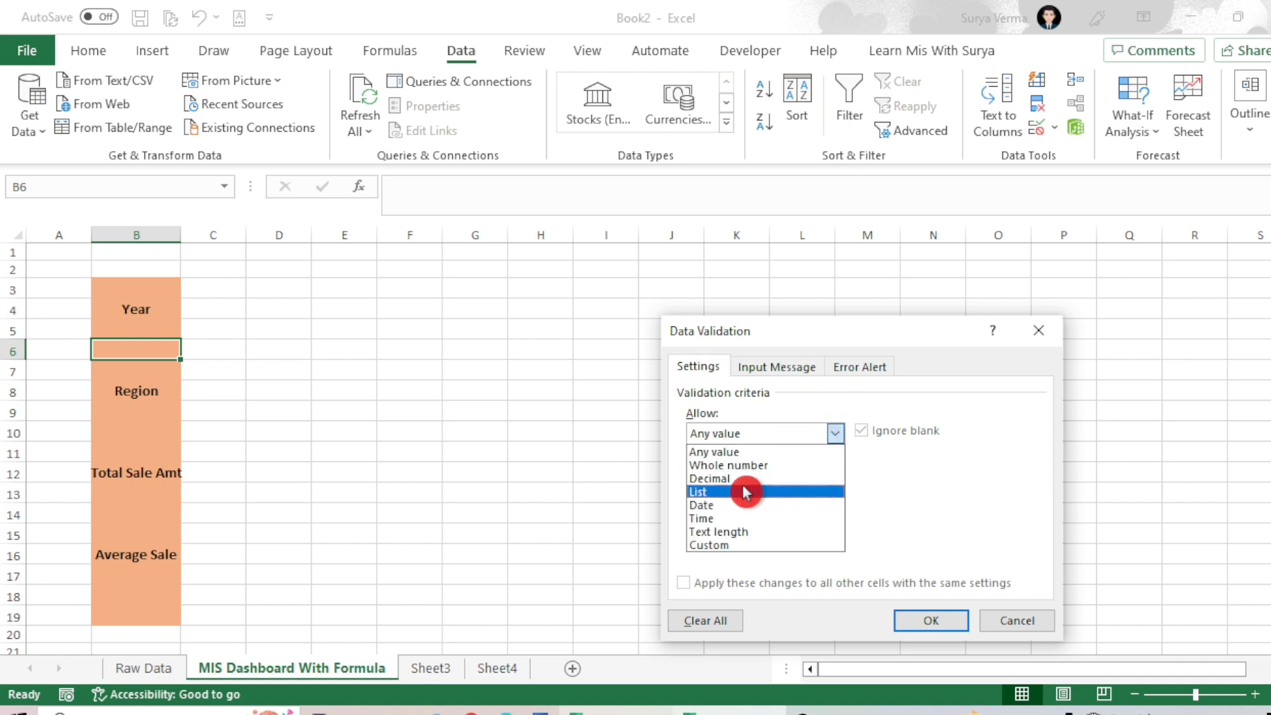
pyautogui.click(714, 493)
pyautogui.click(745, 516)
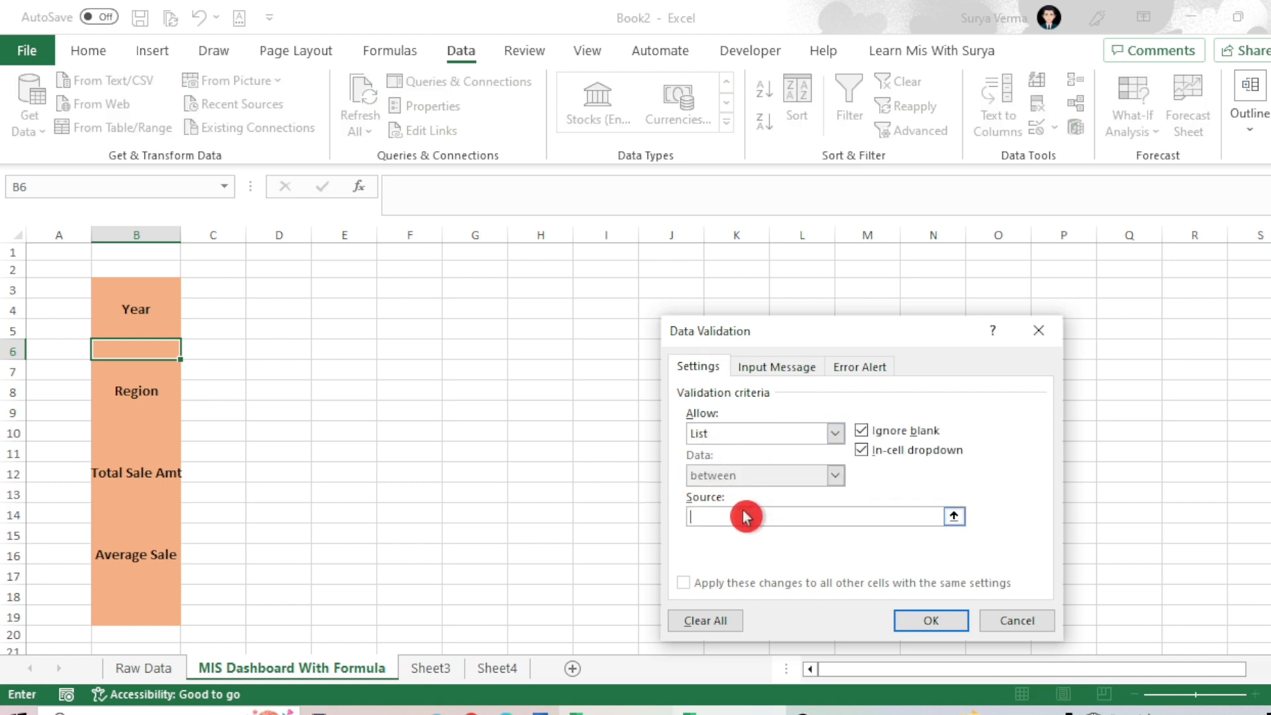
pyautogui.write('2019,2020,2021')
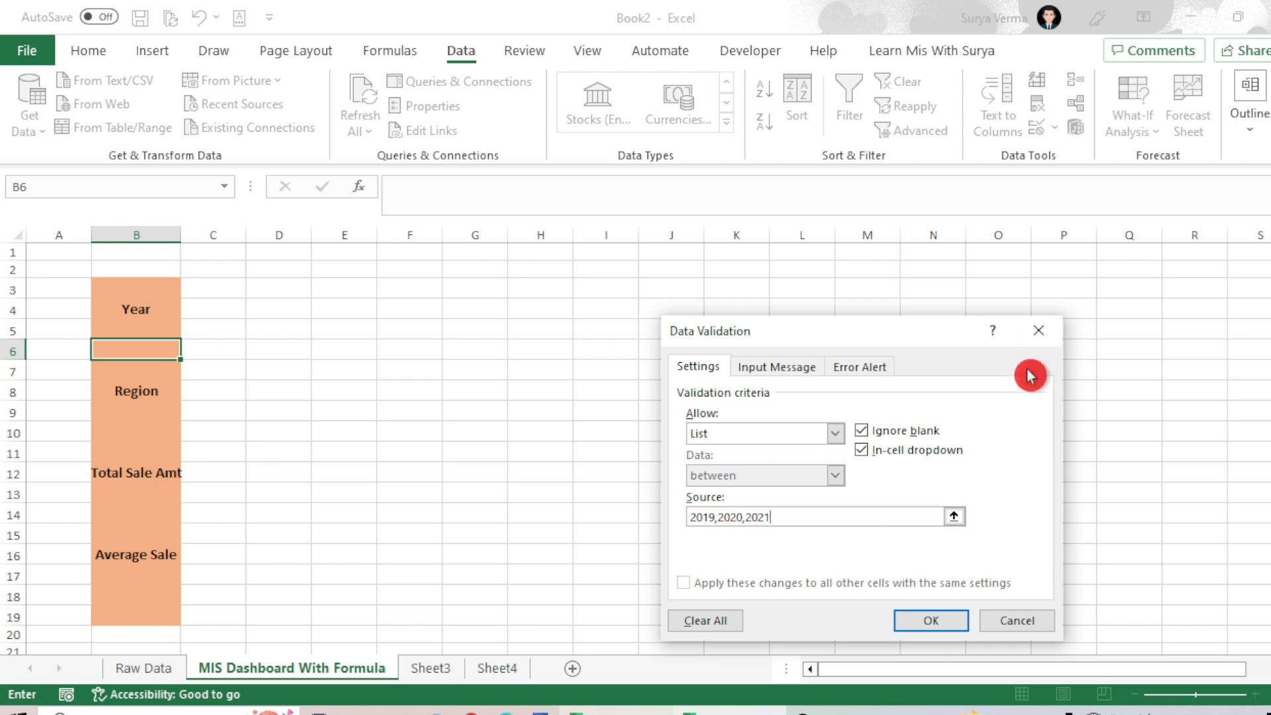
pyautogui.moveTo(787, 338); pyautogui.dragTo(388, 270)
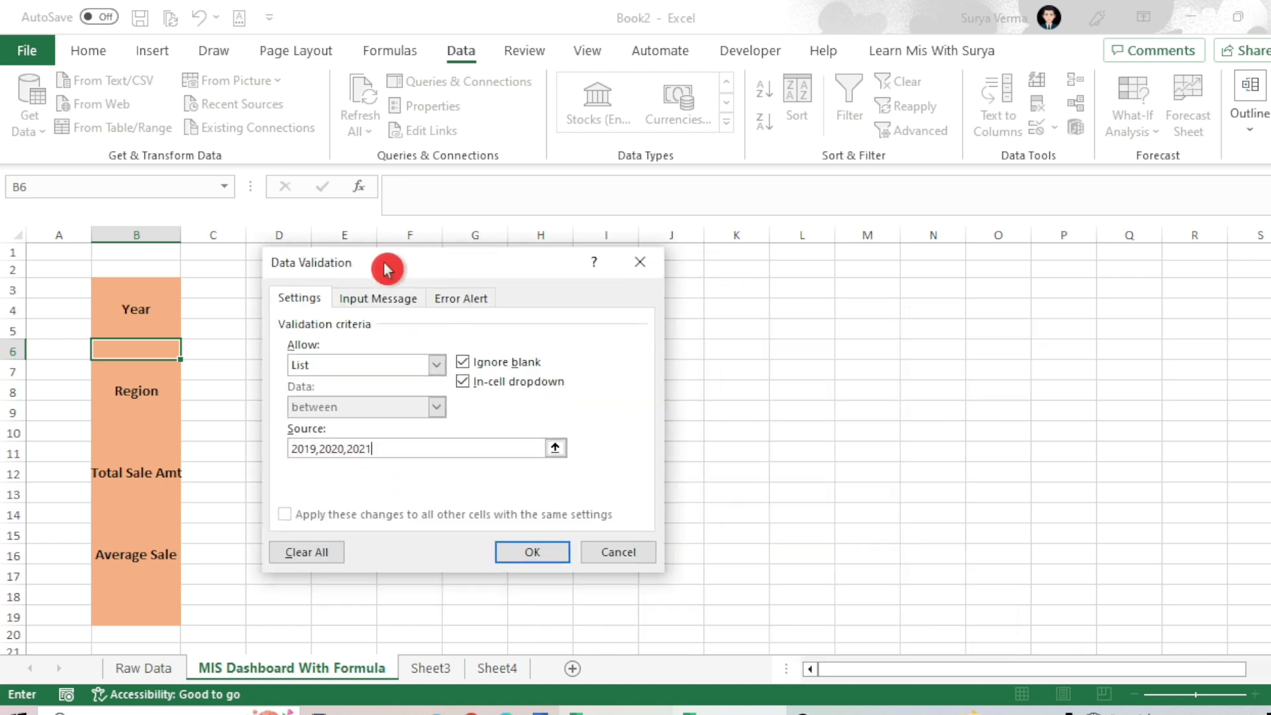
pyautogui.click(430, 449)
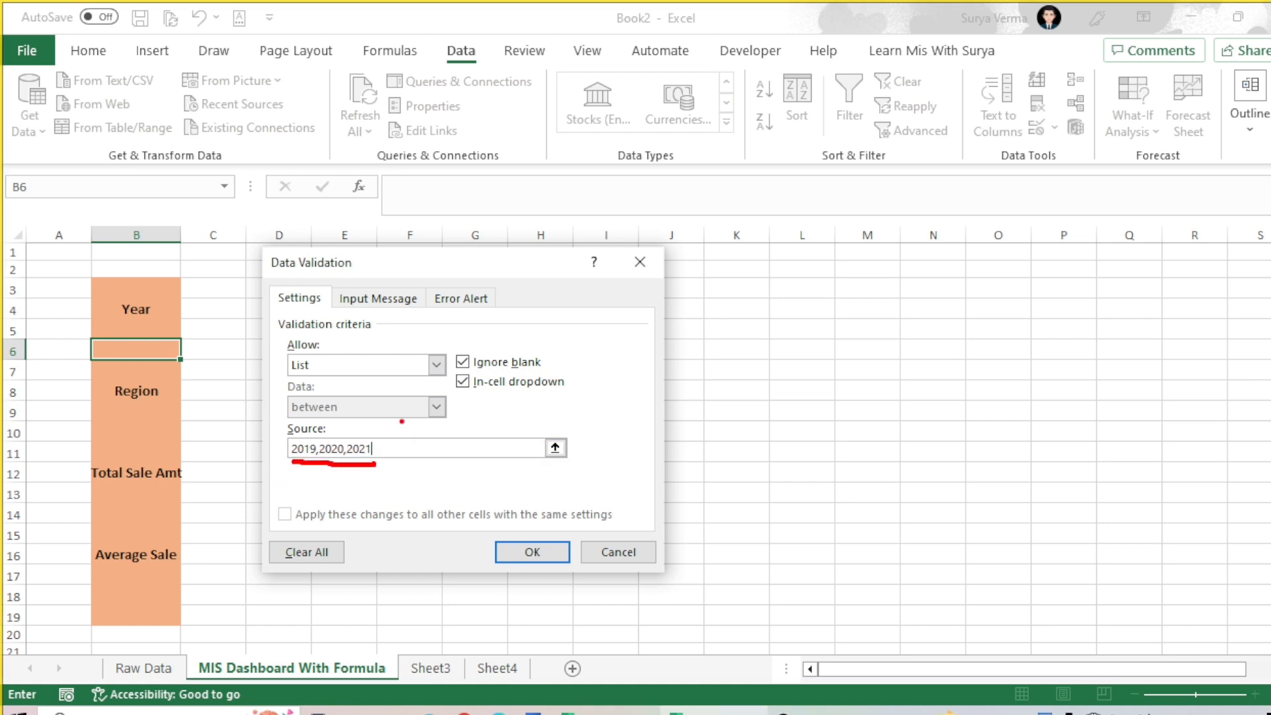
pyautogui.click(525, 550)
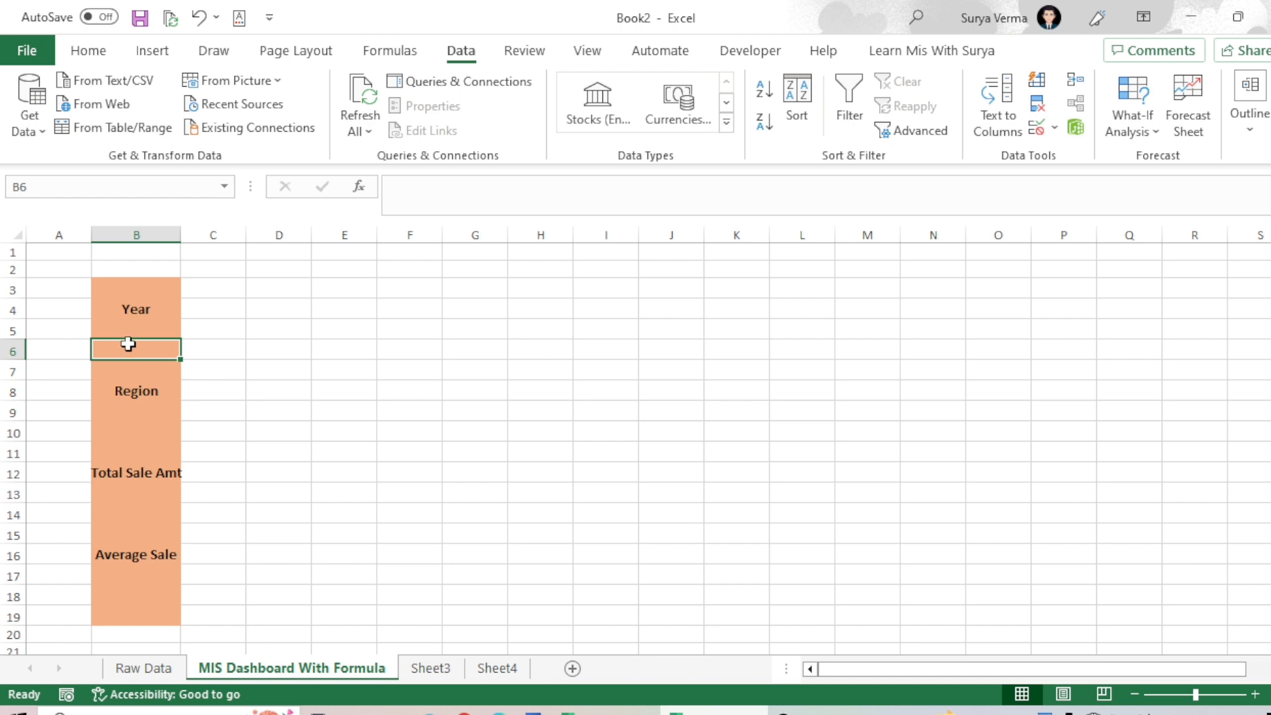
# Choose 2020 from the Year dropdown in cell B6
pyautogui.click(190, 349)
pyautogui.click(151, 382)
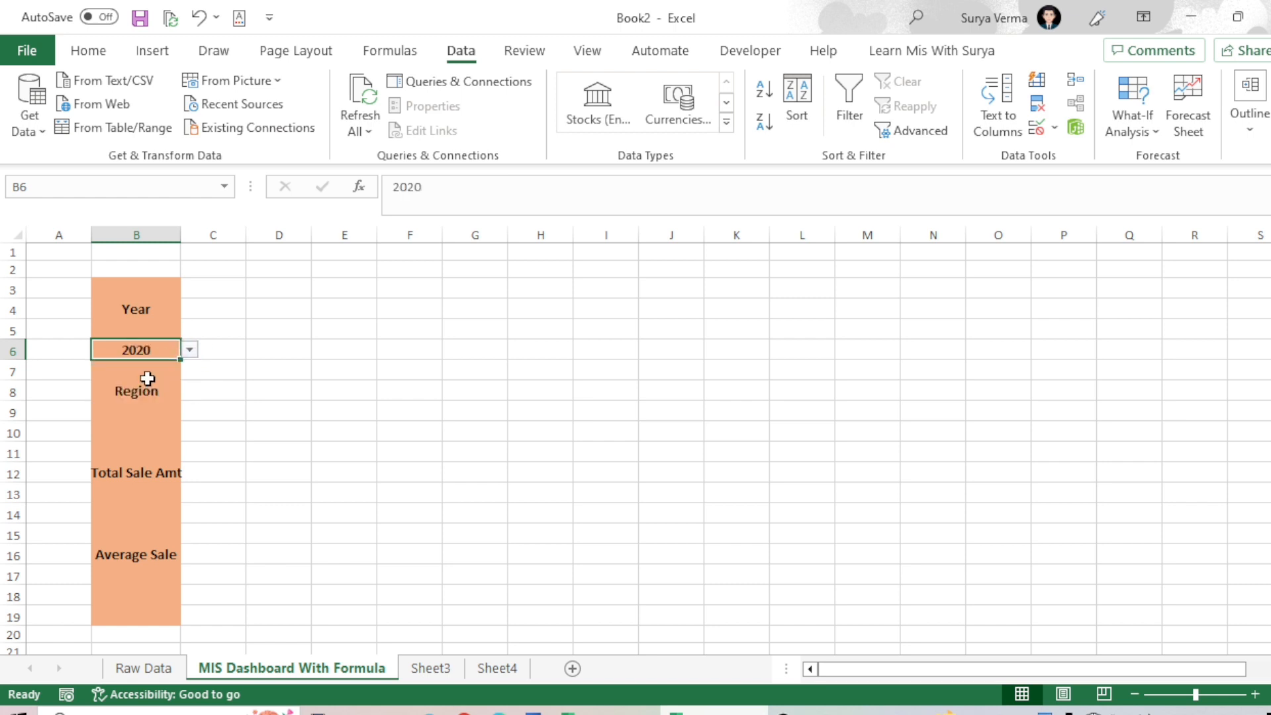
pyautogui.click(314, 390)
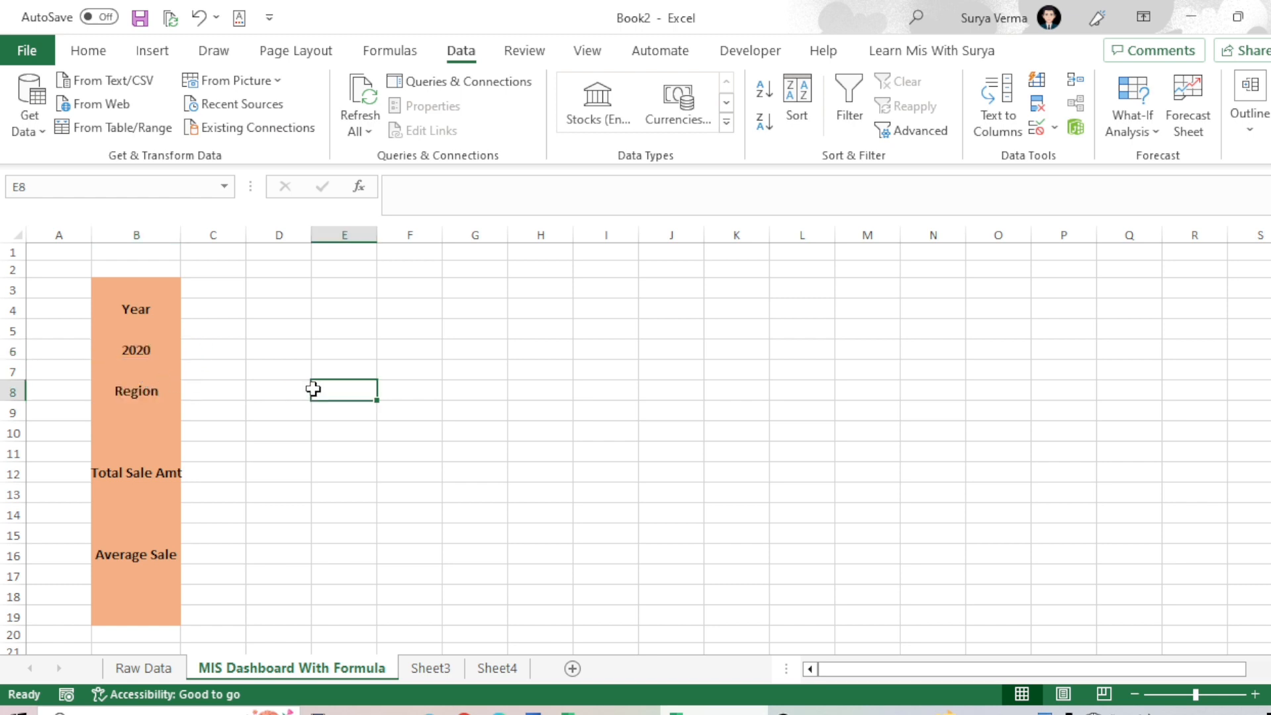
# Check the regions in the Raw Data sheet's Region filter list, and copy the whole Region column to cell N1 of the dashboard sheet
pyautogui.click(119, 432)
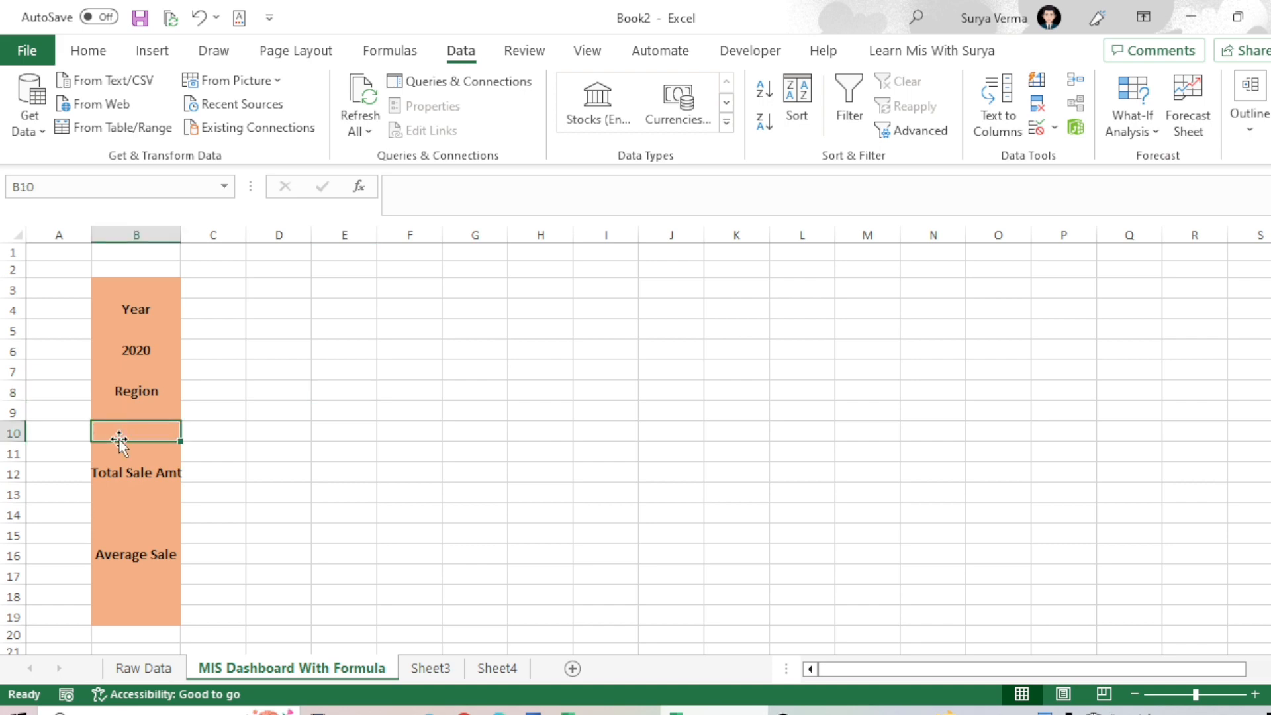
pyautogui.click(133, 669)
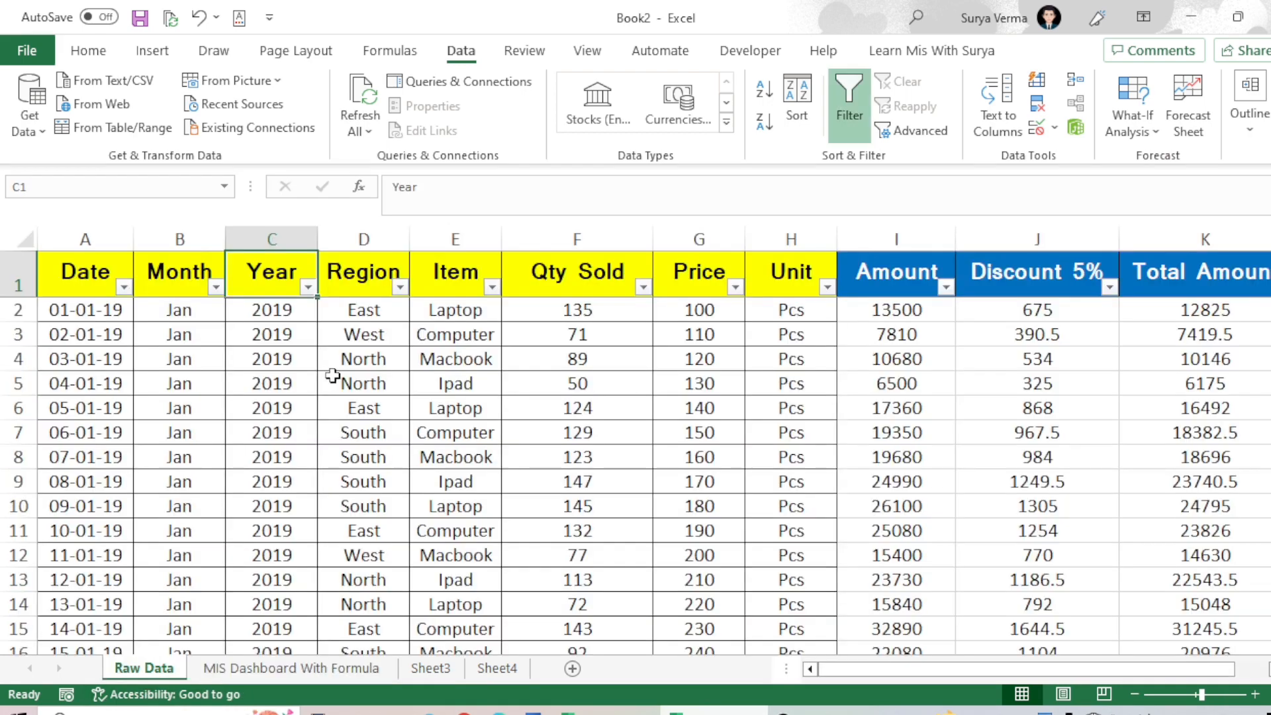
pyautogui.click(400, 287)
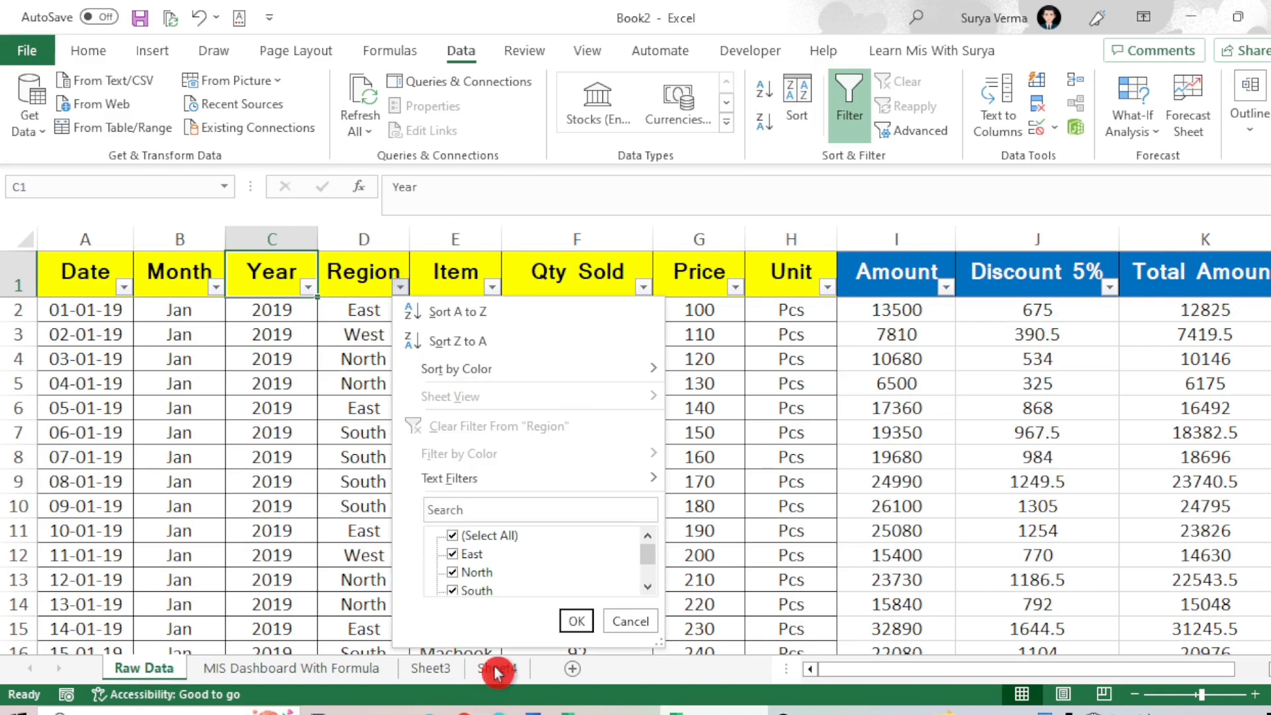
pyautogui.click(647, 586)
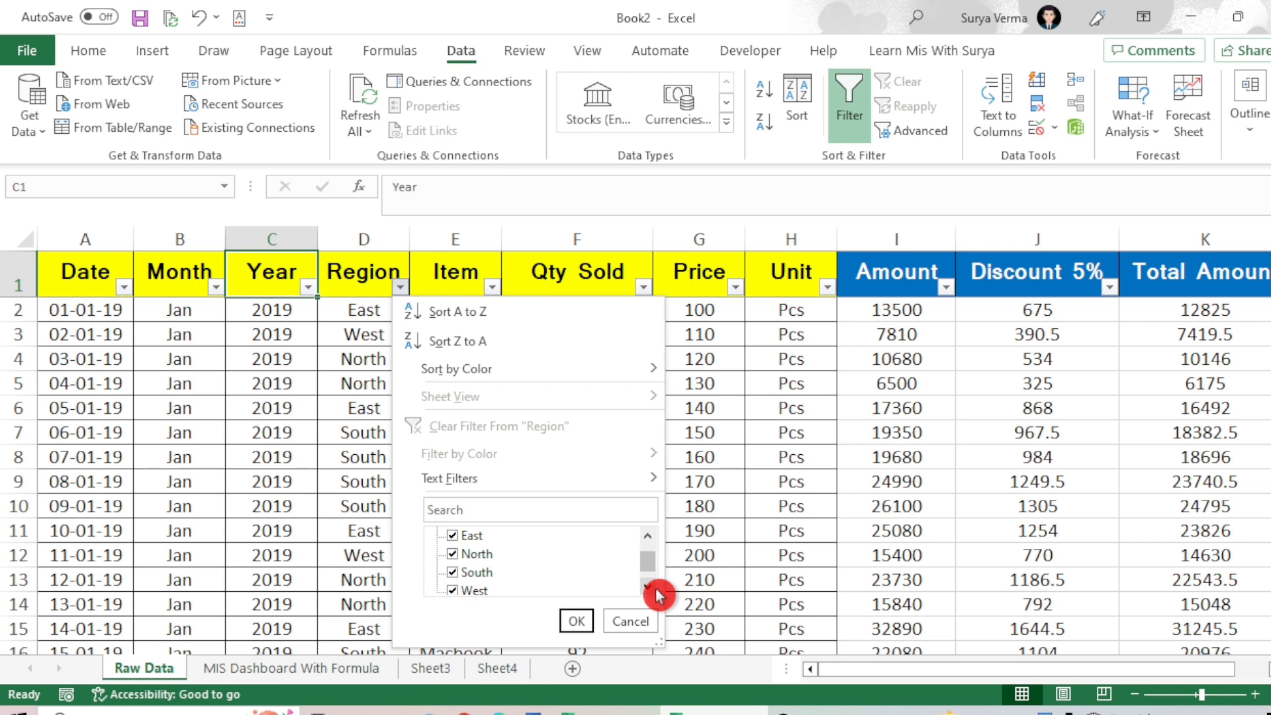
pyautogui.click(655, 587)
pyautogui.click(339, 341)
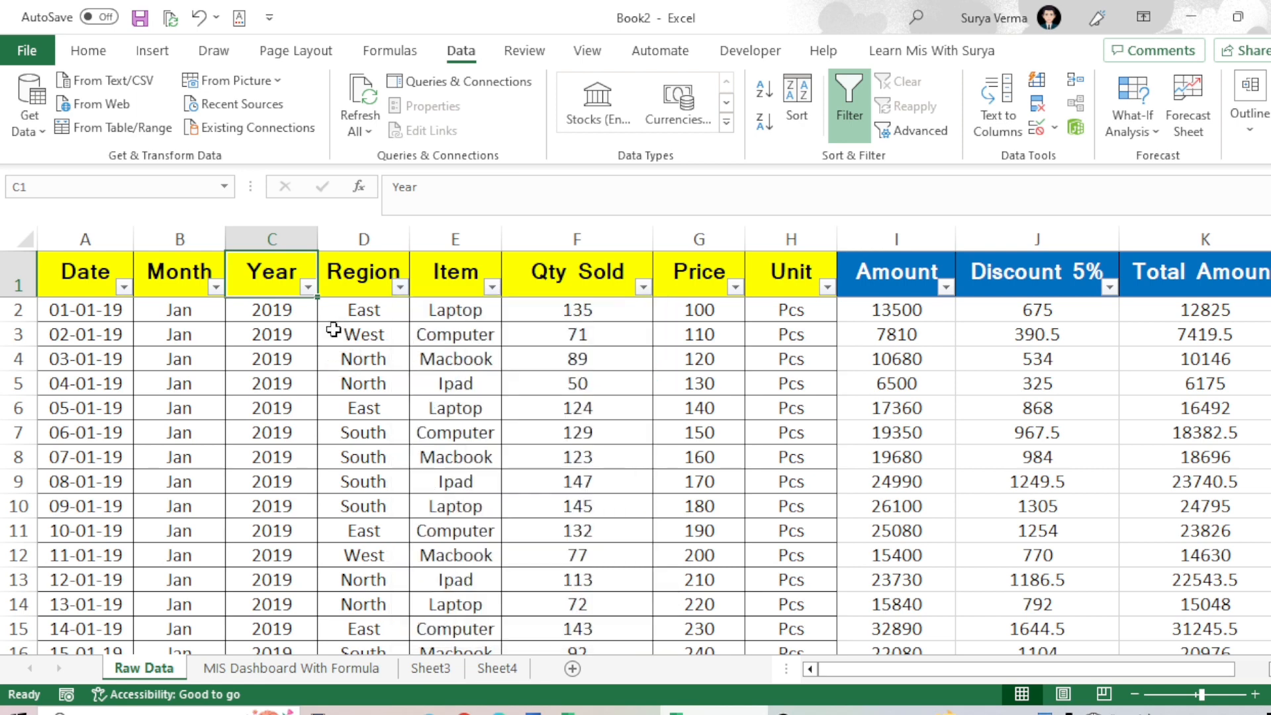
pyautogui.click(358, 291)
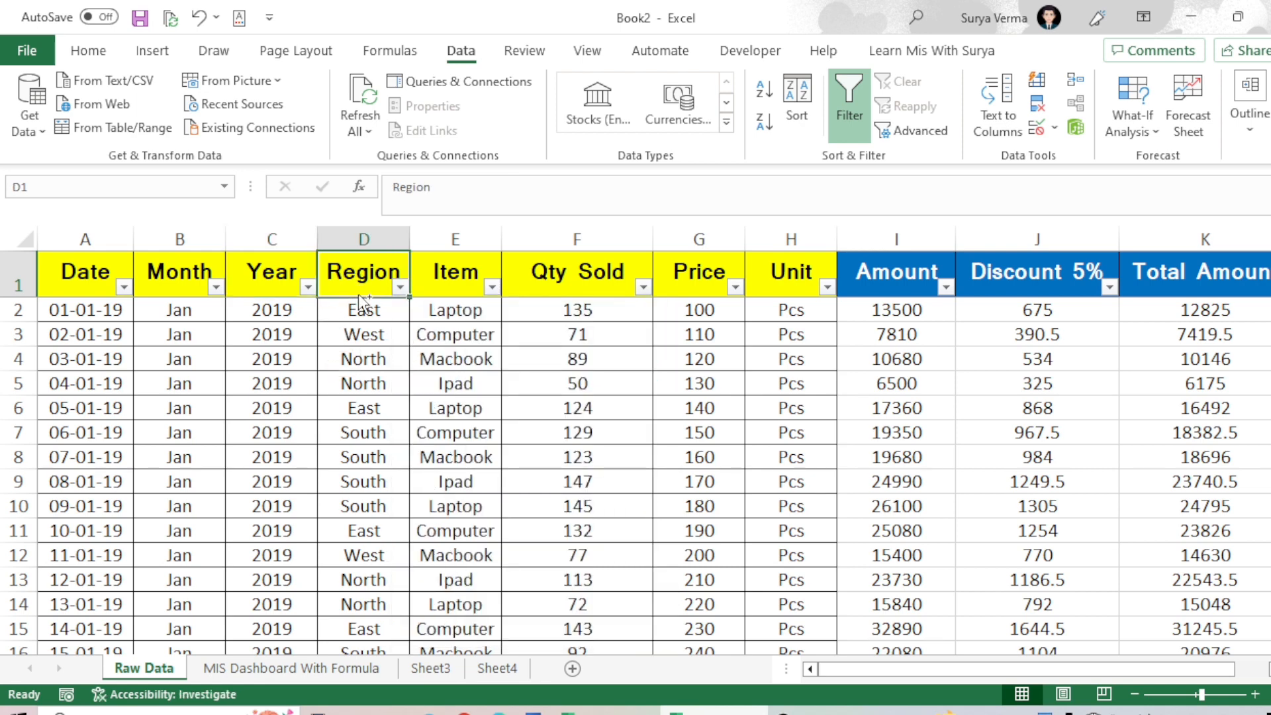
pyautogui.hotkey('ctrl', 'shift', 'Down')
pyautogui.hotkey('ctrl', 'c')
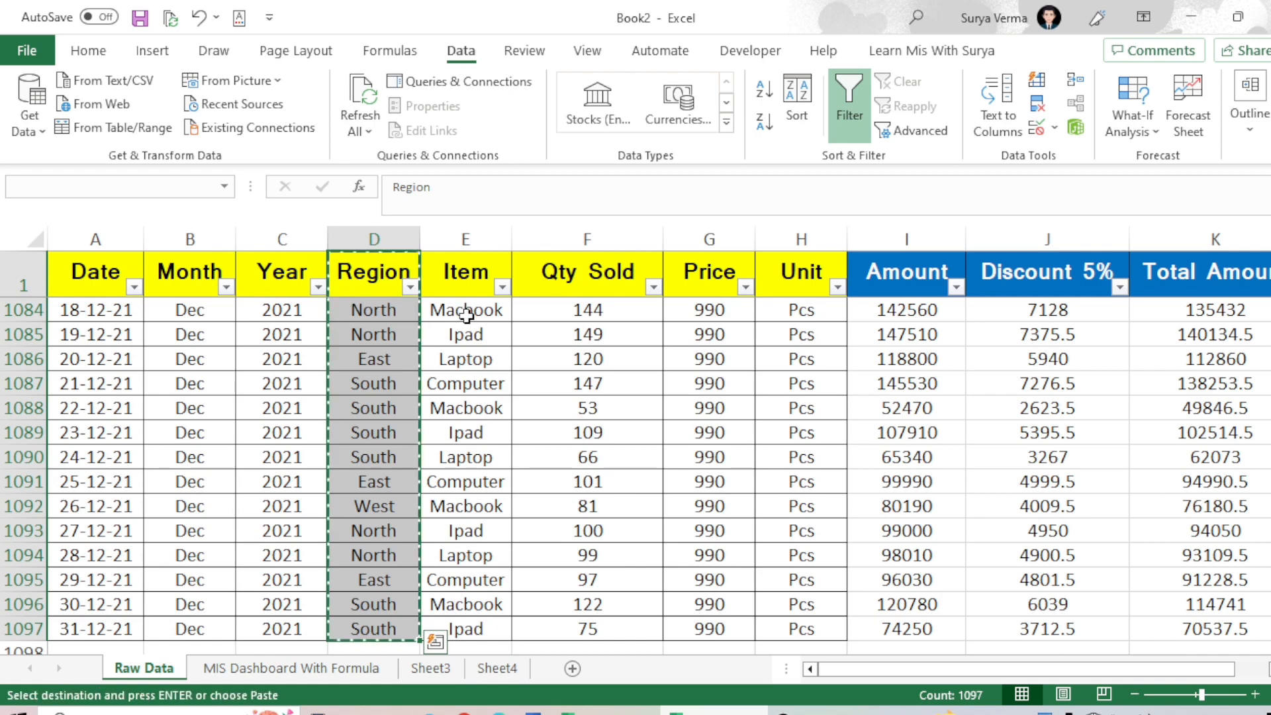
pyautogui.click(255, 670)
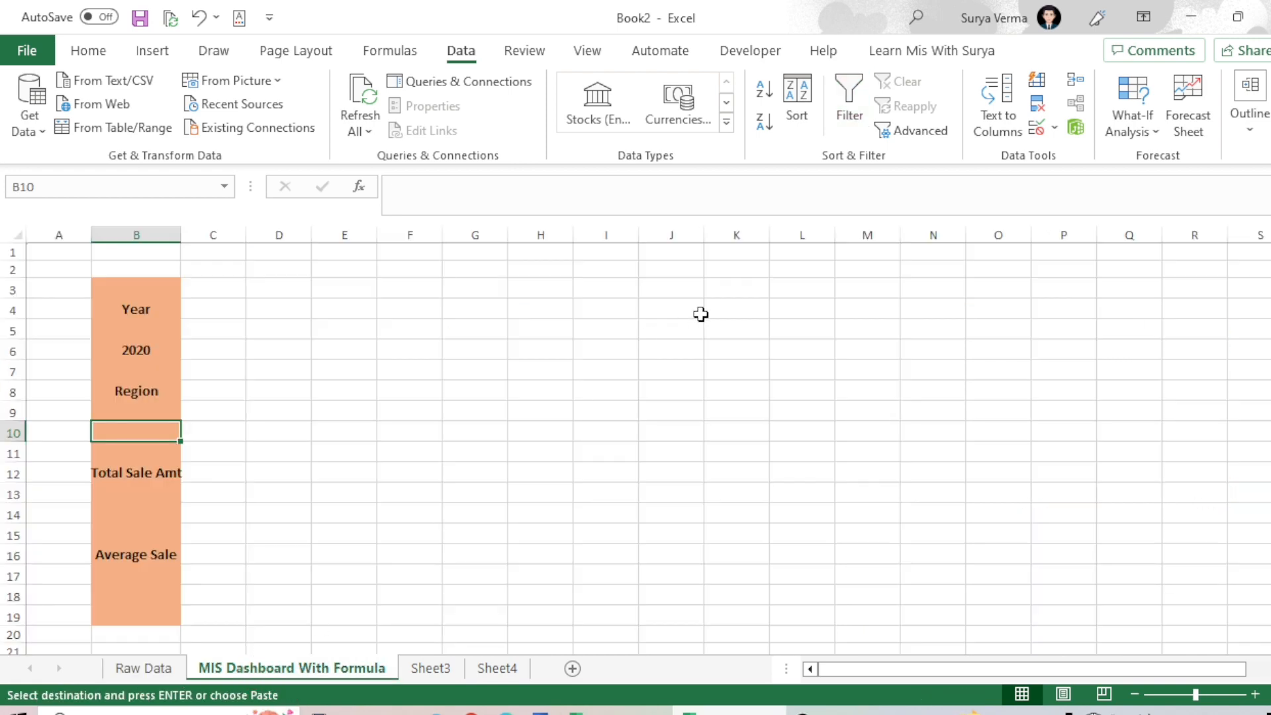
pyautogui.click(920, 252)
pyautogui.hotkey('ctrl', 'v')
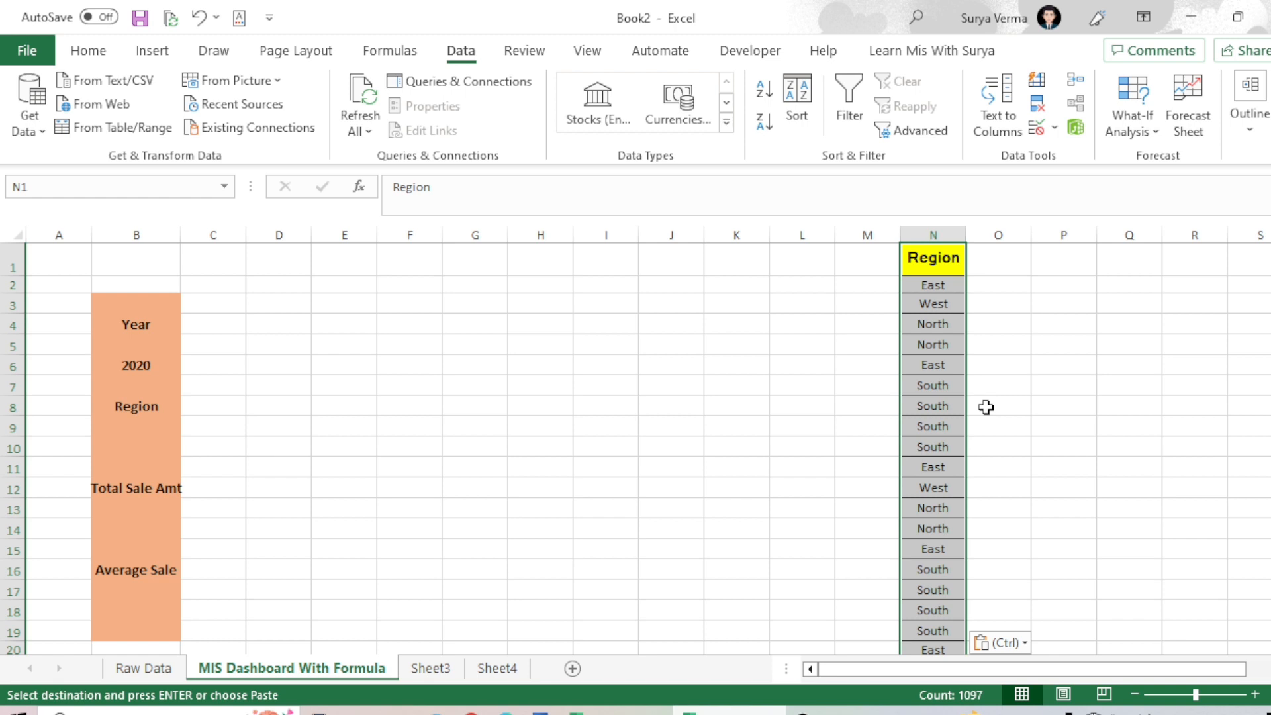
# Remove the duplicate values from the copied Region column in column N, treating its first row as the header
pyautogui.hotkey('alt', 'a')
pyautogui.press('m')
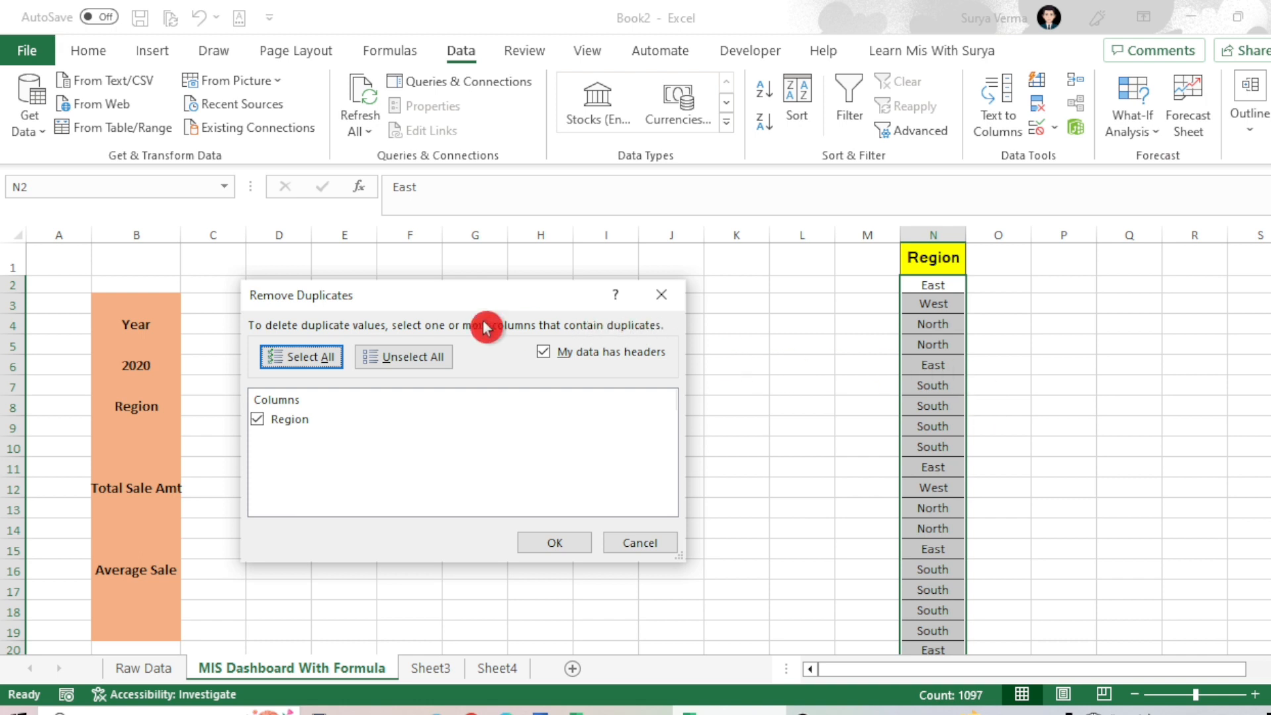
pyautogui.click(556, 543)
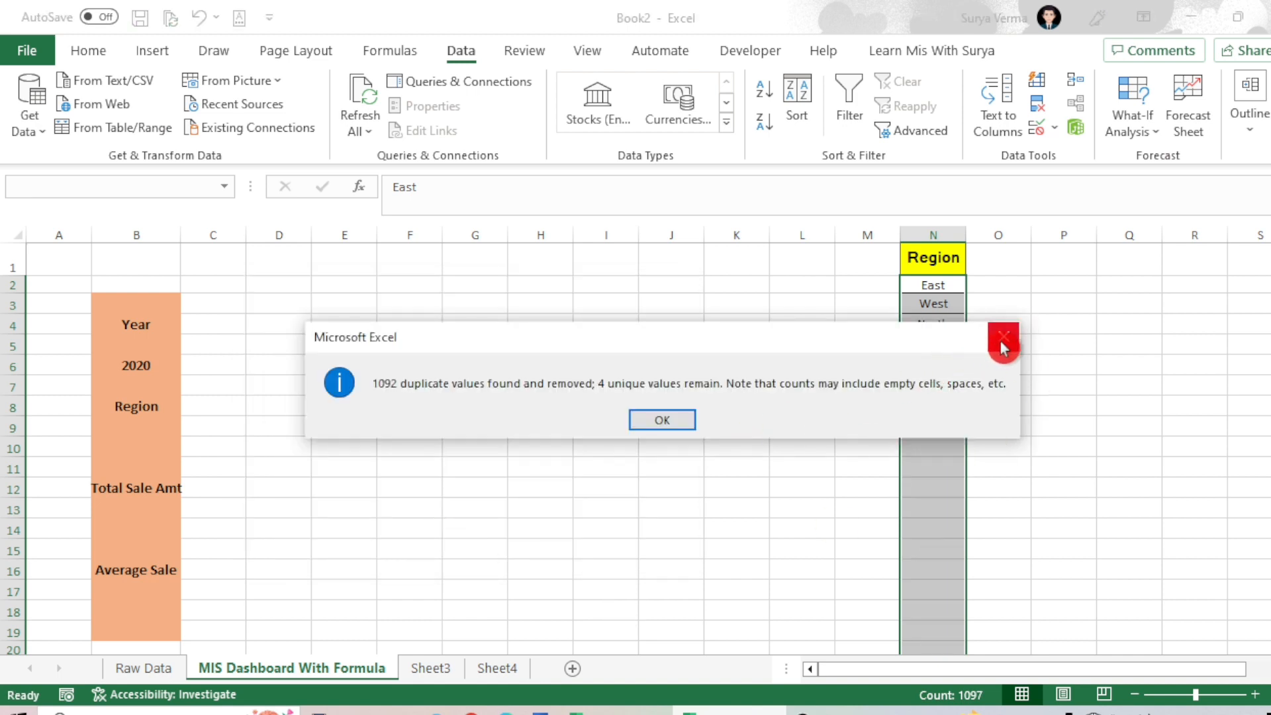
pyautogui.click(1003, 344)
pyautogui.click(953, 341)
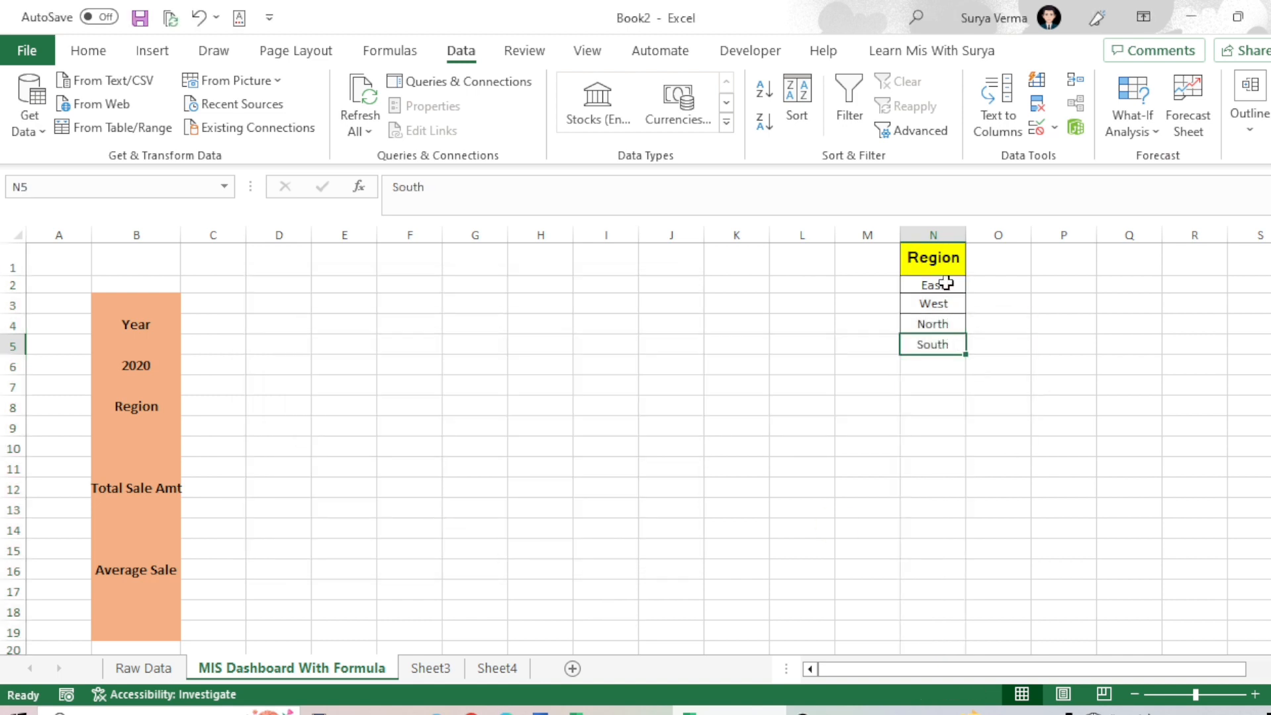
pyautogui.moveTo(945, 283); pyautogui.dragTo(944, 338)
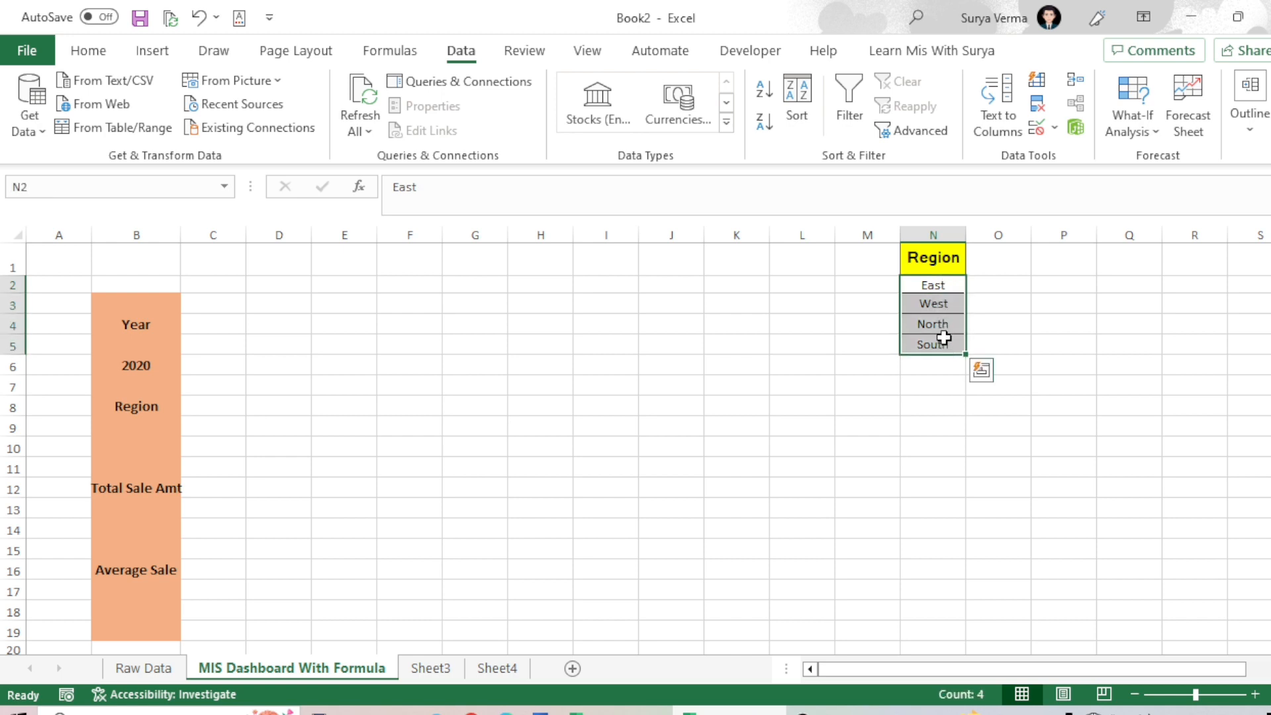
# Add a list data validation to cell B10 below the Region label with the source East,West,North,South
pyautogui.click(113, 444)
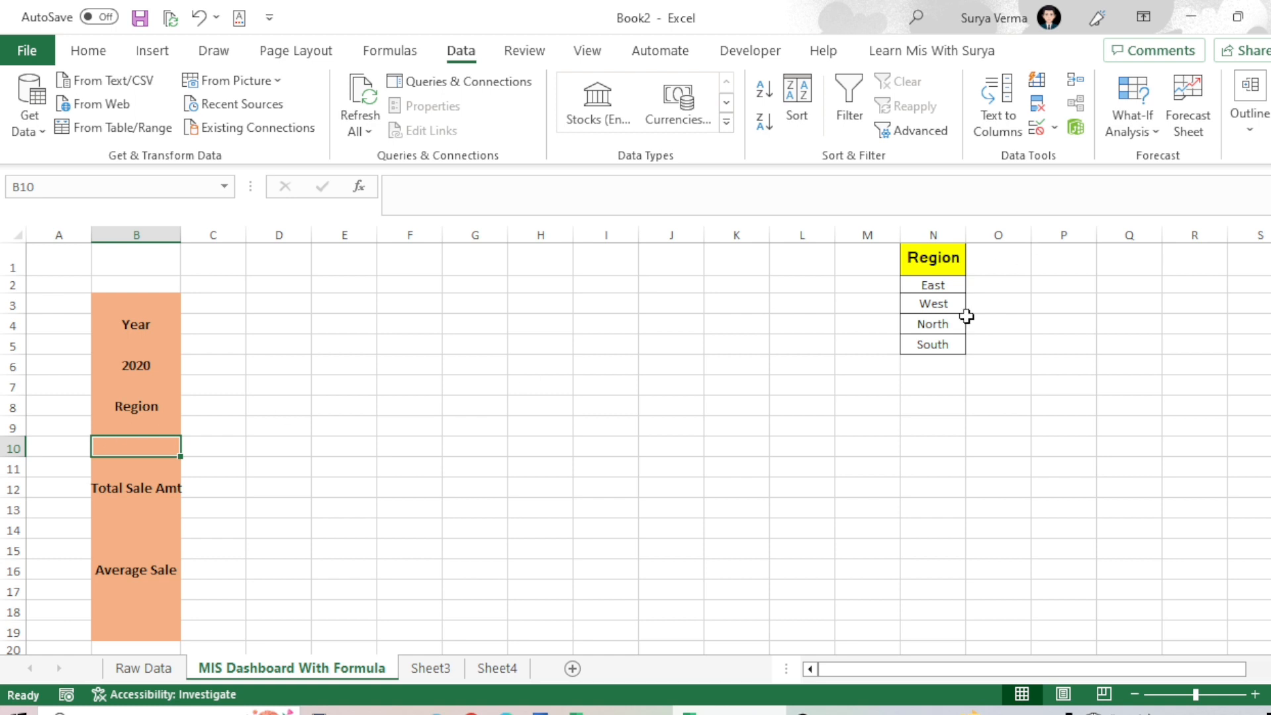
pyautogui.click(1038, 127)
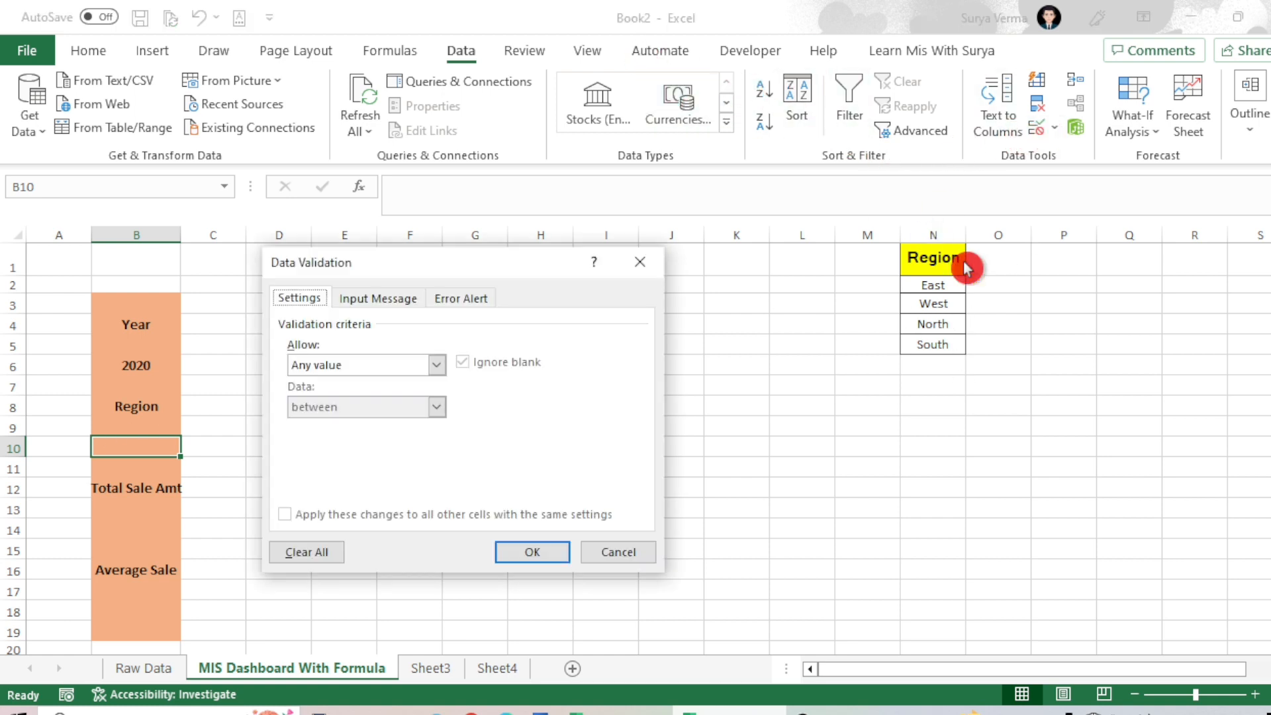
pyautogui.click(342, 359)
pyautogui.click(328, 427)
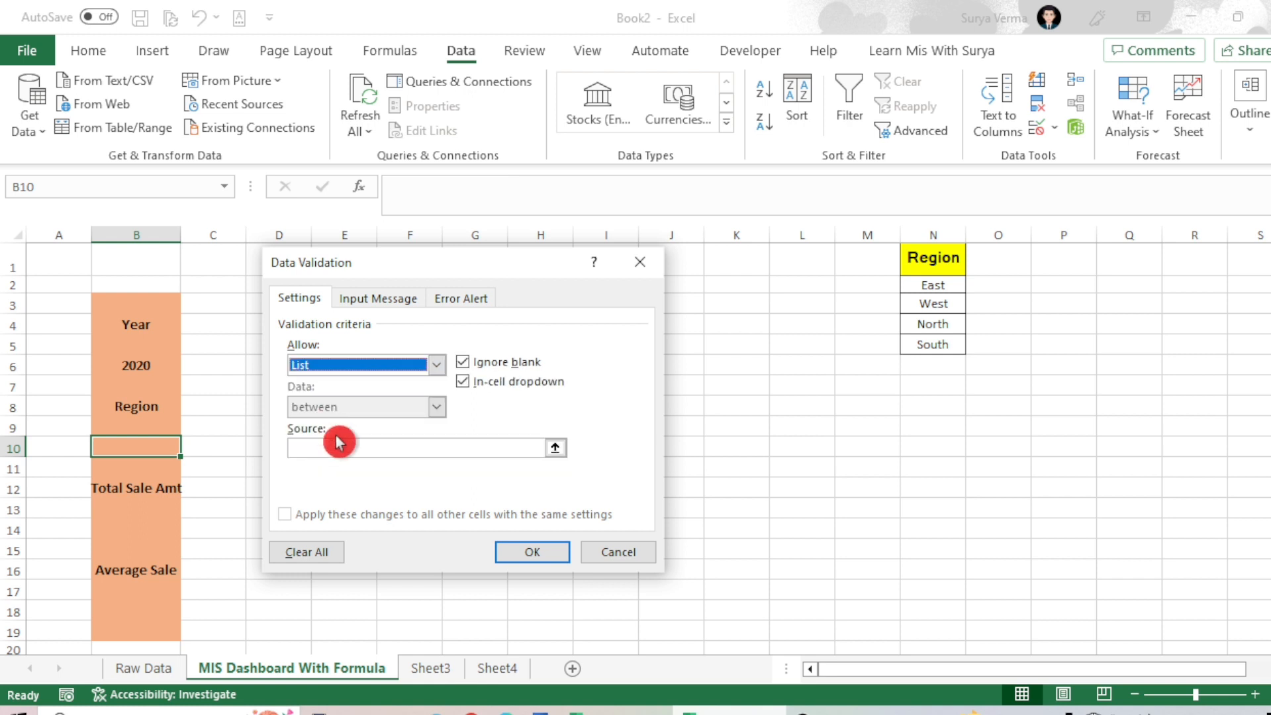
pyautogui.click(369, 447)
pyautogui.moveTo(463, 270); pyautogui.dragTo(517, 147)
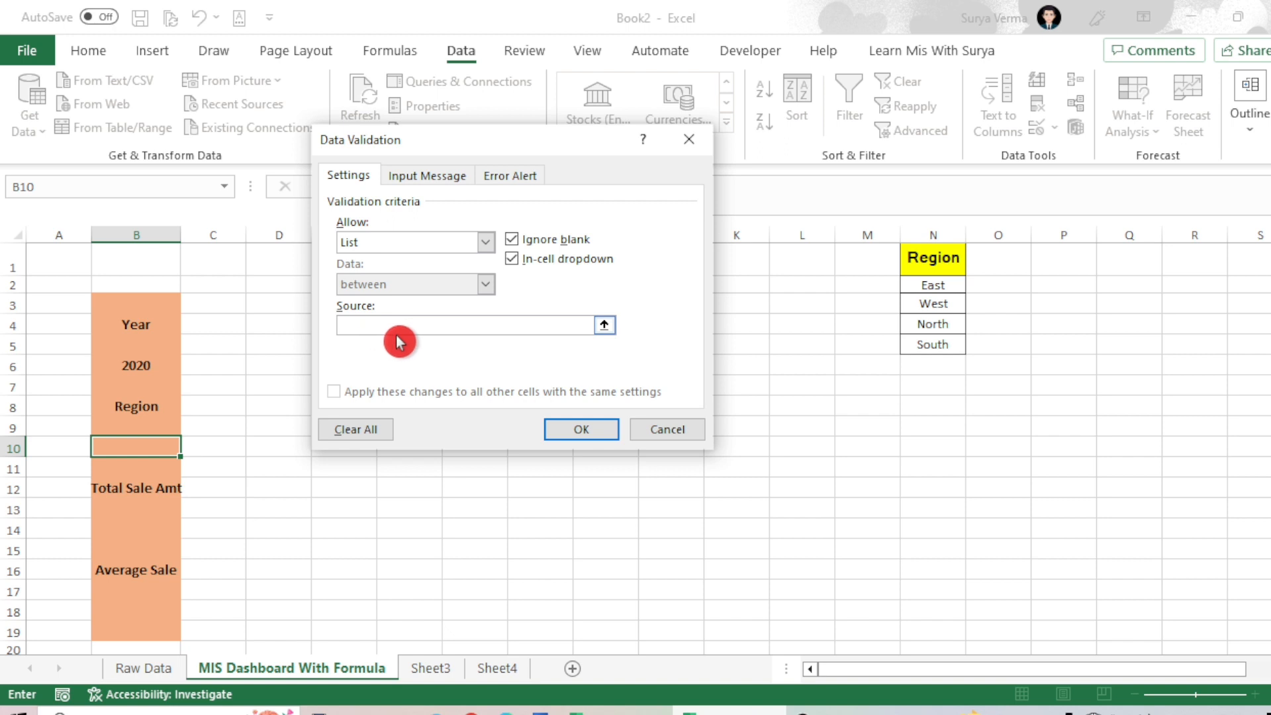
pyautogui.write('East,West,North,')
pyautogui.write('South')
pyautogui.click(442, 328)
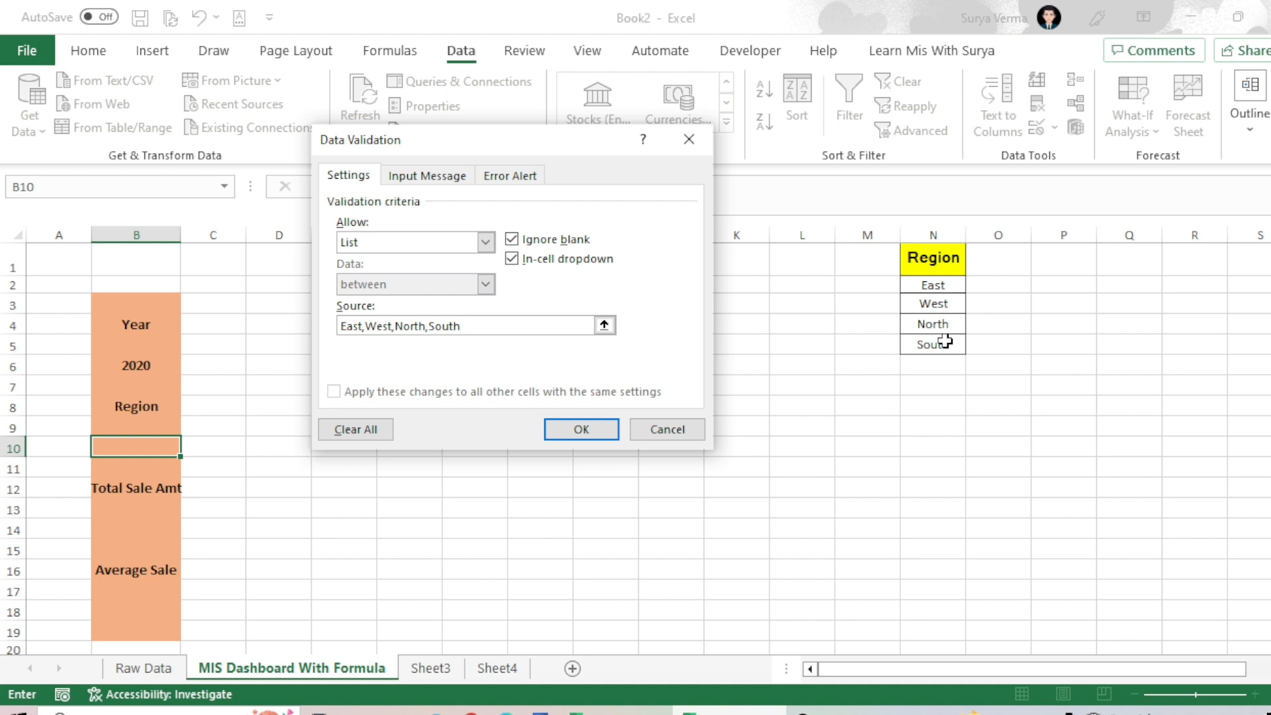
pyautogui.click(604, 419)
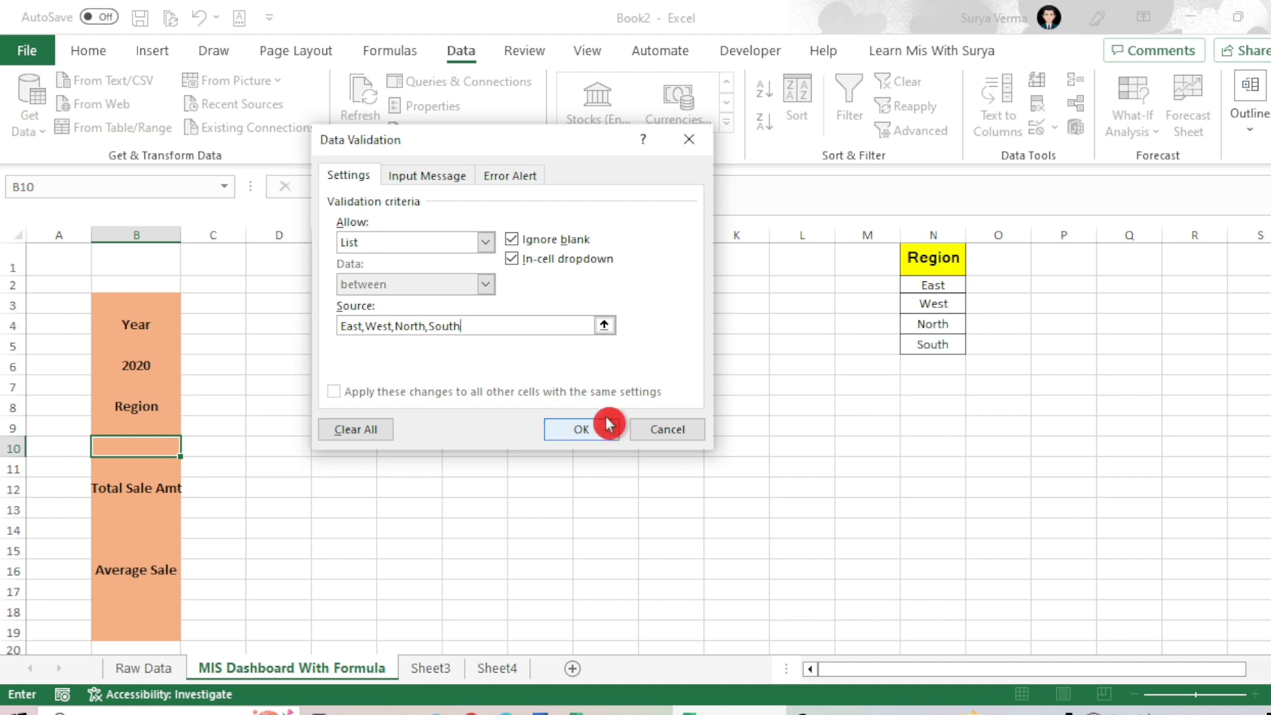
pyautogui.click(583, 427)
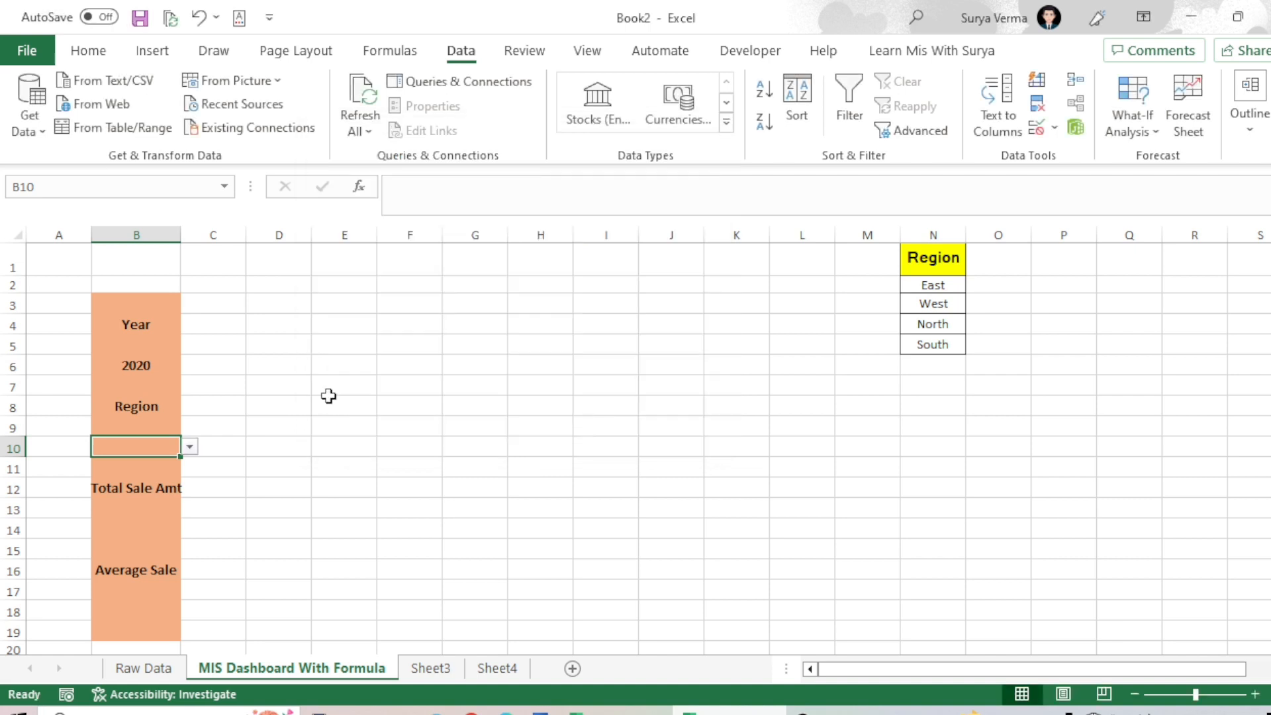
# Choose West from the Region dropdown in cell B10
pyautogui.click(189, 448)
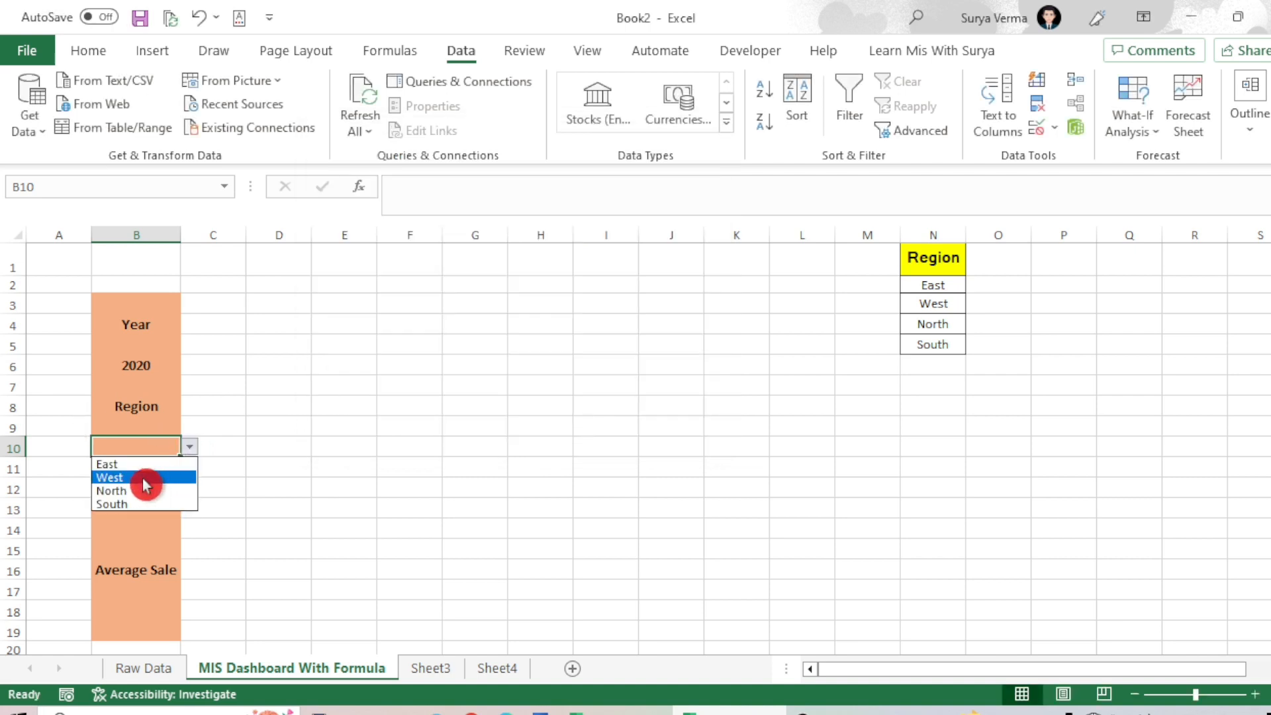
pyautogui.click(141, 479)
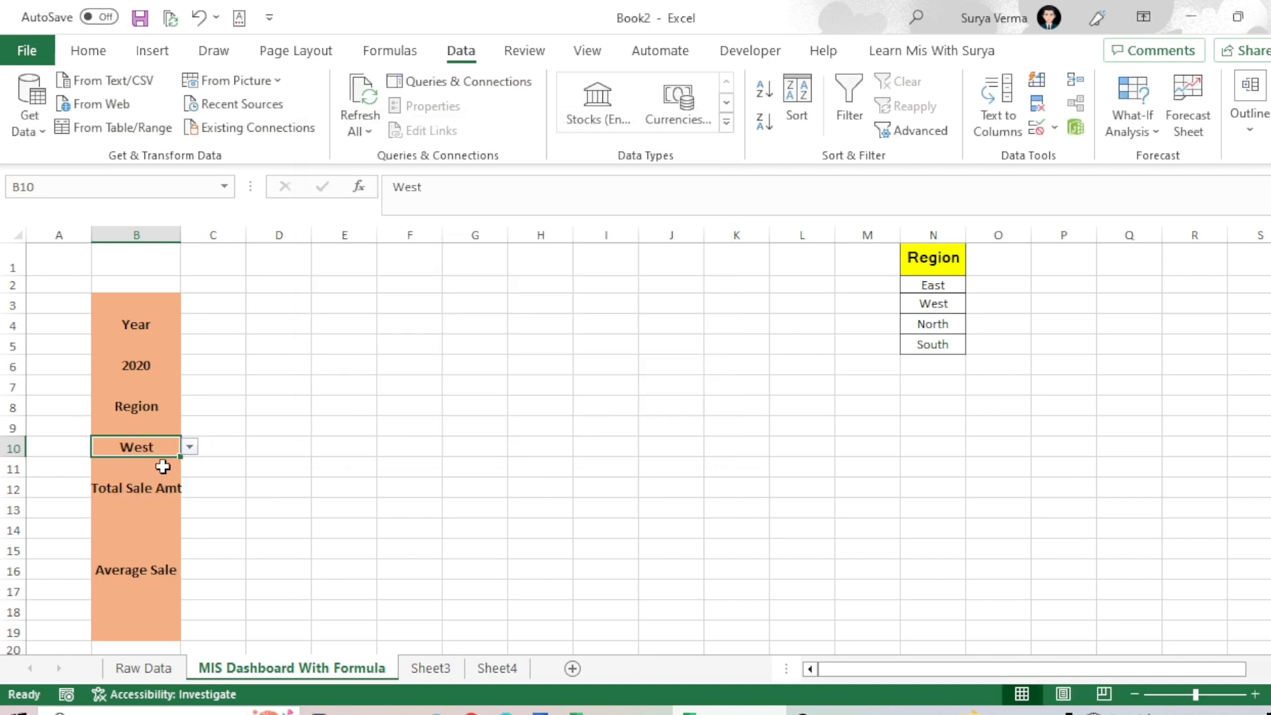
pyautogui.click(130, 528)
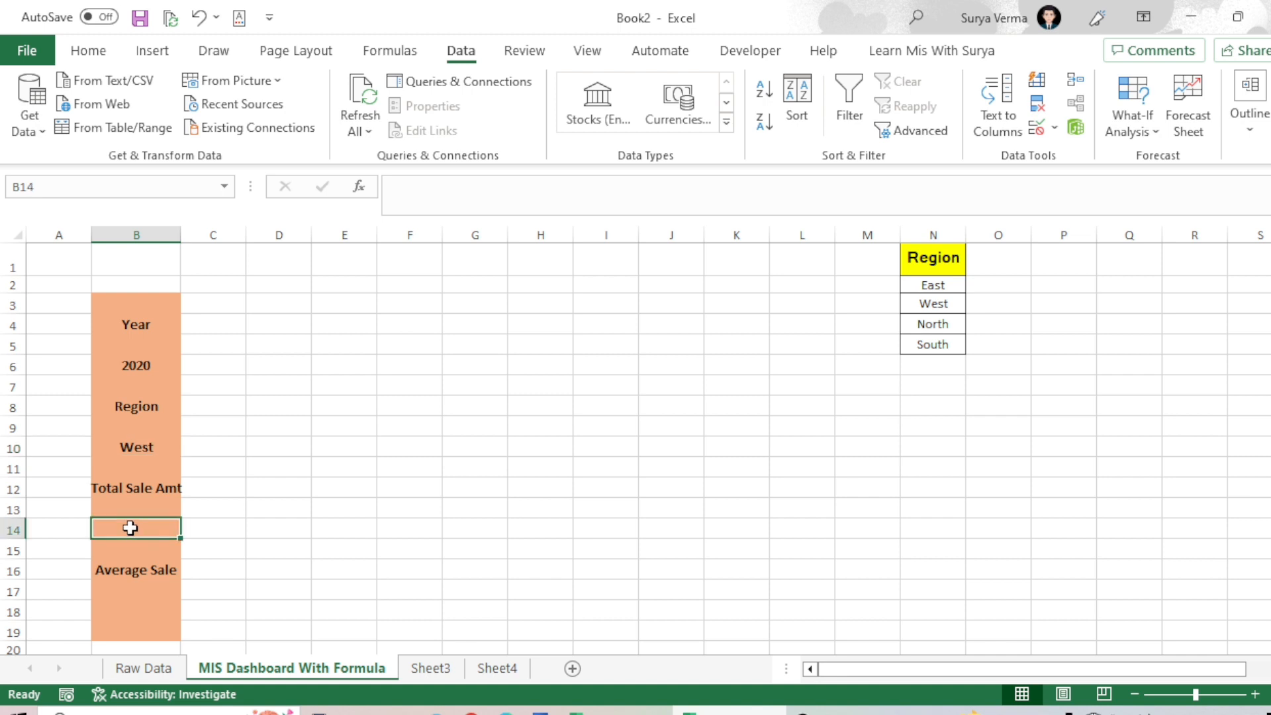
pyautogui.click(135, 603)
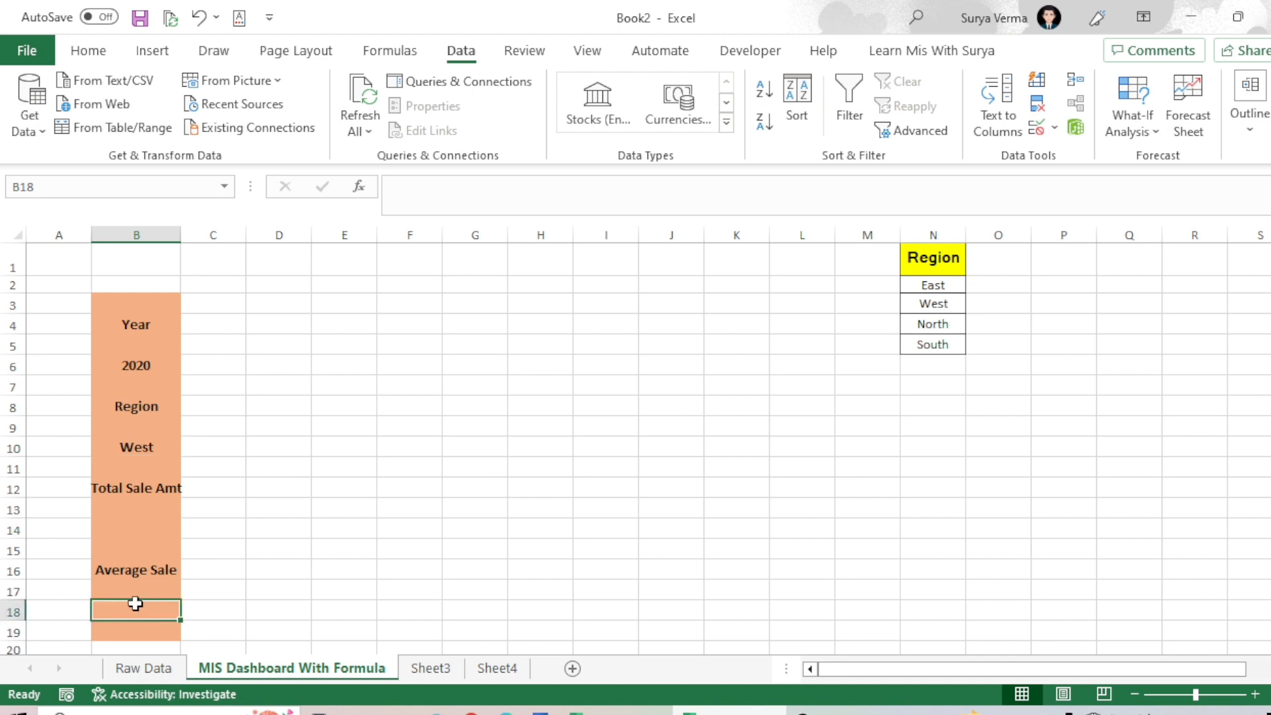
pyautogui.click(127, 529)
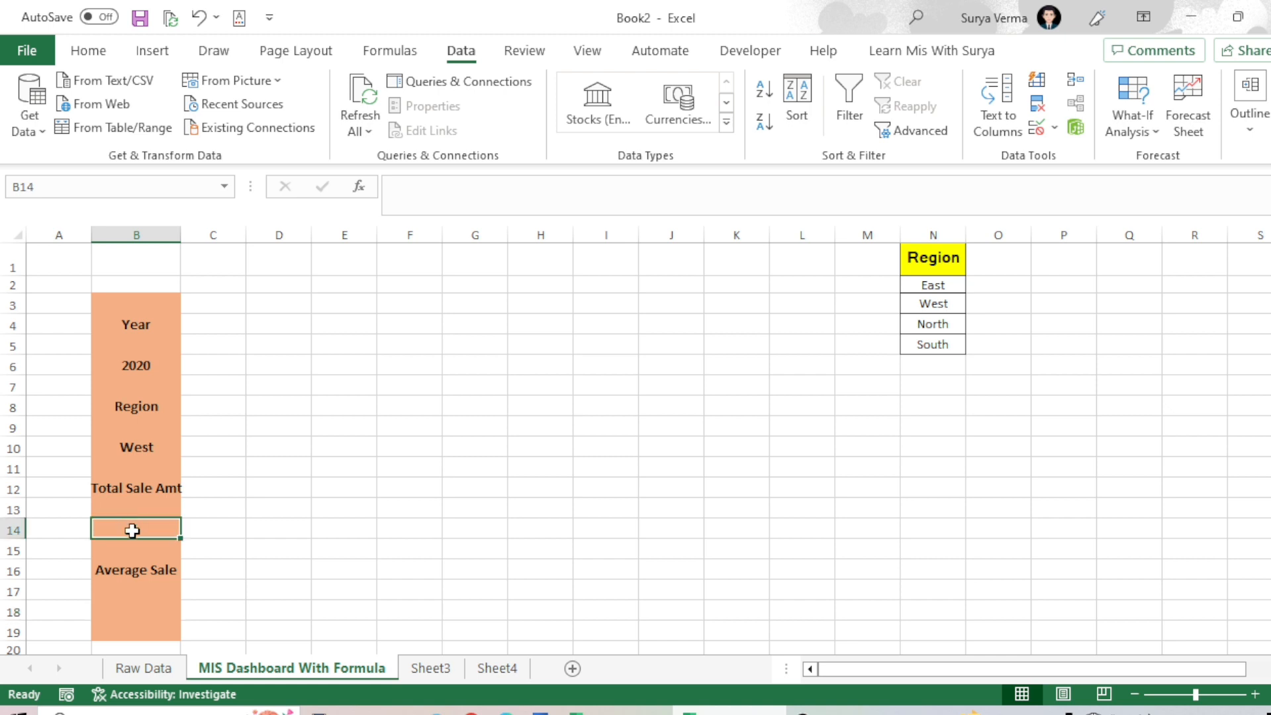
pyautogui.keyDown('ctrl'); pyautogui.click(131, 613); pyautogui.keyUp('ctrl')
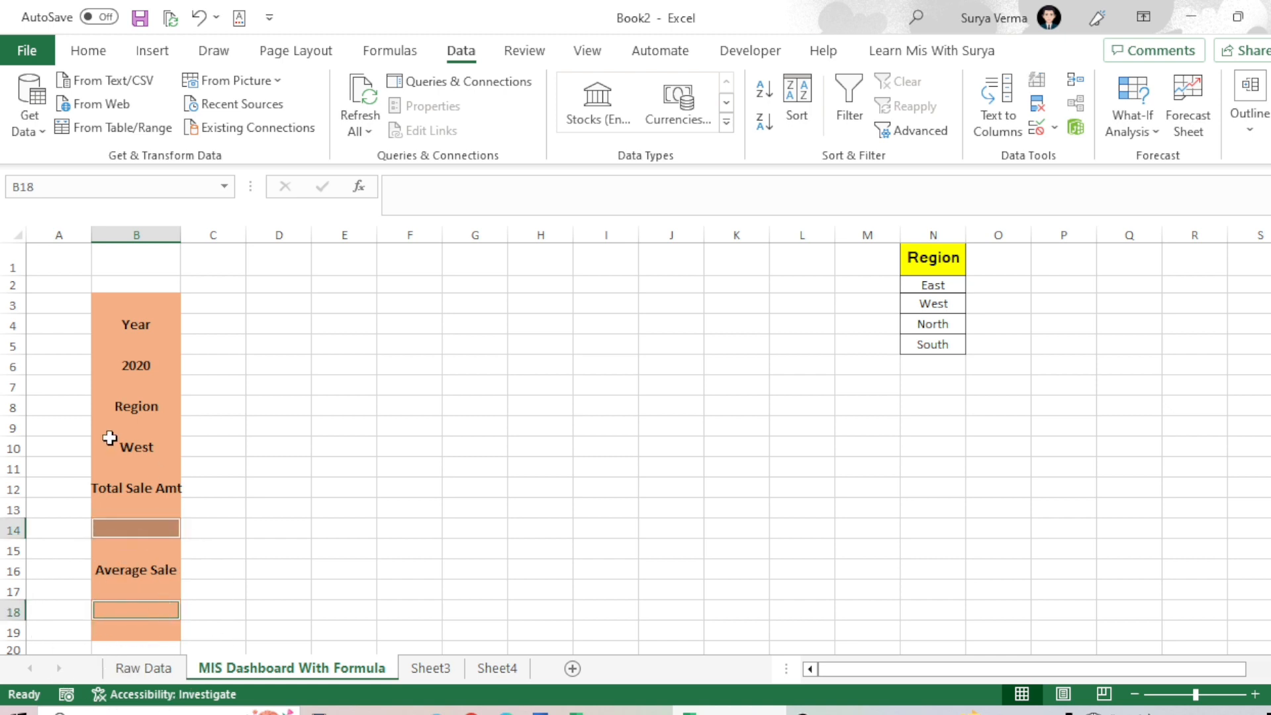
pyautogui.keyDown('ctrl'); pyautogui.click(118, 463); pyautogui.keyUp('ctrl')
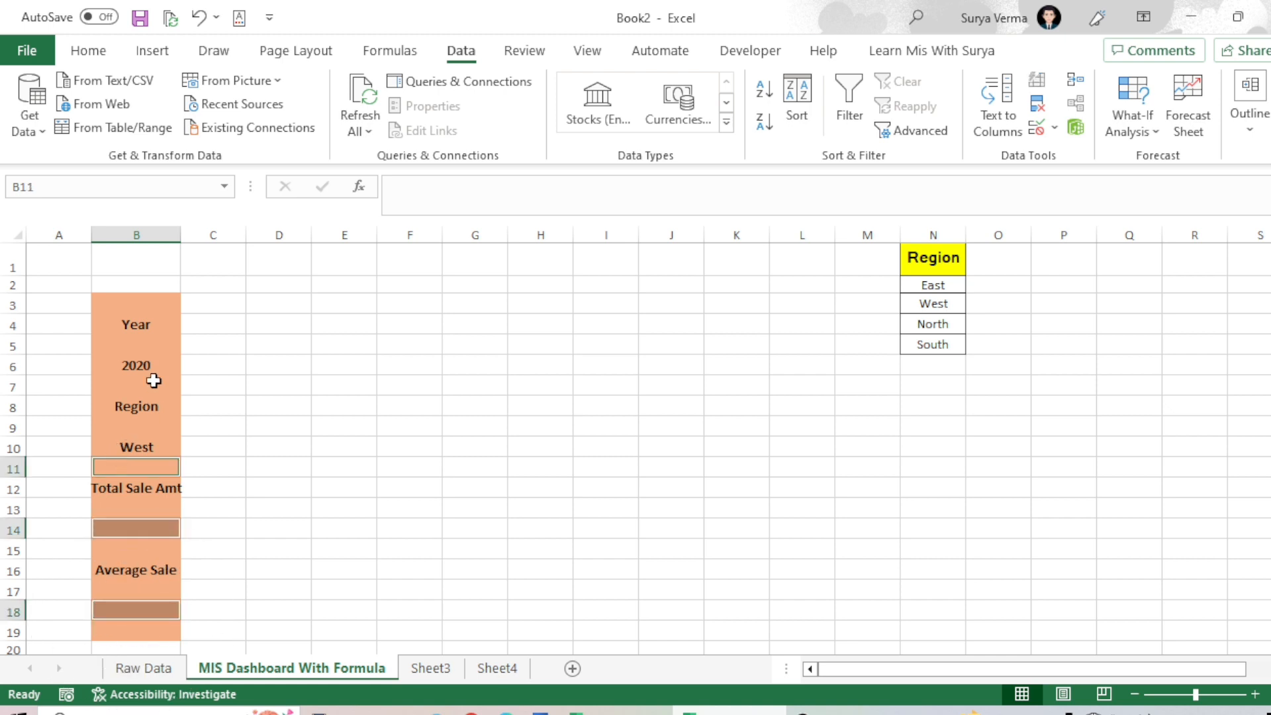
# Fill the value cells B6, B10, B14 and B18 of the orange Year, Region and sales block with yellow
pyautogui.click(114, 606)
pyautogui.keyDown('ctrl'); pyautogui.click(130, 537); pyautogui.keyUp('ctrl')
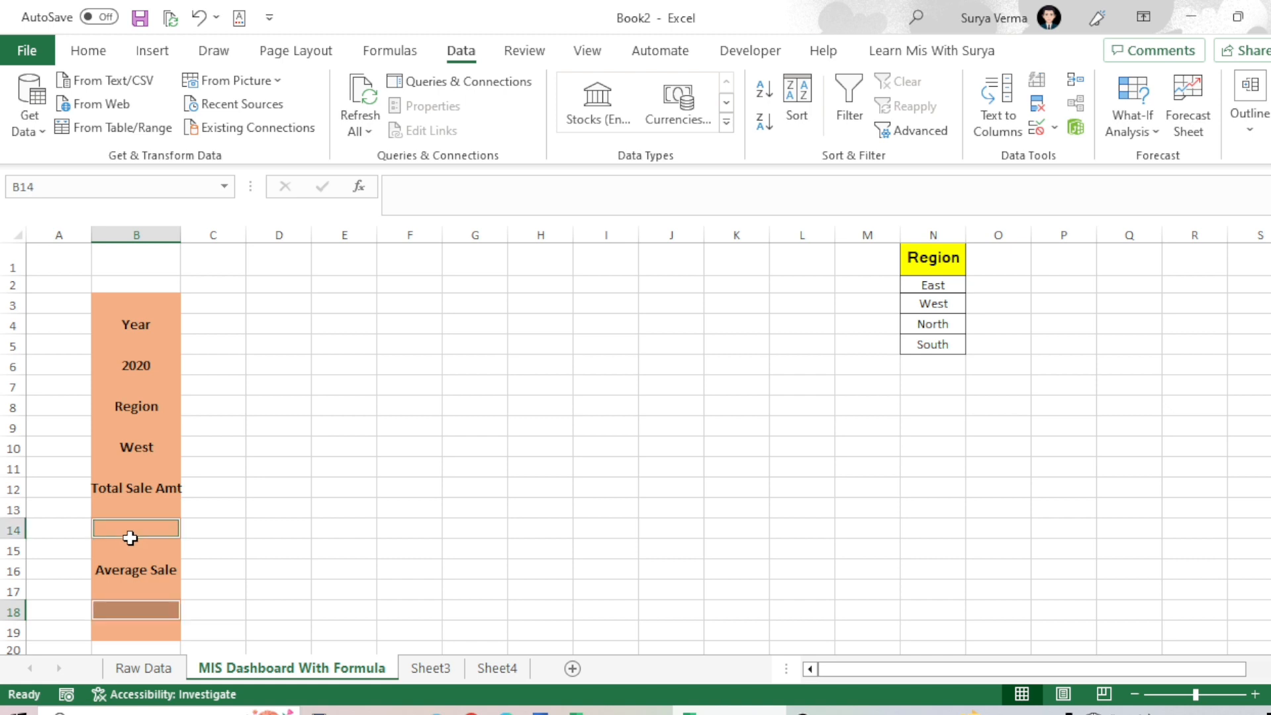
pyautogui.keyDown('ctrl'); pyautogui.click(147, 448); pyautogui.keyUp('ctrl')
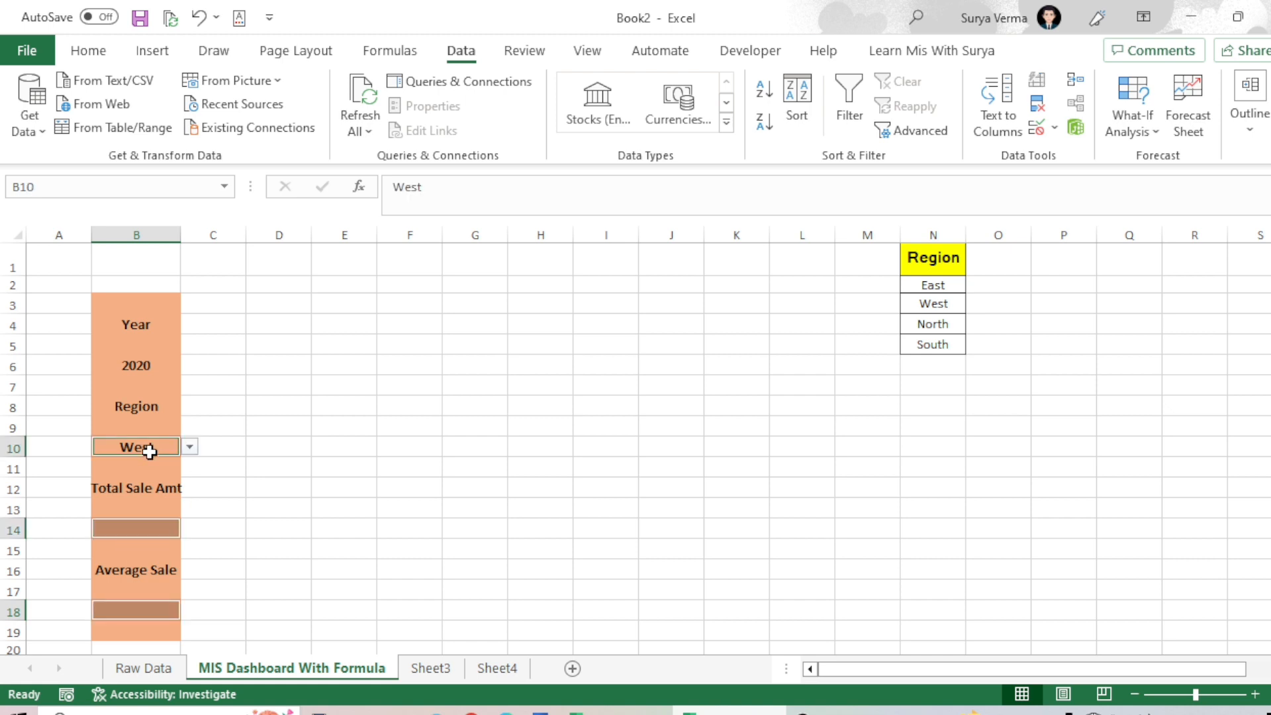
pyautogui.keyDown('ctrl'); pyautogui.click(150, 366); pyautogui.keyUp('ctrl')
pyautogui.click(88, 48)
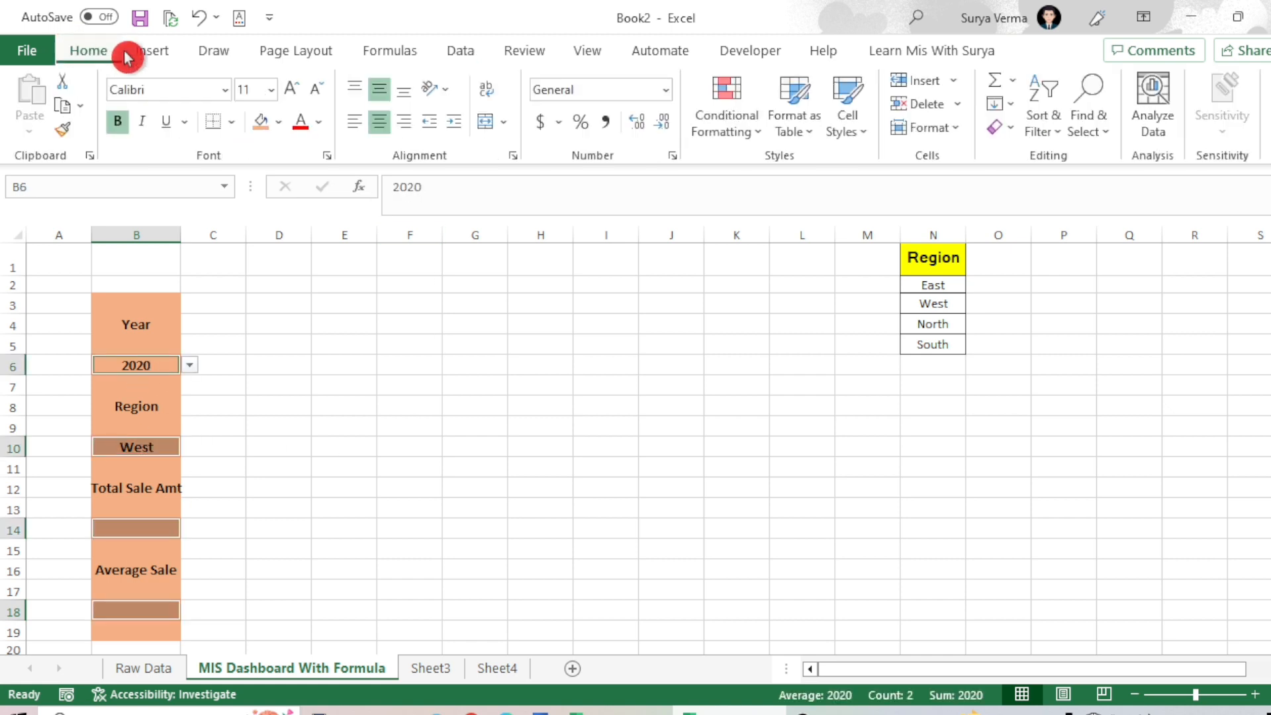
pyautogui.click(278, 121)
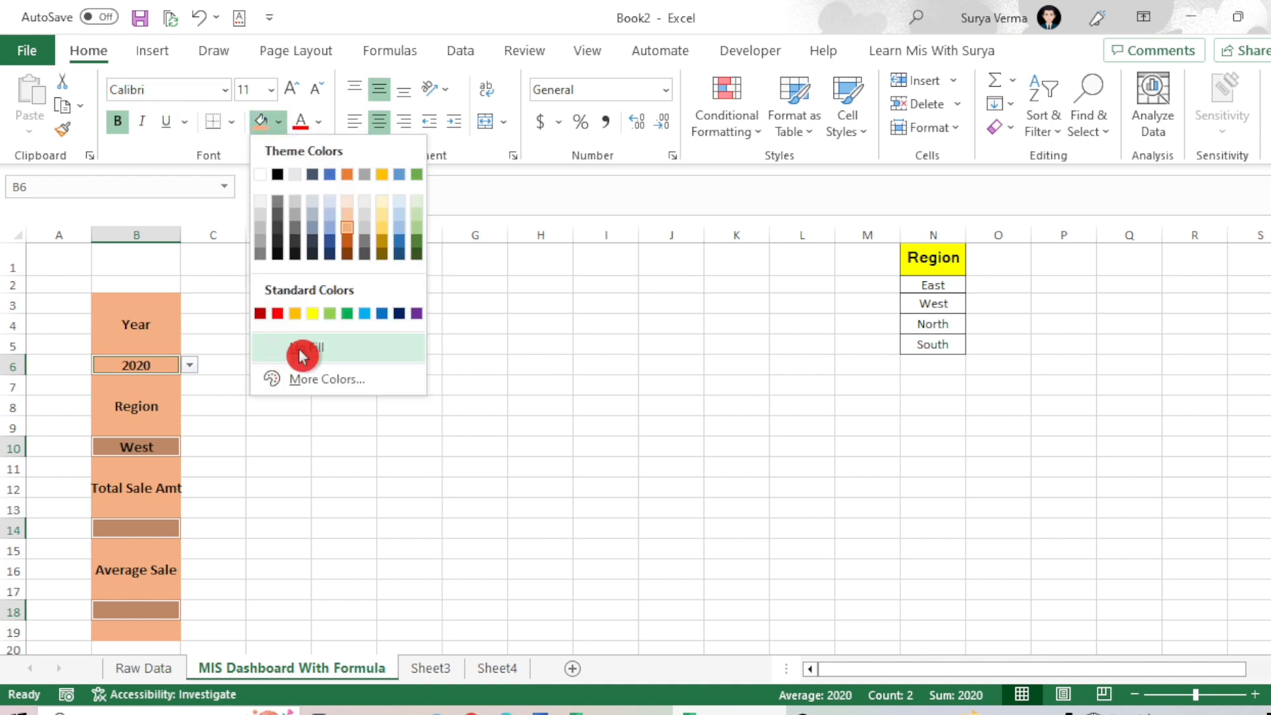
pyautogui.click(315, 318)
pyautogui.click(289, 398)
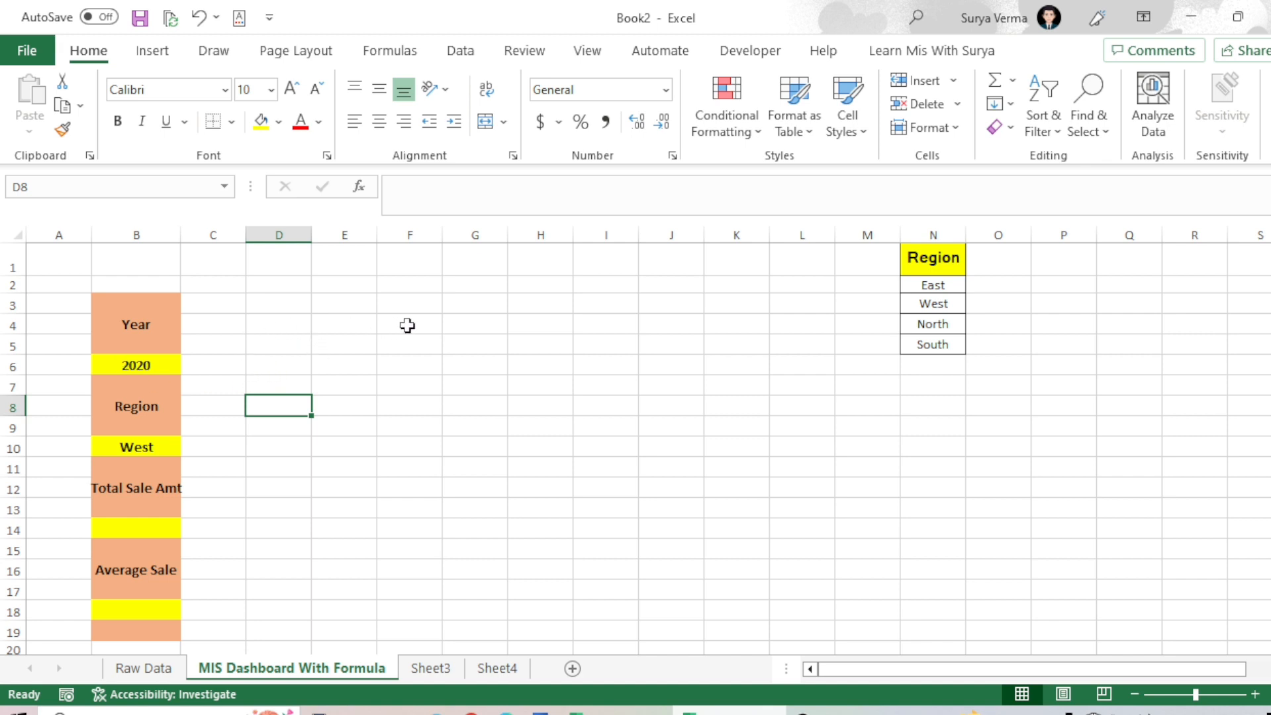
# Switch to the SLICER Chart PVT MIS Report Format workbook, unhide the columns between A and F on the MIS sheet, and examine the monthly helper table
pyautogui.hotkey('alt', 'Tab')
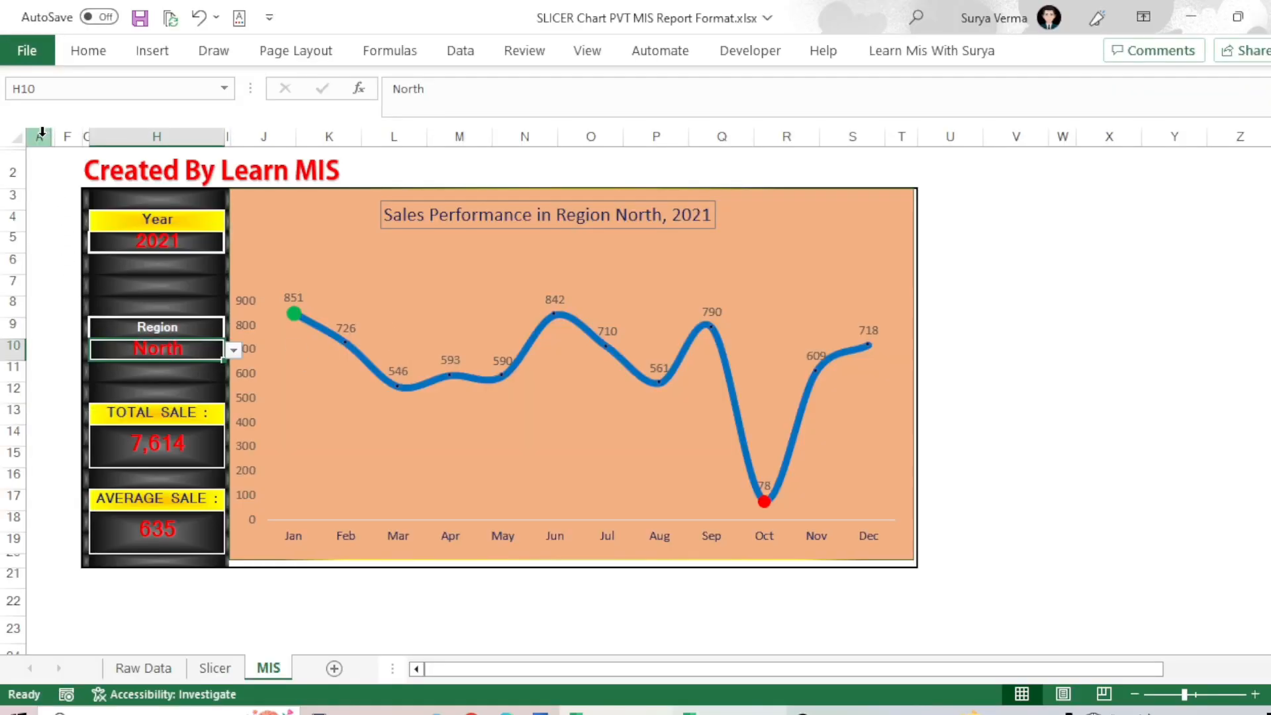
pyautogui.moveTo(40, 136); pyautogui.dragTo(73, 135)
pyautogui.rightClick(73, 136)
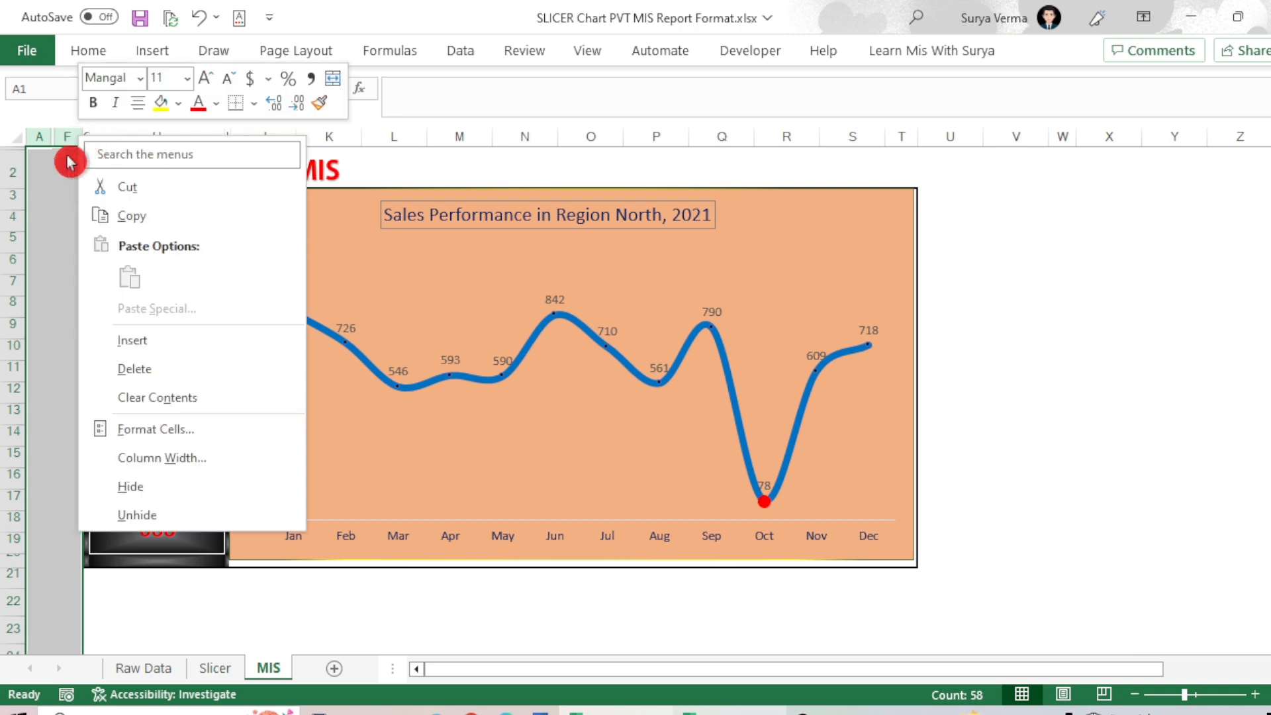
pyautogui.click(157, 518)
pyautogui.click(167, 368)
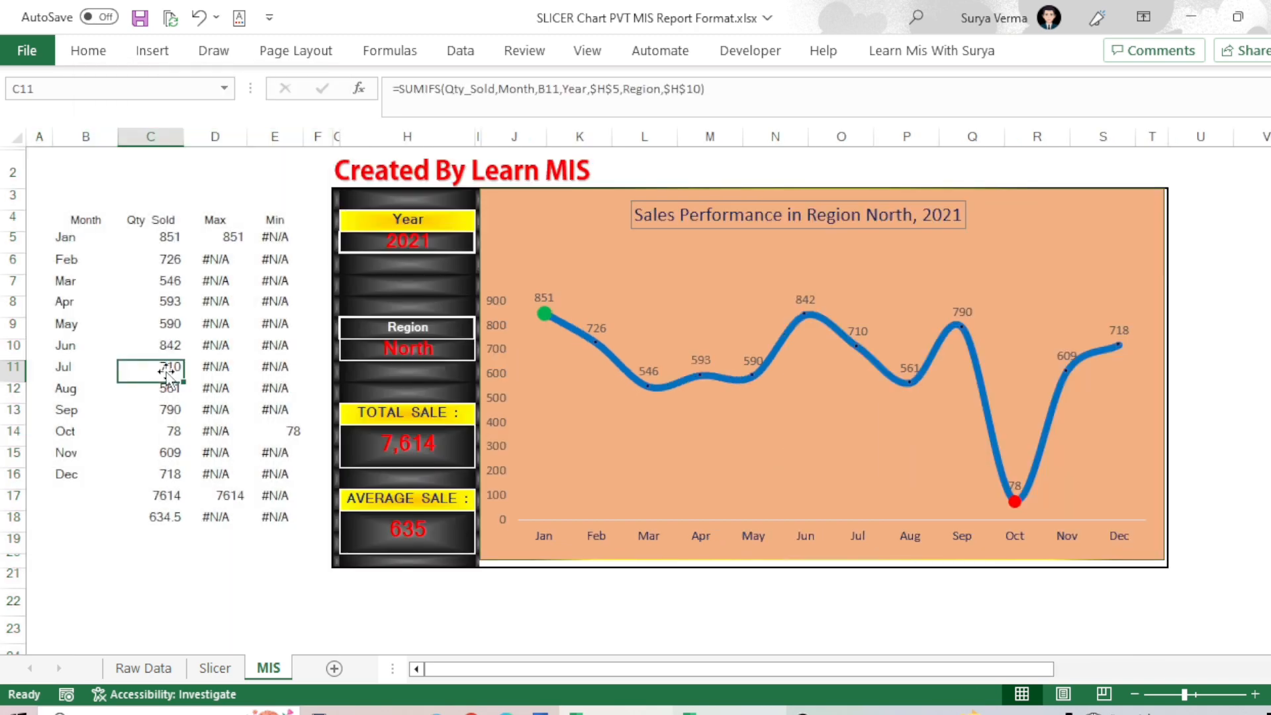
pyautogui.moveTo(80, 219); pyautogui.dragTo(285, 472)
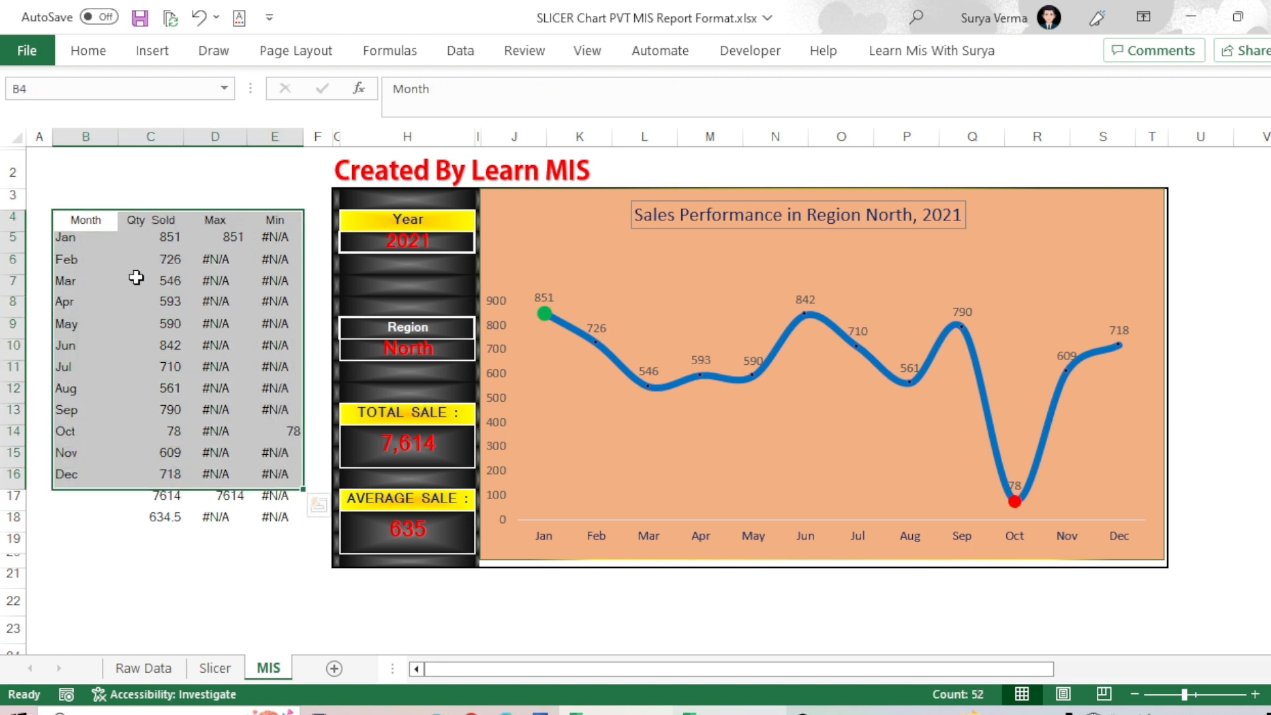
pyautogui.click(85, 265)
pyautogui.moveTo(75, 219); pyautogui.dragTo(56, 472)
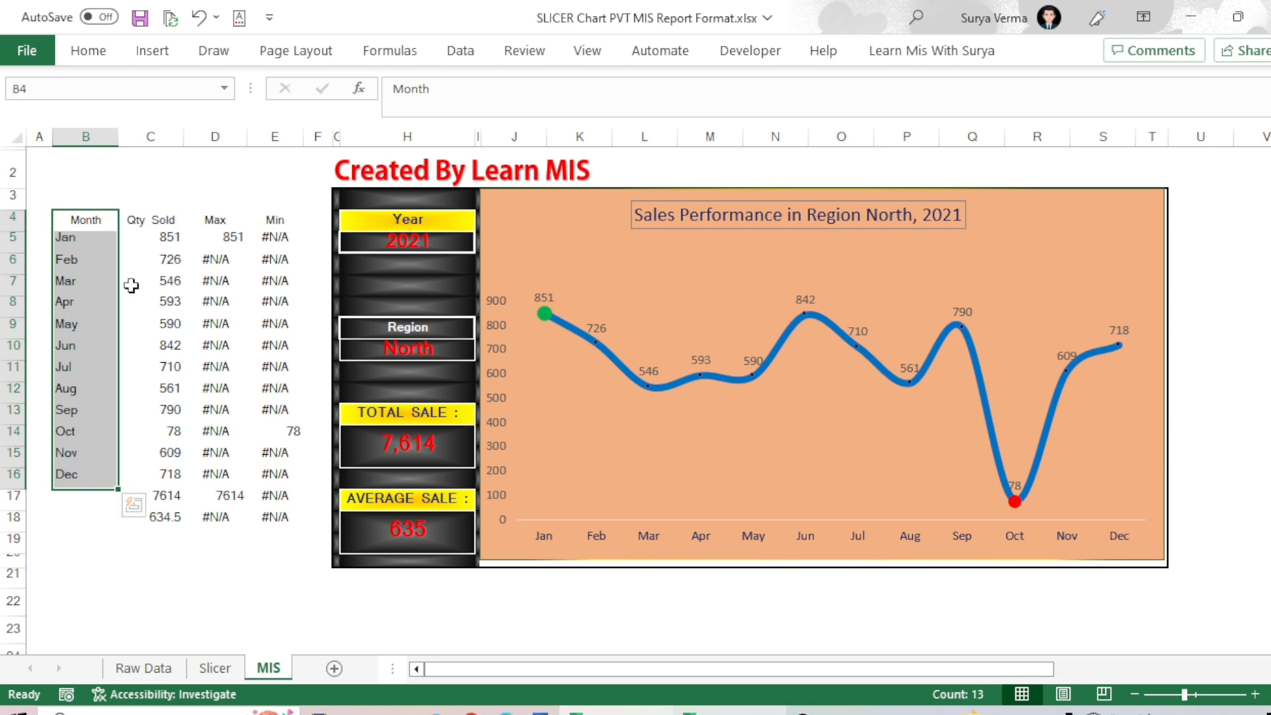
pyautogui.click(154, 218)
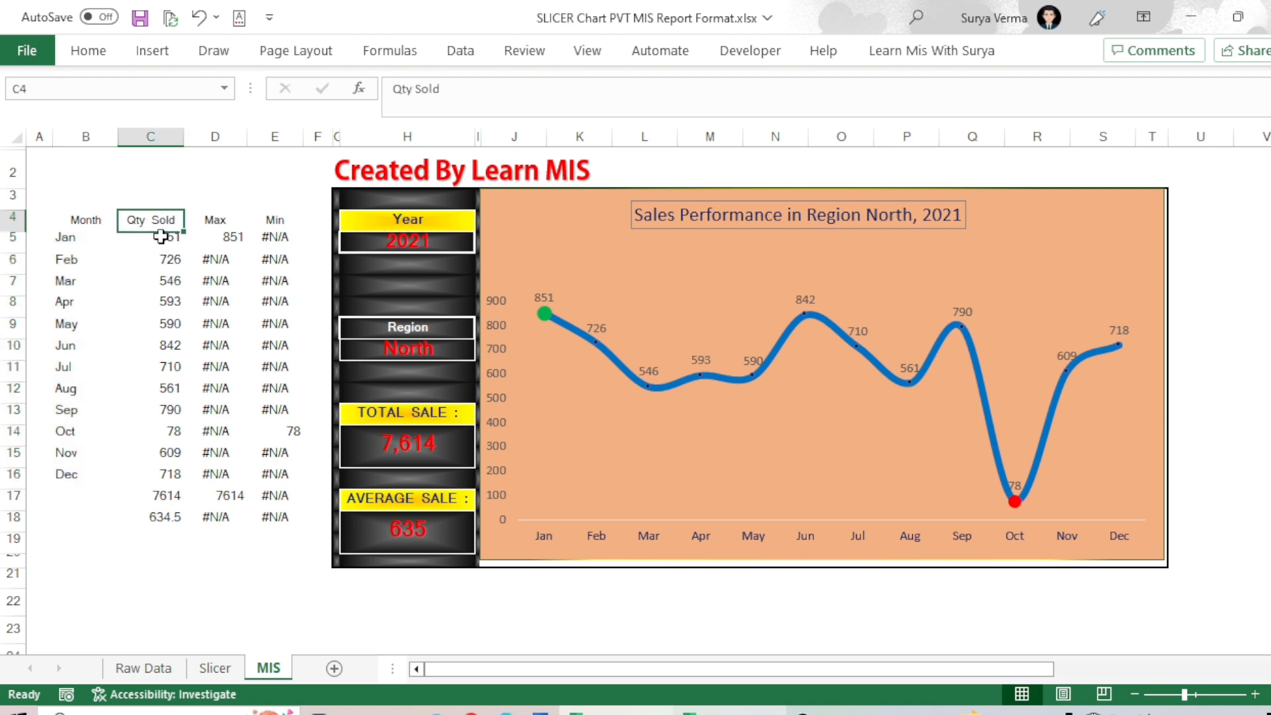
pyautogui.click(161, 237)
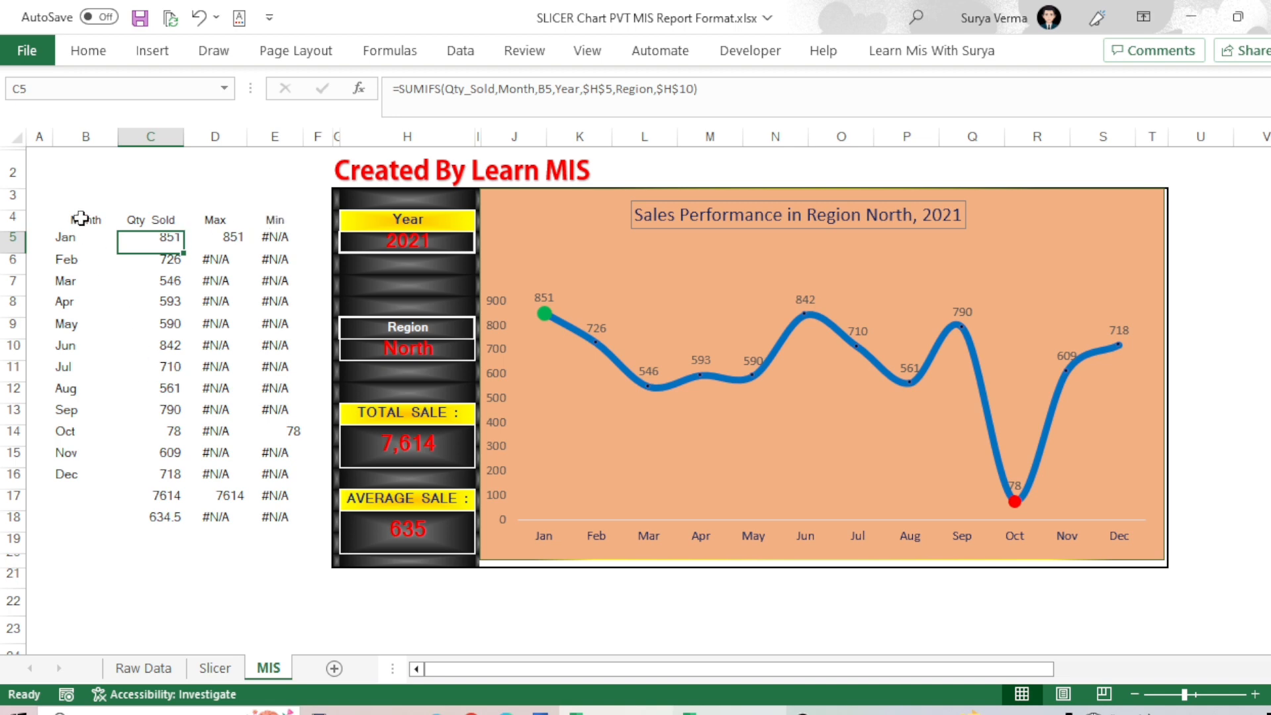
# Copy the Month list with its header from B4:B16 to cell E4 of the dashboard sheet in Book2
pyautogui.moveTo(81, 218); pyautogui.dragTo(82, 472)
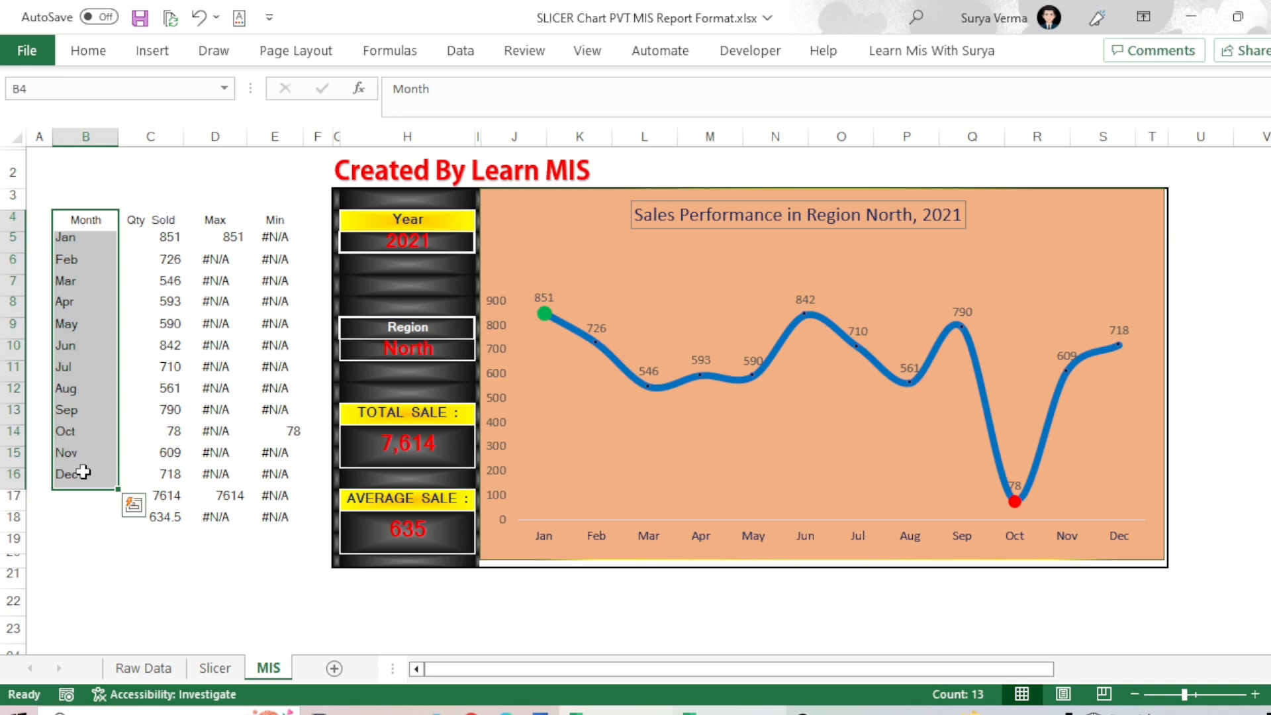
pyautogui.hotkey('ctrl', 'c')
pyautogui.hotkey('alt', 'Tab')
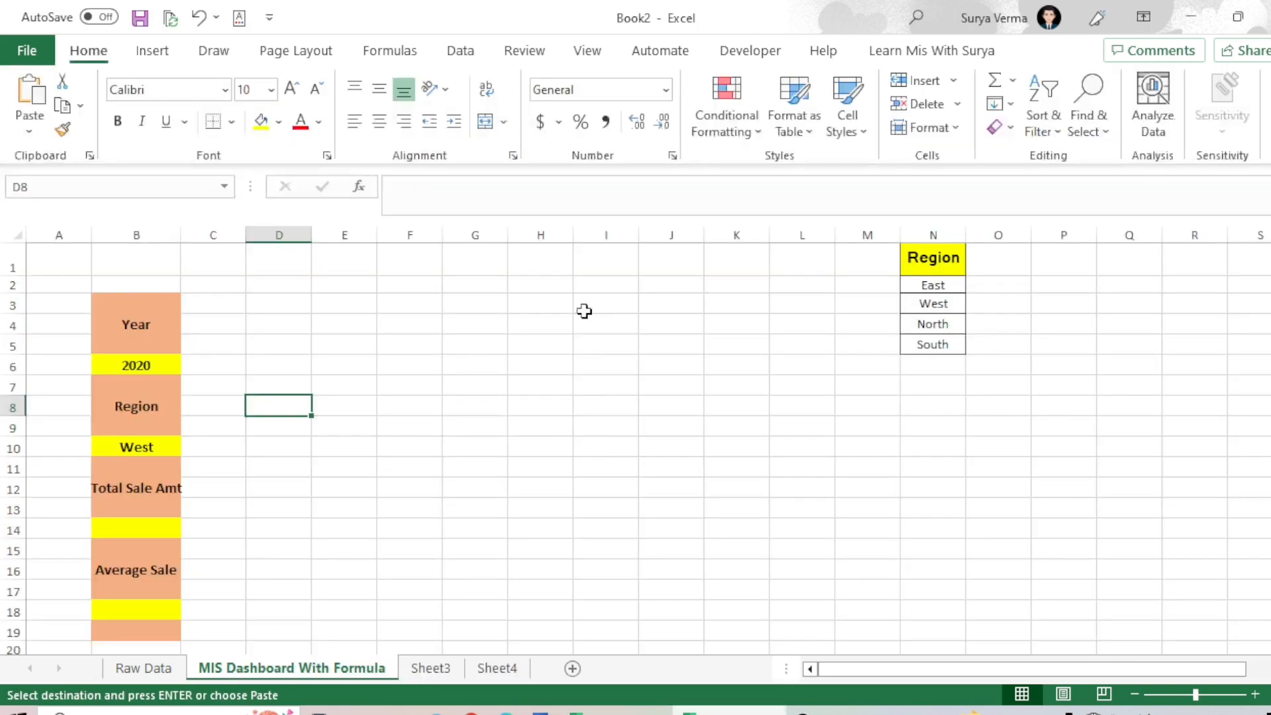
pyautogui.click(339, 306)
pyautogui.hotkey('ctrl', 'v')
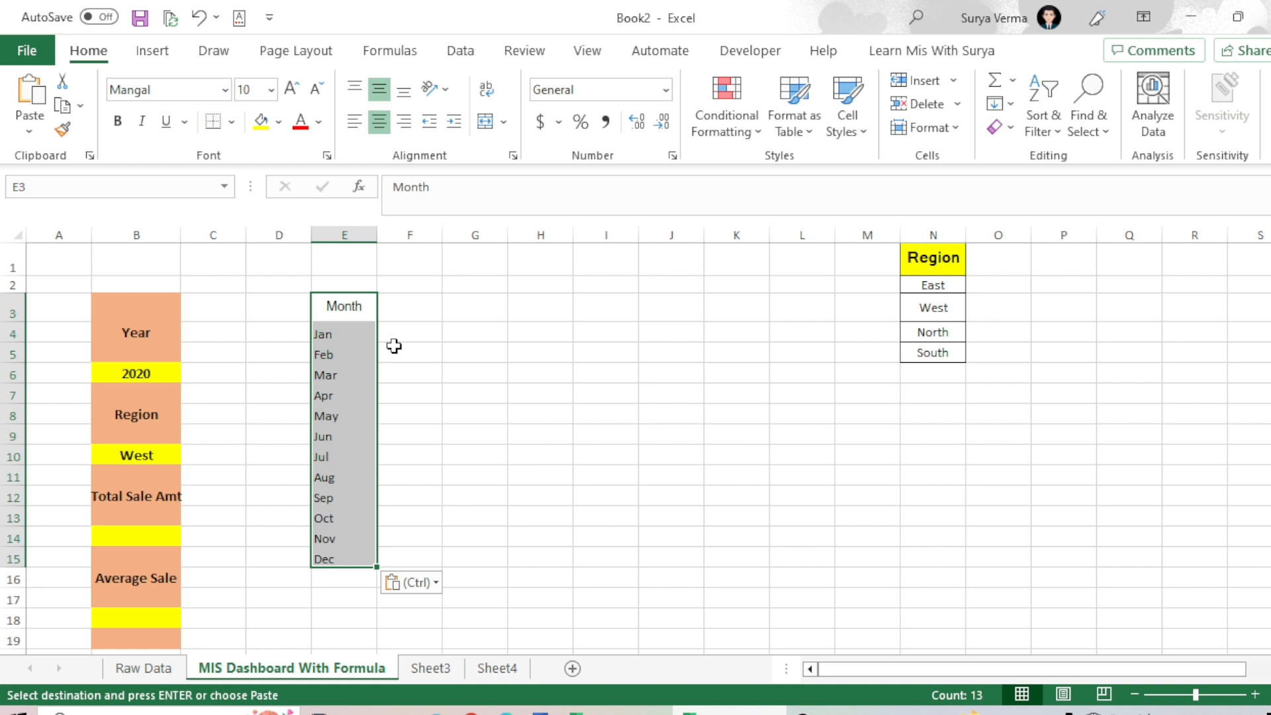
pyautogui.click(348, 329)
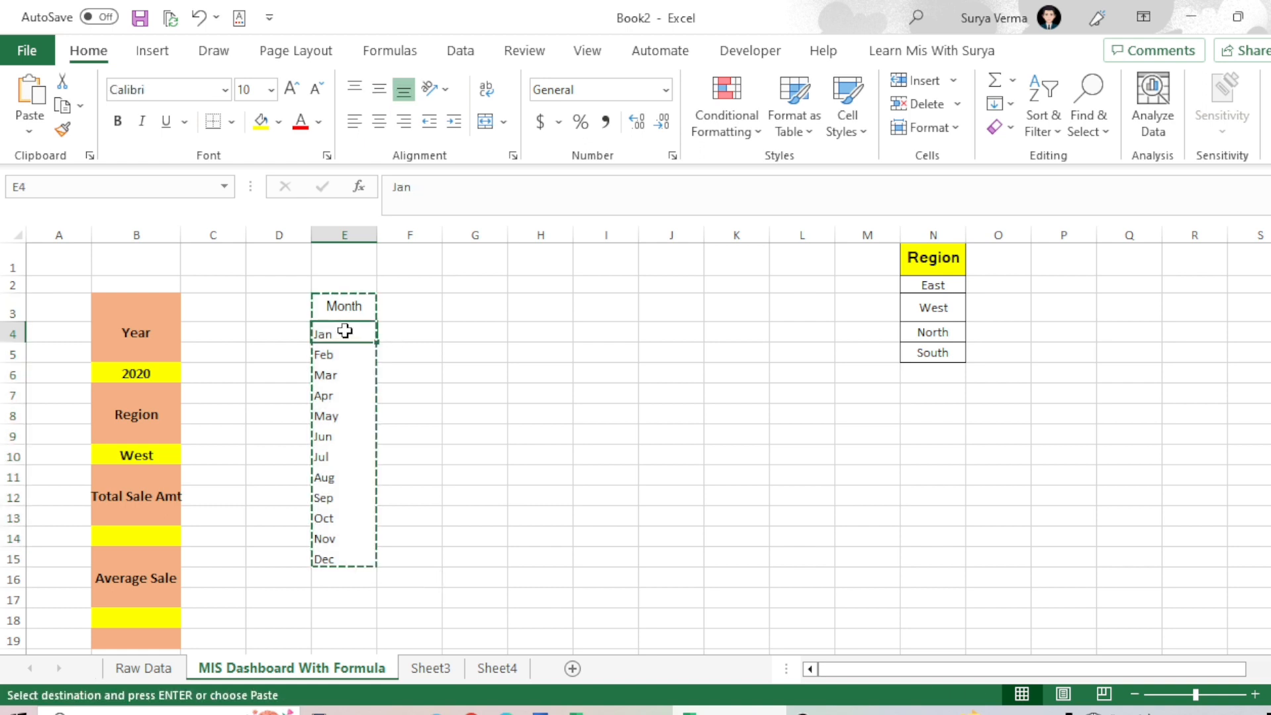
pyautogui.press('Return')
pyautogui.click(420, 319)
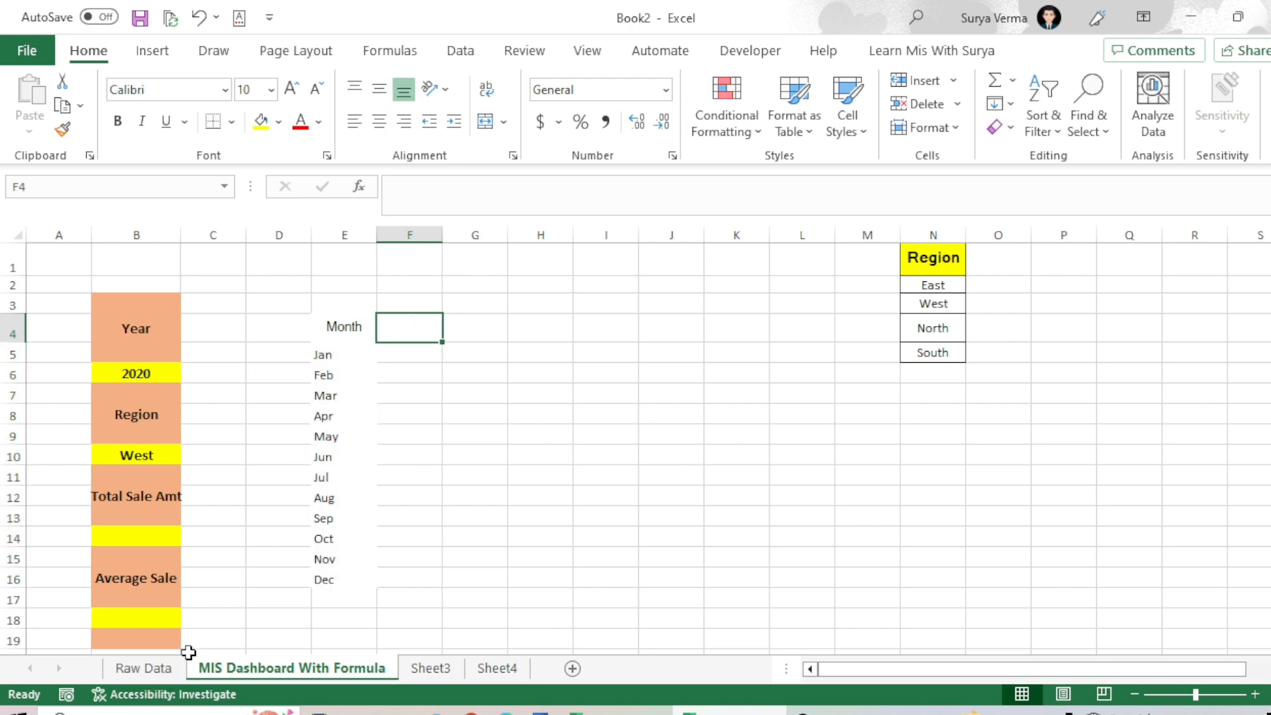
# Turn off the filter on the Raw Data sheet's header row
pyautogui.click(141, 669)
pyautogui.click(272, 265)
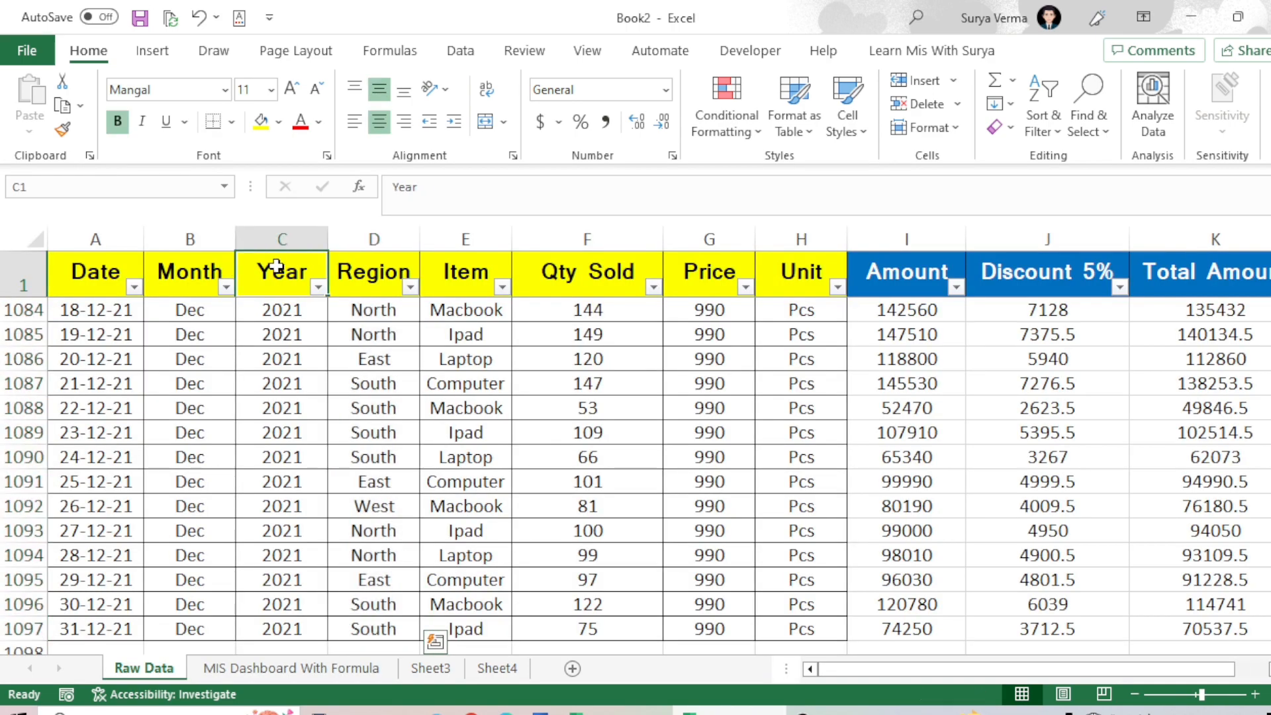
pyautogui.hotkey('ctrl', 'shift', 'l')
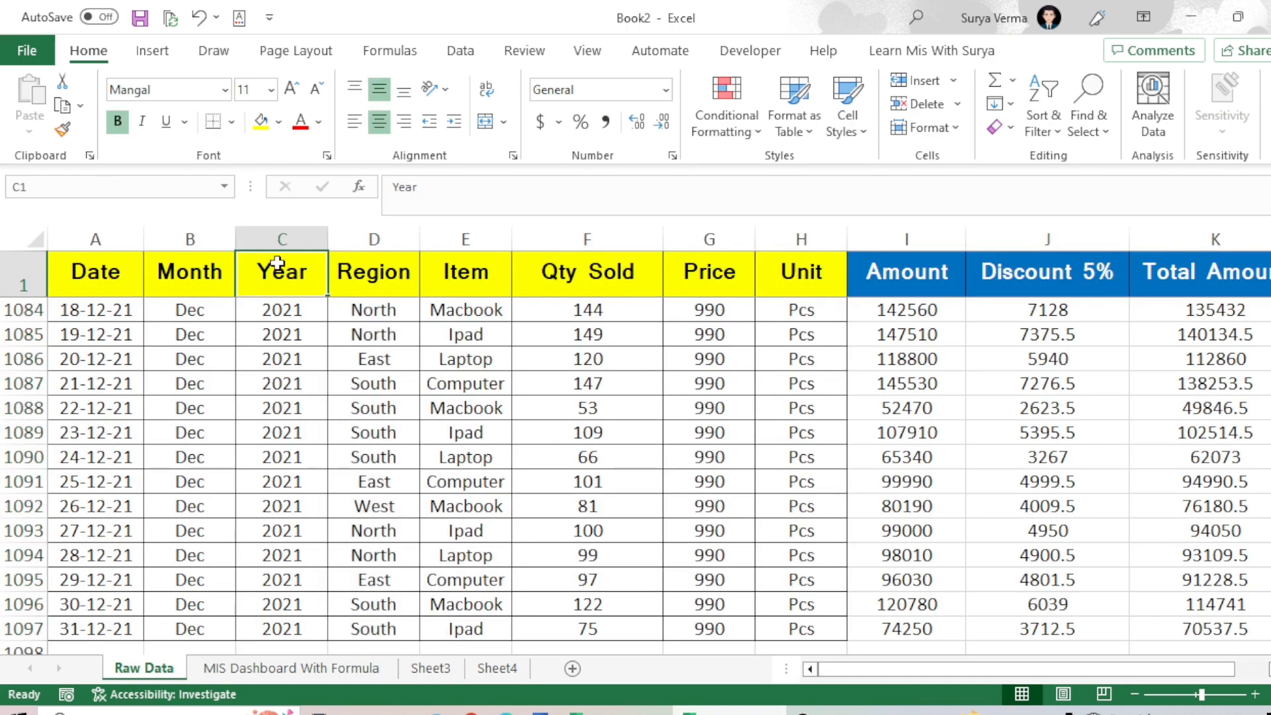
# Copy the Raw Data sheet's whole Month column to cell M1 of the dashboard sheet, and clear the Region list from column N
pyautogui.press('Left')
pyautogui.hotkey('ctrl', 'shift', 'Down')
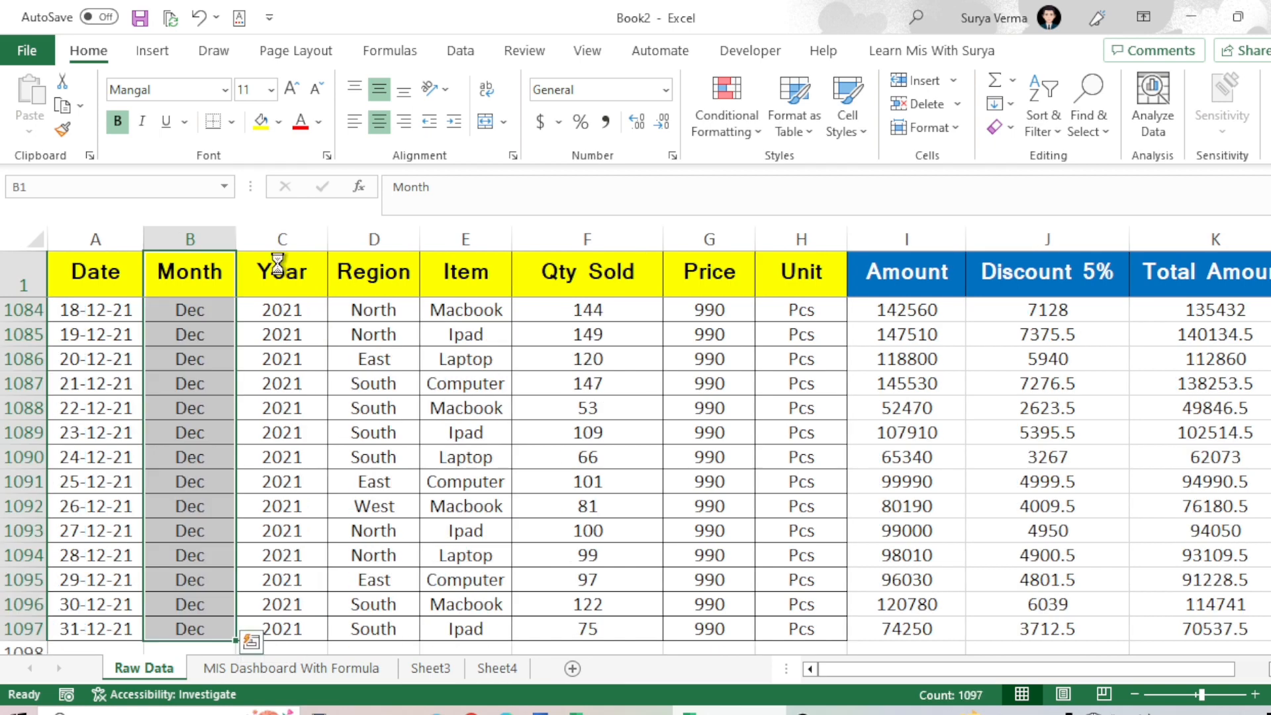
pyautogui.hotkey('ctrl', 'c')
pyautogui.press('Down')
pyautogui.hotkey('ctrl', 'pagedown')
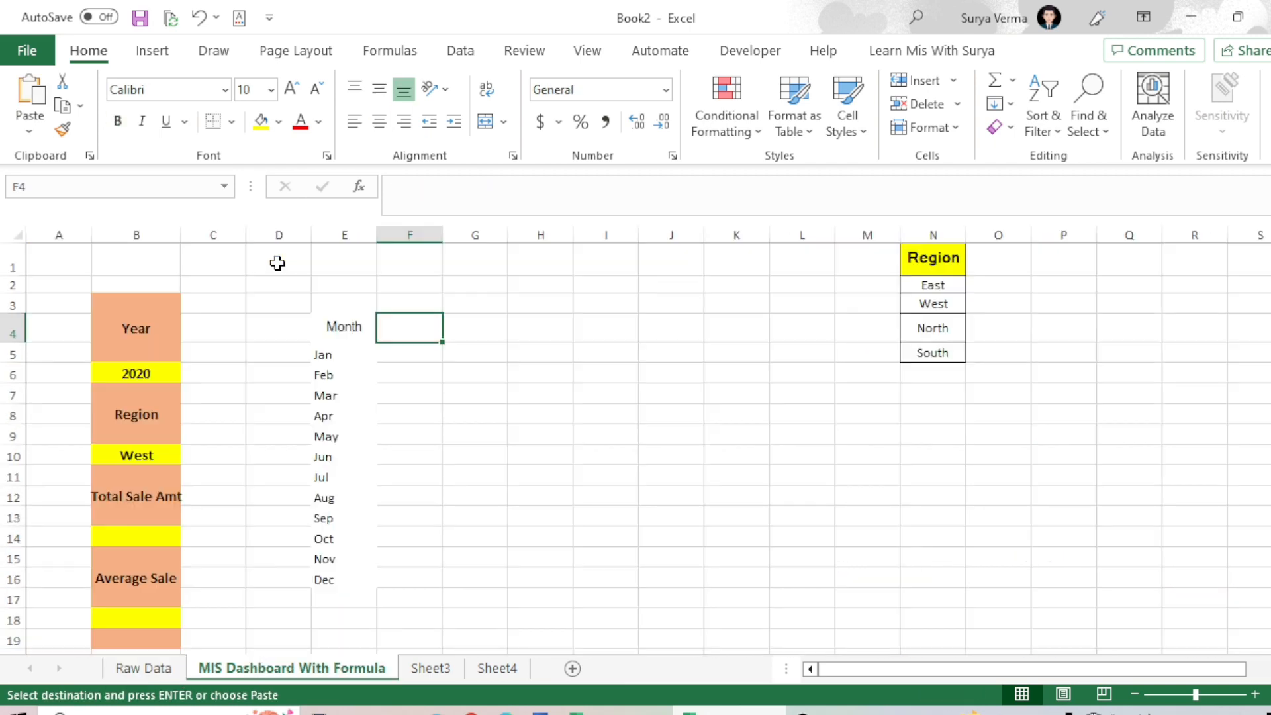
pyautogui.press('Up')
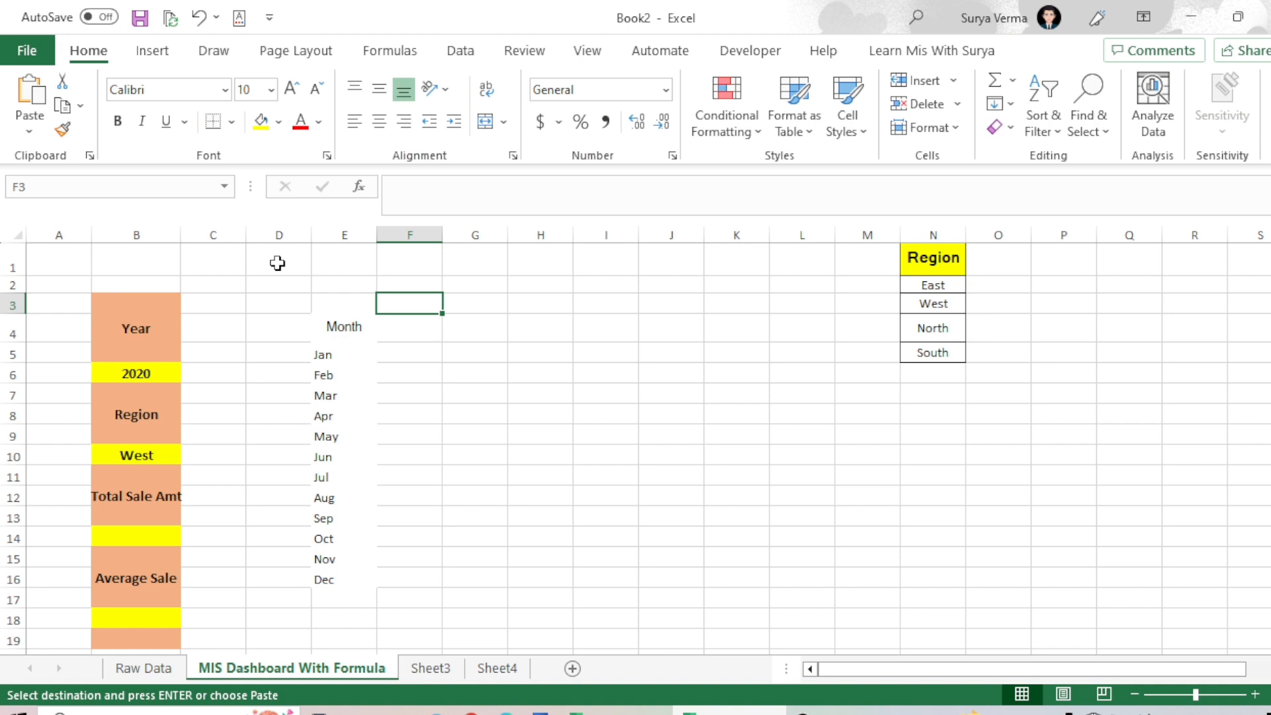
pyautogui.press('Right')
pyautogui.press('Right')
pyautogui.press('Right')
pyautogui.press('Right')
pyautogui.press('Right')
pyautogui.press('Right')
pyautogui.press('Right')
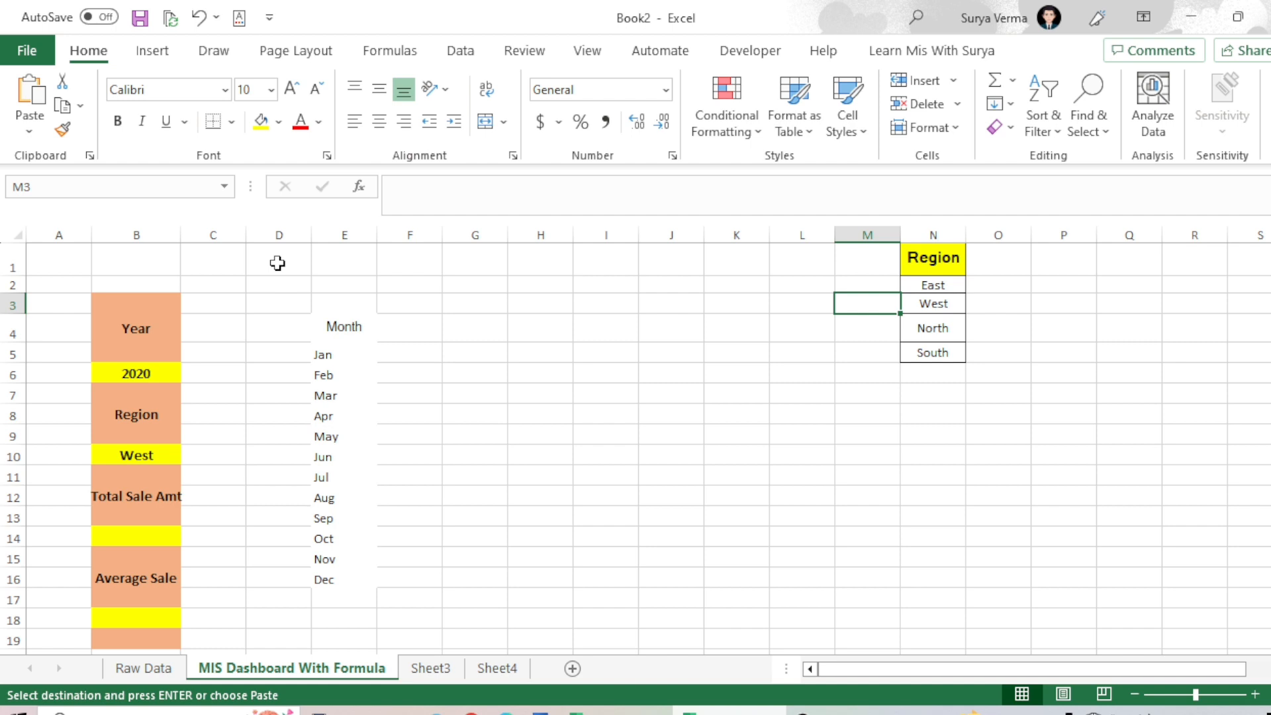
pyautogui.press('Up')
pyautogui.press('Up')
pyautogui.press('Right')
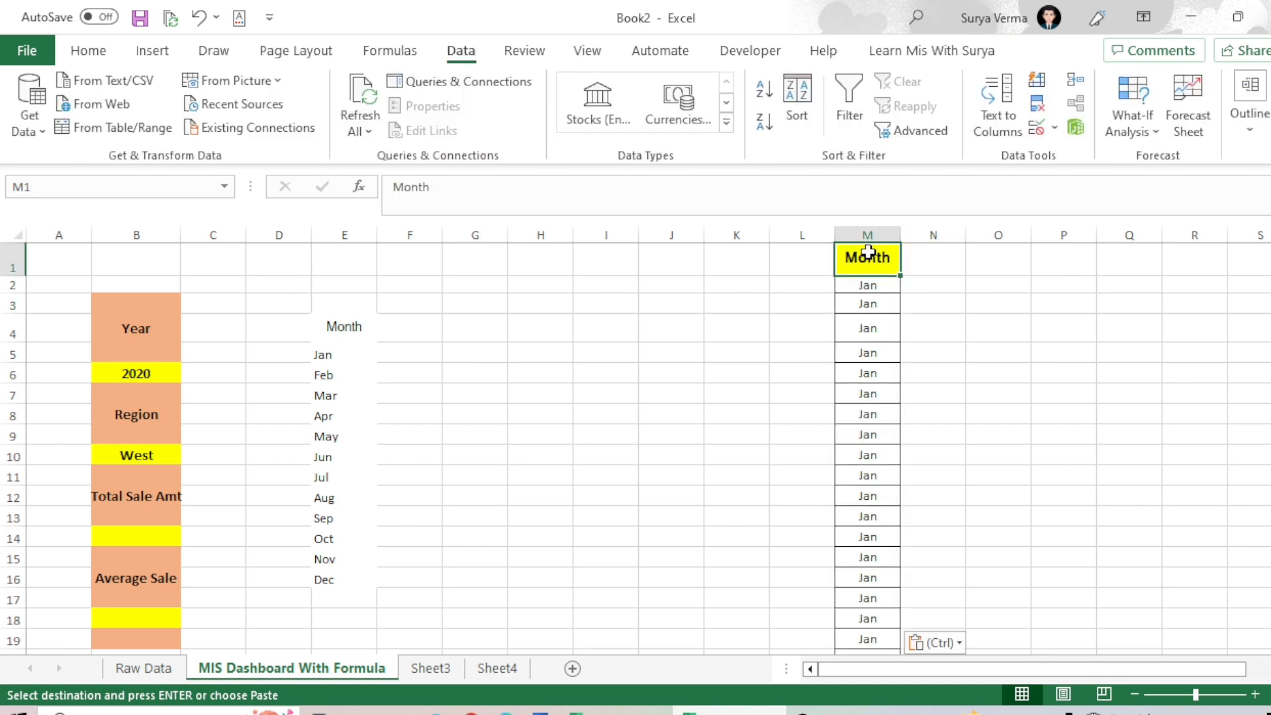
# Remove the duplicate values from the copied Month column in column M, treating its first row as the header
pyautogui.hotkey('ctrl', 'shift', 'Down')
pyautogui.hotkey('alt', 'a')
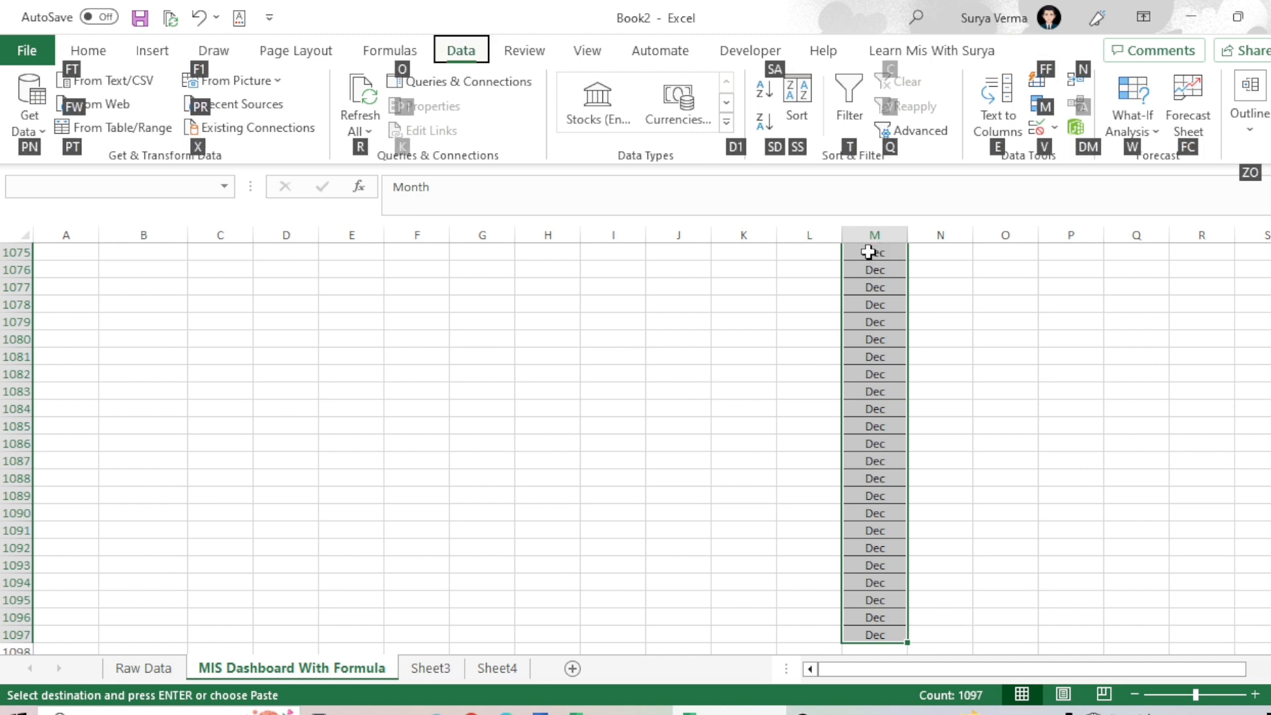
pyautogui.press('m')
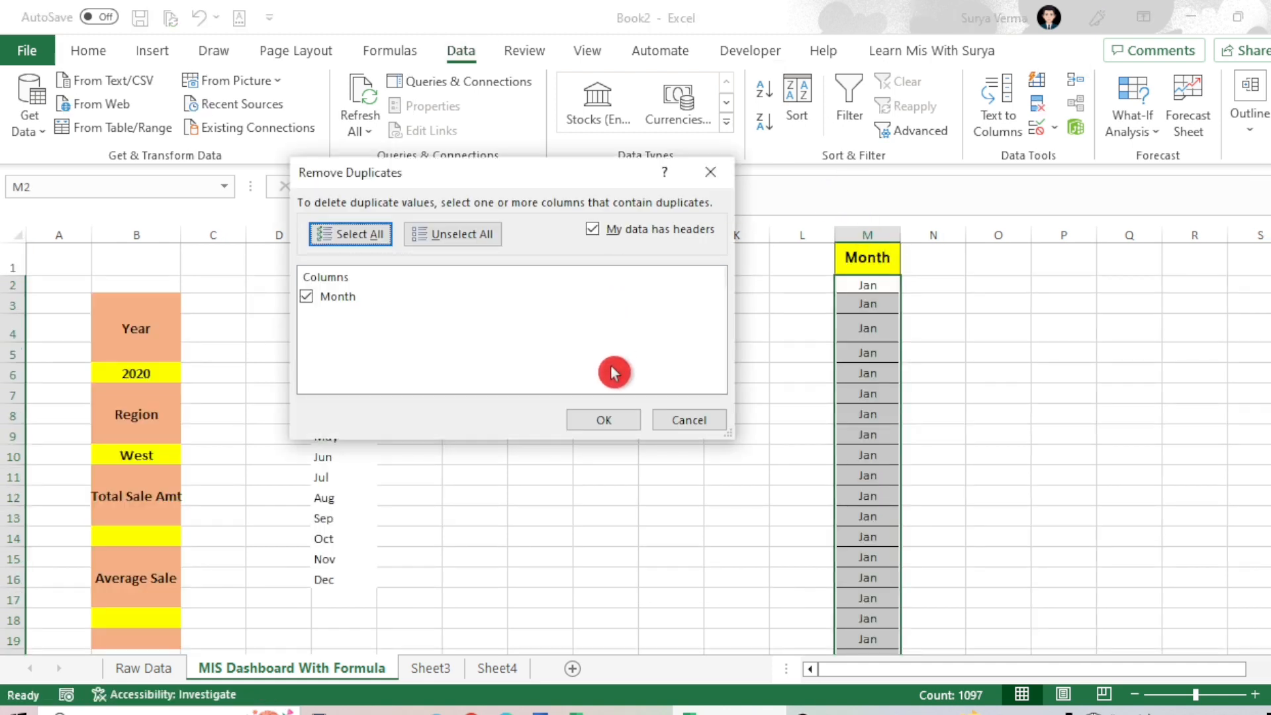
pyautogui.click(612, 420)
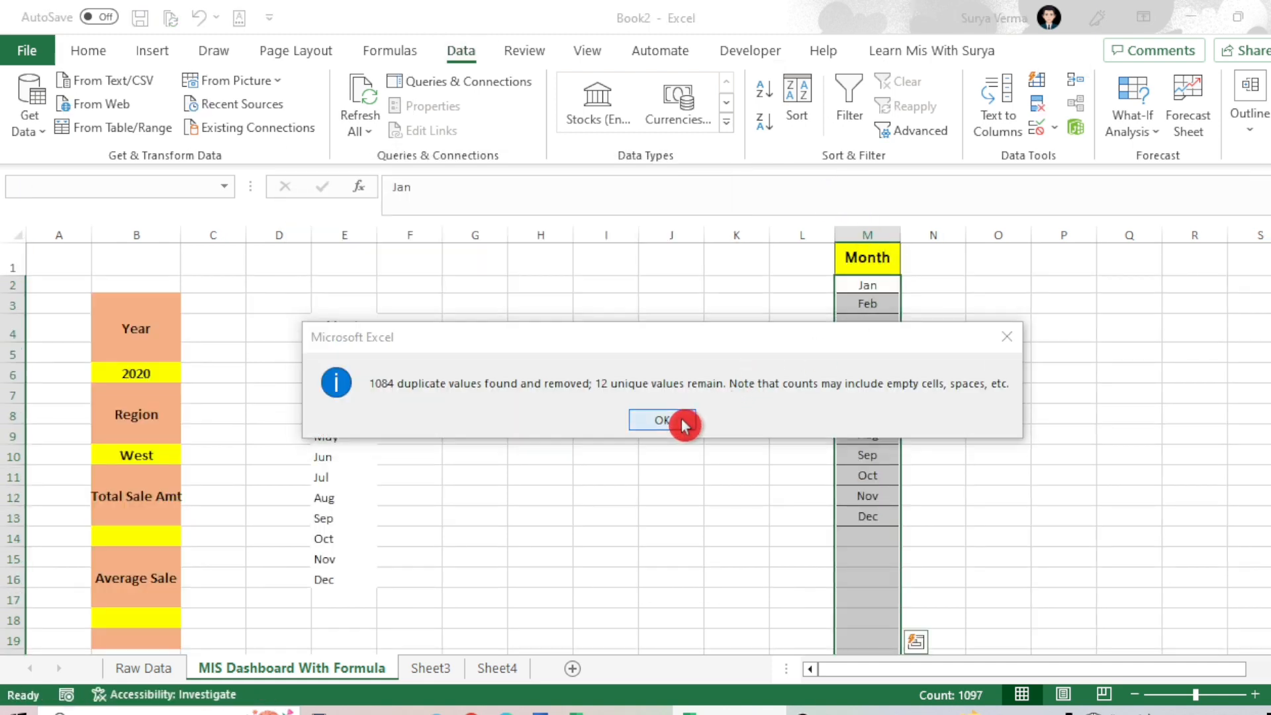
pyautogui.click(684, 421)
pyautogui.click(855, 259)
pyautogui.moveTo(863, 283); pyautogui.dragTo(865, 516)
pyautogui.click(867, 516)
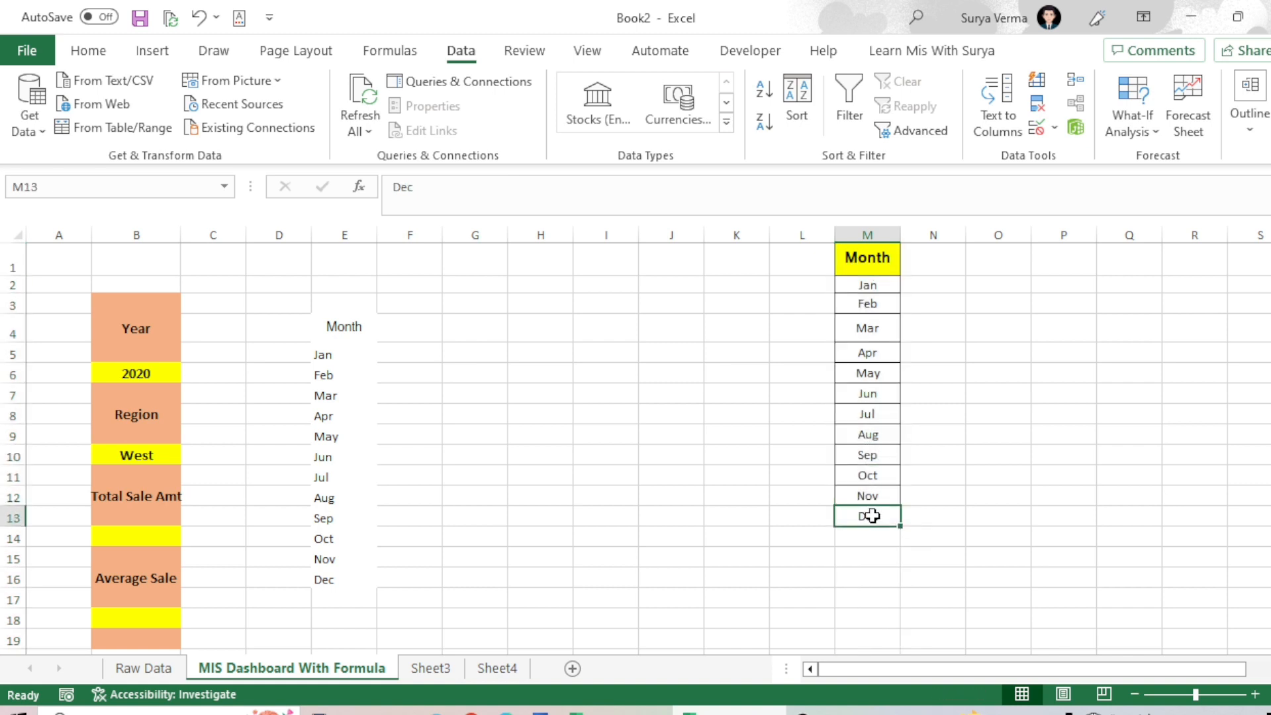
# Copy the Month list with its header from M1:M13 and paste it over the existing month list at E4
pyautogui.click(332, 323)
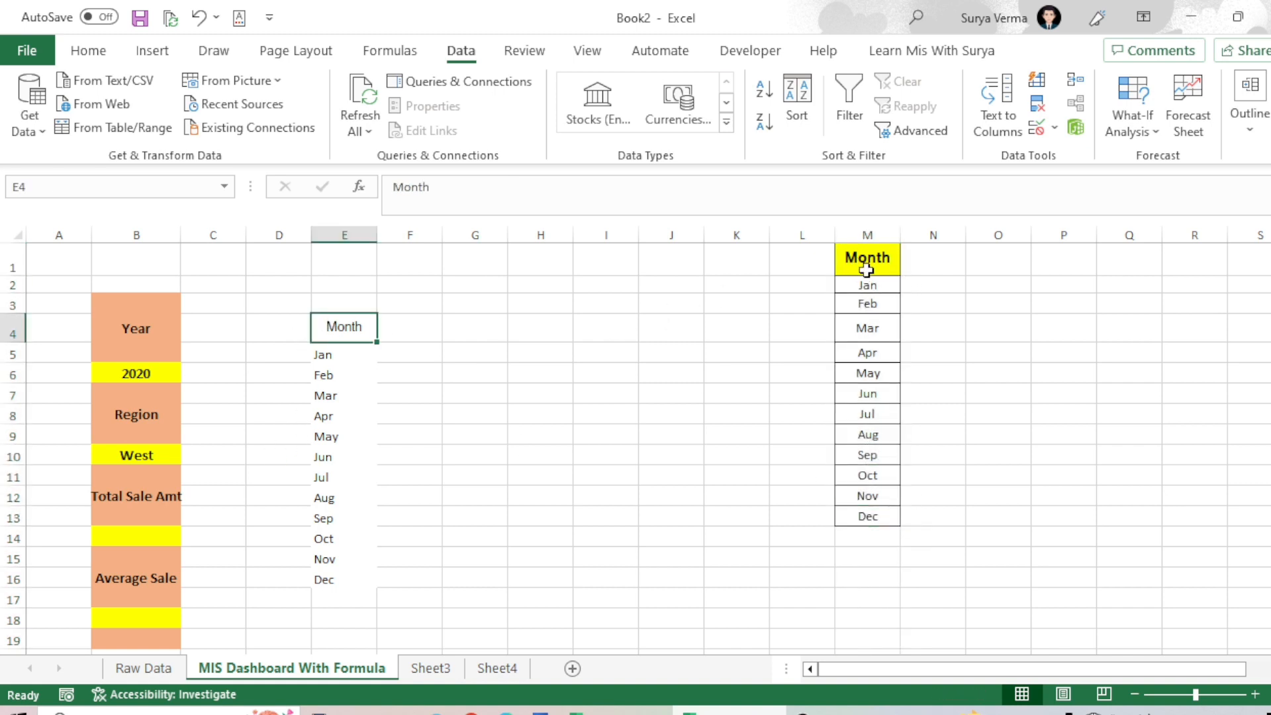
pyautogui.moveTo(871, 260); pyautogui.dragTo(874, 517)
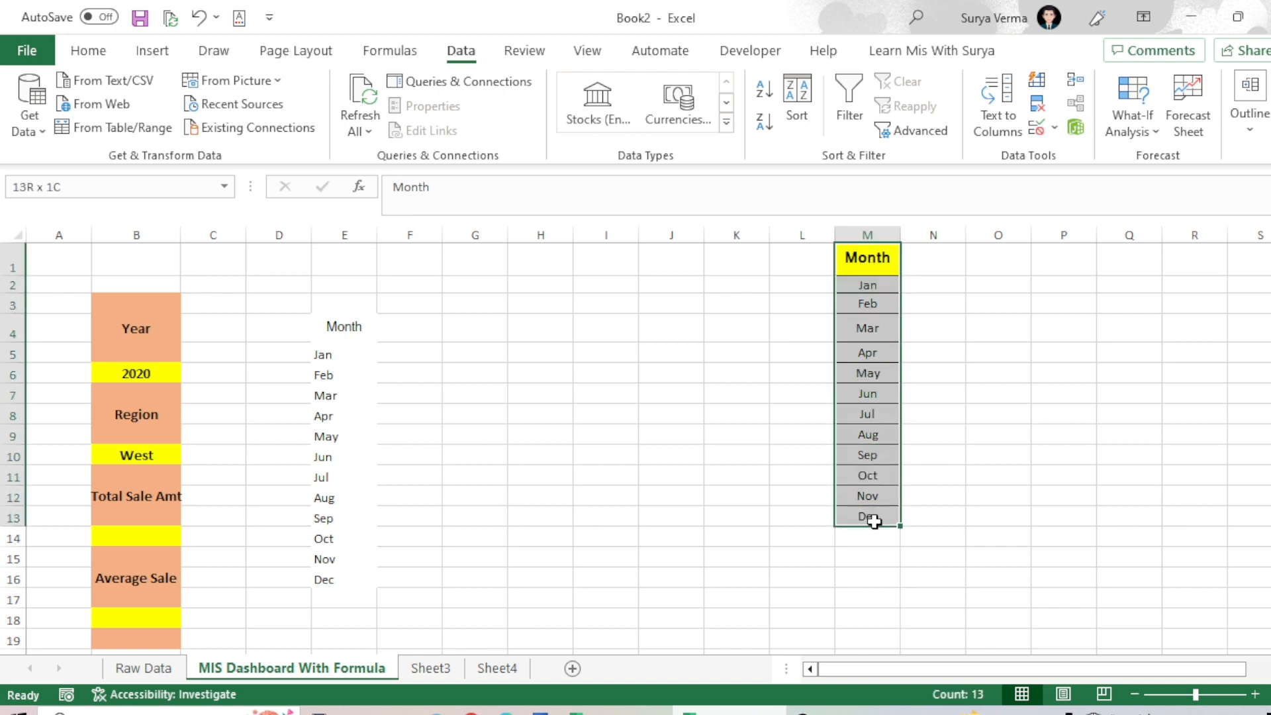
pyautogui.hotkey('ctrl', 'c')
pyautogui.click(316, 329)
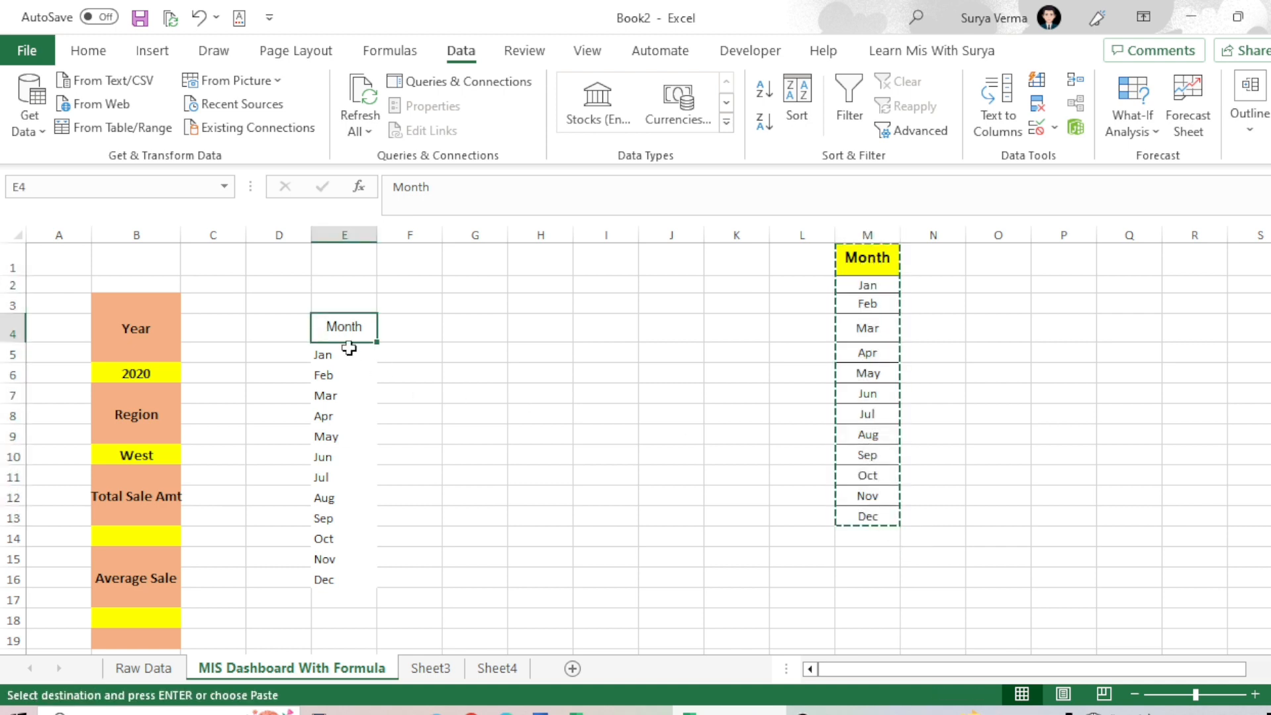
pyautogui.hotkey('ctrl', 'v')
pyautogui.click(553, 375)
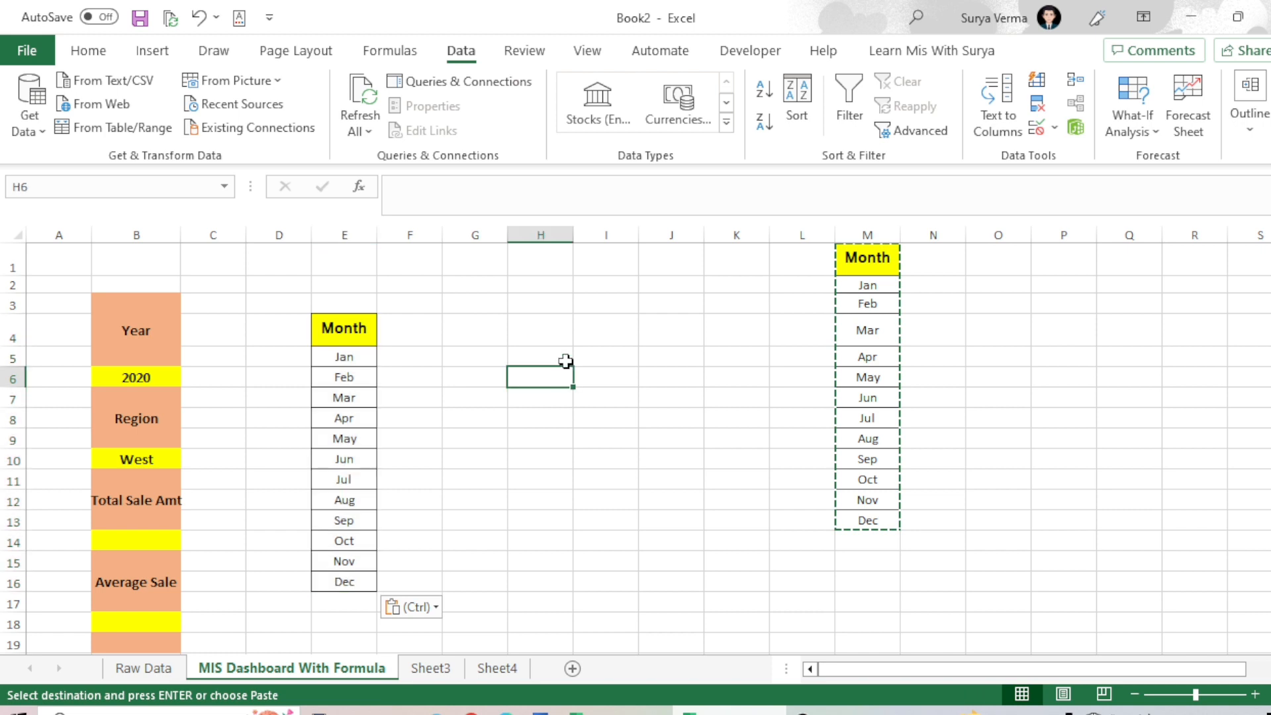
# Delete the helper column M holding the extra Month list from the dashboard sheet
pyautogui.press('Escape')
pyautogui.click(858, 232)
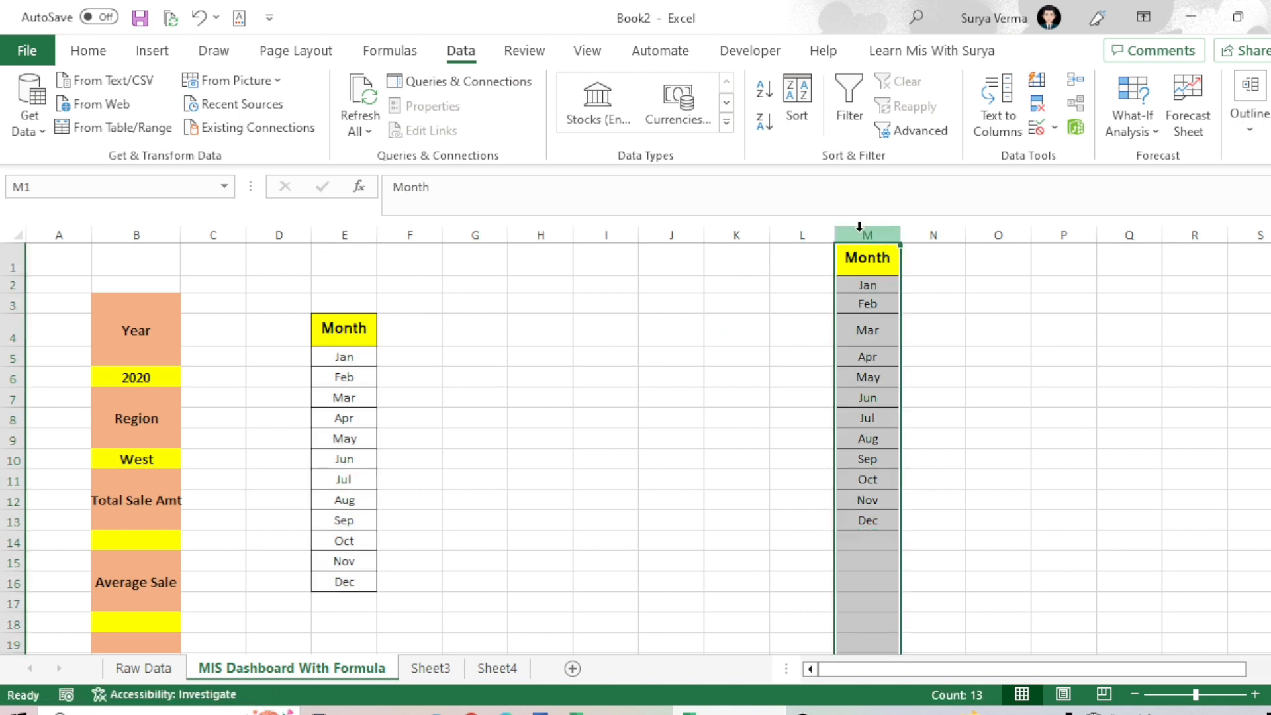
pyautogui.hotkey('ctrl', '-')
# Copy the Qty Sold, Max and Min headers from the MIS sheet of the SLICER Chart workbook and paste them at F4 beside Month
pyautogui.click(405, 324)
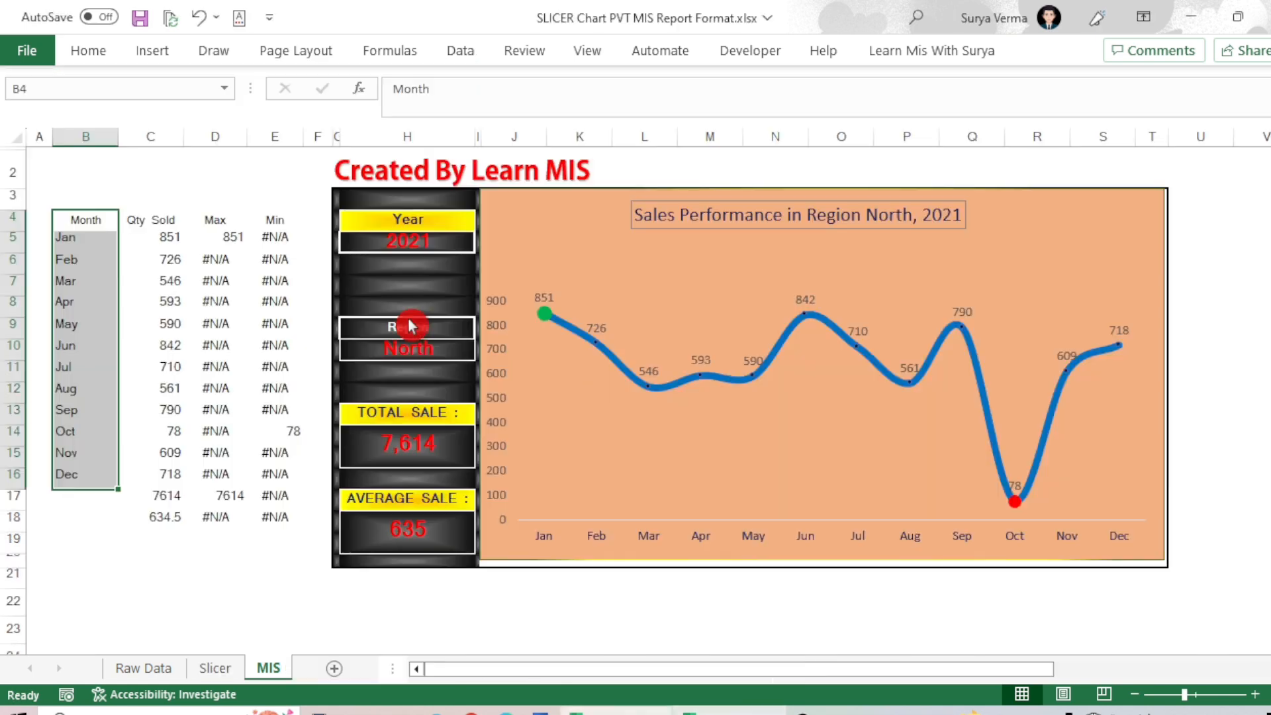
pyautogui.moveTo(147, 220); pyautogui.dragTo(258, 211)
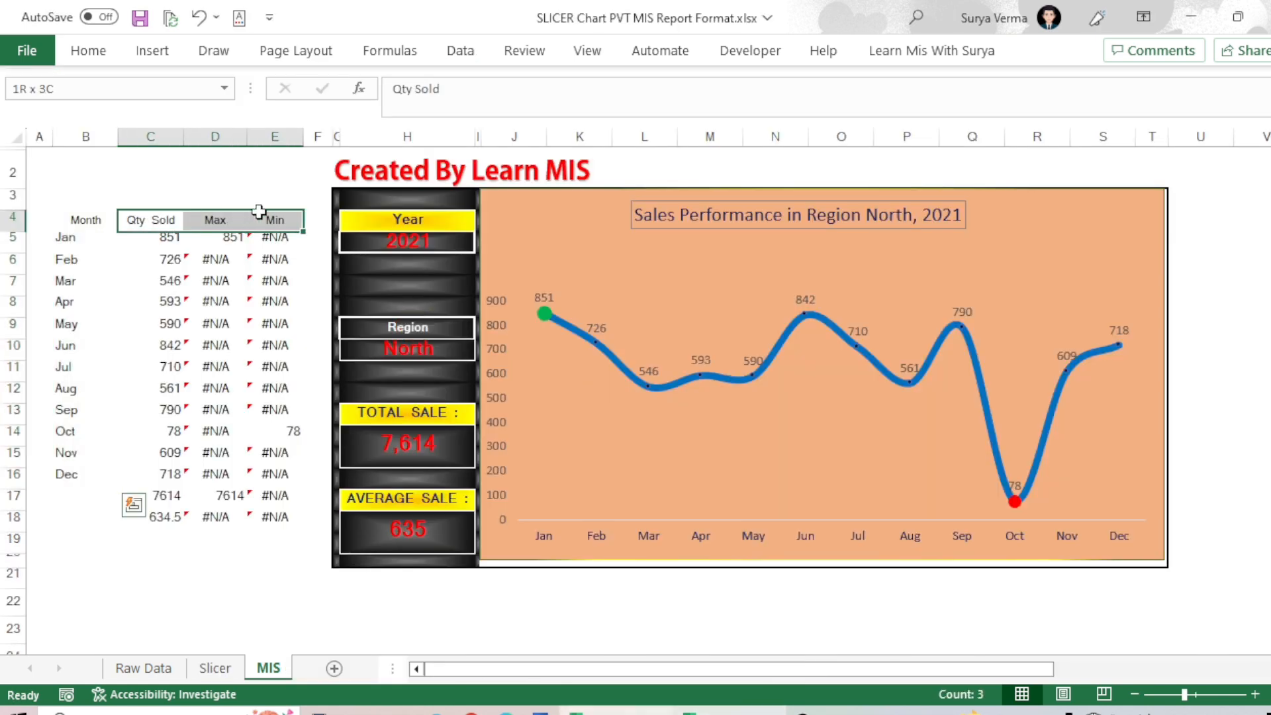
pyautogui.hotkey('ctrl', 'c')
pyautogui.hotkey('alt', 'Tab')
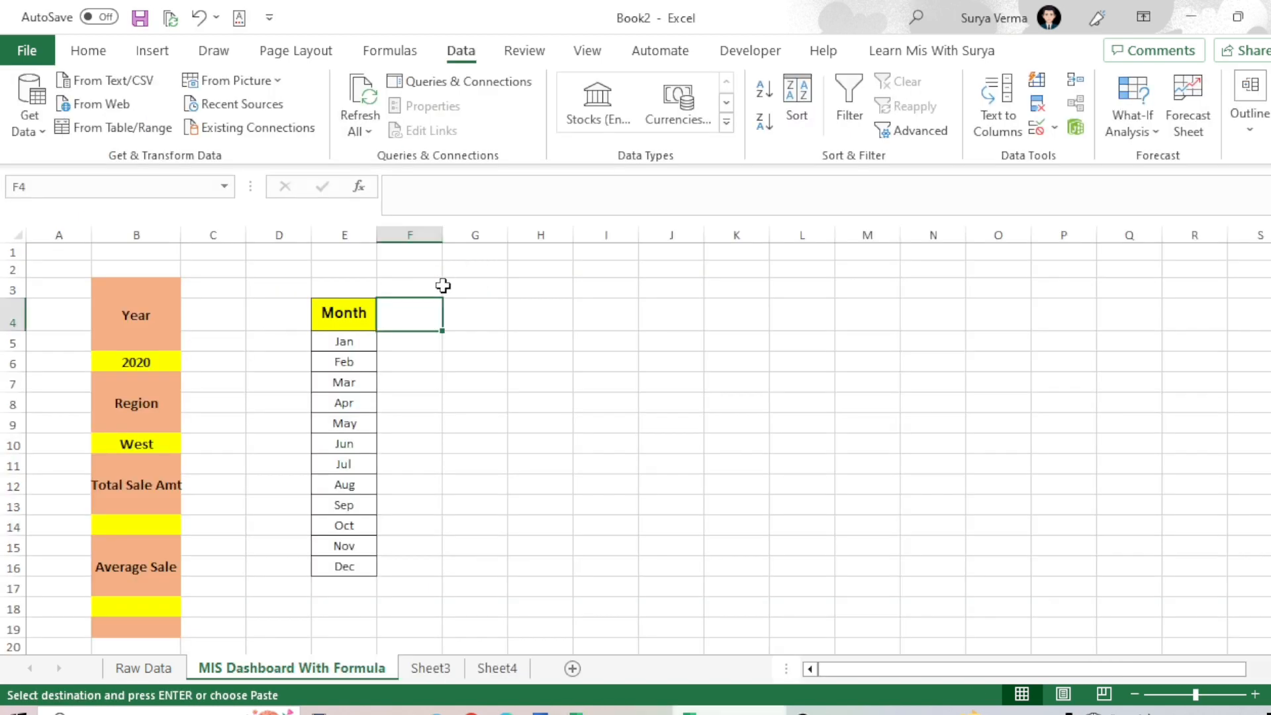
pyautogui.rightClick(443, 286)
pyautogui.press('Escape')
pyautogui.hotkey('ctrl', 'v')
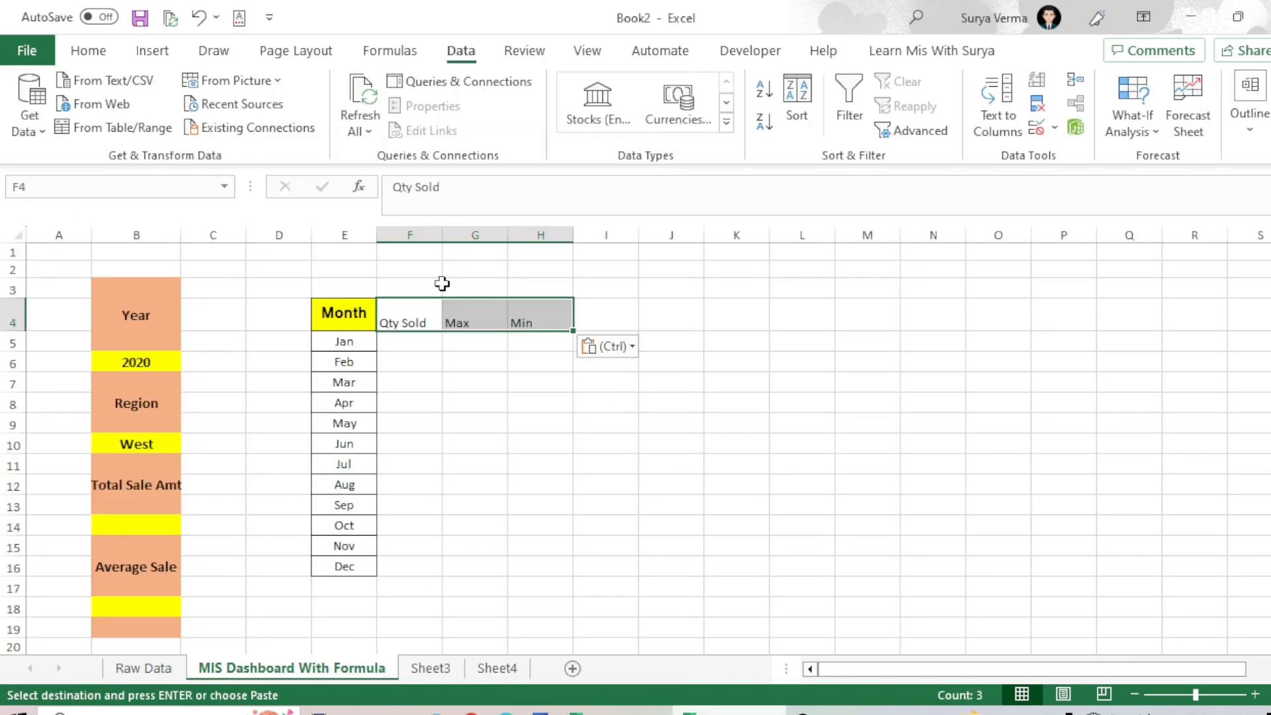
# Center the Qty Sold, Max and Min headers in F4:H4 horizontally and vertically
pyautogui.click(78, 56)
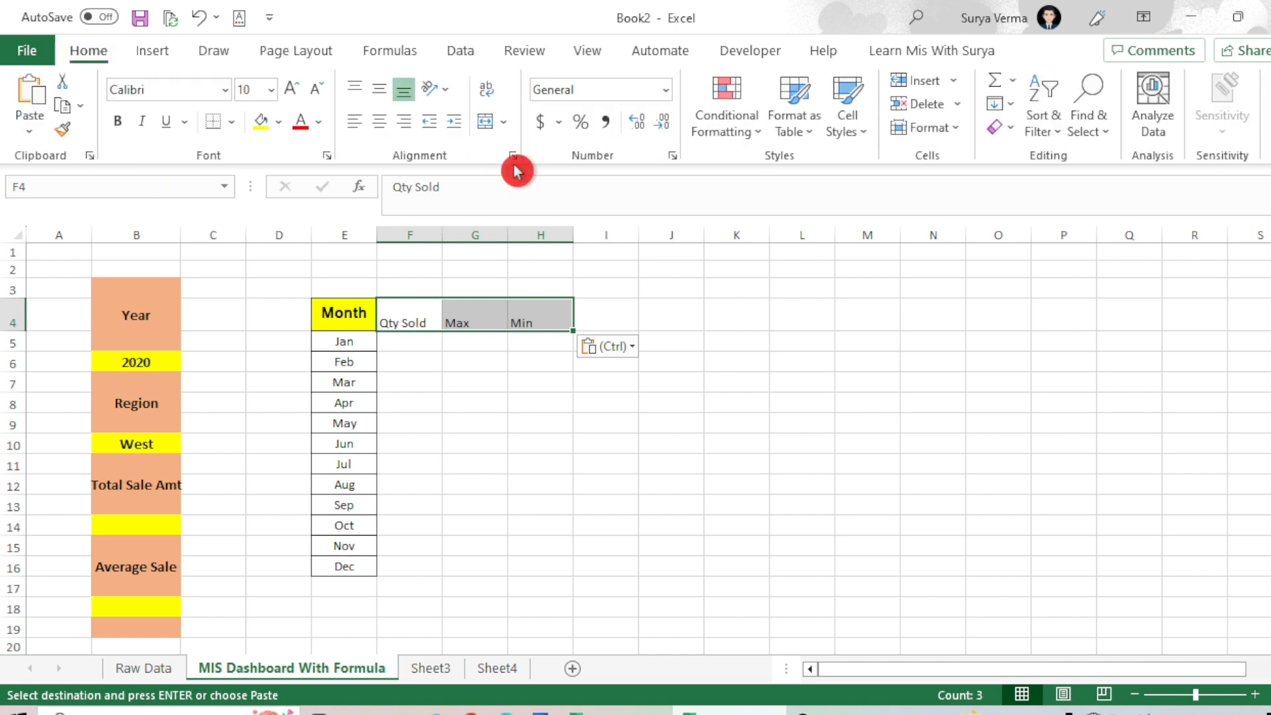
pyautogui.click(396, 126)
pyautogui.click(380, 90)
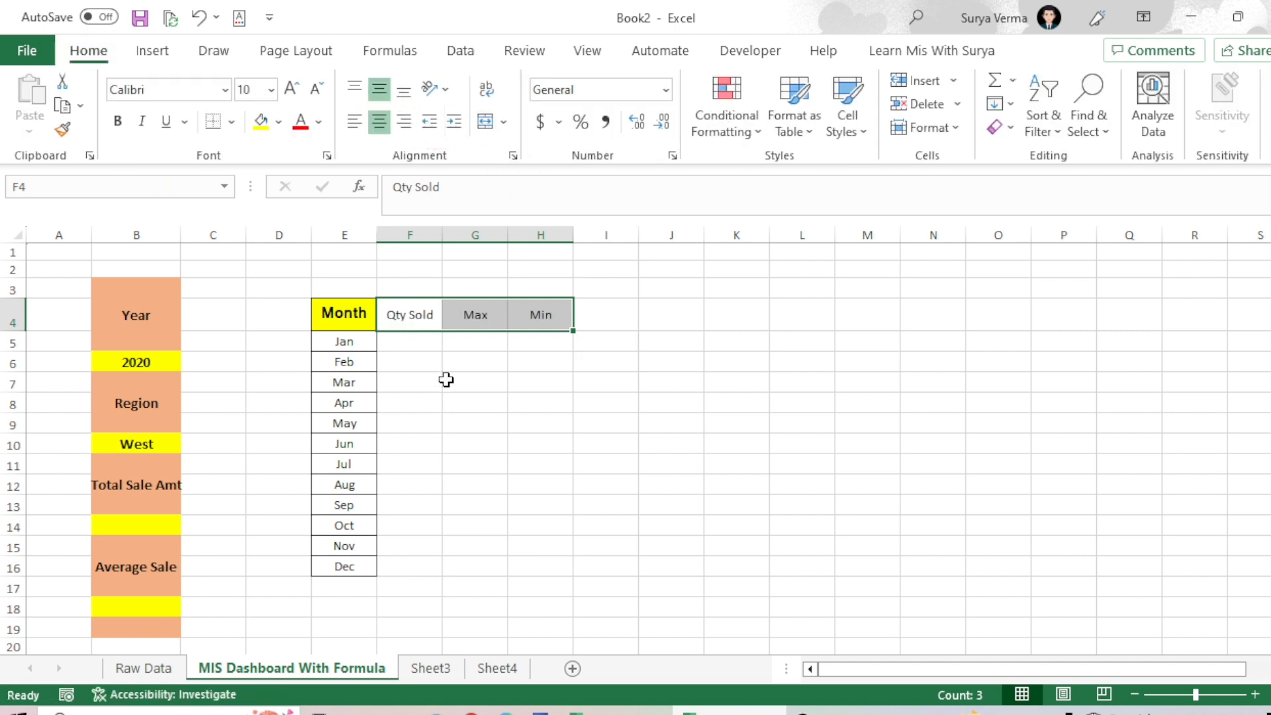
pyautogui.click(445, 387)
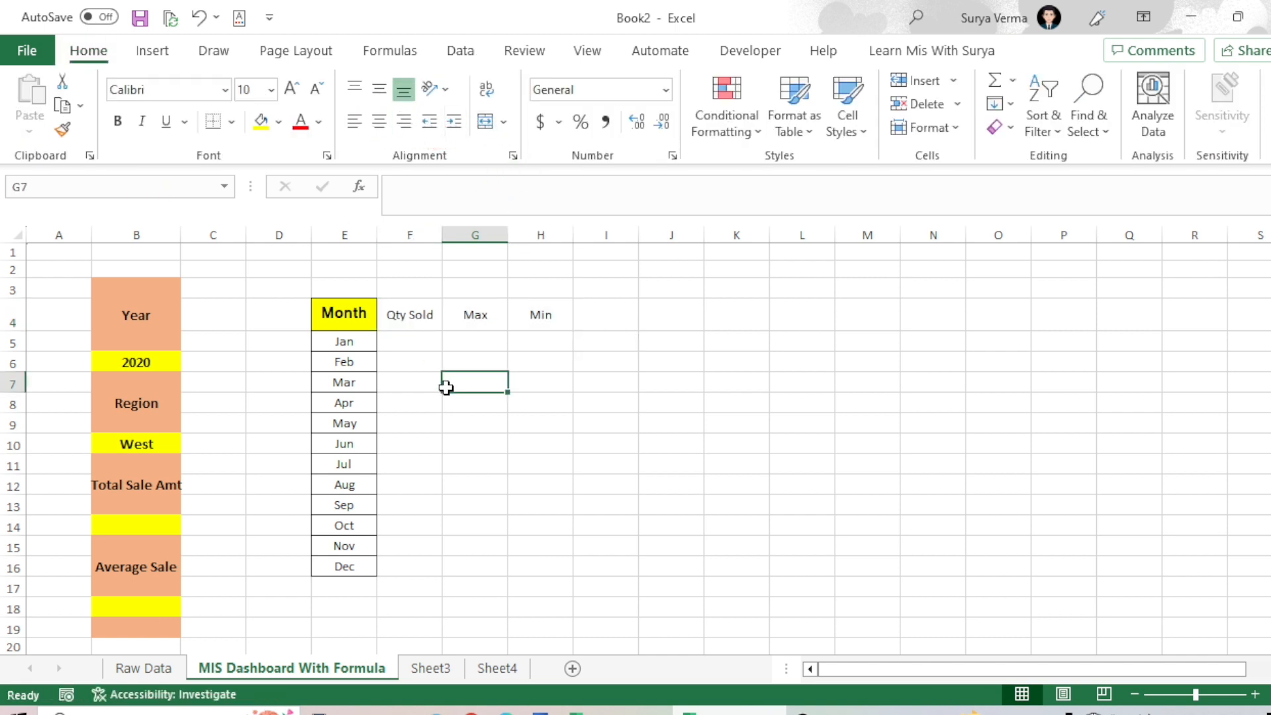
pyautogui.click(425, 346)
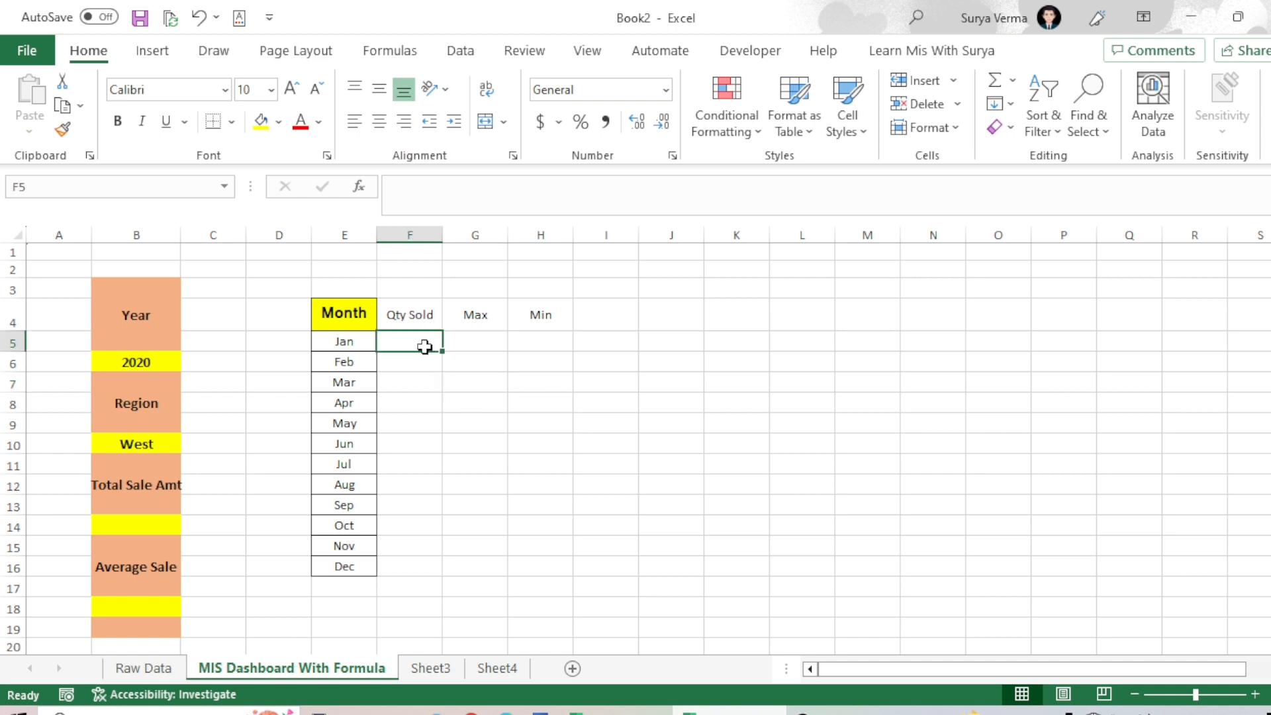
pyautogui.click(142, 361)
pyautogui.click(138, 444)
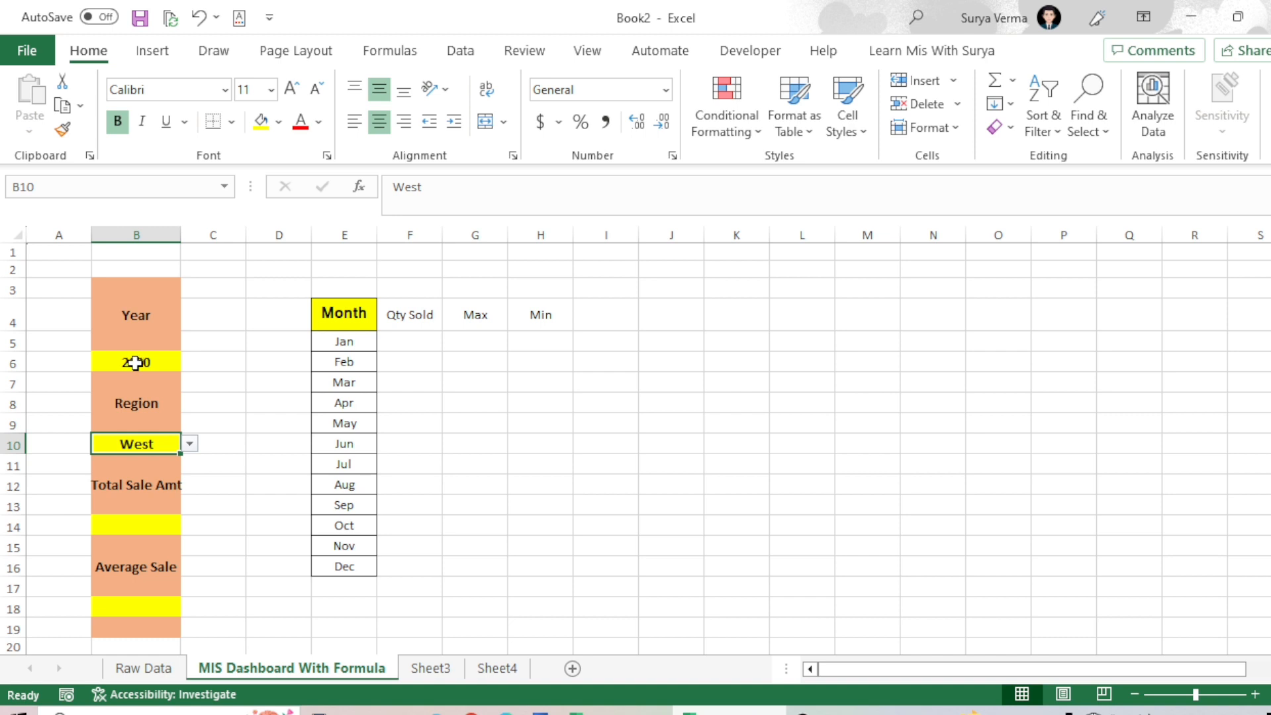
pyautogui.click(135, 361)
pyautogui.click(117, 442)
pyautogui.click(420, 339)
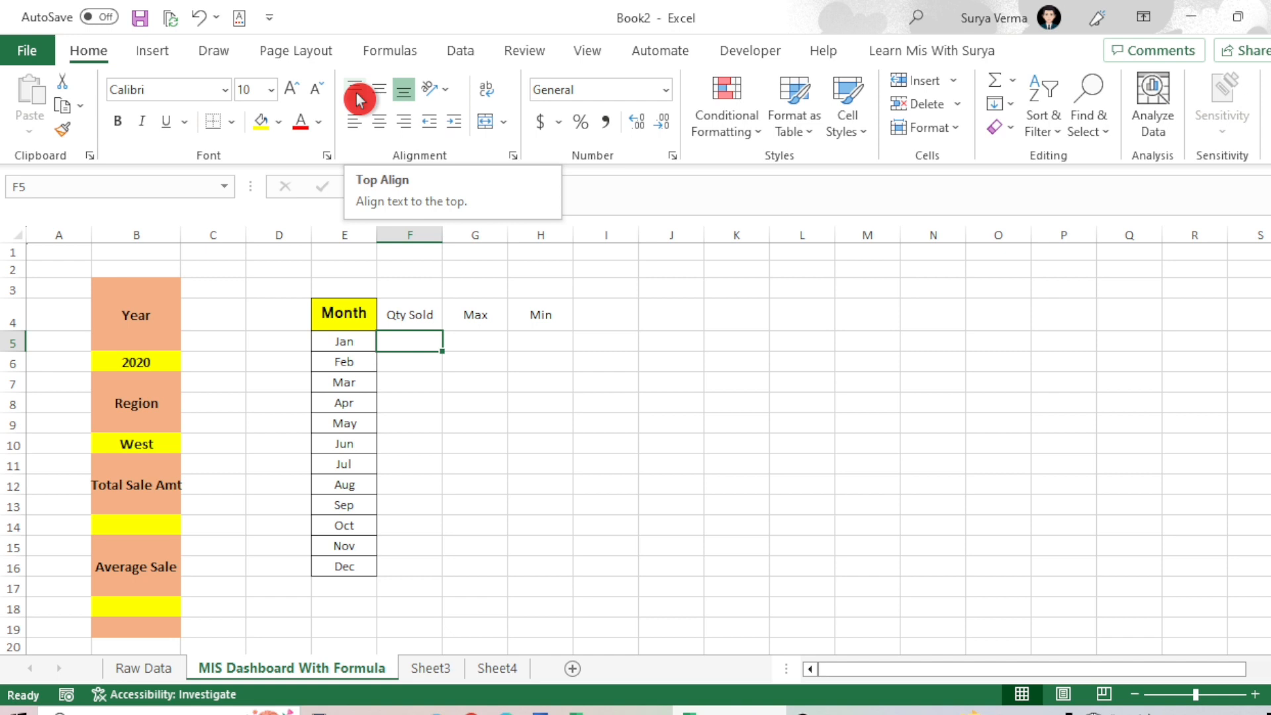
pyautogui.click(362, 318)
pyautogui.click(426, 315)
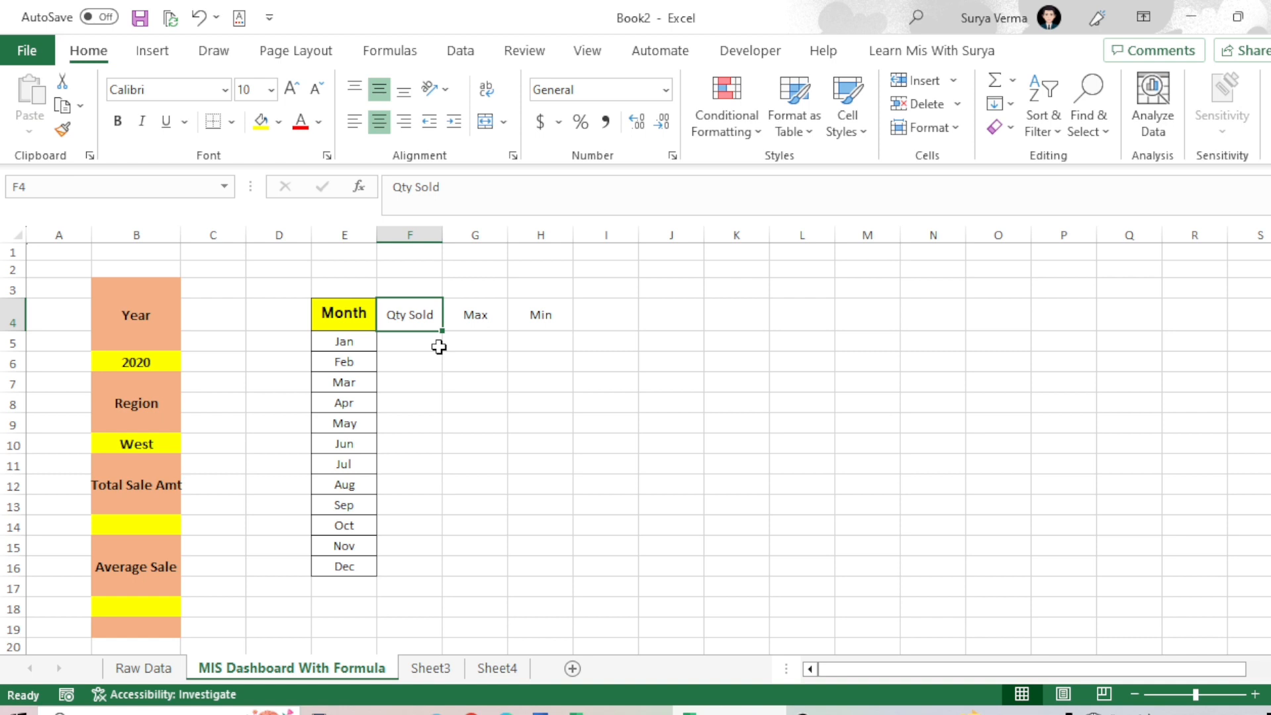
pyautogui.click(383, 43)
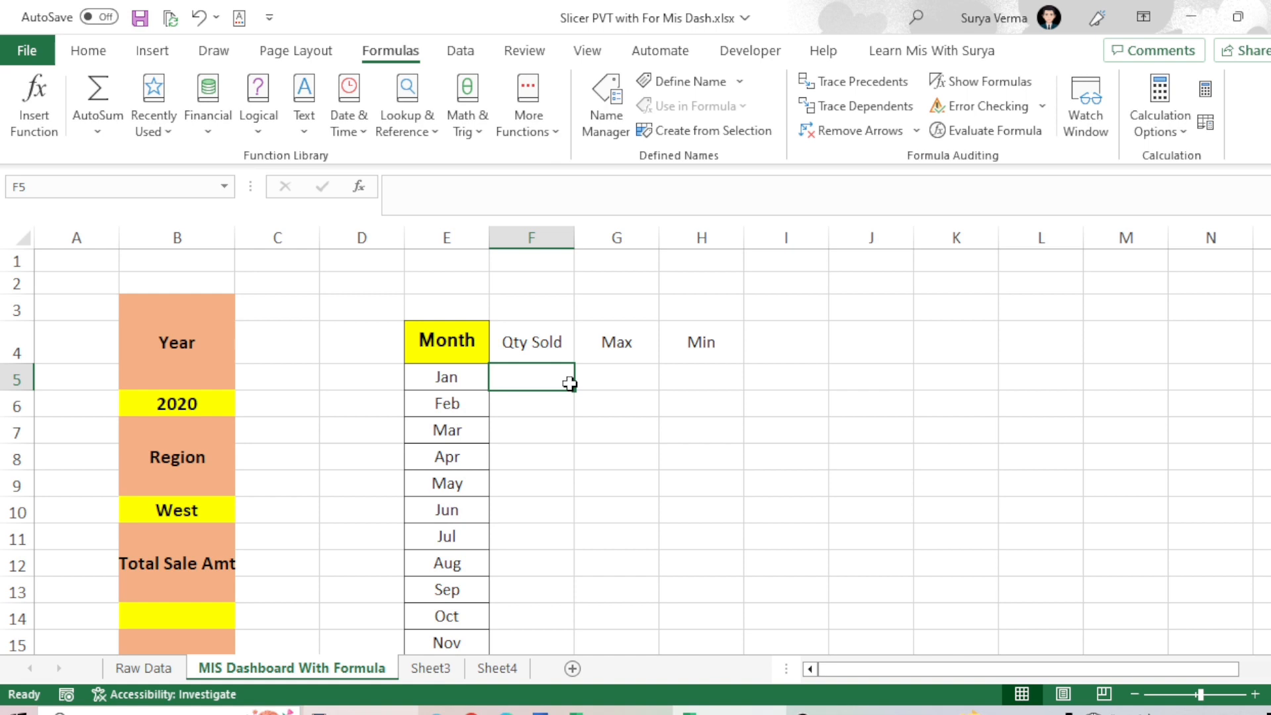
# Begin a SUMIFS formula in F5 with the Raw Data sheet's Qty Sold column as the absolute sum range $F:$F
pyautogui.write('=sumi')
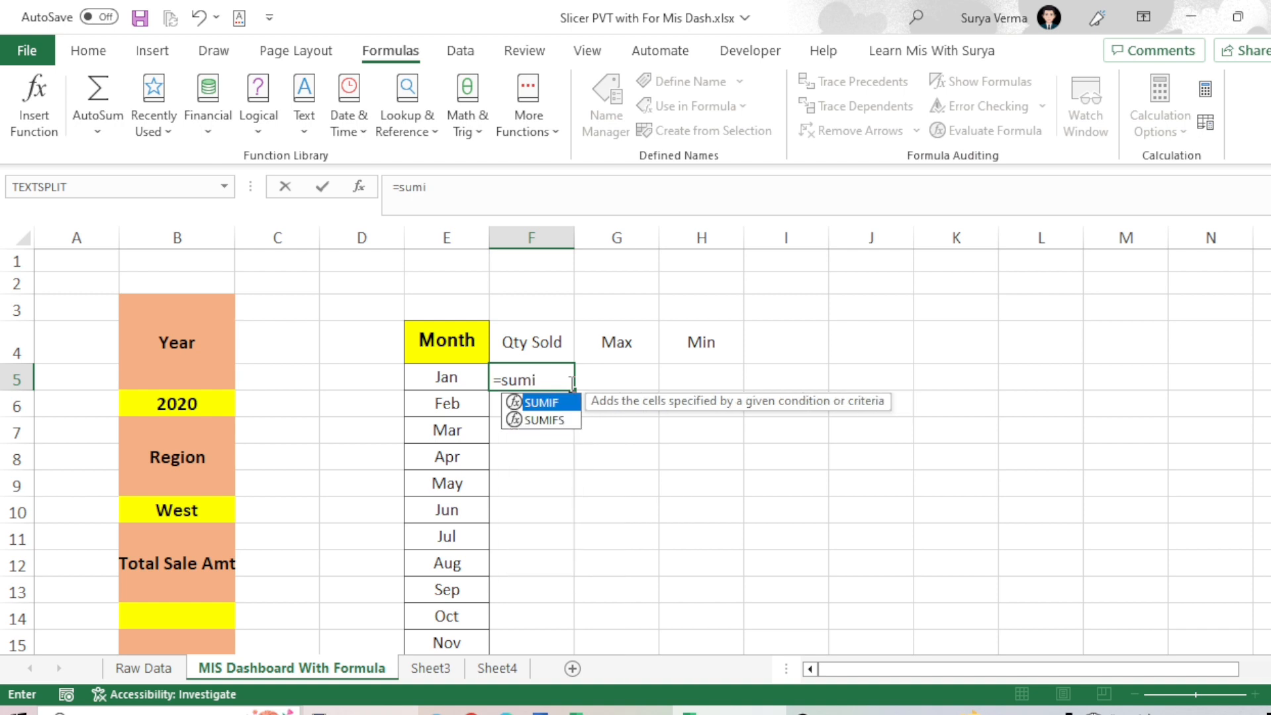
pyautogui.write('fs')
pyautogui.press('Tab')
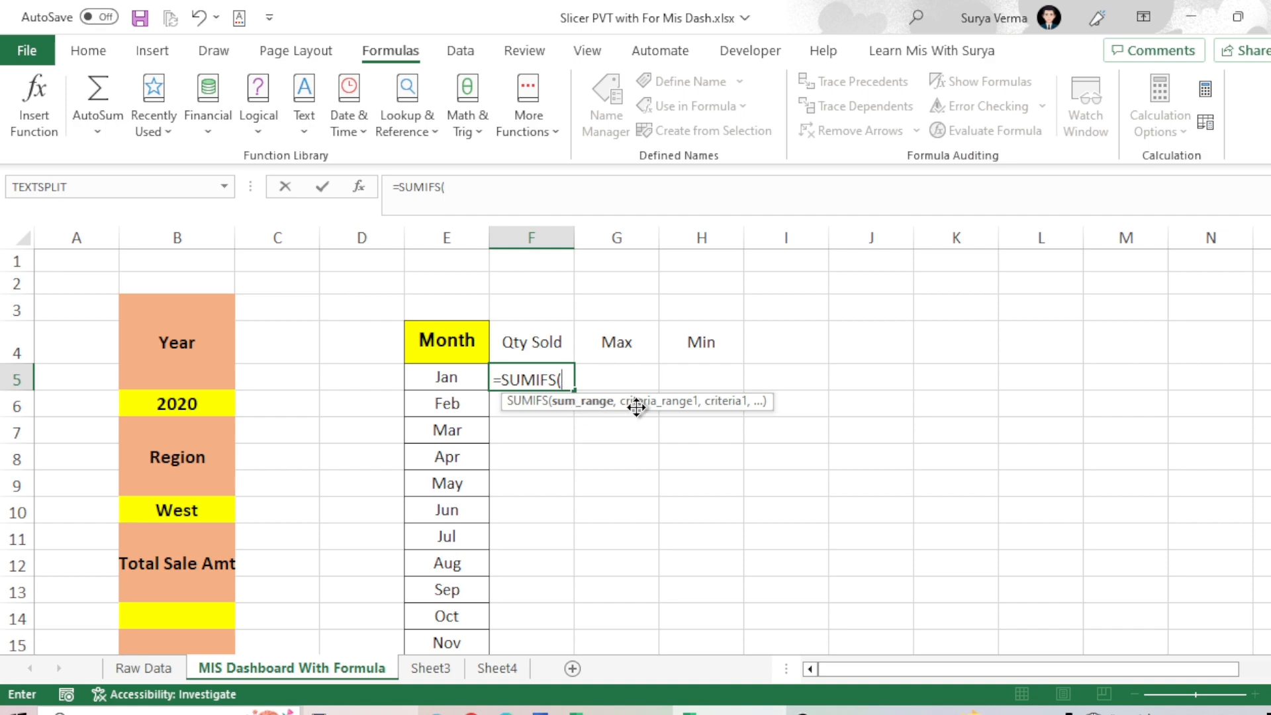
pyautogui.click(161, 670)
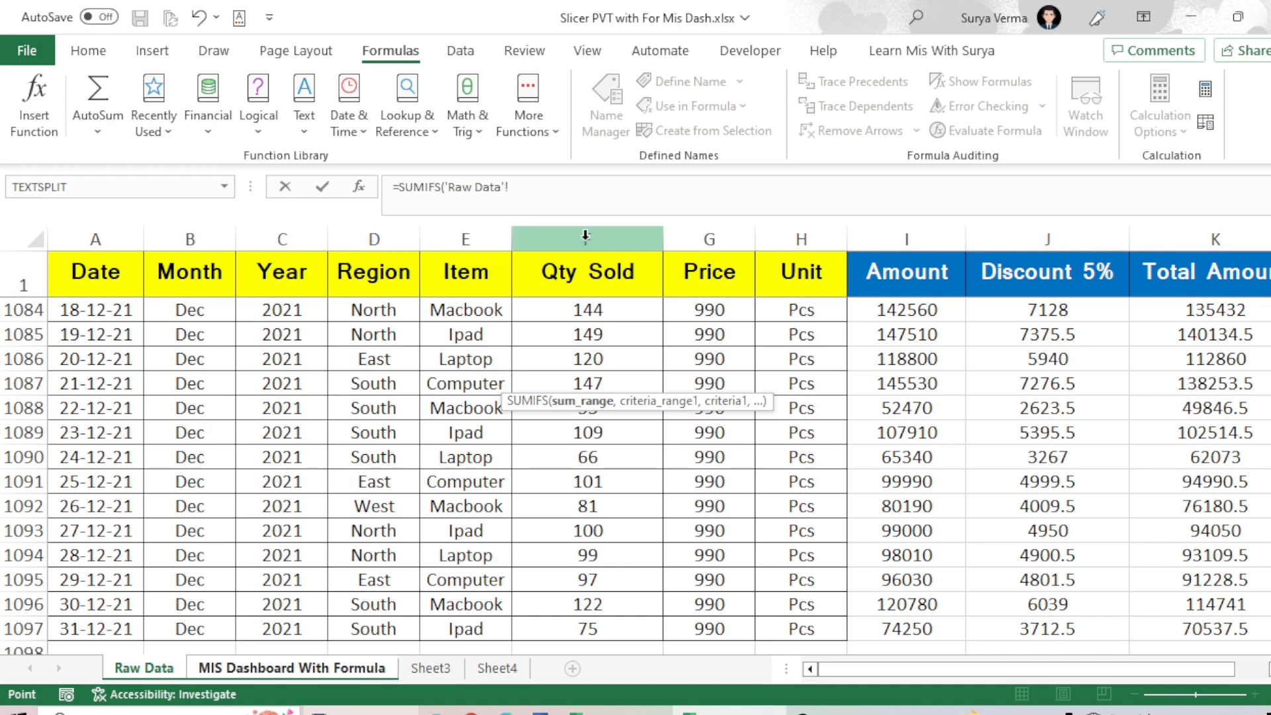
pyautogui.click(585, 235)
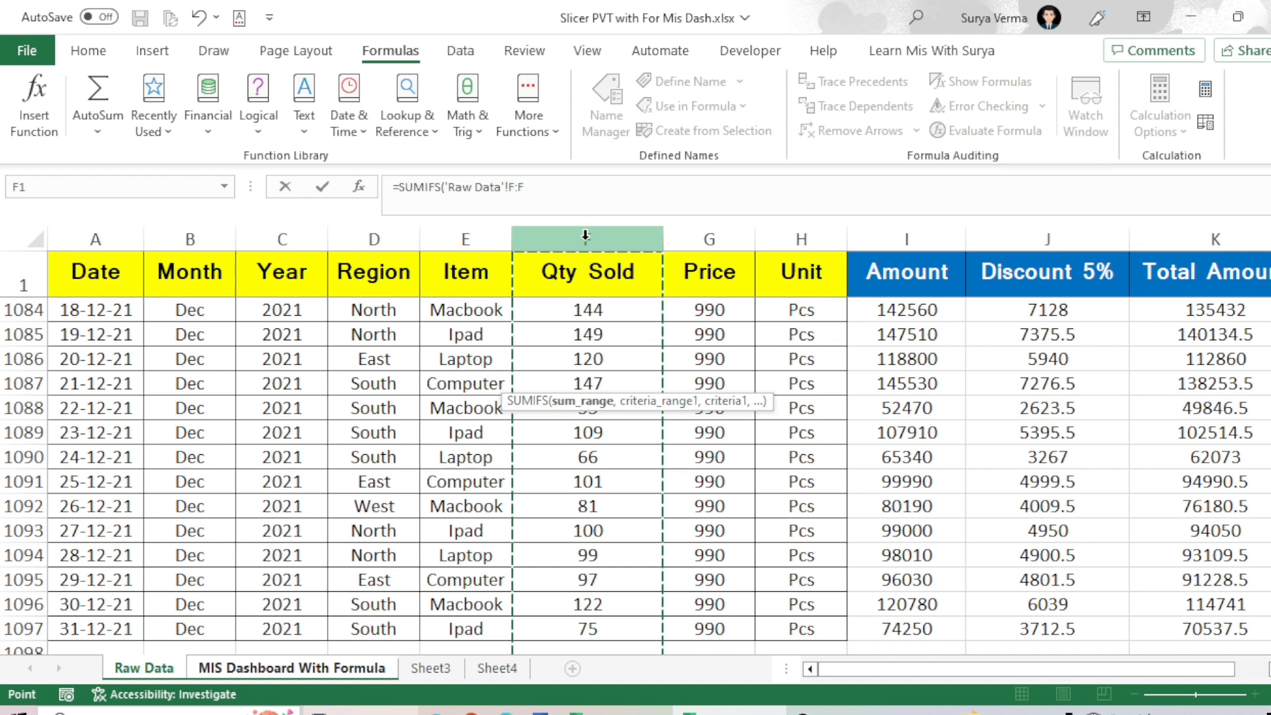
pyautogui.press('F4')
pyautogui.write(',')
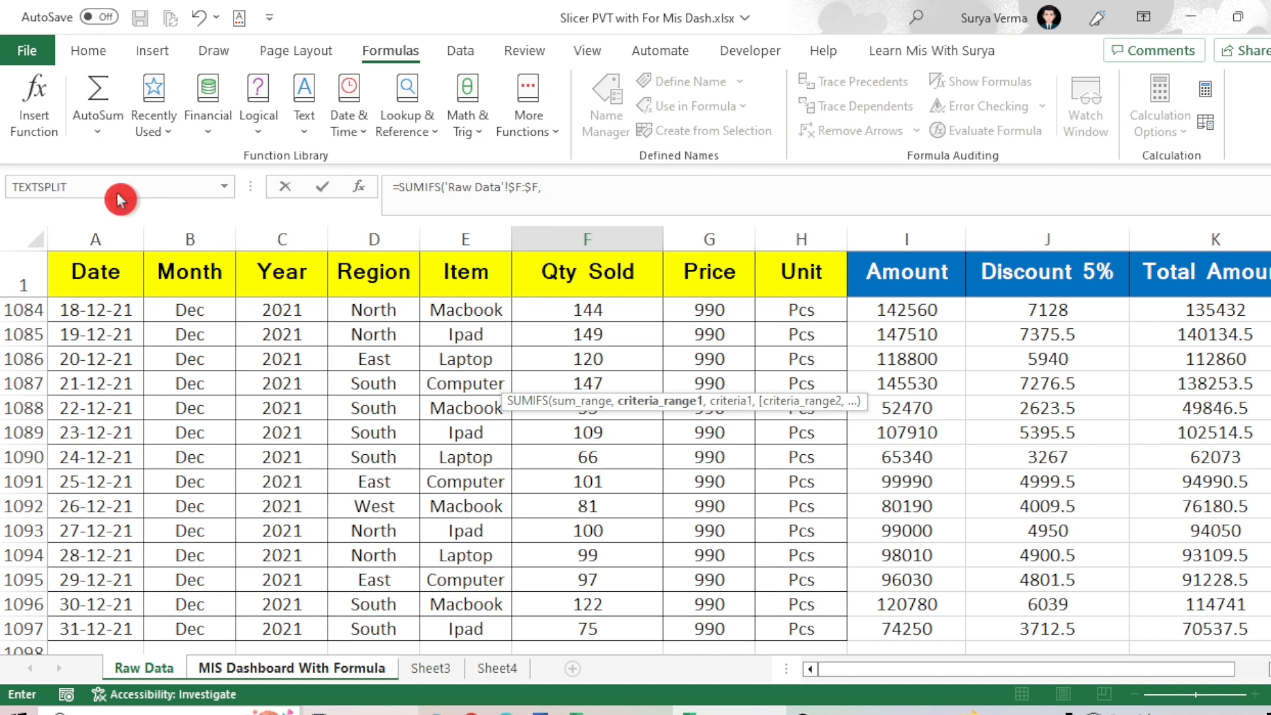
# Add the month condition to the SUMIFS formula, matching the Raw Data column $B:$B against the dashboard's cell E5
pyautogui.click(192, 237)
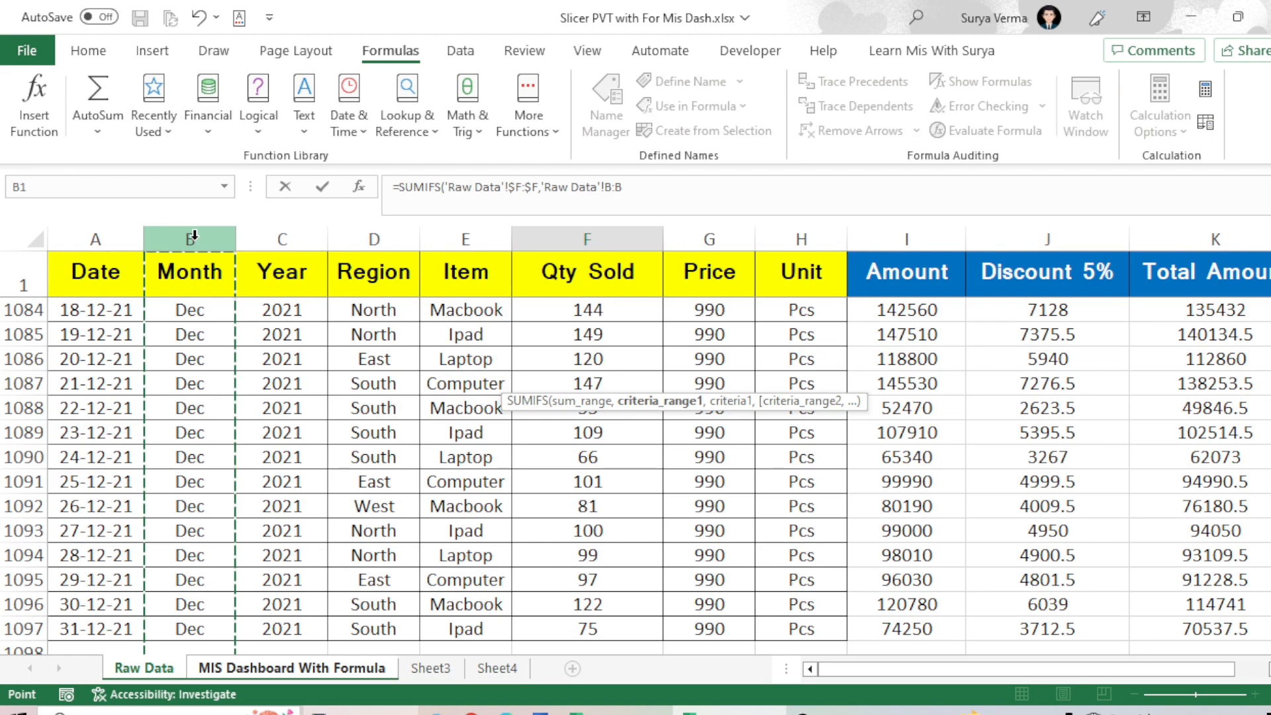
pyautogui.press('F4')
pyautogui.write(',')
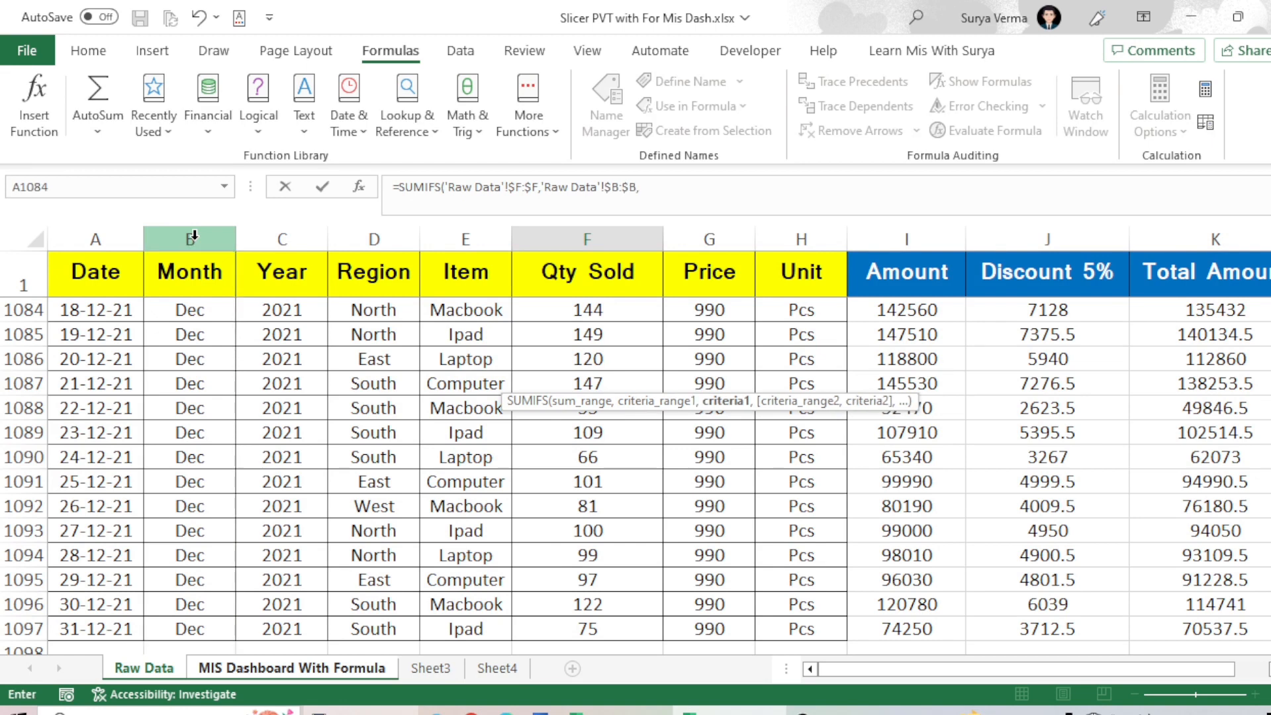
pyautogui.click(270, 671)
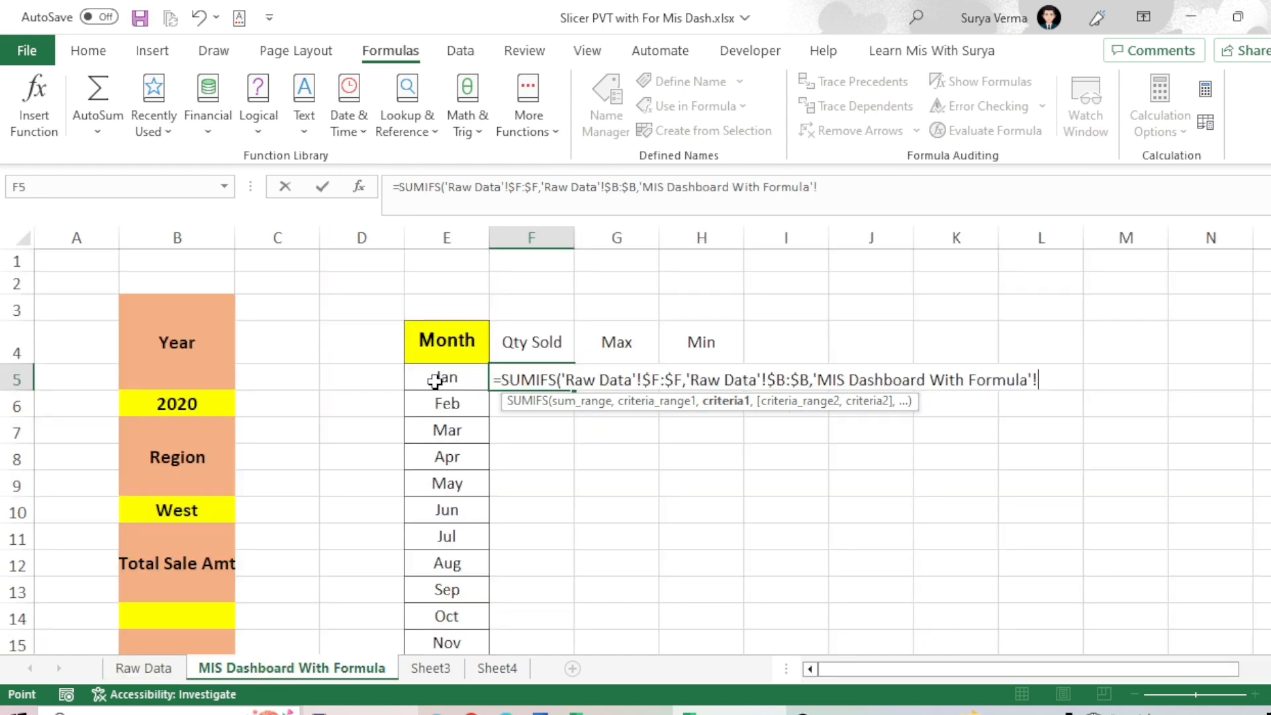
pyautogui.click(435, 381)
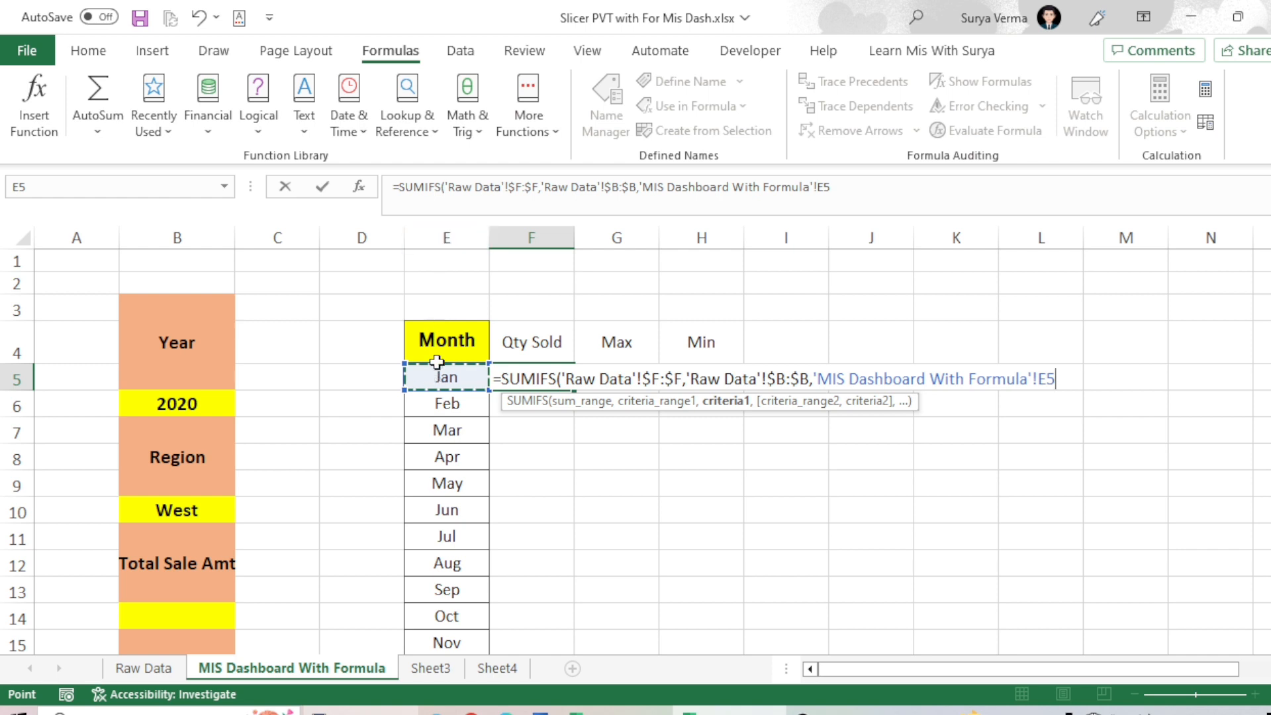
pyautogui.write(',')
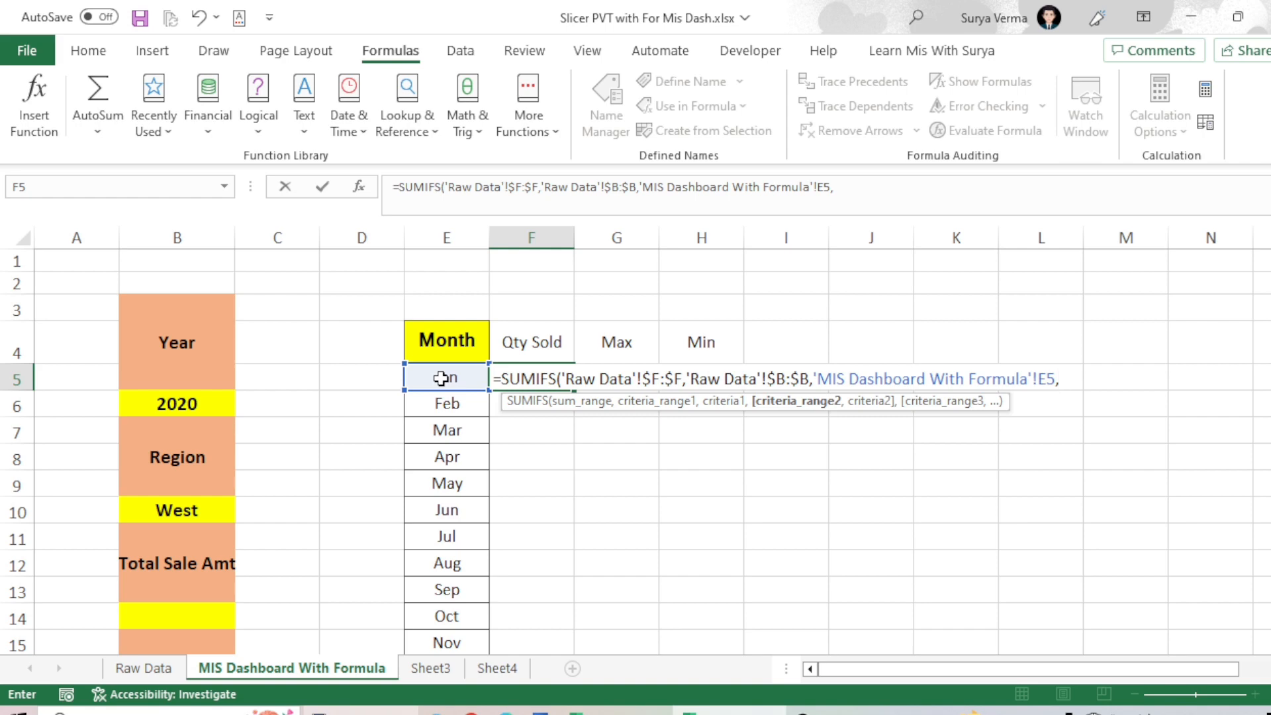
# Add the year condition to the SUMIFS formula, matching the Raw Data column C:C against the dashboard's cell $B$6
pyautogui.click(153, 669)
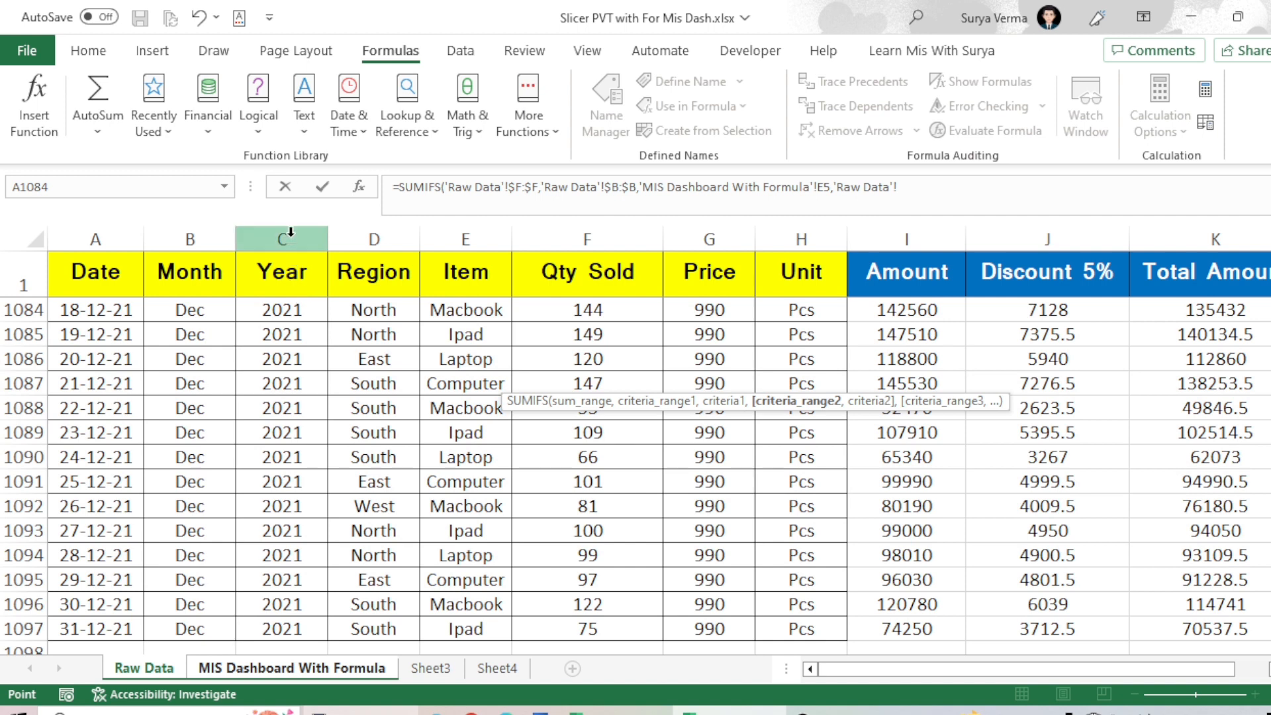
pyautogui.click(290, 233)
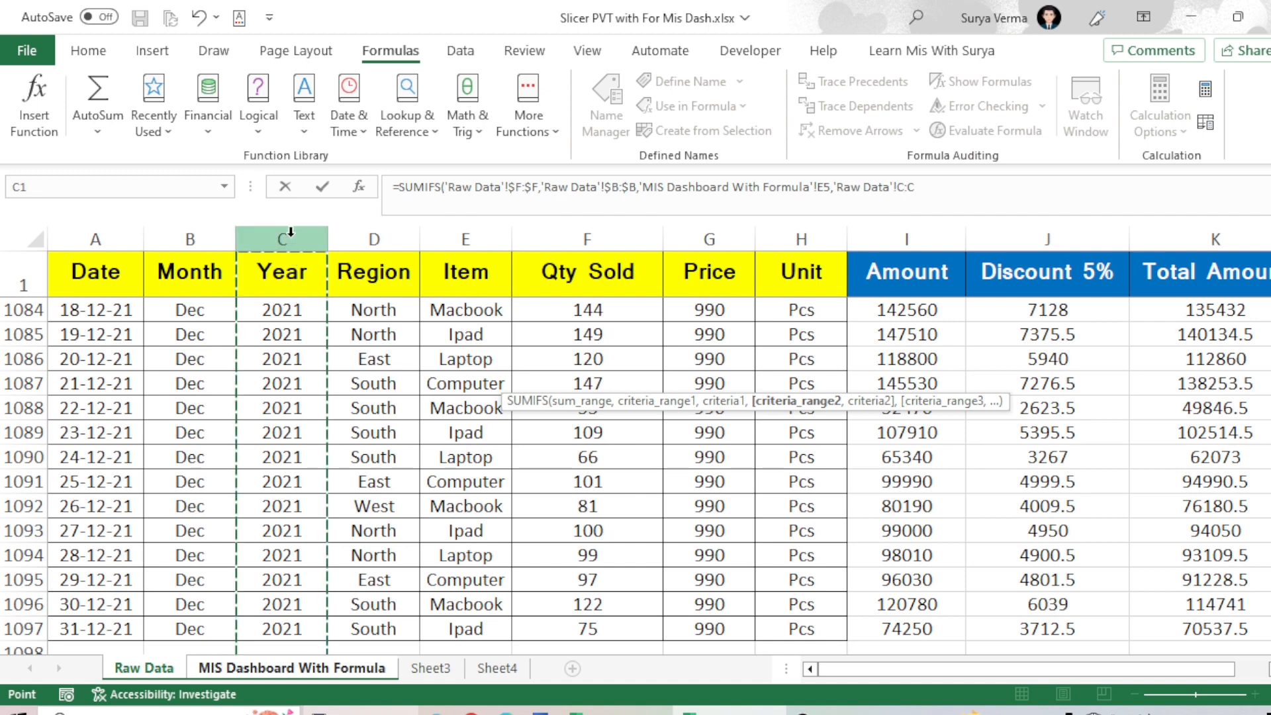
pyautogui.write(',')
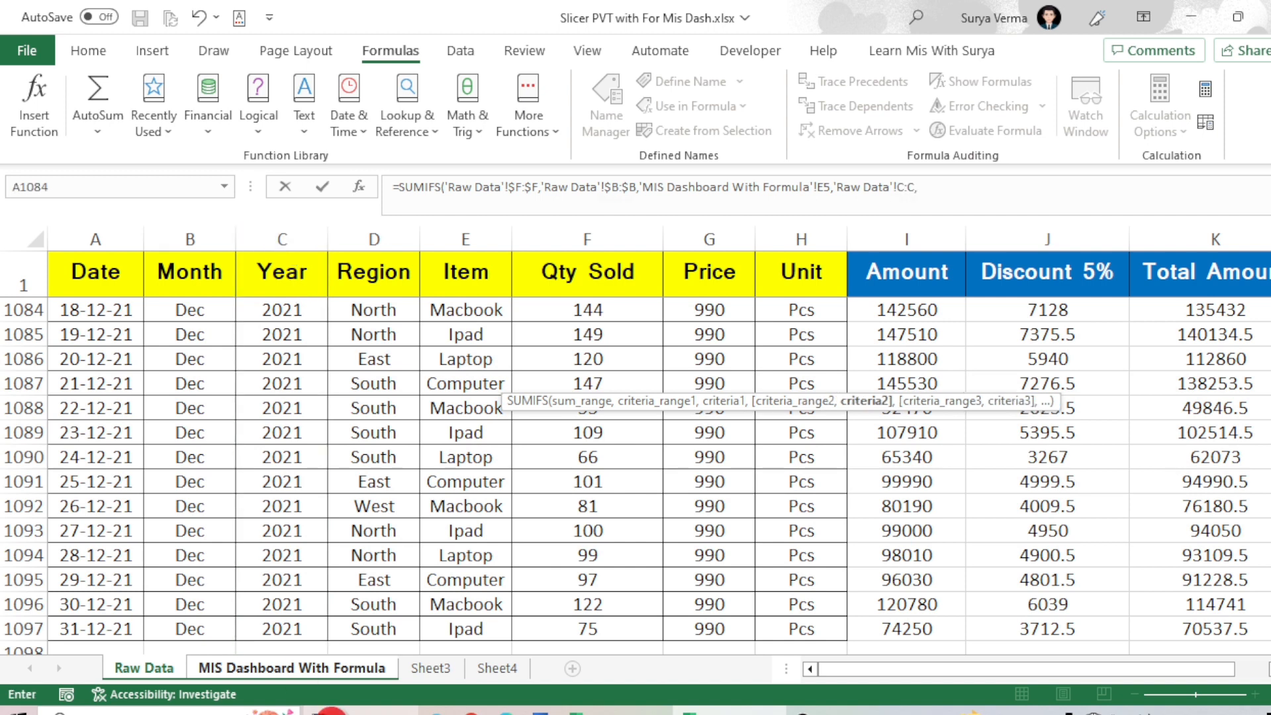
pyautogui.click(309, 674)
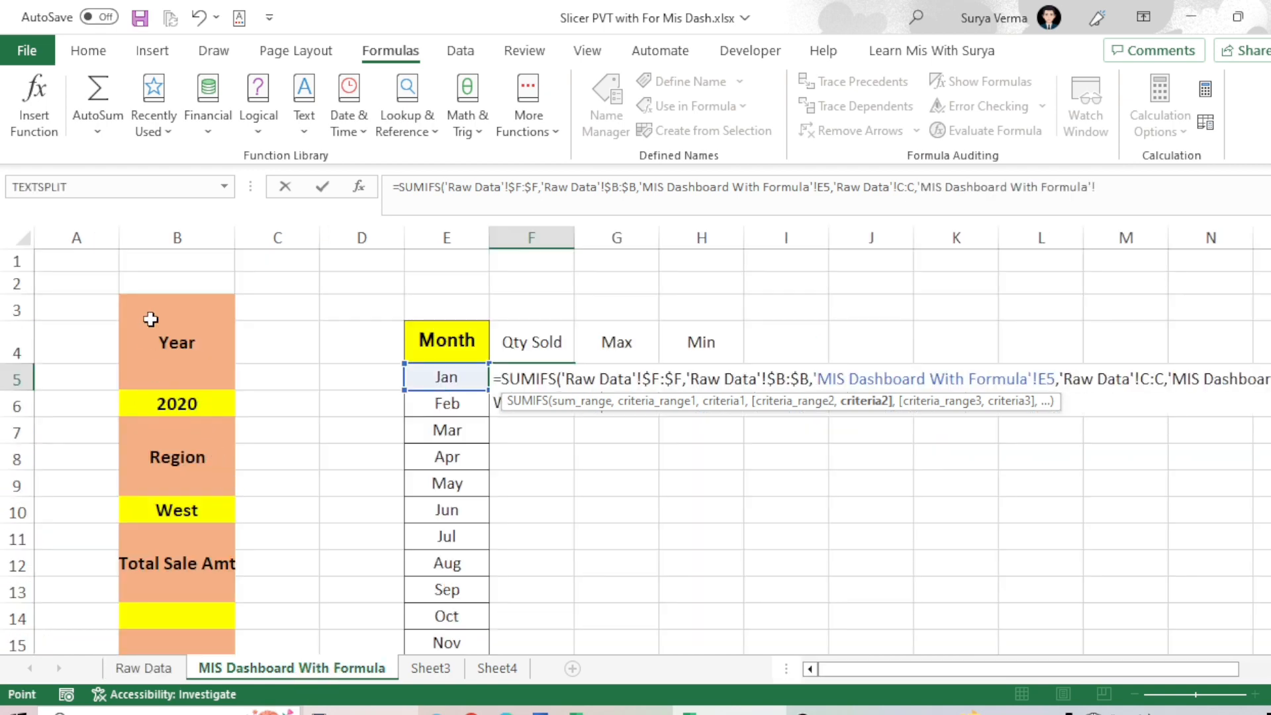
pyautogui.click(147, 406)
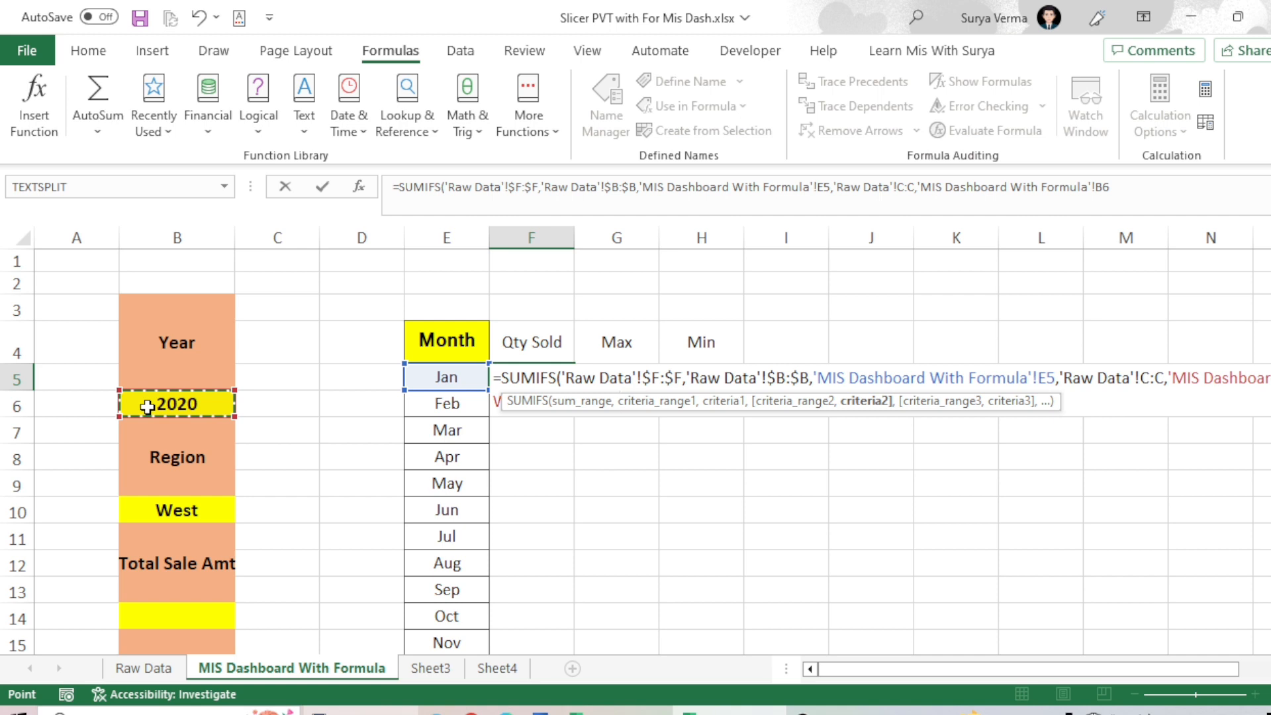
pyautogui.press('F4')
pyautogui.write(',')
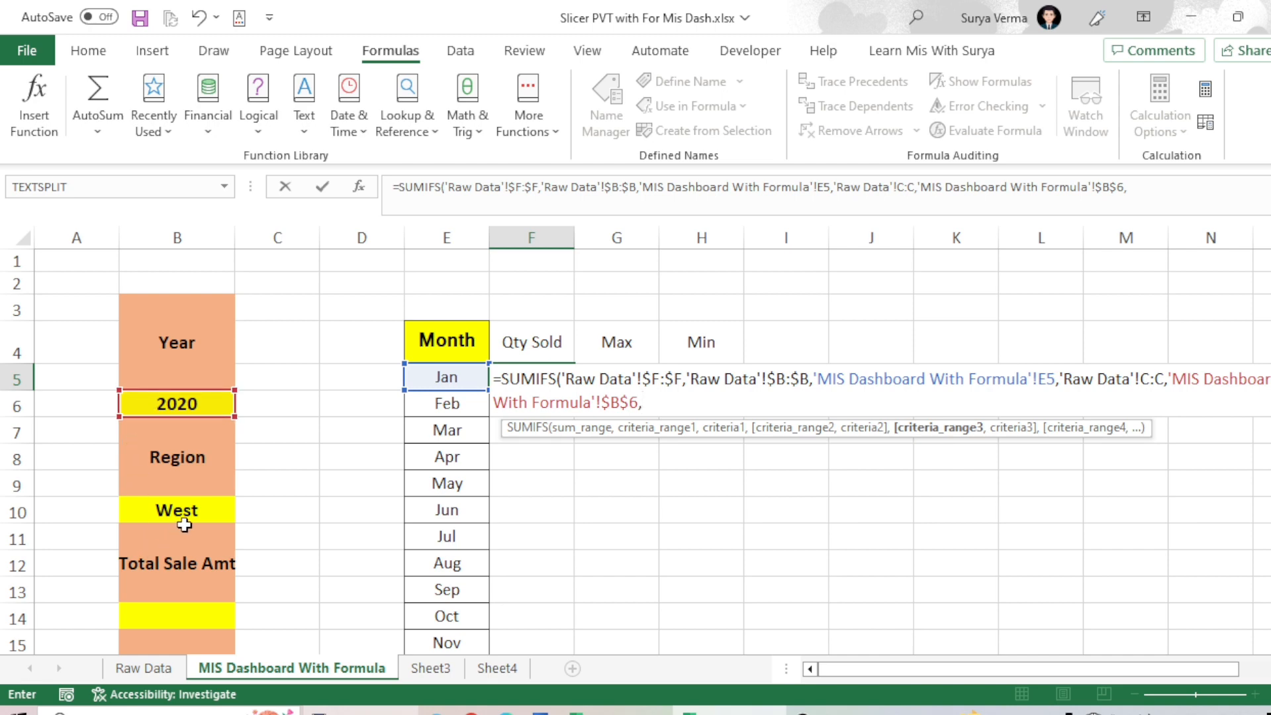
# Add the region condition matching Raw Data column D:D against the dashboard's cell $B$10, and complete the SUMIFS formula
pyautogui.click(144, 668)
pyautogui.click(372, 237)
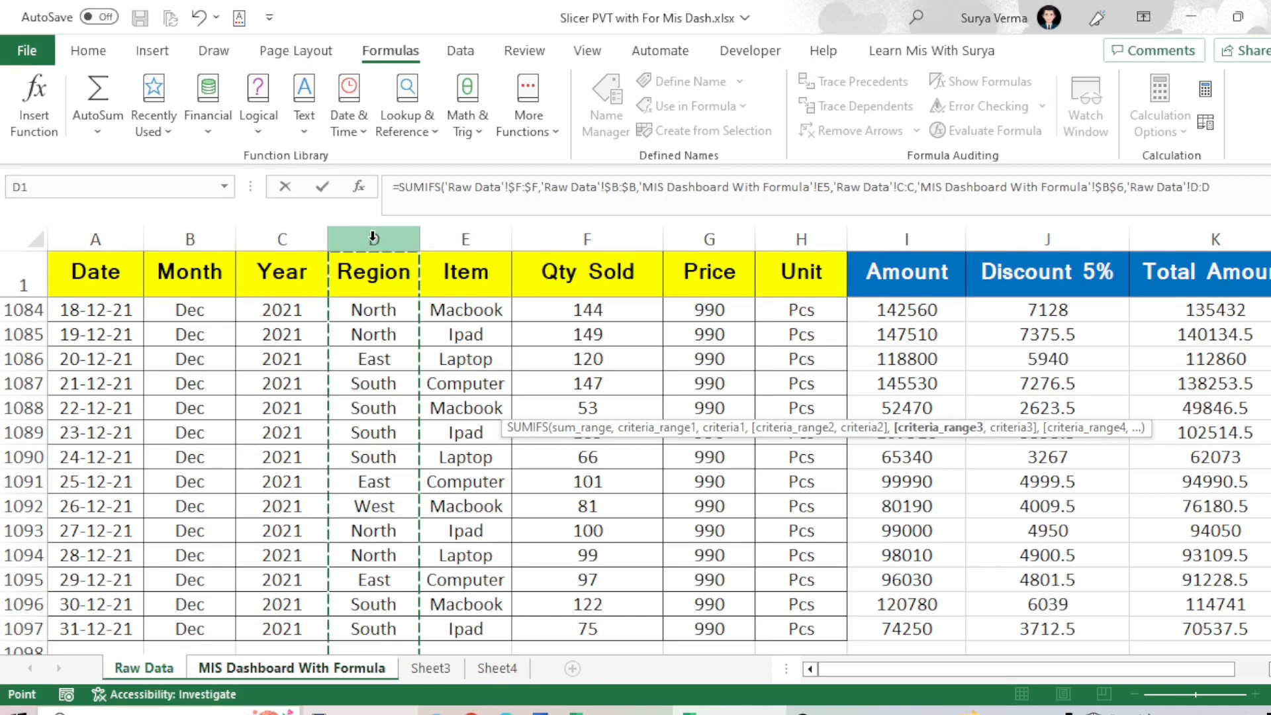
pyautogui.write(',')
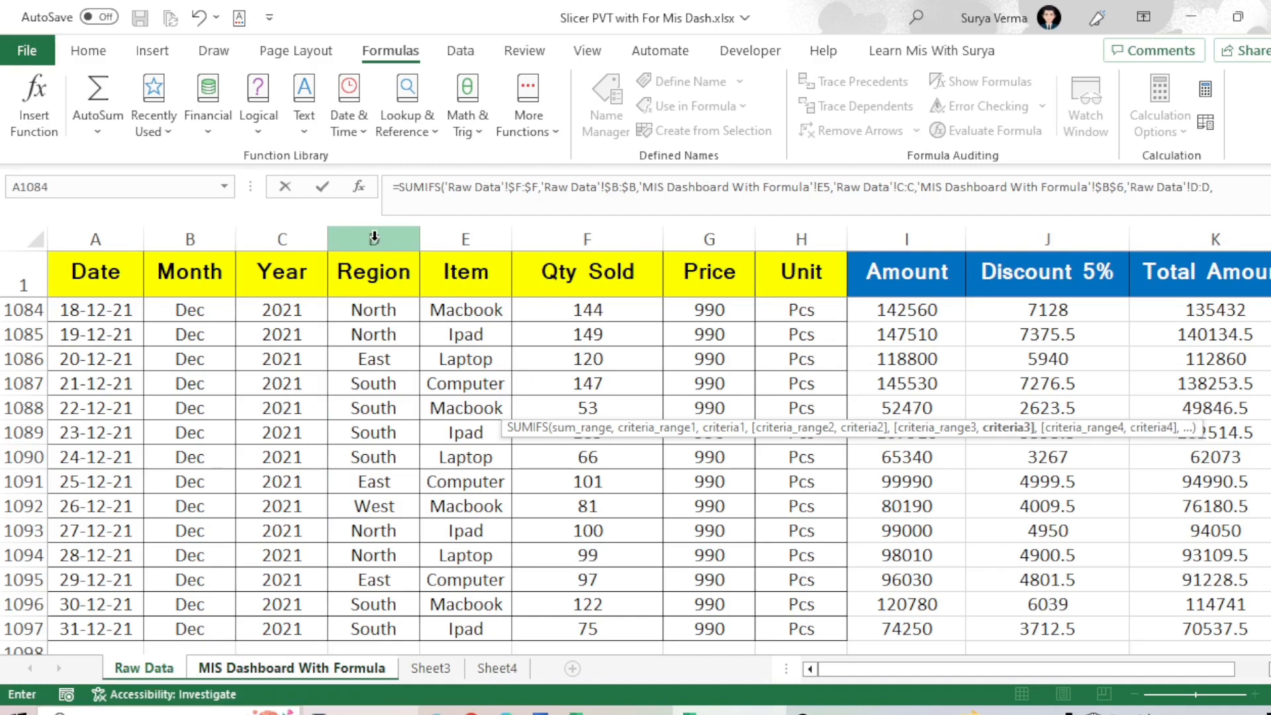
pyautogui.click(339, 679)
pyautogui.click(183, 510)
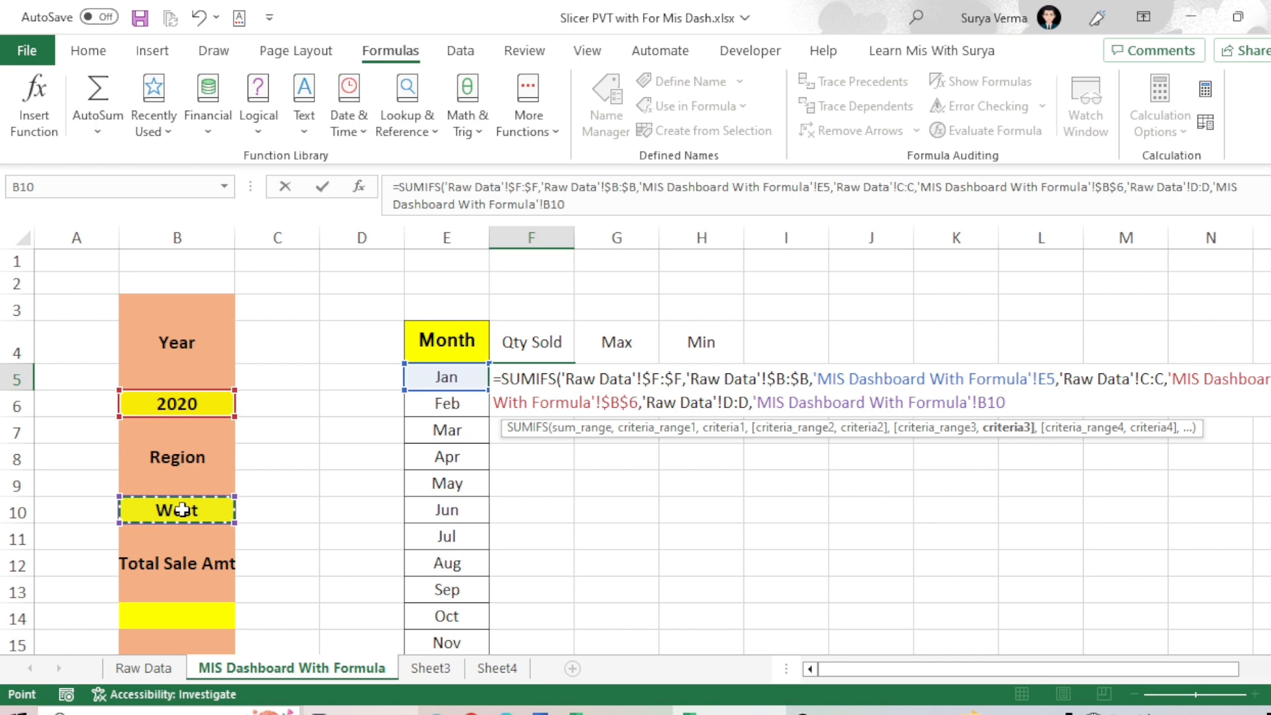
pyautogui.press('F4')
pyautogui.write(')')
pyautogui.press('Return')
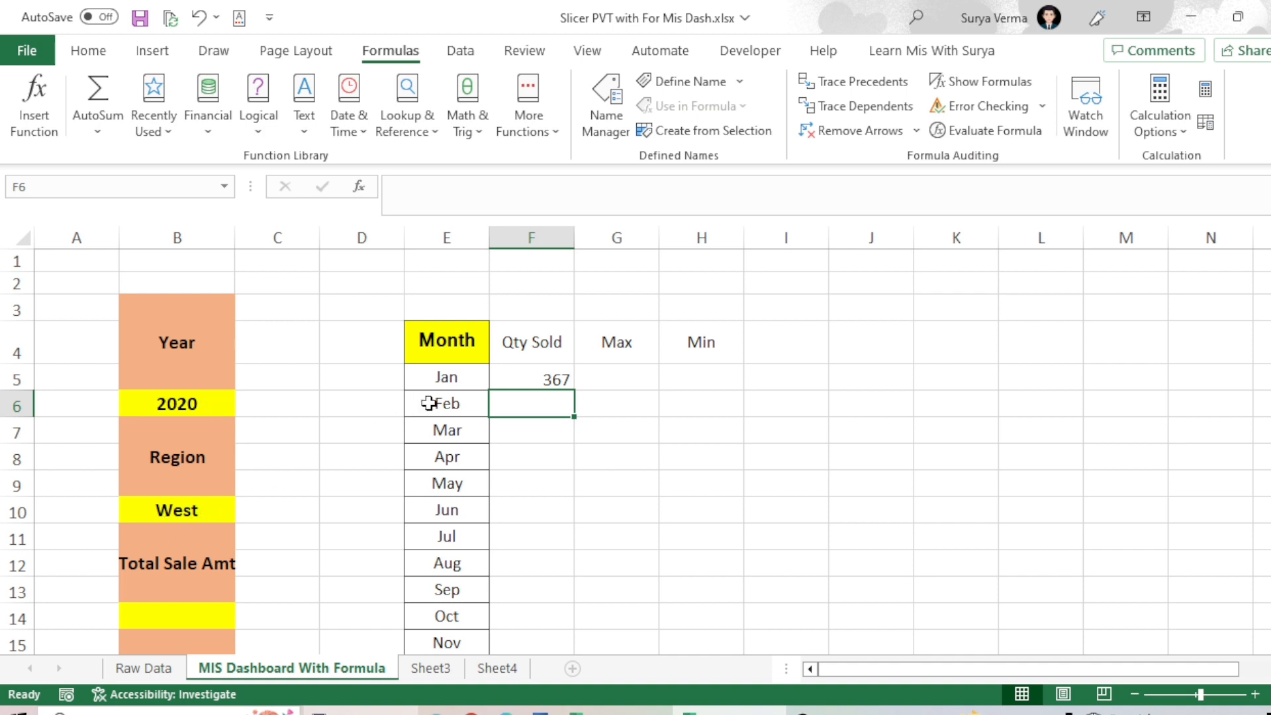
# Turn on filtering for the Raw Data sheet's header row to verify the dashboard's F5 result
pyautogui.click(539, 376)
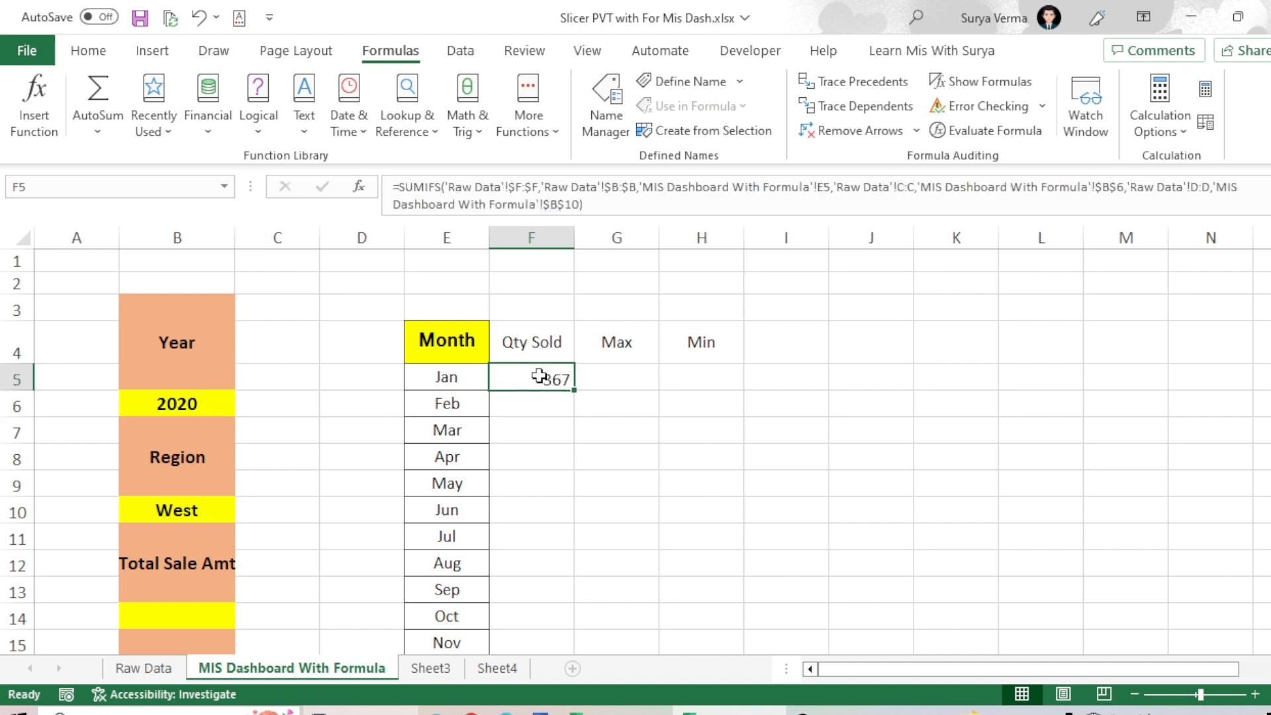
pyautogui.click(142, 666)
pyautogui.click(208, 271)
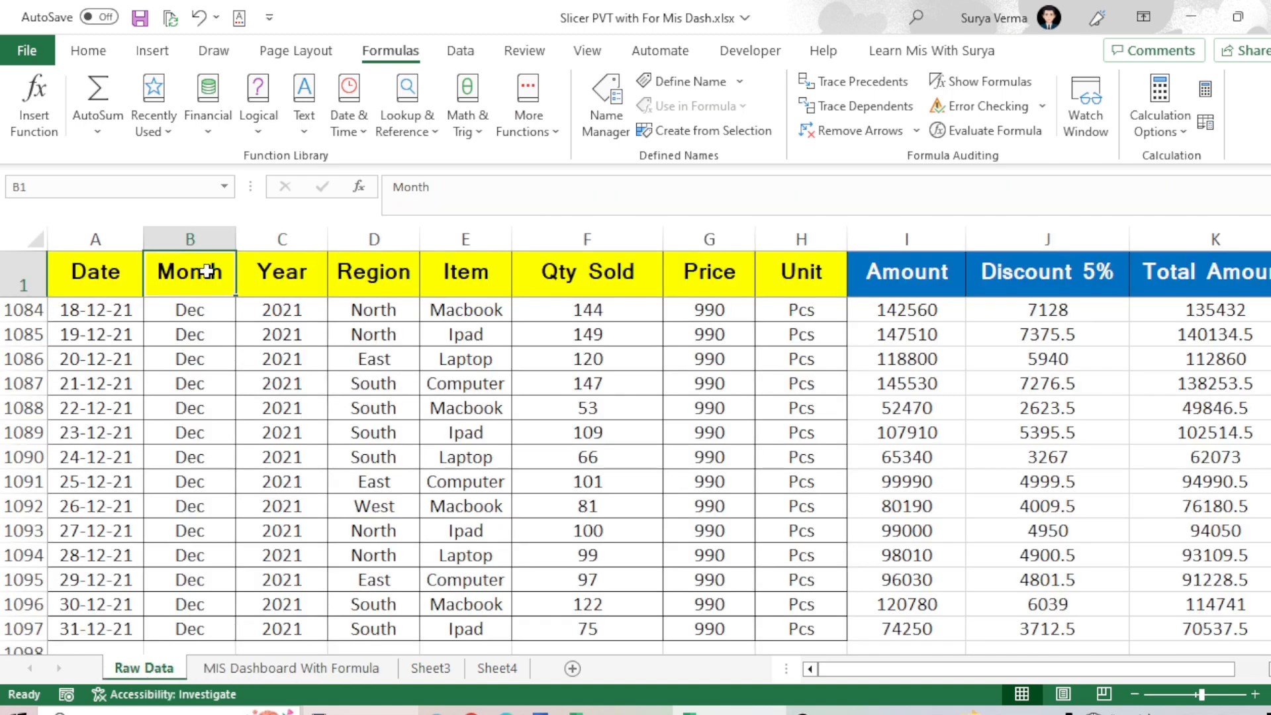
pyautogui.hotkey('ctrl', 'shift', 'l')
# Filter the Raw Data Month column to show only Jan
pyautogui.hotkey('alt', 'Down')
pyautogui.press('Up')
pyautogui.press('Up')
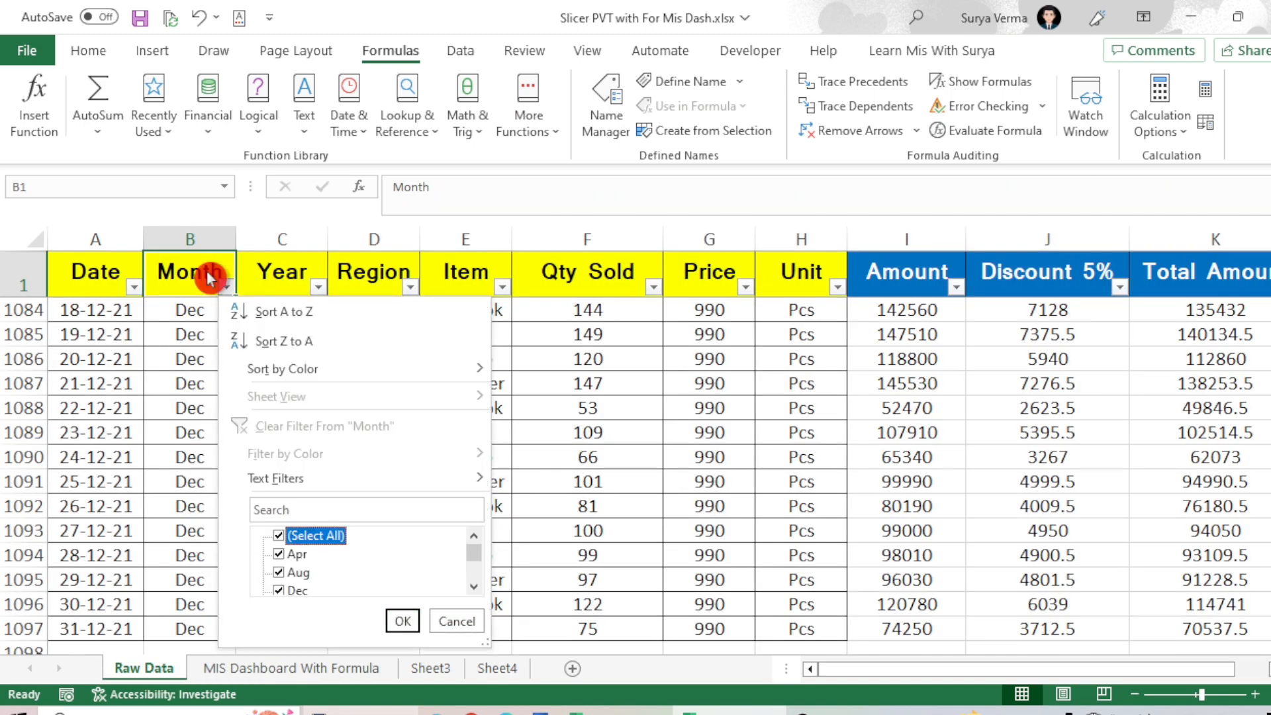
pyautogui.press('space')
pyautogui.press('Down')
pyautogui.press('Down')
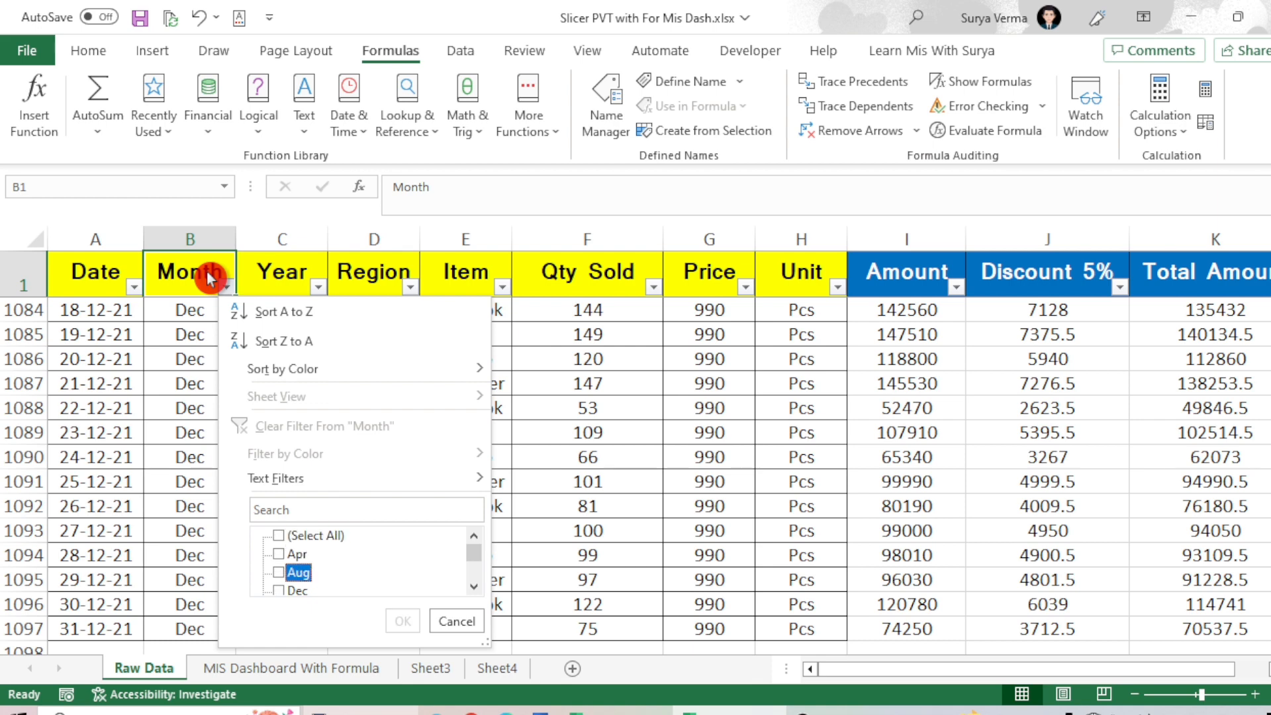
pyautogui.press('Down')
pyautogui.press('Down')
pyautogui.press('Down')
pyautogui.press('space')
pyautogui.press('Return')
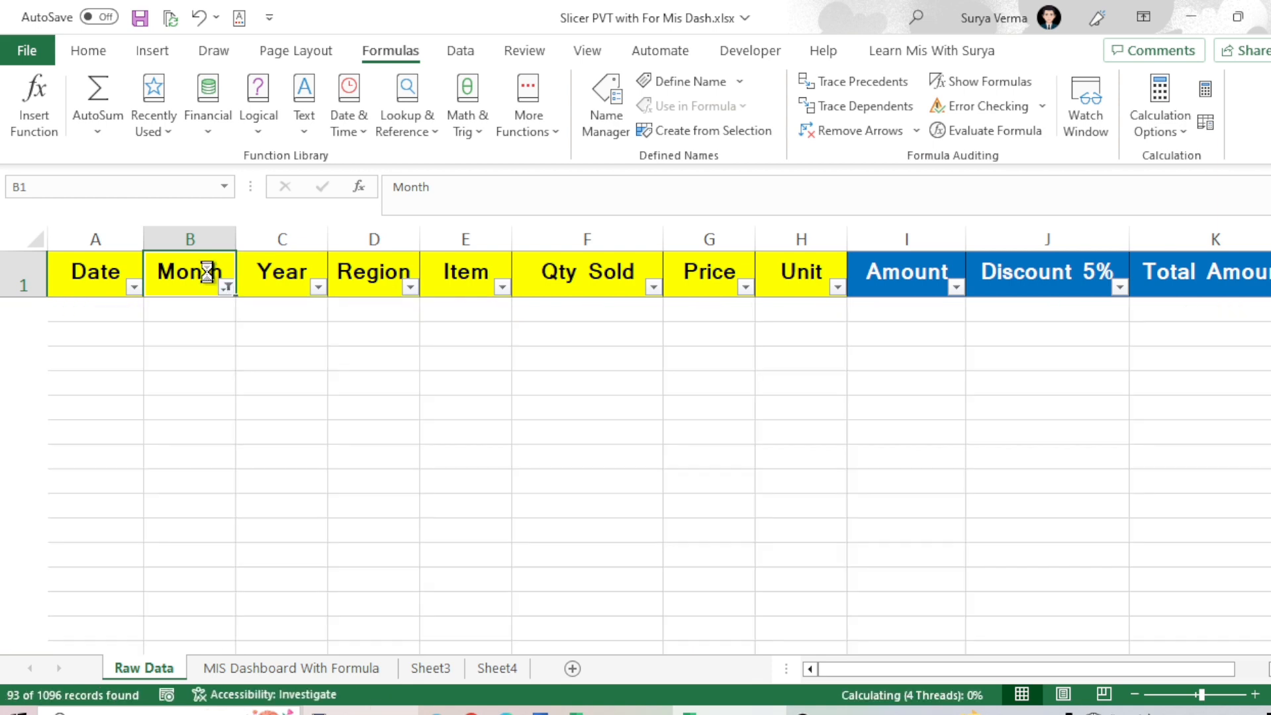
# Filter the Raw Data Year column to show only 2020
pyautogui.press('Down')
pyautogui.press('Up')
pyautogui.press('Right')
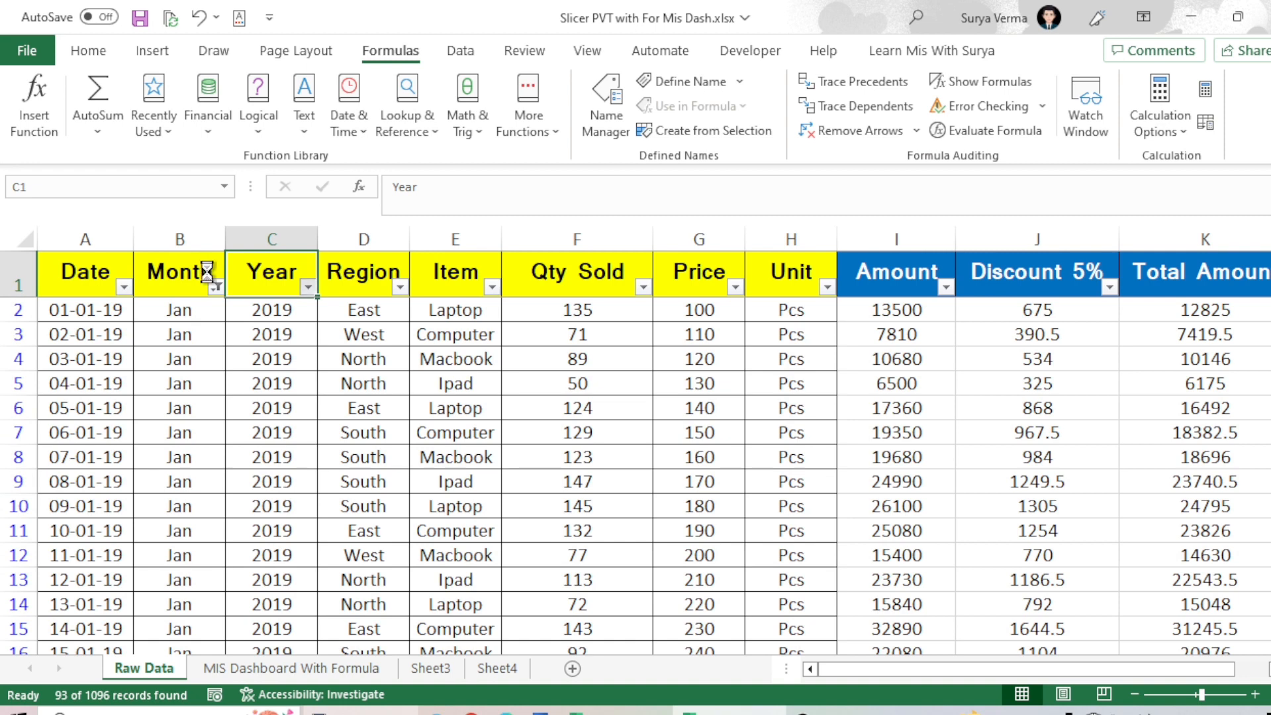
pyautogui.hotkey('alt', 'Down')
pyautogui.press('Down')
pyautogui.press('Down')
pyautogui.press('space')
pyautogui.press('Return')
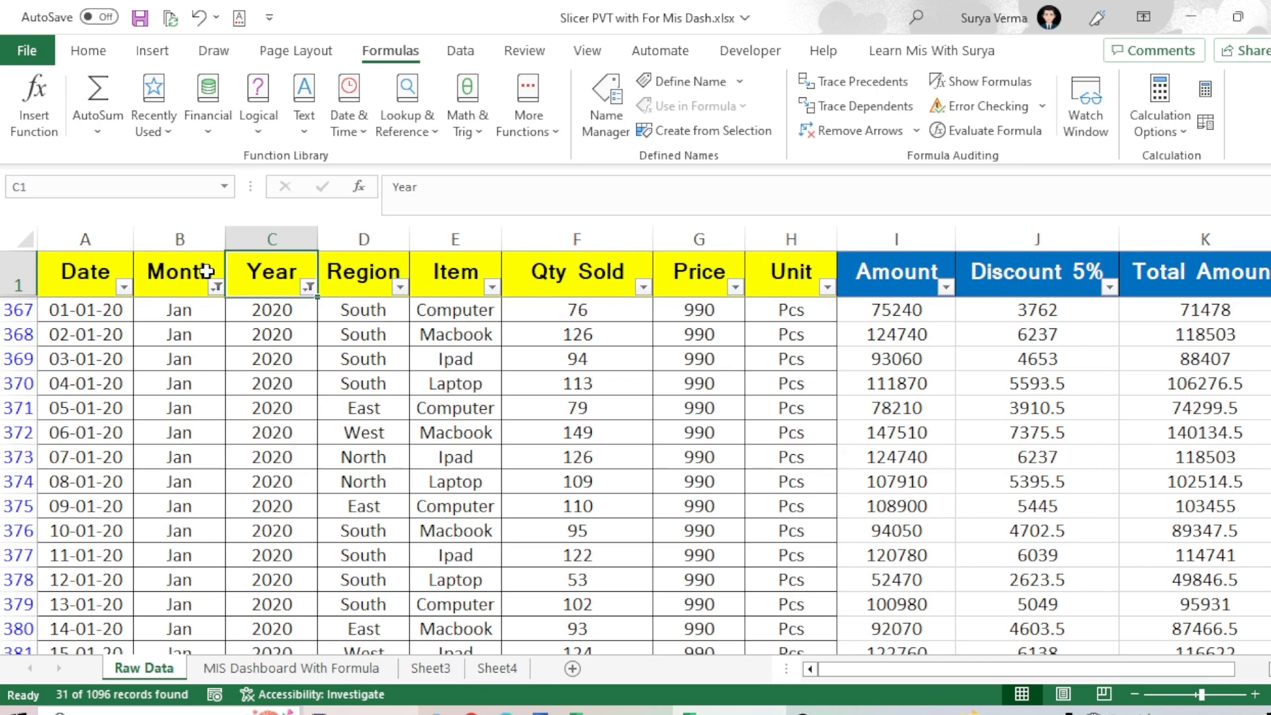
# Filter the Raw Data Region column to show only West
pyautogui.press('Right')
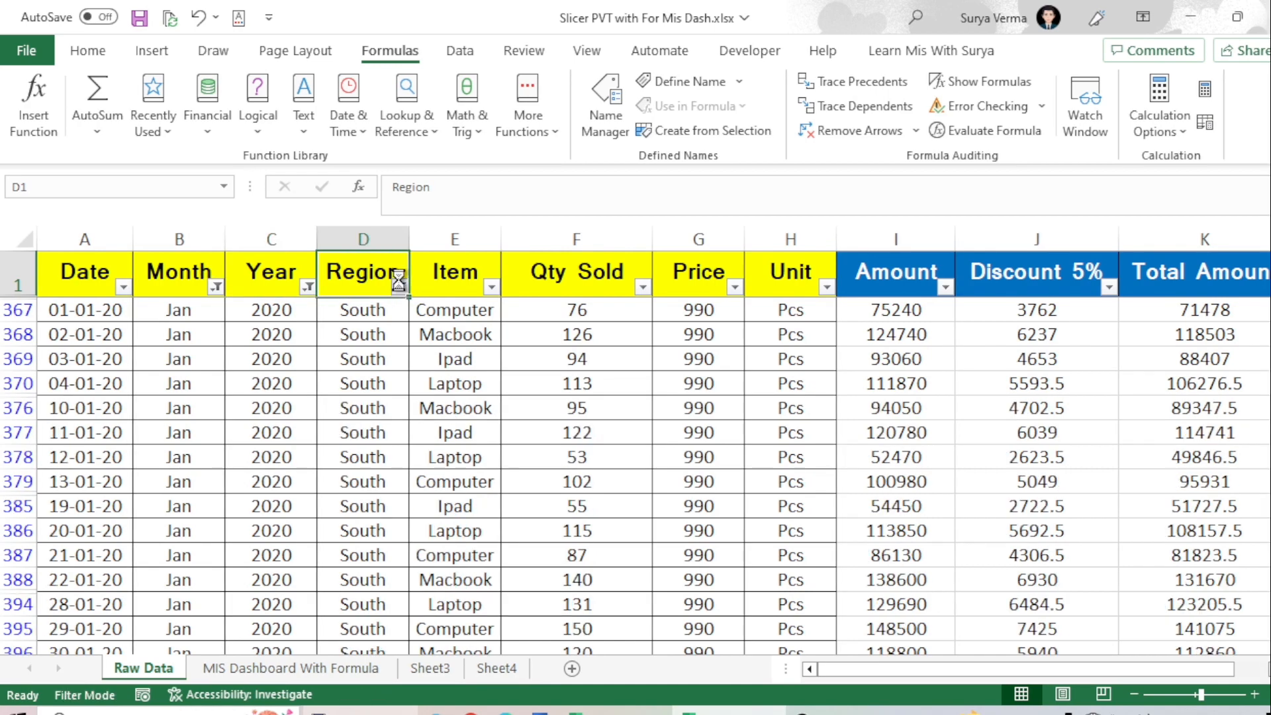
pyautogui.click(400, 286)
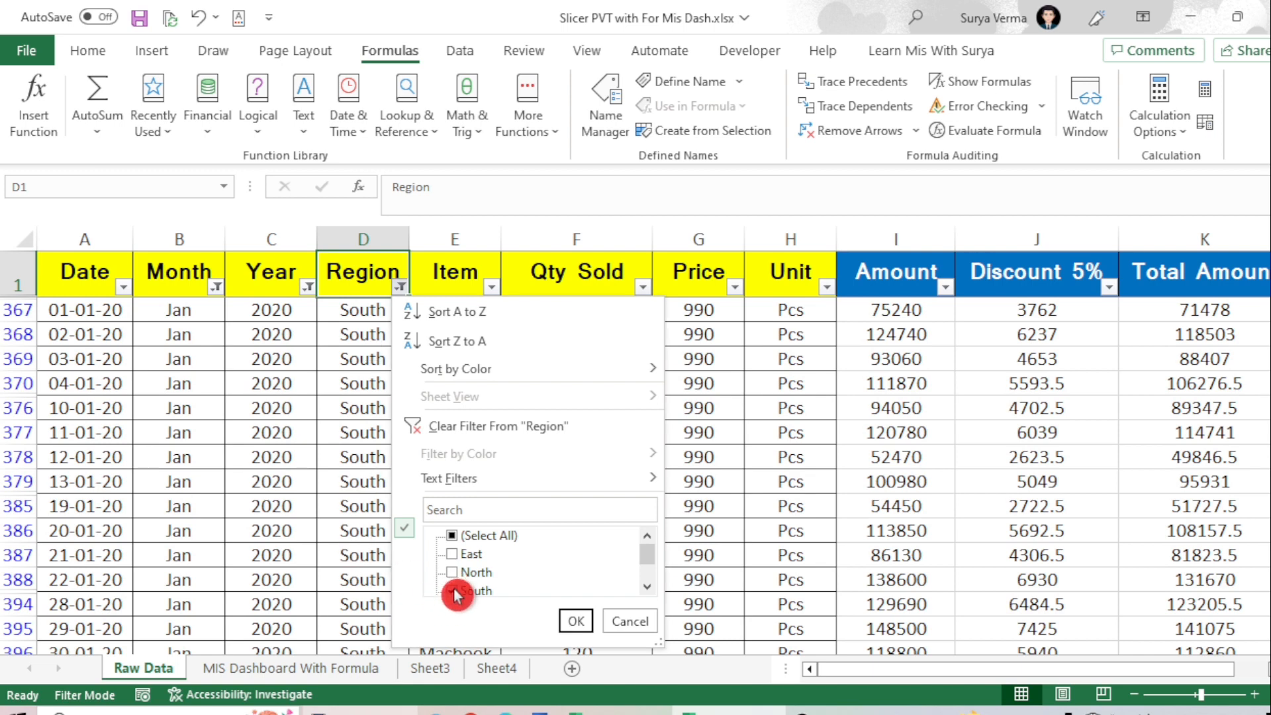
pyautogui.click(477, 586)
pyautogui.scroll(-1, 477, 584)
pyautogui.click(474, 572)
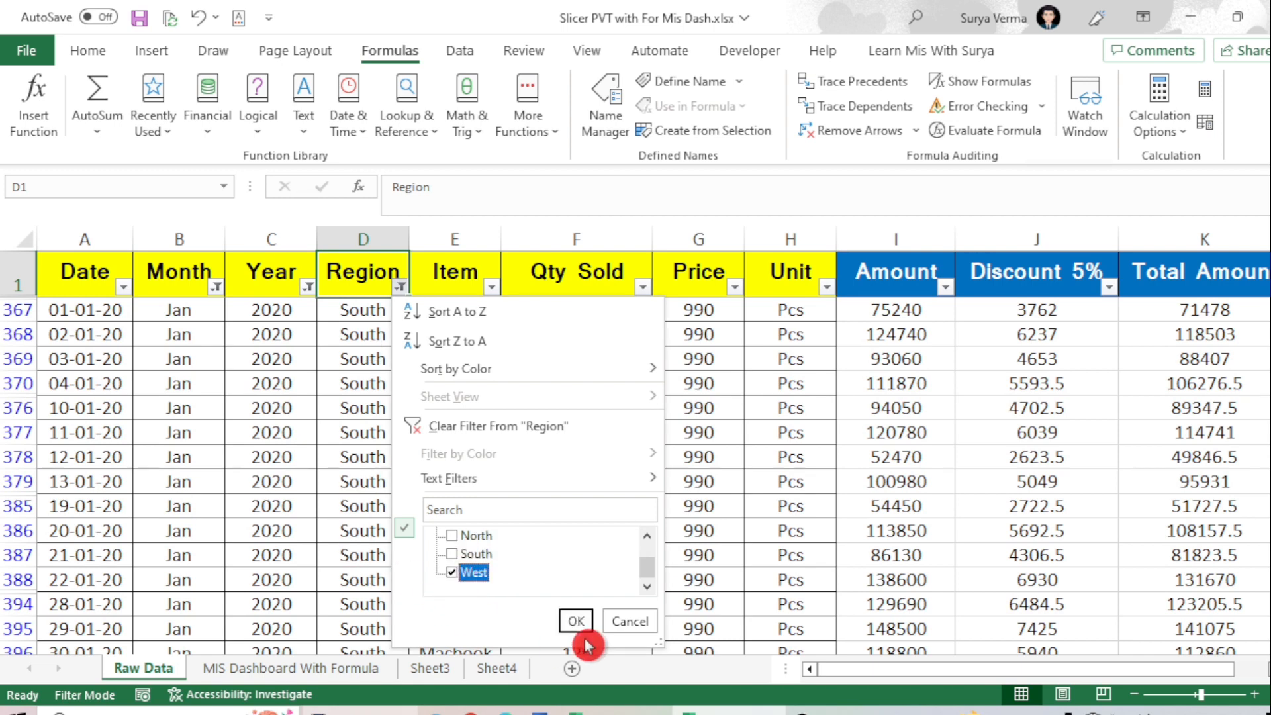
pyautogui.click(576, 624)
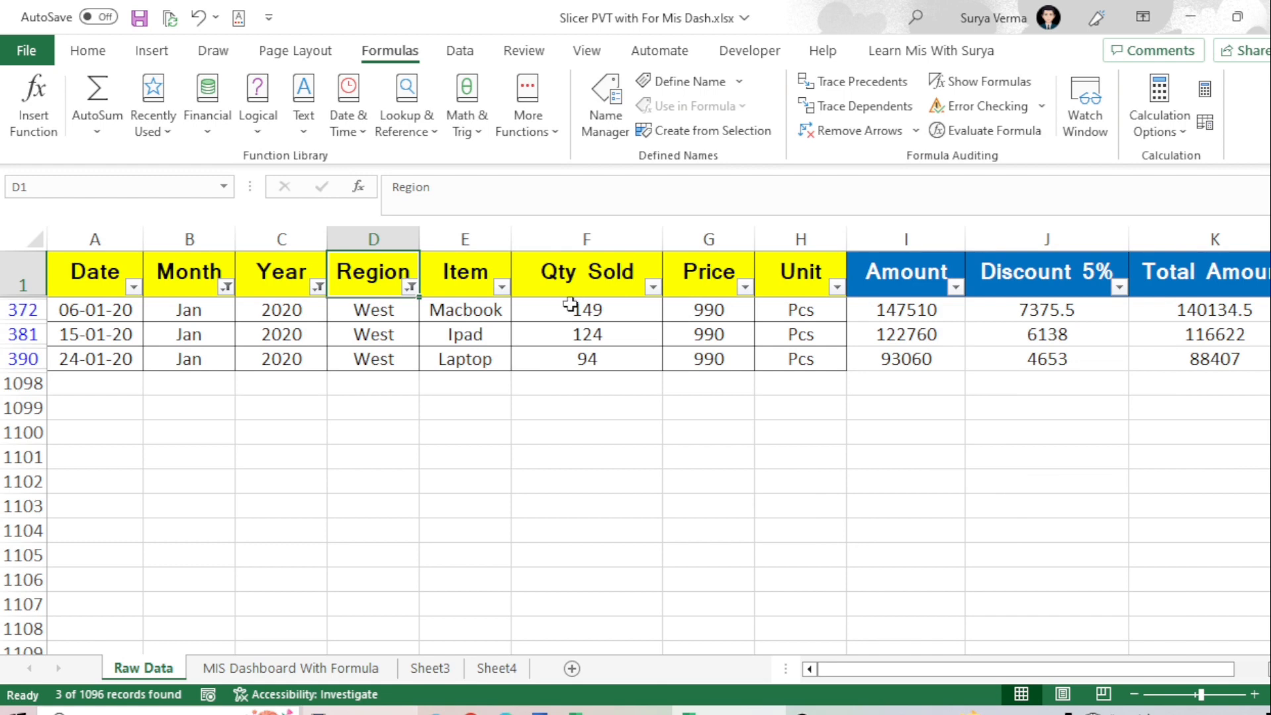
# Check the sum of the filtered Qty Sold cells against the dashboard's F5 result
pyautogui.moveTo(570, 307); pyautogui.dragTo(578, 359)
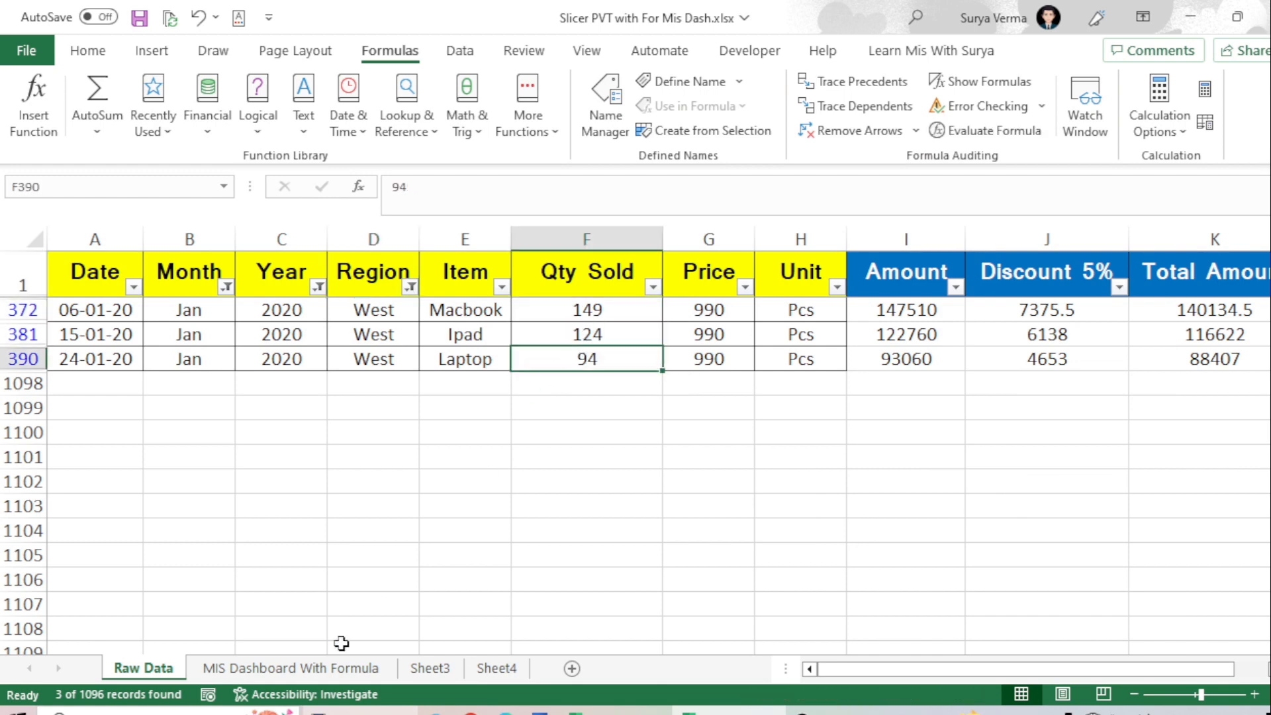
pyautogui.click(291, 668)
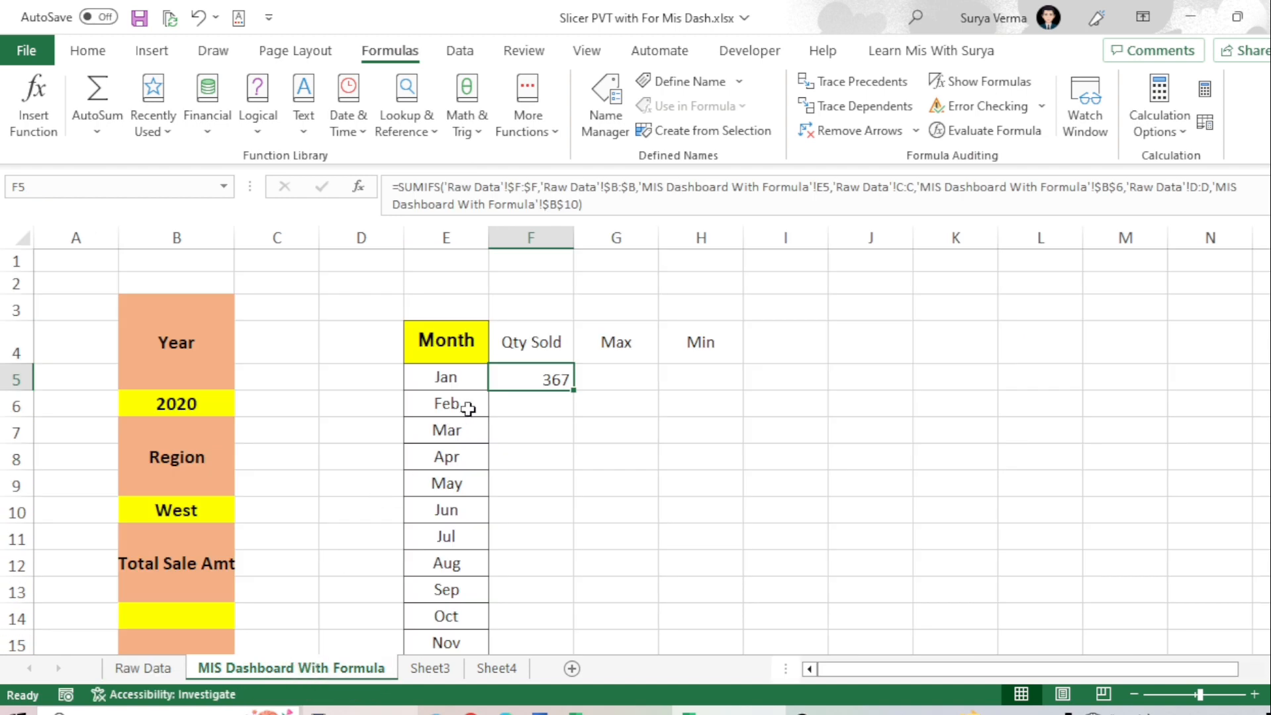
# Remove all filters from the Raw Data sheet and return to the MIS Dashboard With Formula sheet
pyautogui.click(160, 668)
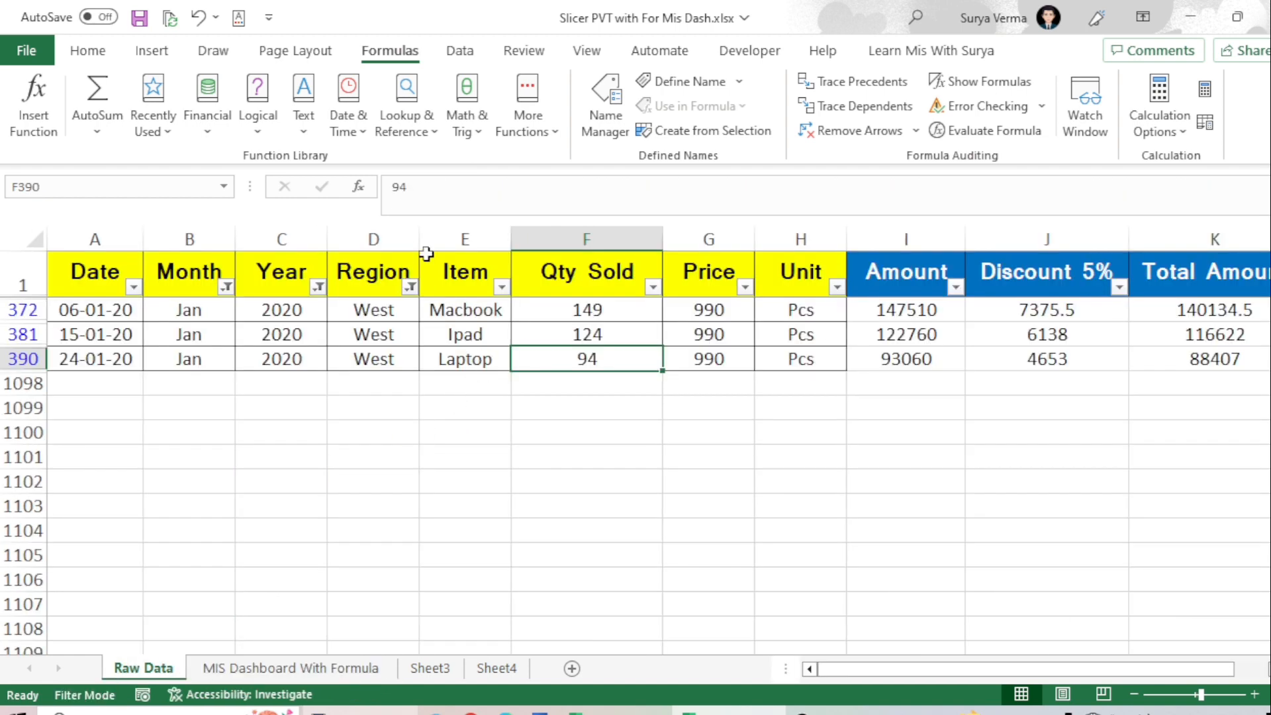
pyautogui.click(363, 280)
pyautogui.hotkey('ctrl', 'shift', 'l')
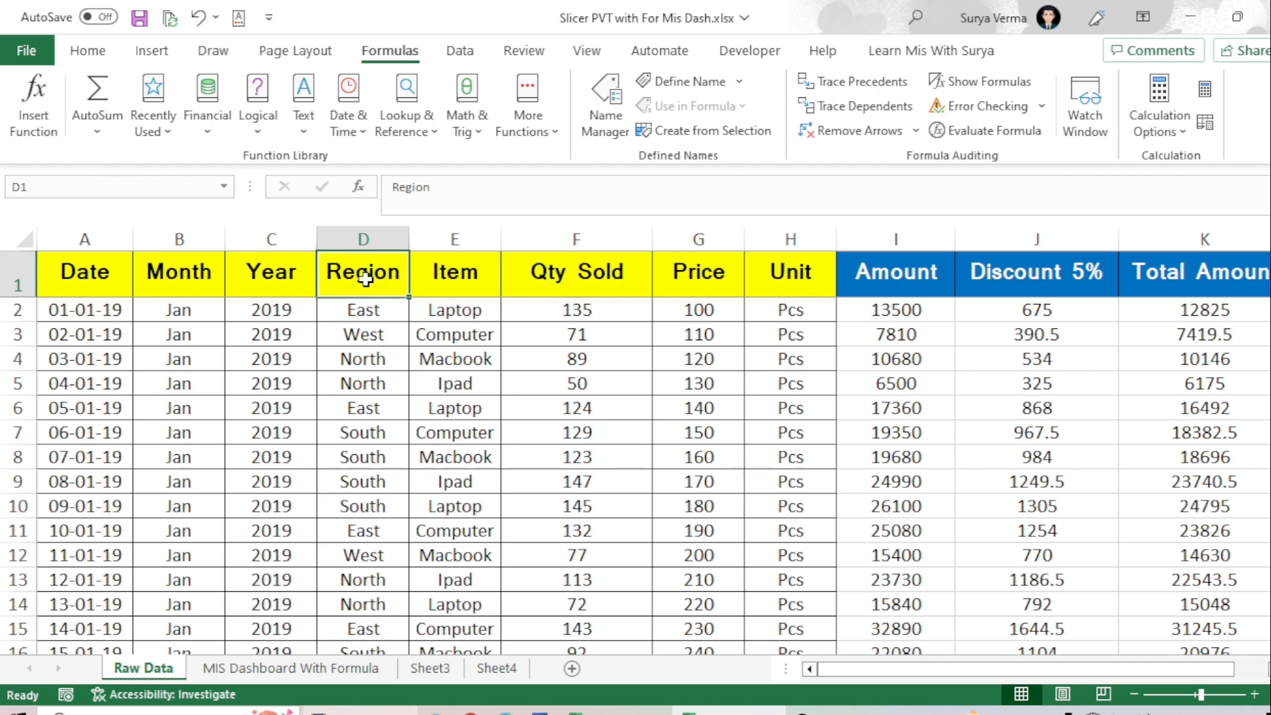
pyautogui.click(327, 670)
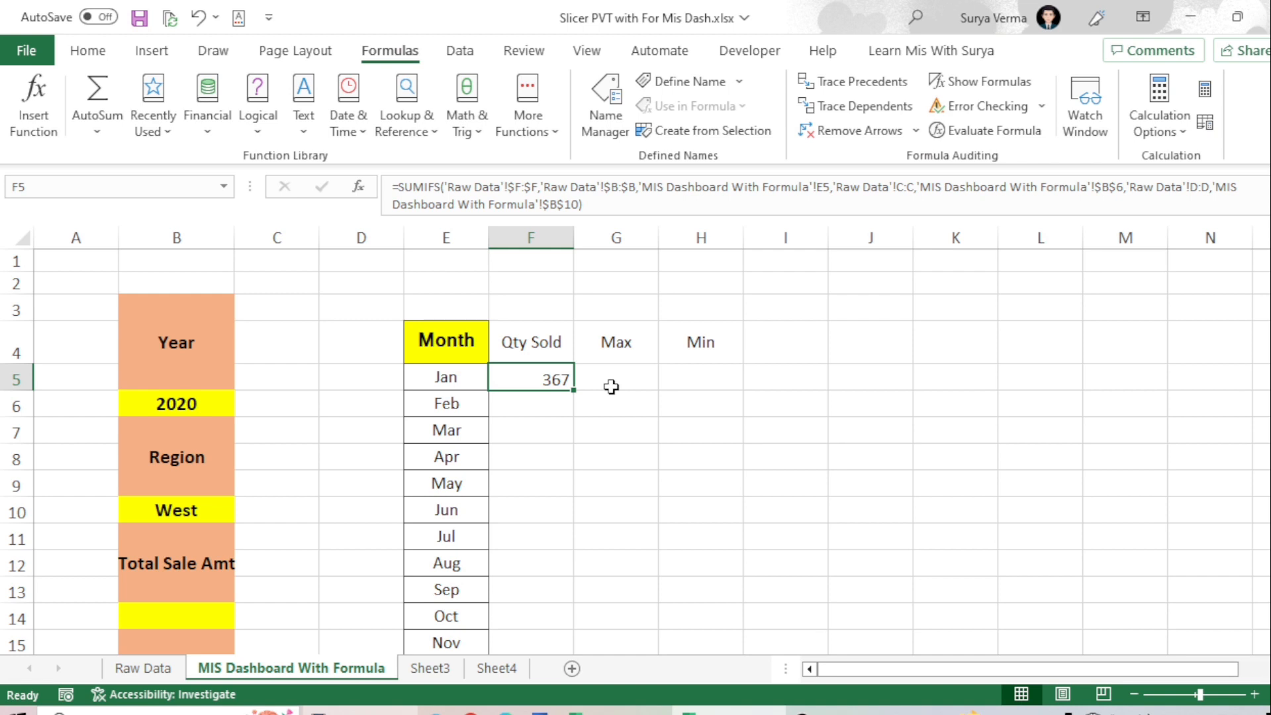
# Fill the Qty Sold SUMIFS formula from F5 down to the December row, F16
pyautogui.scroll(-2, 511, 474)
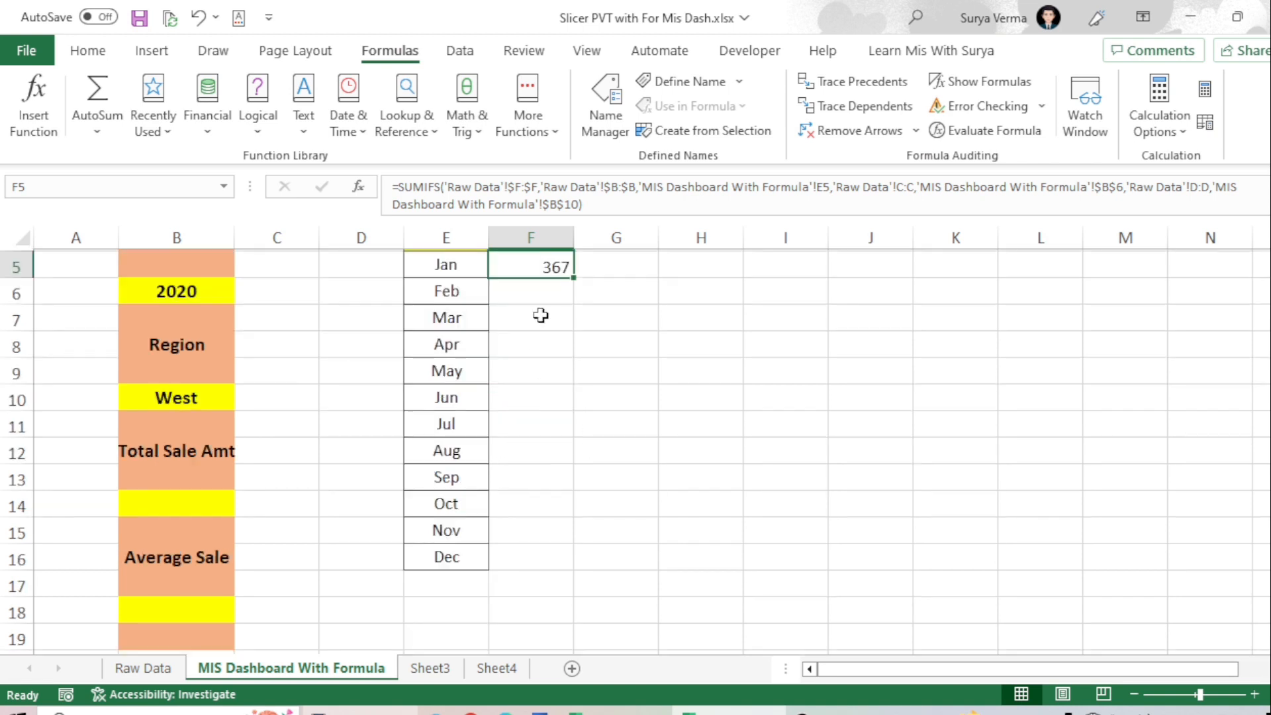
pyautogui.moveTo(537, 265); pyautogui.dragTo(530, 553)
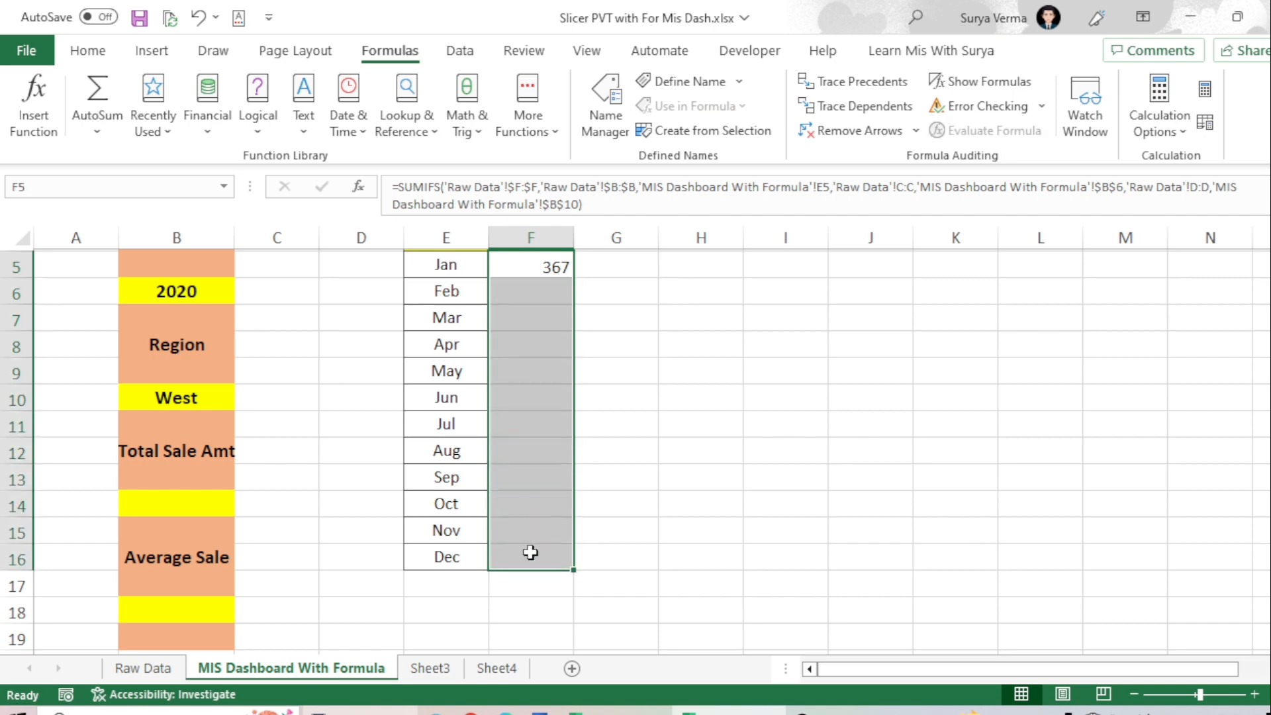
pyautogui.hotkey('ctrl', 'd')
pyautogui.click(530, 552)
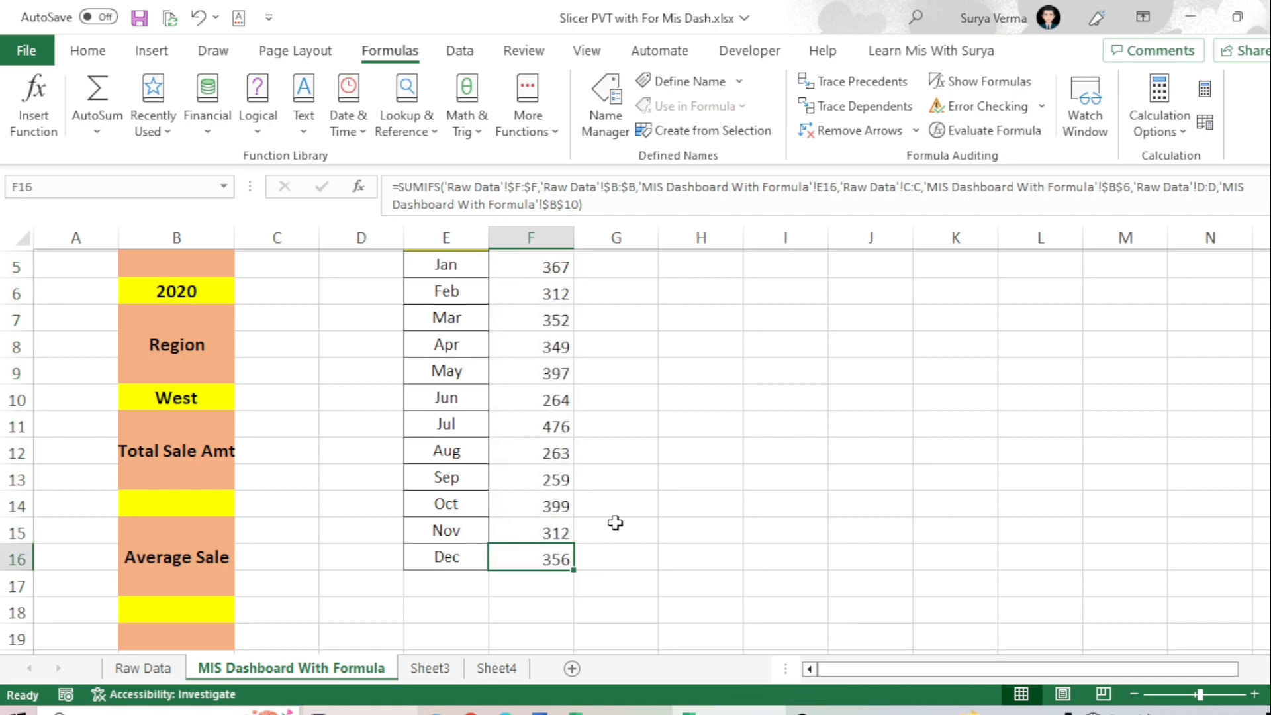
pyautogui.scroll(2, 615, 523)
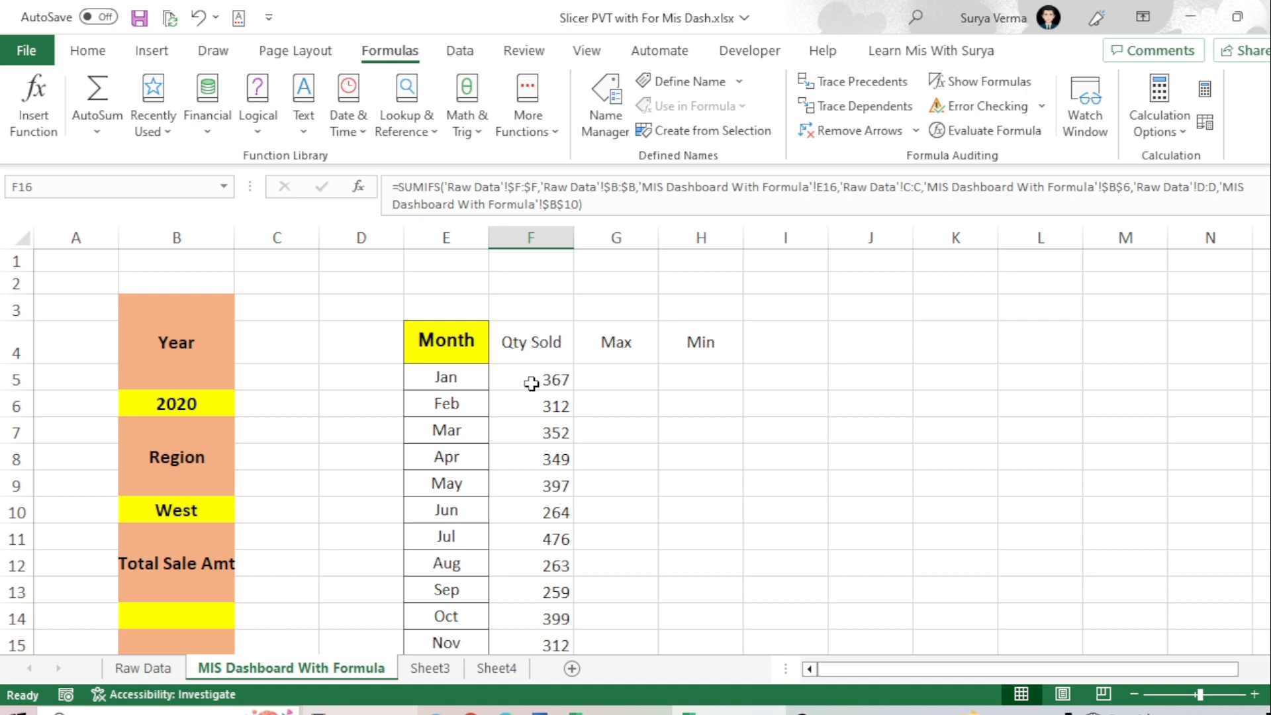
pyautogui.click(622, 372)
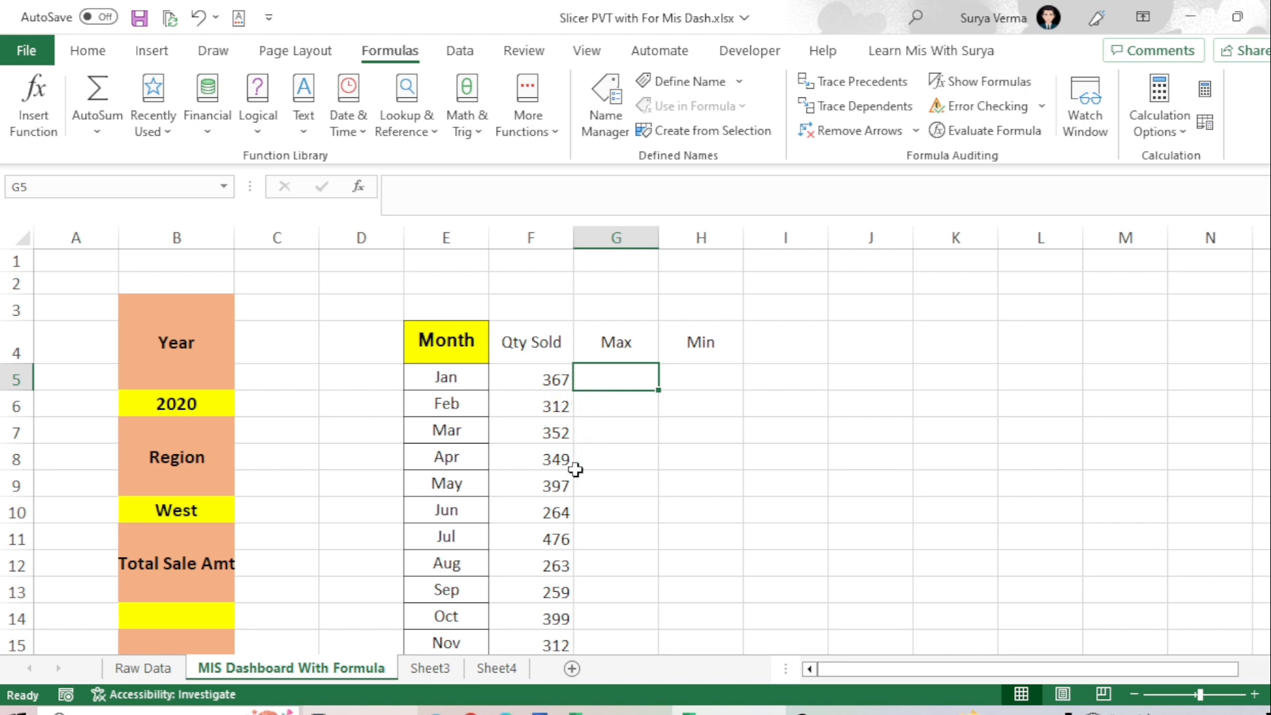
pyautogui.write('=')
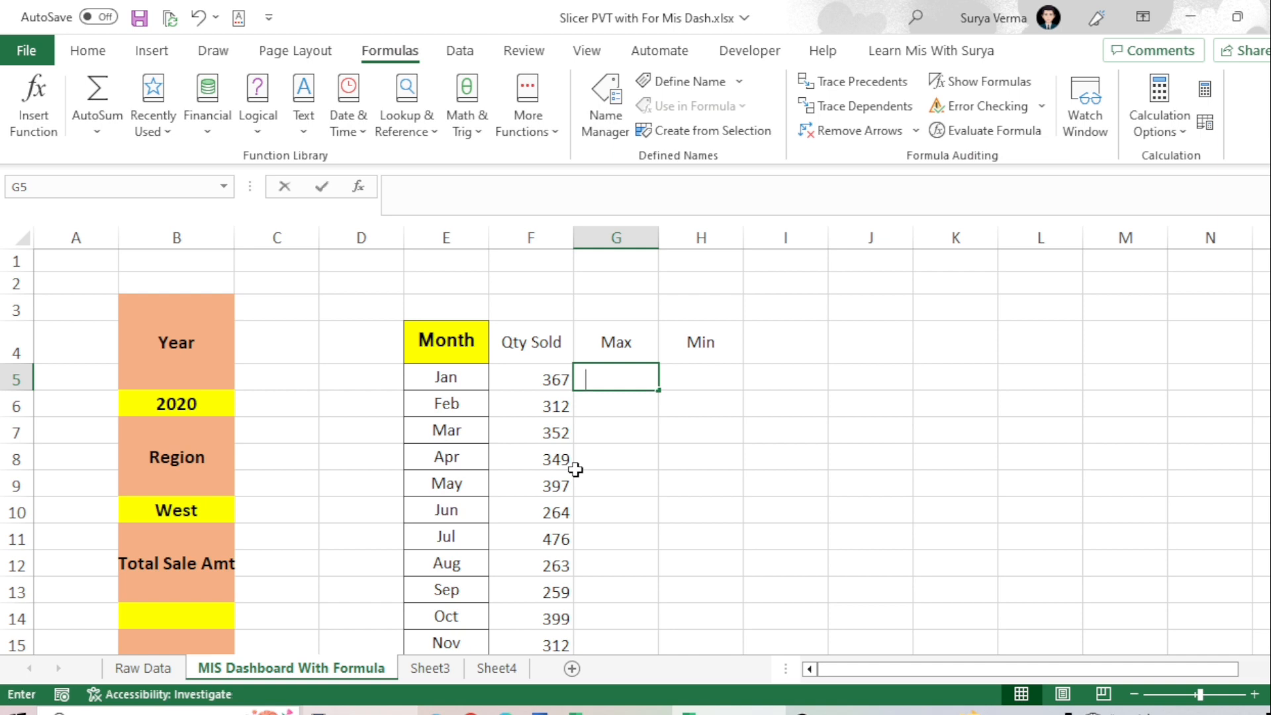
pyautogui.write('if')
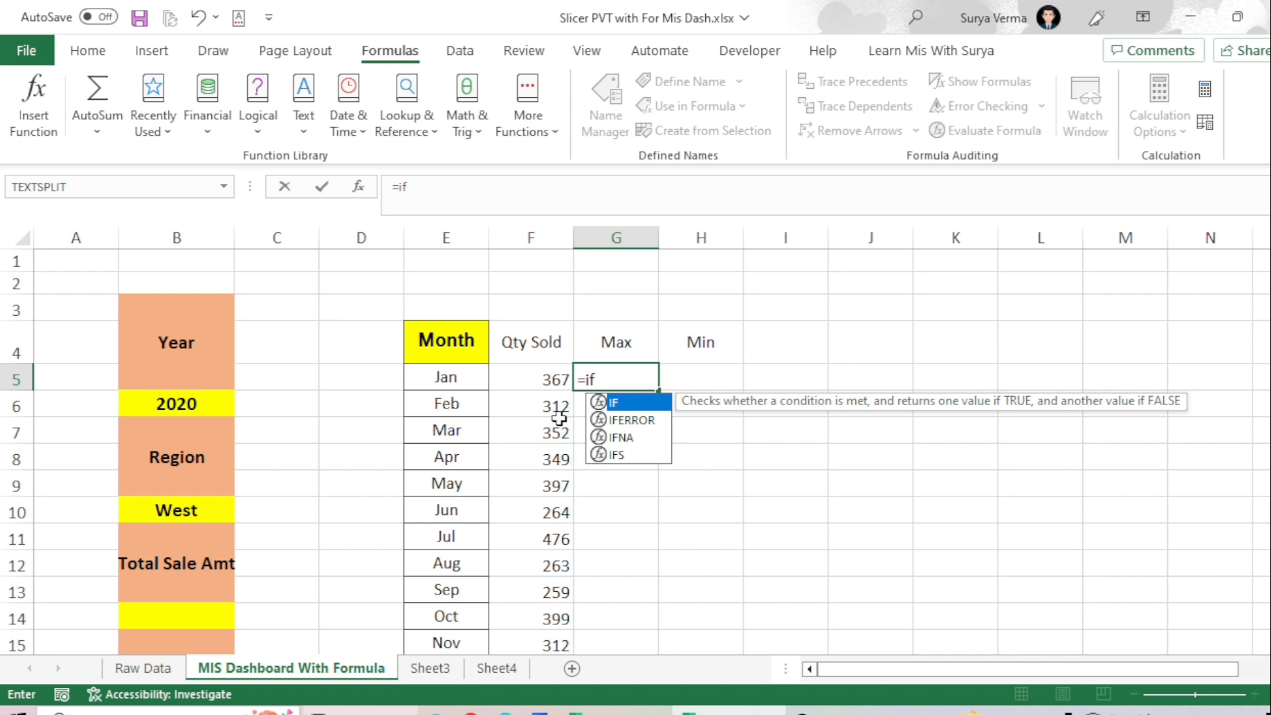
pyautogui.click(559, 379)
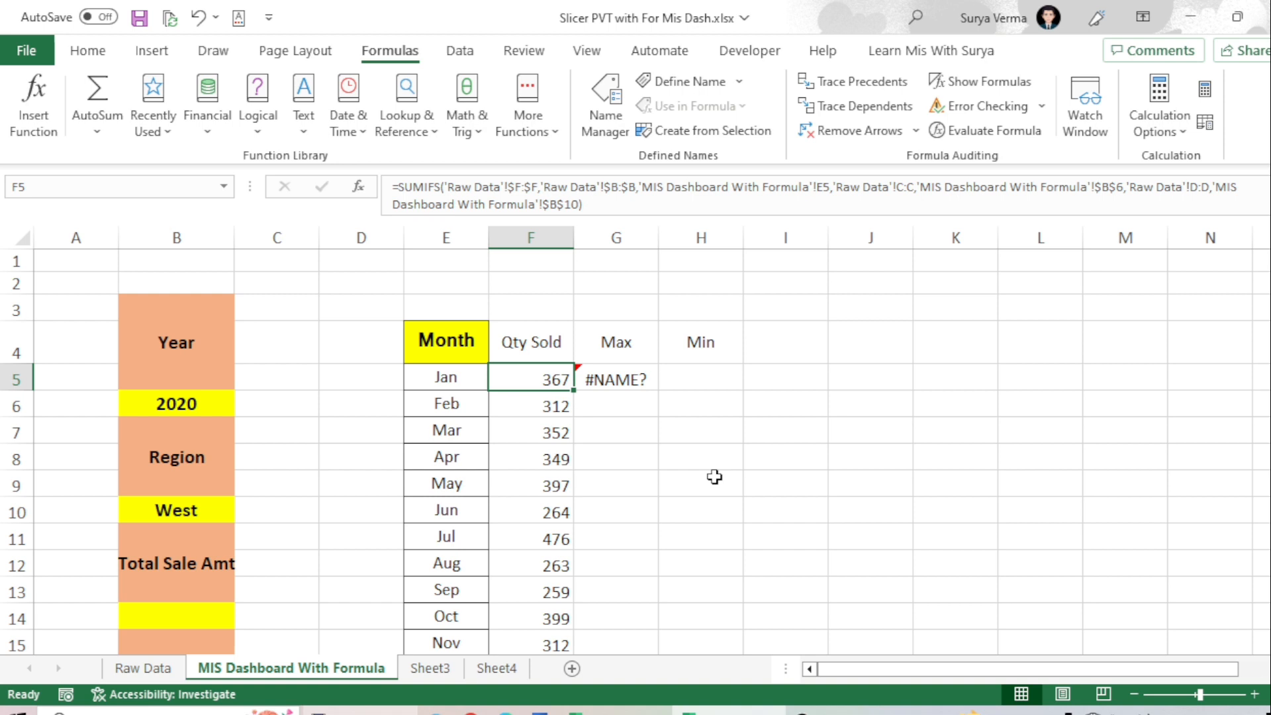
# Begin an IF formula in the January Max cell G5 with a less-than test on F5
pyautogui.press('Right')
pyautogui.write('=if')
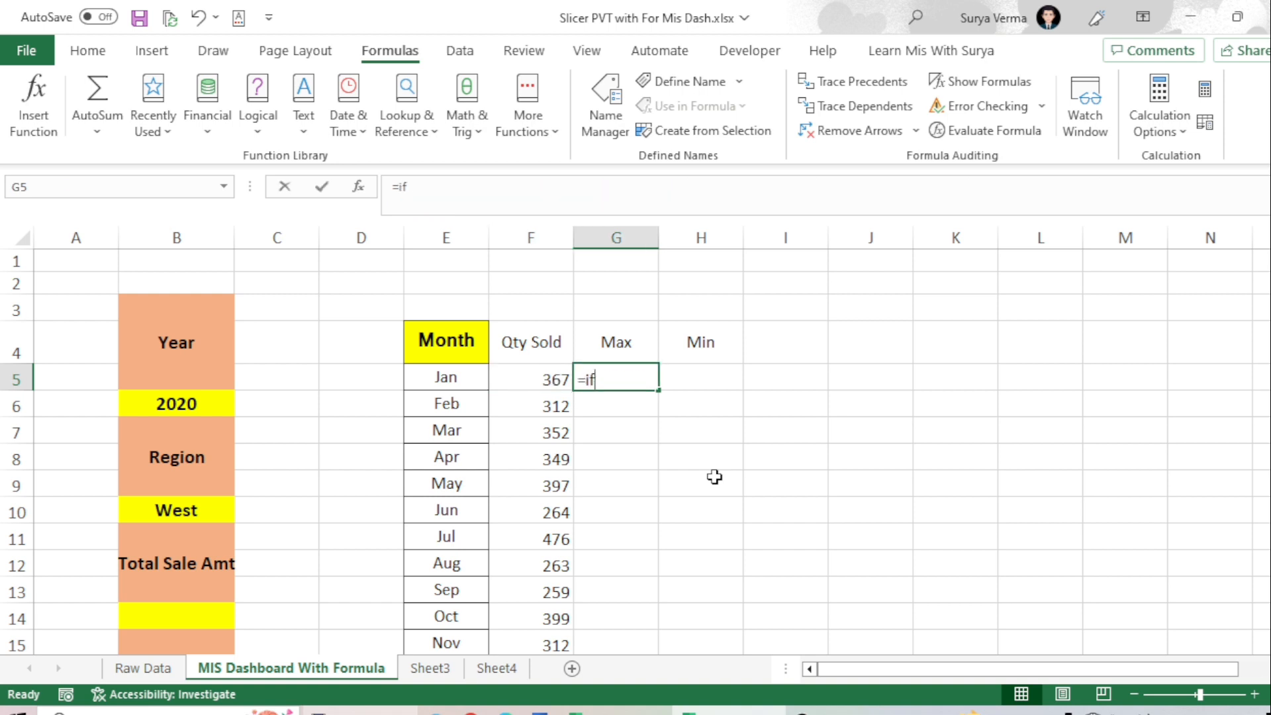
pyautogui.press('Tab')
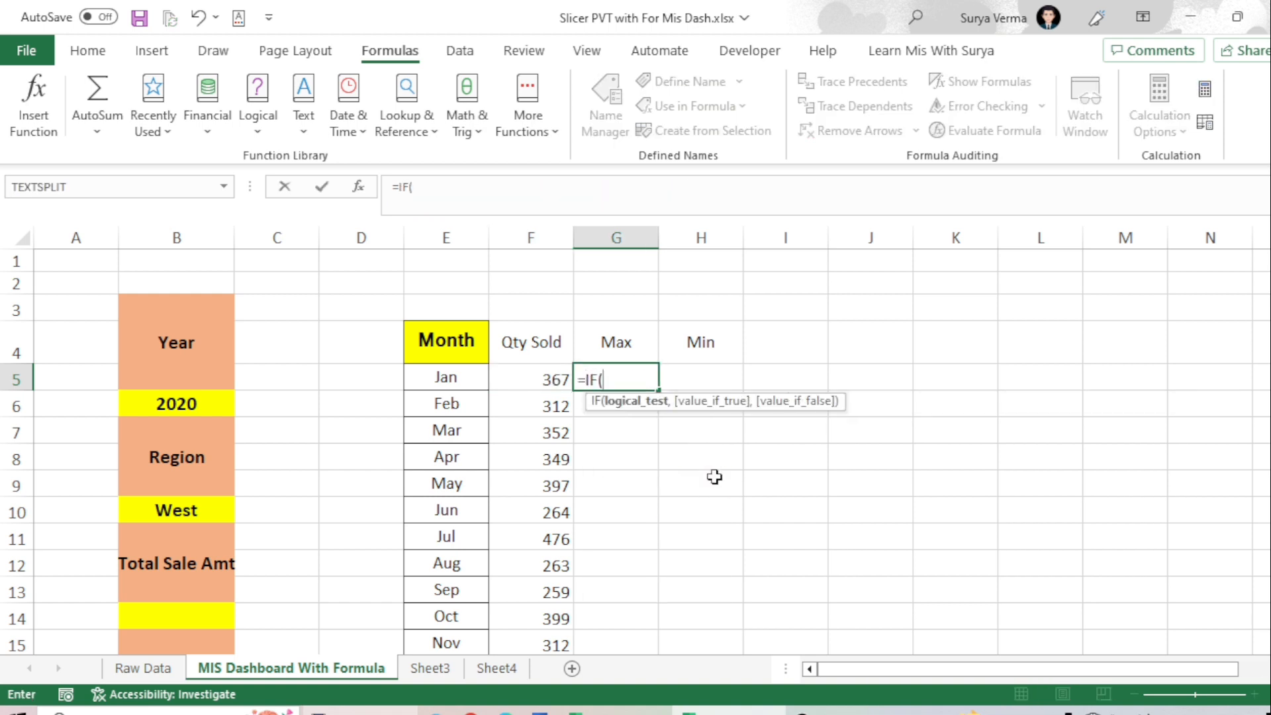
pyautogui.press('Left')
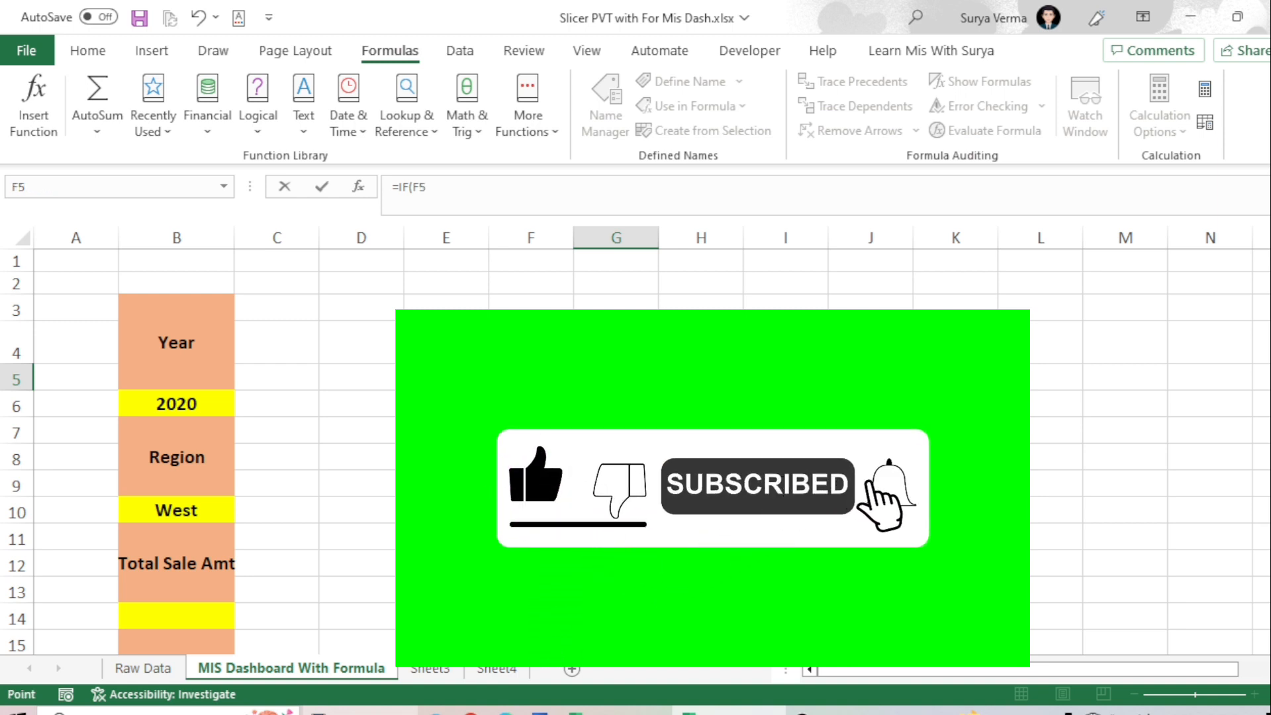
pyautogui.write('<')
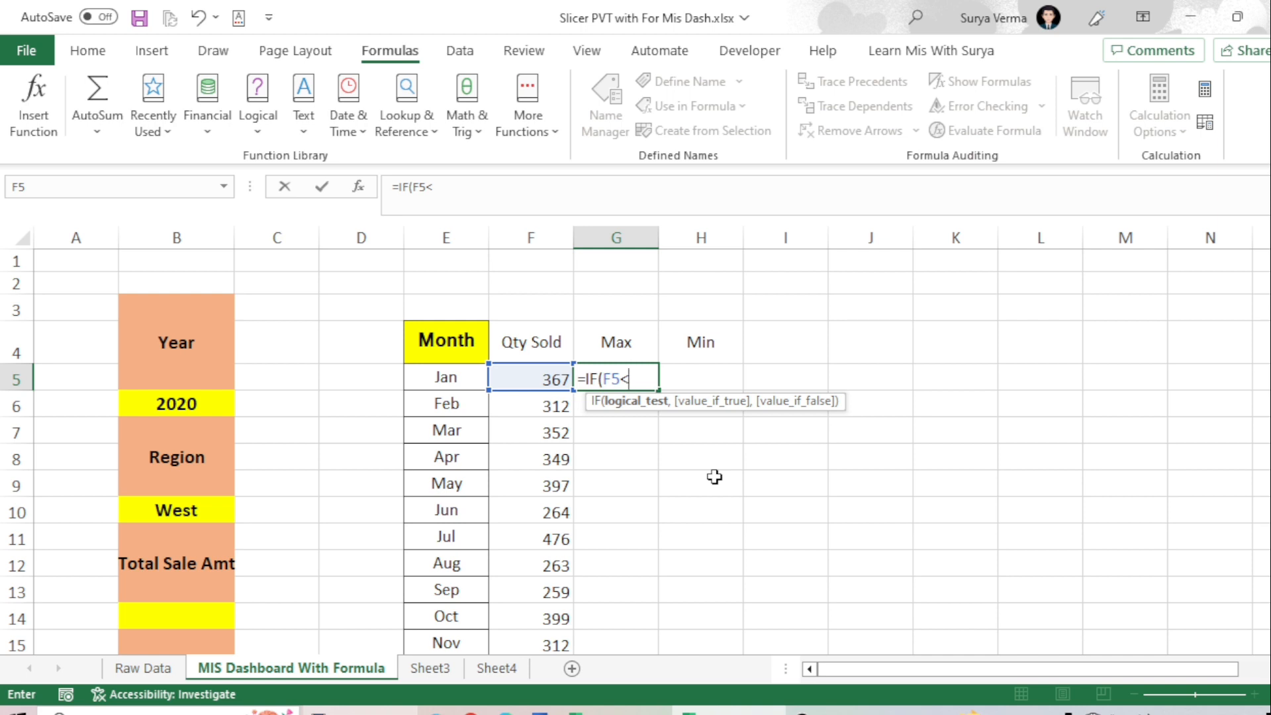
# Complete the IF test in G5 by comparing F5 with the MAX of the absolute range $F$5:$F$16
pyautogui.write('max')
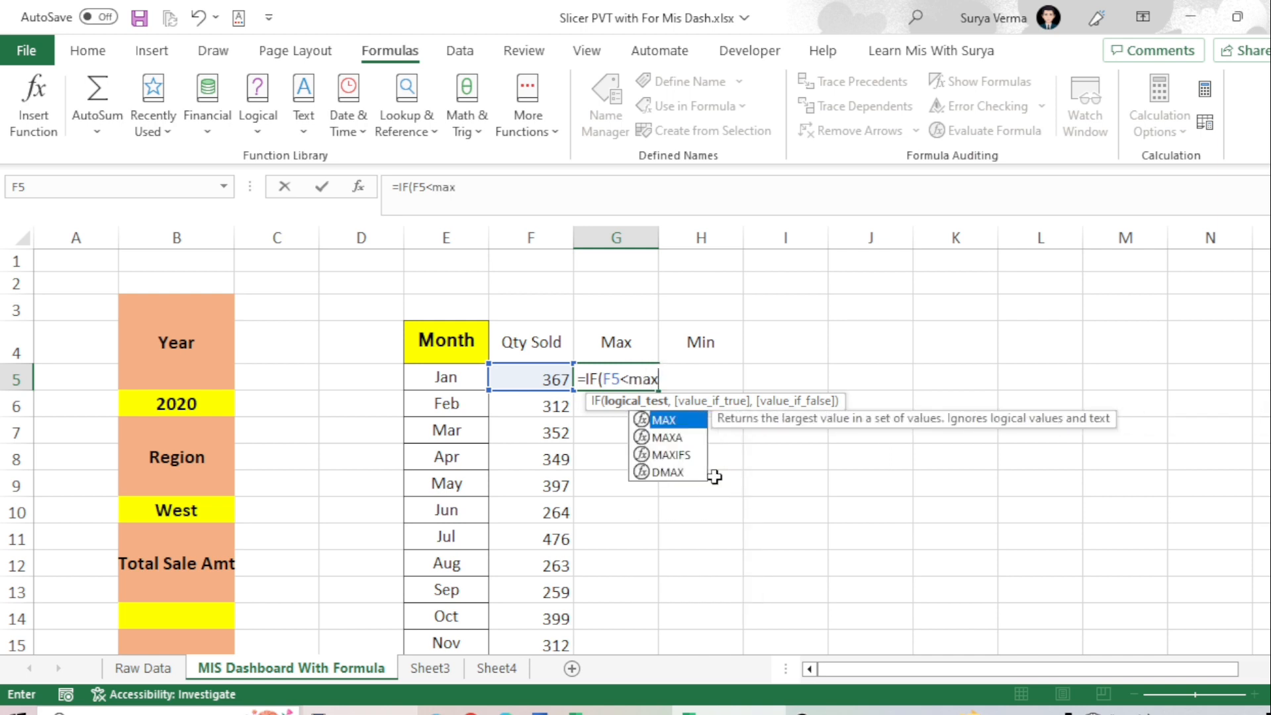
pyautogui.press('Tab')
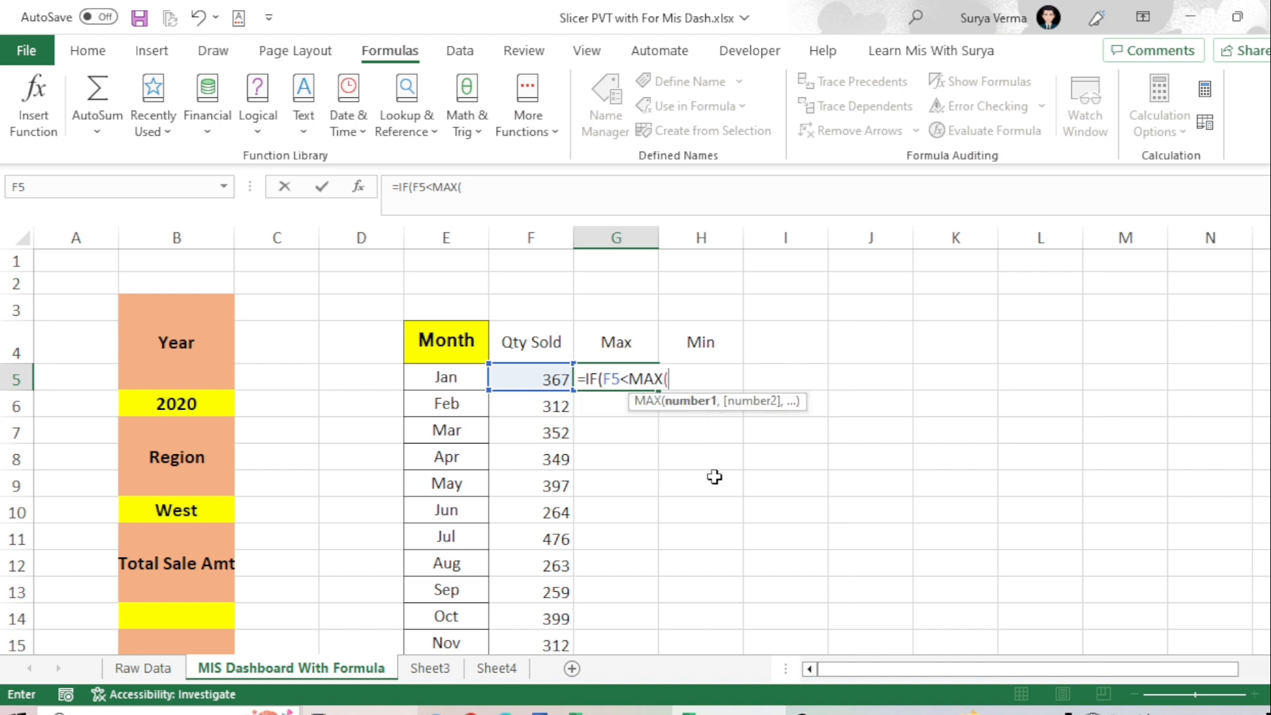
pyautogui.press('Left')
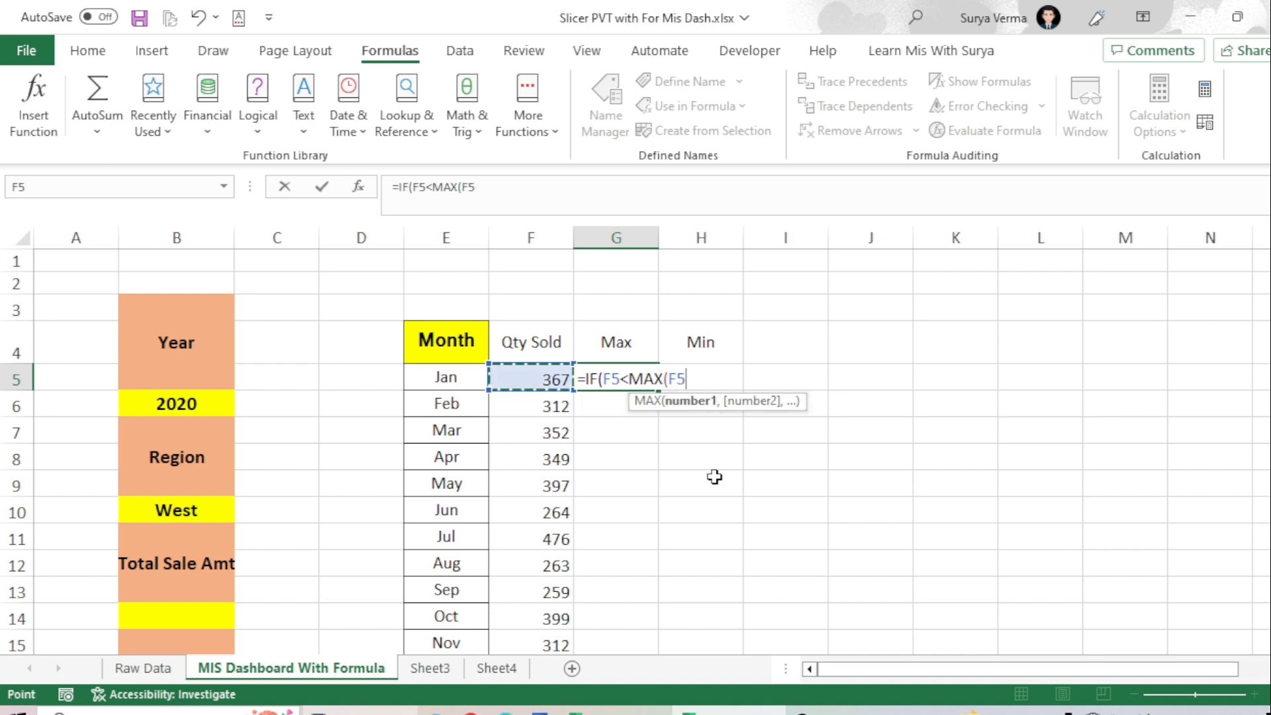
pyautogui.hotkey('ctrl', 'shift', 'Down')
pyautogui.press('F4')
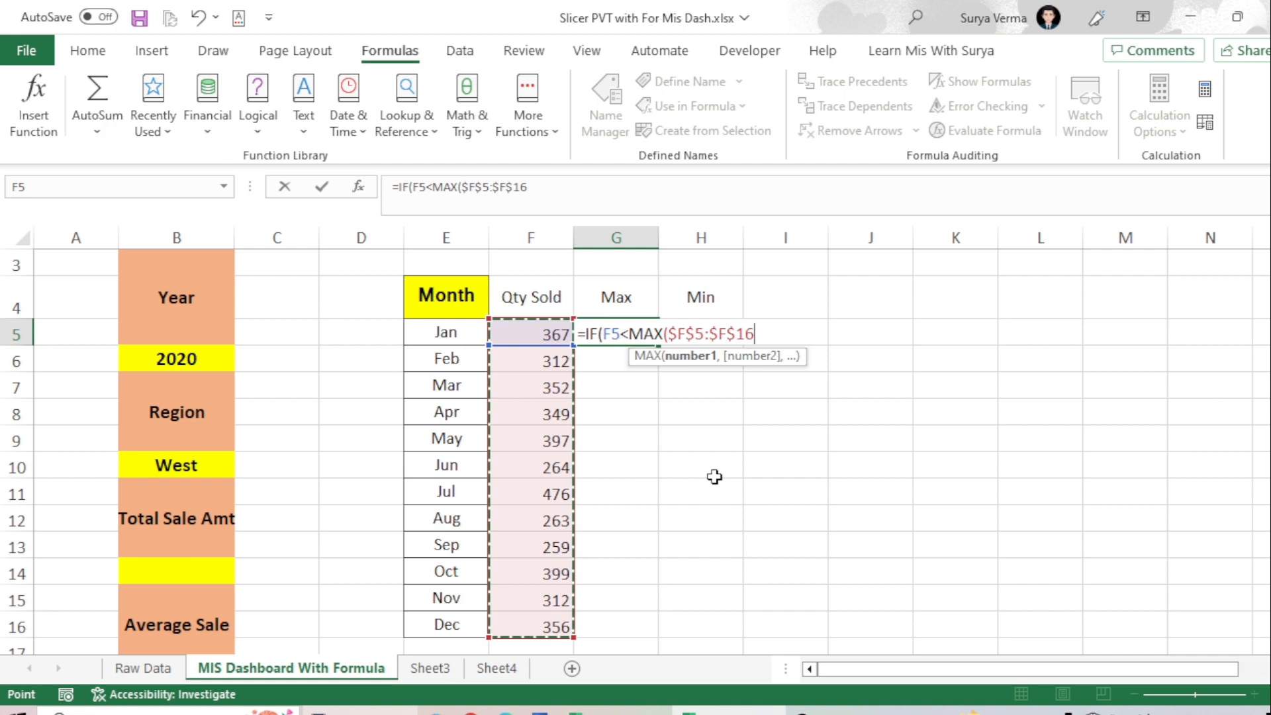
pyautogui.write(')')
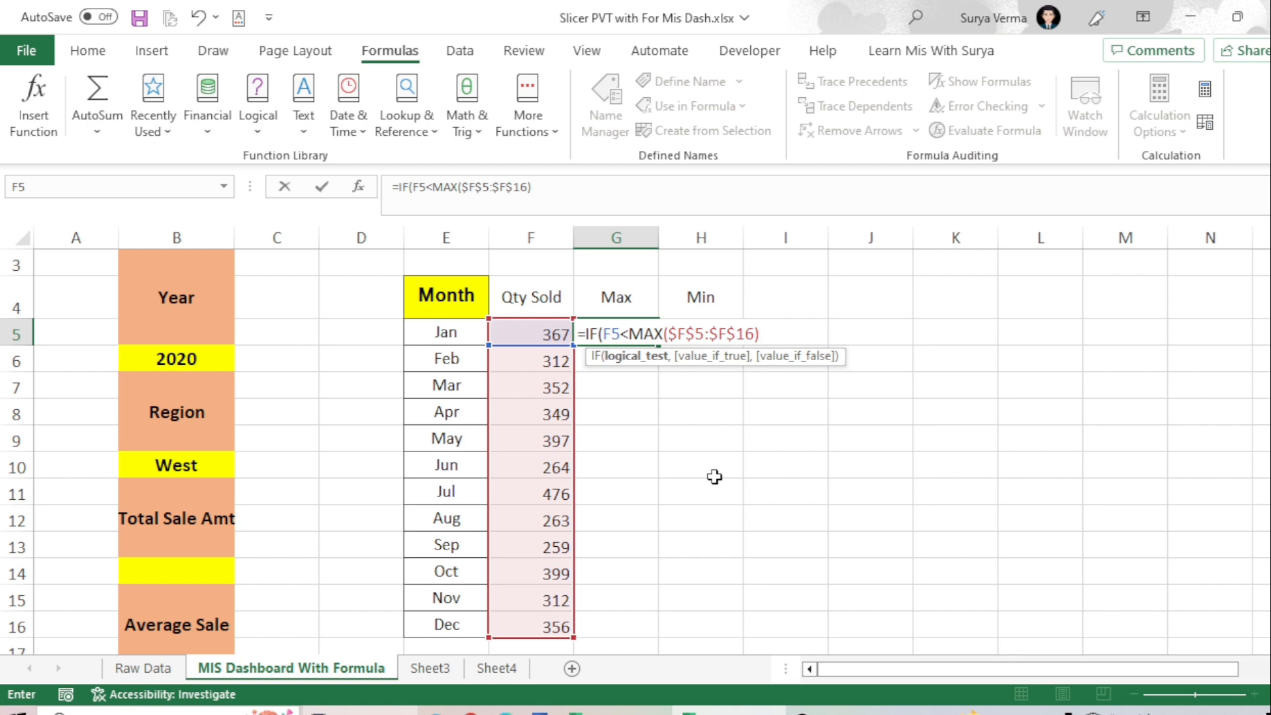
# Finish the G5 IF formula so it returns #N/A when the test is true and F5 otherwise
pyautogui.write(',')
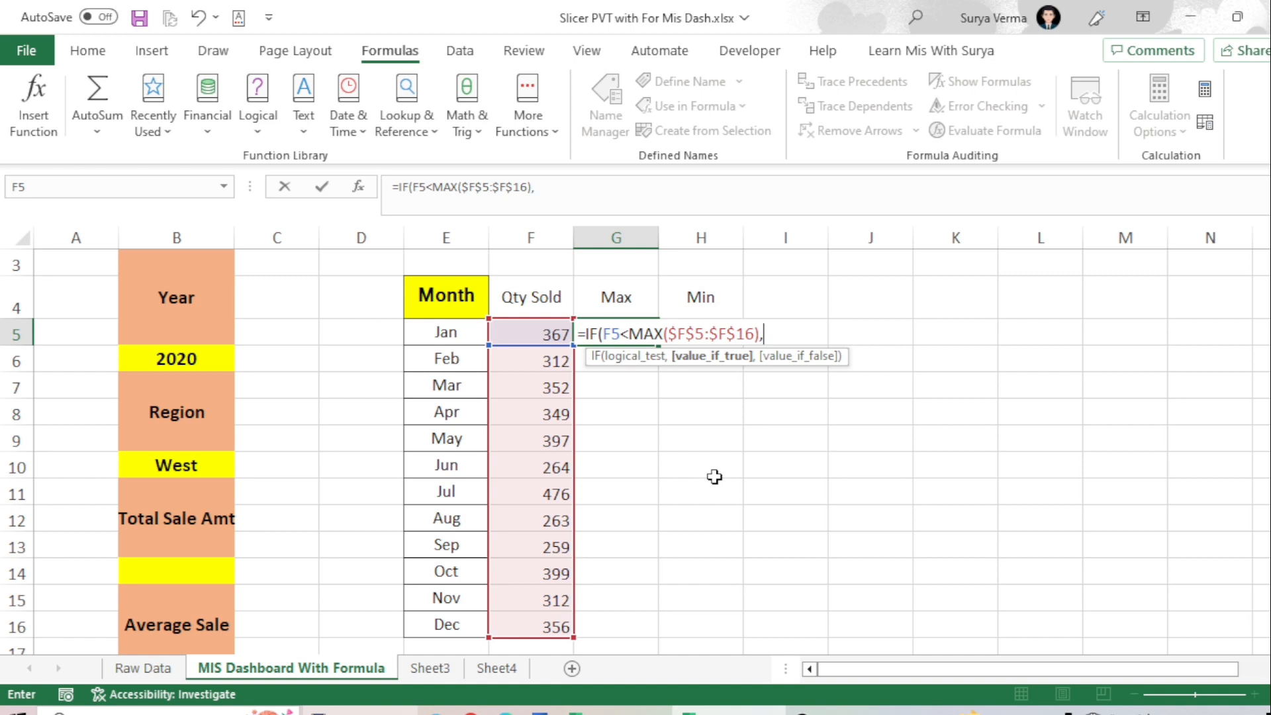
pyautogui.write('#N/A')
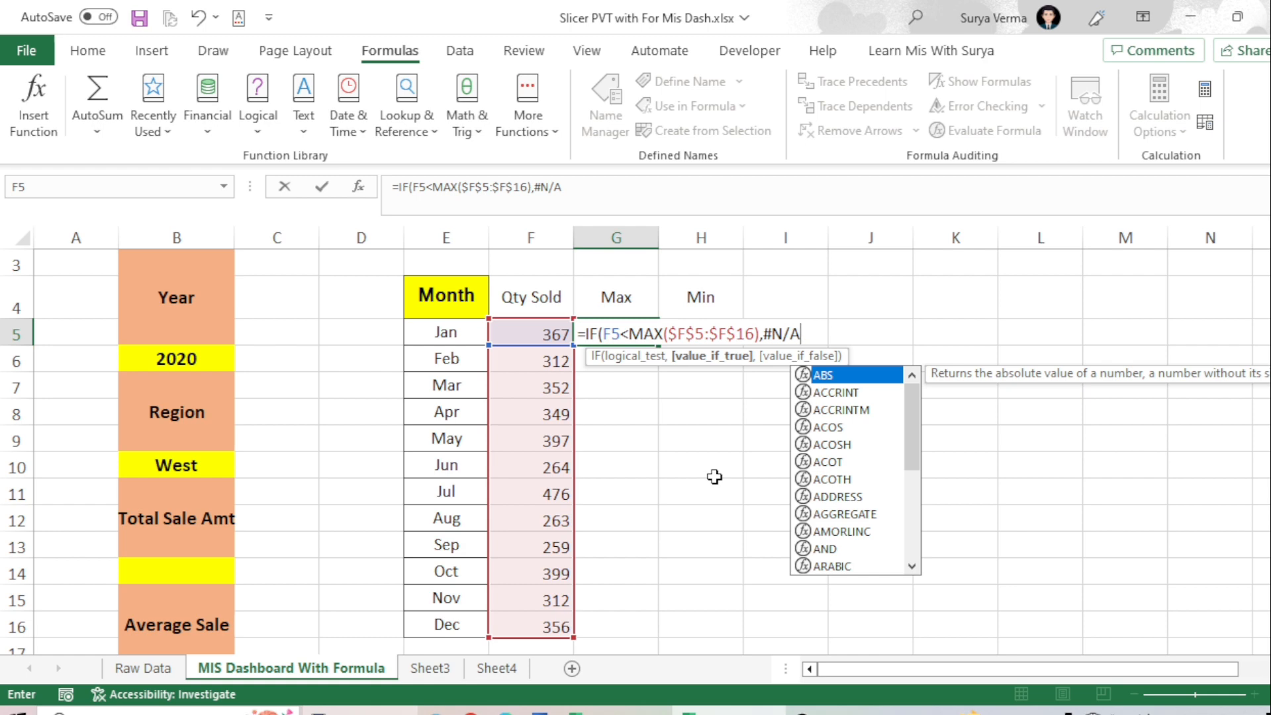
pyautogui.write(',')
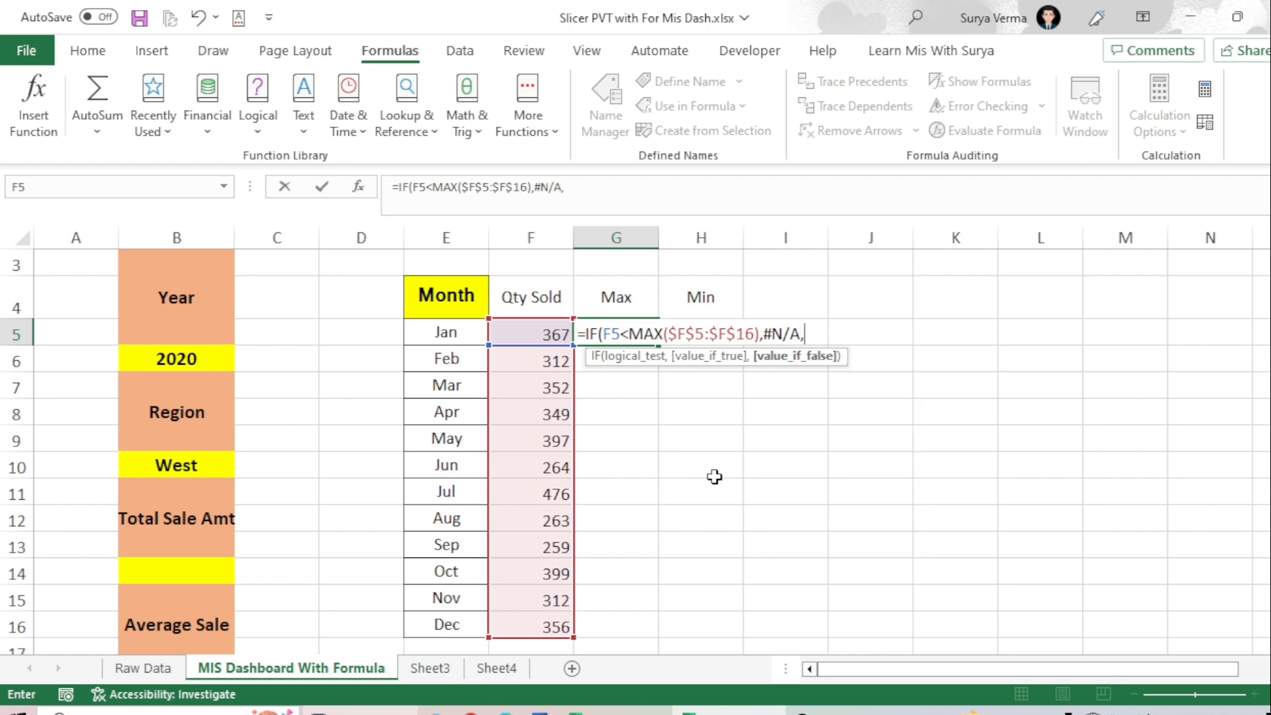
pyautogui.press('Left')
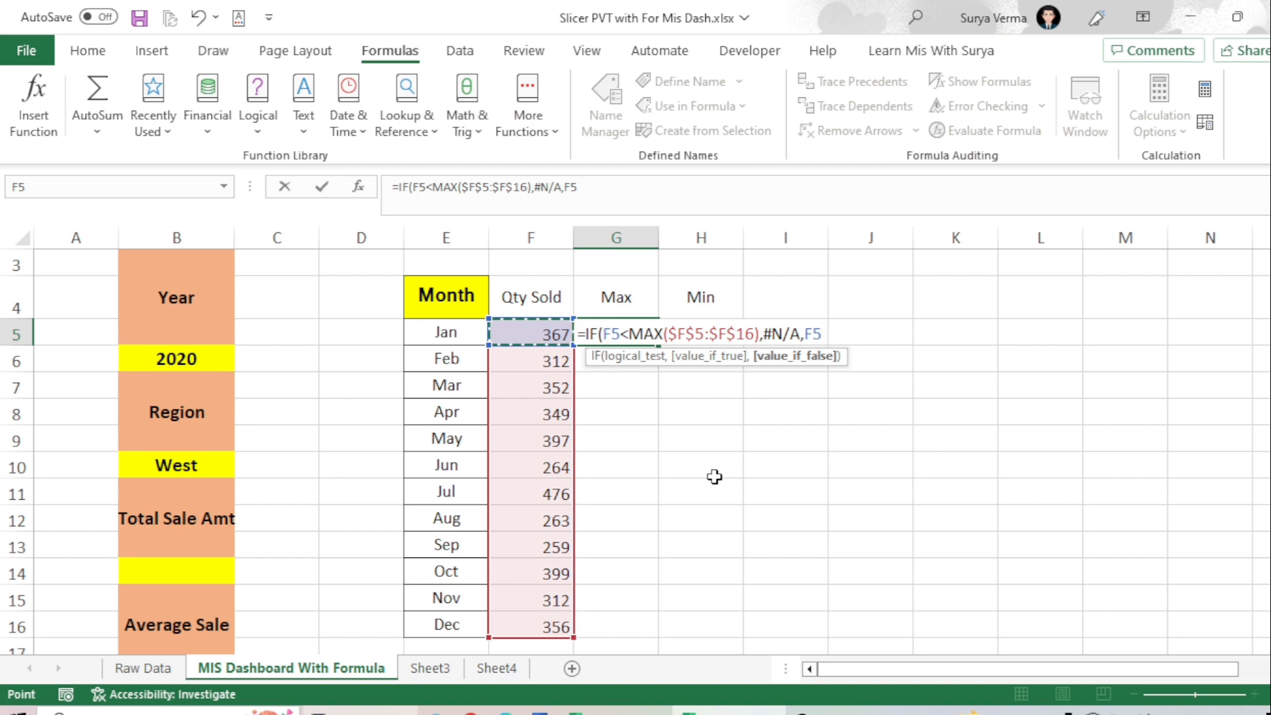
pyautogui.press('Return')
pyautogui.press('Return')
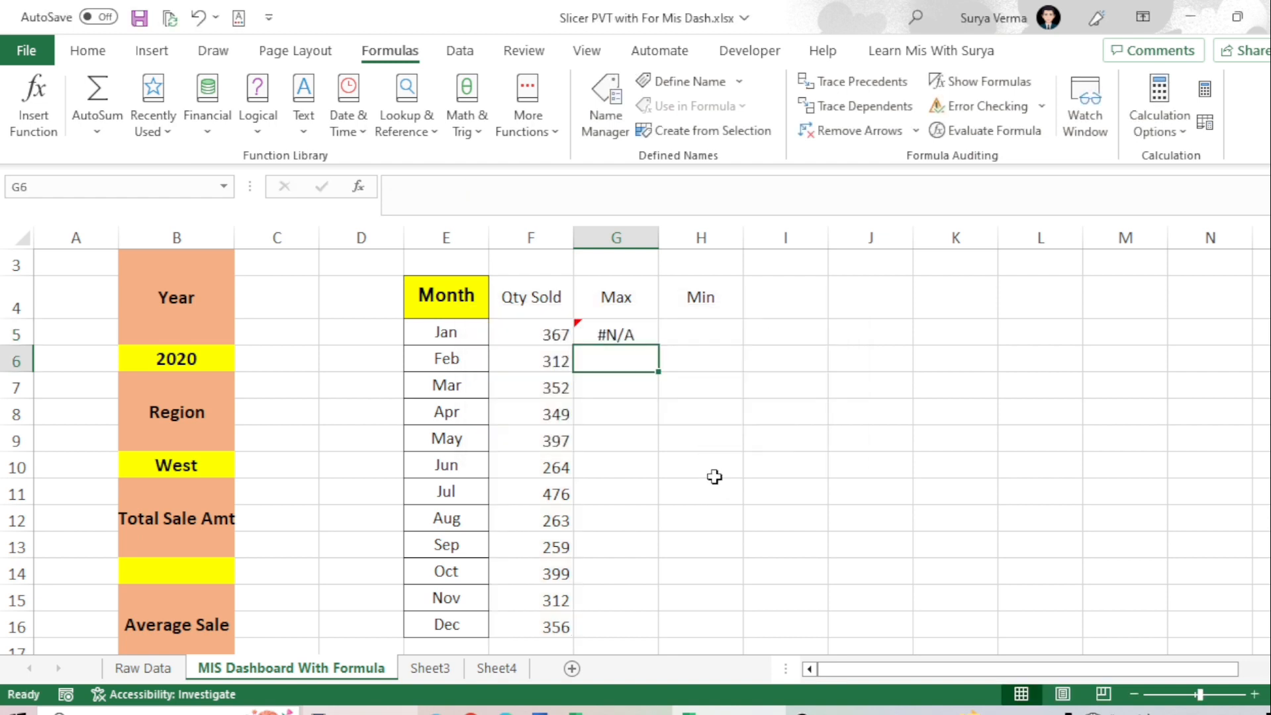
# Fill the Max formula from G5 down to the December row, G16
pyautogui.press('Up')
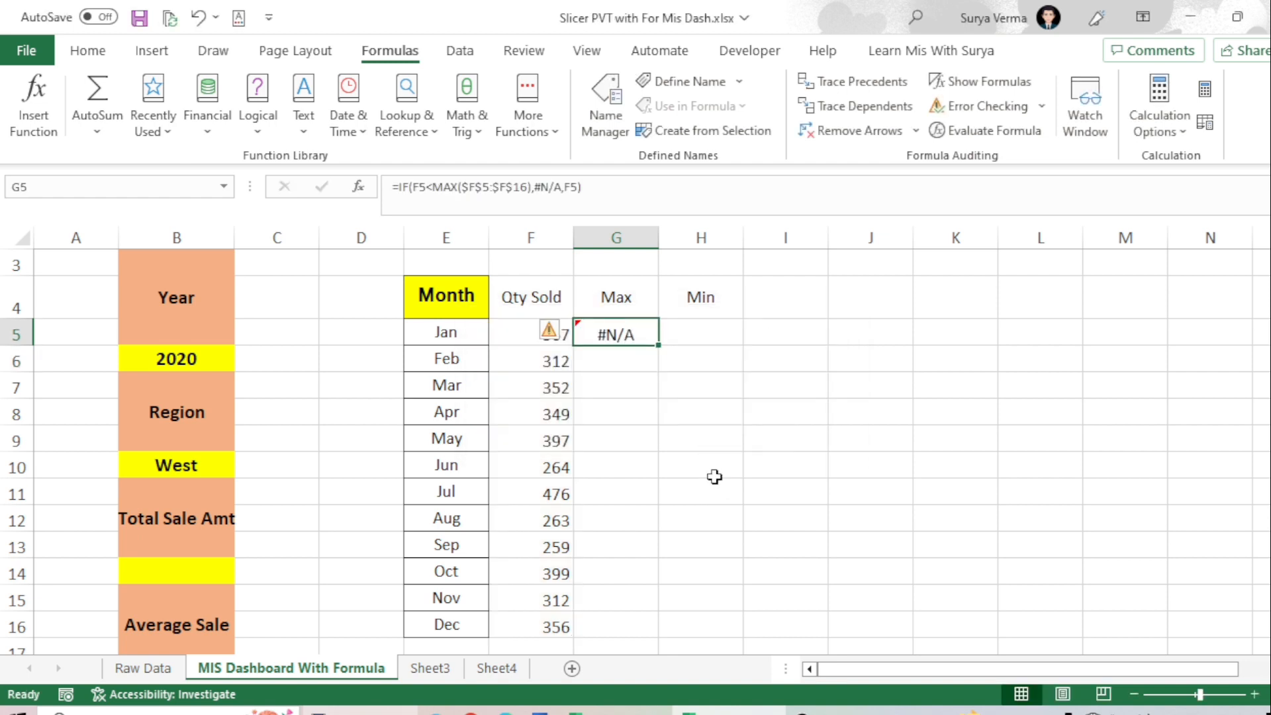
pyautogui.hotkey('shift', 'Down')
pyautogui.hotkey('shift', 'Down')
pyautogui.hotkey('shift', 'Down')
pyautogui.hotkey('shift', 'Down')
pyautogui.hotkey('shift', 'Down')
pyautogui.hotkey('shift', 'Down')
pyautogui.hotkey('shift', 'Down')
pyautogui.hotkey('shift', 'Down')
pyautogui.hotkey('shift', 'Down')
pyautogui.hotkey('shift', 'Down')
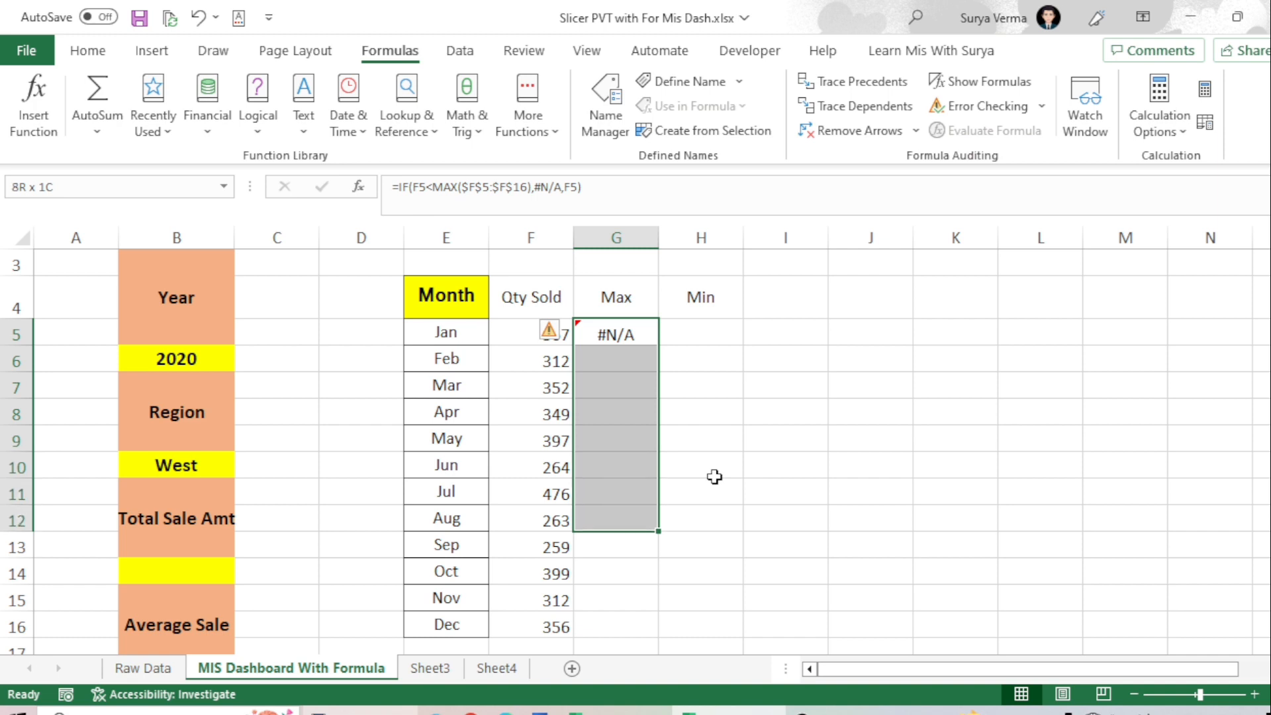
pyautogui.hotkey('shift', 'Down')
pyautogui.hotkey('ctrl', 'd')
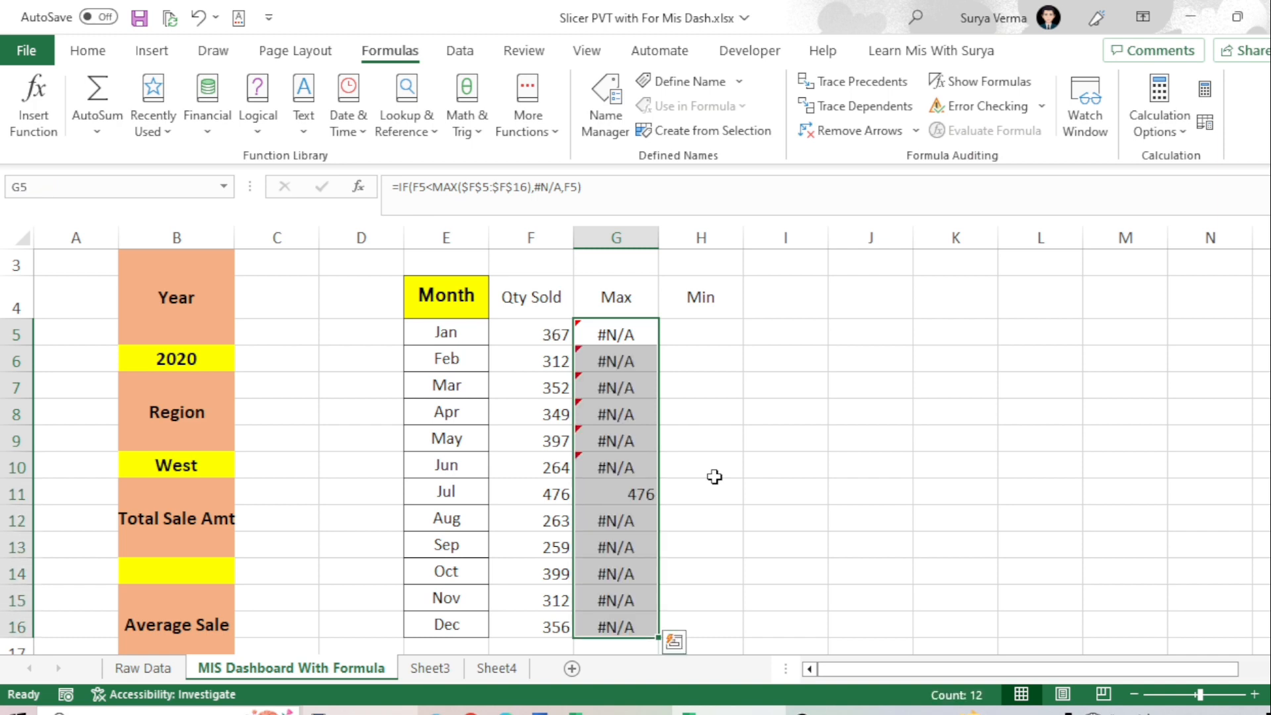
# Examine the filled Max column against Qty Sold, especially around the July row
pyautogui.press('Down')
pyautogui.press('Down')
pyautogui.press('Down')
pyautogui.press('Down')
pyautogui.press('Down')
pyautogui.press('Down')
pyautogui.press('Down')
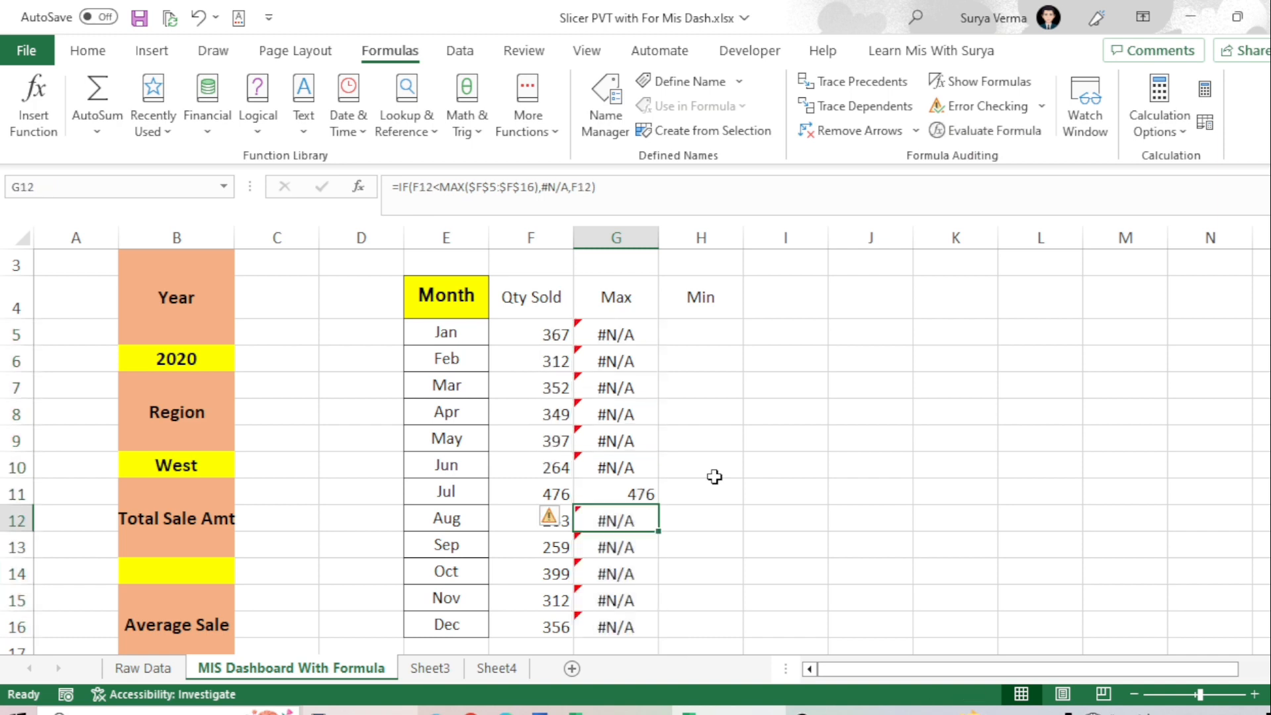
pyautogui.press('Up')
pyautogui.press('Left')
pyautogui.press('Right')
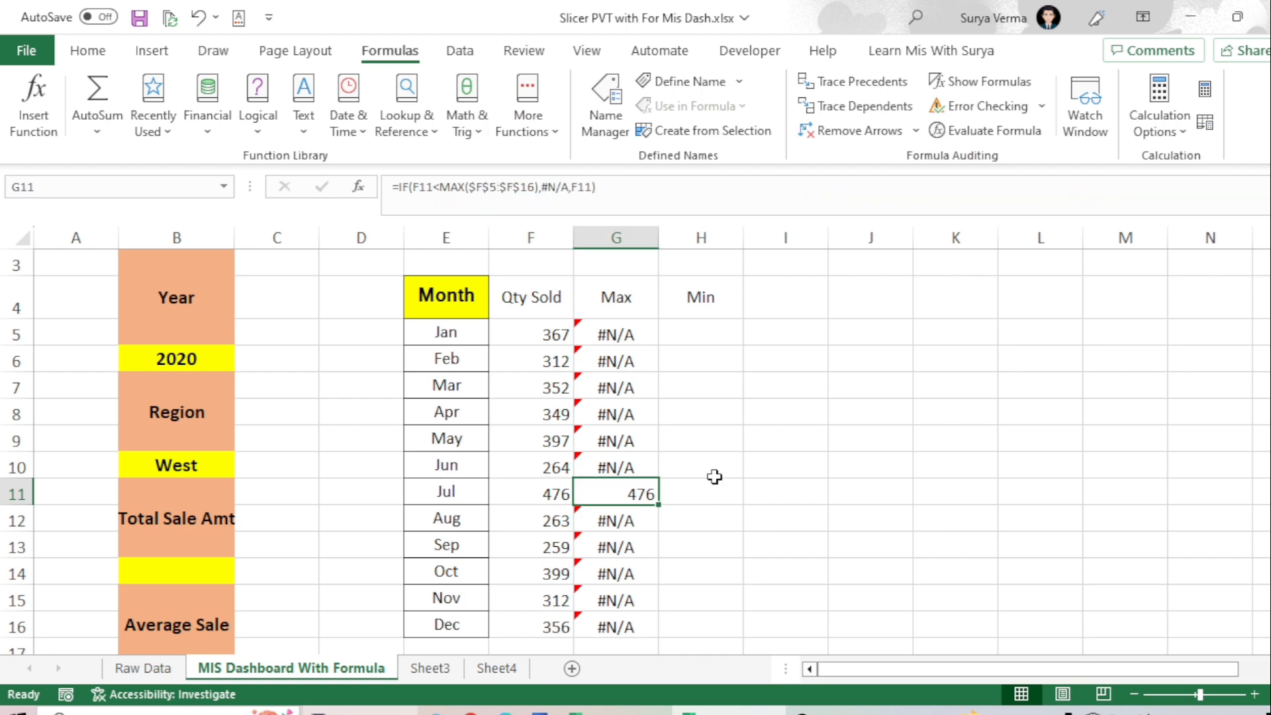
pyautogui.press('Up')
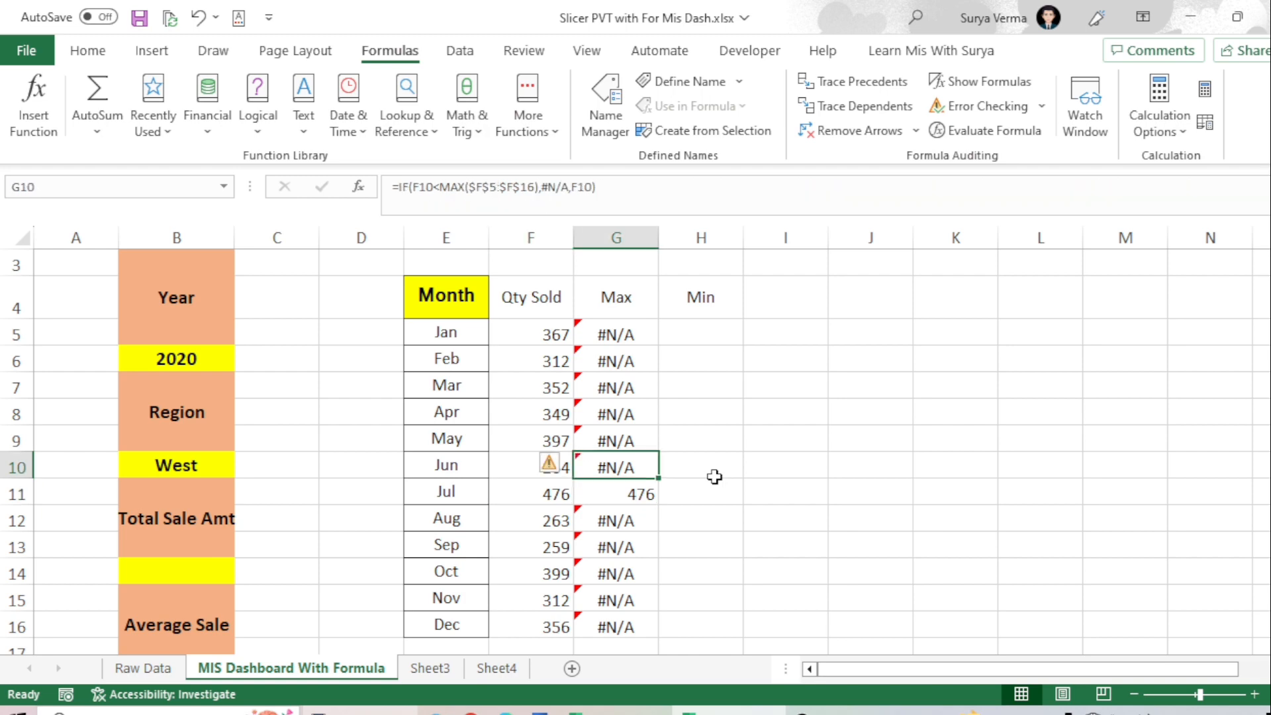
pyautogui.press('Up')
pyautogui.press('Up')
pyautogui.press('Up')
pyautogui.press('Up')
pyautogui.press('Up')
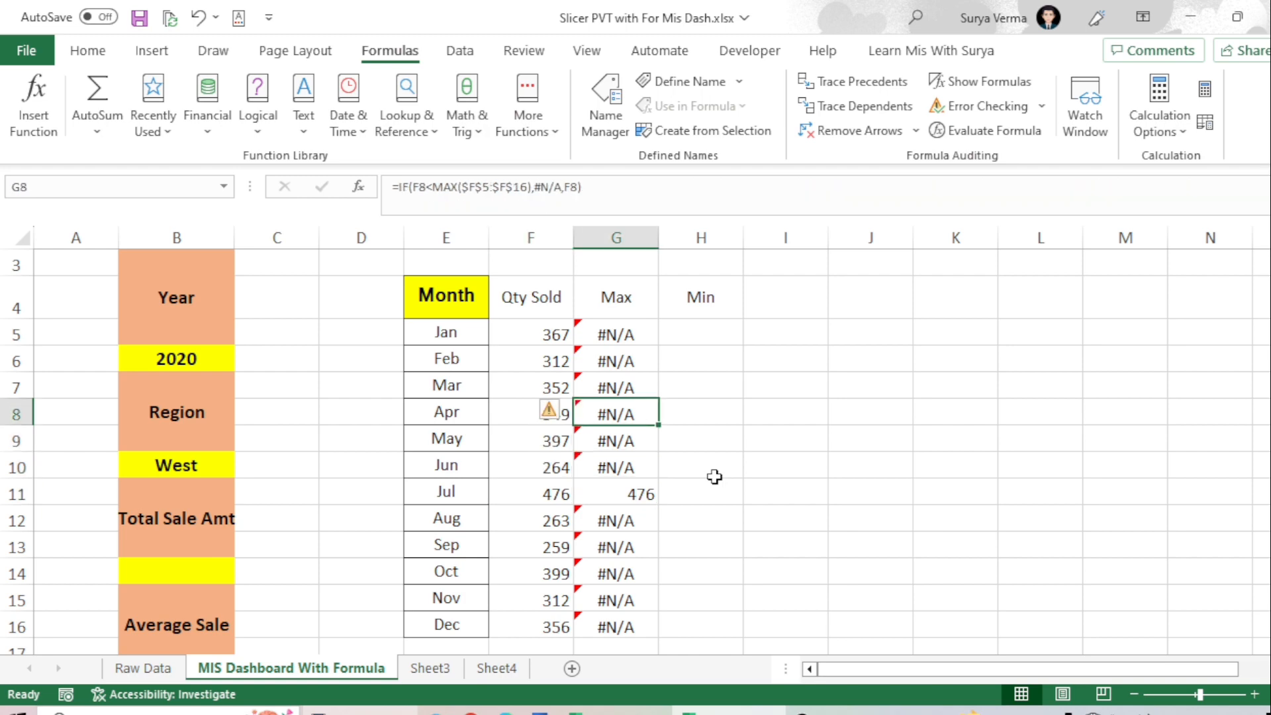
# Begin an IF formula in the January Min cell H5 with F5 as the start of its logical test
pyautogui.press('Right')
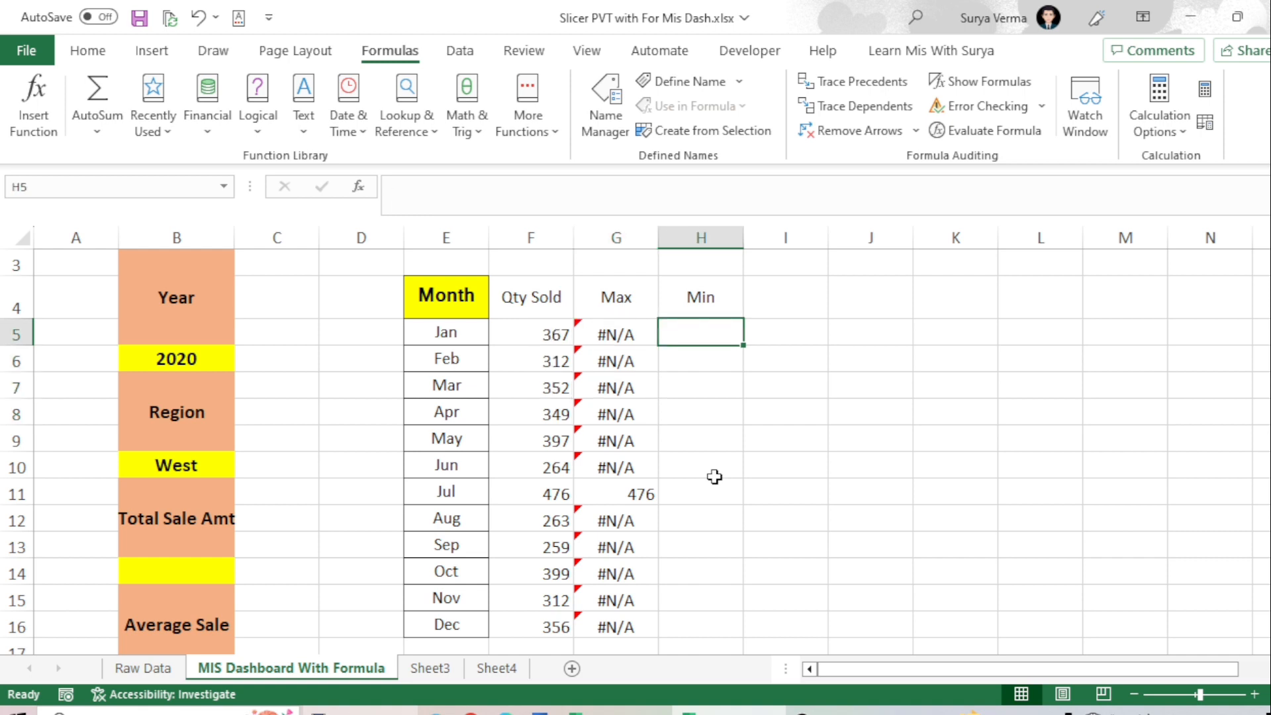
pyautogui.write('=')
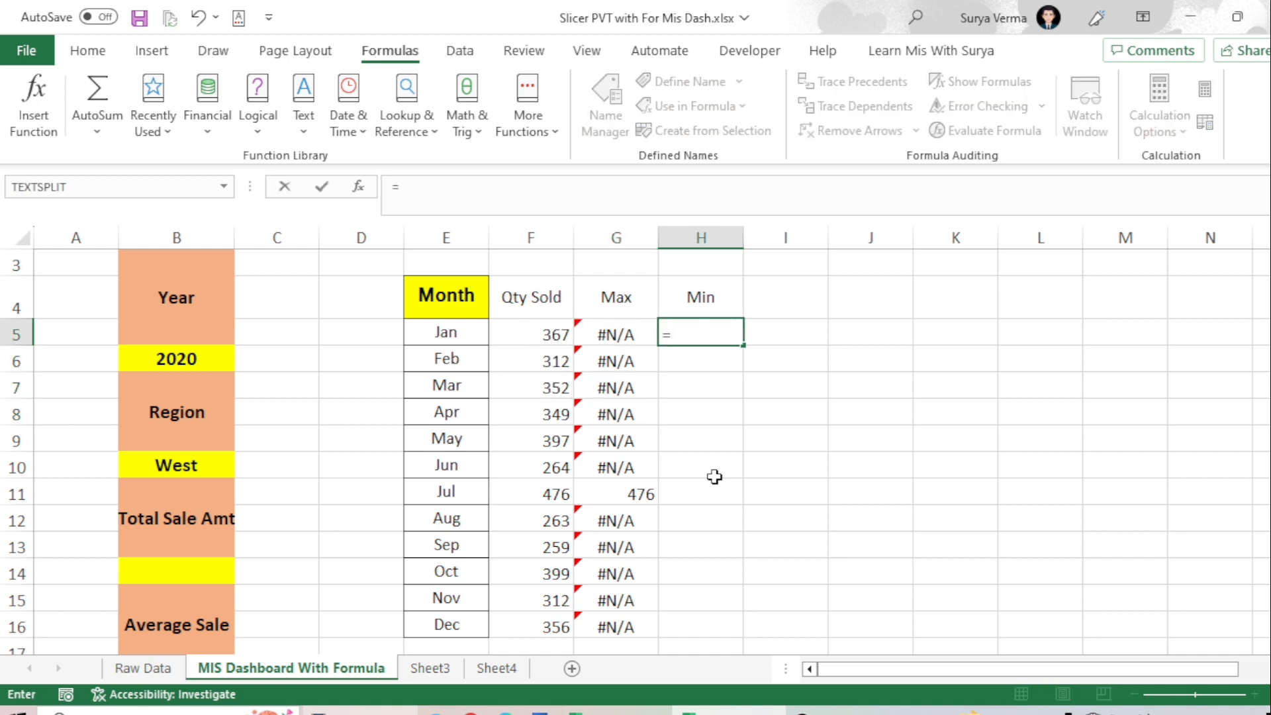
pyautogui.write('if')
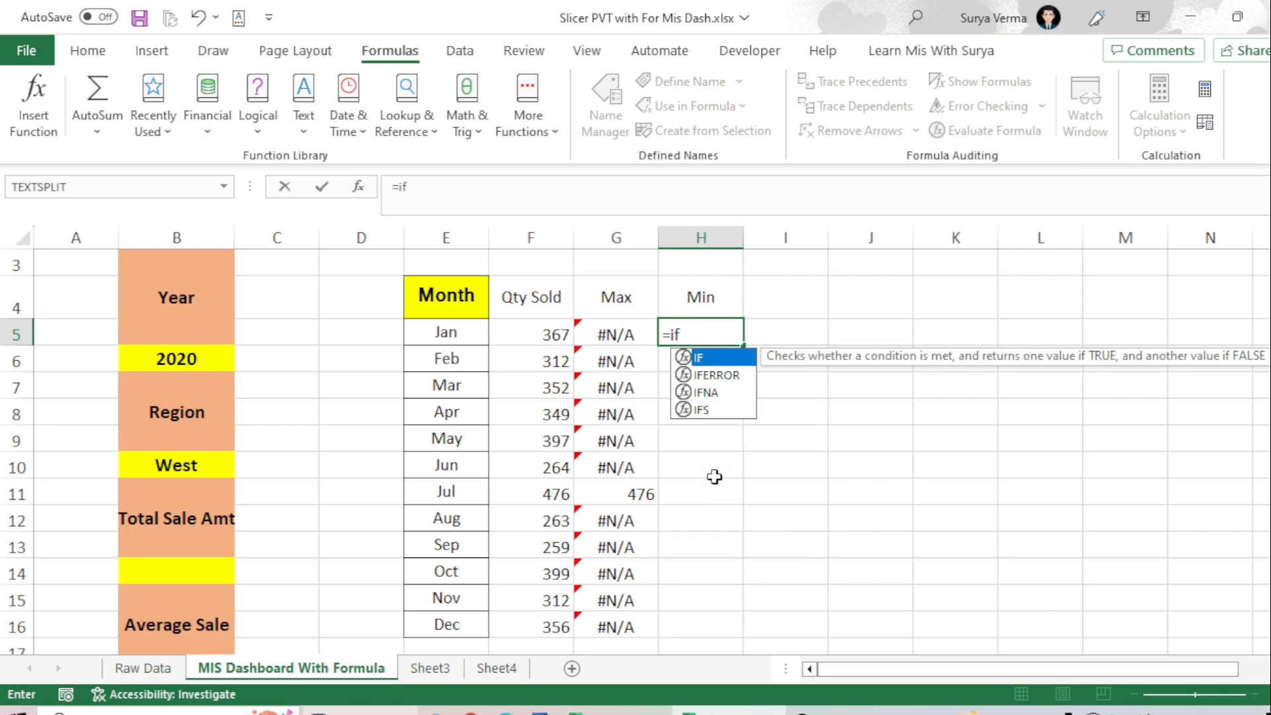
pyautogui.press('Tab')
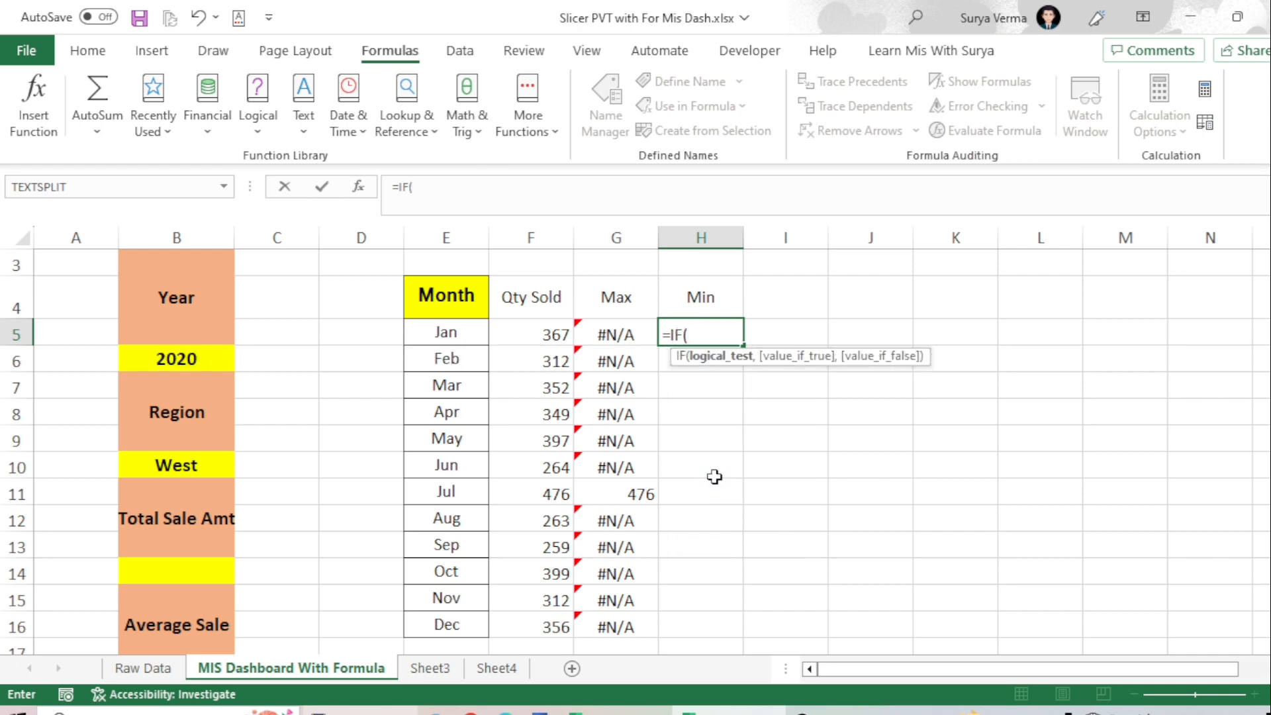
pyautogui.press('Left')
pyautogui.press('Left')
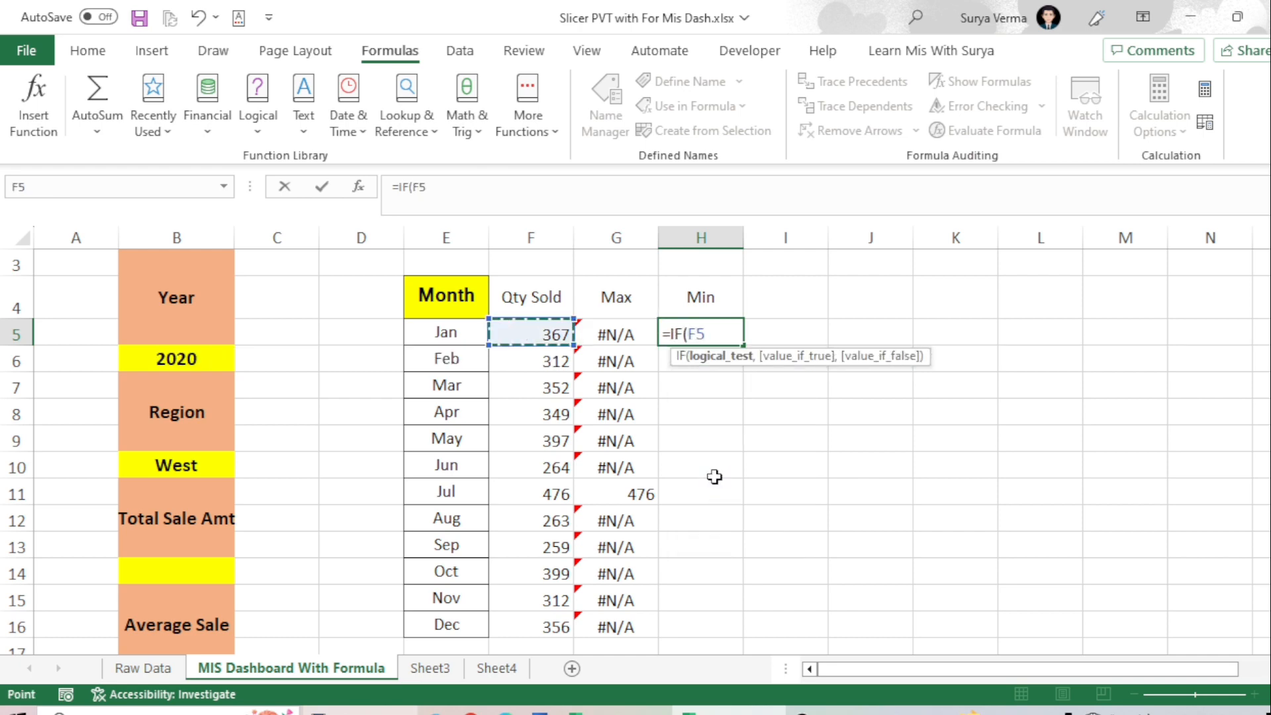
# Continue the IF formula in H5 with the logical test F5>MIN($F$5:$F$16), using an absolute range
pyautogui.write('>')
pyautogui.write('min')
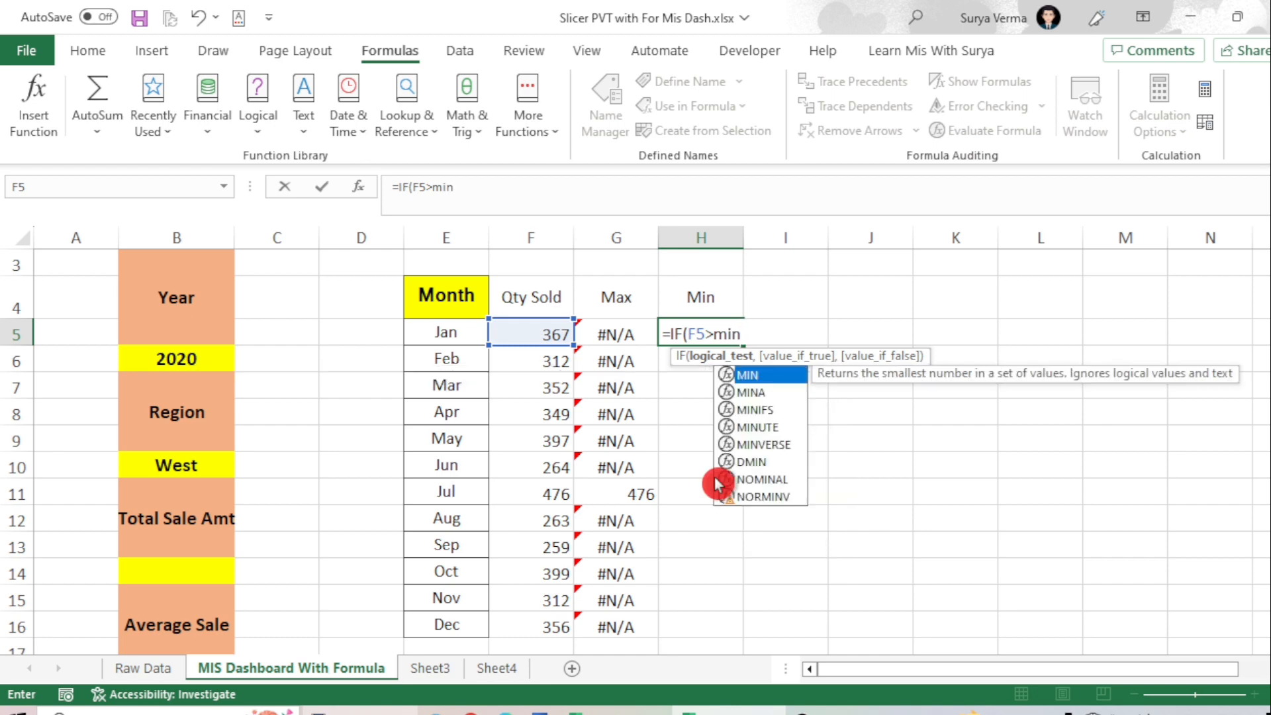
pyautogui.press('Tab')
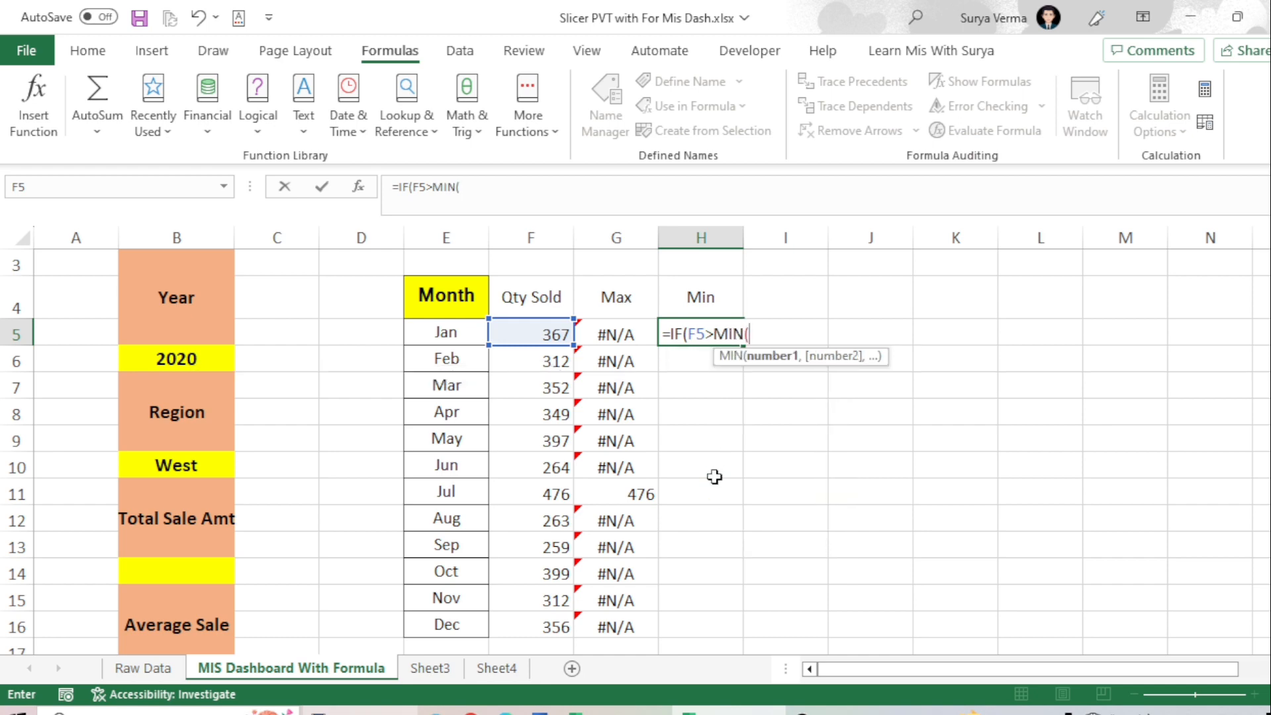
pyautogui.press('Left')
pyautogui.press('Left')
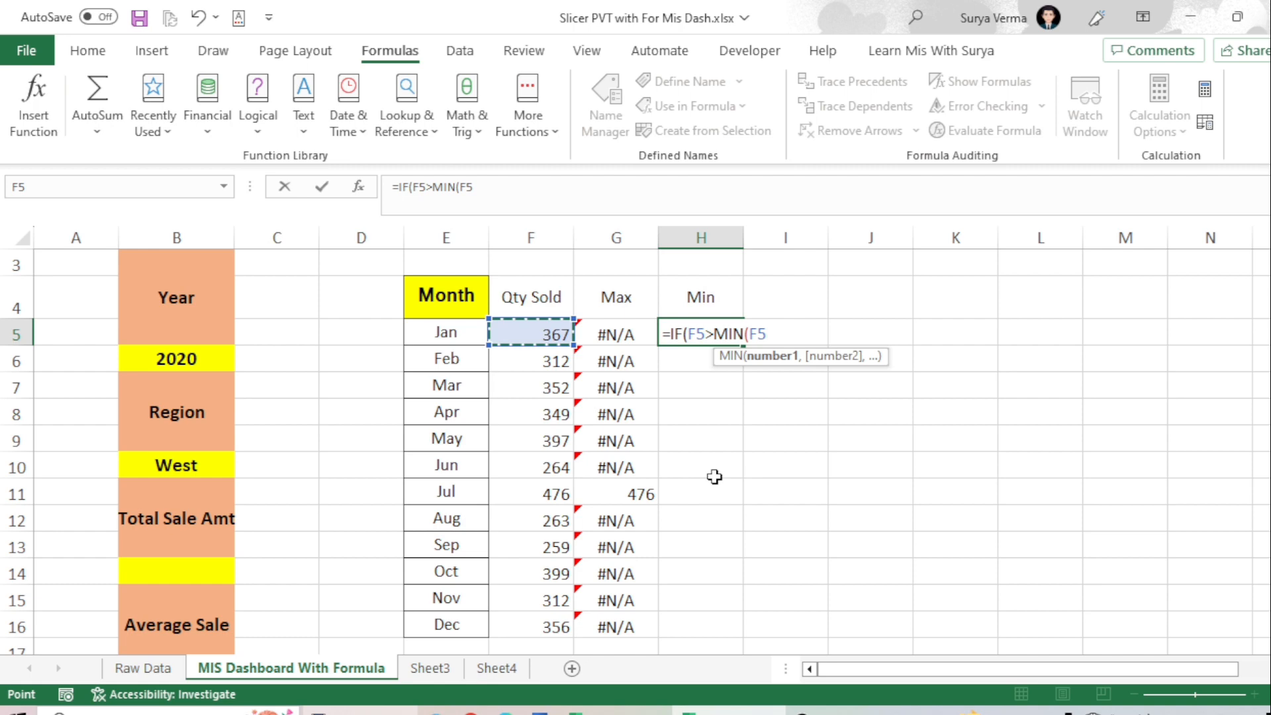
pyautogui.hotkey('ctrl', 'shift', 'Down')
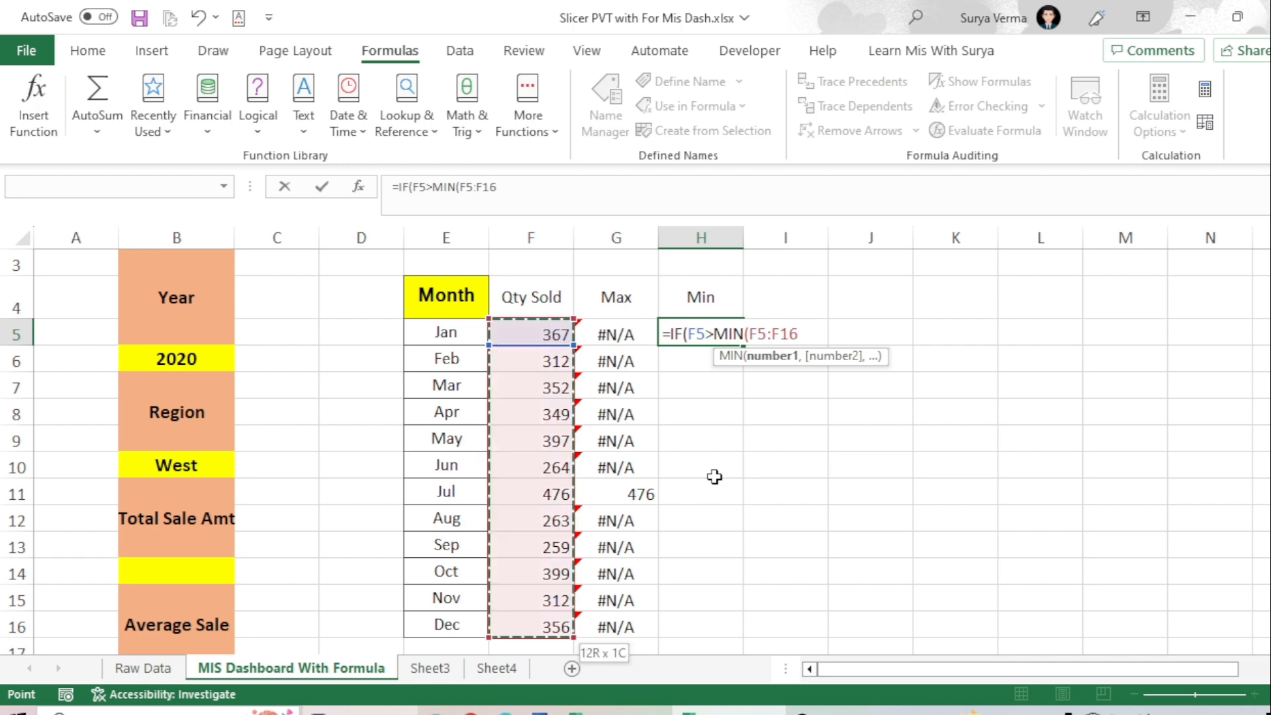
pyautogui.press('F4')
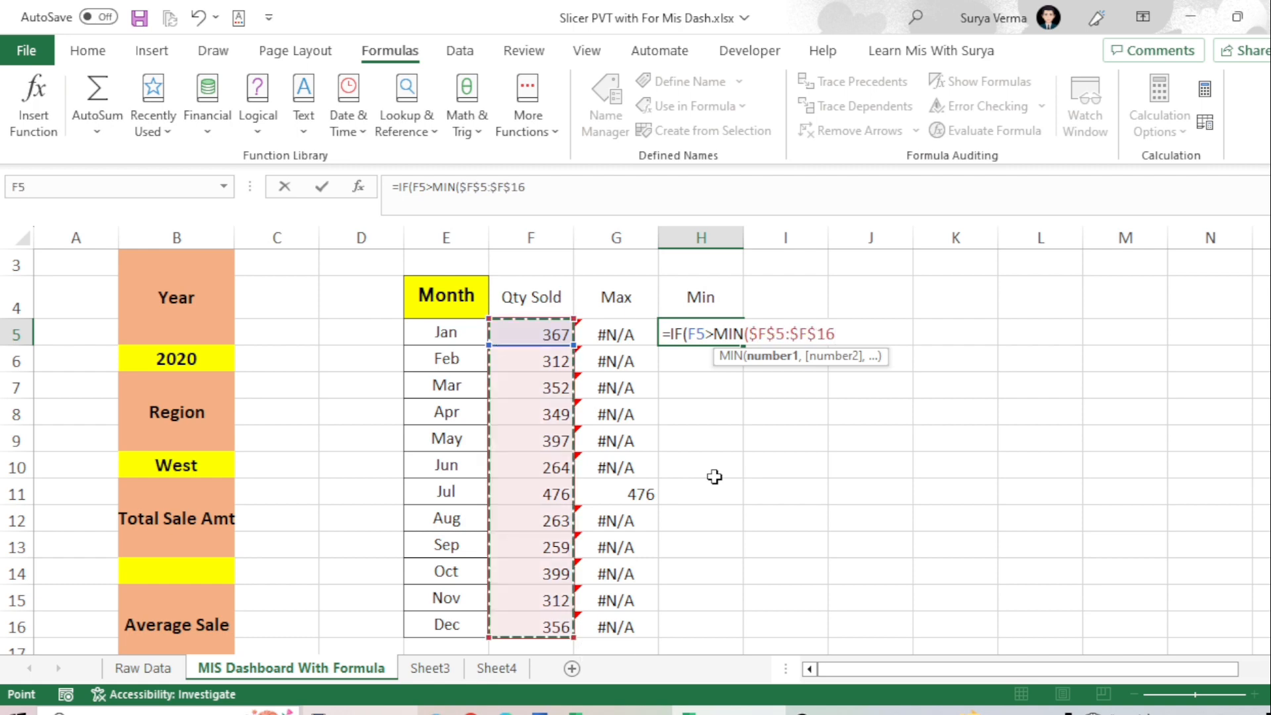
pyautogui.write(')')
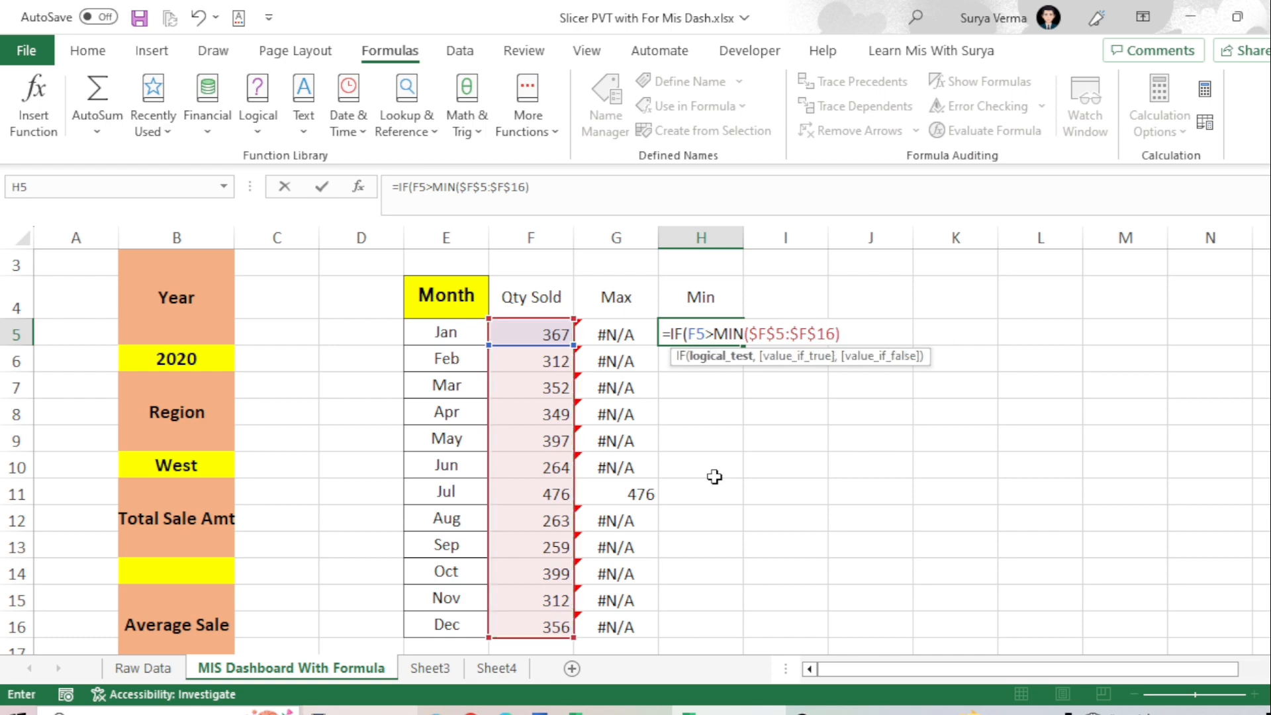
# Finish the H5 formula so it returns #N/A when the test is true and F5 when false
pyautogui.write(',')
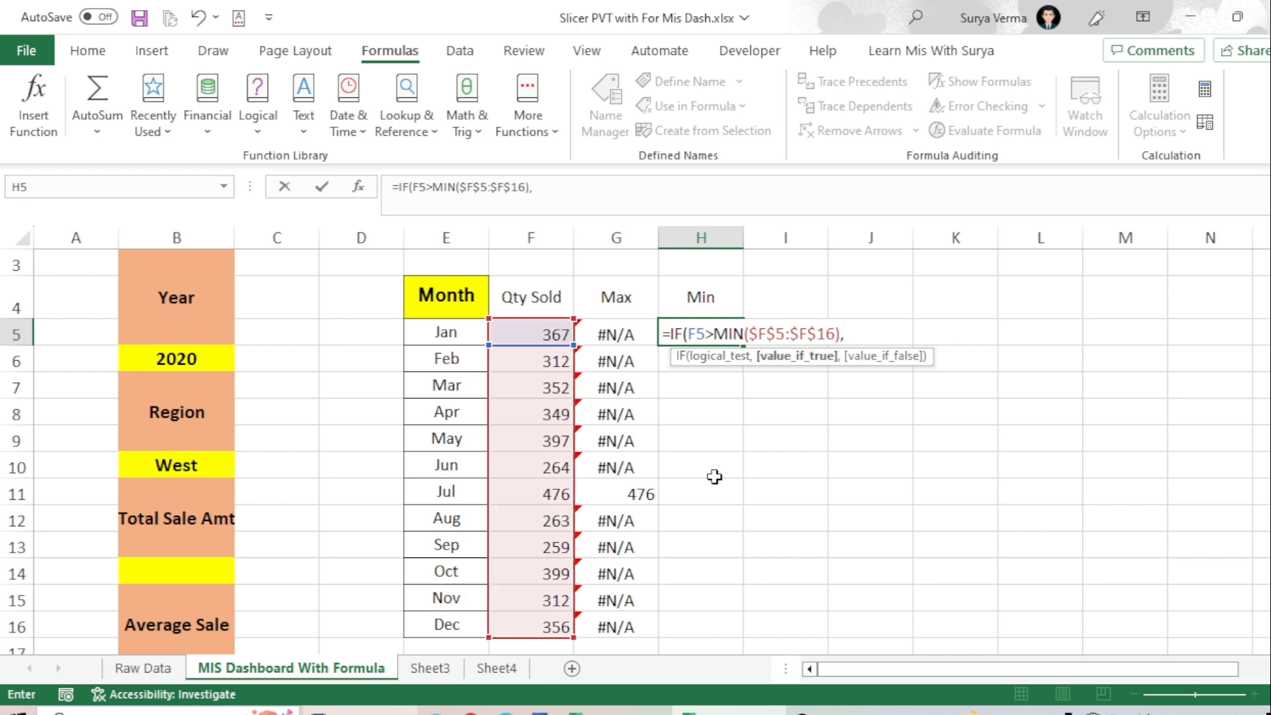
pyautogui.write('#N/a')
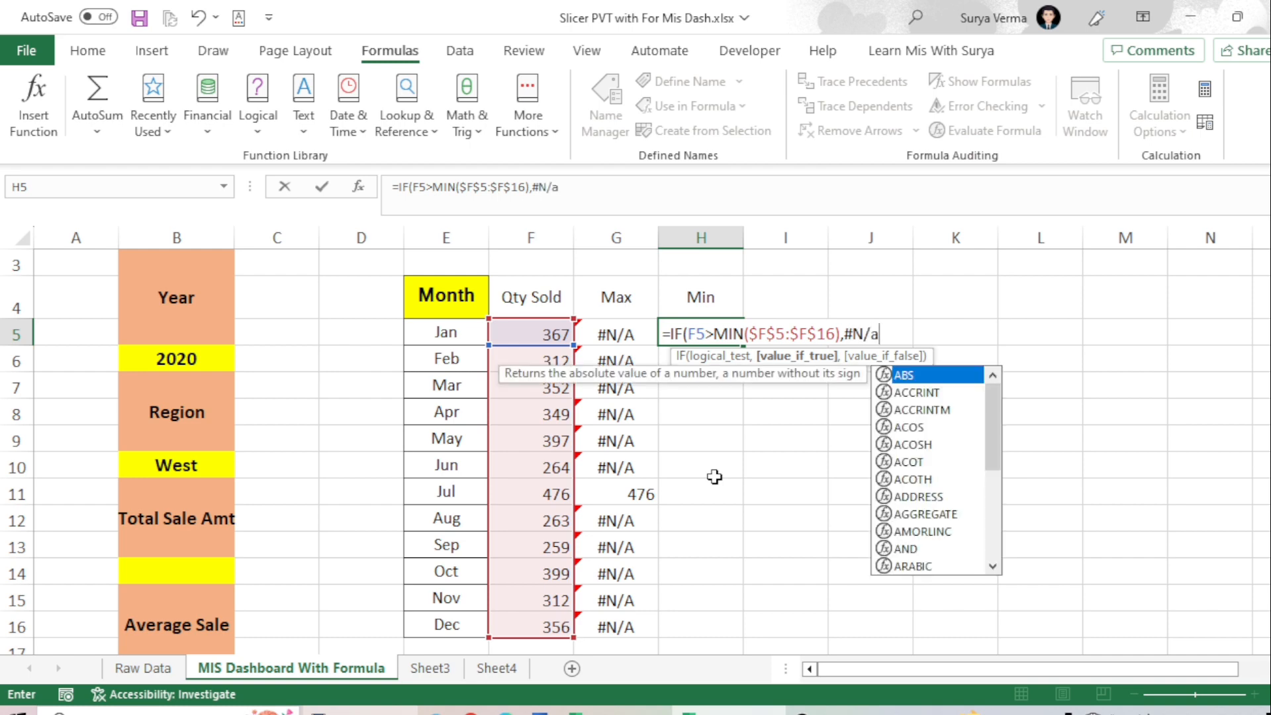
pyautogui.press('BackSpace')
pyautogui.write('A,')
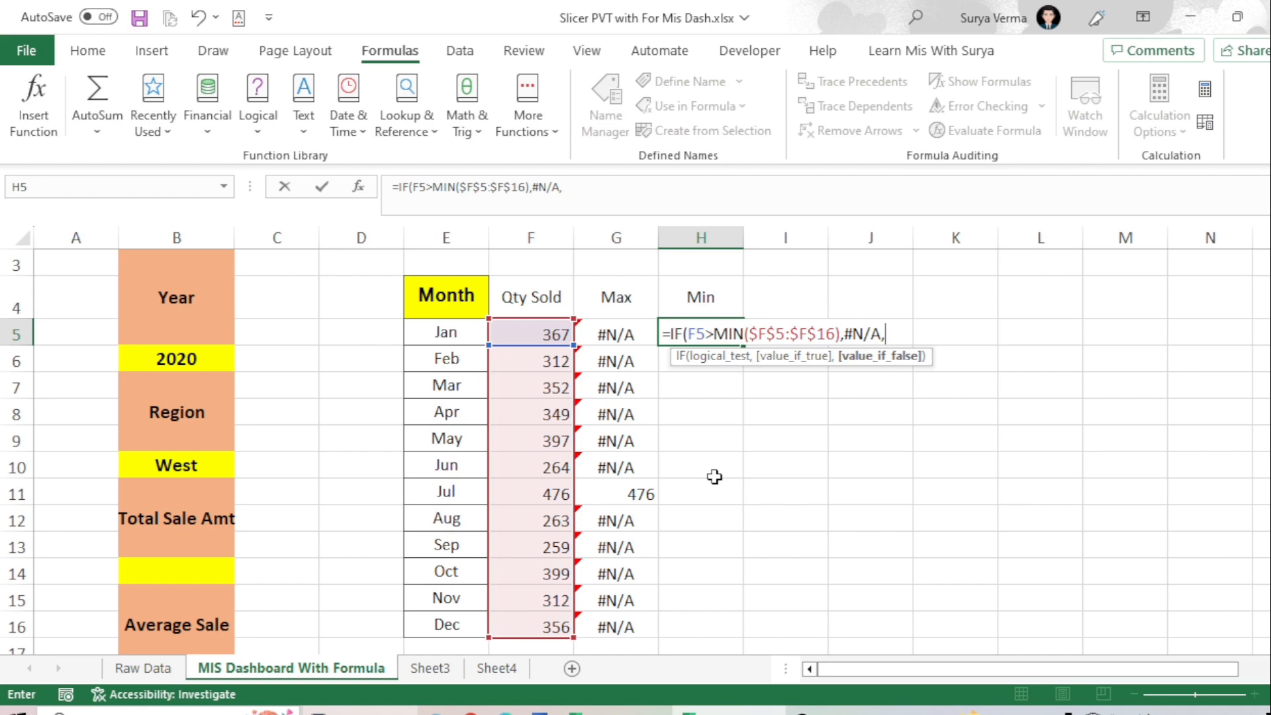
pyautogui.press('Left')
pyautogui.press('Left')
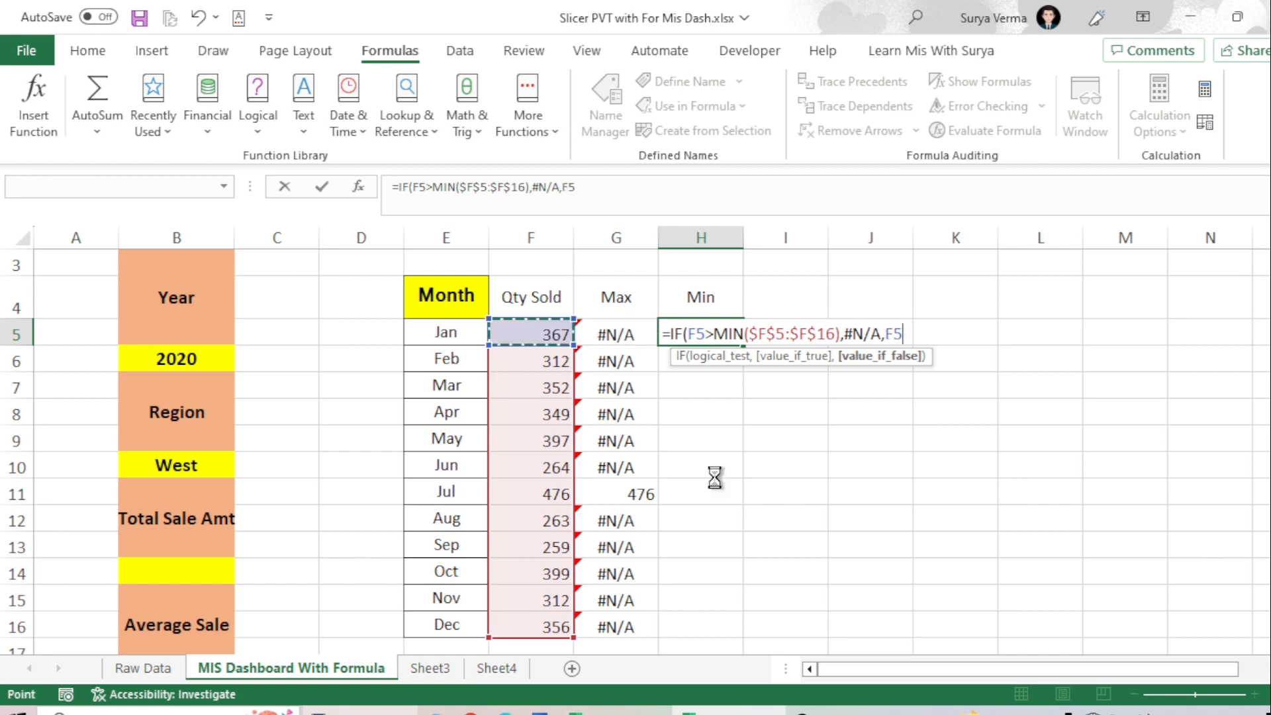
pyautogui.press('Return')
pyautogui.press('Return')
pyautogui.press('Up')
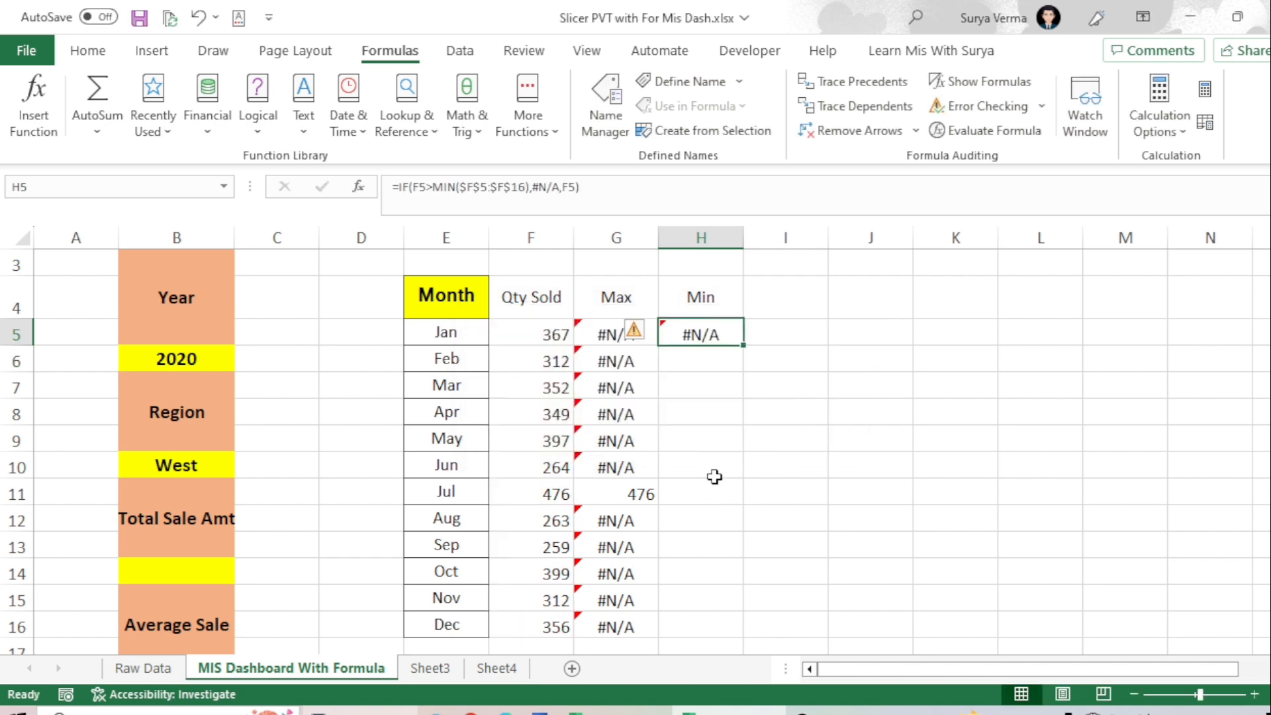
# Fill the Min formula from H5 down through H16 for all twelve months
pyautogui.hotkey('shift', 'Down')
pyautogui.hotkey('shift', 'Down')
pyautogui.hotkey('shift', 'Down')
pyautogui.hotkey('shift', 'Down')
pyautogui.hotkey('shift', 'Down')
pyautogui.hotkey('shift', 'Down')
pyautogui.hotkey('shift', 'Down')
pyautogui.hotkey('shift', 'Down')
pyautogui.hotkey('shift', 'Down')
pyautogui.hotkey('shift', 'Down')
pyautogui.hotkey('shift', 'Down')
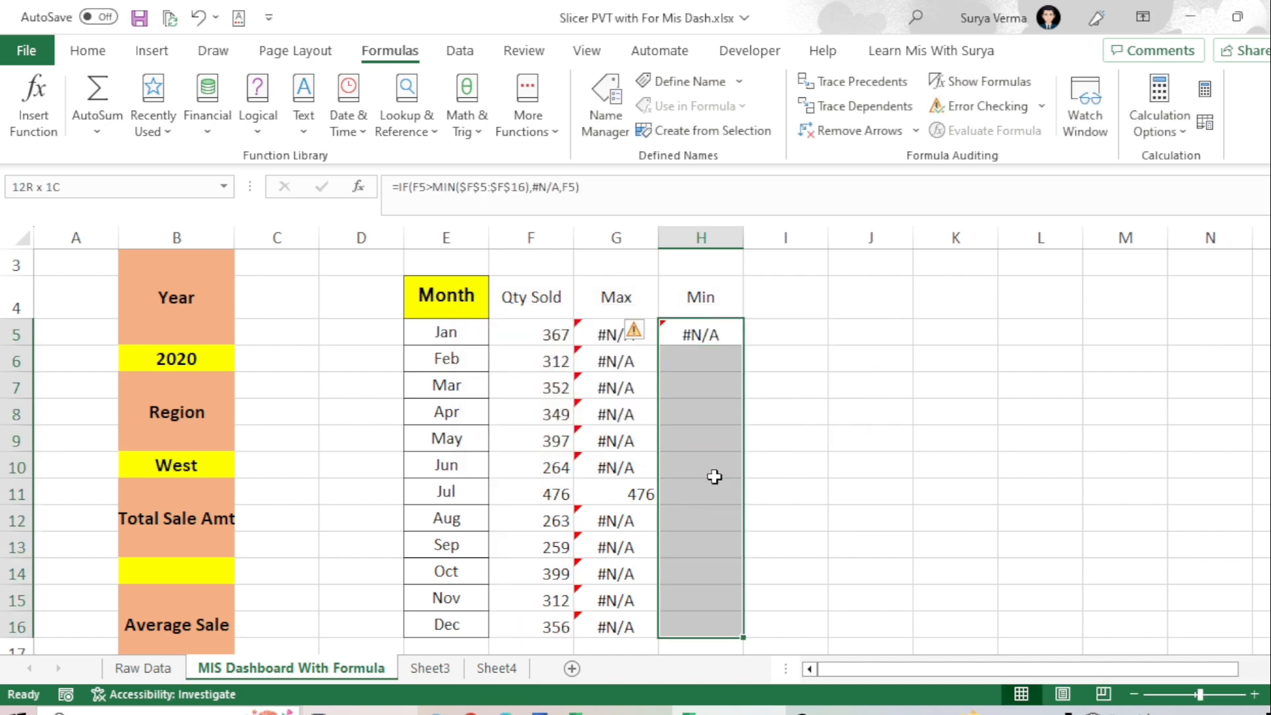
pyautogui.hotkey('ctrl', 'd')
pyautogui.press('Up')
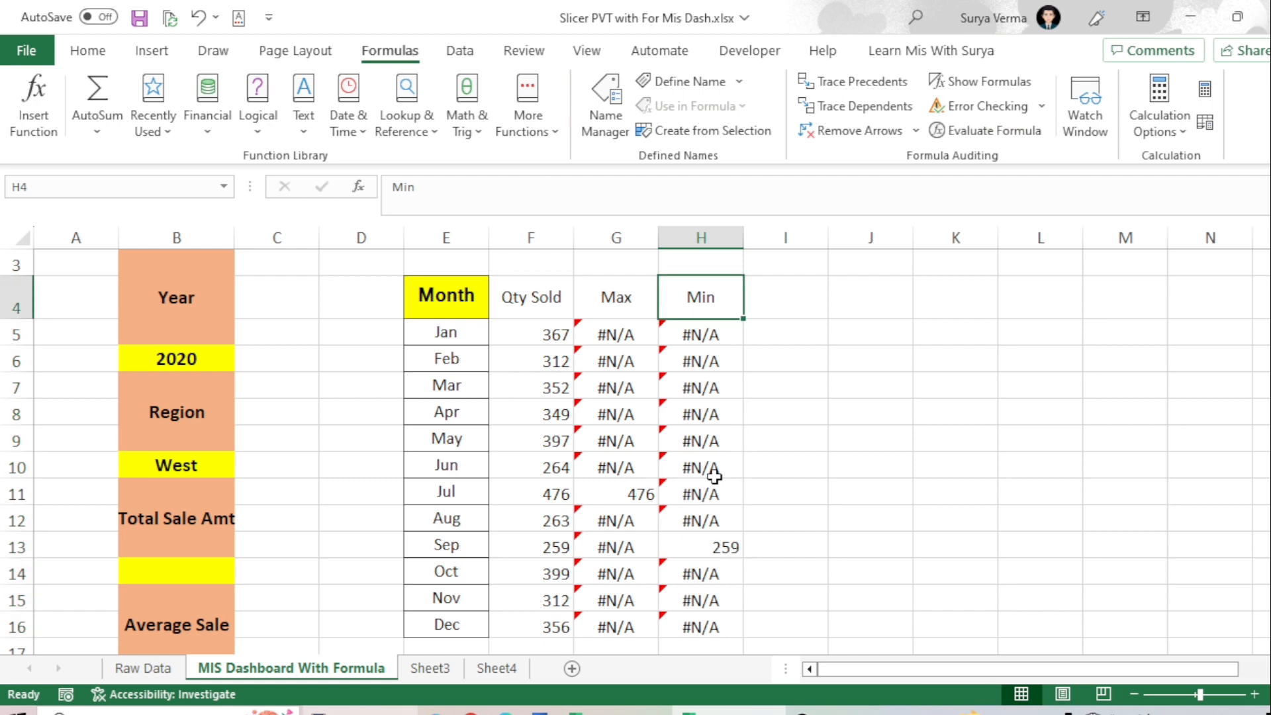
# Examine the filled Min column, including the formula in the September row
pyautogui.hotkey('ctrl', 'Down')
pyautogui.press('Down')
pyautogui.press('Up')
pyautogui.press('Up')
pyautogui.press('Up')
pyautogui.press('Up')
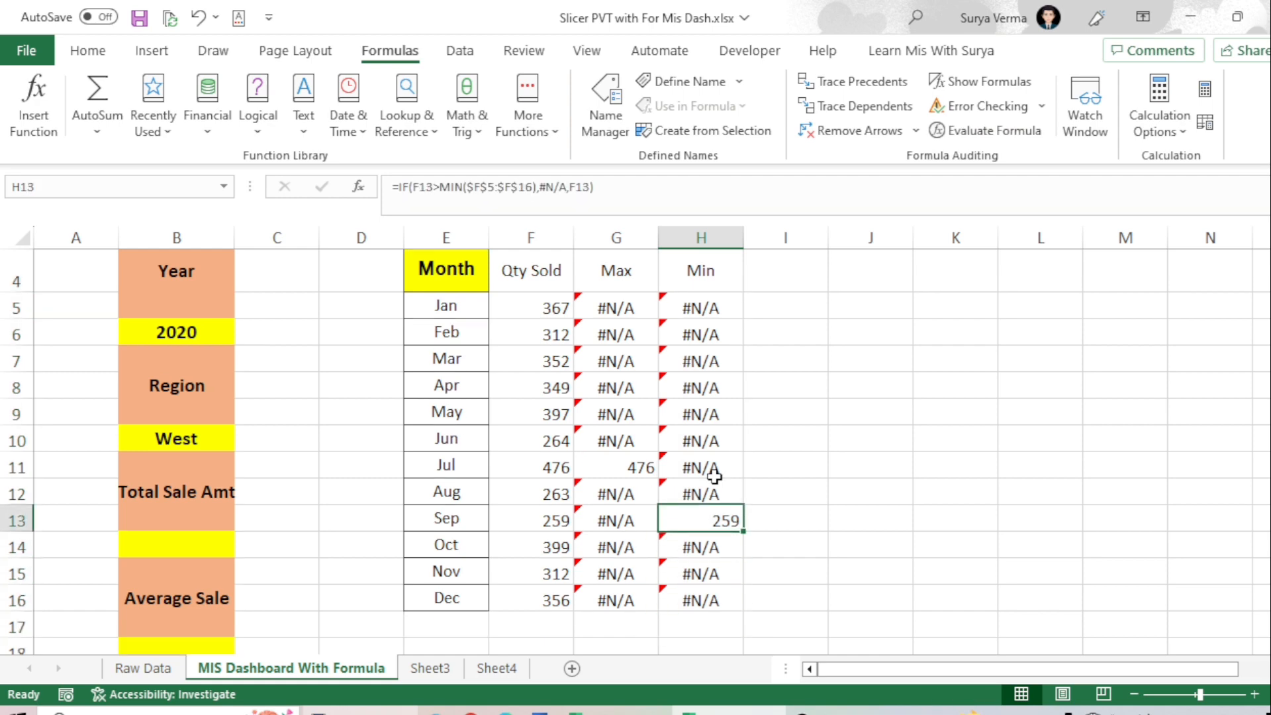
pyautogui.hotkey('ctrl', 'Up')
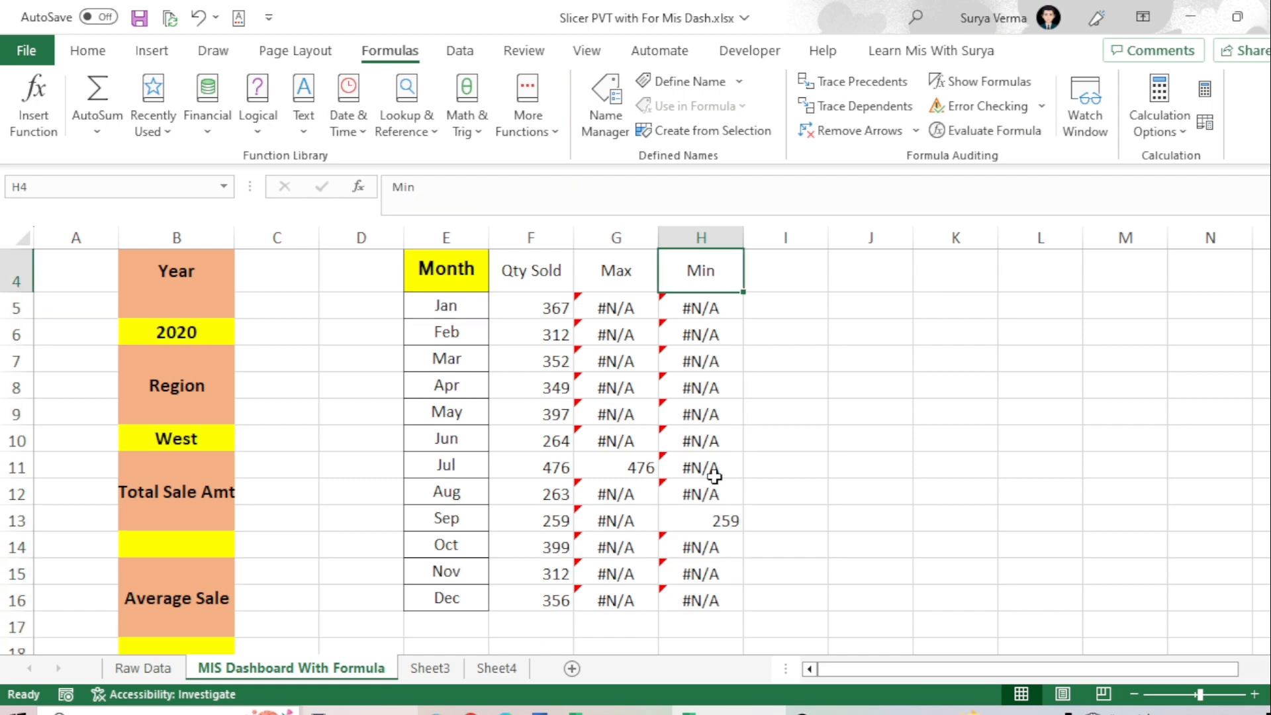
# Add an AutoSum total of F5:F16 in F17, below the Qty Sold column
pyautogui.press('Left')
pyautogui.press('Left')
pyautogui.hotkey('ctrl', 'Down')
pyautogui.press('Down')
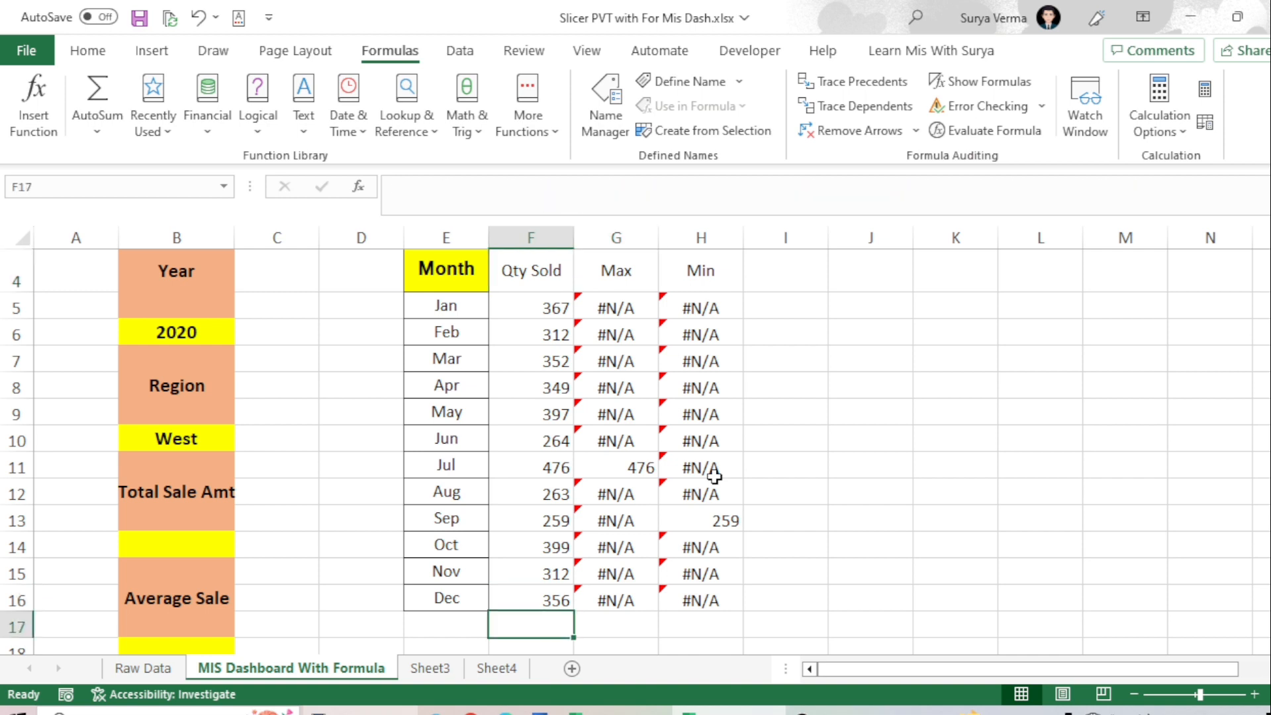
pyautogui.hotkey('alt', '=')
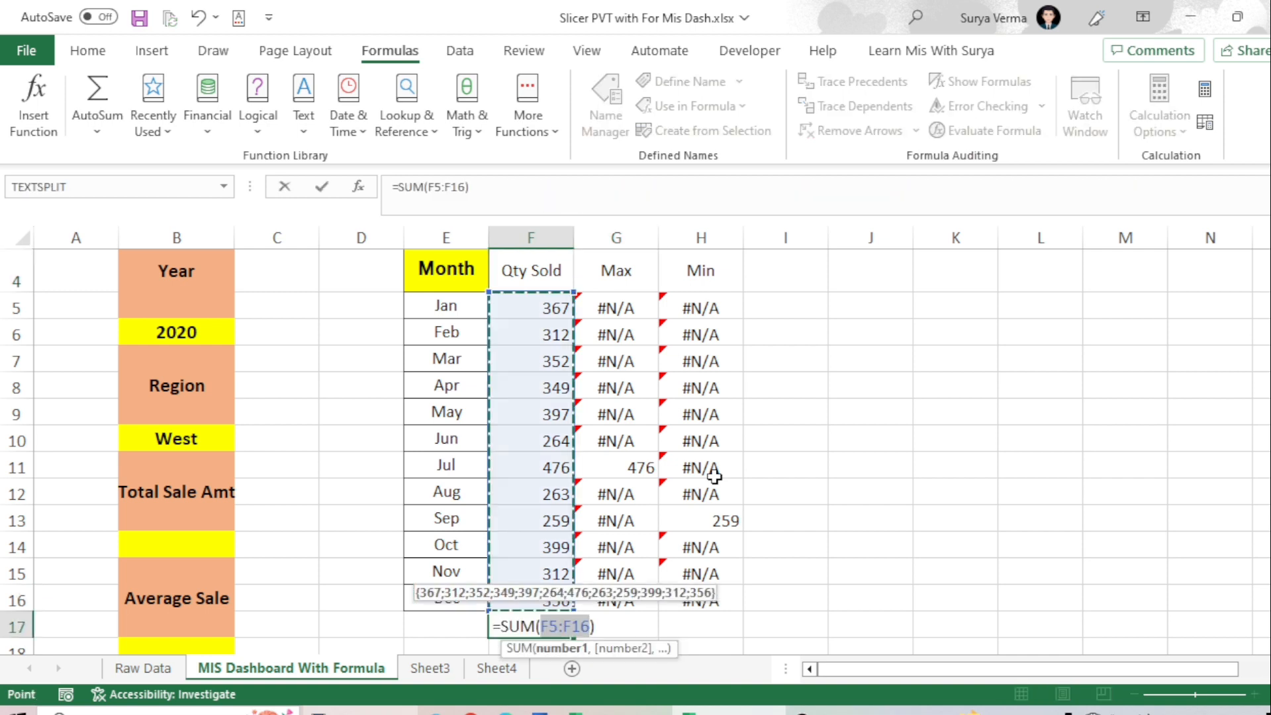
pyautogui.press('Return')
# Label the total row "G total" in cell E17
pyautogui.press('Up')
pyautogui.press('Left')
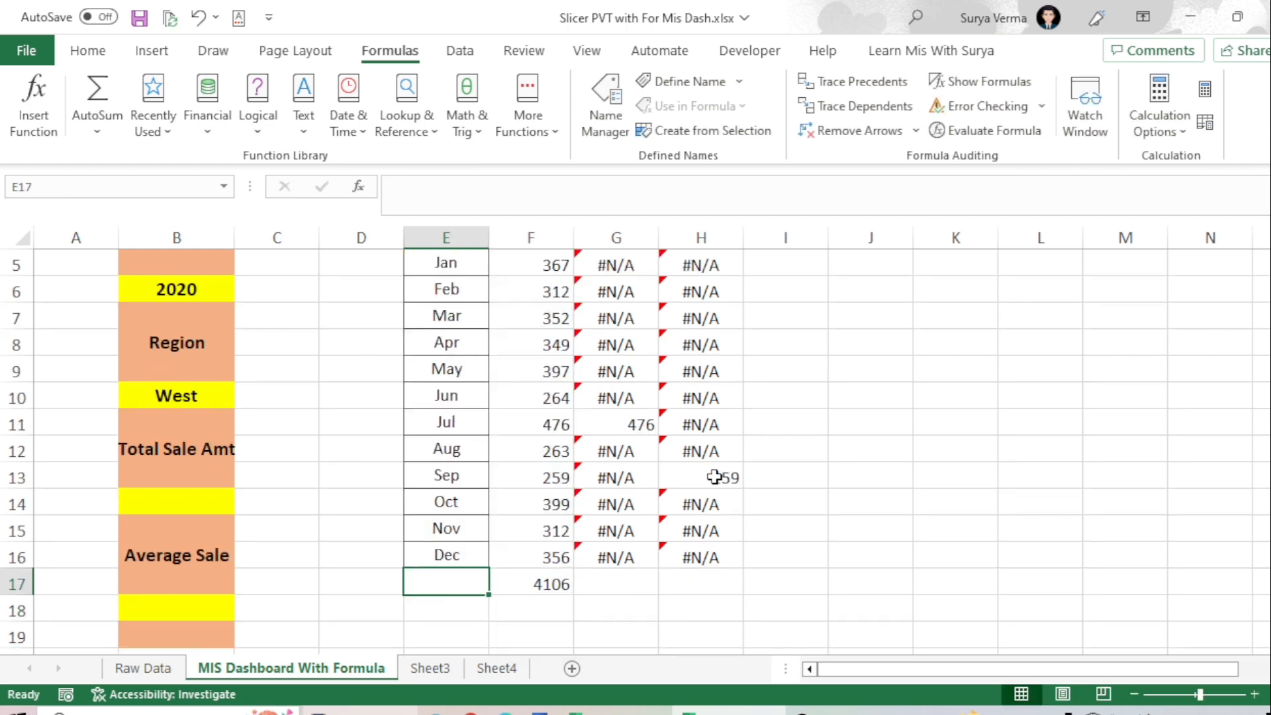
pyautogui.write('Tota')
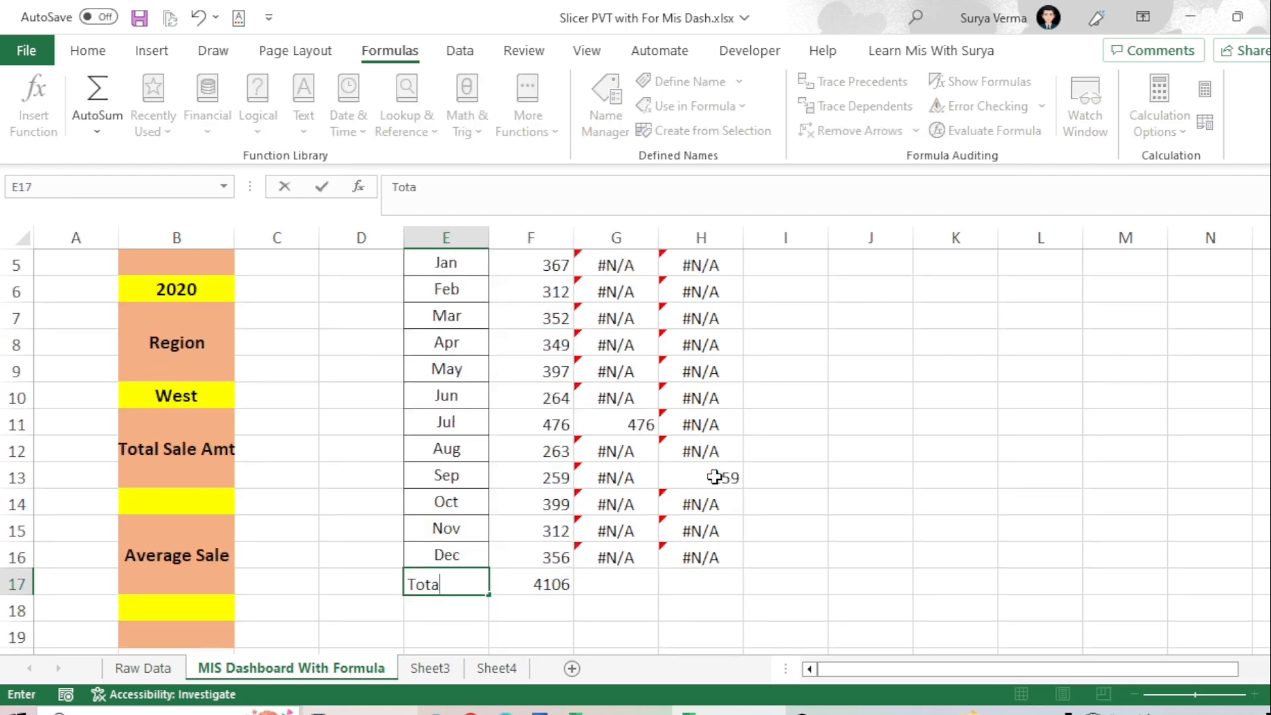
pyautogui.write('l G')
pyautogui.press('BackSpace')
pyautogui.press('BackSpace')
pyautogui.press('BackSpace')
pyautogui.press('BackSpace')
pyautogui.press('BackSpace')
pyautogui.press('BackSpace')
pyautogui.press('BackSpace')
pyautogui.write('G total')
pyautogui.press('Return')
# Enter the label "Average Sale" in cell E18, below the G total label
pyautogui.press('Up')
pyautogui.press('Right')
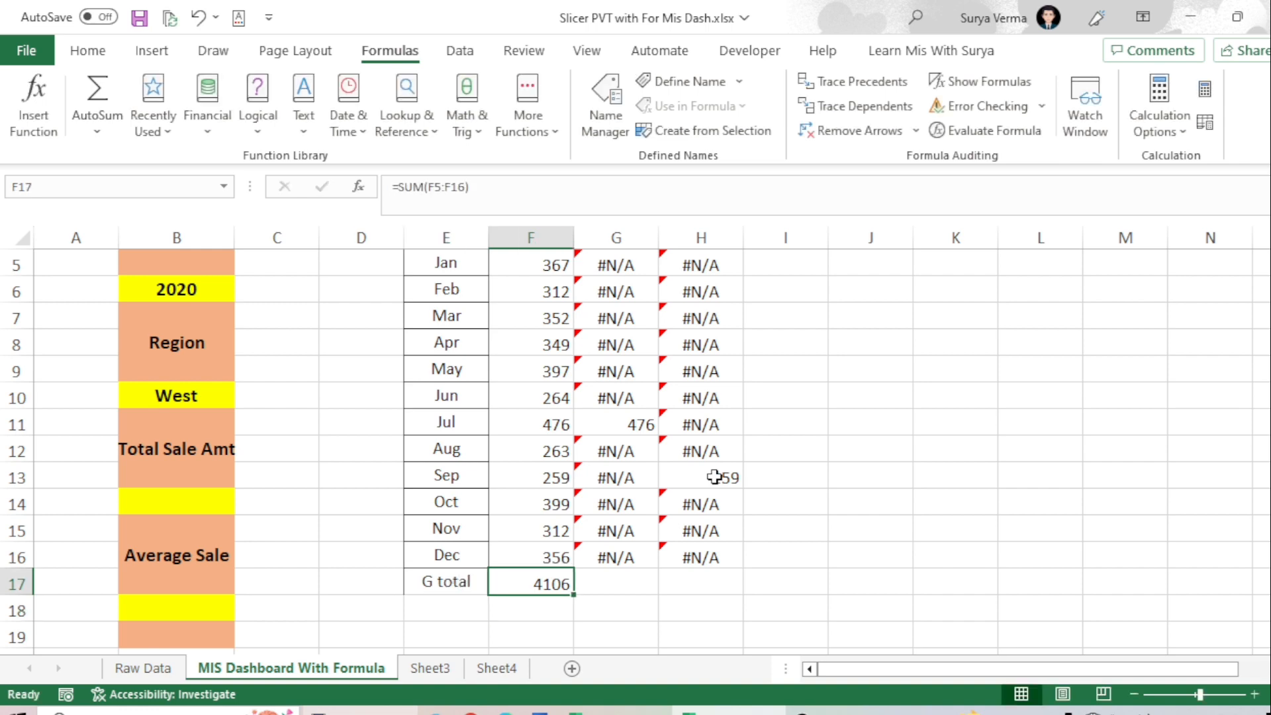
pyautogui.press('Down')
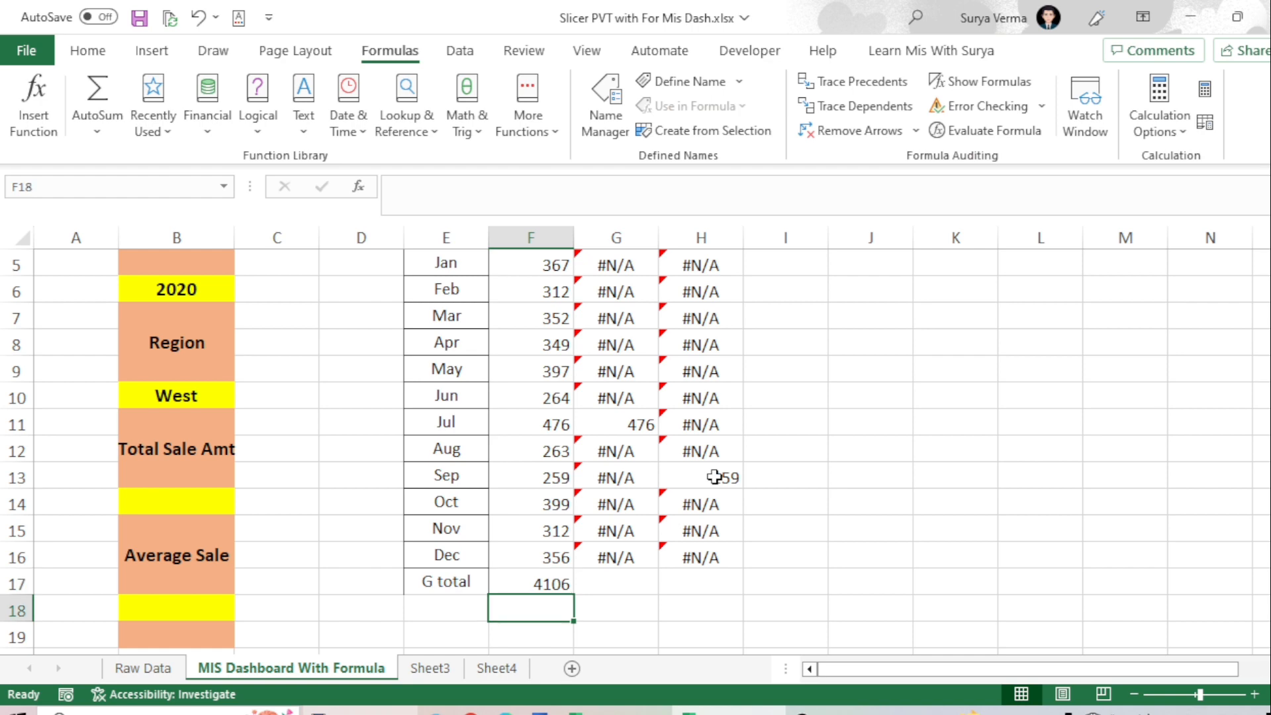
pyautogui.press('Left')
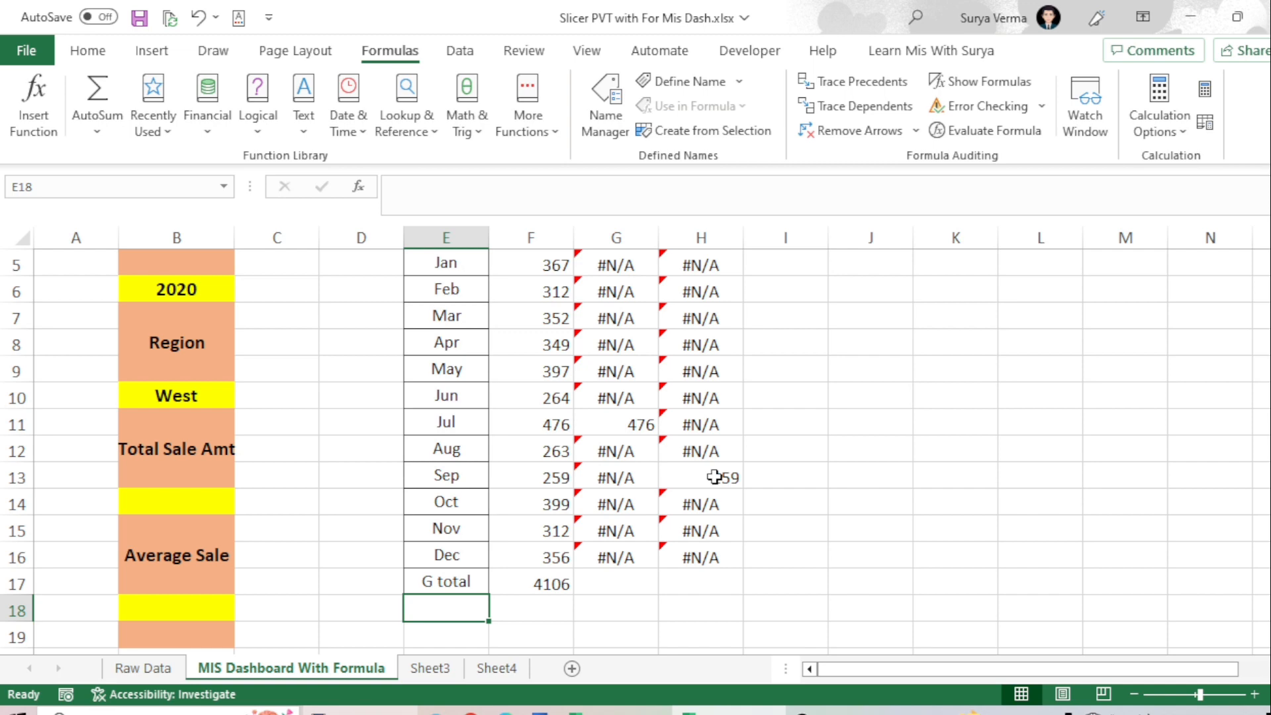
pyautogui.write('Avera')
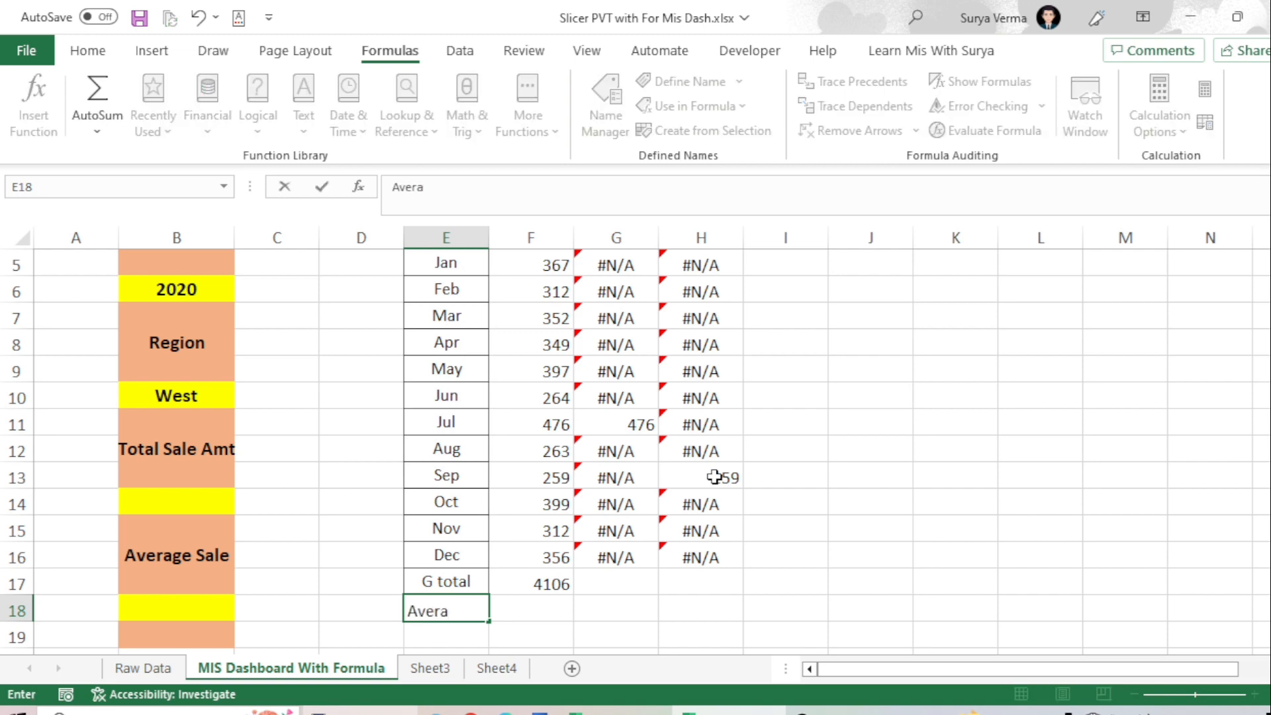
pyautogui.write('ge Sale')
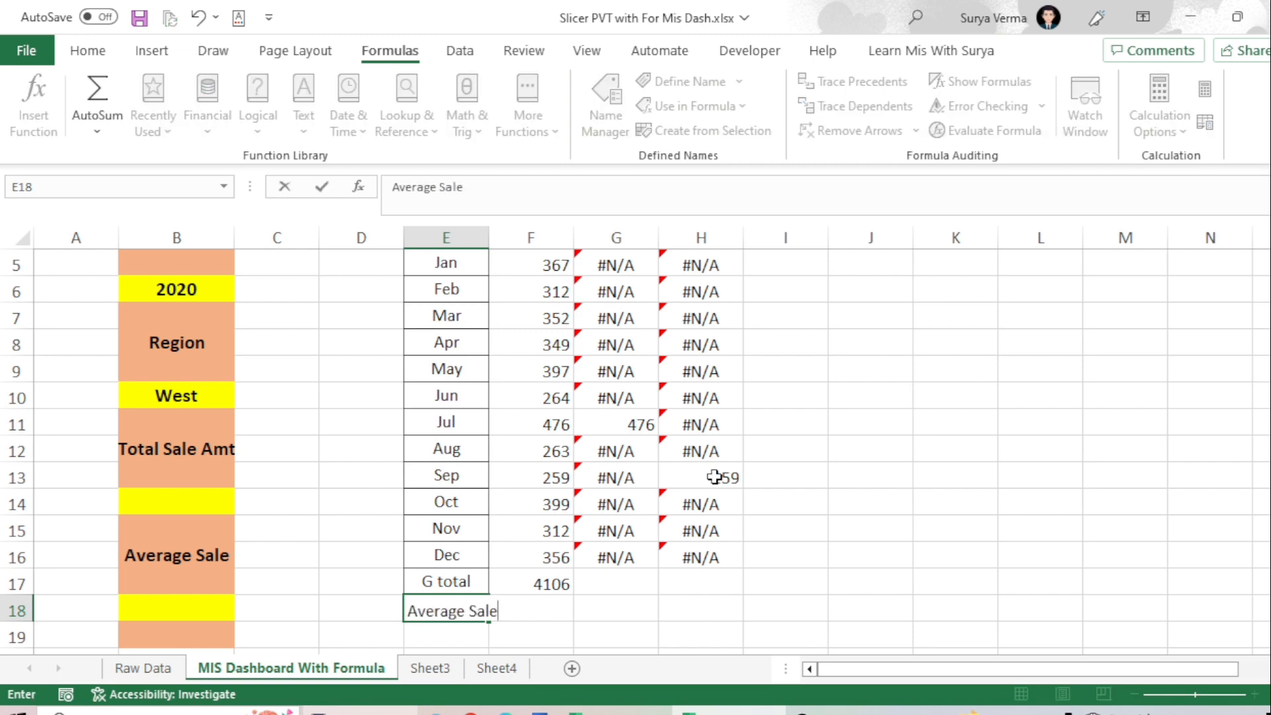
pyautogui.press('Return')
# Calculate the average quantity sold in F18 with =AVERAGE(F5:F16)
pyautogui.press('Up')
pyautogui.press('Right')
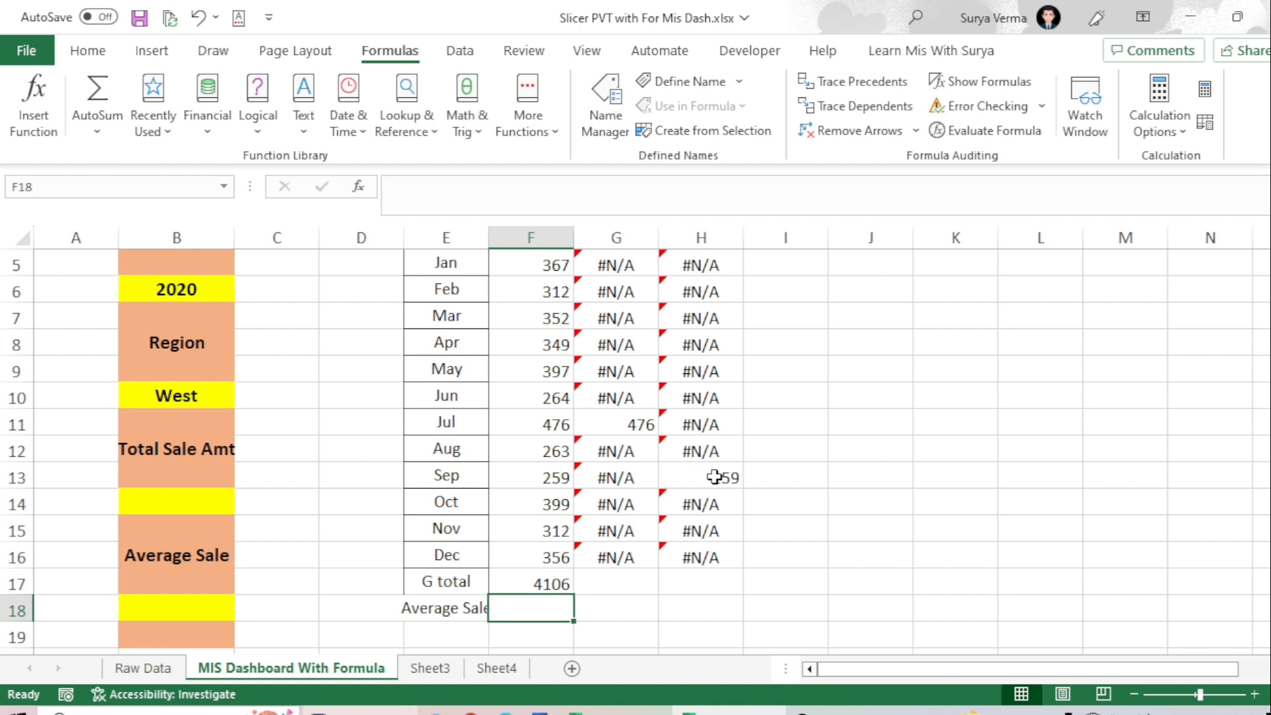
pyautogui.write('=')
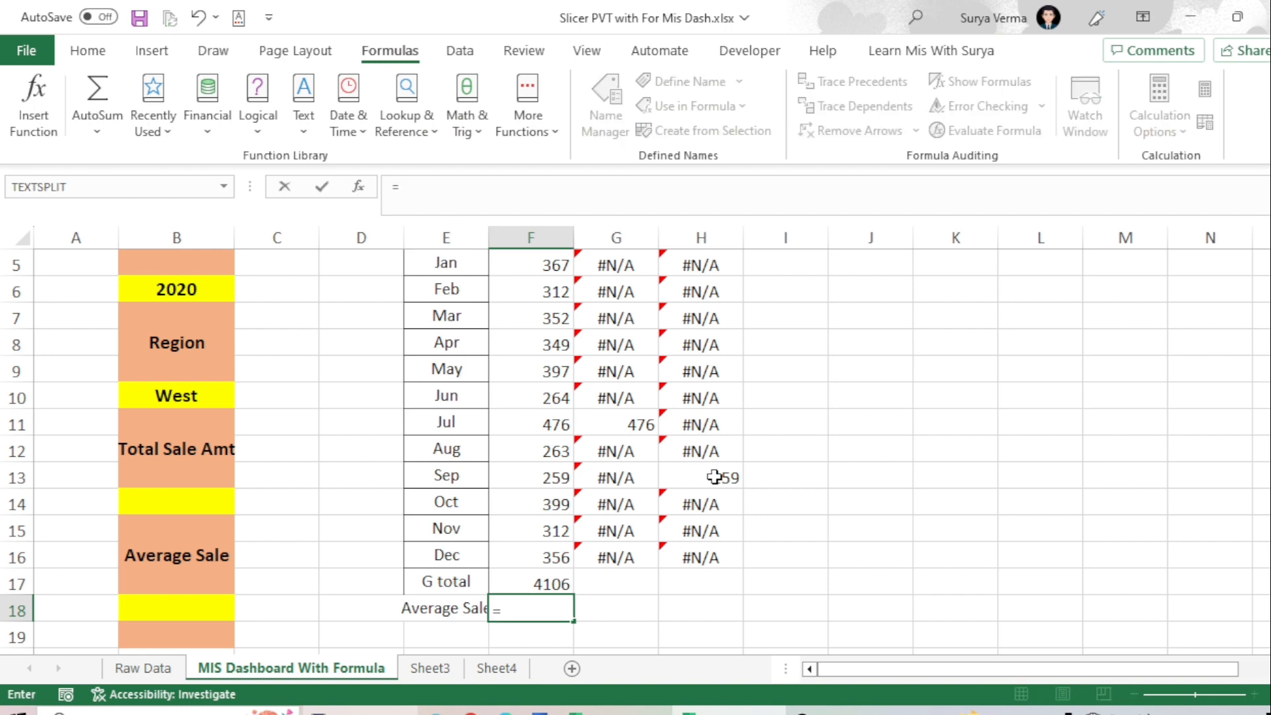
pyautogui.write('av')
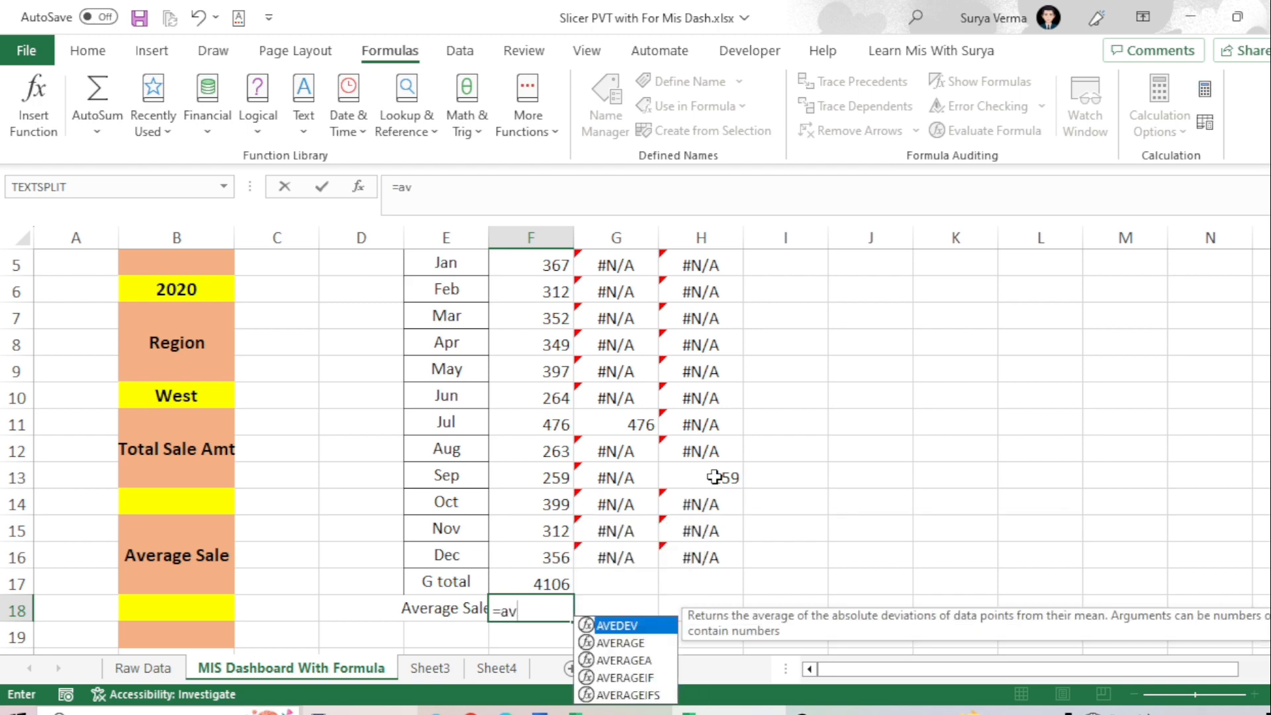
pyautogui.press('Down')
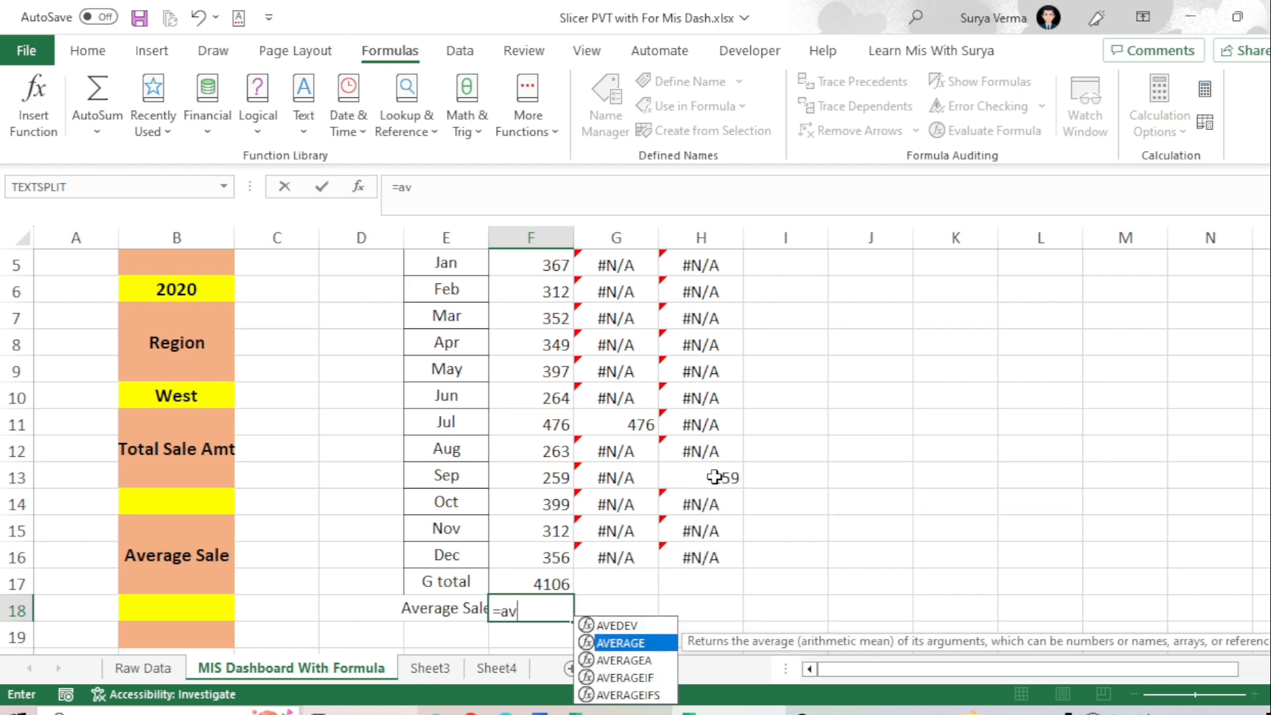
pyautogui.press('Tab')
pyautogui.press('Up')
pyautogui.press('Up')
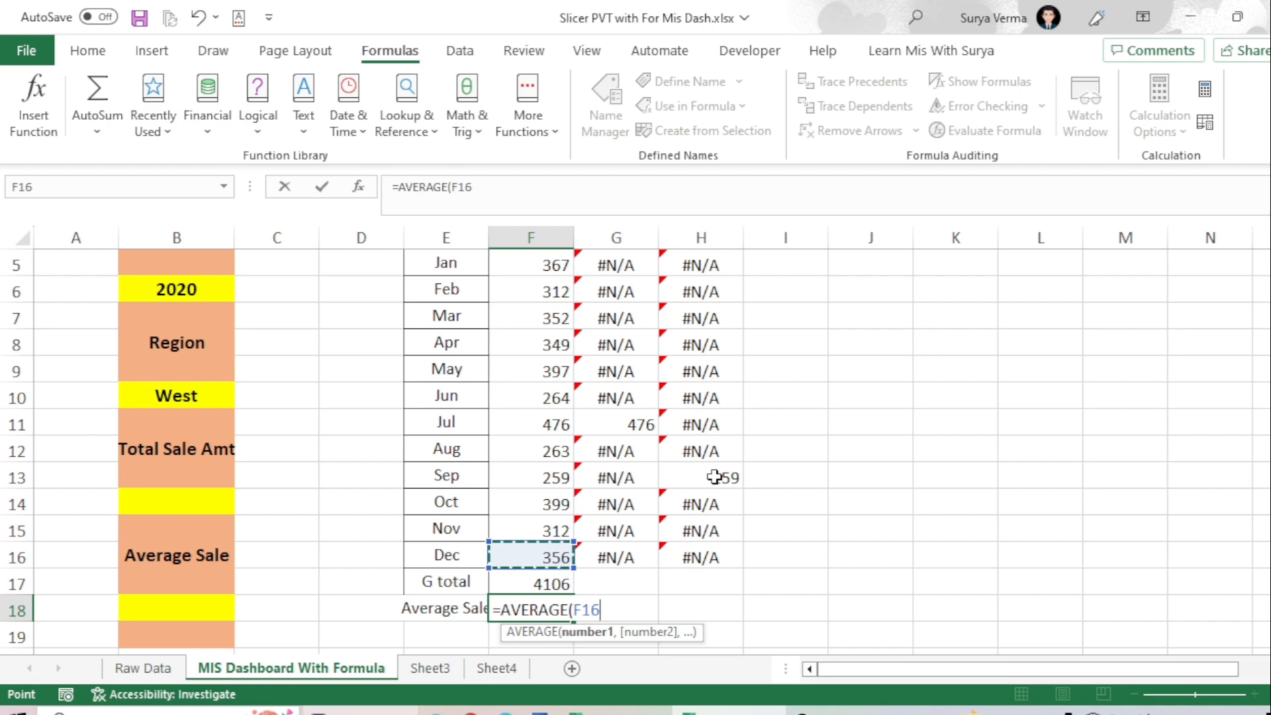
pyautogui.hotkey('shift', 'Up')
pyautogui.hotkey('shift', 'Up')
pyautogui.hotkey('shift', 'Up')
pyautogui.hotkey('shift', 'Up')
pyautogui.hotkey('shift', 'Up')
pyautogui.hotkey('shift', 'Up')
pyautogui.hotkey('shift', 'Up')
pyautogui.hotkey('shift', 'Up')
pyautogui.hotkey('shift', 'Up')
pyautogui.hotkey('shift', 'Up')
pyautogui.hotkey('shift', 'Up')
pyautogui.press('Return')
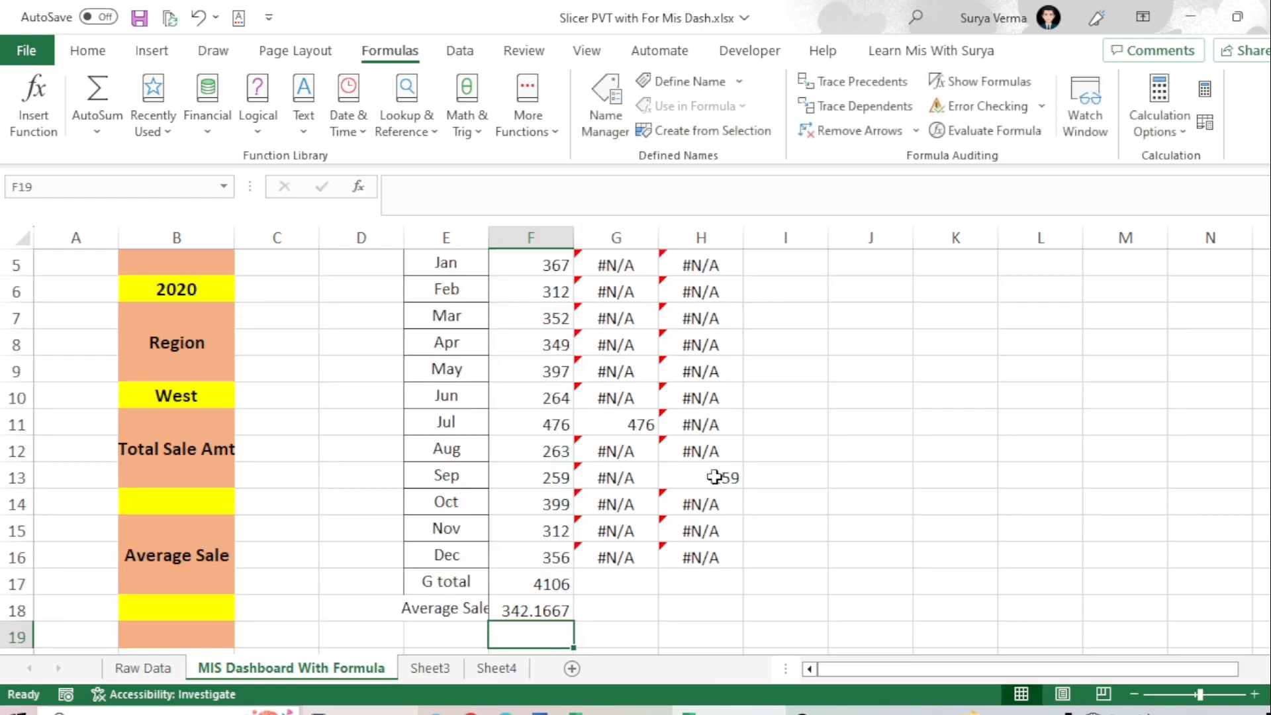
pyautogui.press('Up')
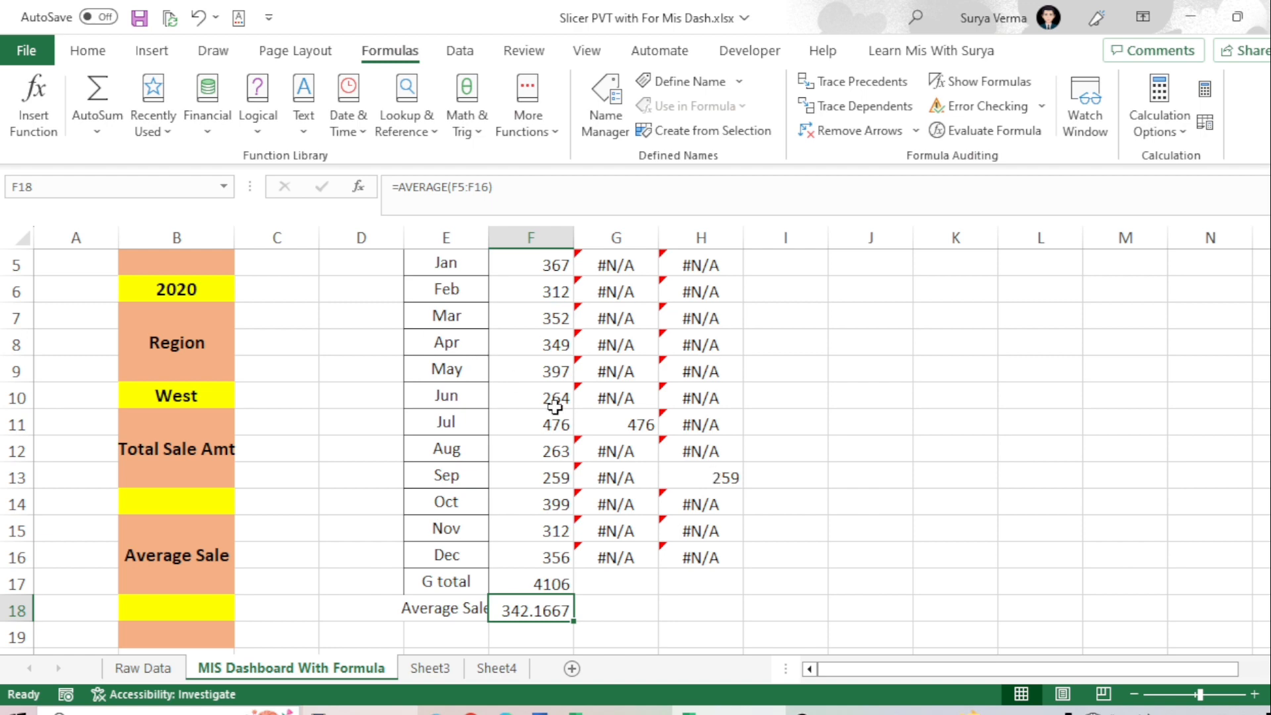
pyautogui.scroll(2, 555, 405)
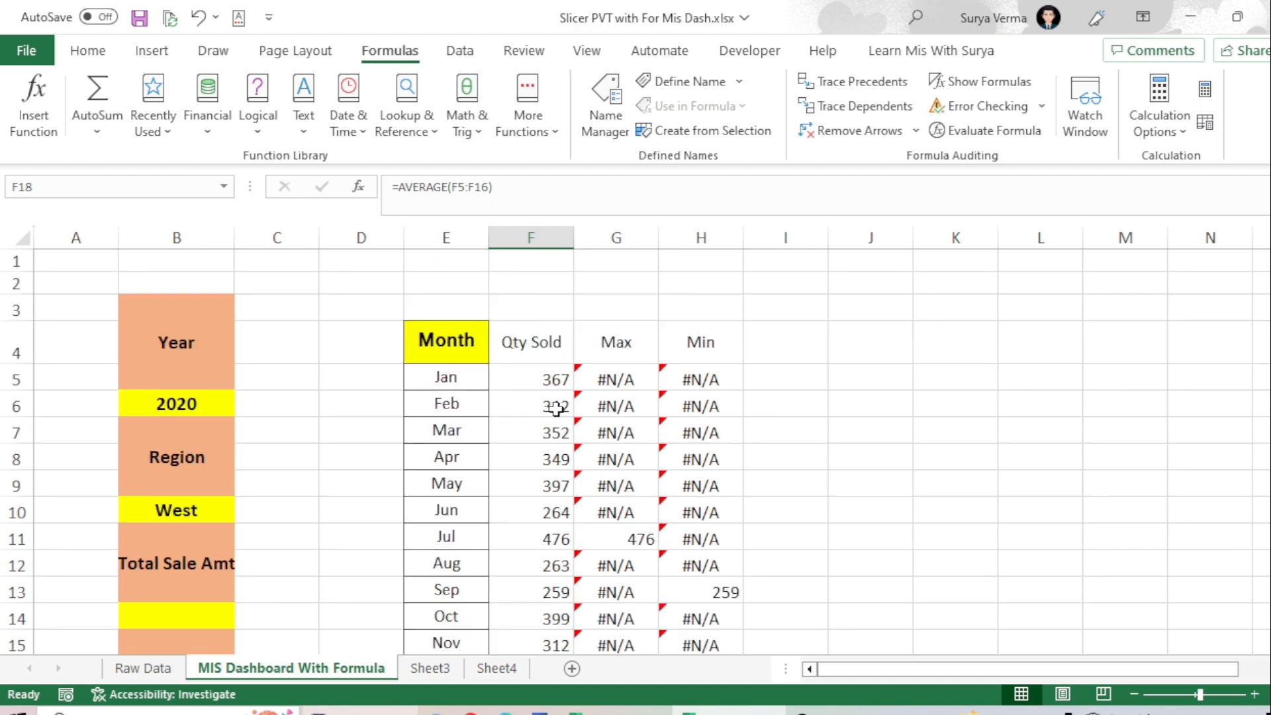
pyautogui.scroll(-2, 555, 405)
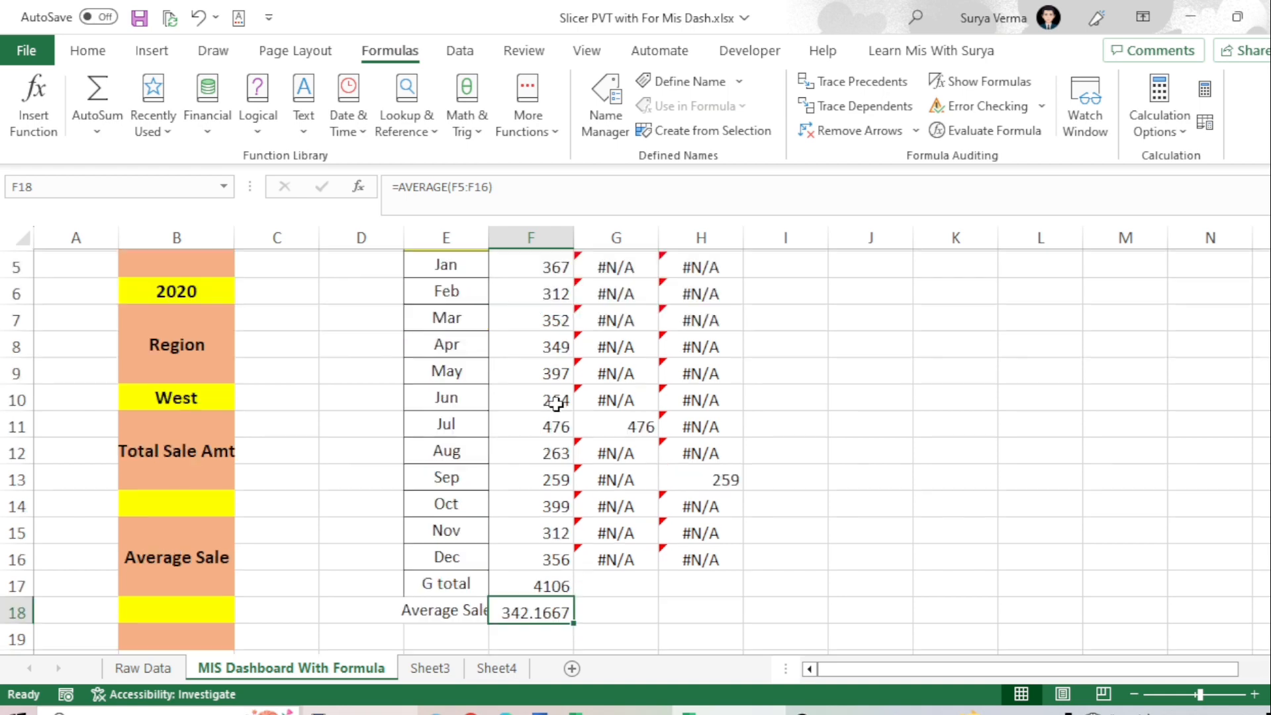
pyautogui.scroll(2, 555, 405)
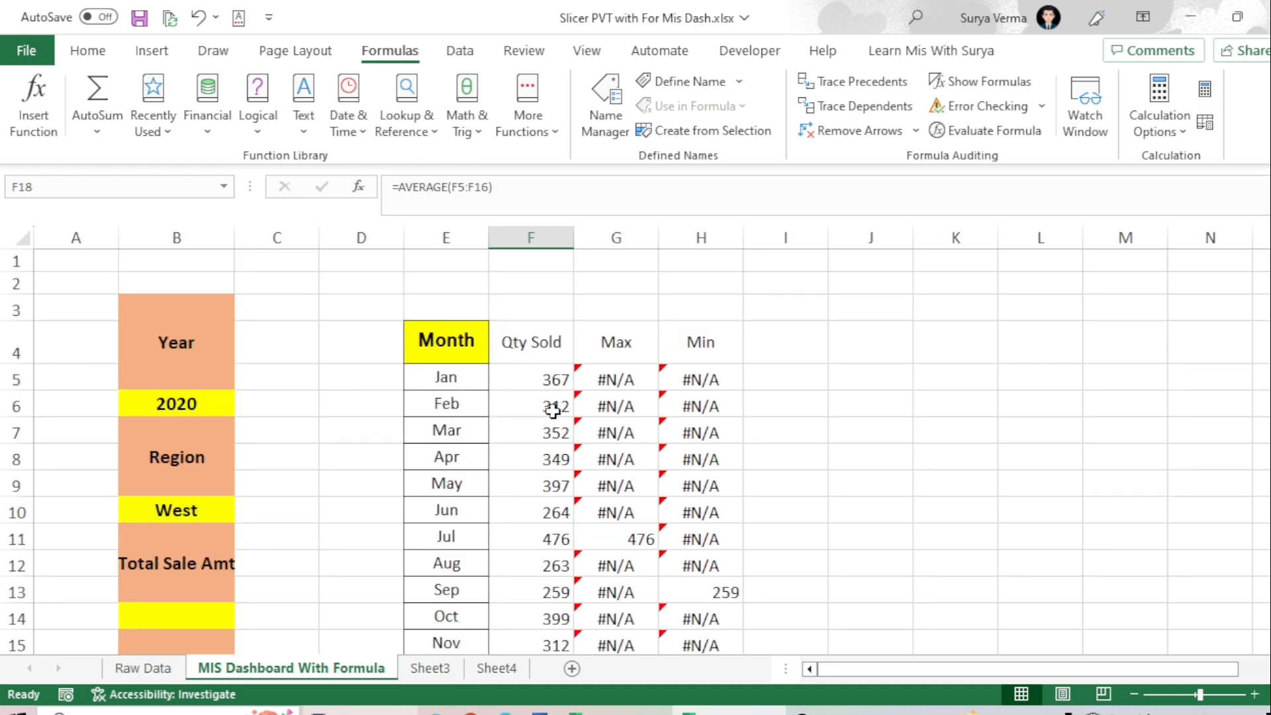
# Insert a 2-D Line with Markers chart from the month, Qty Sold, Max and Min data in E4:H16
pyautogui.click(445, 344)
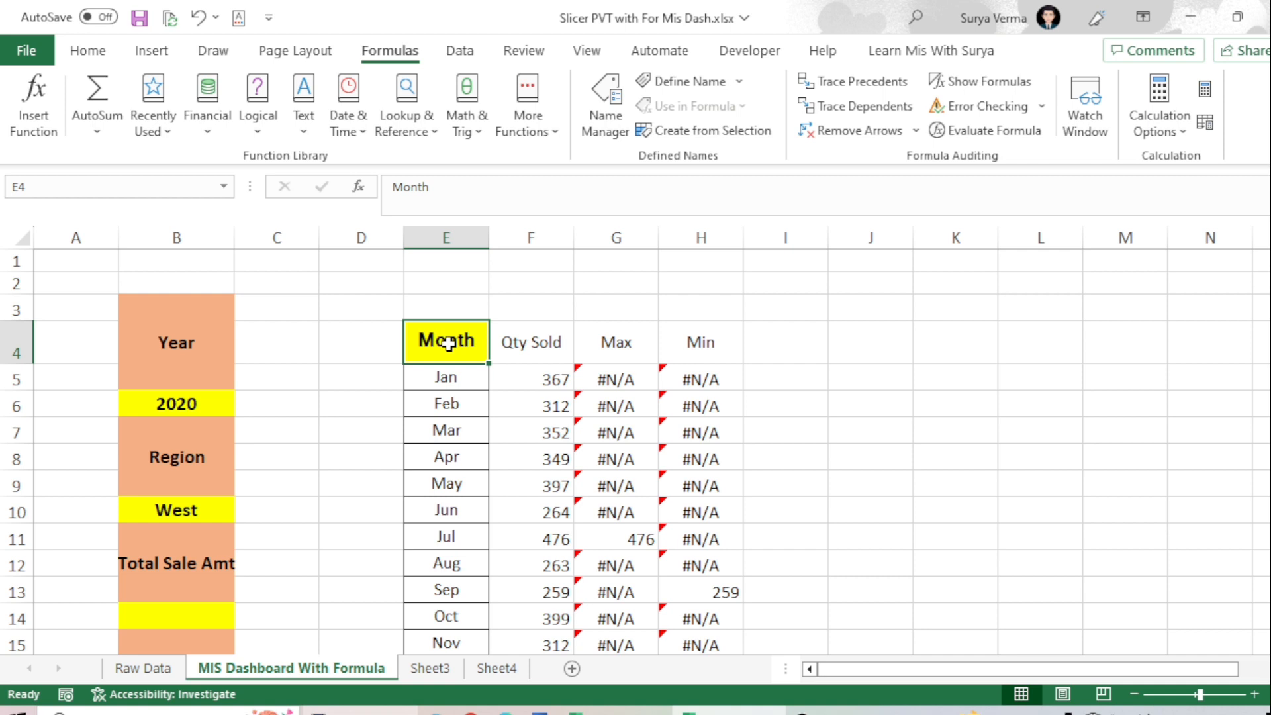
pyautogui.press('Right')
pyautogui.press('Right')
pyautogui.press('Right')
pyautogui.press('Left')
pyautogui.press('Left')
pyautogui.press('Left')
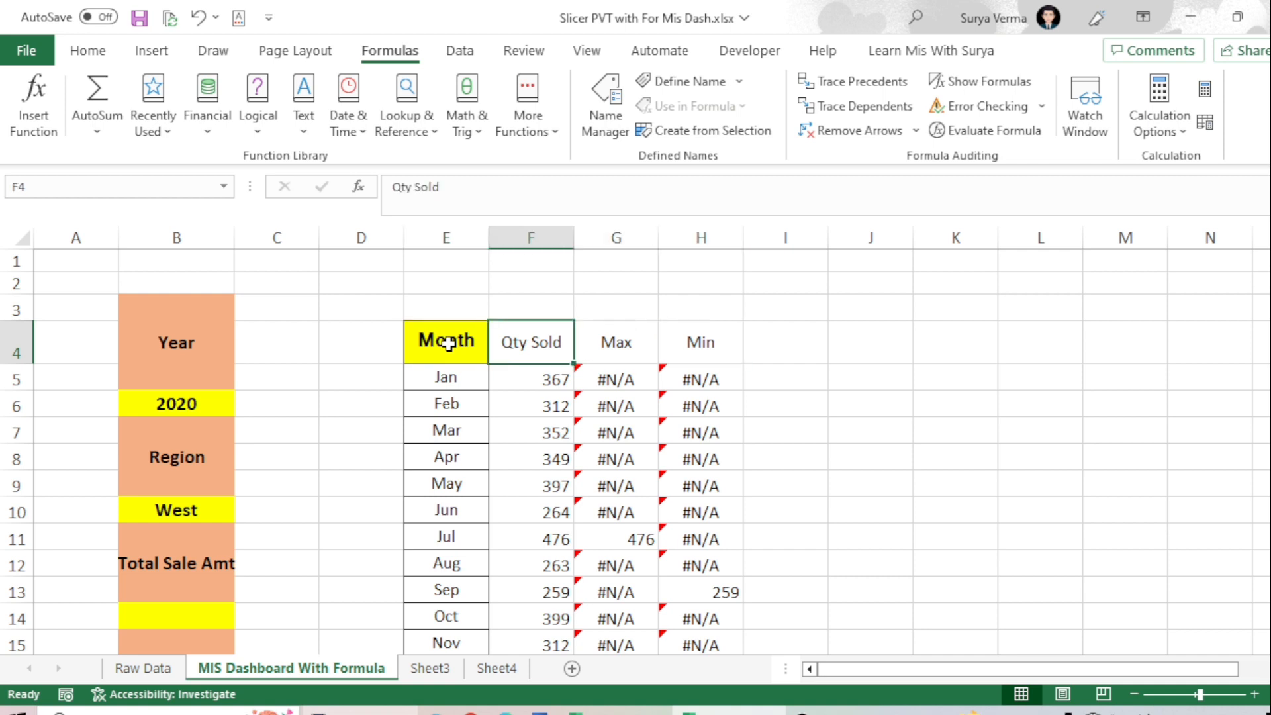
pyautogui.hotkey('shift', 'Right')
pyautogui.hotkey('shift', 'Right')
pyautogui.hotkey('shift', 'Right')
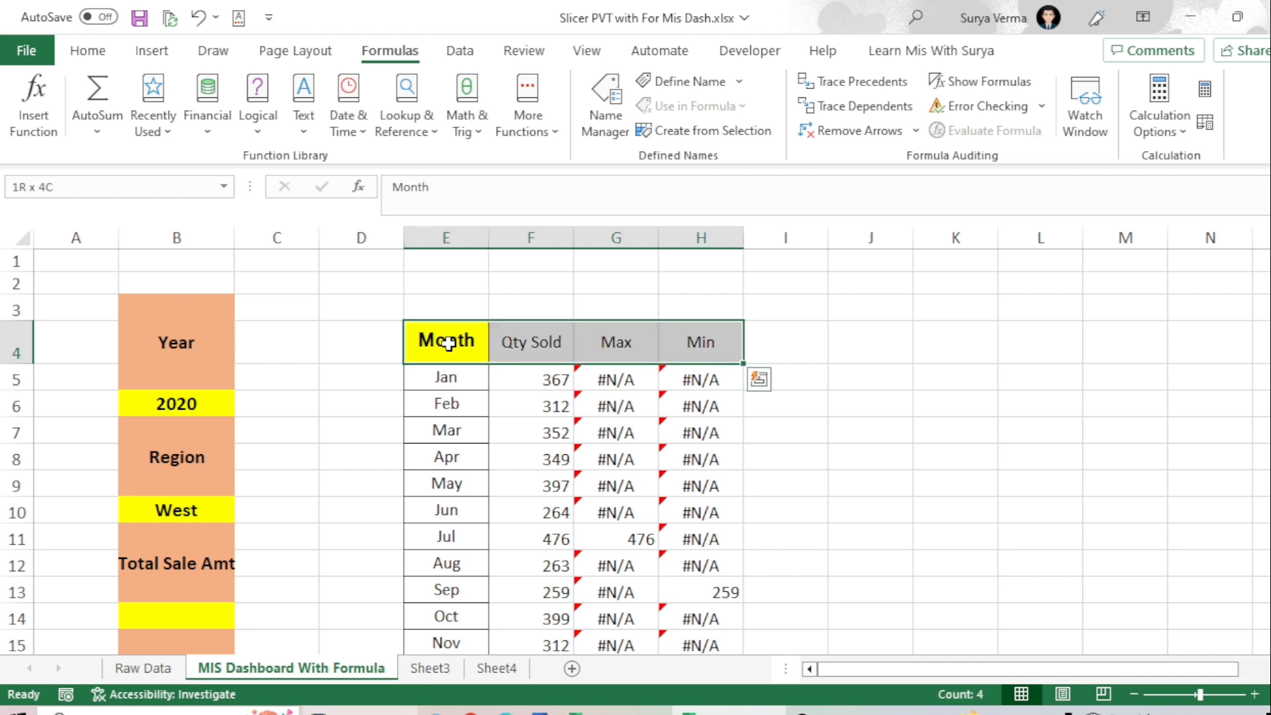
pyautogui.hotkey('ctrl', 'shift', 'Down')
pyautogui.hotkey('shift', 'Up')
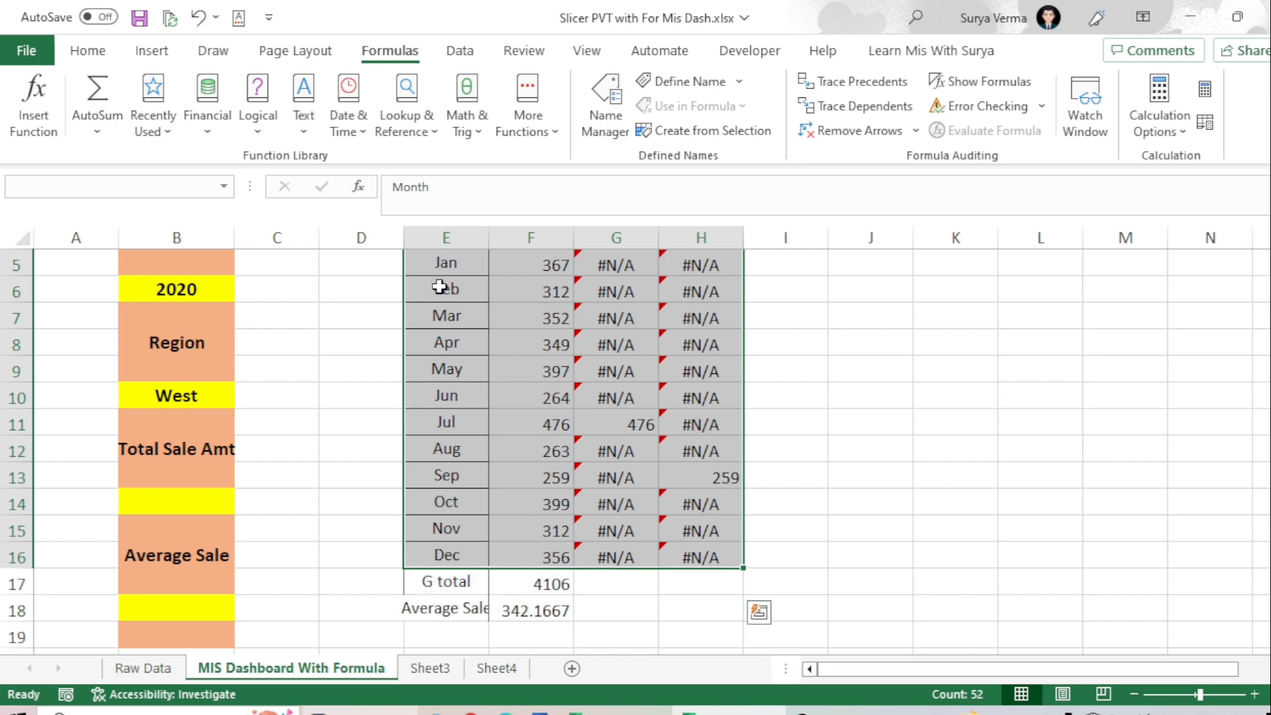
pyautogui.click(156, 53)
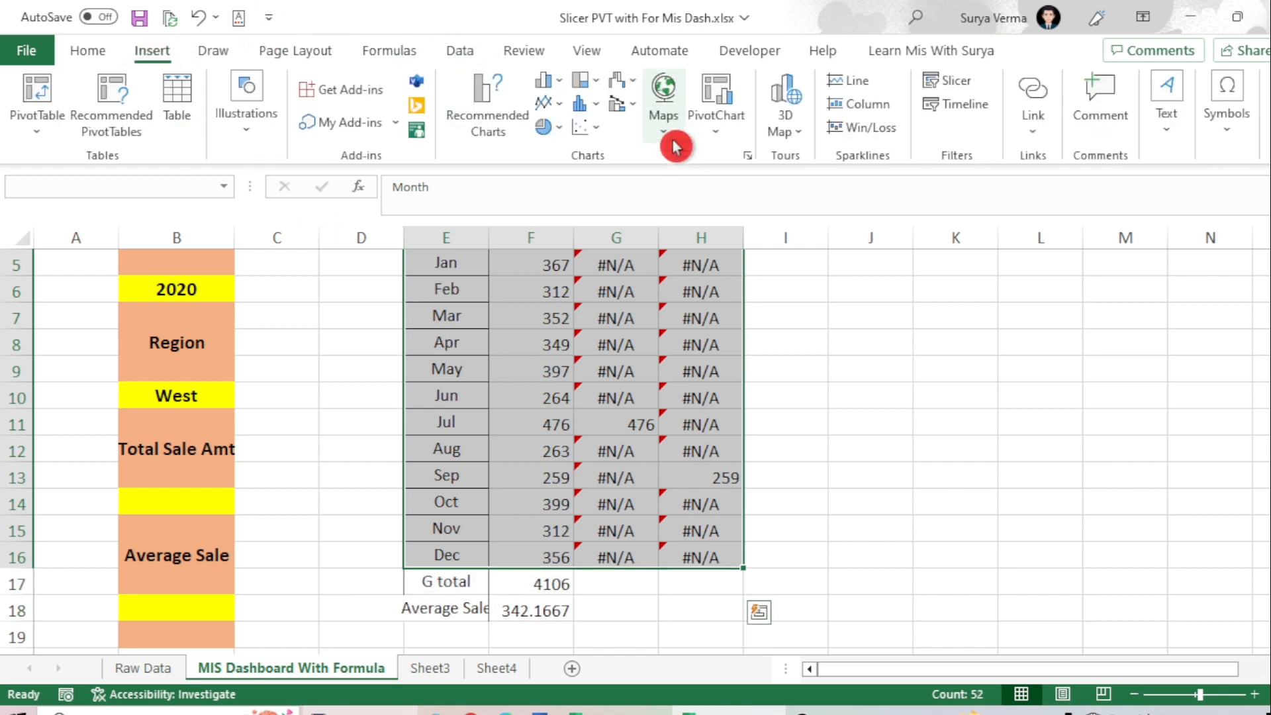
pyautogui.click(553, 107)
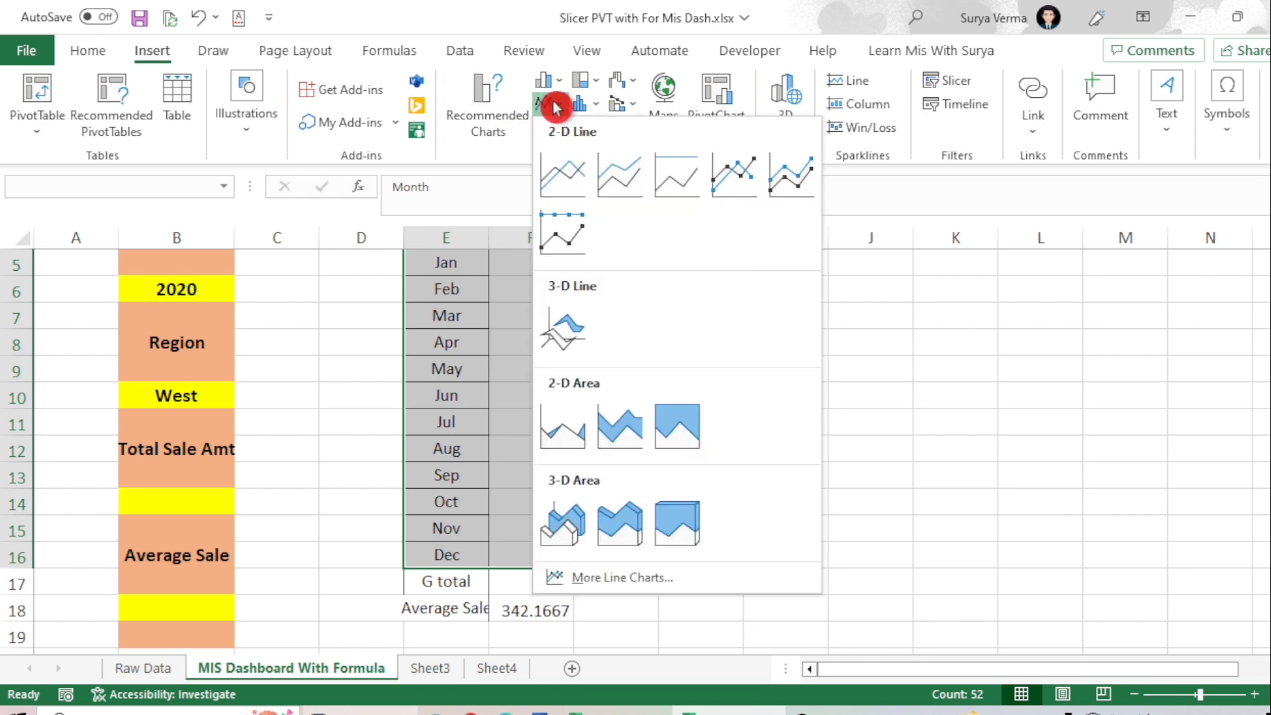
pyautogui.click(723, 186)
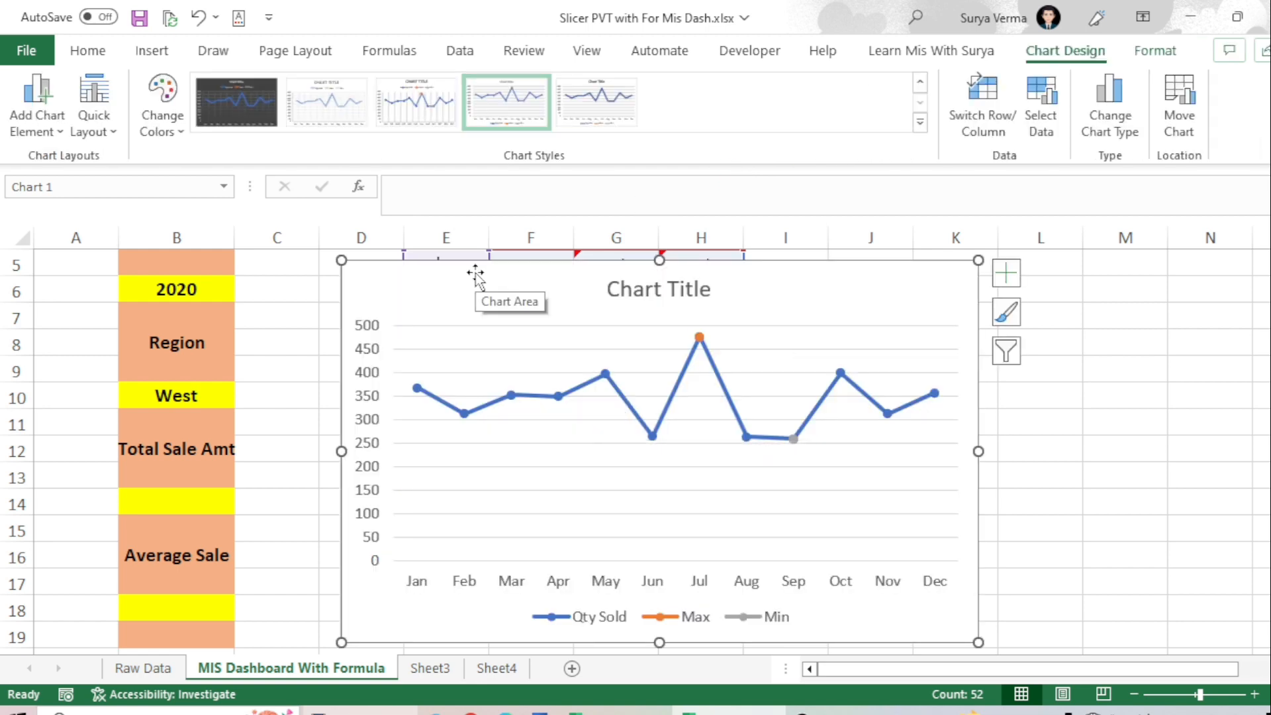
# Move the line chart off the Month and Qty Sold columns so it starts over the Min column, near row 4
pyautogui.scroll(2, 590, 488)
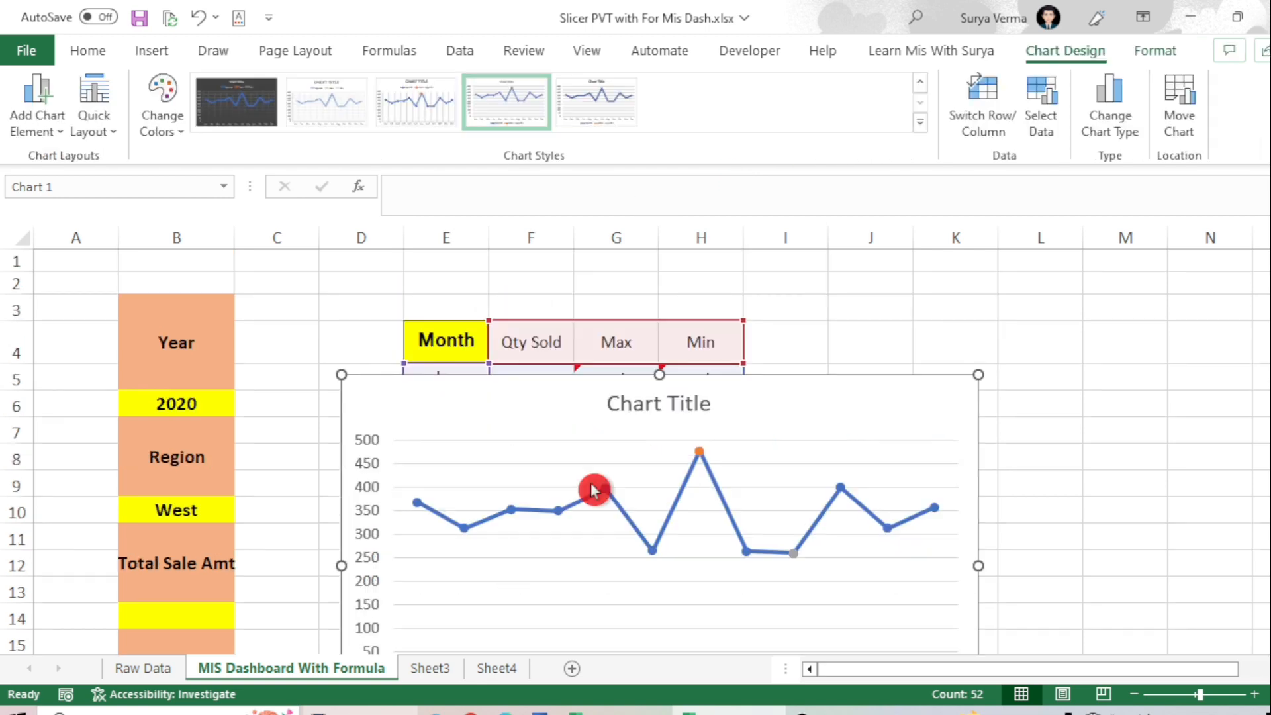
pyautogui.moveTo(514, 397); pyautogui.dragTo(388, 298)
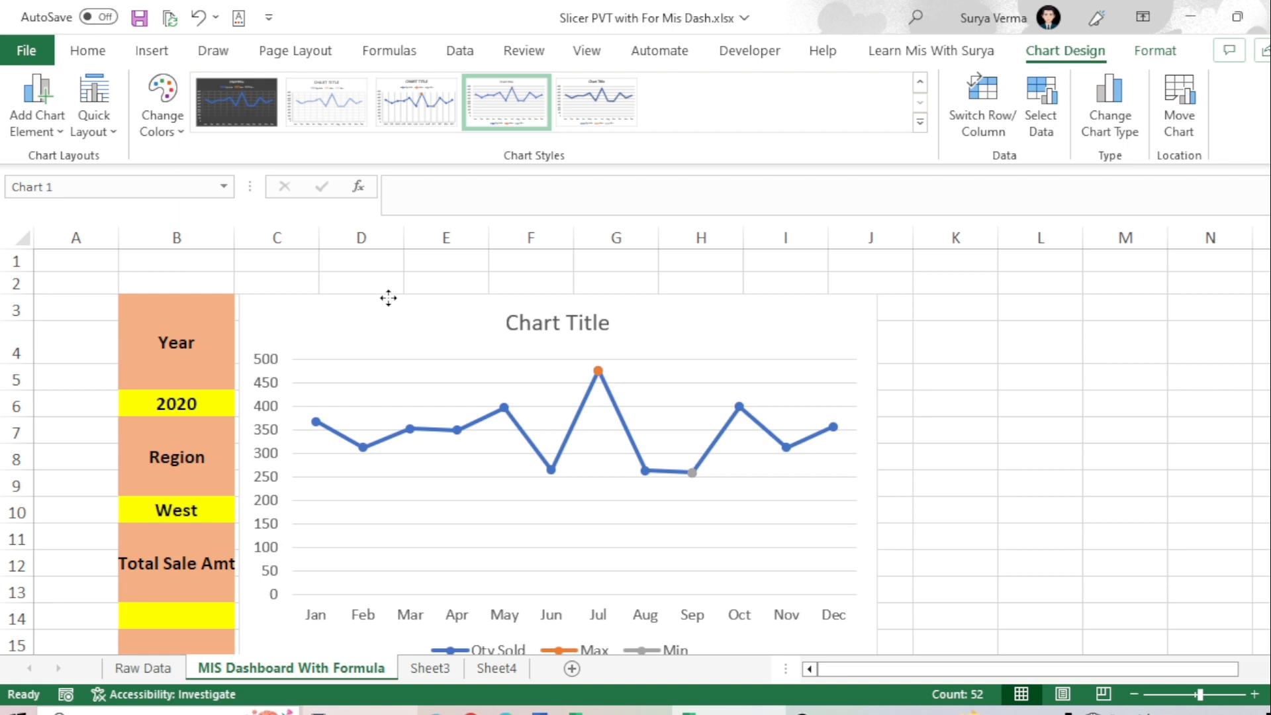
pyautogui.moveTo(389, 298)
pyautogui.mouseDown()
pyautogui.moveTo(594, 295)
pyautogui.moveTo(806, 358)
pyautogui.moveTo(863, 337)
pyautogui.mouseUp()
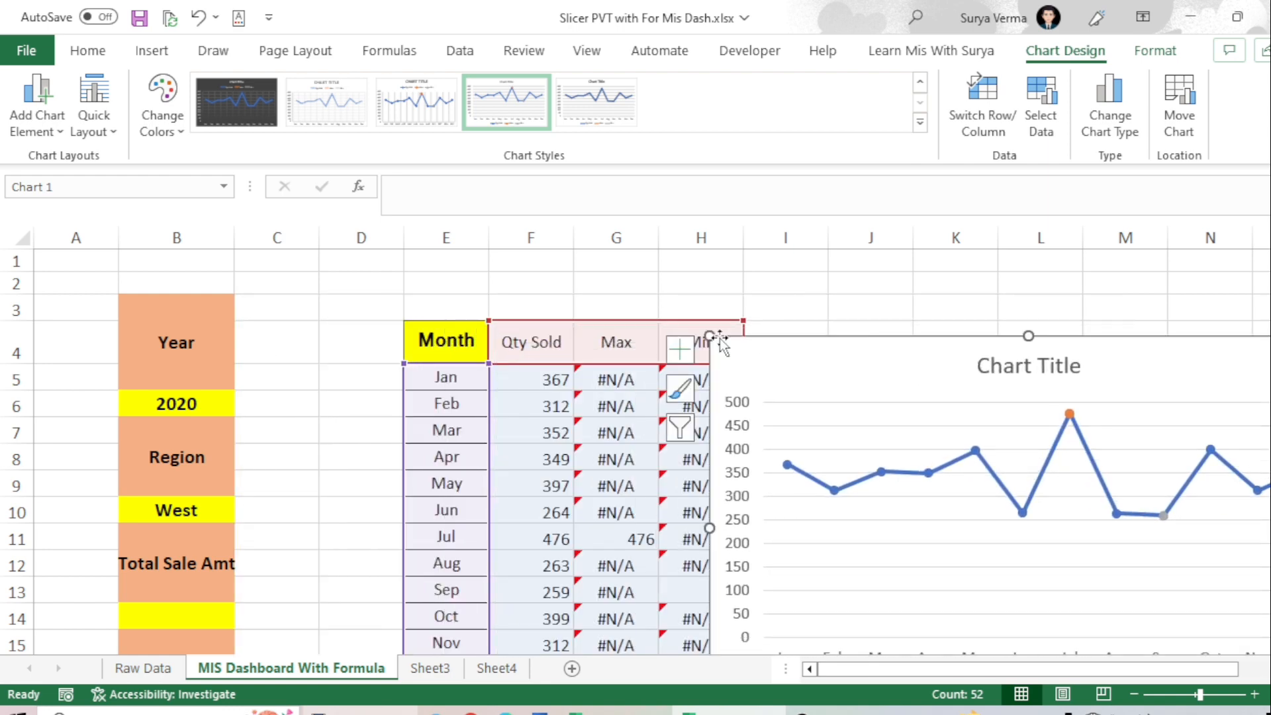
# Link cell B14 under Total Sale Amt to the grand total with =F17
pyautogui.scroll(-3, 278, 420)
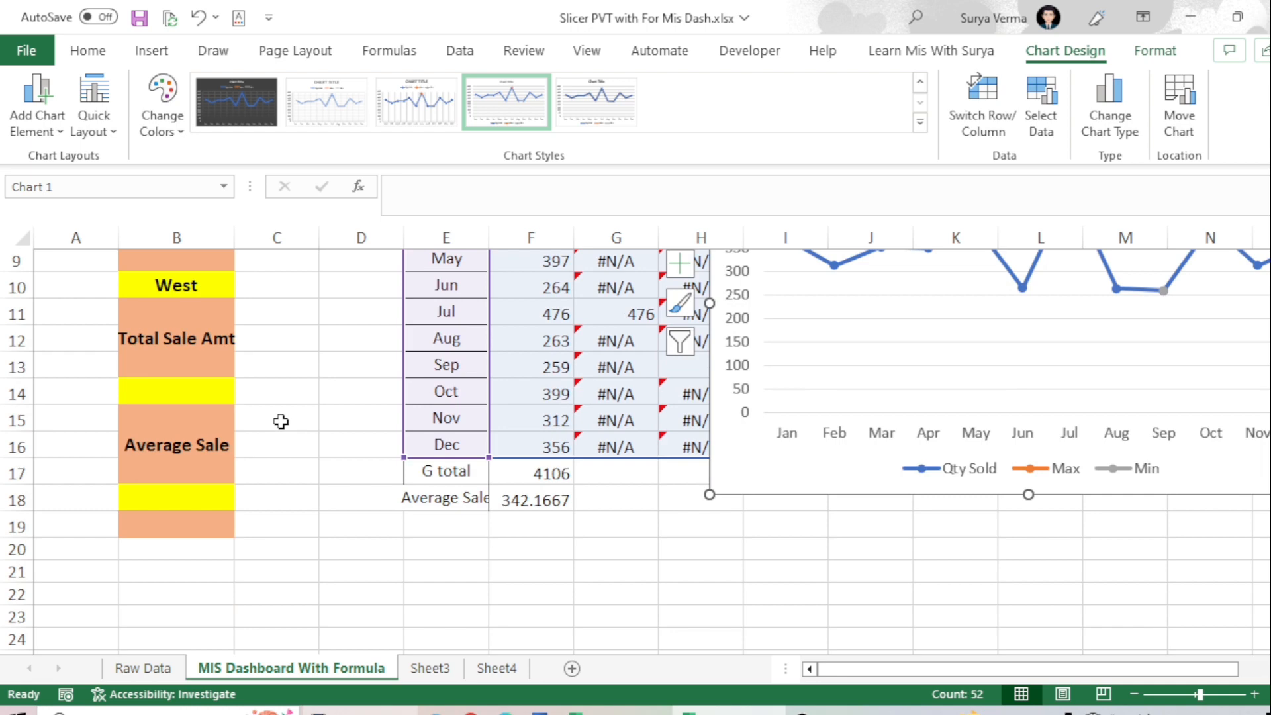
pyautogui.click(165, 396)
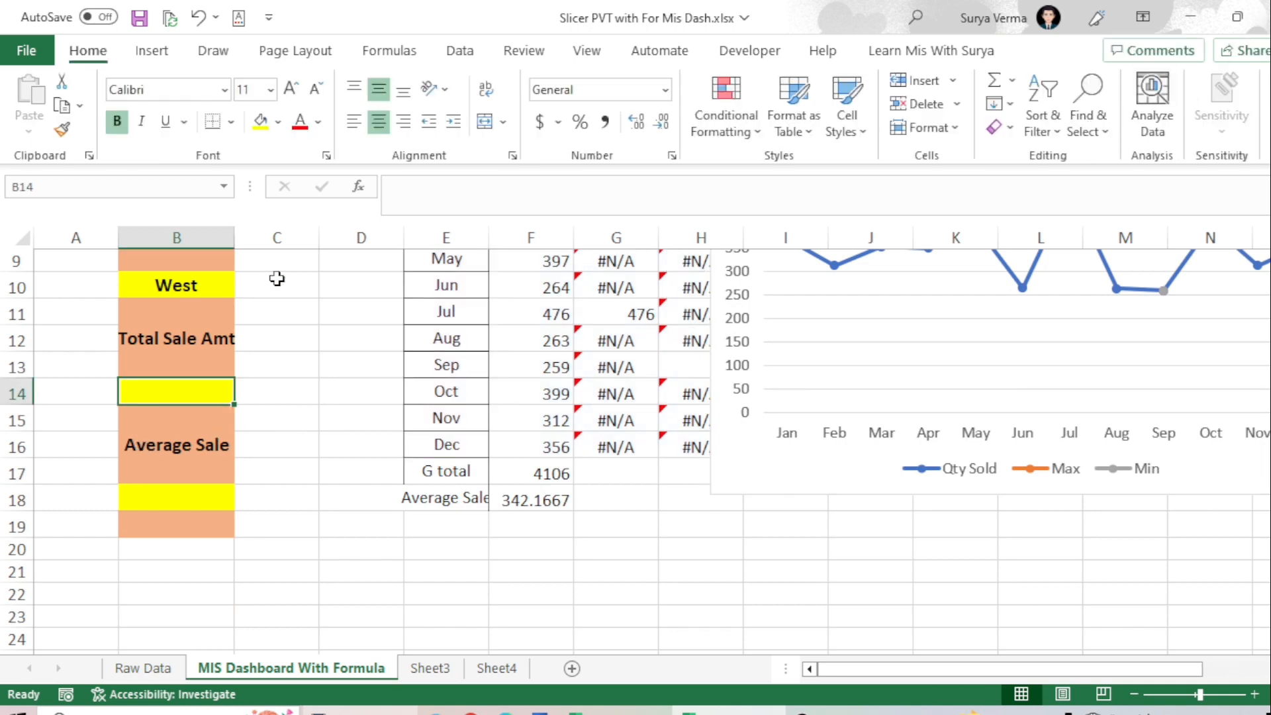
pyautogui.write('=')
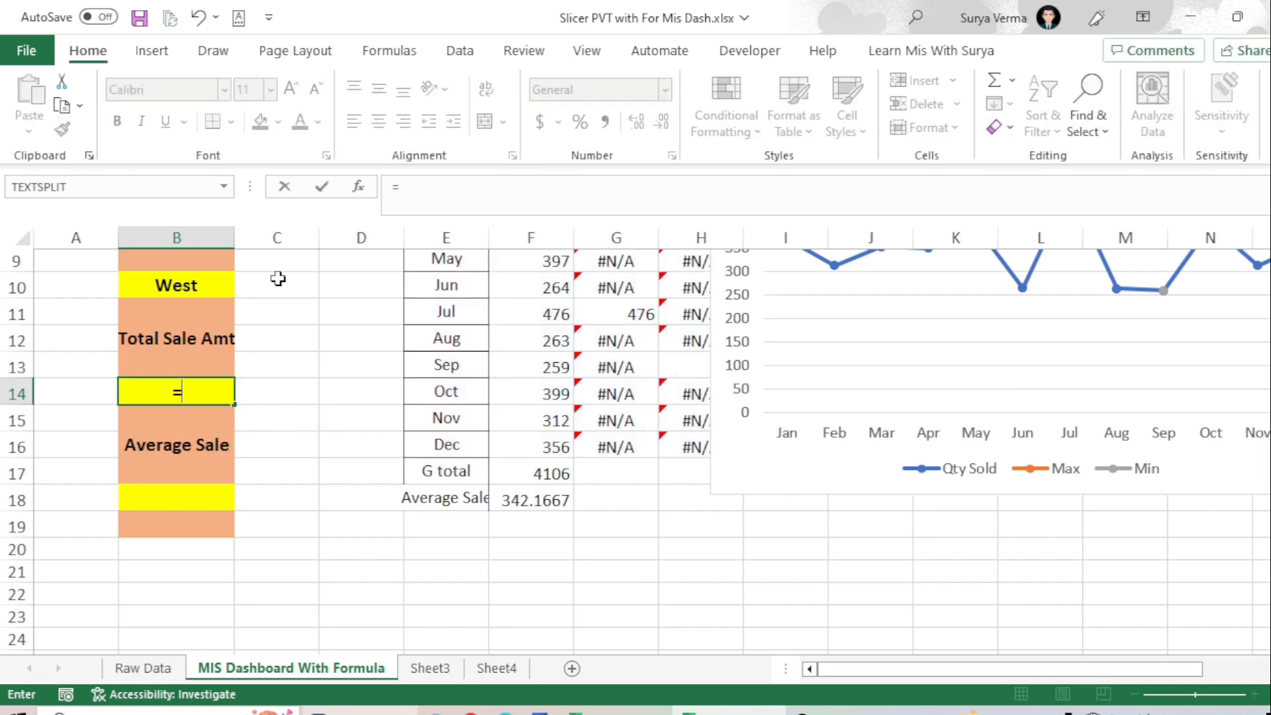
pyautogui.click(541, 472)
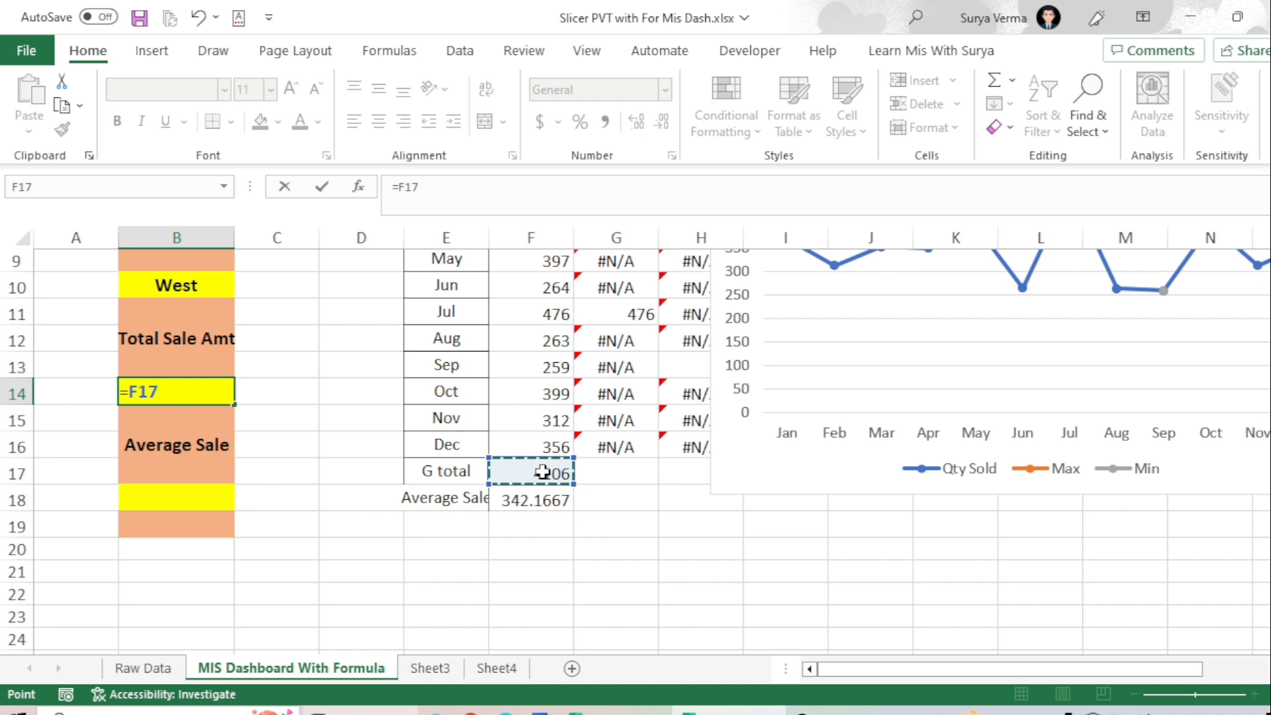
pyautogui.press('Return')
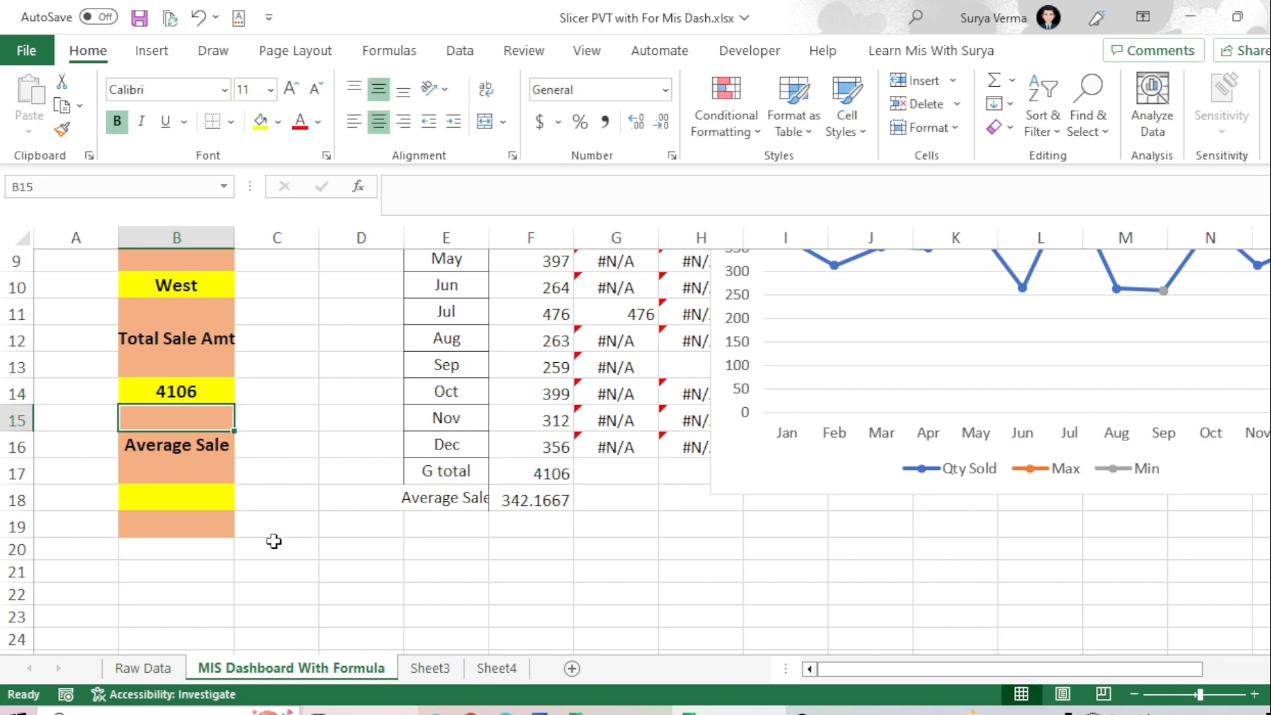
# Link cell B18 under the Average Sale heading to the calculated average with =F18
pyautogui.click(180, 503)
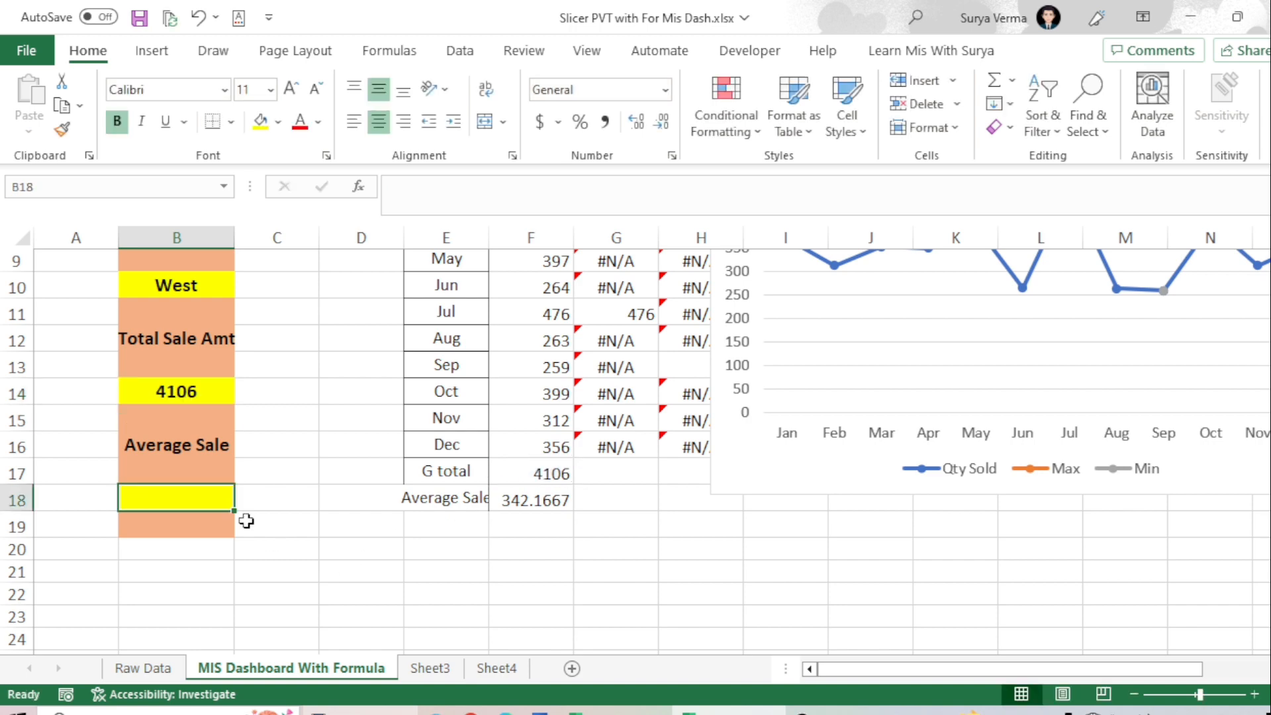
pyautogui.write('=')
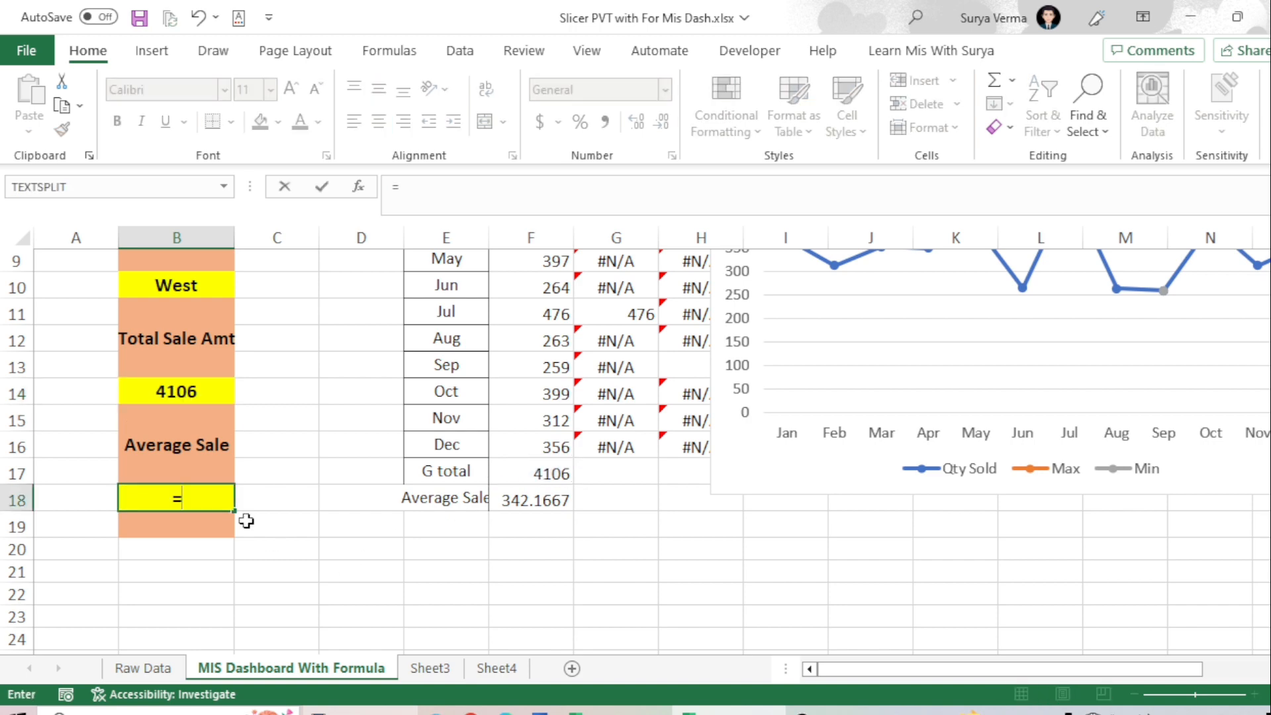
pyautogui.click(531, 502)
pyautogui.press('Return')
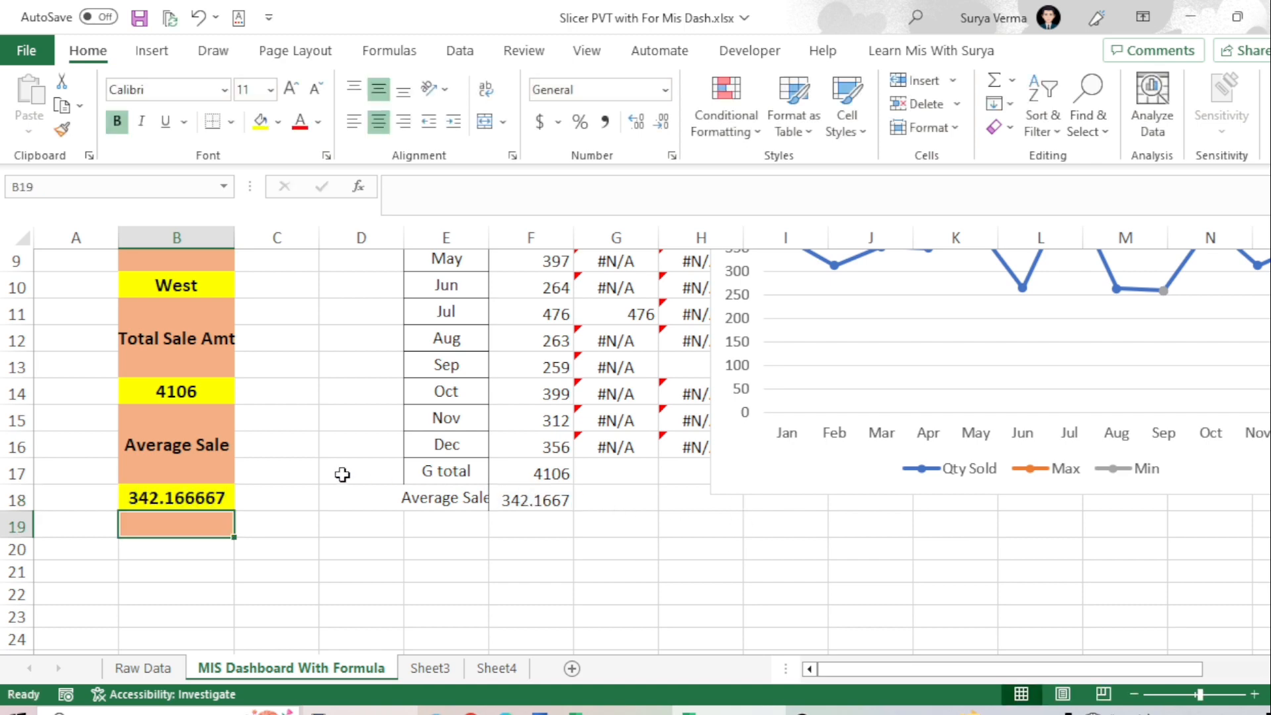
# Reduce the average in B18 to two decimal places
pyautogui.click(201, 498)
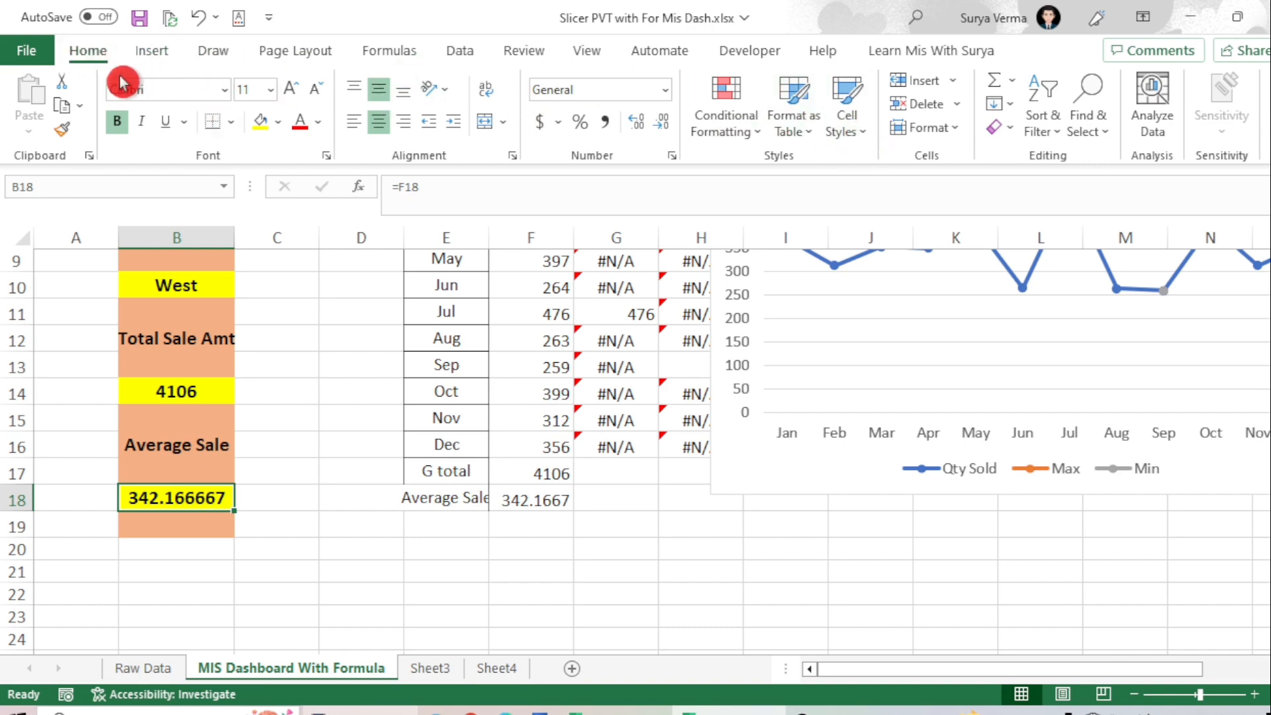
pyautogui.click(662, 122)
pyautogui.click(661, 122)
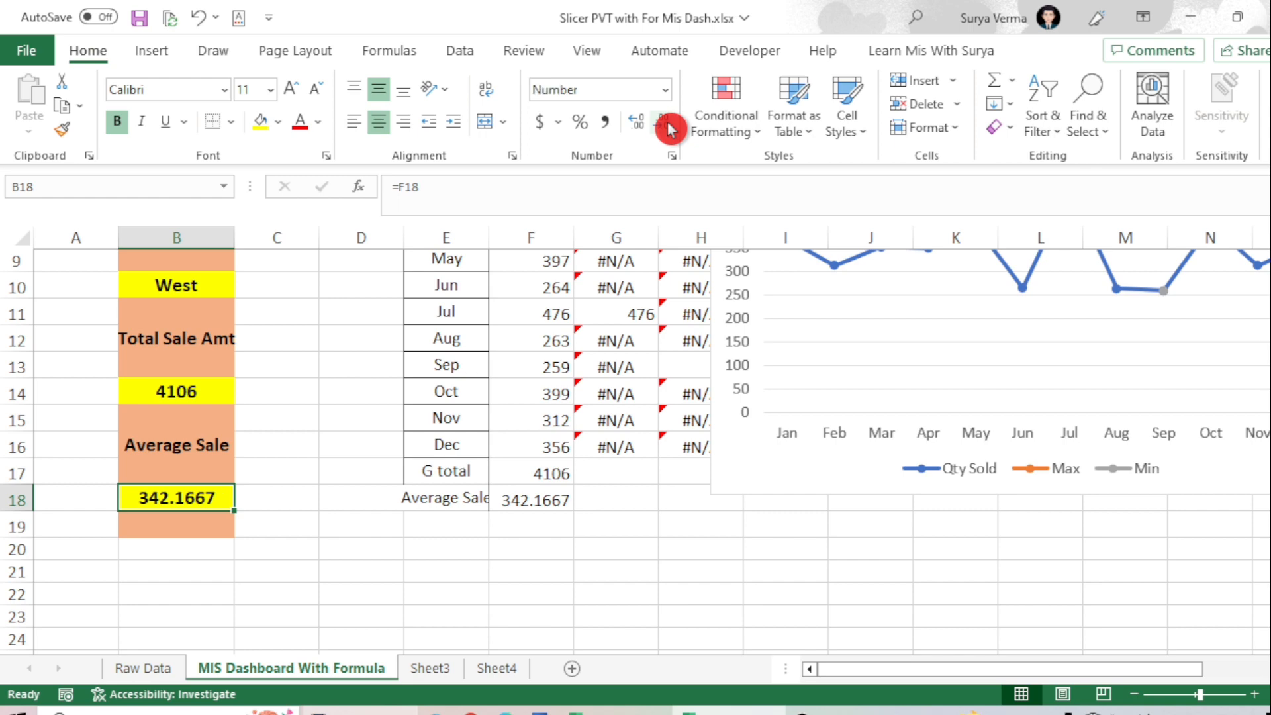
pyautogui.click(661, 122)
pyautogui.click(661, 122)
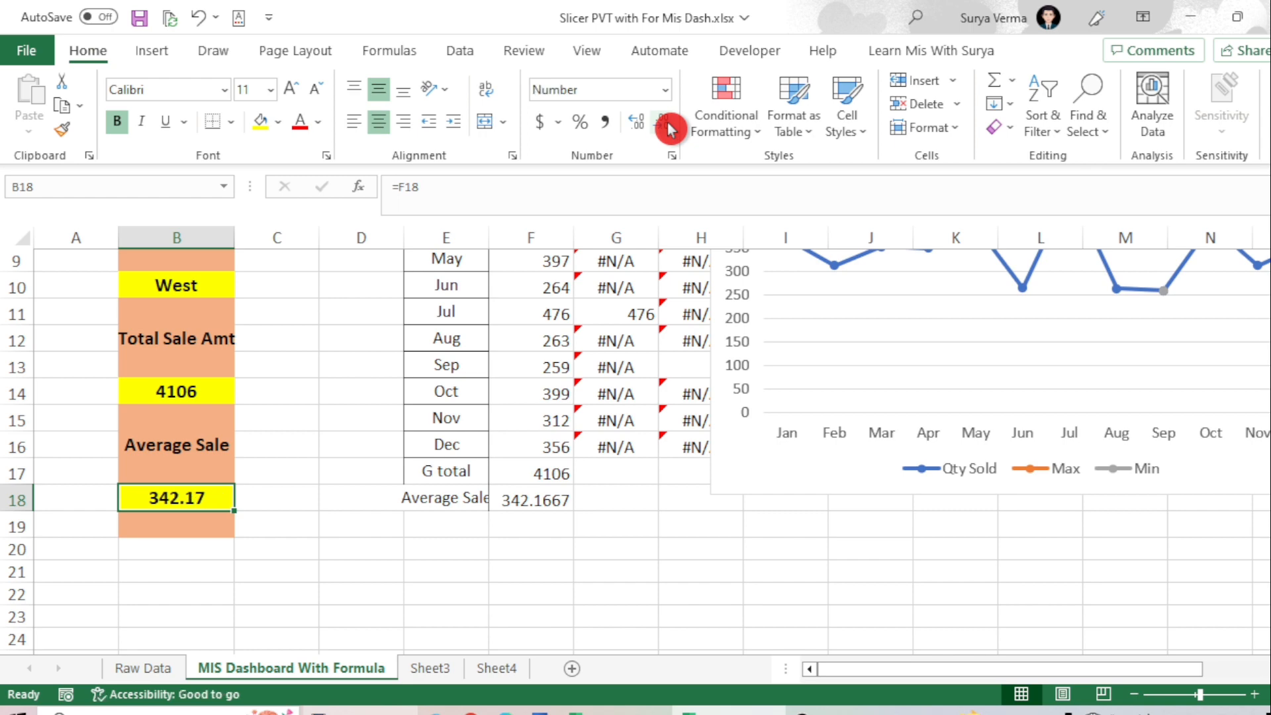
# Move the line chart back over the monthly table, just below its header row, spanning about columns E to L
pyautogui.click(674, 502)
pyautogui.scroll(3, 547, 509)
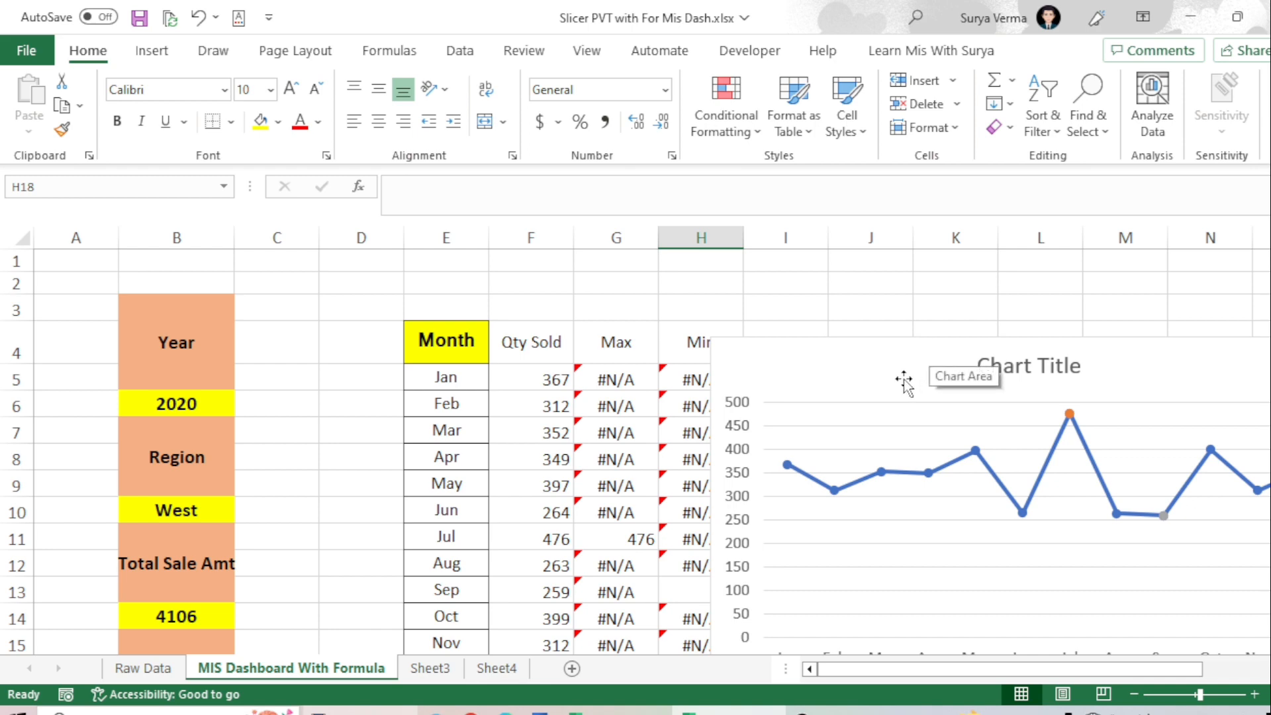
pyautogui.moveTo(888, 363); pyautogui.dragTo(667, 398)
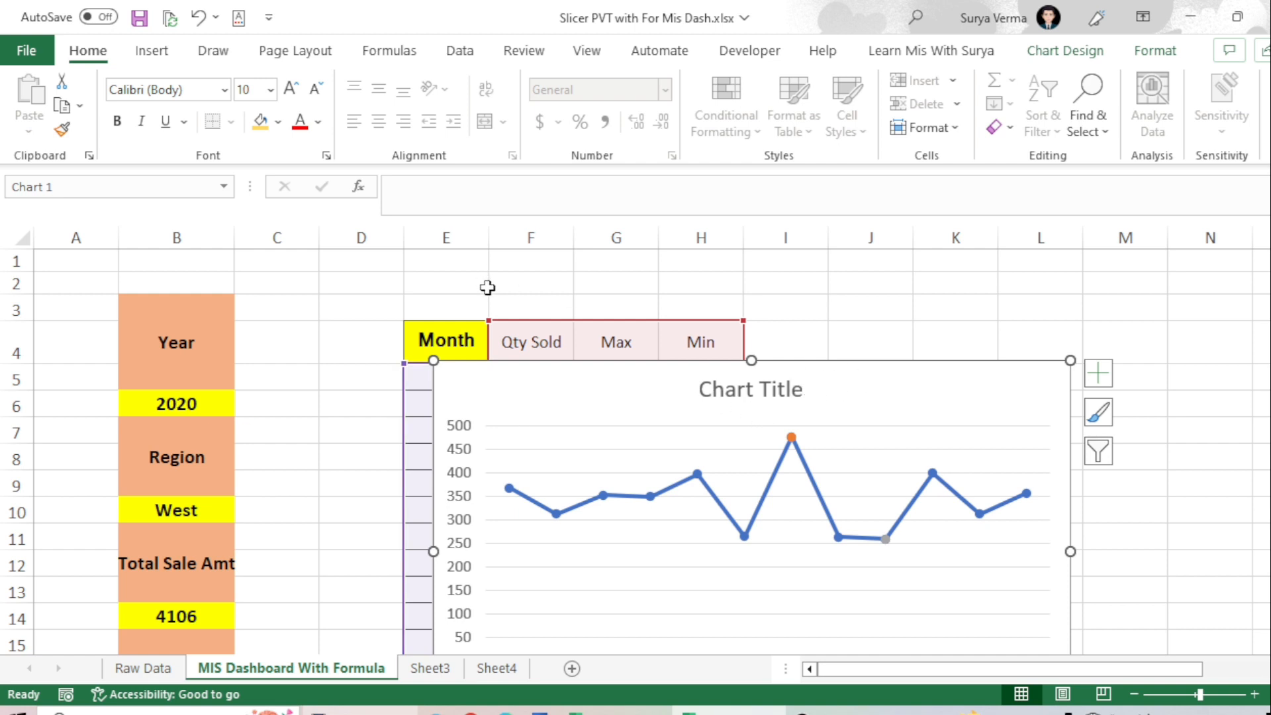
# Start a title formula in cell F2 that joins the text "Total Sale Performance" with the year in B6
pyautogui.click(522, 285)
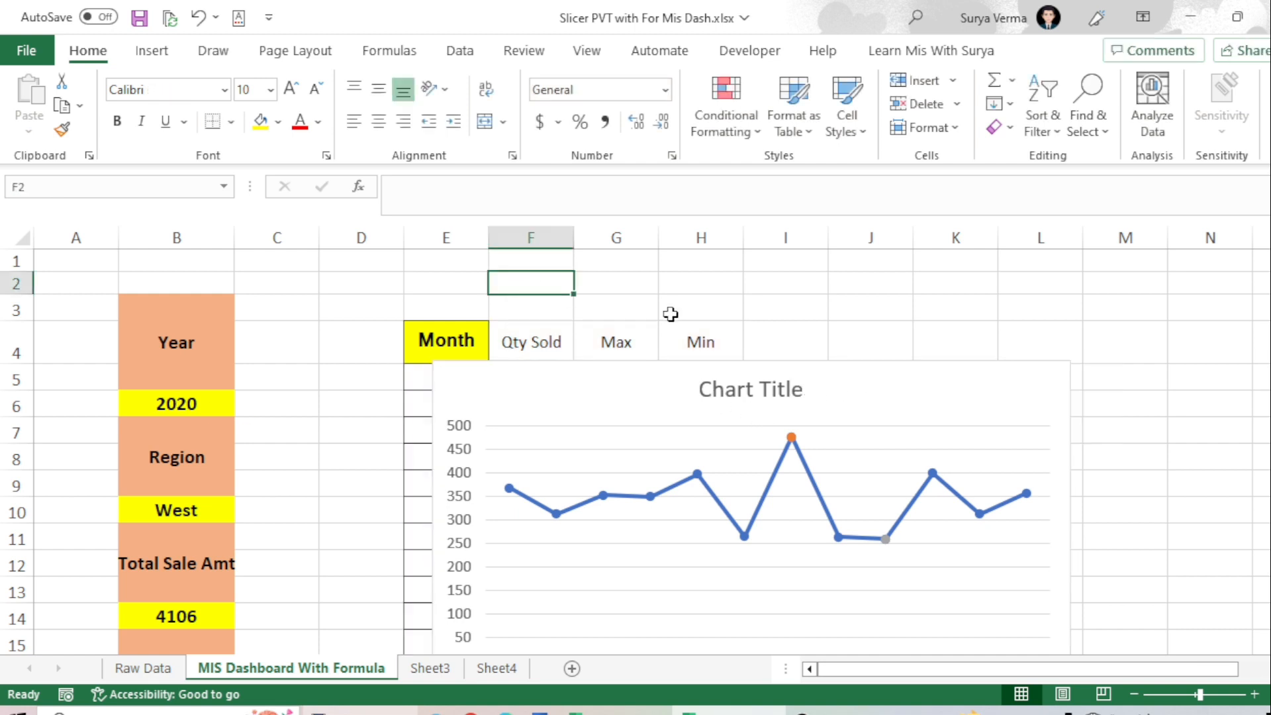
pyautogui.write('=')
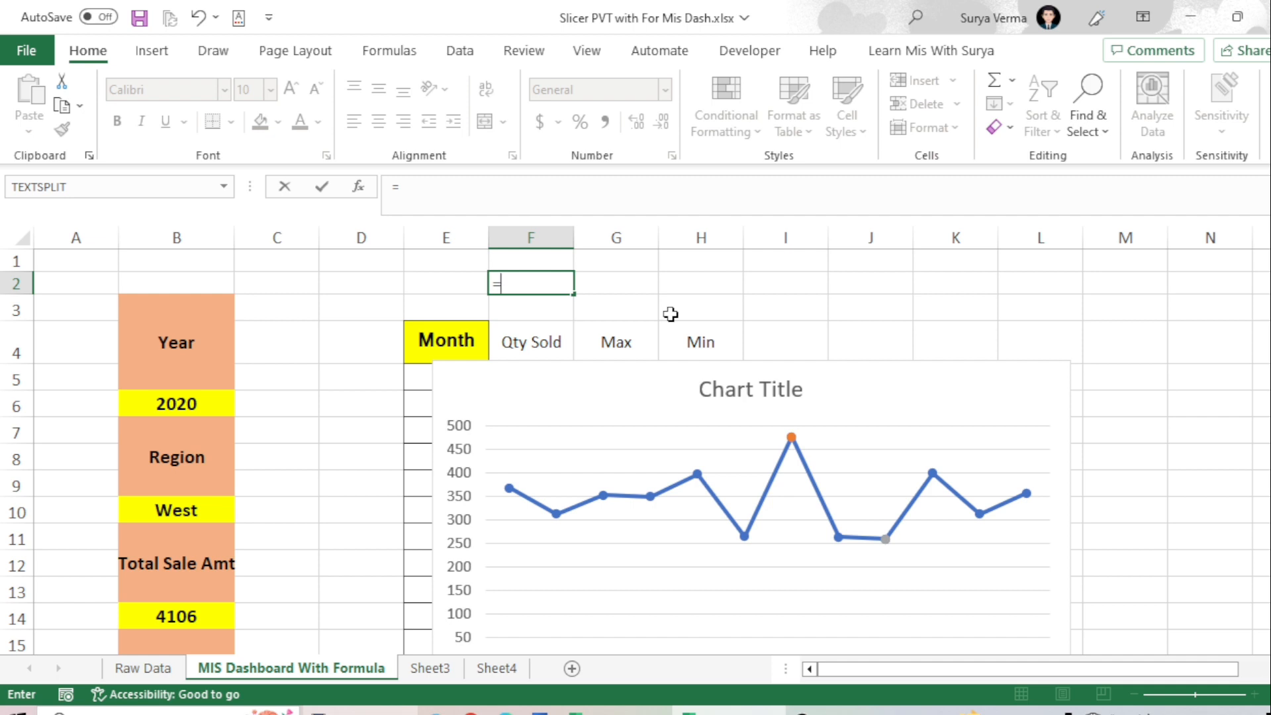
pyautogui.write('"To')
pyautogui.write('t')
pyautogui.press('BackSpace')
pyautogui.write('Total')
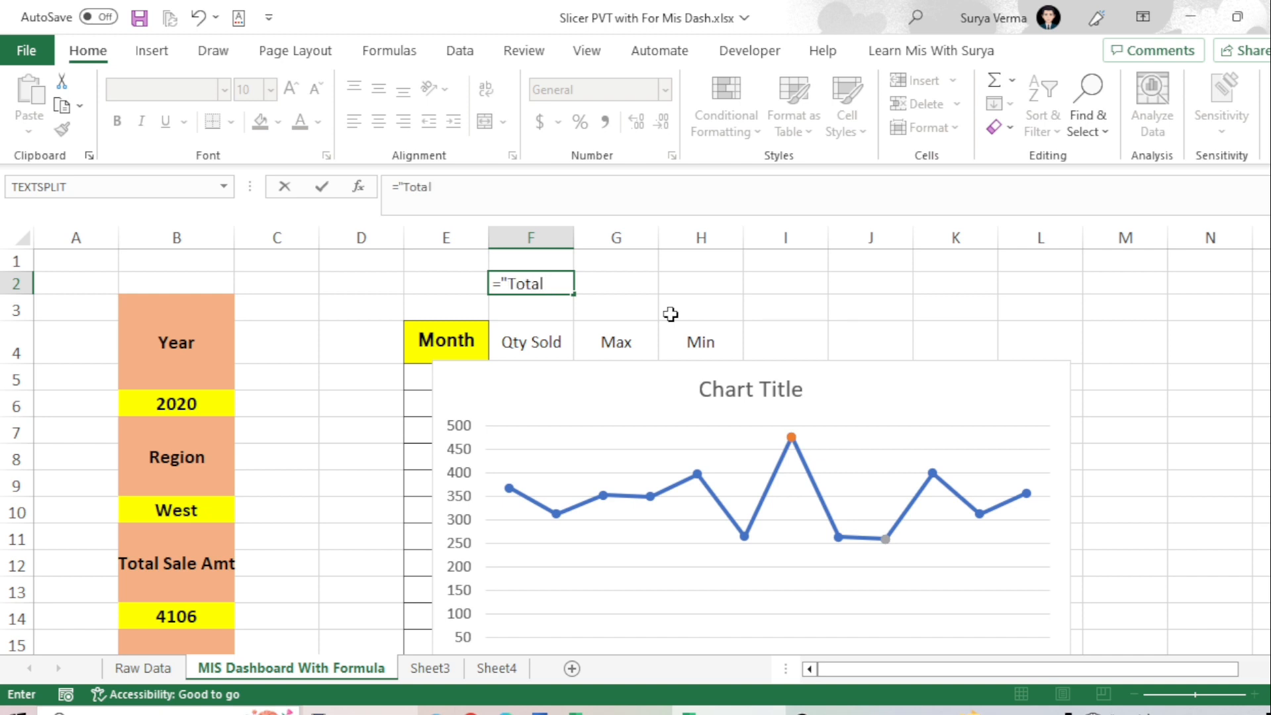
pyautogui.write(' Sale Perfo')
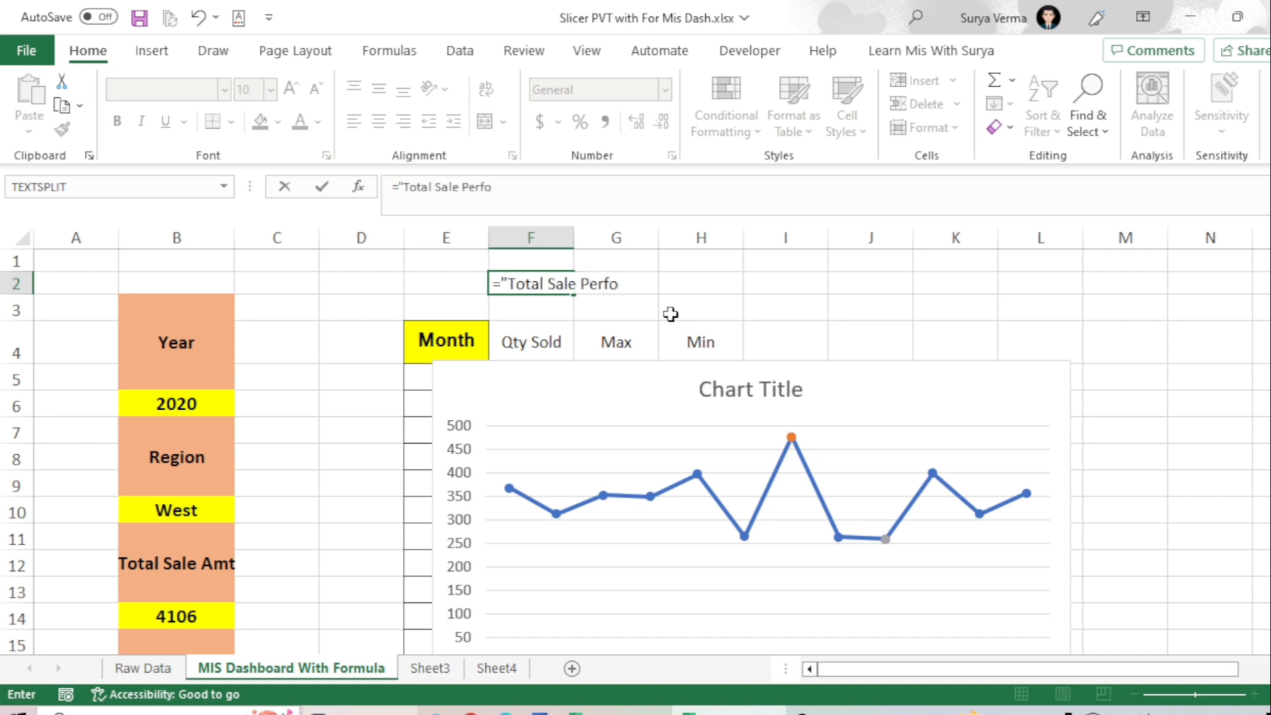
pyautogui.write('rmance')
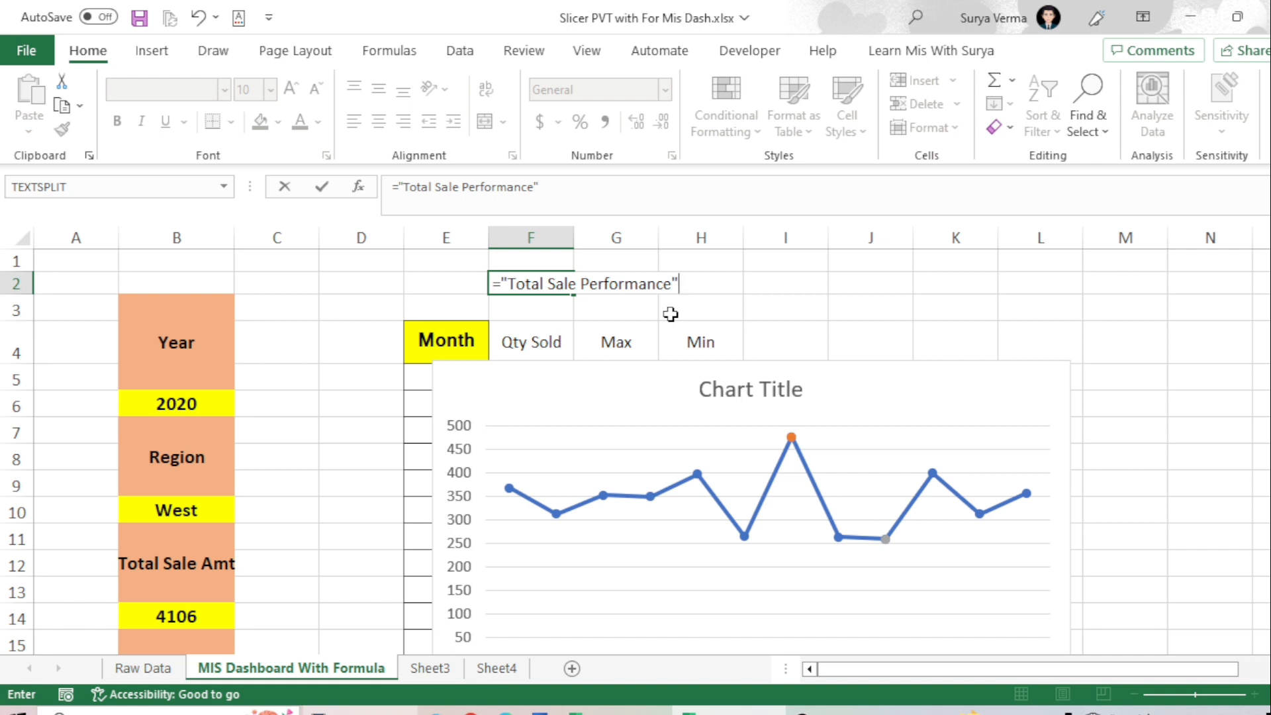
pyautogui.write('"&')
pyautogui.click(159, 400)
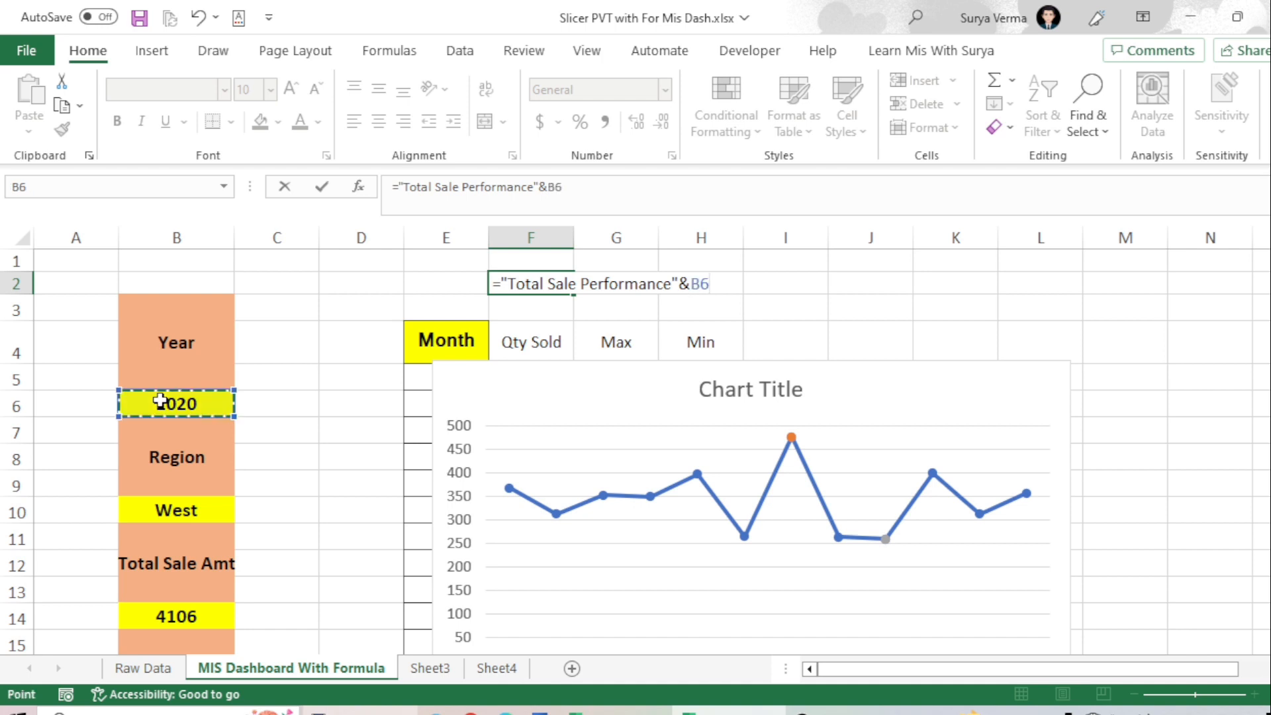
# Complete the F2 title formula by appending the text " Region " and the region cell with &" Region "&B10
pyautogui.write('&')
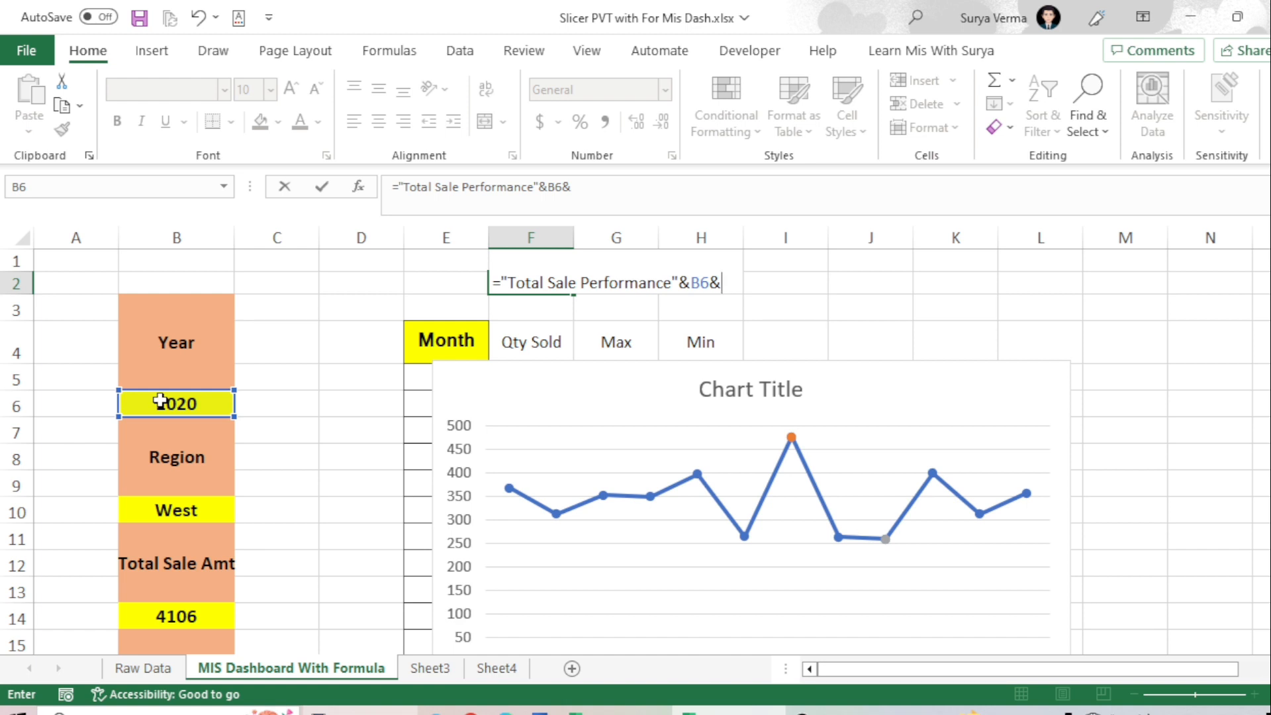
pyautogui.write('"m')
pyautogui.press('BackSpace')
pyautogui.write('Region')
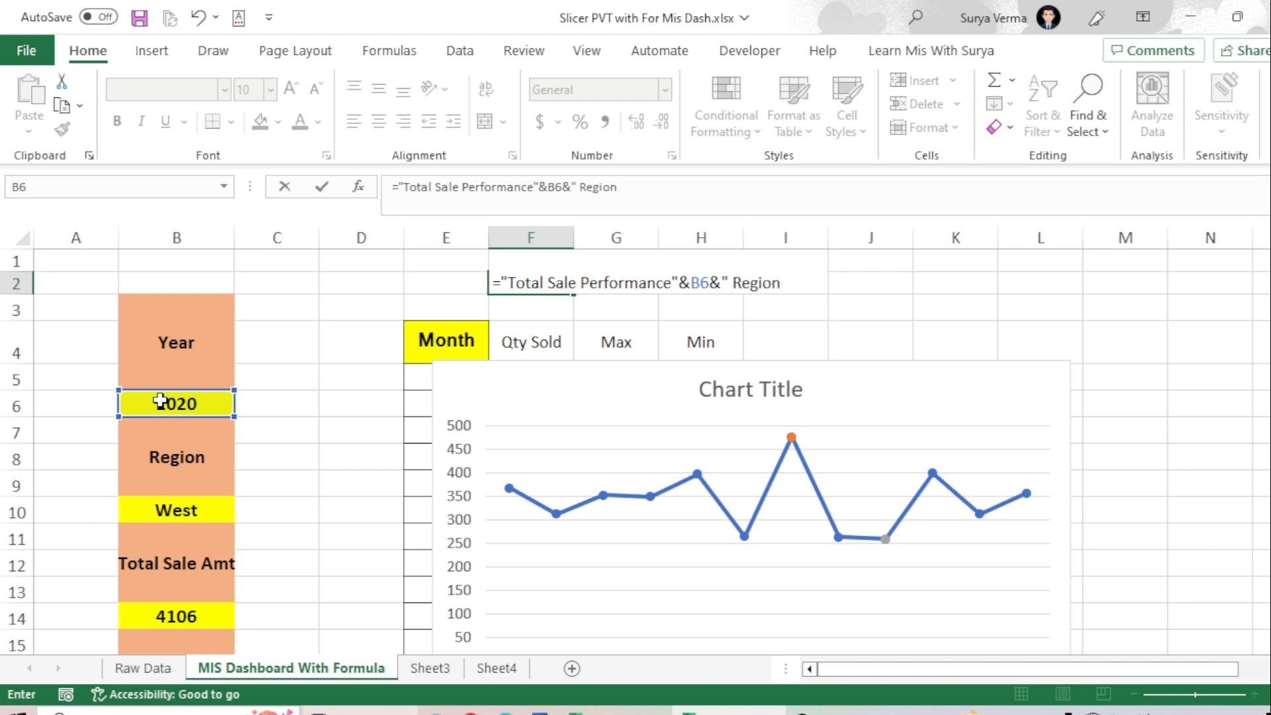
pyautogui.write(' "&')
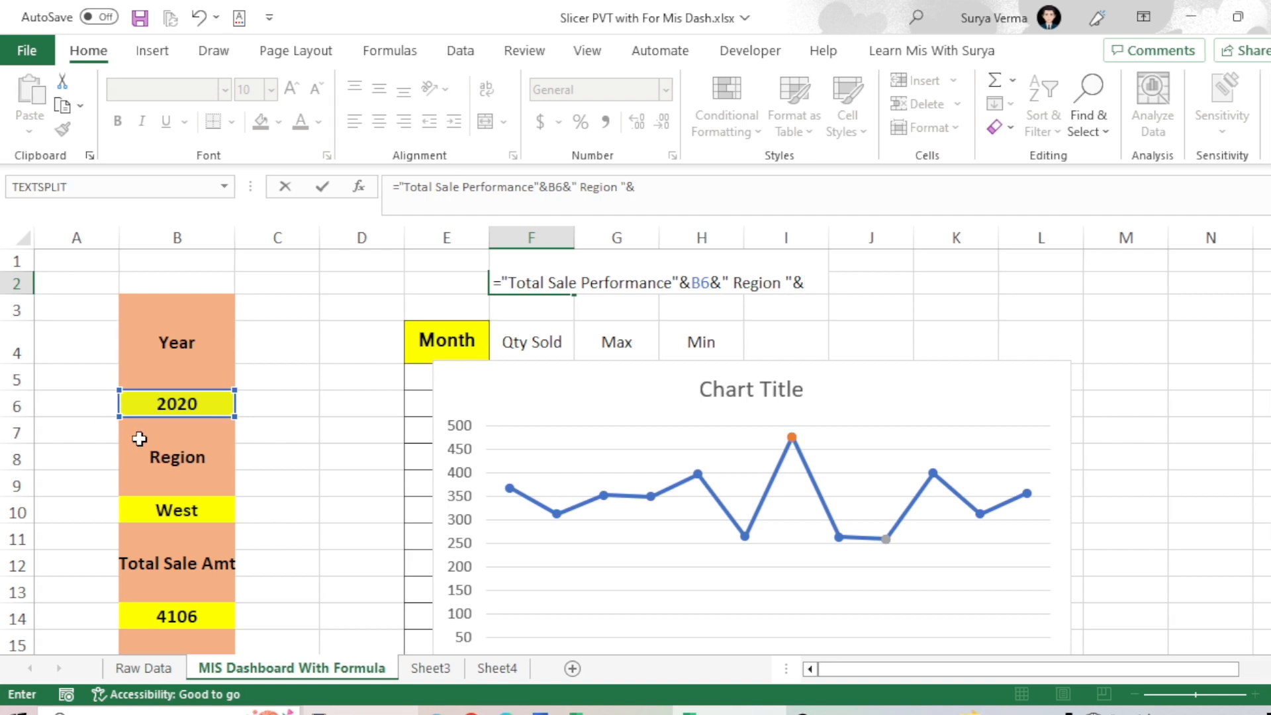
pyautogui.click(171, 510)
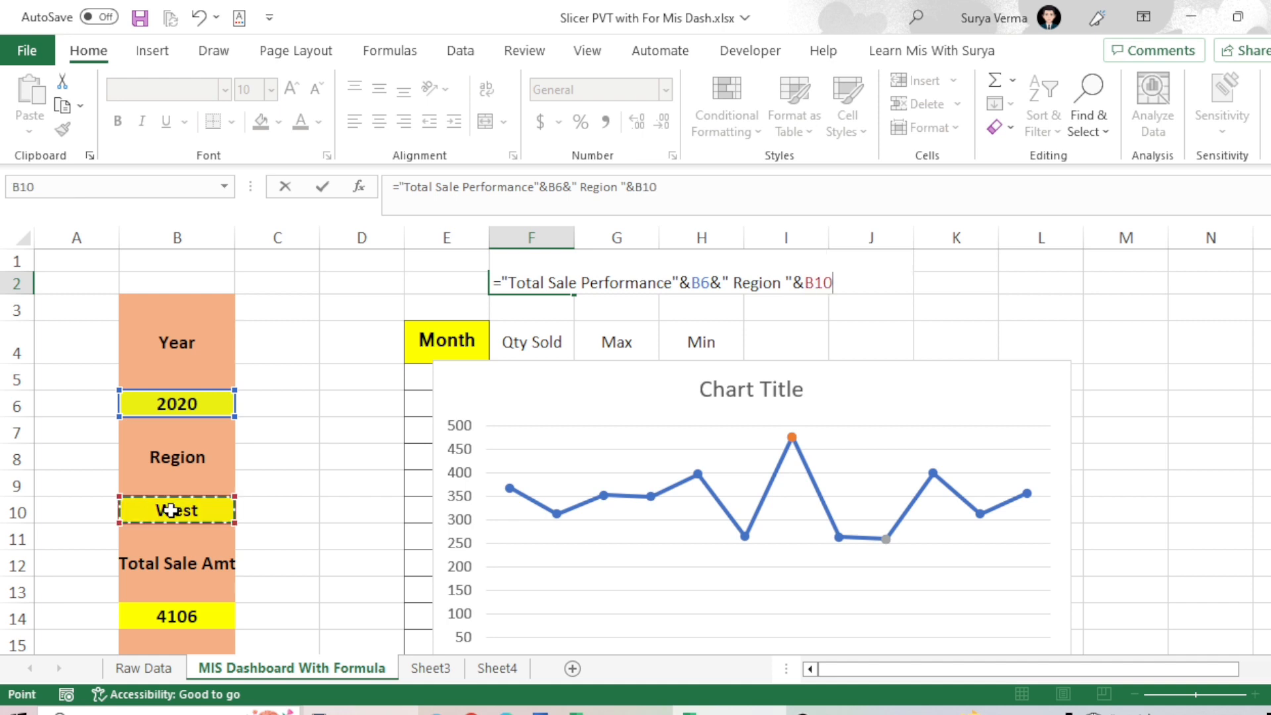
pyautogui.press('Return')
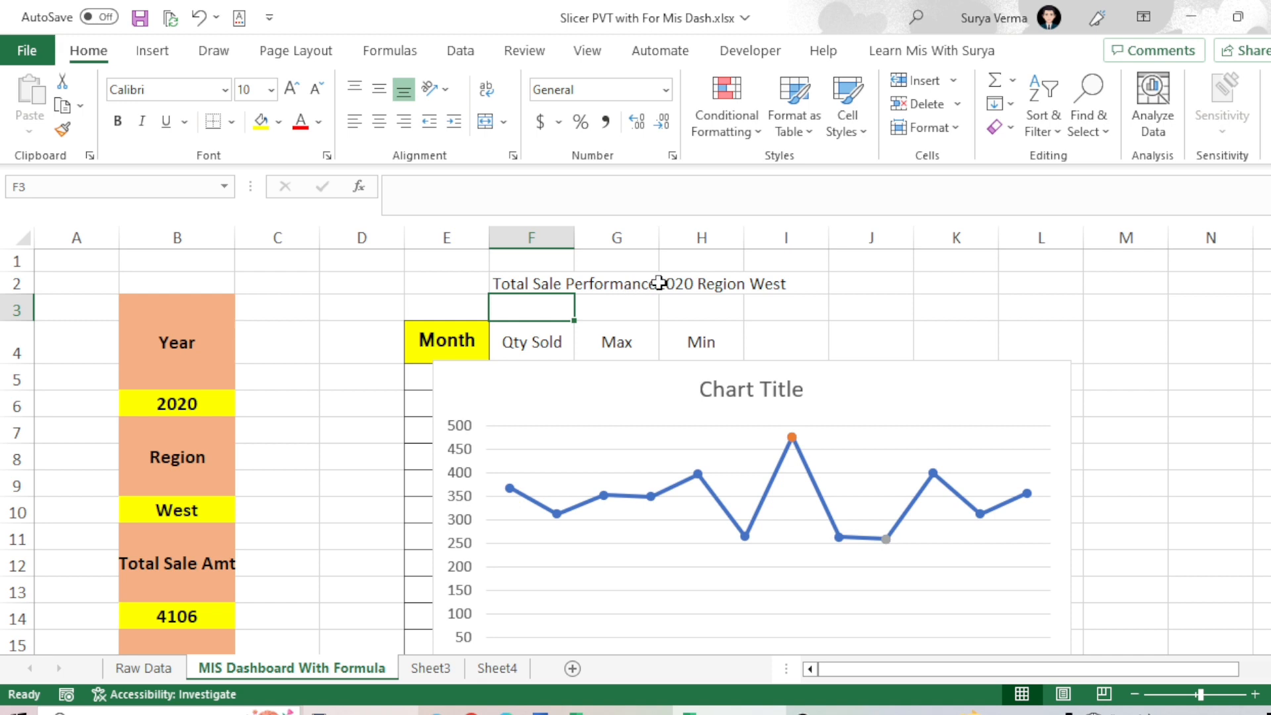
# Edit the F2 formula so its opening text reads "Total Sale Performance Of " before the year
pyautogui.click(529, 285)
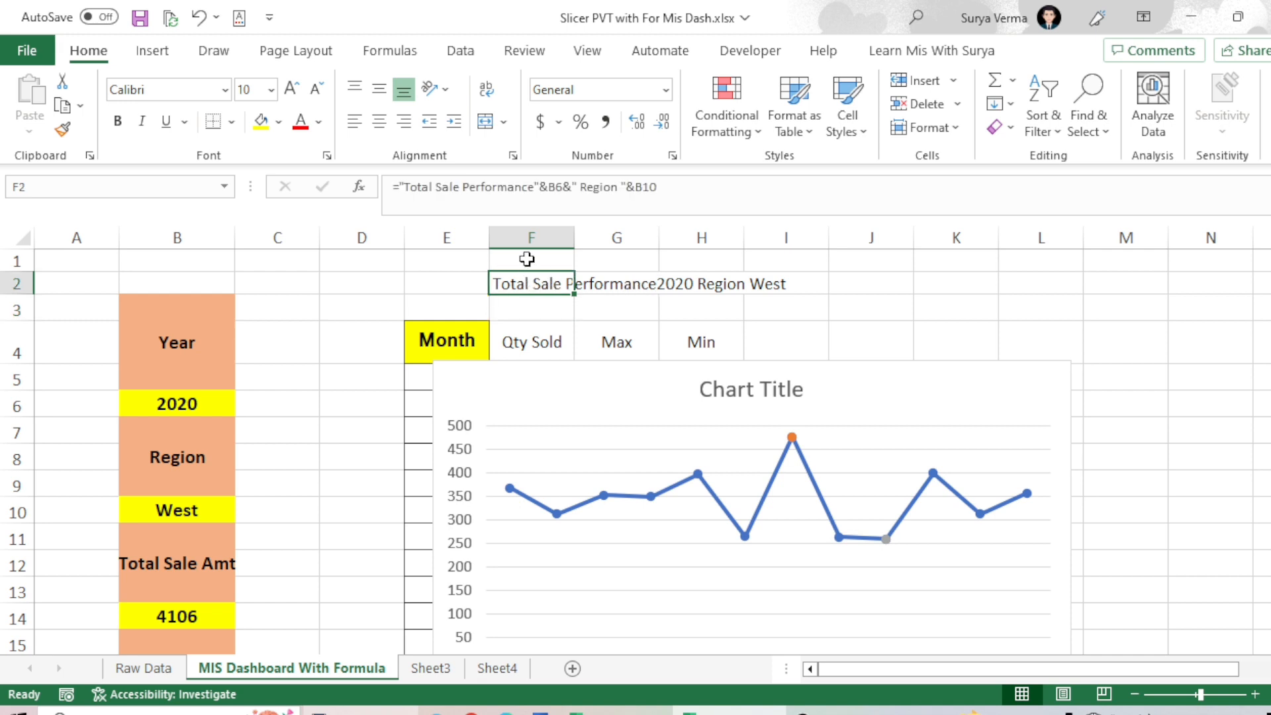
pyautogui.click(536, 187)
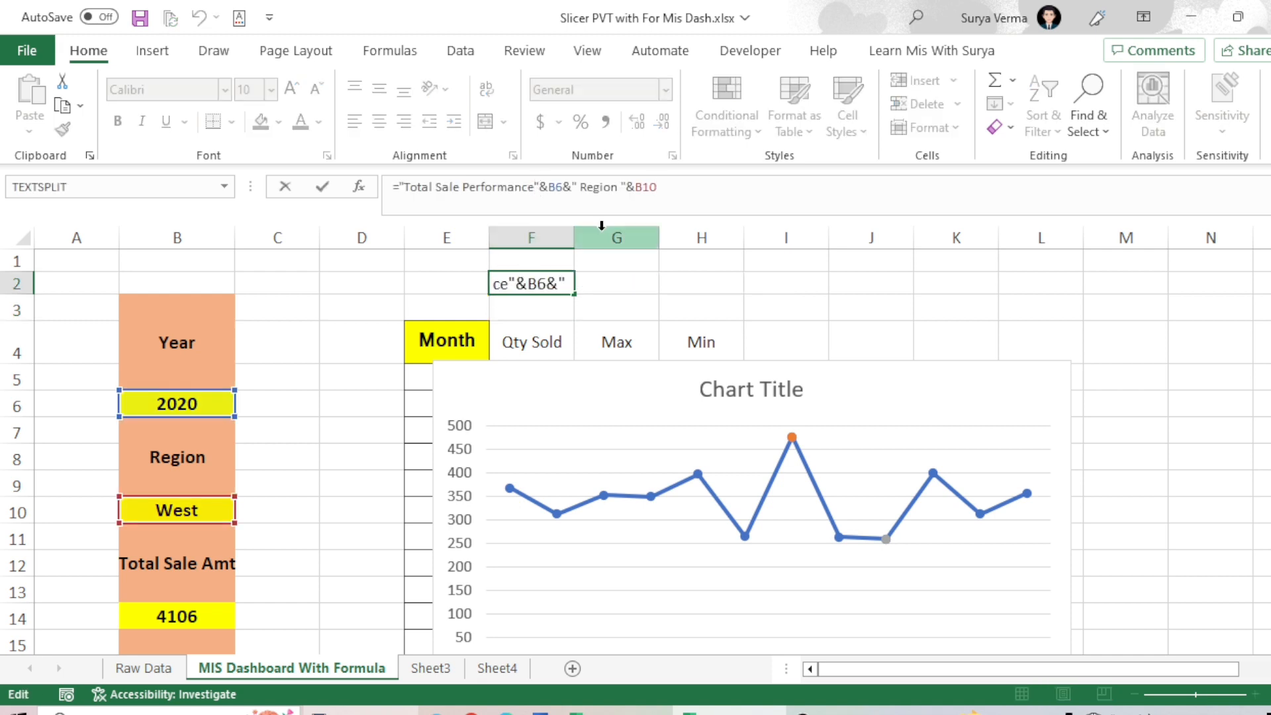
pyautogui.write('Of')
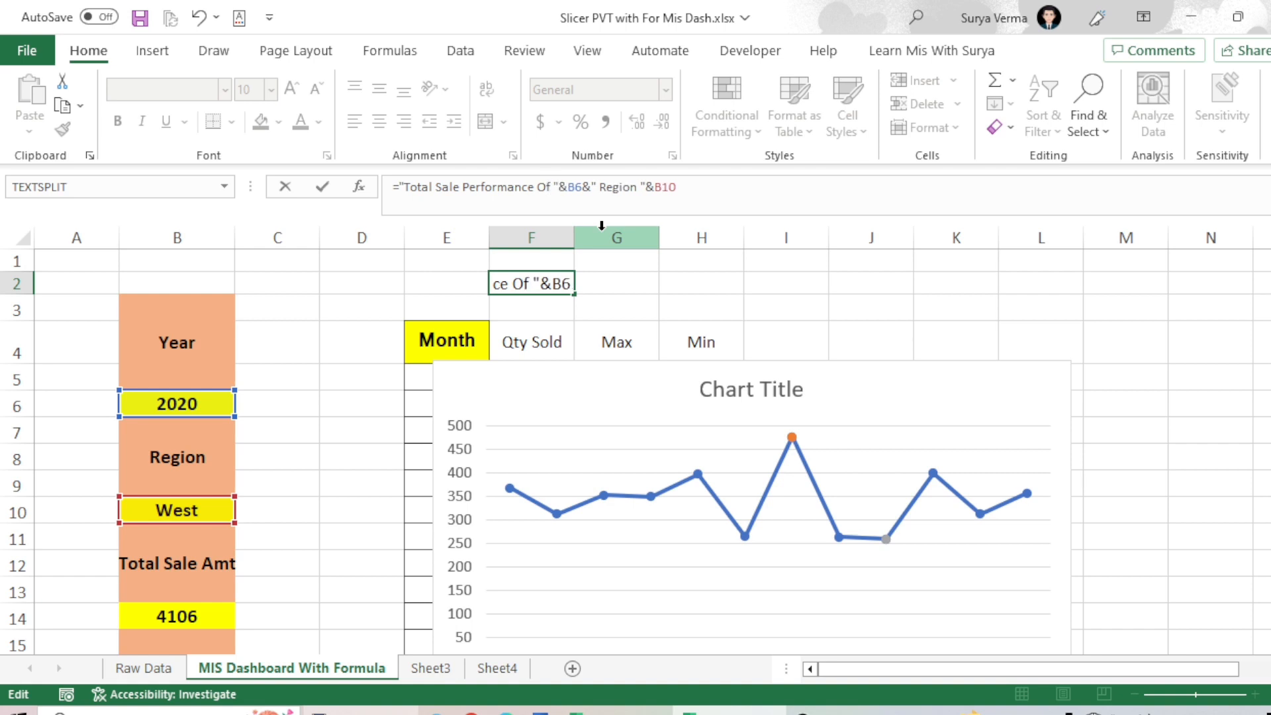
pyautogui.press('Return')
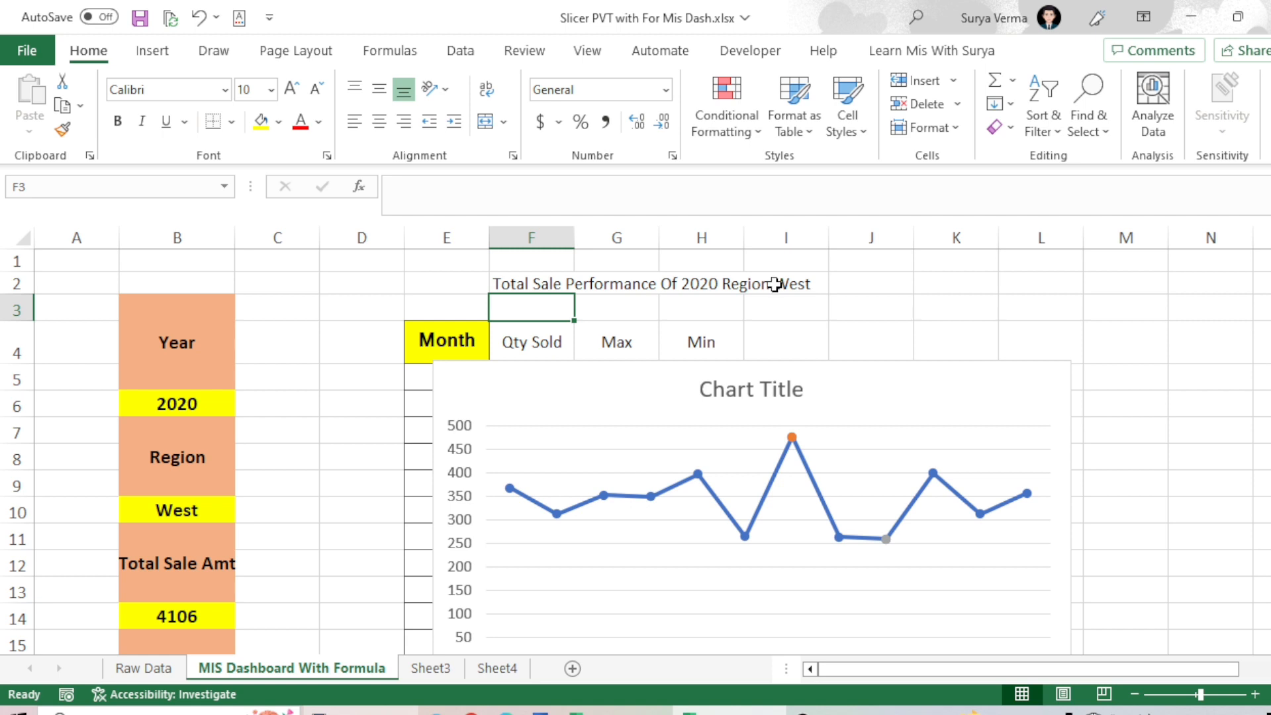
# Link the chart title to the title formula in F2 and move the chart up over about columns C to J
pyautogui.click(710, 388)
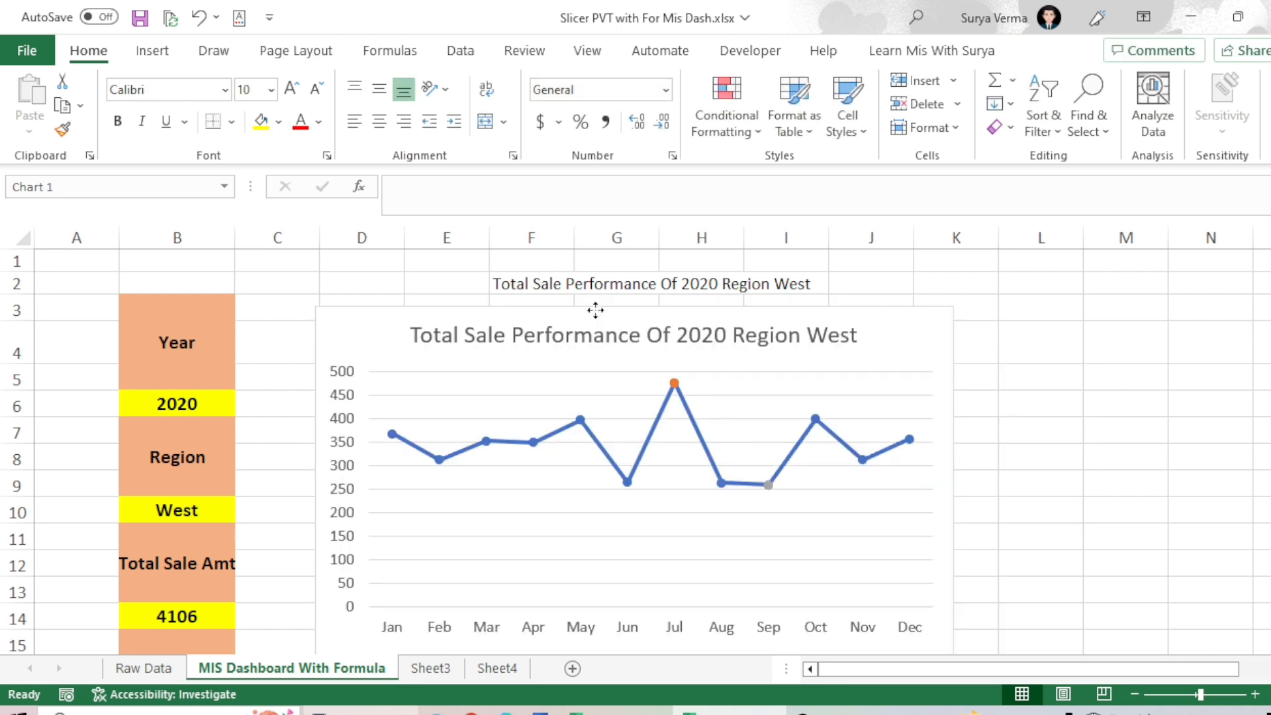
pyautogui.moveTo(596, 306)
pyautogui.mouseDown()
pyautogui.moveTo(596, 343)
pyautogui.moveTo(571, 306)
pyautogui.mouseUp()
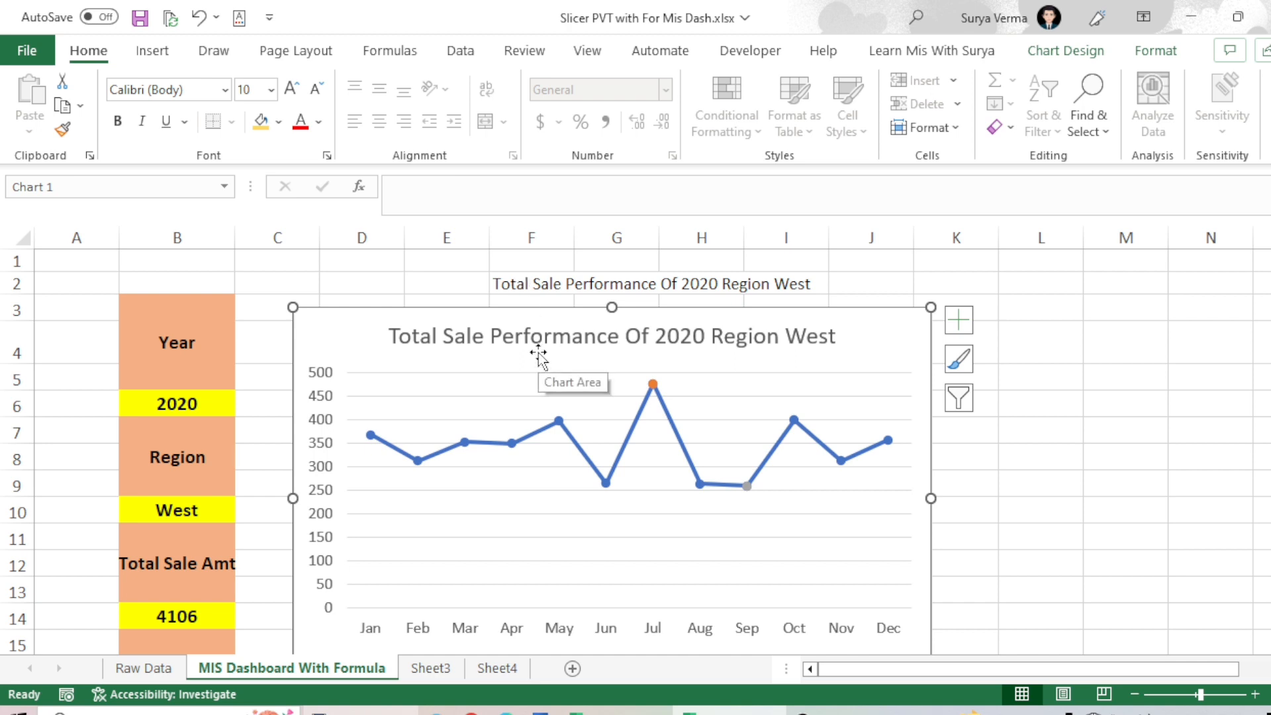
pyautogui.moveTo(488, 304)
pyautogui.mouseDown()
pyautogui.moveTo(471, 259)
pyautogui.moveTo(500, 416)
pyautogui.moveTo(578, 490)
pyautogui.moveTo(914, 463)
pyautogui.moveTo(1010, 399)
pyautogui.moveTo(593, 318)
pyautogui.moveTo(563, 275)
pyautogui.moveTo(511, 264)
pyautogui.moveTo(503, 275)
pyautogui.mouseUp()
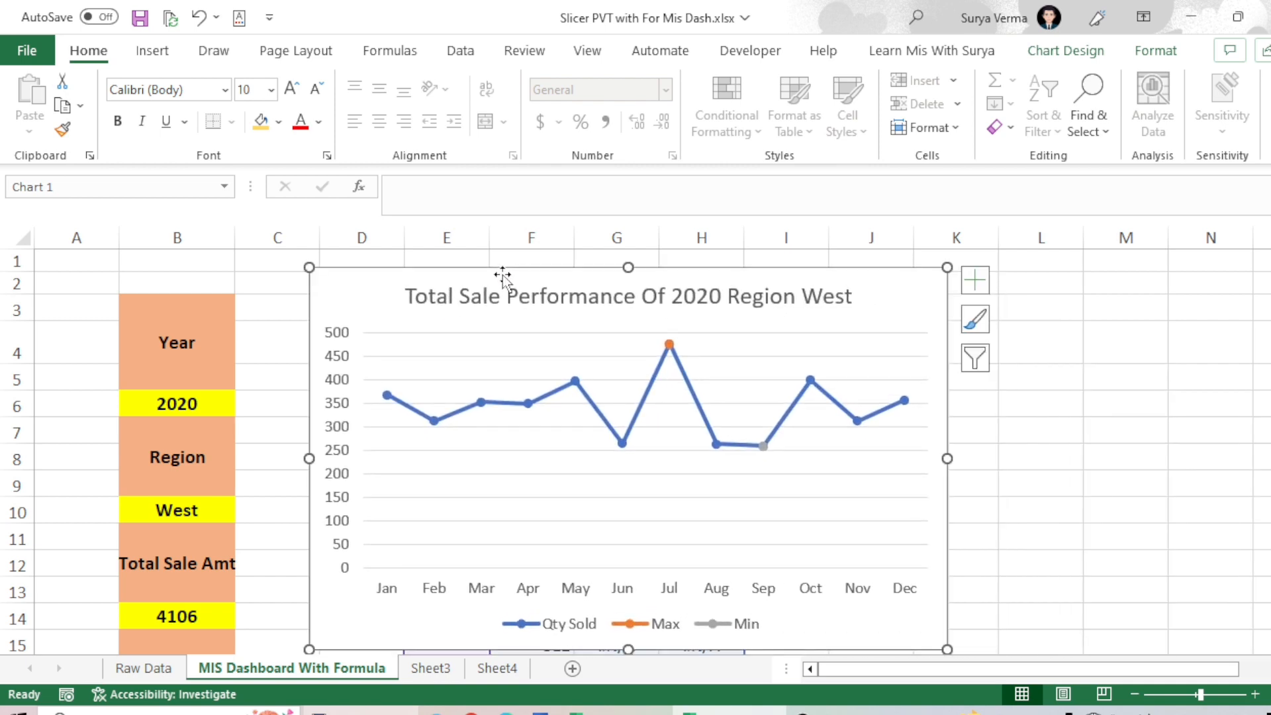
# Move the chart aside to about column L and relocate the title formula from F2 to F3
pyautogui.click(173, 310)
pyautogui.moveTo(402, 281); pyautogui.dragTo(1097, 344)
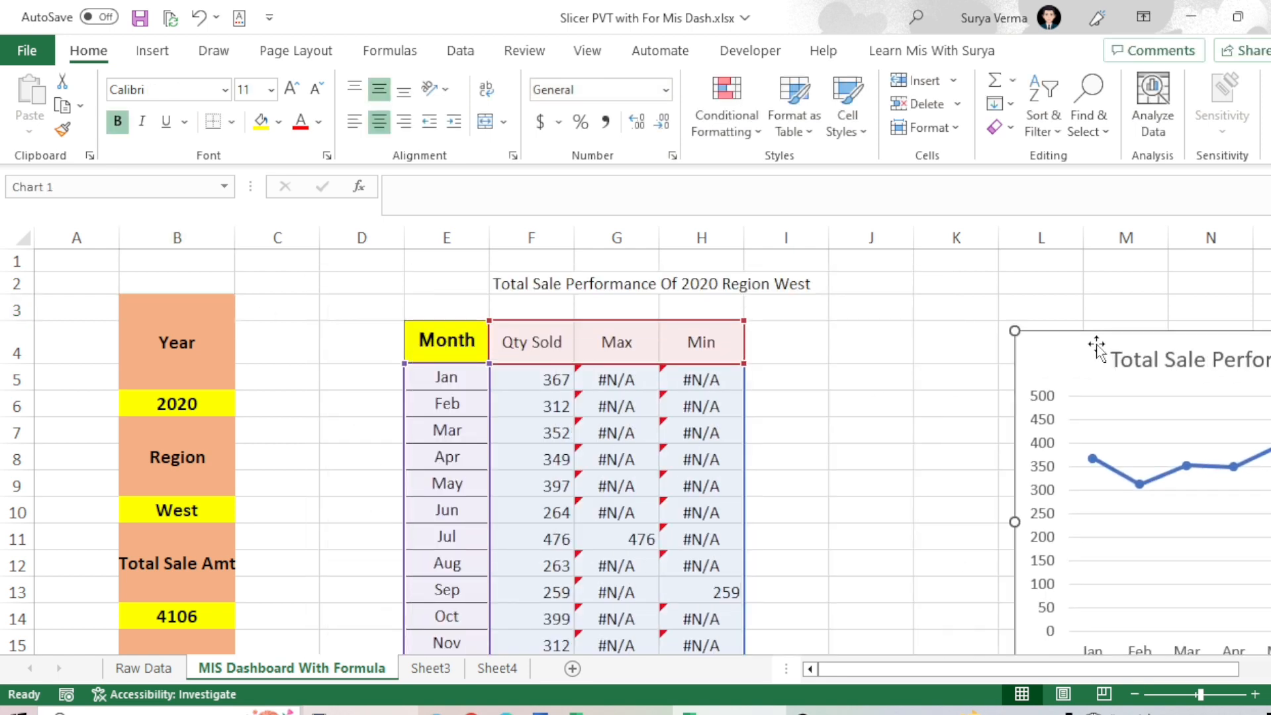
pyautogui.click(523, 282)
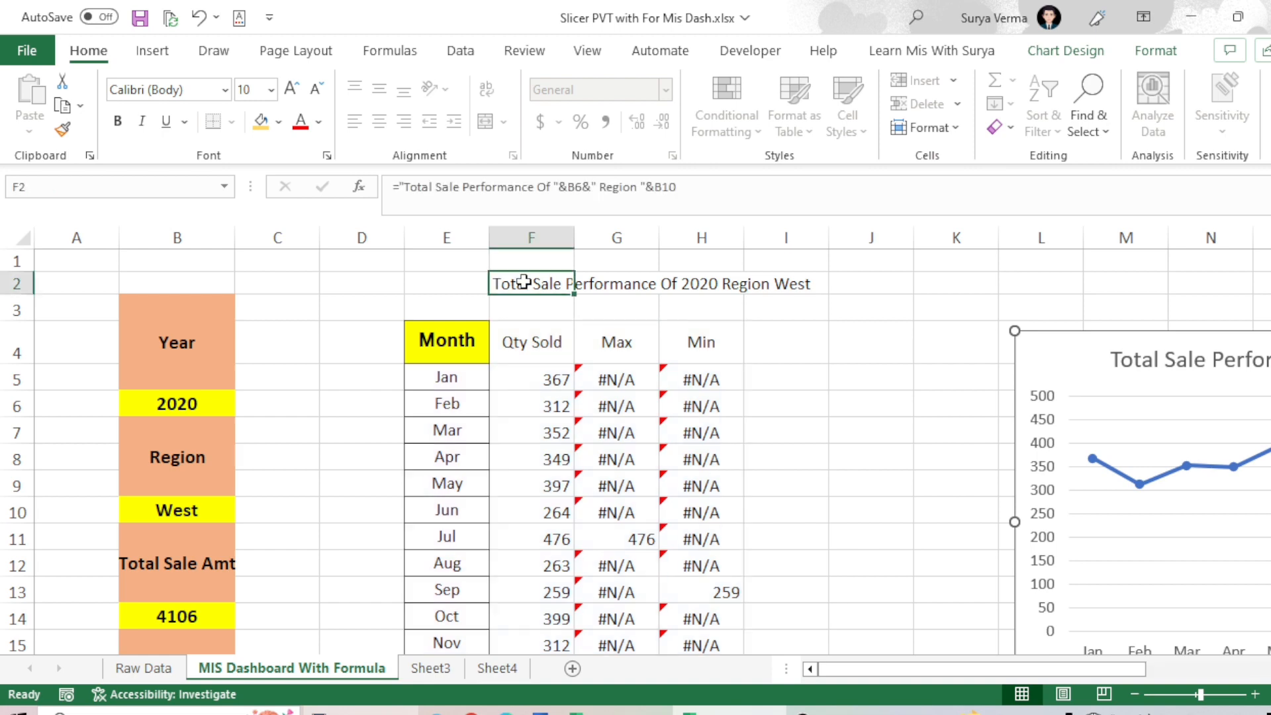
pyautogui.hotkey('ctrl', 'c')
pyautogui.click(510, 308)
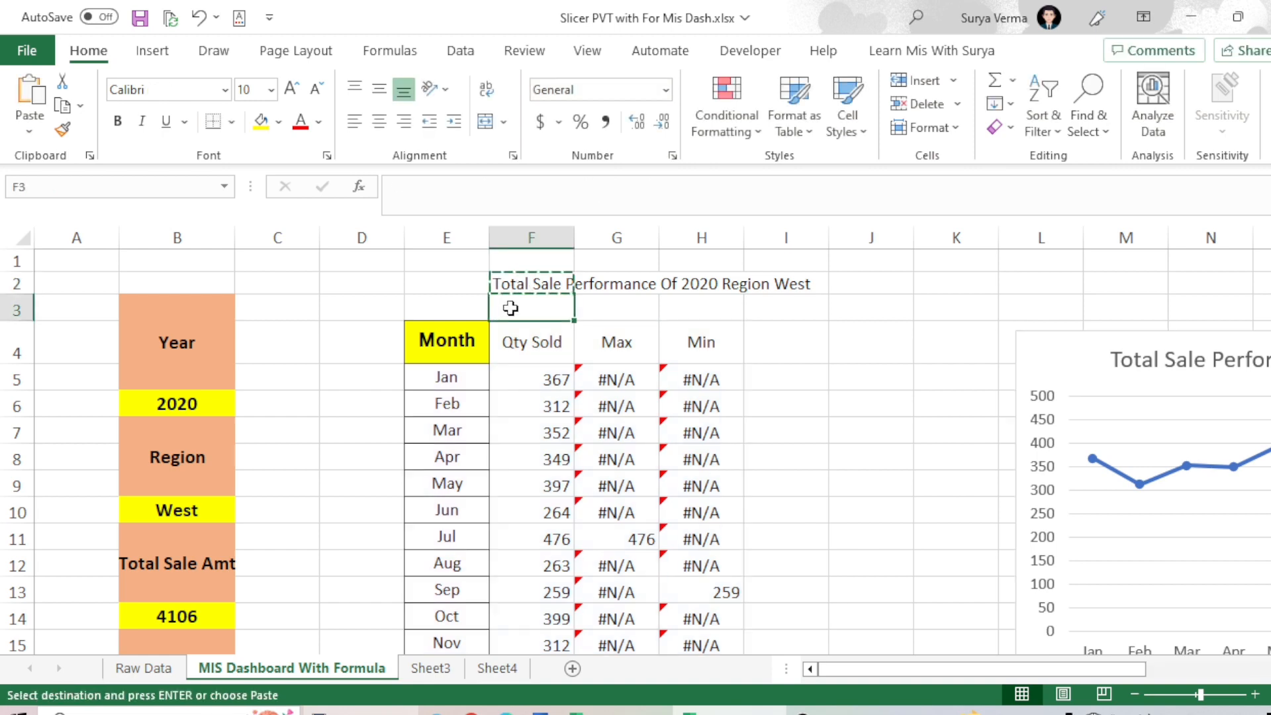
pyautogui.press('Return')
pyautogui.click(513, 284)
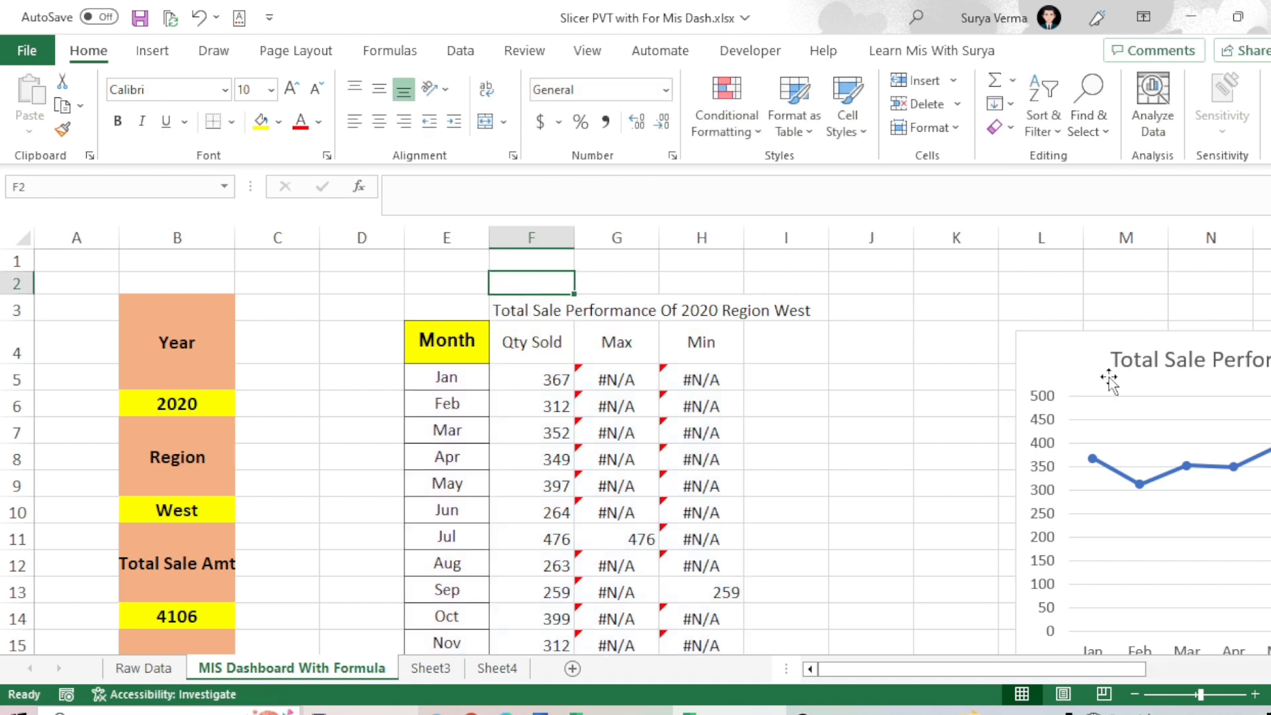
# Move the chart back over the monthly table beside column B and stretch its lower edge down to the end of row 19
pyautogui.moveTo(1110, 380); pyautogui.dragTo(332, 325)
pyautogui.scroll(-3, 942, 391)
pyautogui.scroll(2, 943, 392)
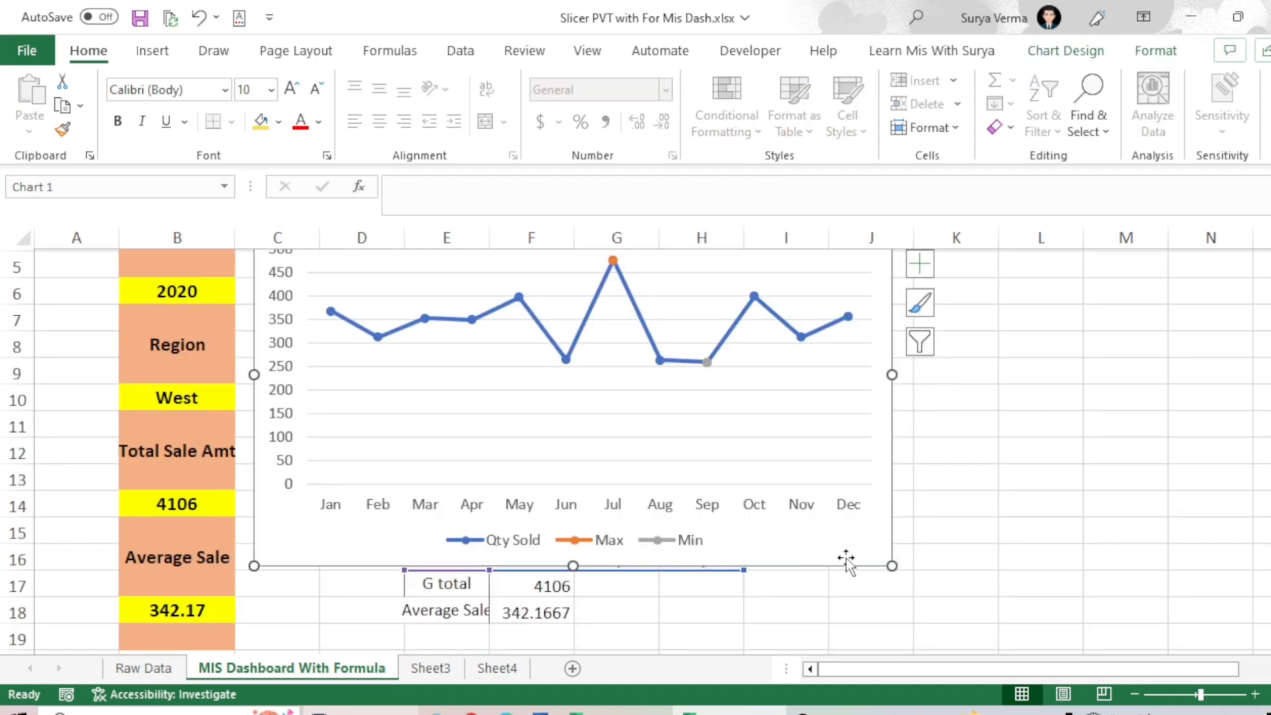
pyautogui.moveTo(894, 564); pyautogui.dragTo(896, 489)
pyautogui.click(987, 477)
pyautogui.scroll(2, 990, 478)
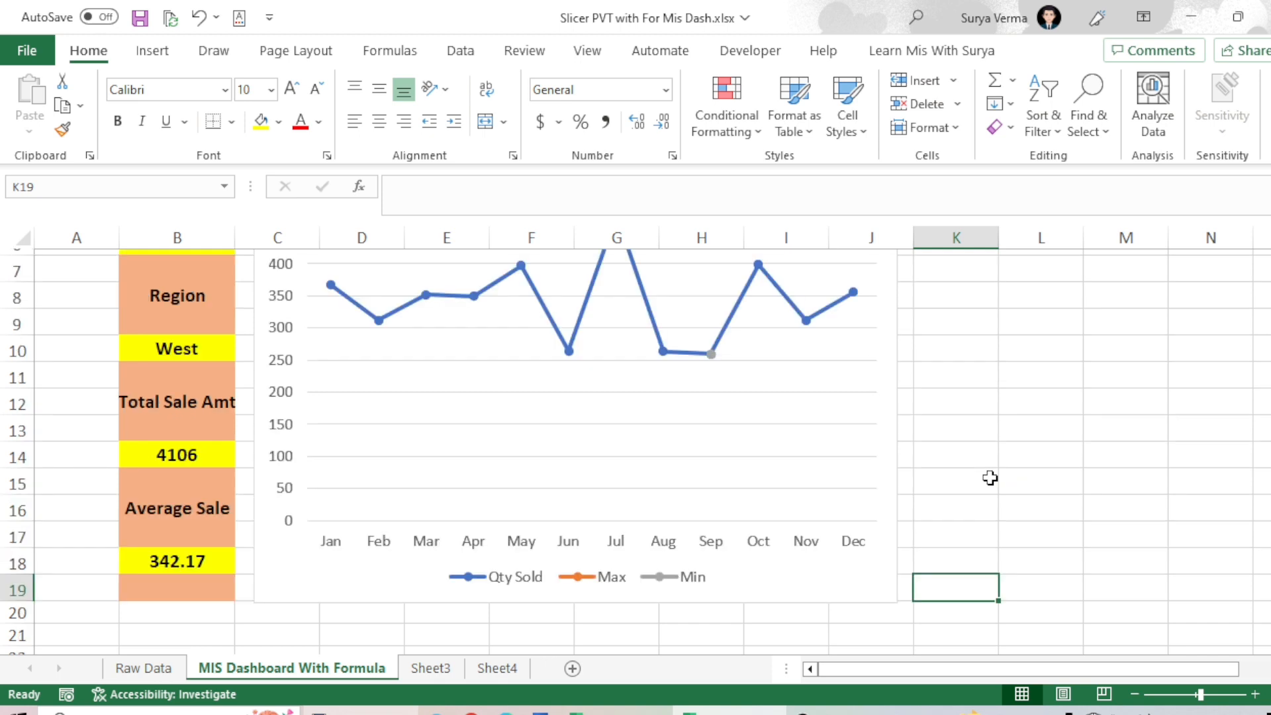
# Widen the chart slightly toward the summary panel in column B
pyautogui.click(266, 523)
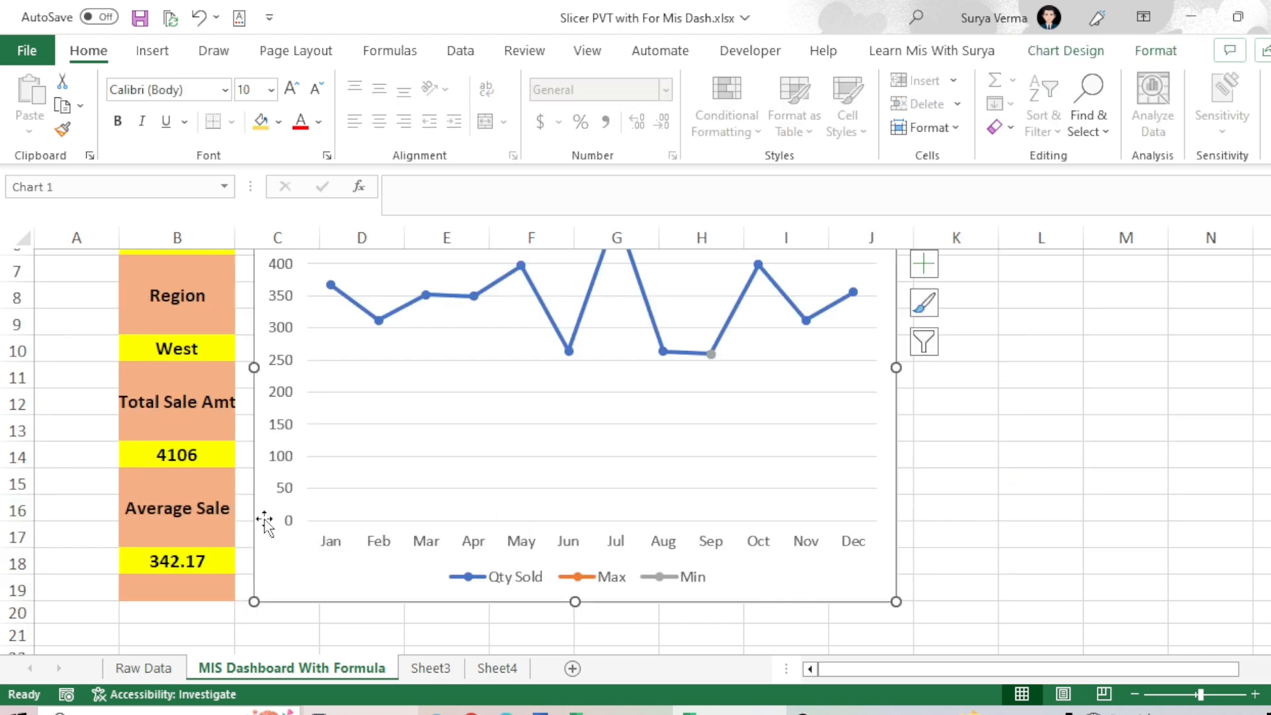
pyautogui.moveTo(254, 367); pyautogui.dragTo(244, 368)
pyautogui.click(1133, 434)
pyautogui.scroll(2, 1110, 446)
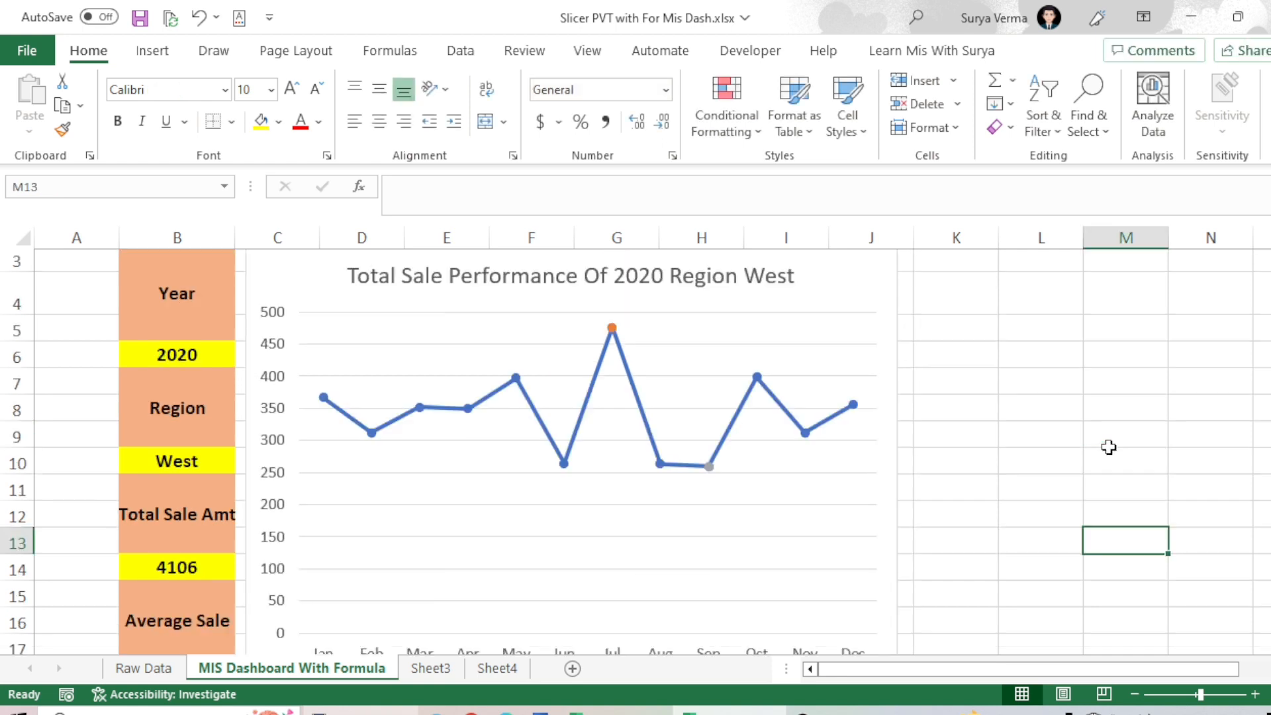
# Shorten the chart slightly so its bottom edge ends within row 19
pyautogui.click(616, 384)
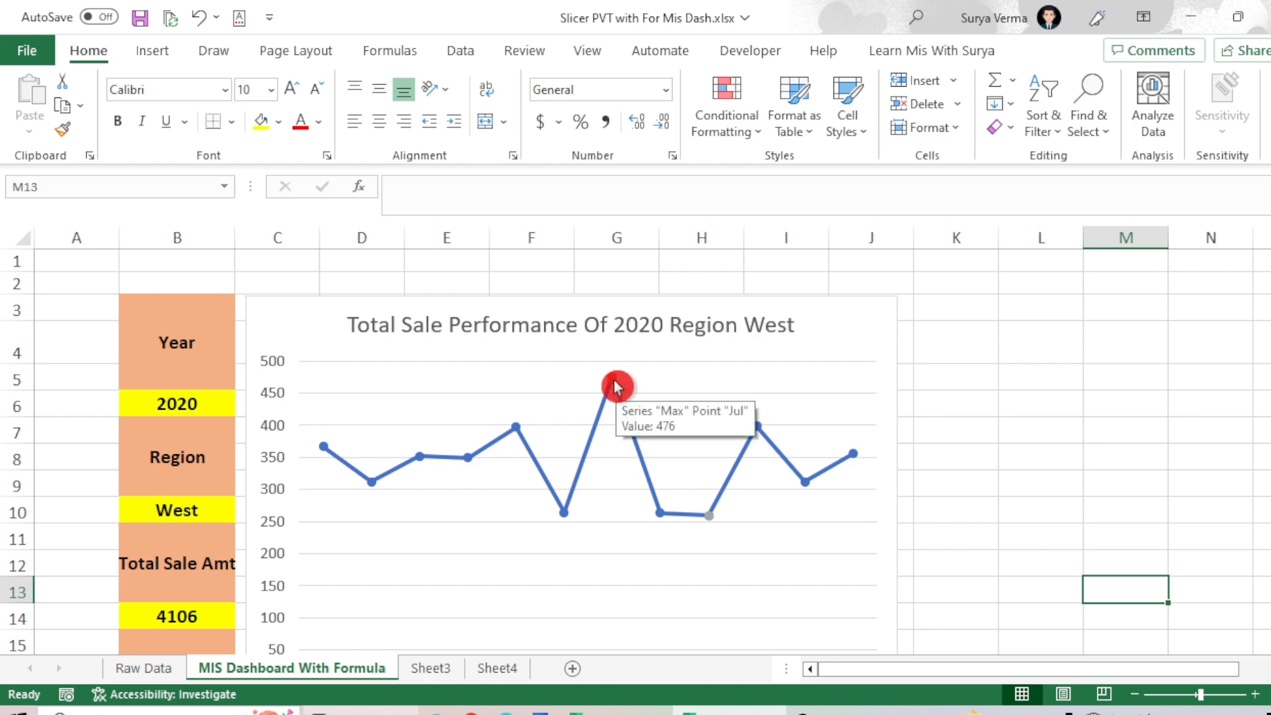
pyautogui.click(1135, 695)
pyautogui.click(1134, 697)
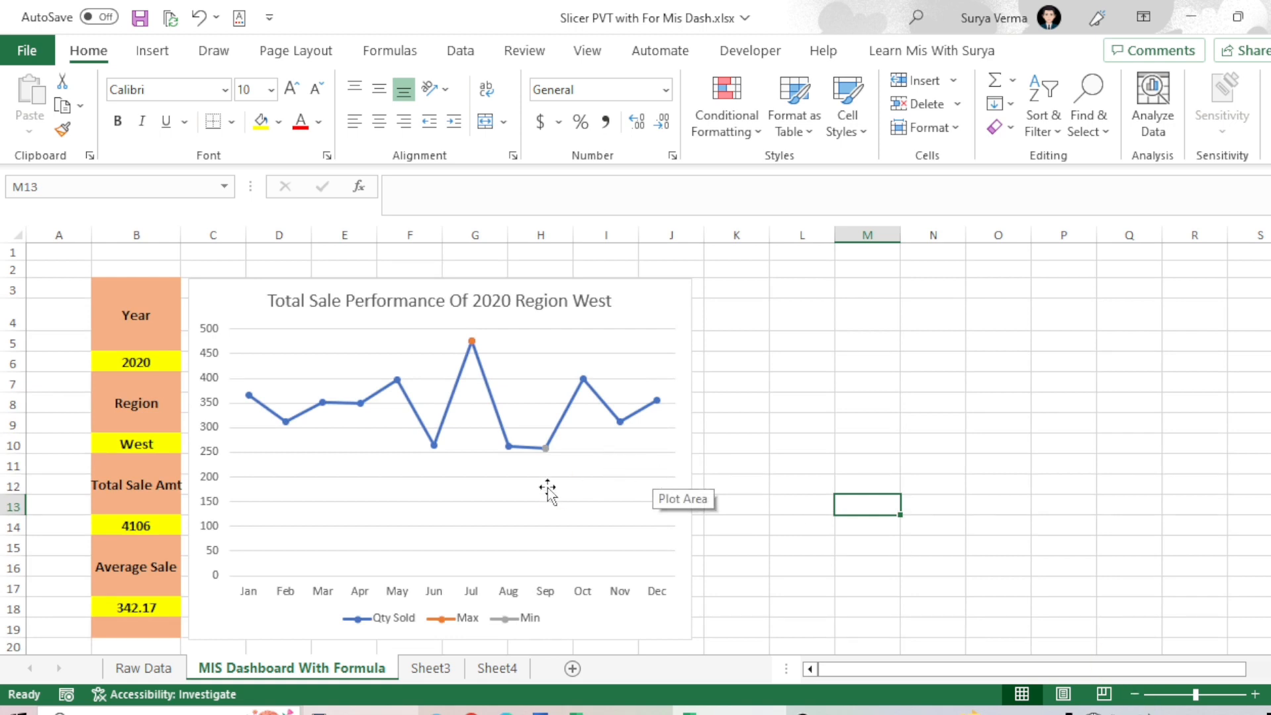
pyautogui.click(442, 625)
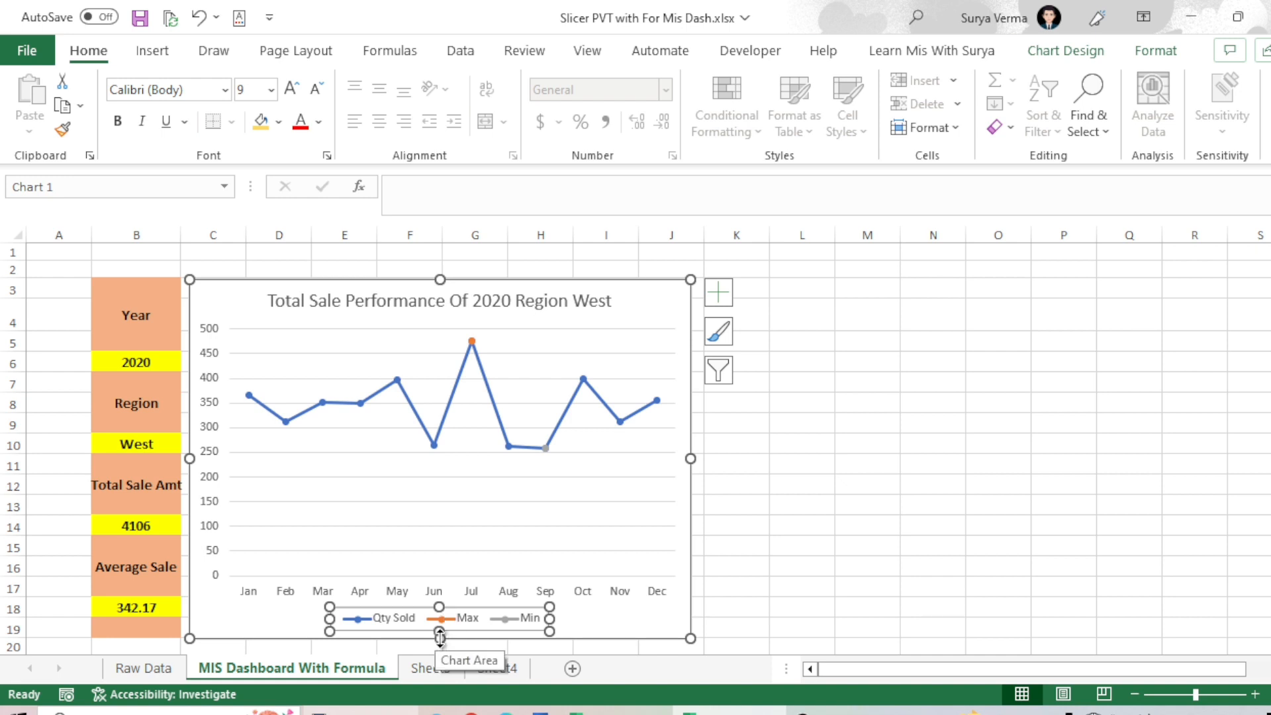
pyautogui.moveTo(438, 638); pyautogui.dragTo(441, 624)
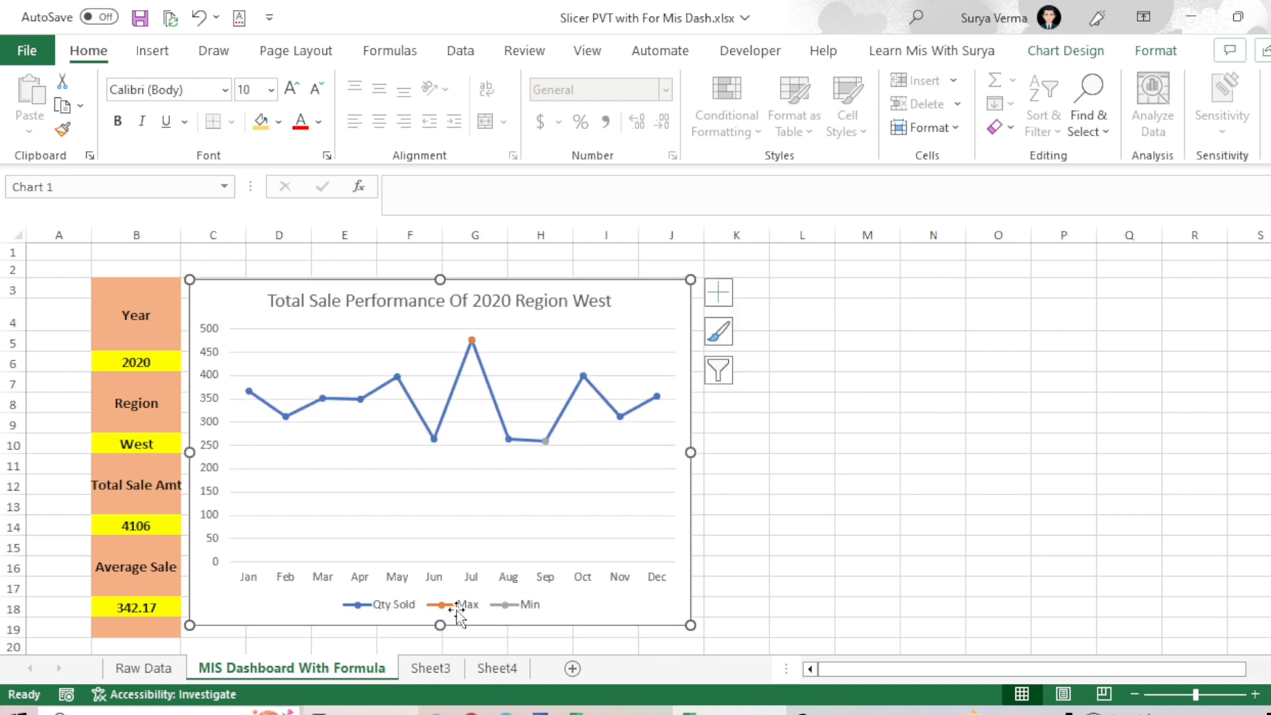
# Switch the Max series marker on the July peak to the built-in circle type
pyautogui.click(459, 610)
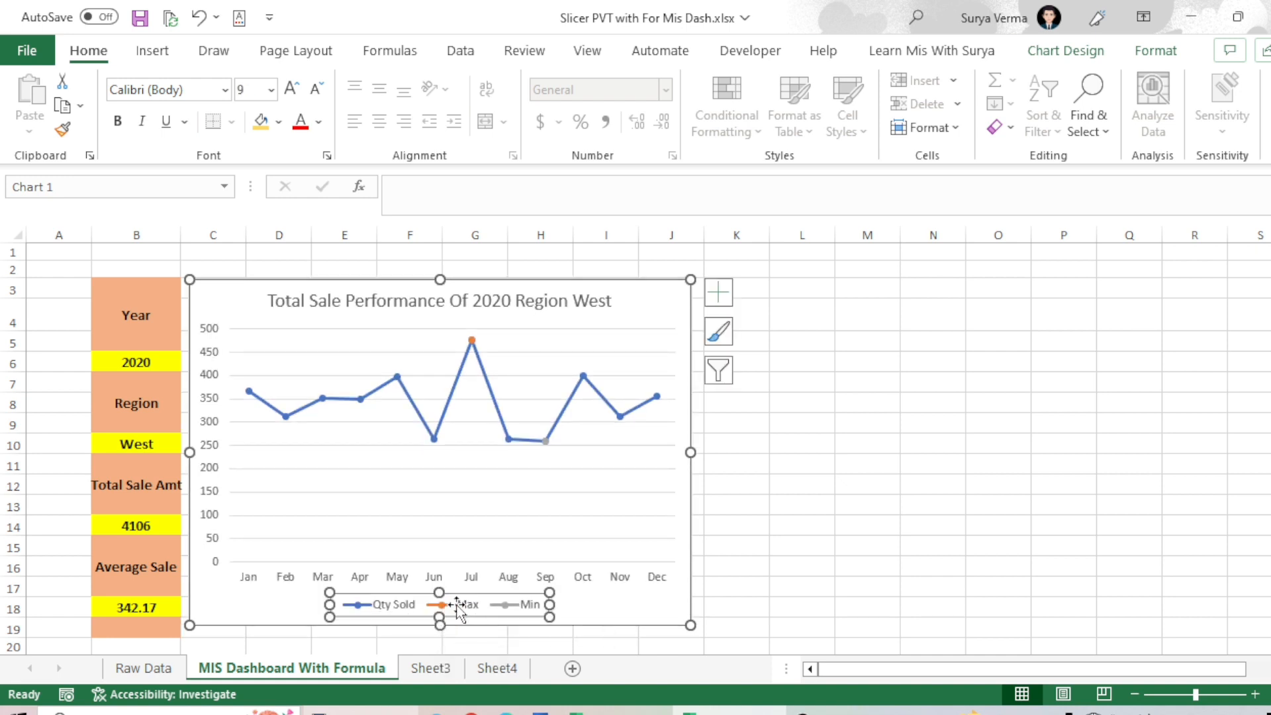
pyautogui.click(458, 605)
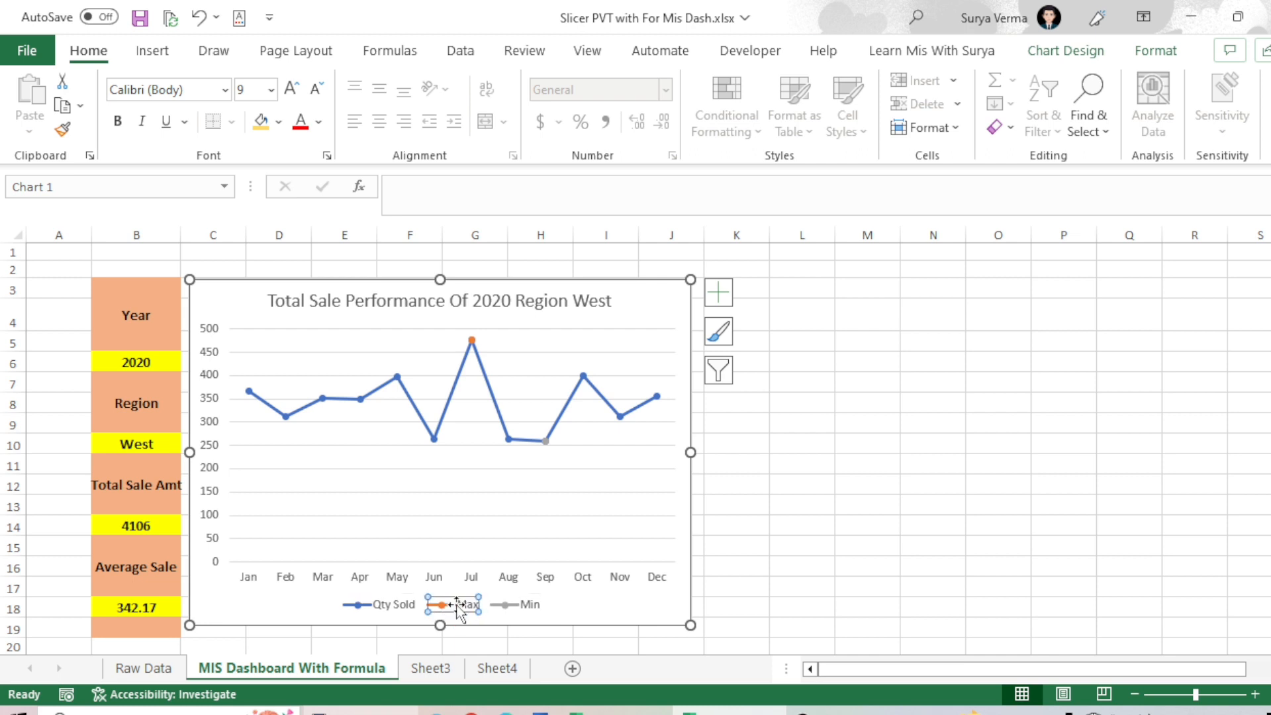
pyautogui.click(474, 345)
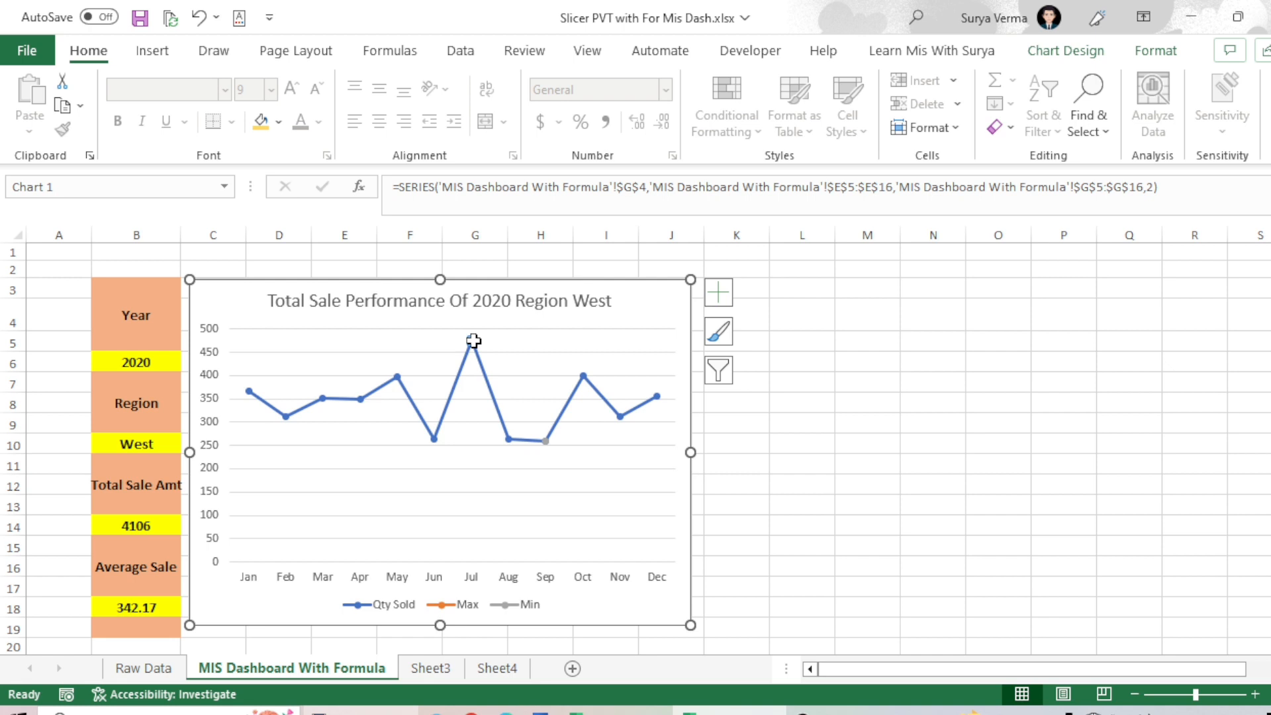
pyautogui.rightClick(474, 341)
pyautogui.click(534, 566)
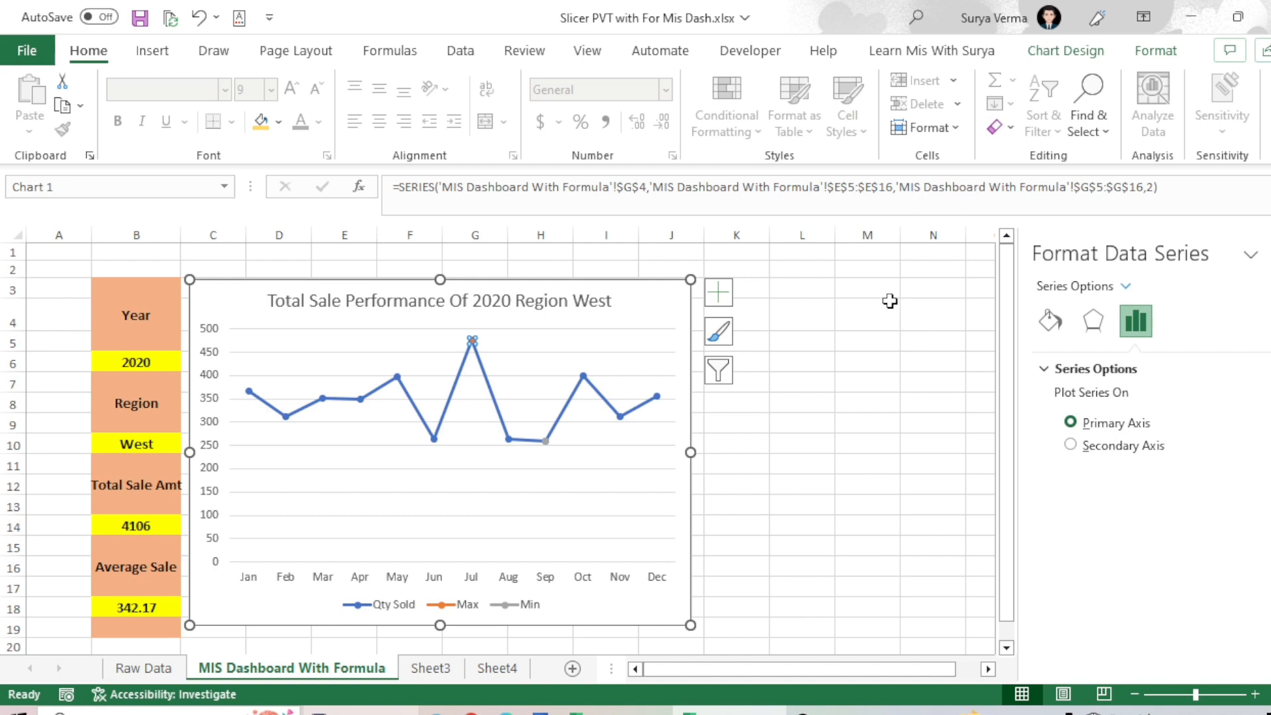
pyautogui.click(1053, 324)
pyautogui.click(1137, 371)
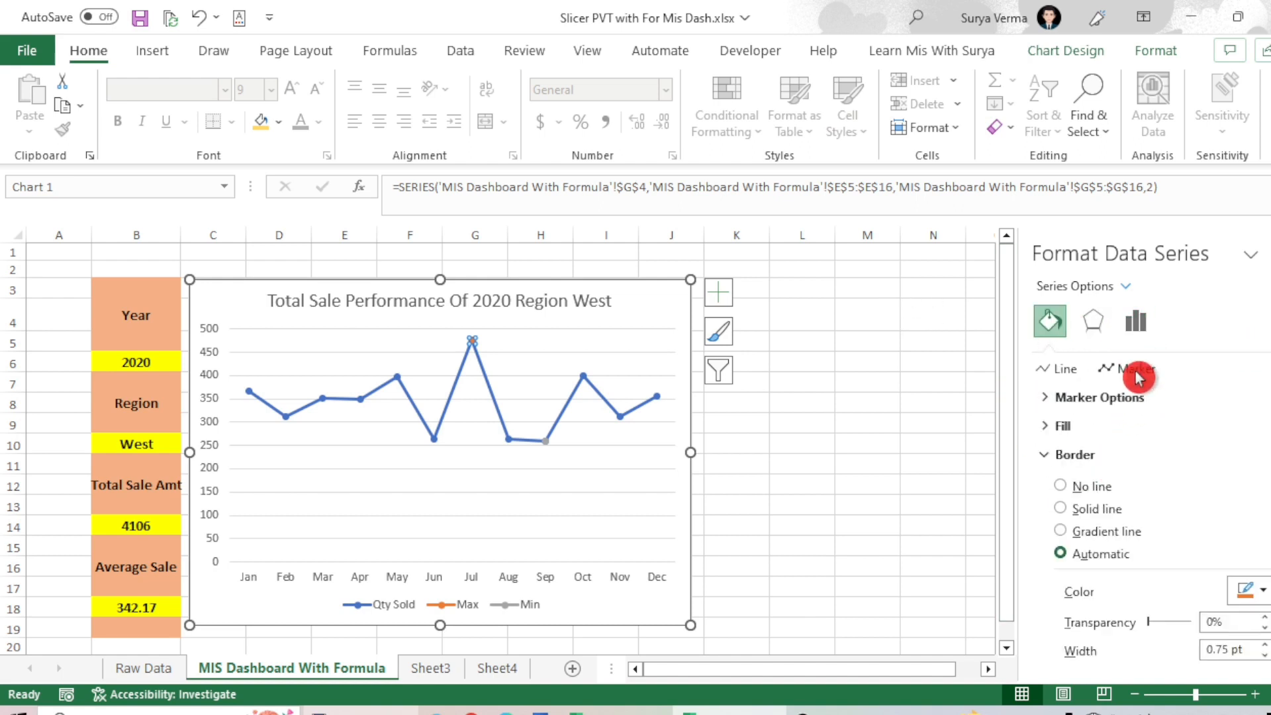
pyautogui.click(1072, 399)
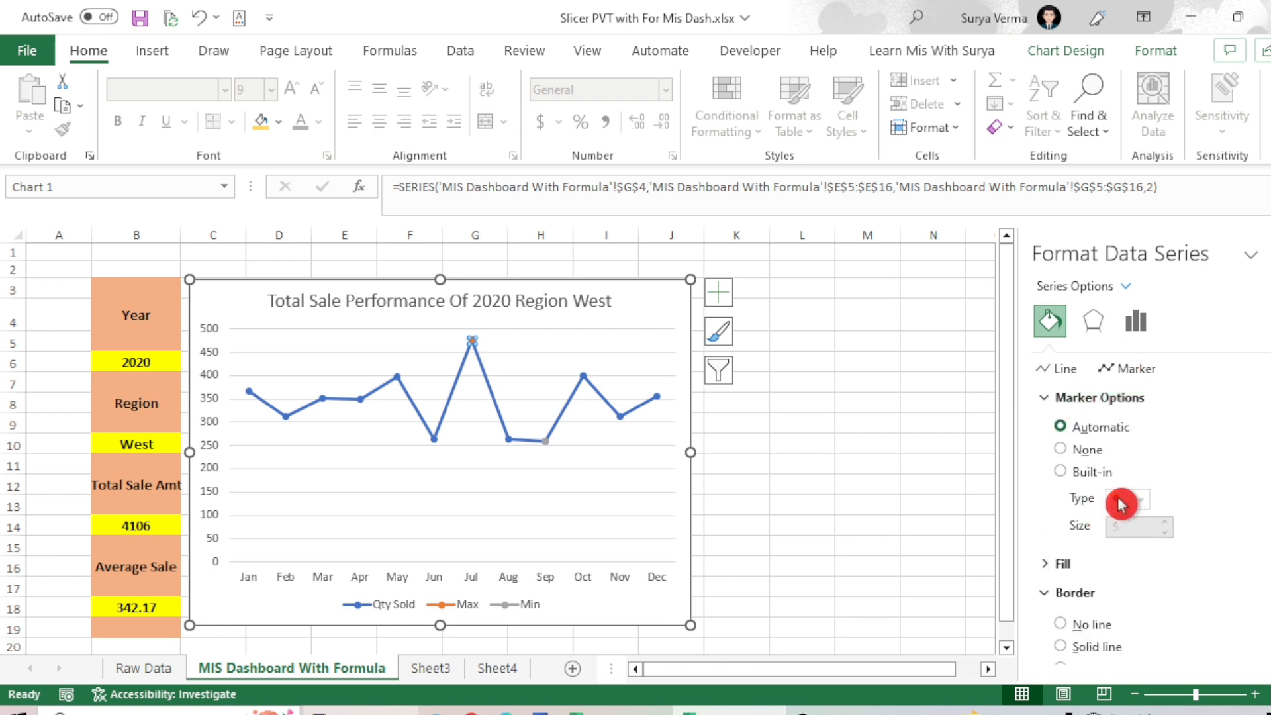
pyautogui.click(1061, 473)
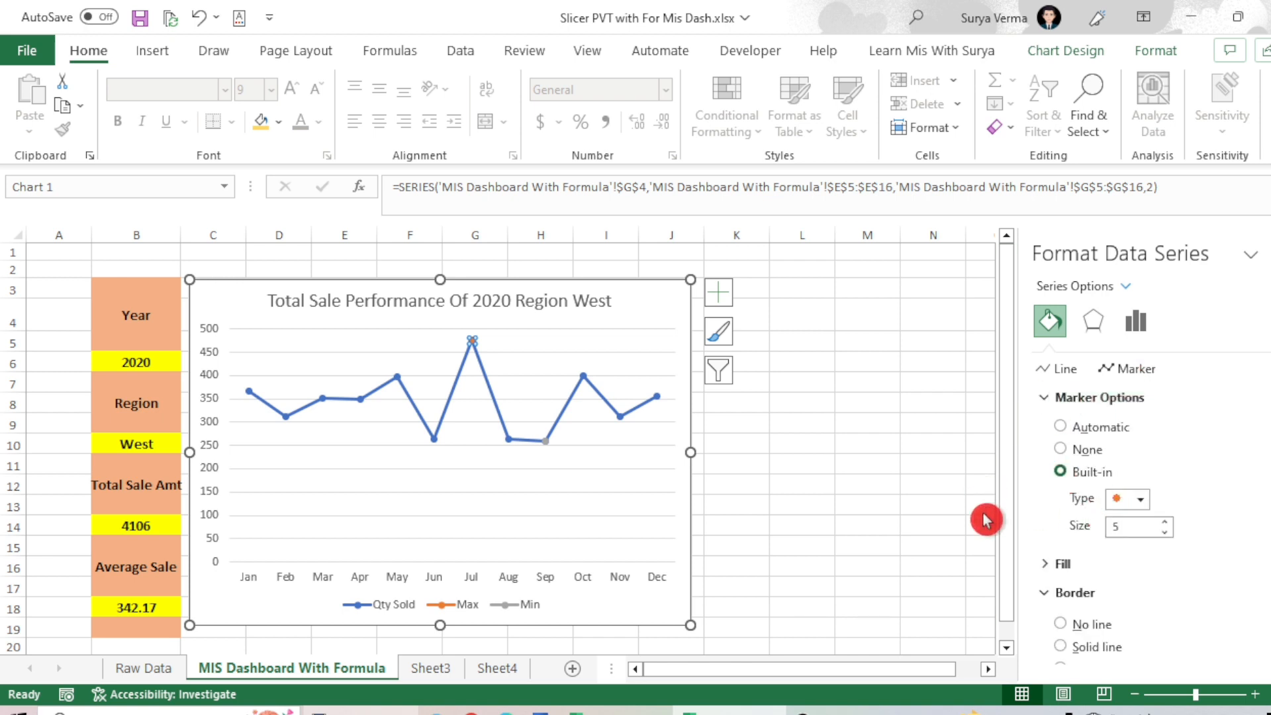
pyautogui.click(1147, 507)
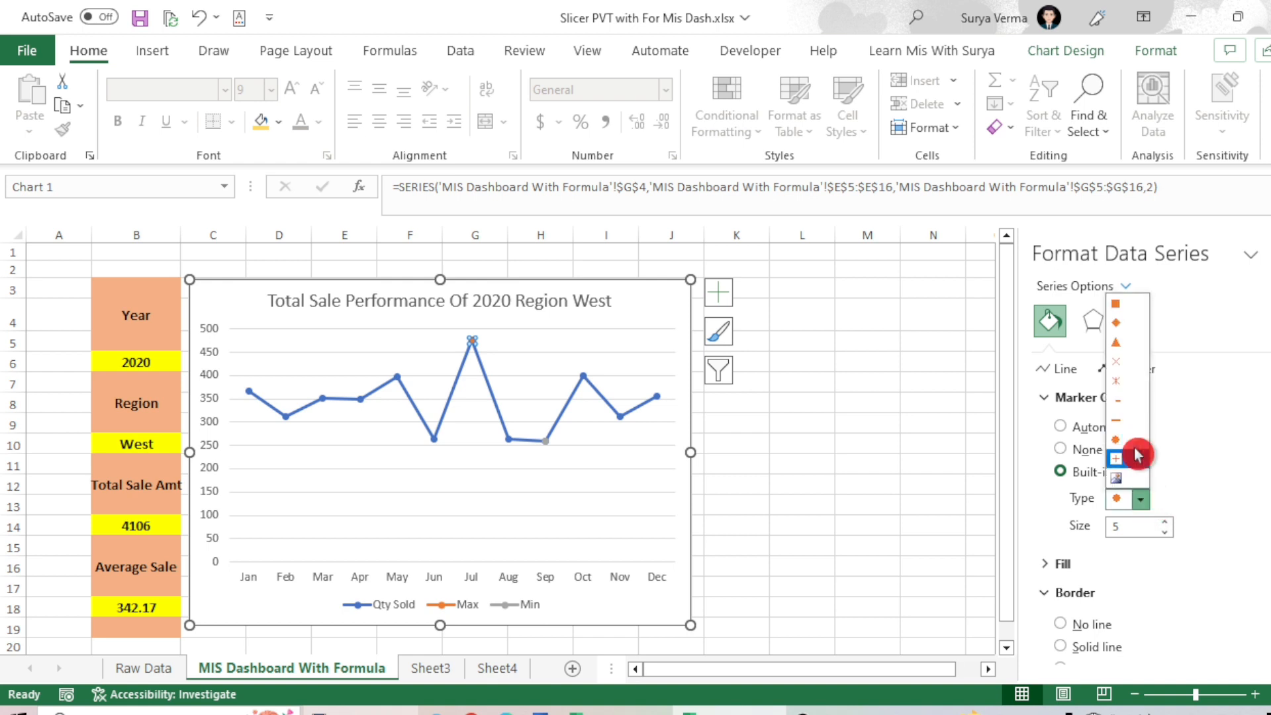
pyautogui.click(1176, 571)
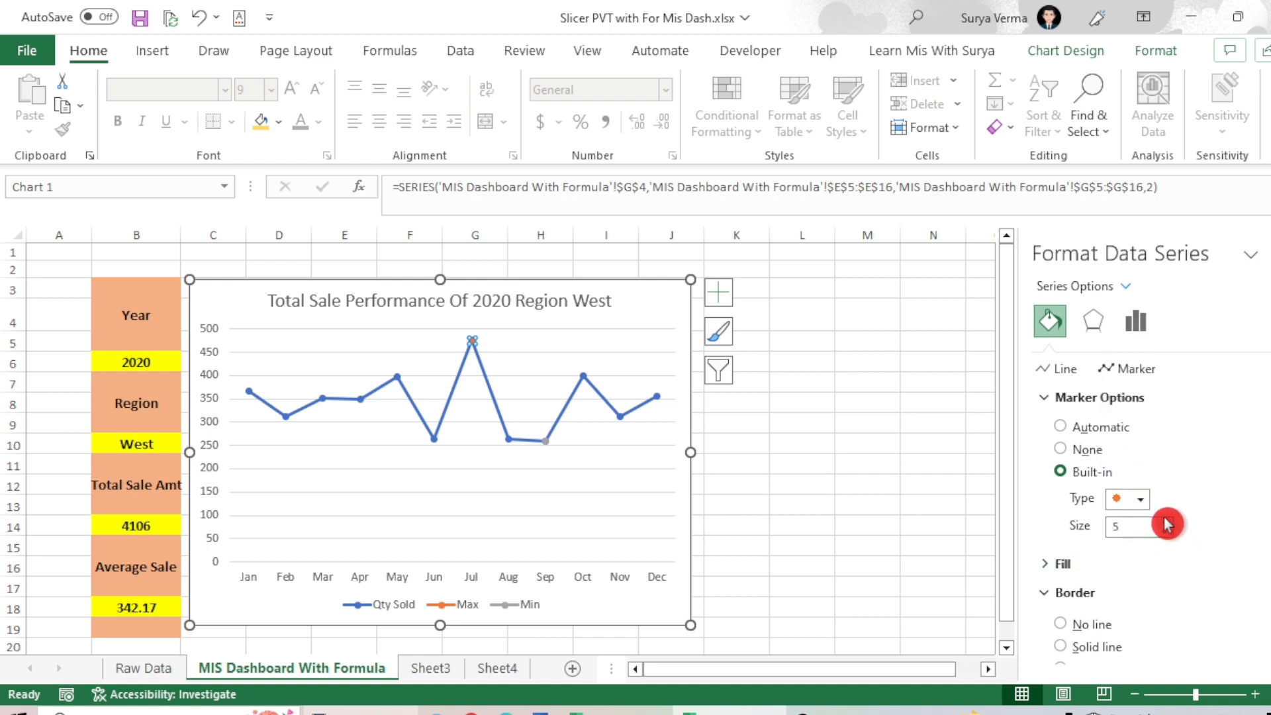
# Set the Max series marker size to 13
pyautogui.click(1167, 522)
pyautogui.click(1167, 522)
pyautogui.click(1166, 522)
pyautogui.click(1165, 522)
pyautogui.click(1165, 521)
pyautogui.click(1165, 522)
pyautogui.click(1165, 521)
pyautogui.click(1165, 522)
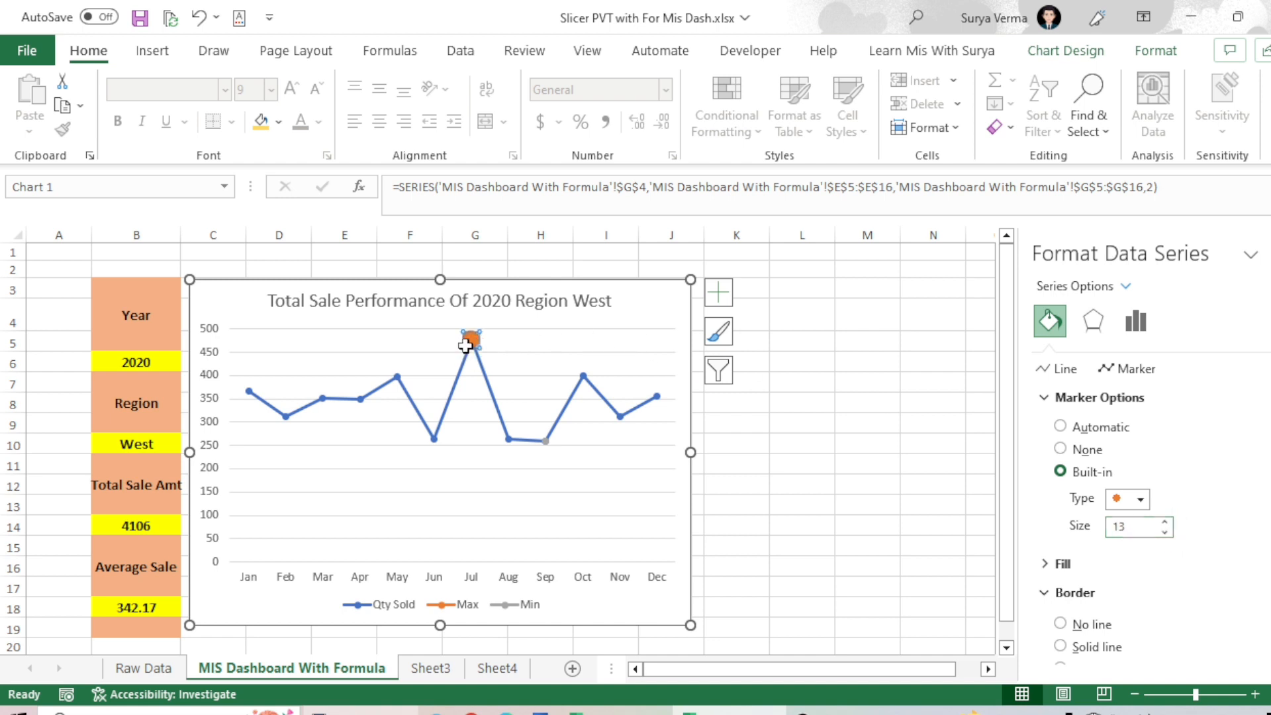
pyautogui.click(506, 606)
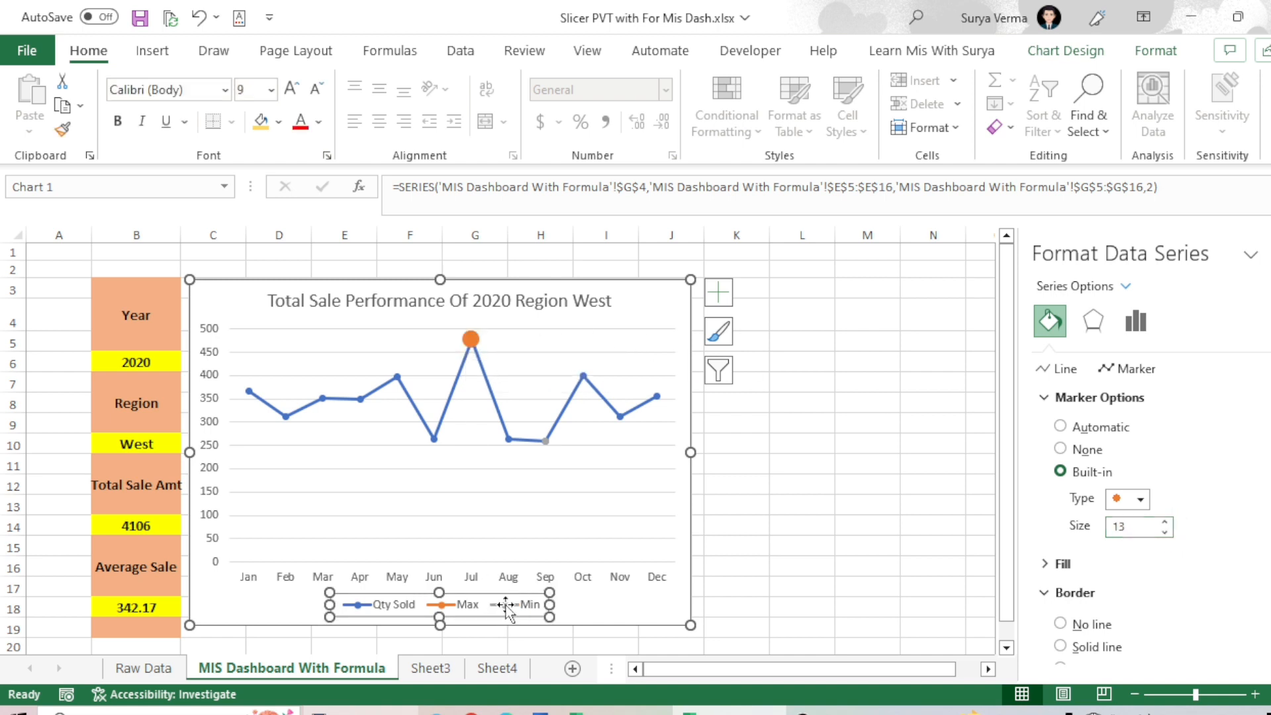
pyautogui.click(505, 605)
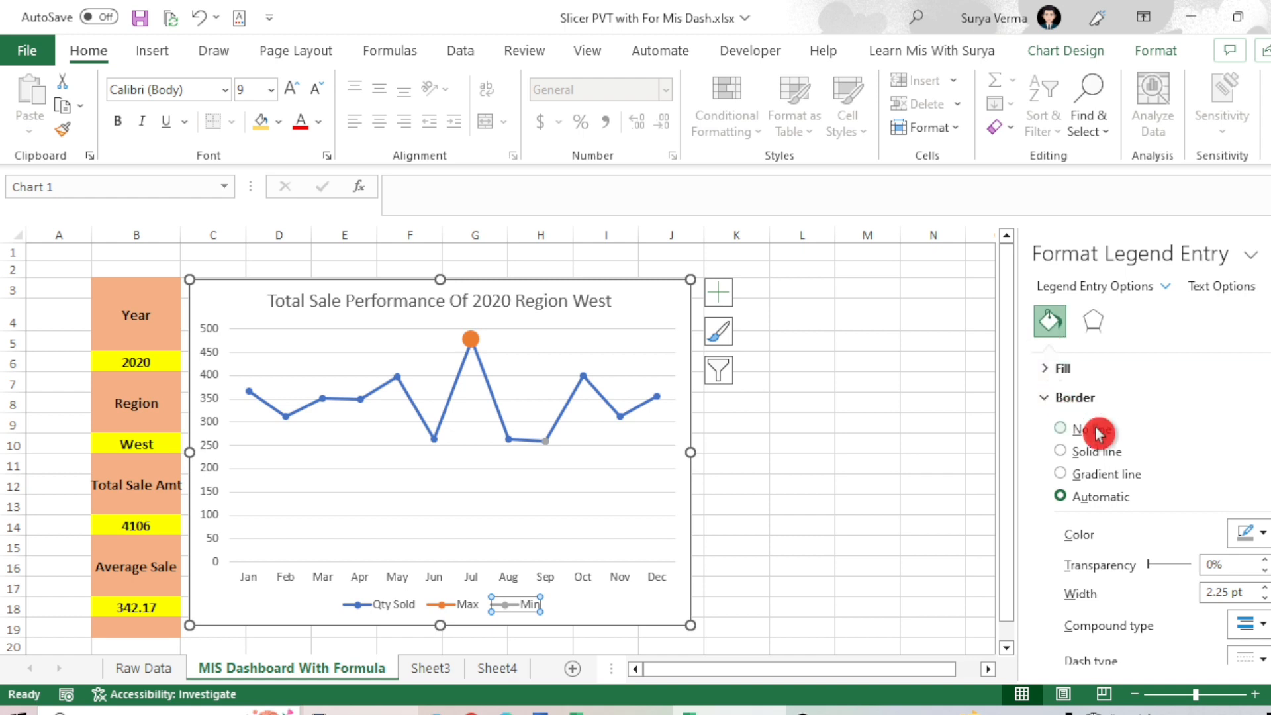
pyautogui.click(1050, 370)
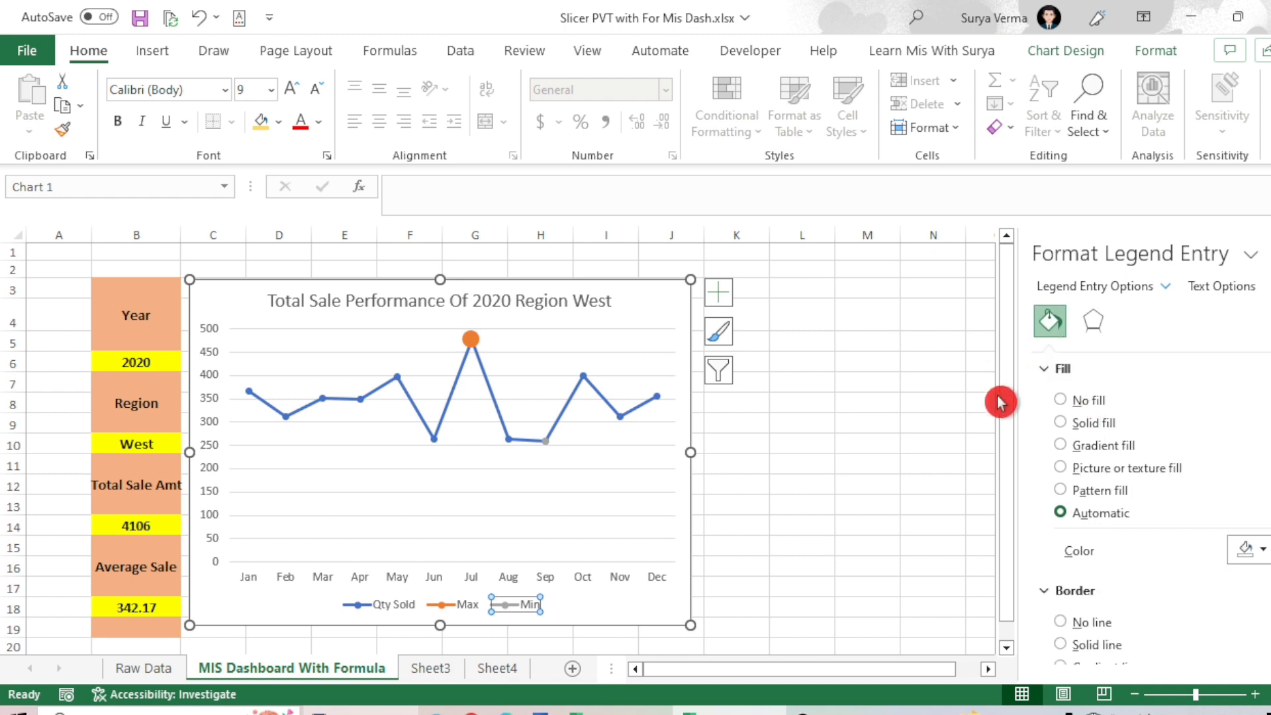
pyautogui.click(1061, 507)
pyautogui.click(1073, 552)
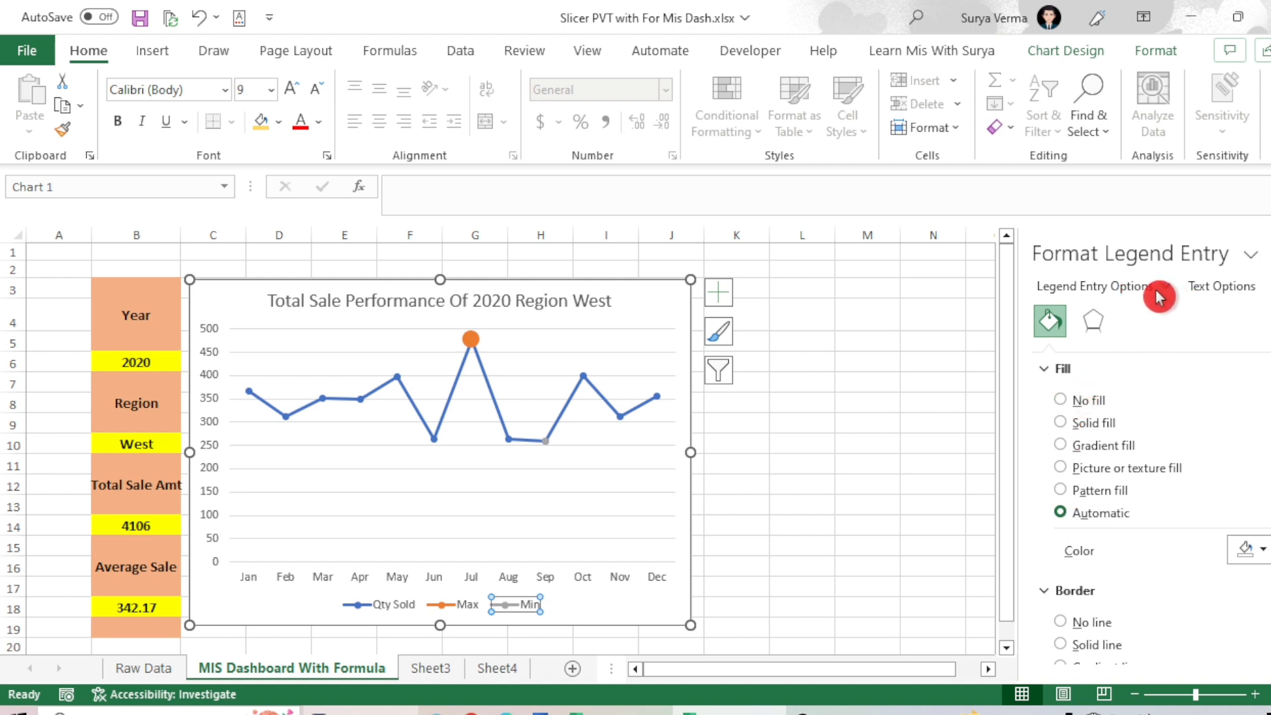
pyautogui.click(835, 451)
# Switch the Min series marker on the September point to the built-in circle type
pyautogui.click(542, 440)
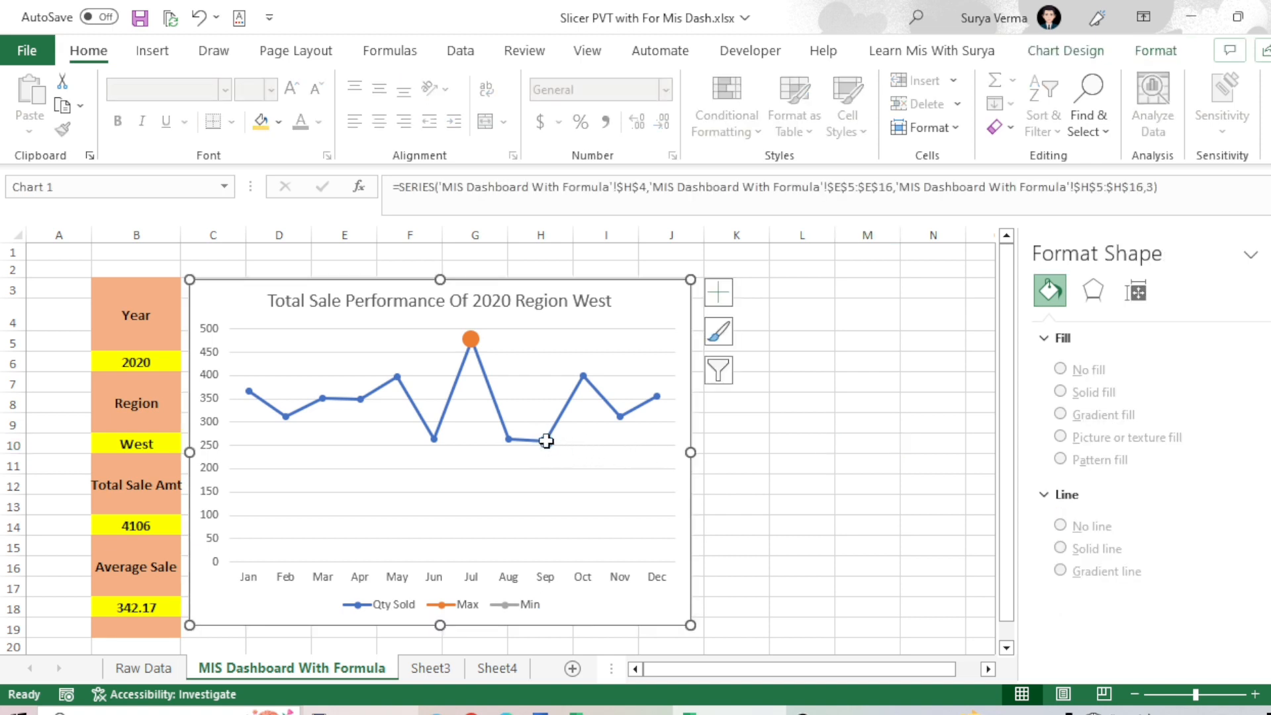
pyautogui.click(1058, 328)
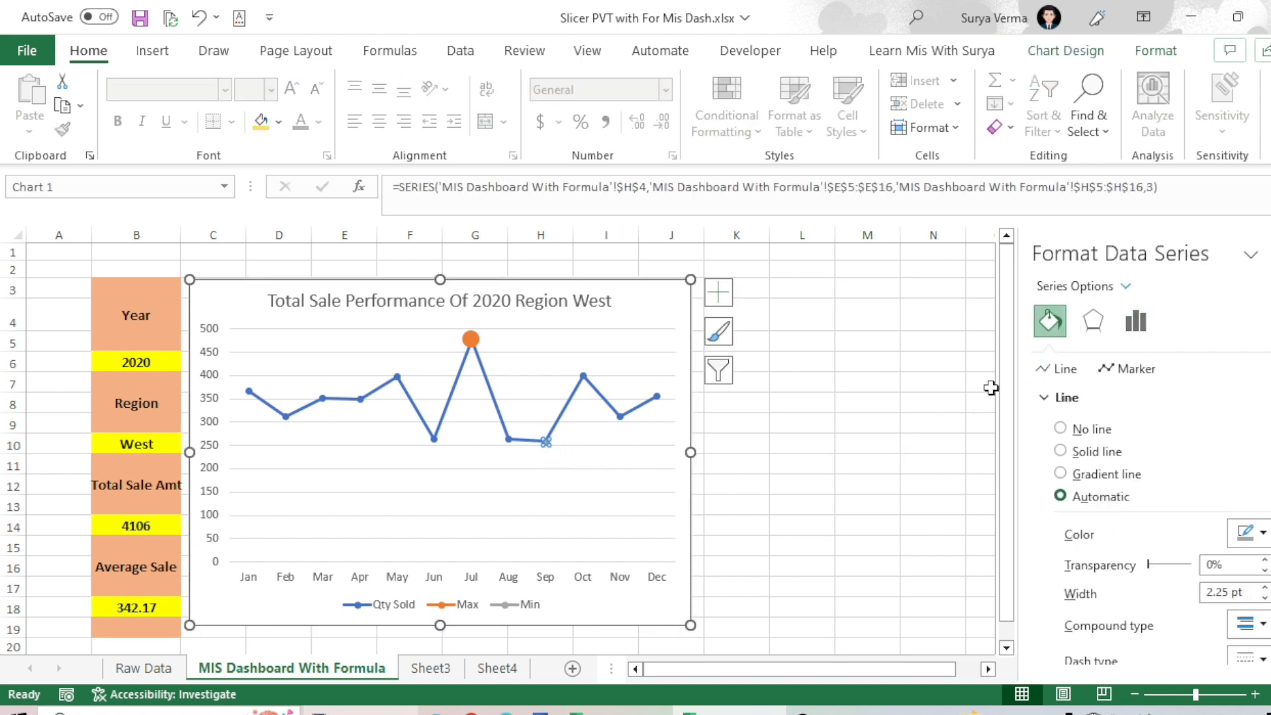
pyautogui.click(1140, 372)
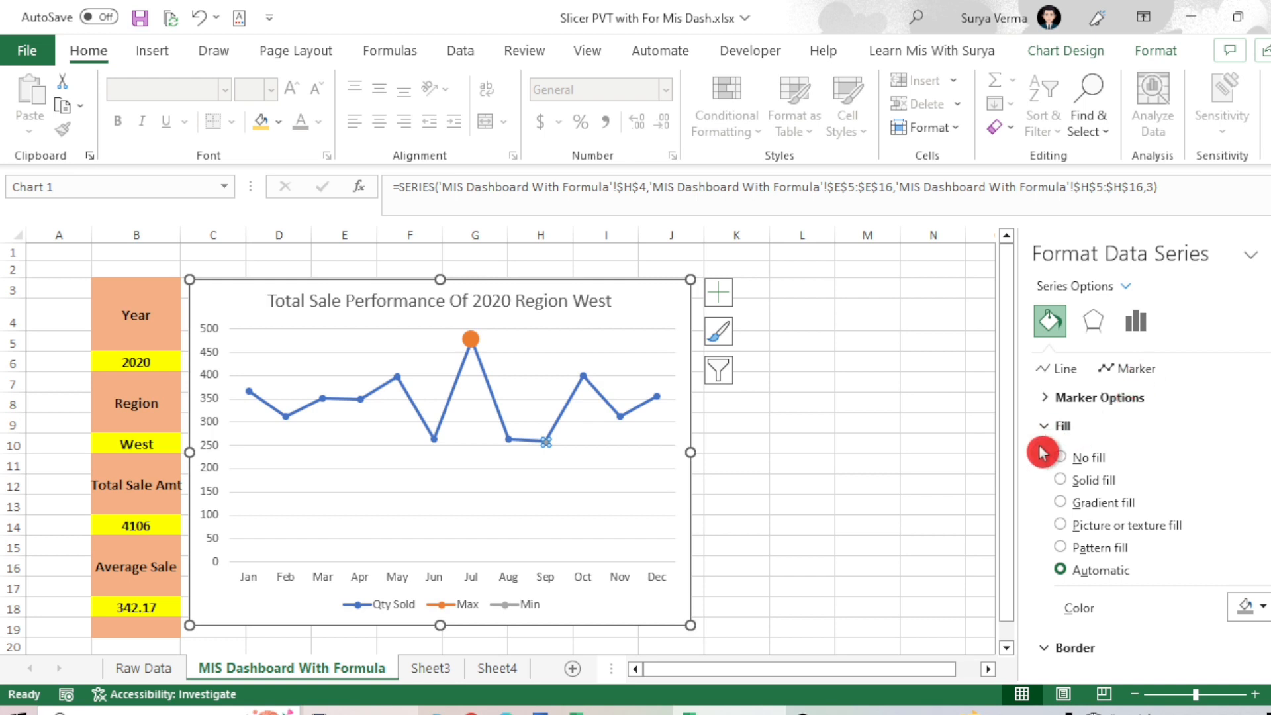
pyautogui.click(1043, 398)
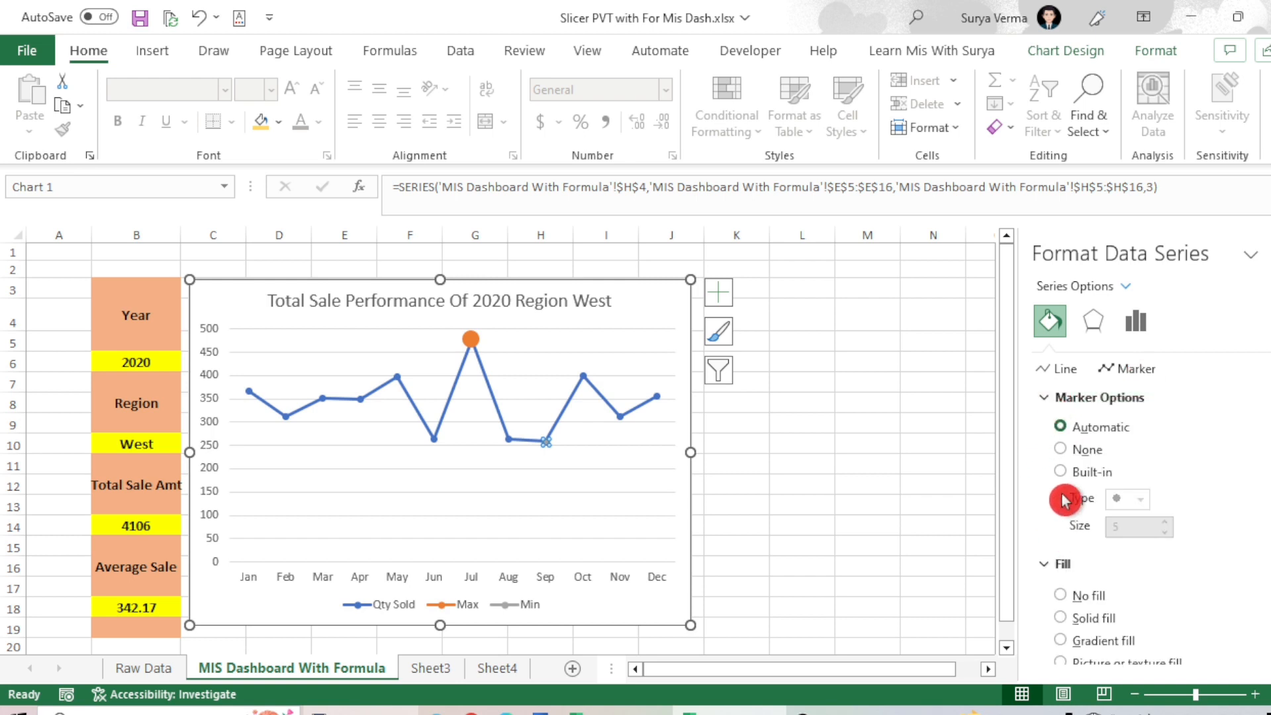
pyautogui.click(1064, 471)
pyautogui.click(1134, 502)
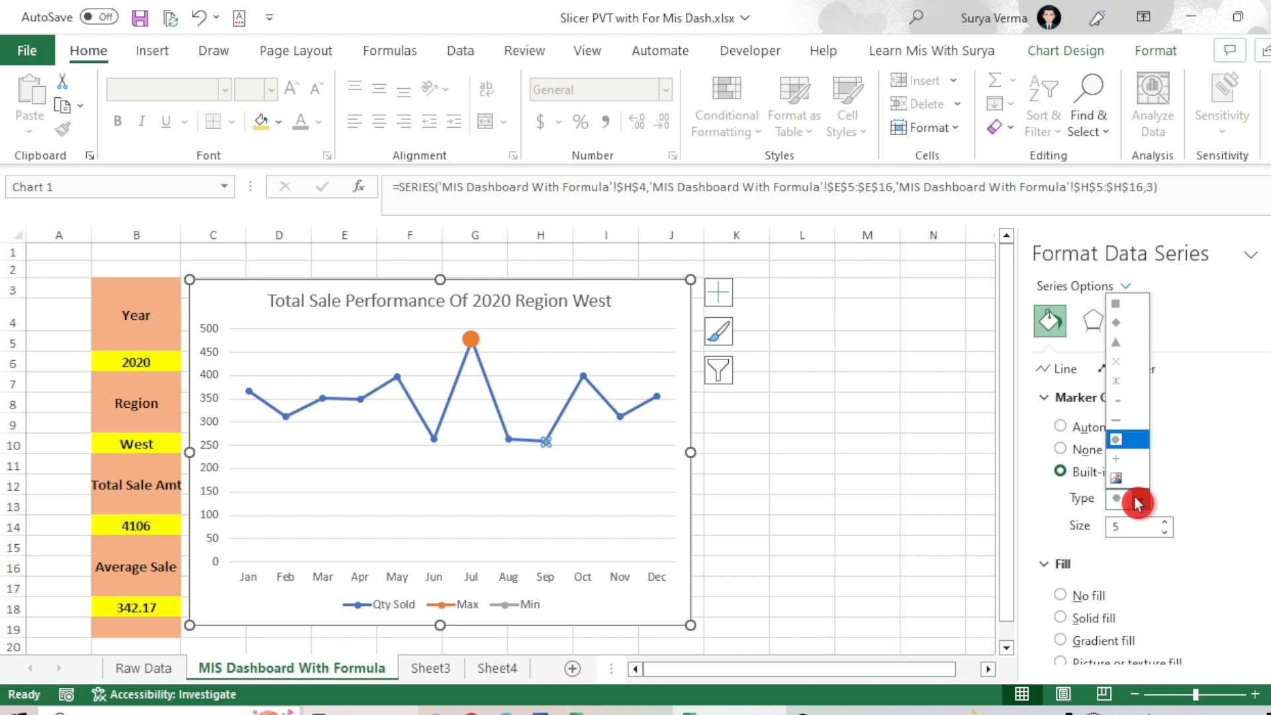
pyautogui.click(1123, 440)
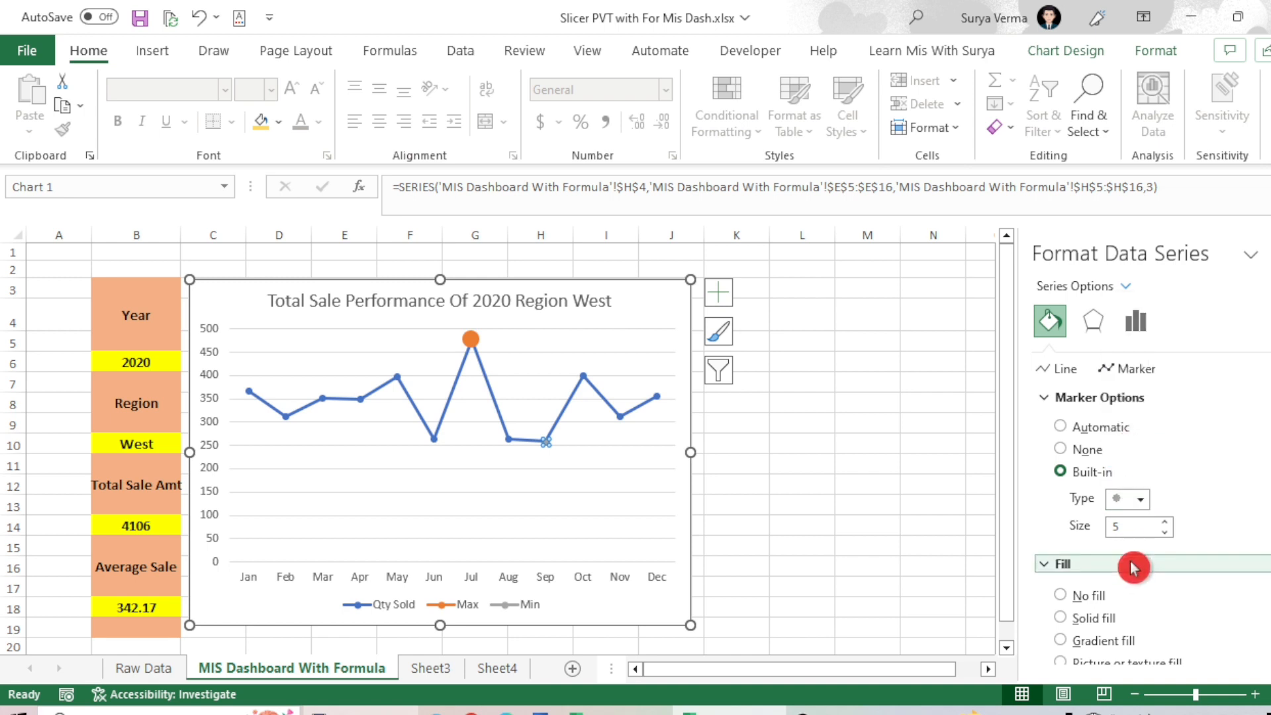
# Set the Min series marker size to 10
pyautogui.click(1164, 521)
pyautogui.click(1164, 522)
pyautogui.click(1164, 522)
pyautogui.click(1164, 522)
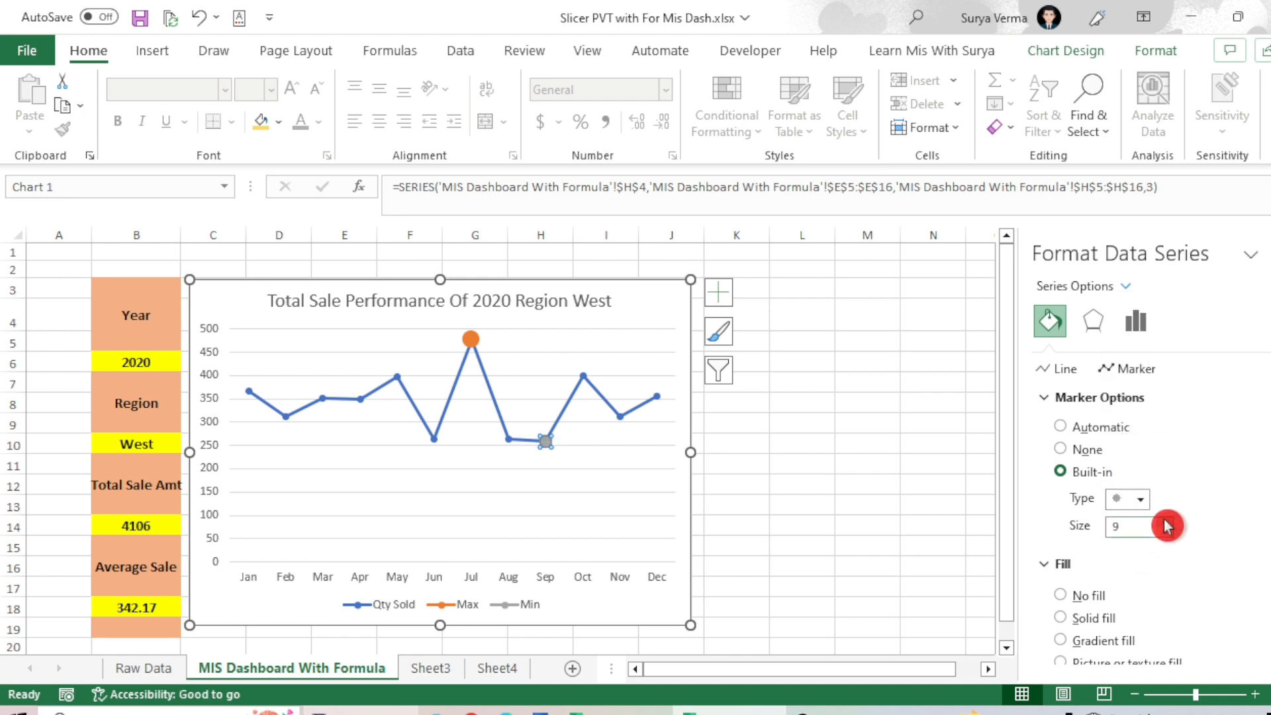
pyautogui.click(1164, 521)
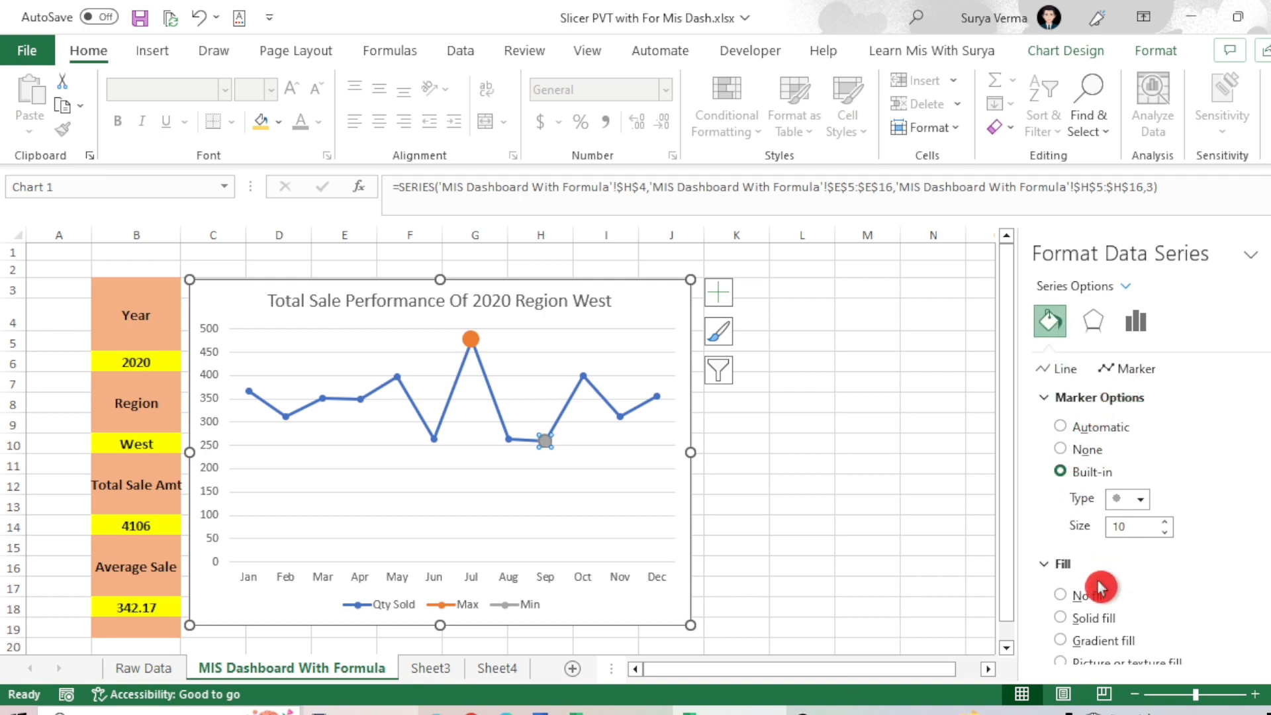
# Give the Min series marker a solid fill in standard red
pyautogui.scroll(-3, 1062, 568)
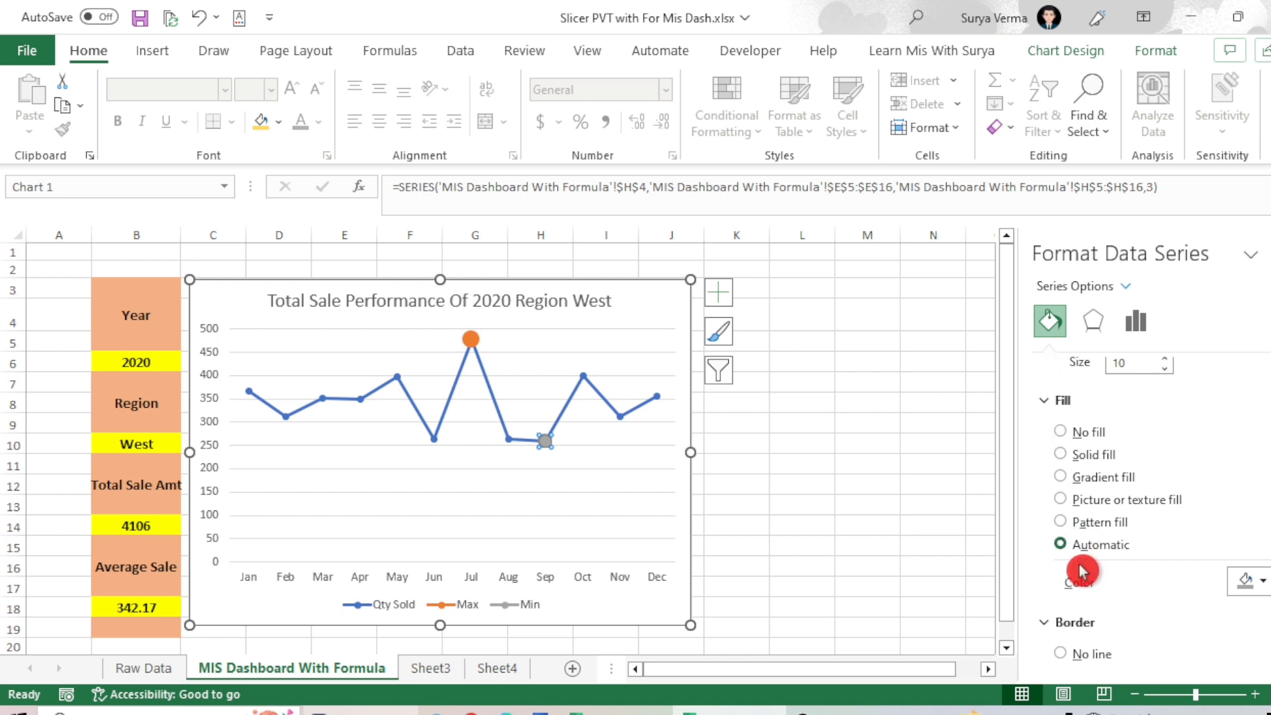
pyautogui.click(1063, 455)
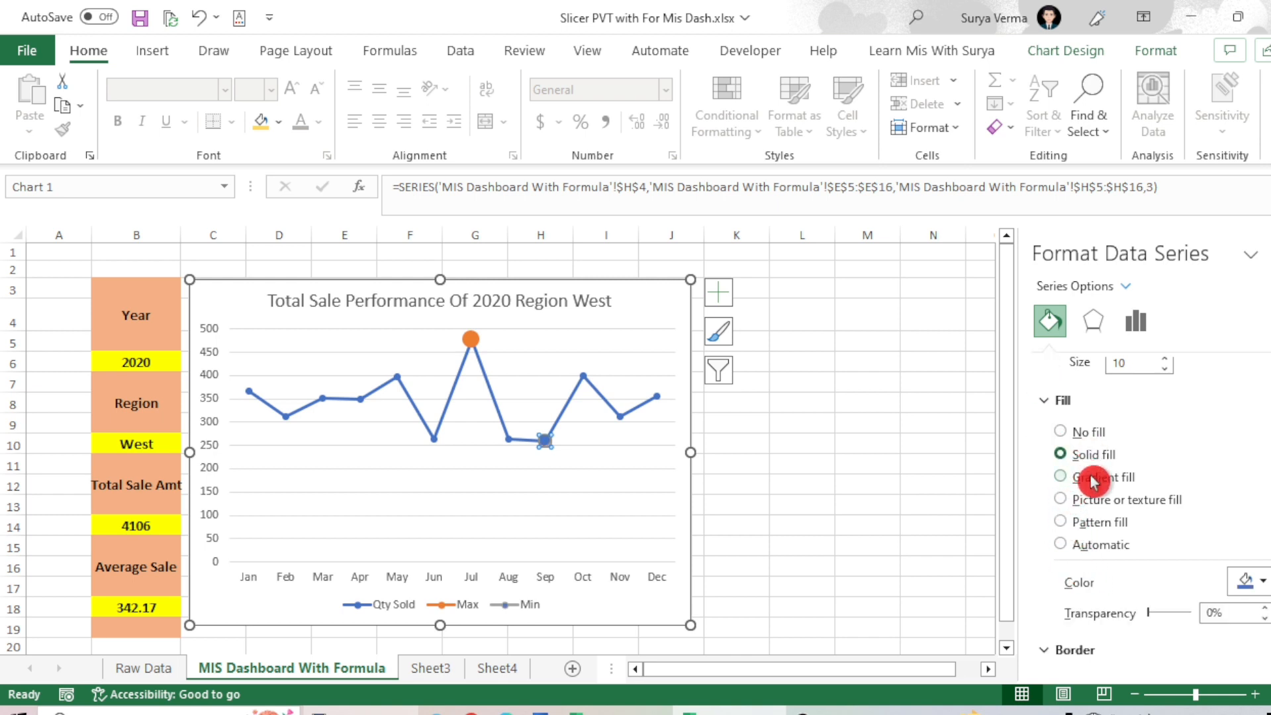
pyautogui.click(1261, 583)
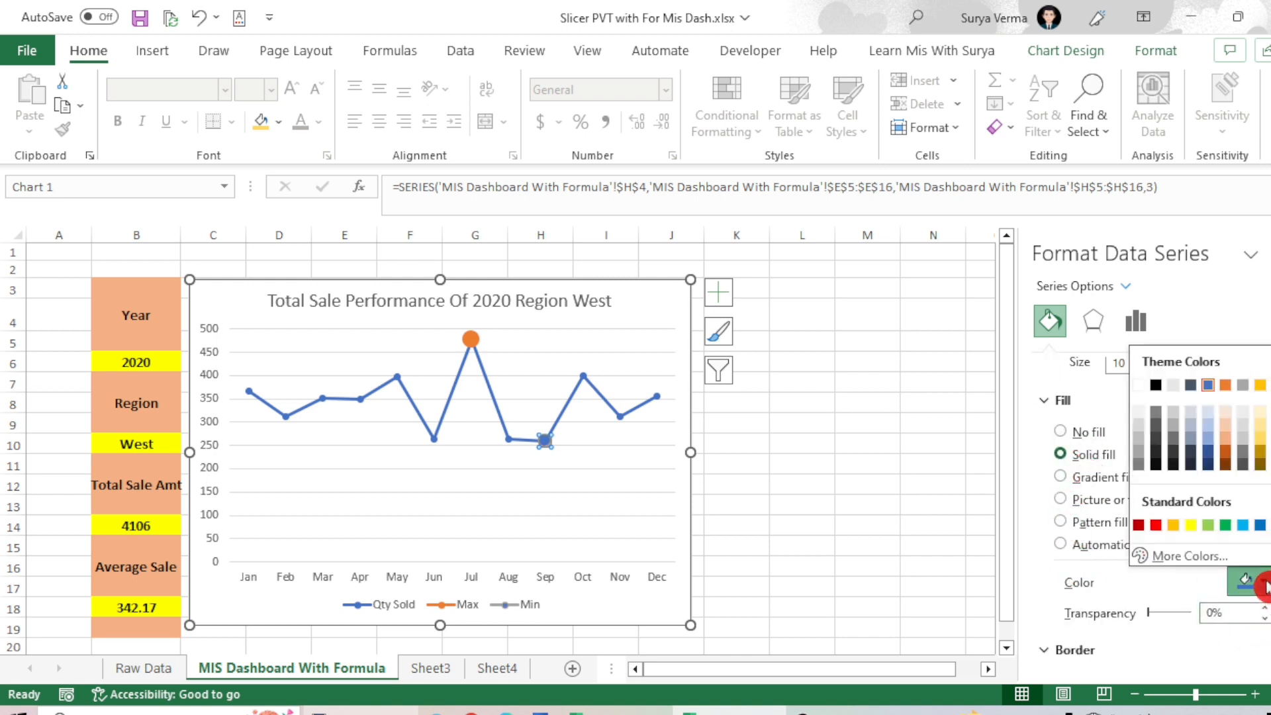
pyautogui.click(1157, 526)
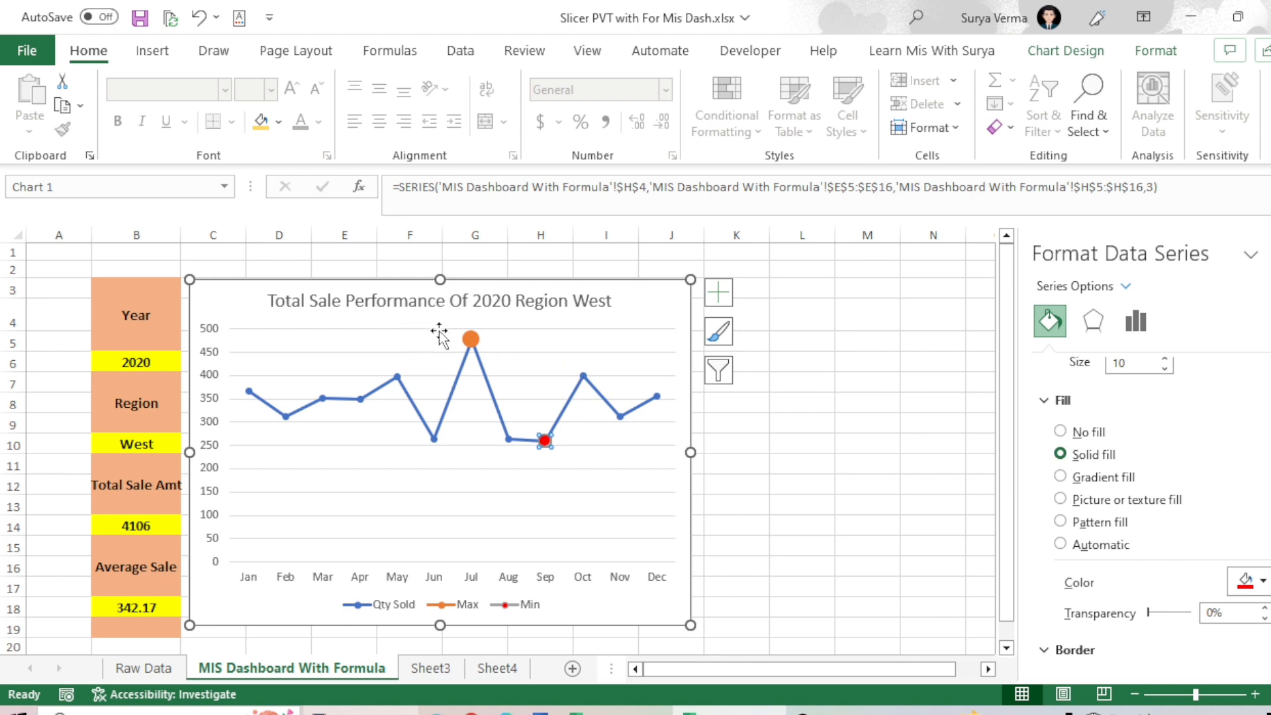
# Give the Max series marker a solid fill in standard green
pyautogui.click(470, 341)
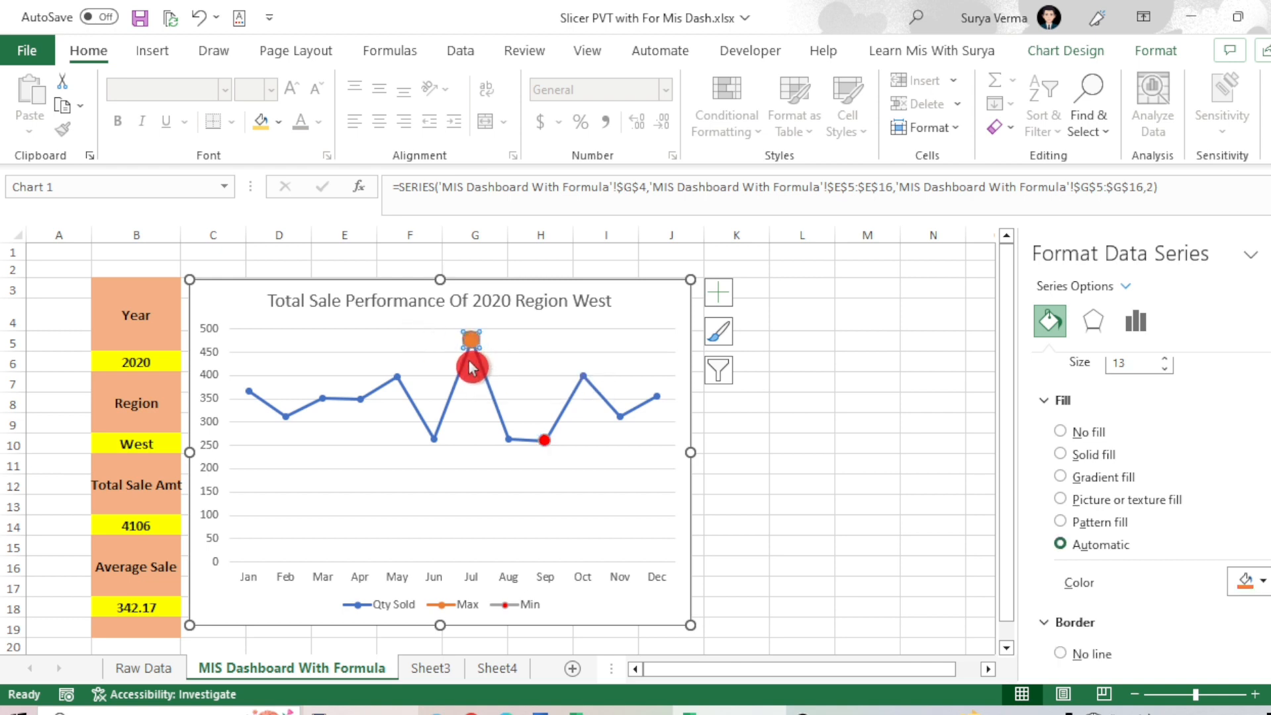
pyautogui.click(1060, 454)
pyautogui.click(1254, 584)
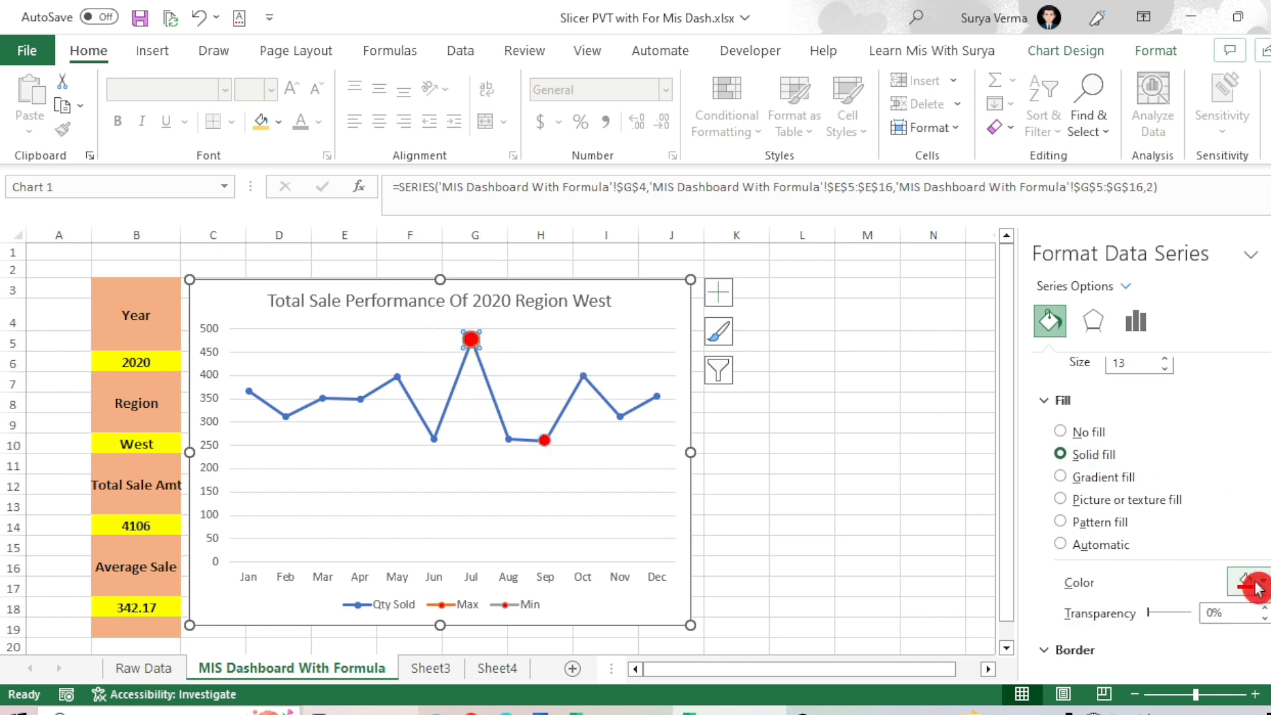
pyautogui.click(1260, 585)
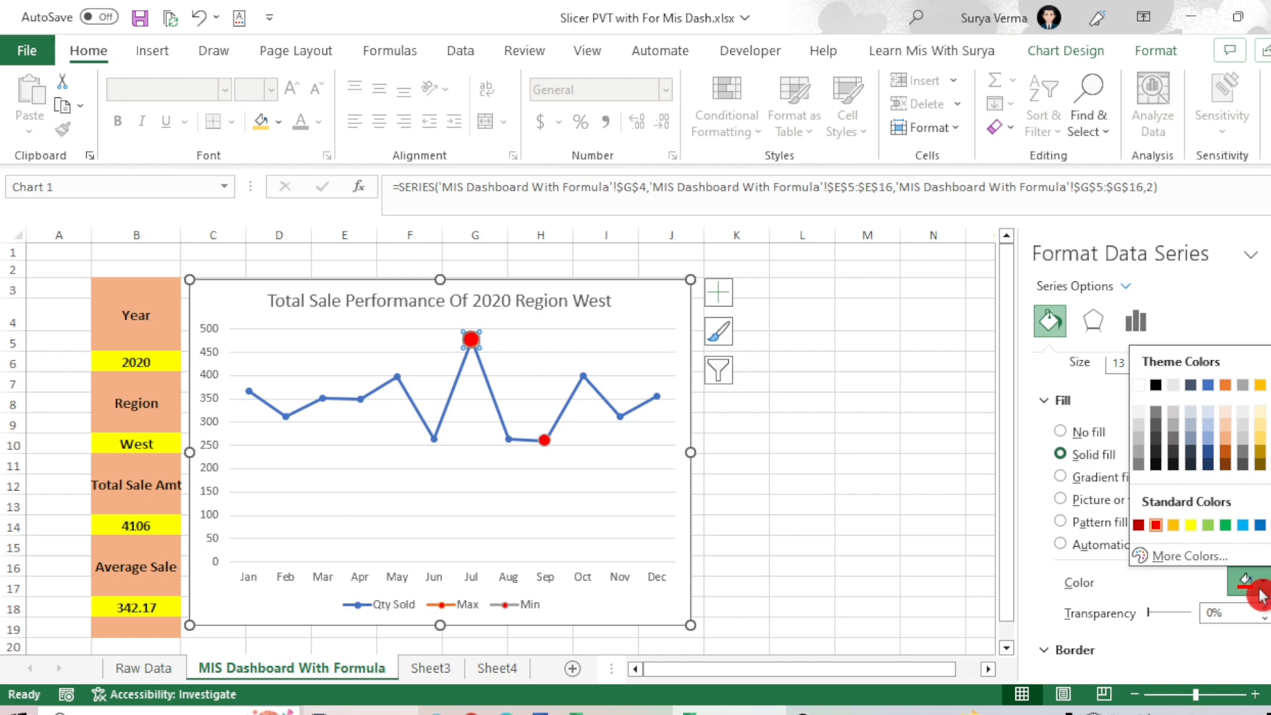
pyautogui.click(1226, 525)
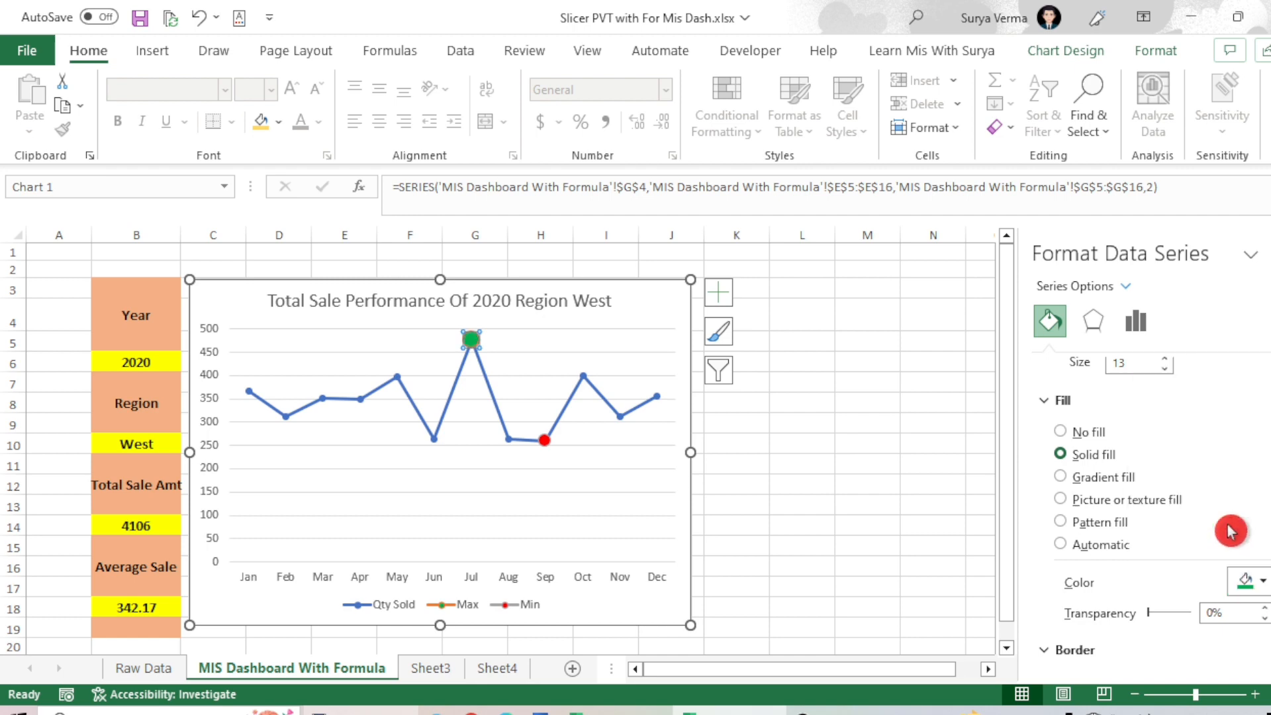
# Select the Qty Sold series and switch its markers from automatic to the built-in type
pyautogui.click(583, 375)
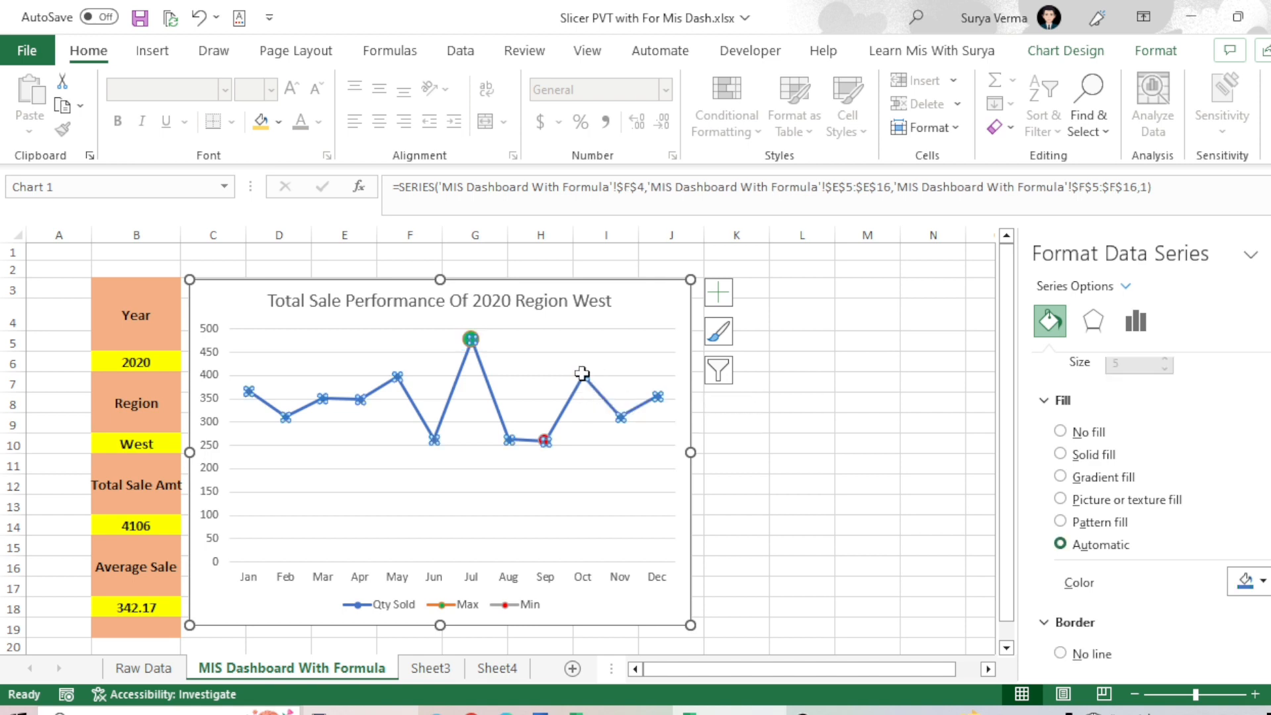
pyautogui.click(1051, 327)
pyautogui.scroll(5, 1252, 493)
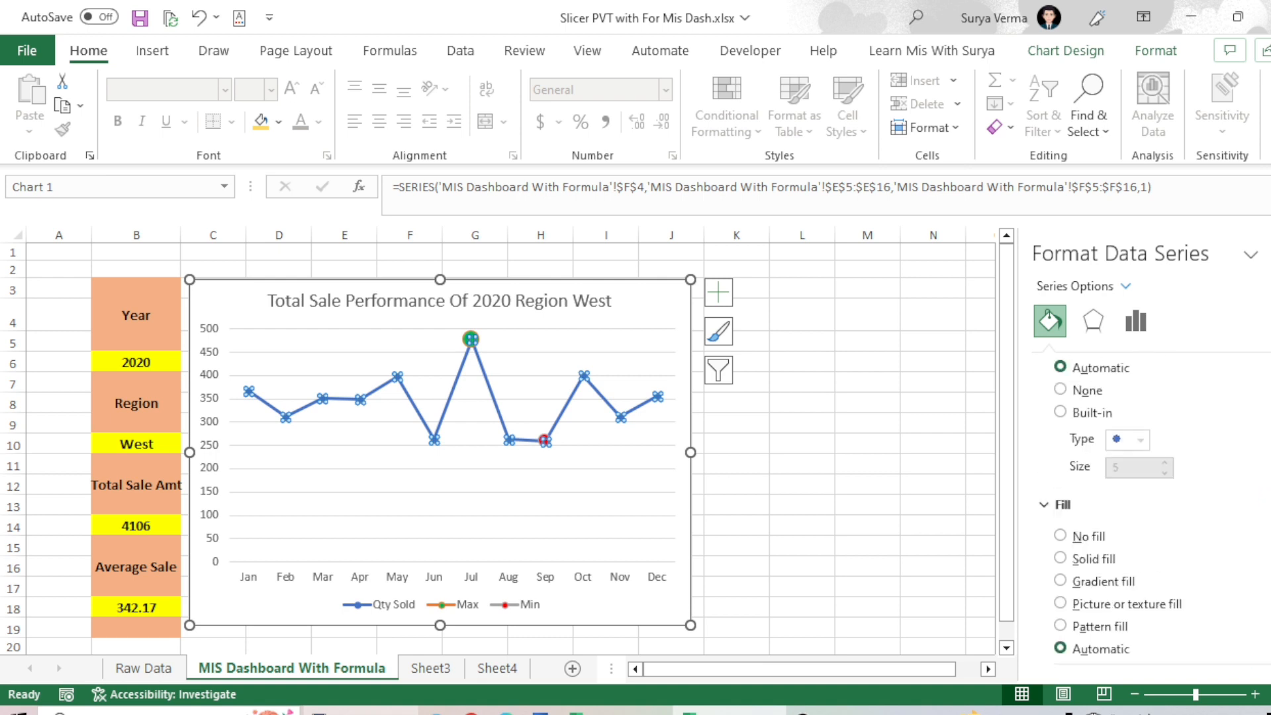
pyautogui.click(1083, 405)
pyautogui.click(1083, 406)
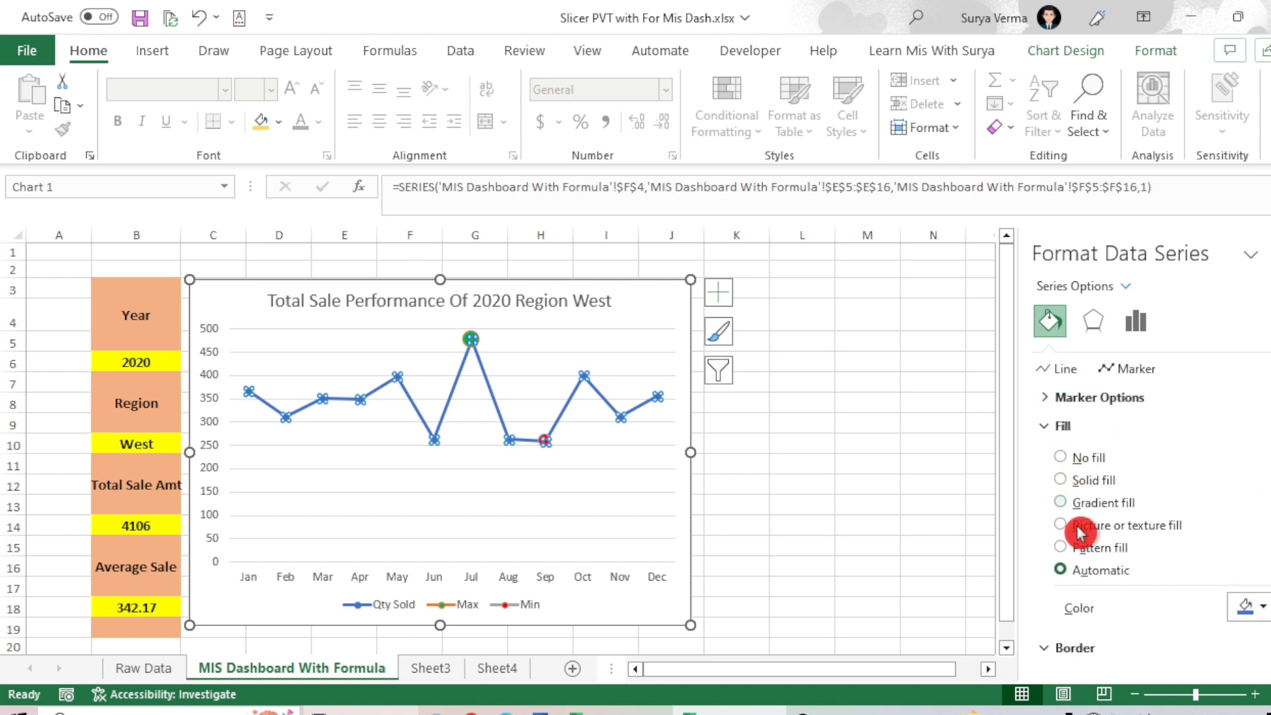
pyautogui.click(1088, 401)
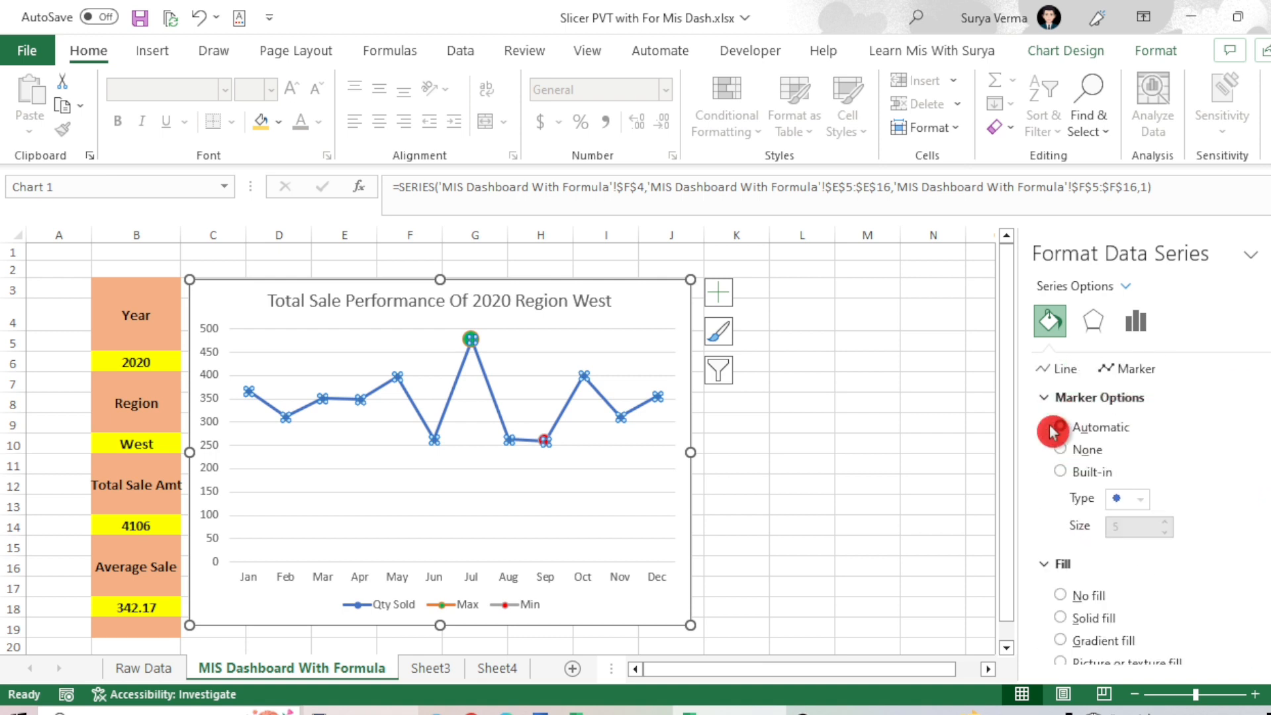
pyautogui.click(1063, 473)
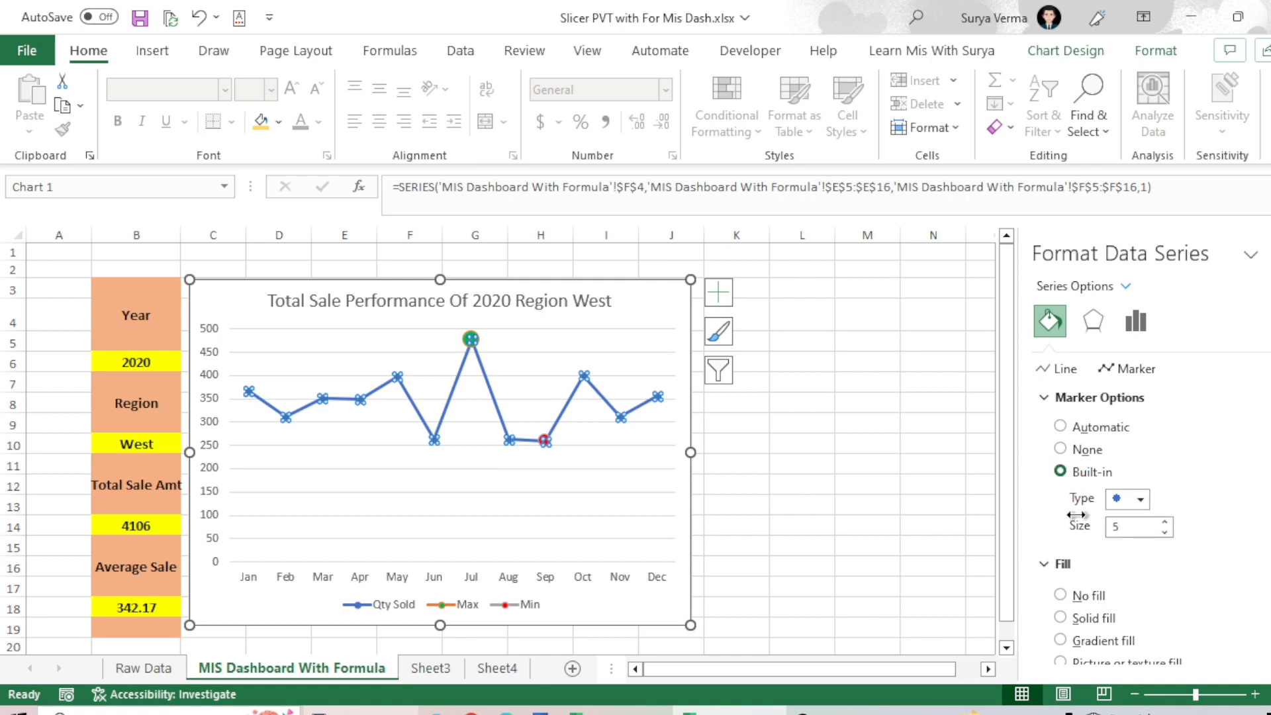
# Set the Qty Sold series markers to size 7 and give them a solid fill in standard yellow
pyautogui.click(1167, 523)
pyautogui.click(1166, 522)
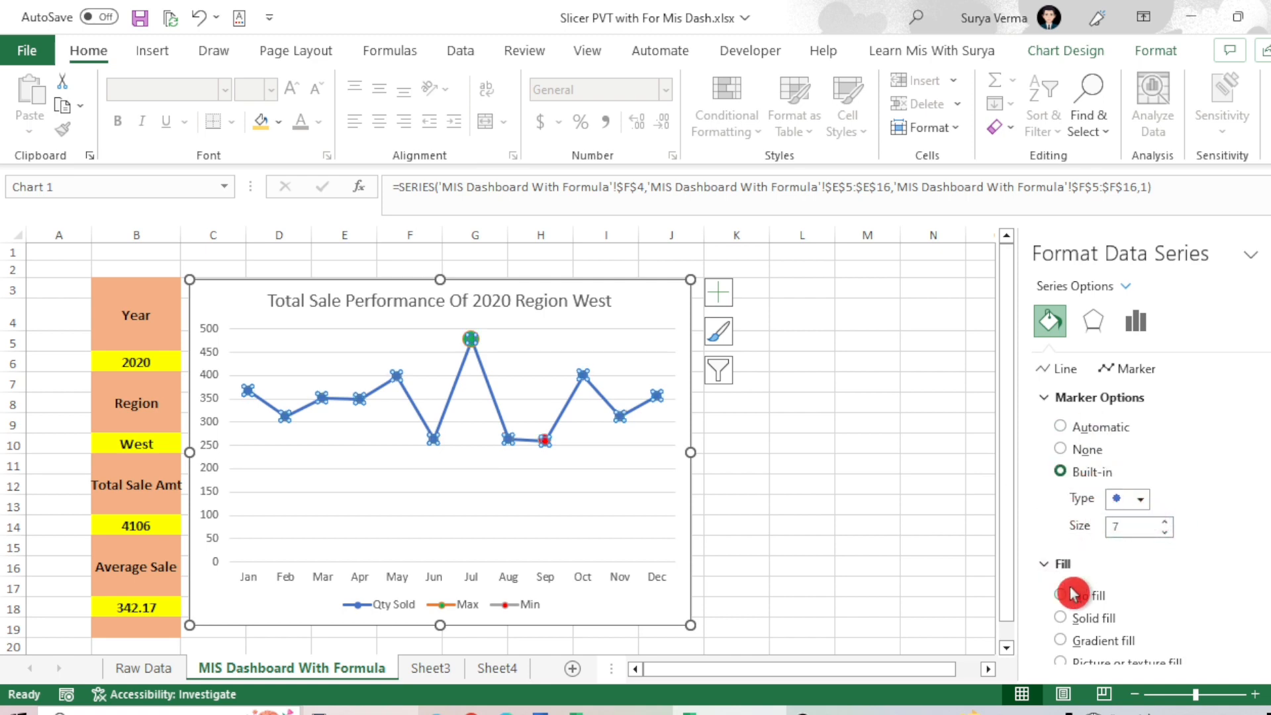
pyautogui.scroll(-2, 1143, 620)
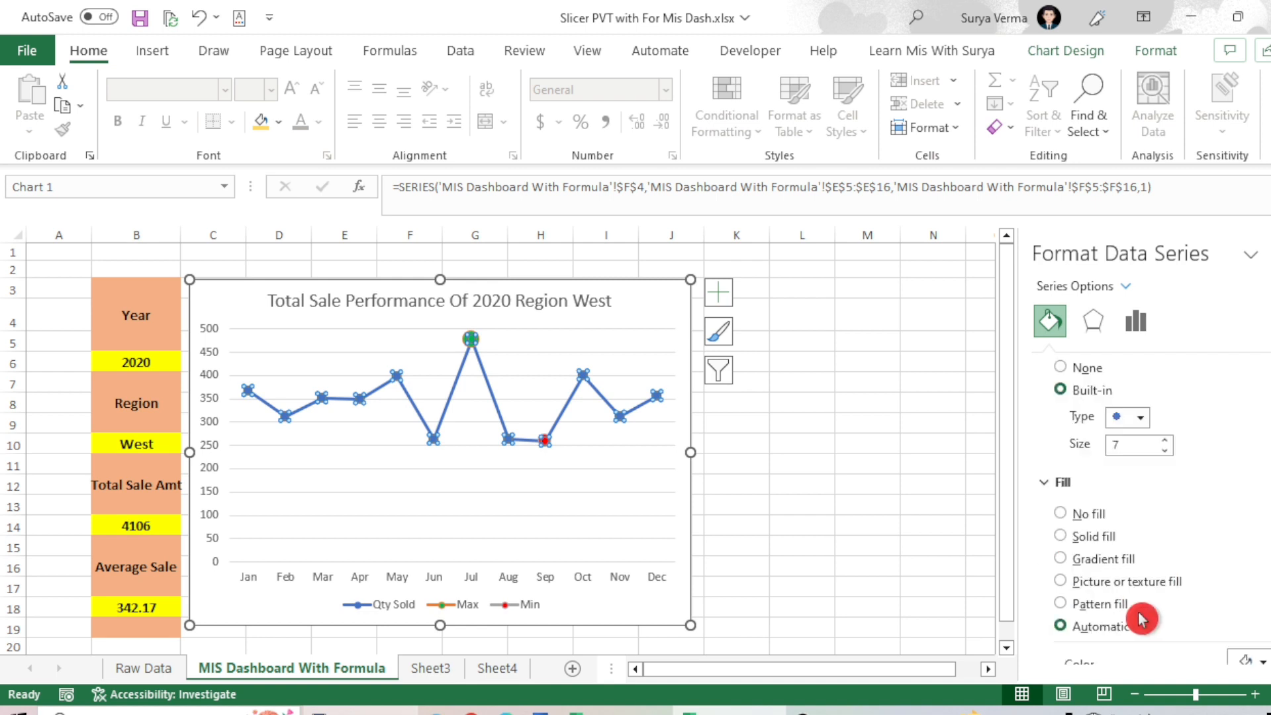
pyautogui.click(1099, 536)
pyautogui.scroll(-2, 1144, 576)
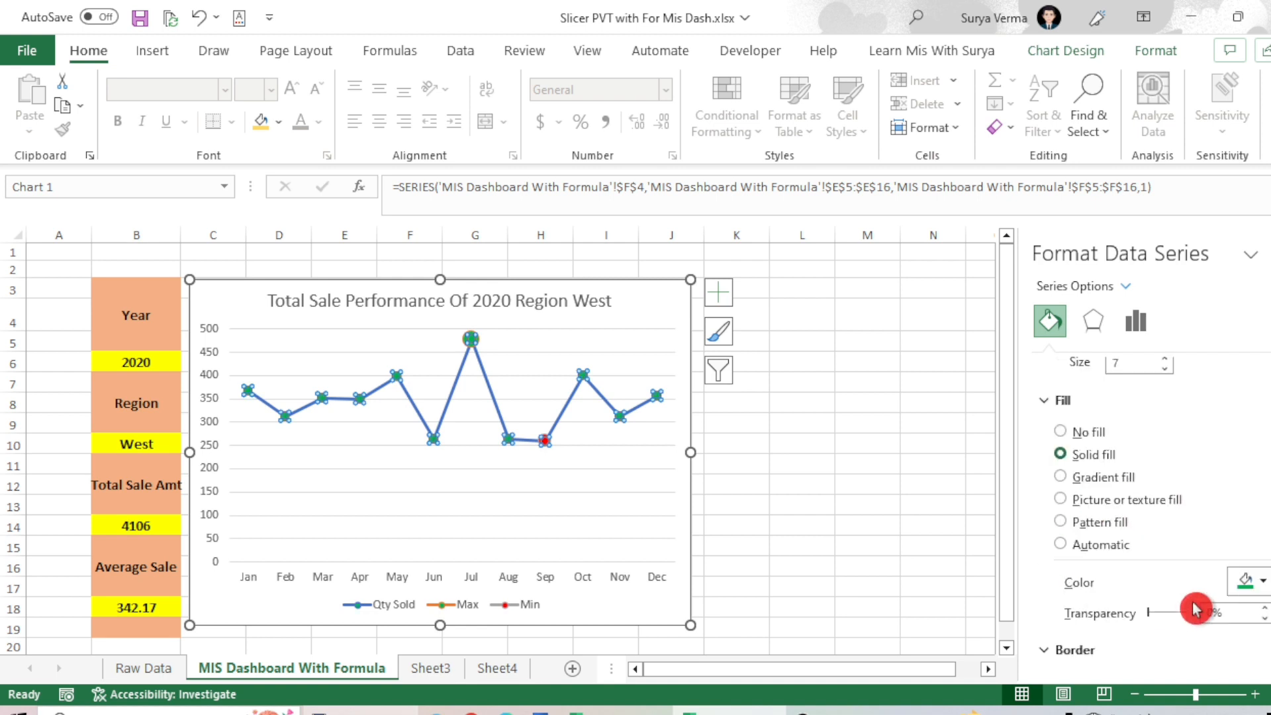
pyautogui.click(1245, 580)
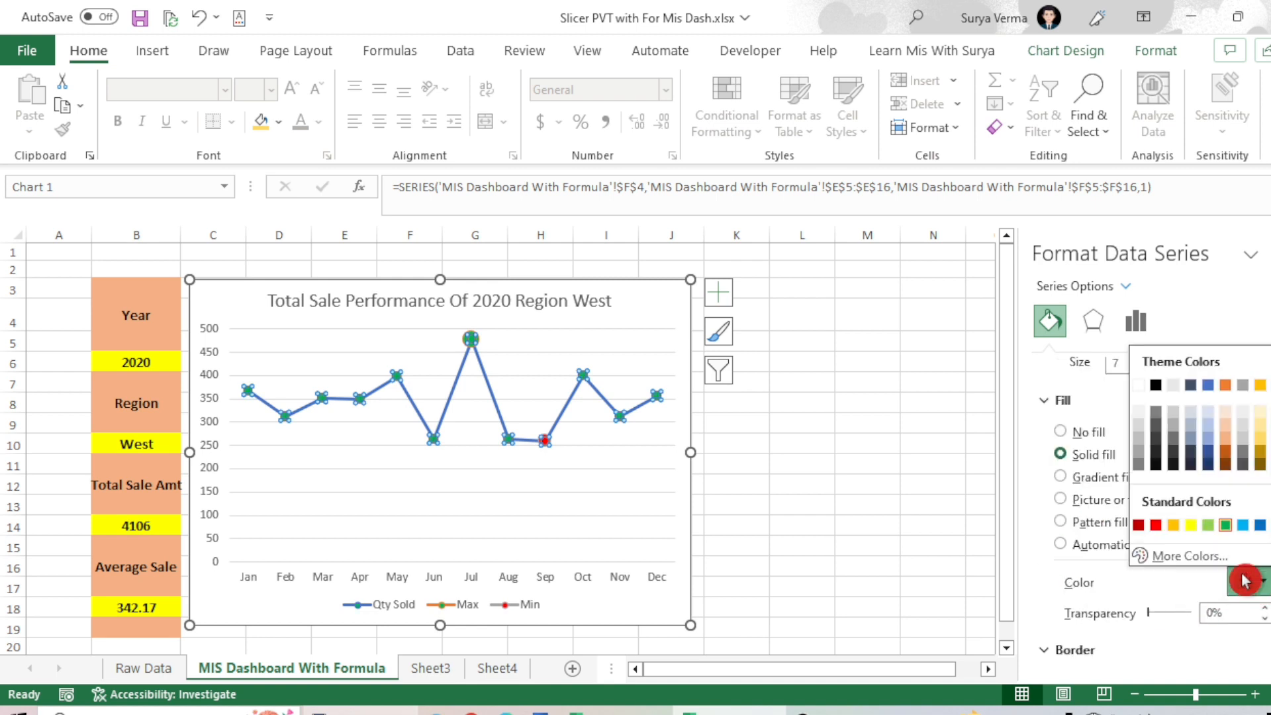
pyautogui.click(1190, 525)
pyautogui.click(871, 486)
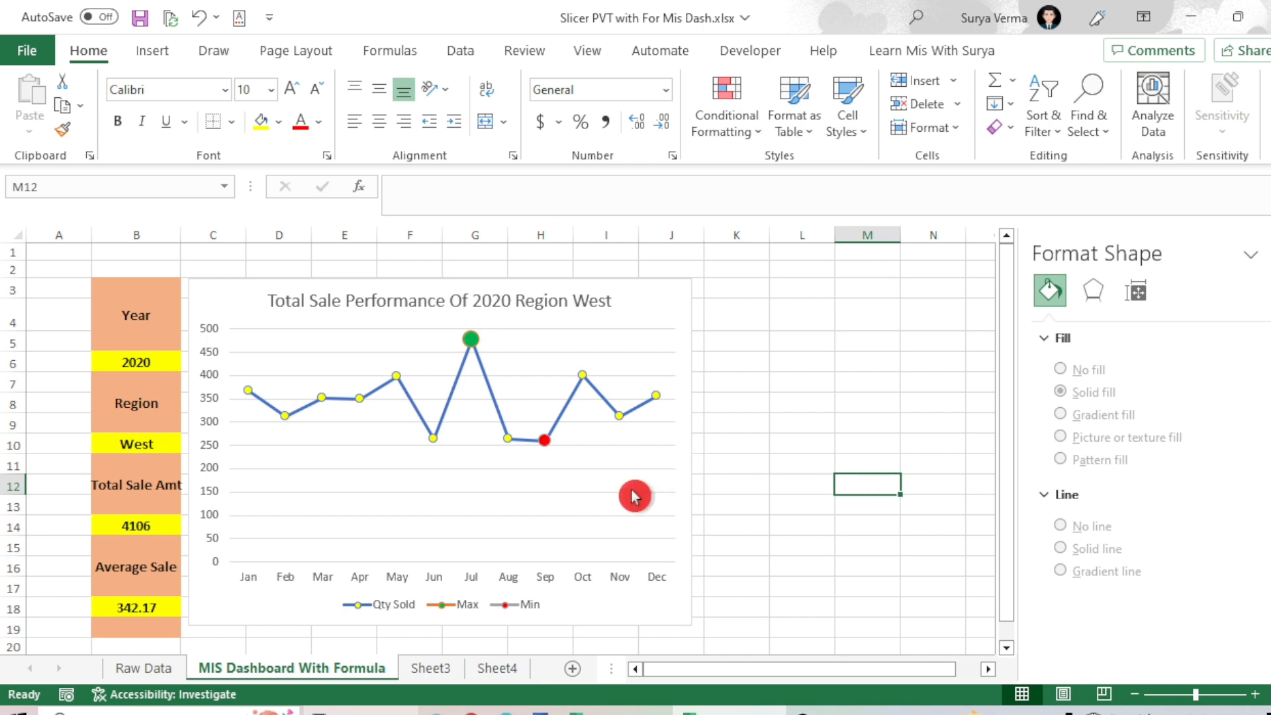
# Delete the major gridlines and the legend from the line chart
pyautogui.click(606, 500)
pyautogui.click(592, 491)
pyautogui.click(599, 490)
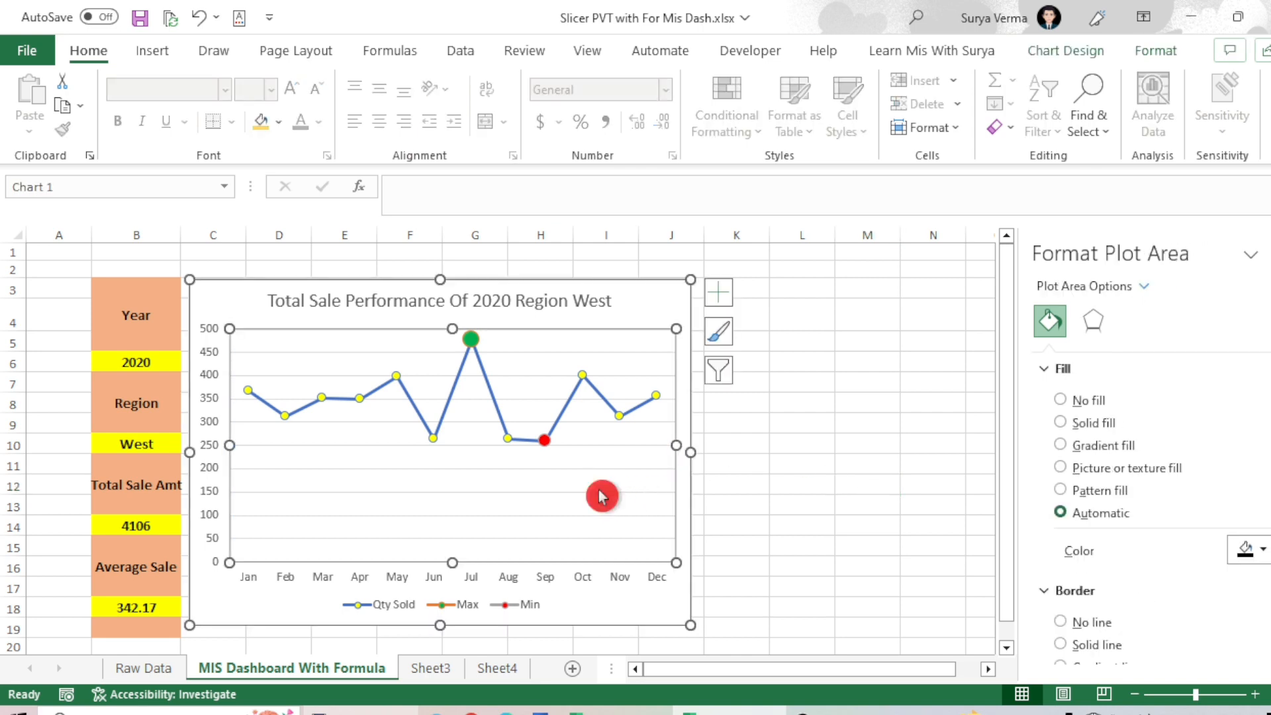
pyautogui.click(598, 490)
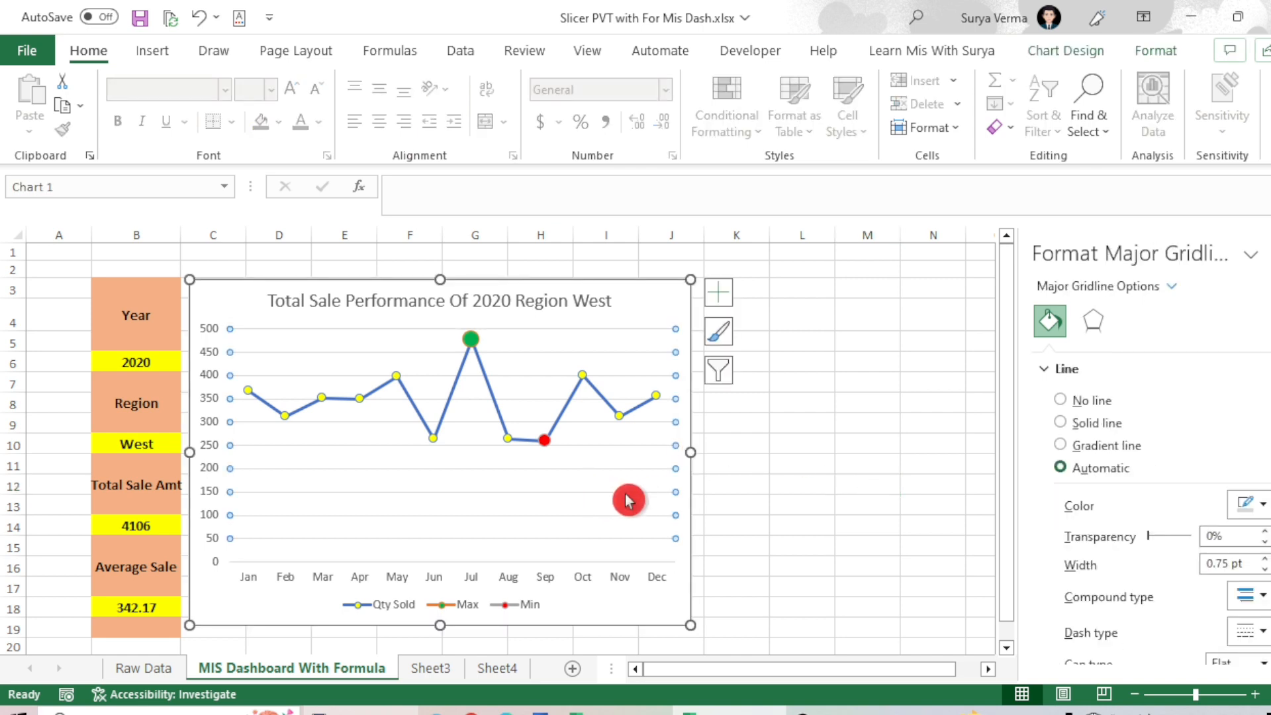
pyautogui.press('Delete')
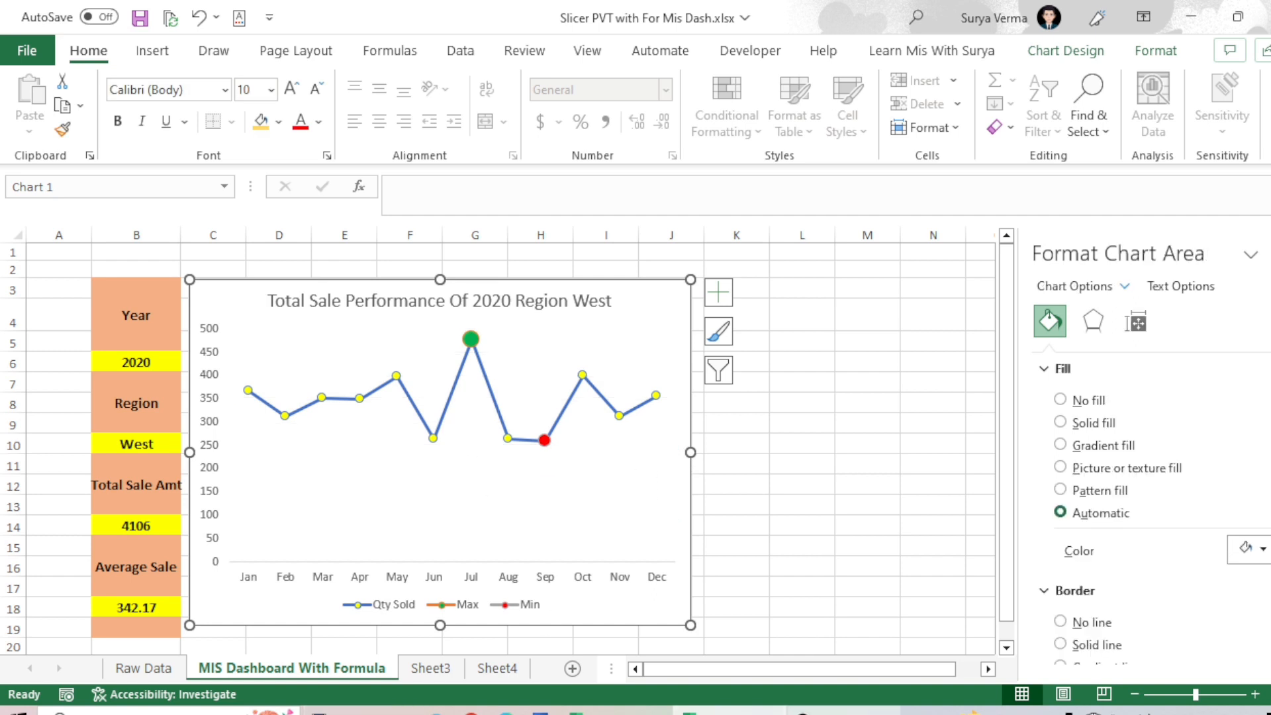
pyautogui.click(475, 609)
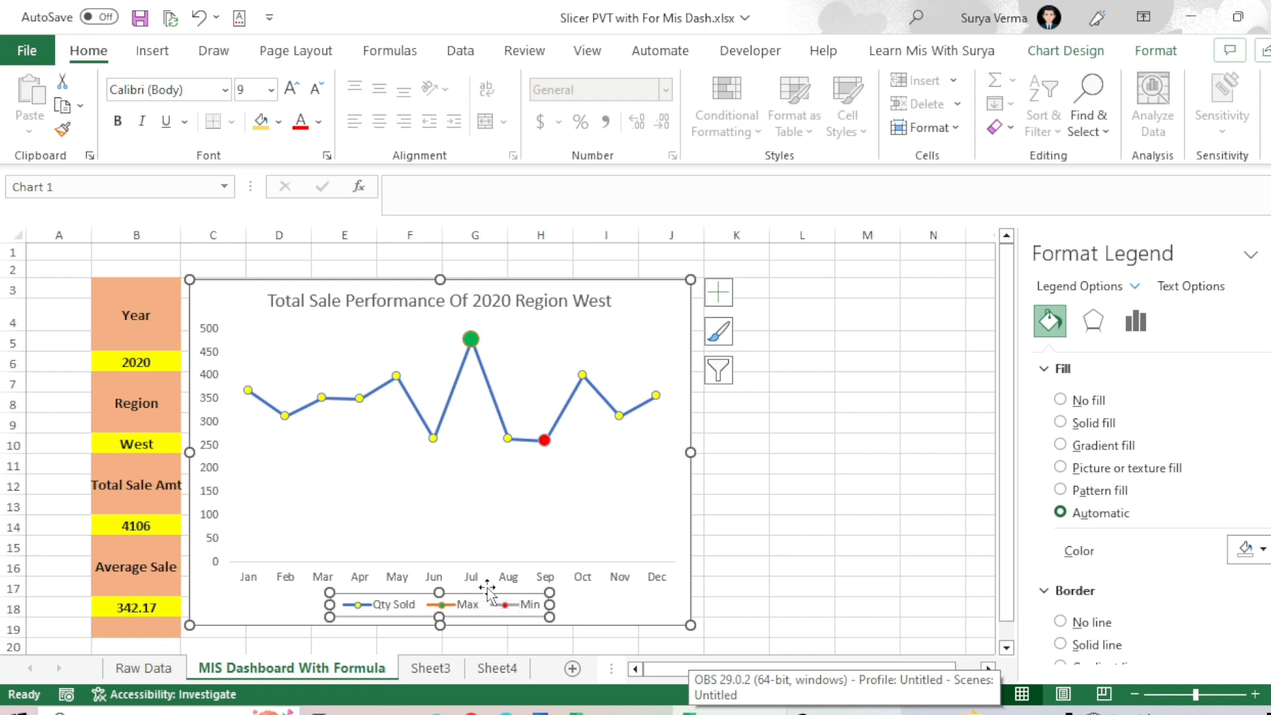
pyautogui.press('Delete')
# Give the chart area a solid fill in light orange and close the formatting pane
pyautogui.click(558, 609)
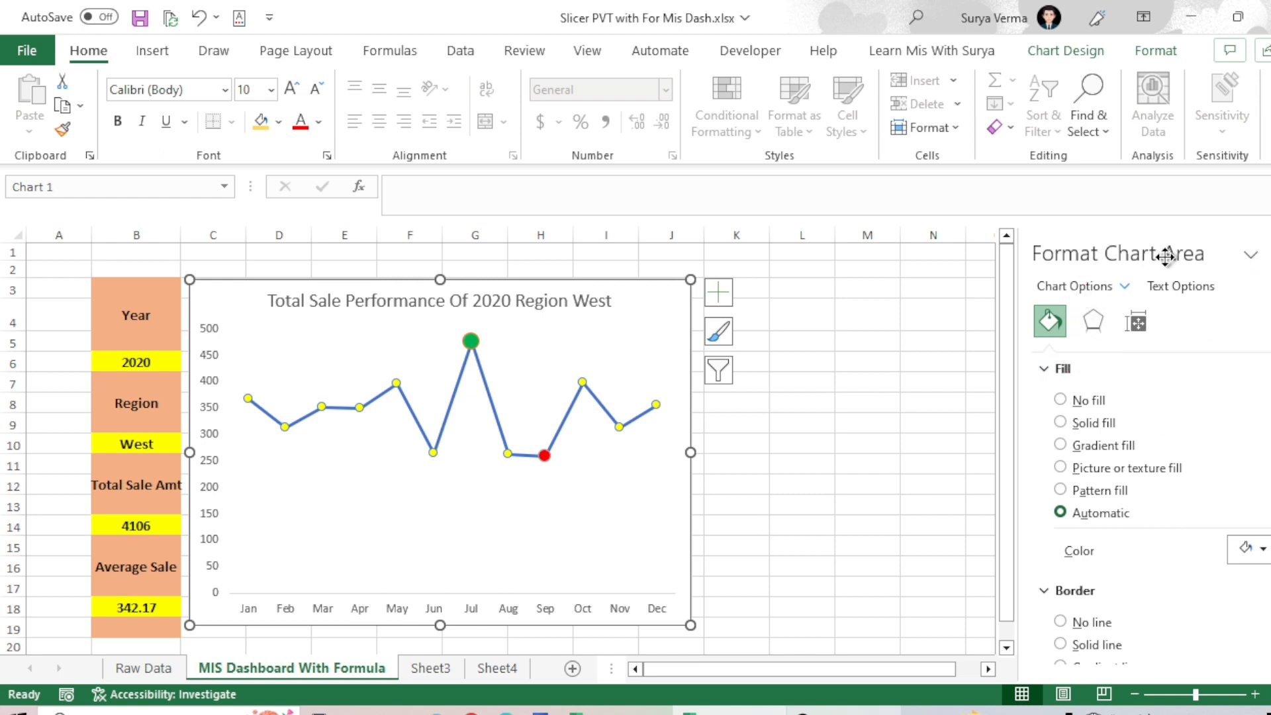
pyautogui.click(1086, 424)
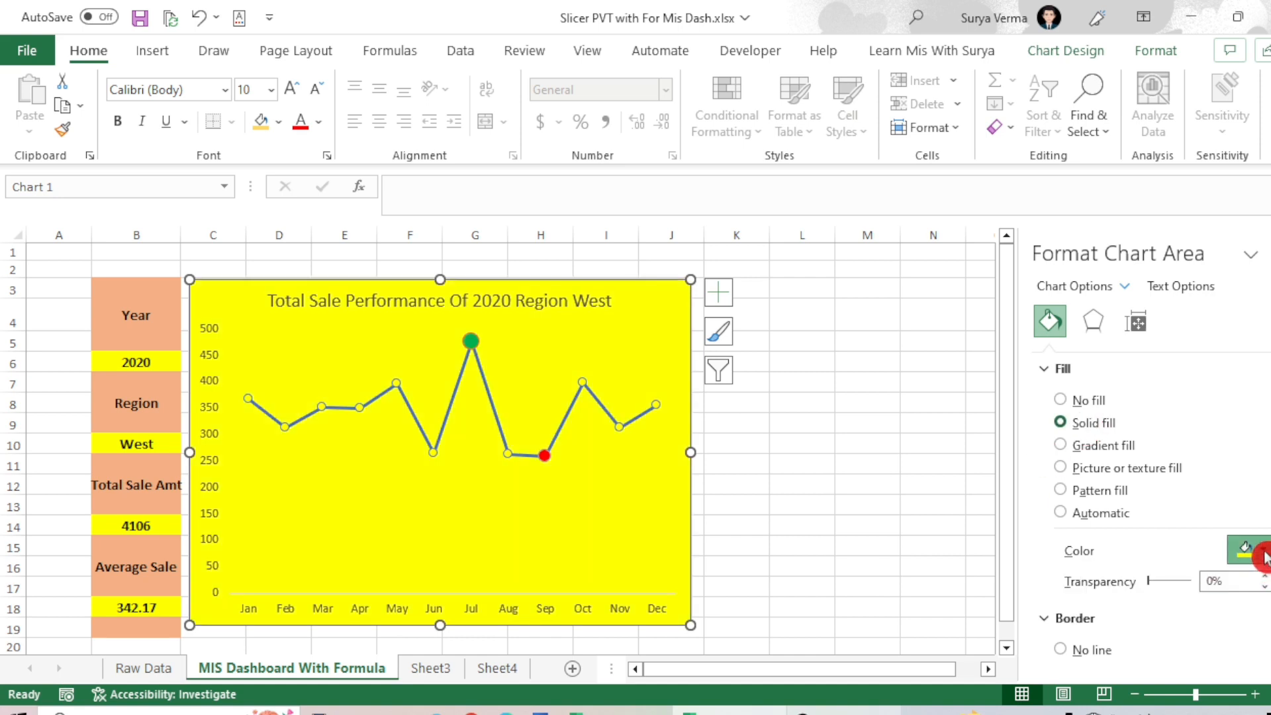
pyautogui.click(1261, 551)
pyautogui.click(1239, 412)
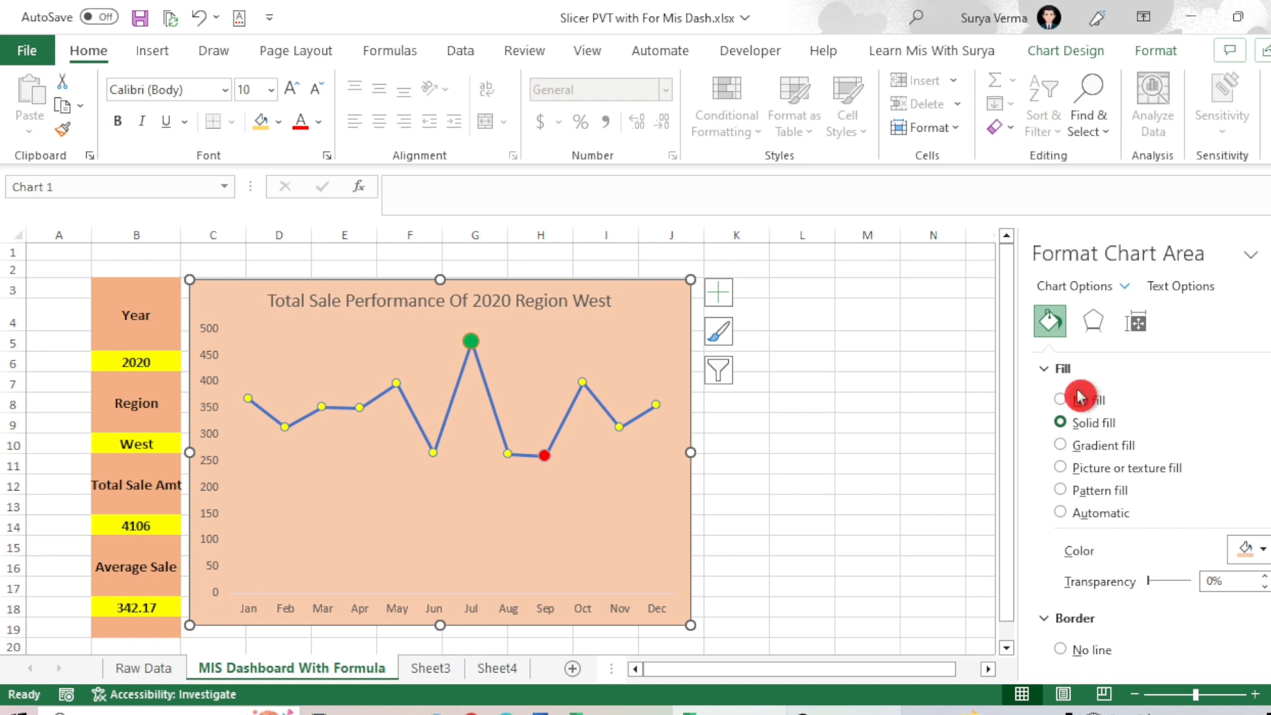
pyautogui.click(928, 421)
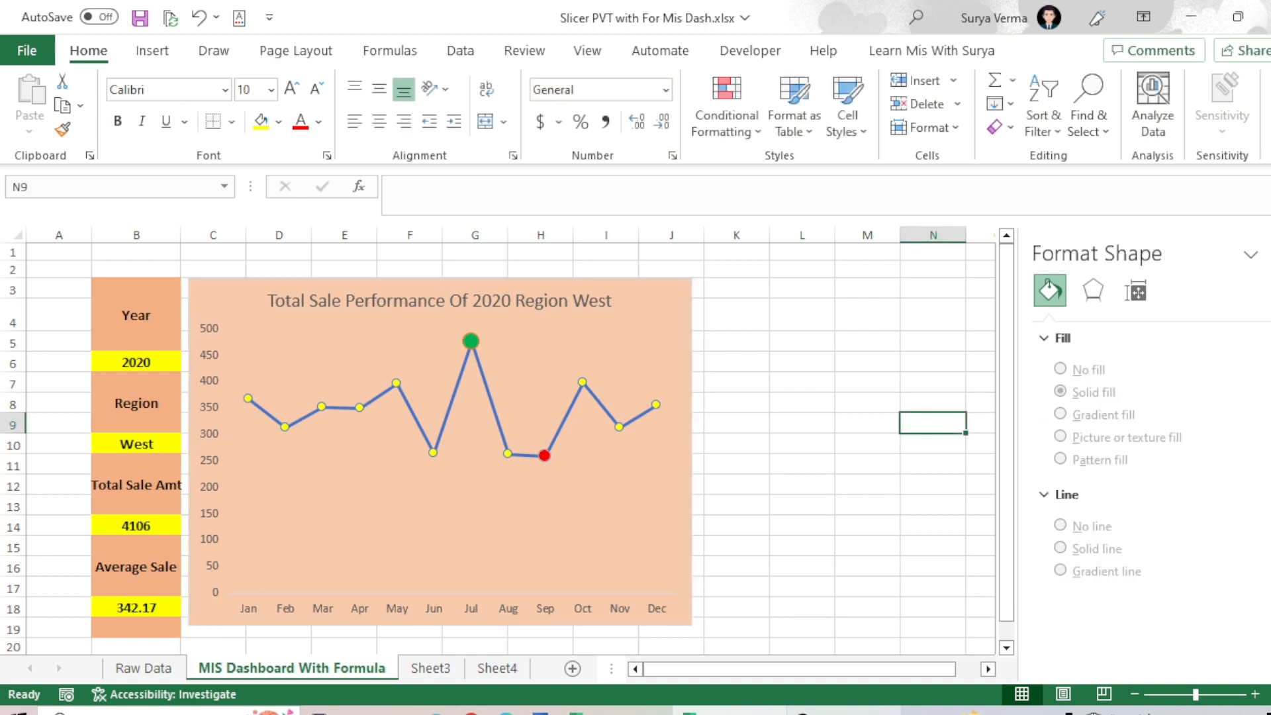
pyautogui.click(804, 461)
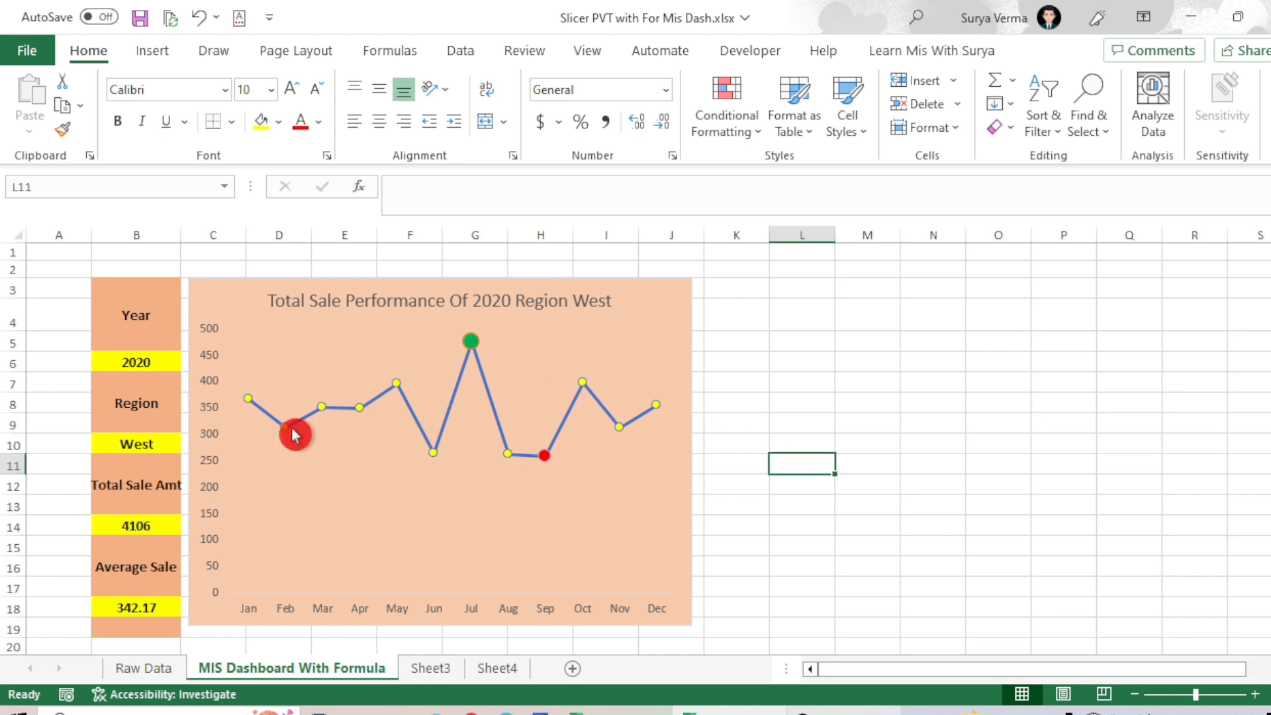
# Move the chart snugly beside the column B panel and stretch its lower edge level with the panel's end
pyautogui.moveTo(216, 628); pyautogui.dragTo(211, 625)
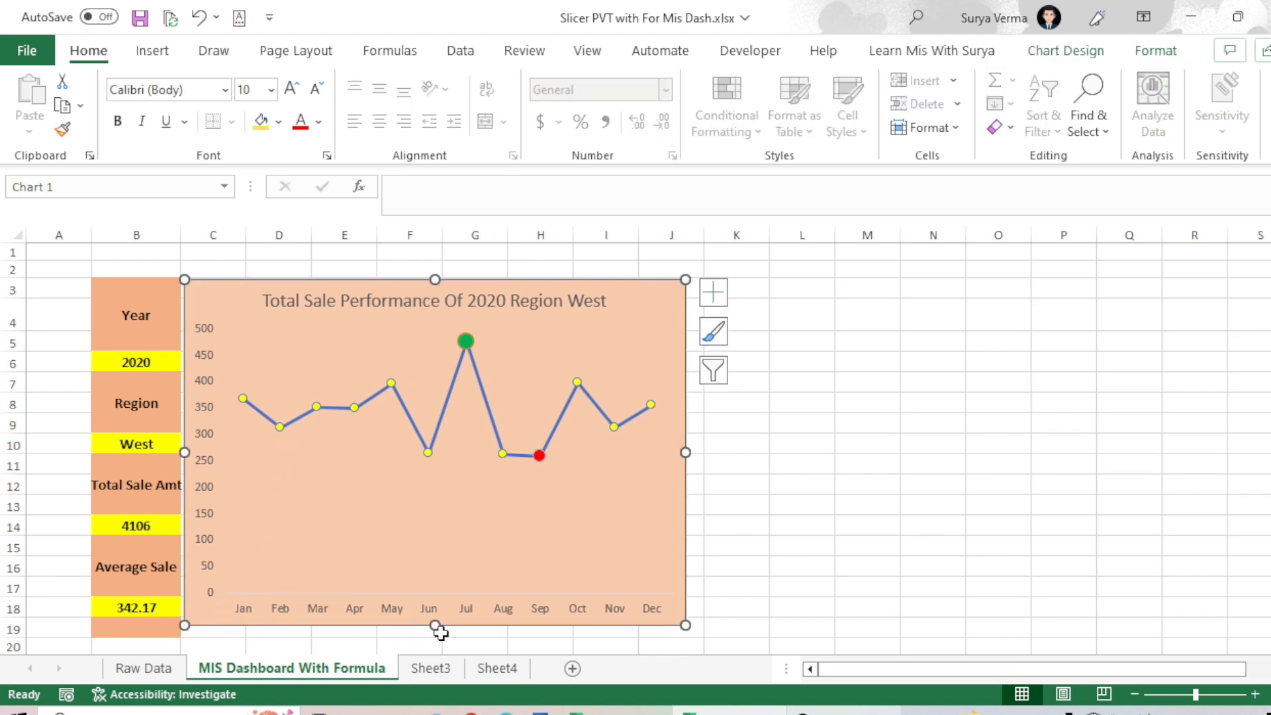
pyautogui.moveTo(435, 625); pyautogui.dragTo(435, 638)
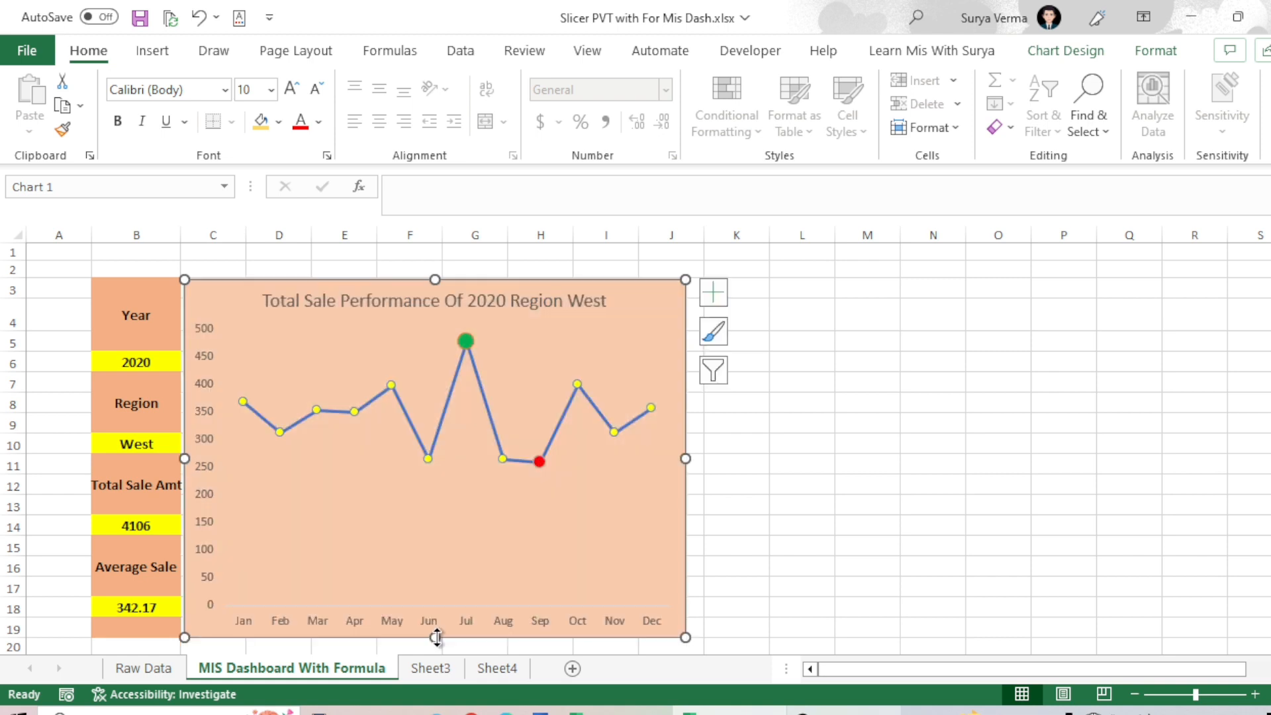
pyautogui.click(828, 524)
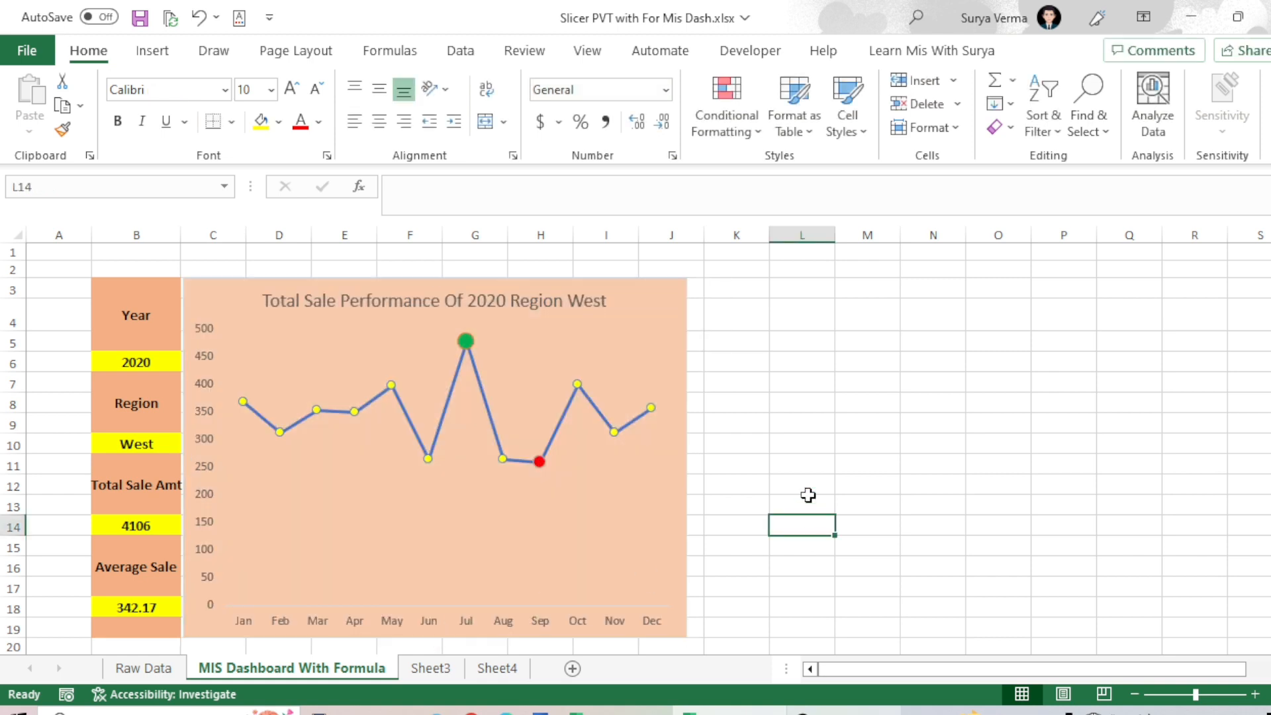
# Hide the worksheet gridlines on the MIS Dashboard With Formula sheet
pyautogui.click(845, 407)
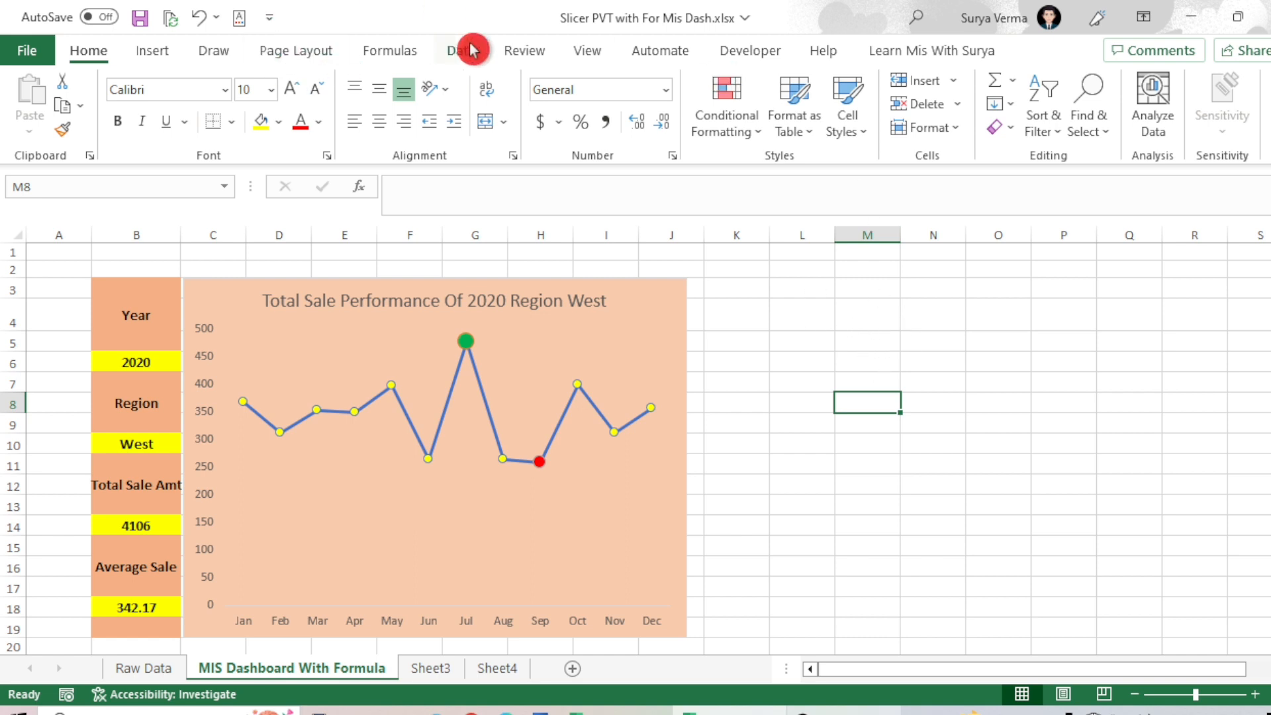
pyautogui.click(571, 53)
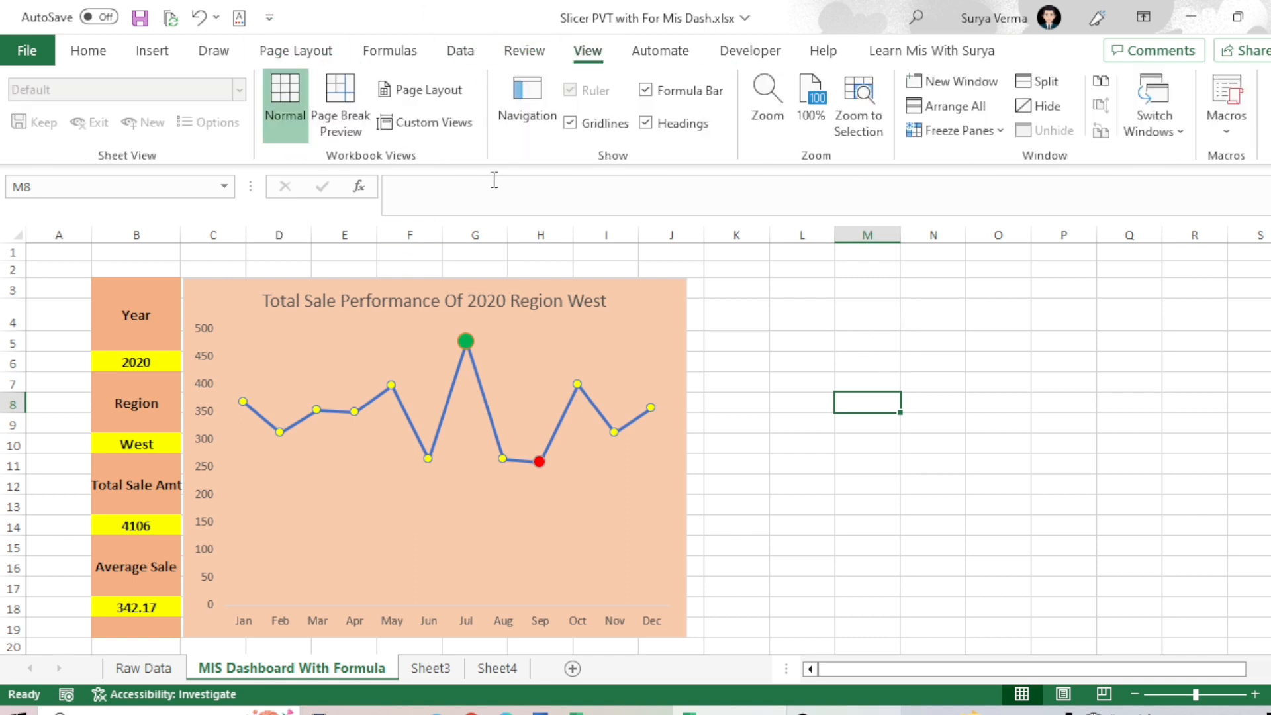
pyautogui.click(568, 120)
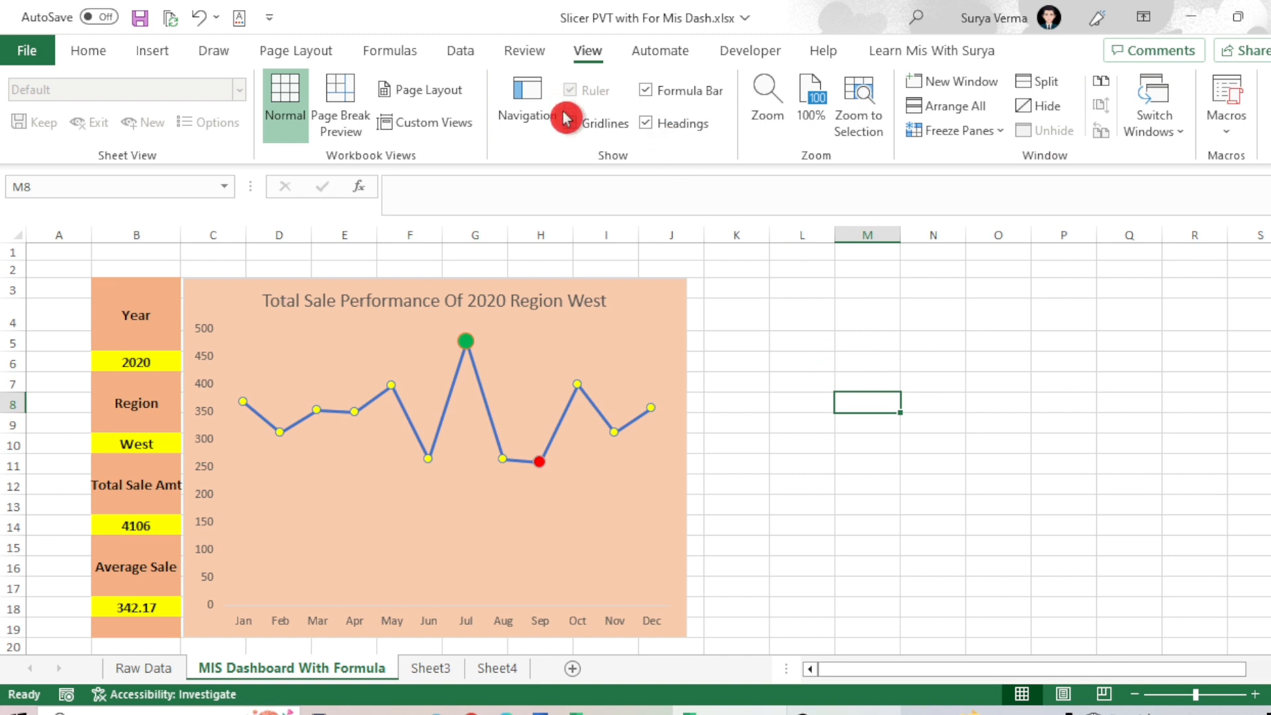
pyautogui.click(792, 325)
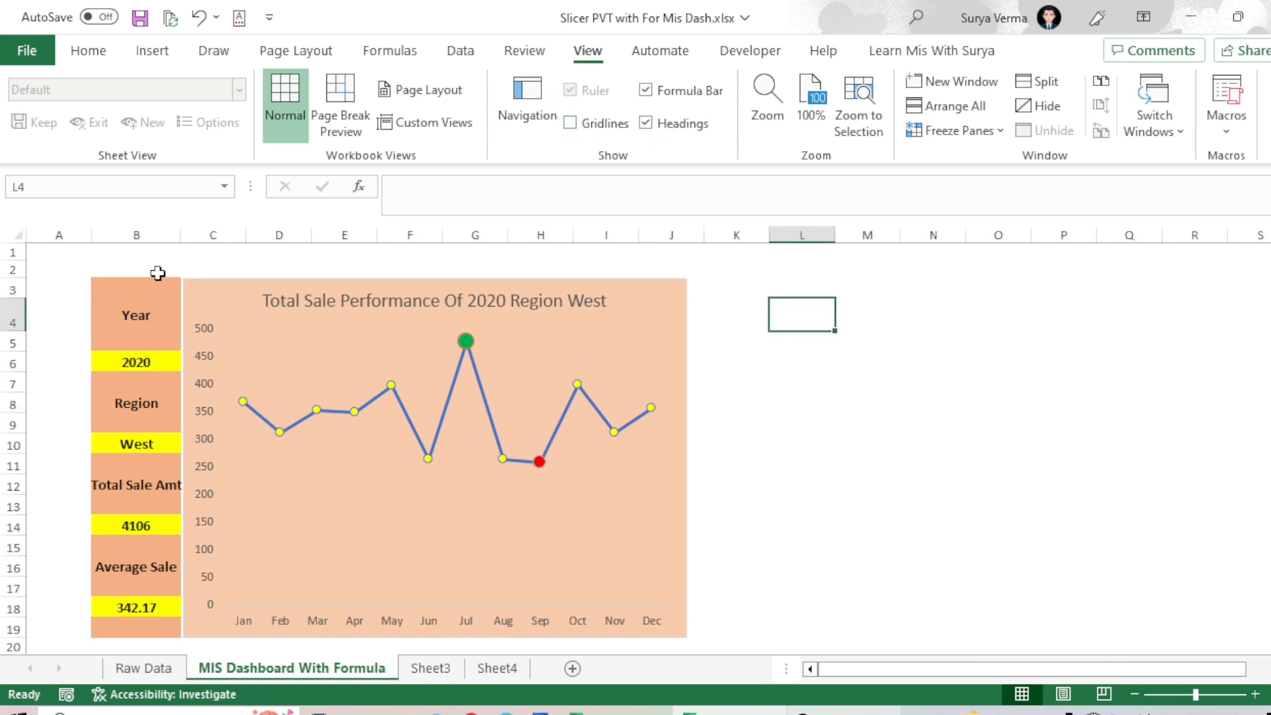
# Apply thick outside borders around B2:J20, enclosing the panel and chart, and collapse the ribbon
pyautogui.moveTo(102, 275); pyautogui.dragTo(686, 637)
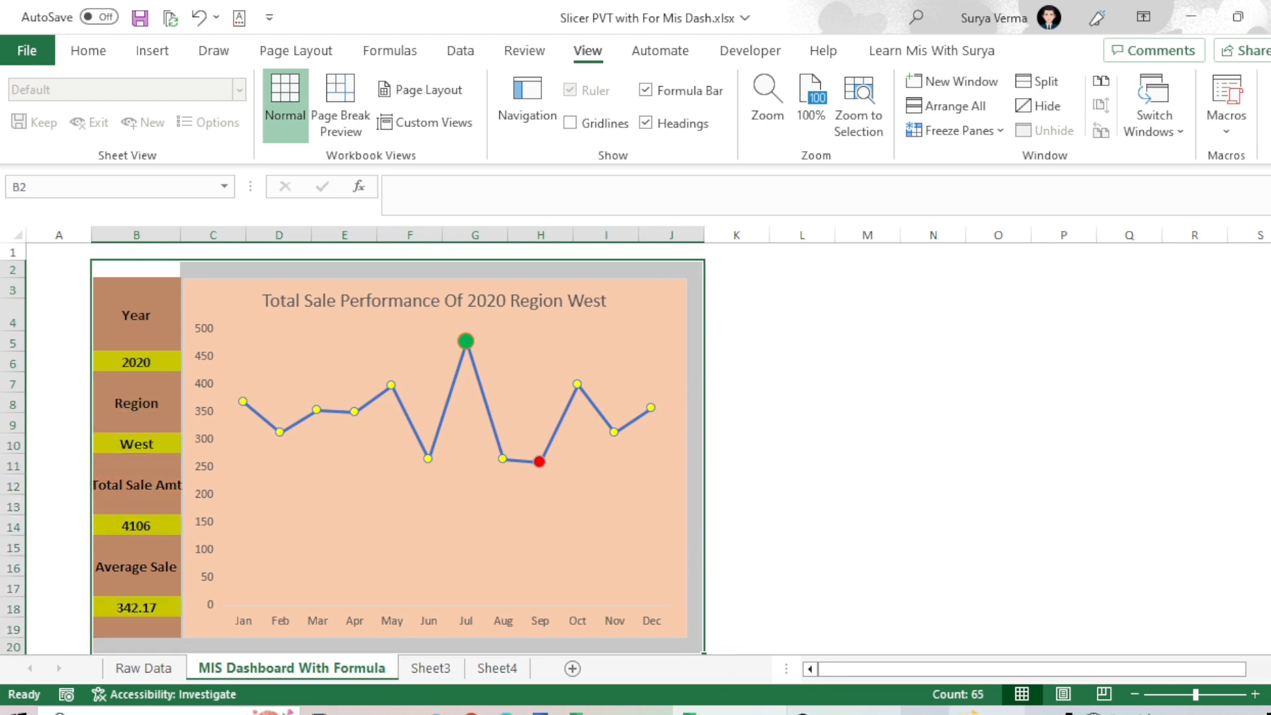
pyautogui.click(88, 51)
pyautogui.click(232, 121)
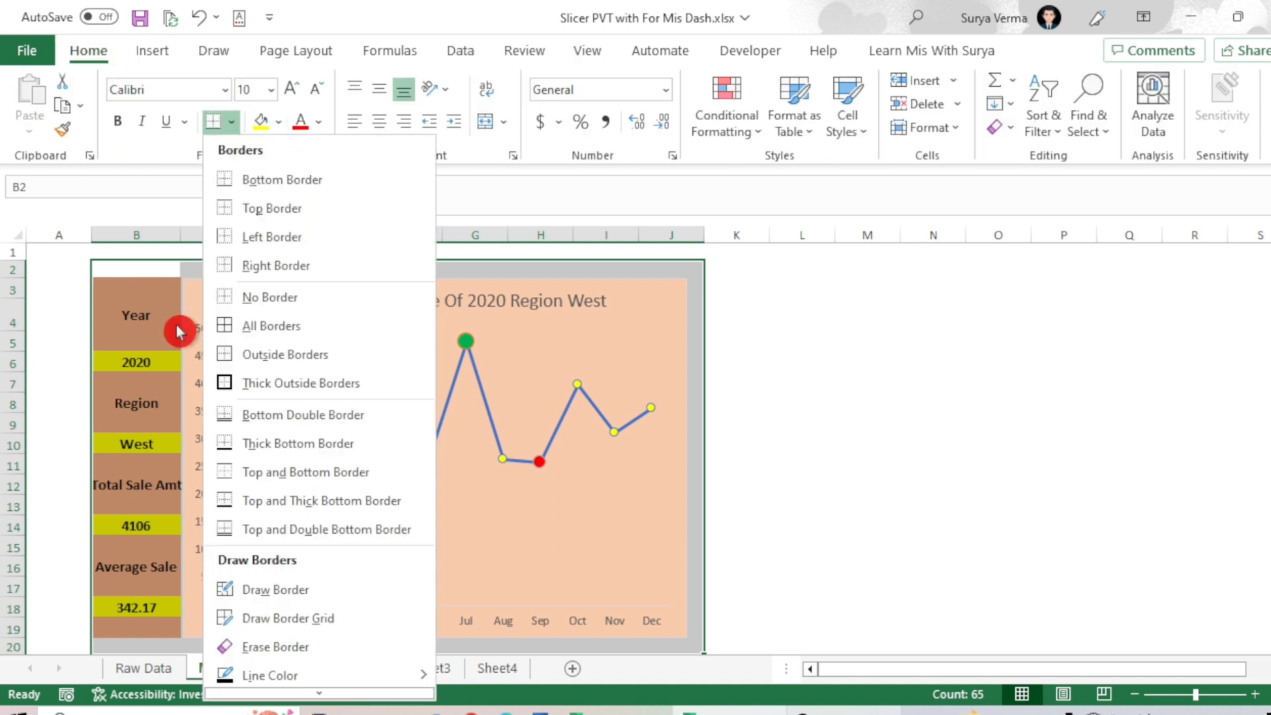
pyautogui.click(230, 382)
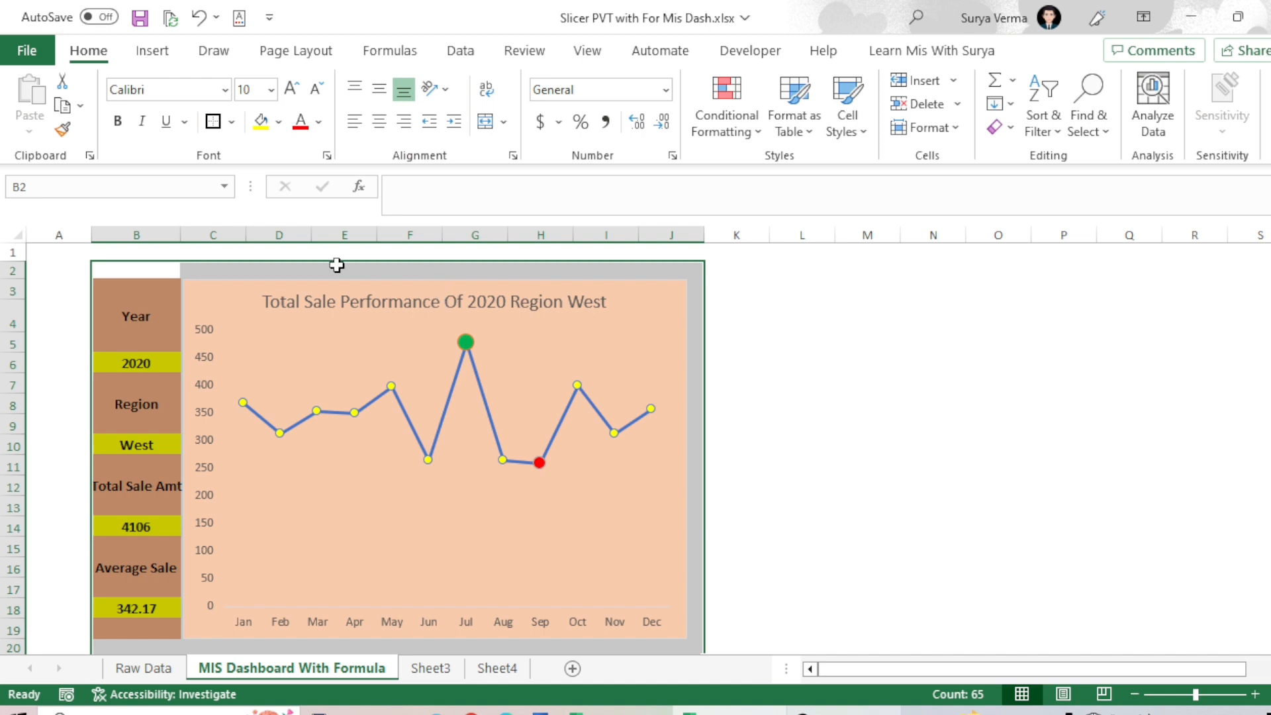
pyautogui.click(841, 379)
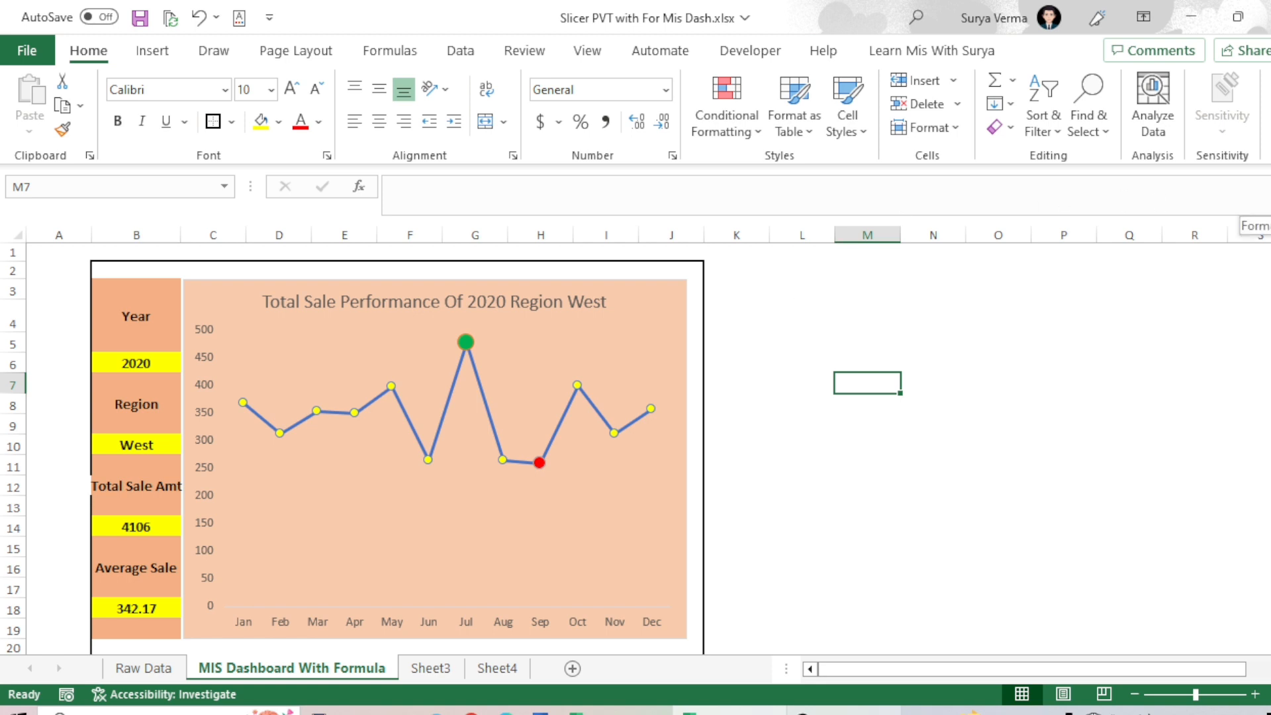
pyautogui.hotkey('ctrl', 'F1')
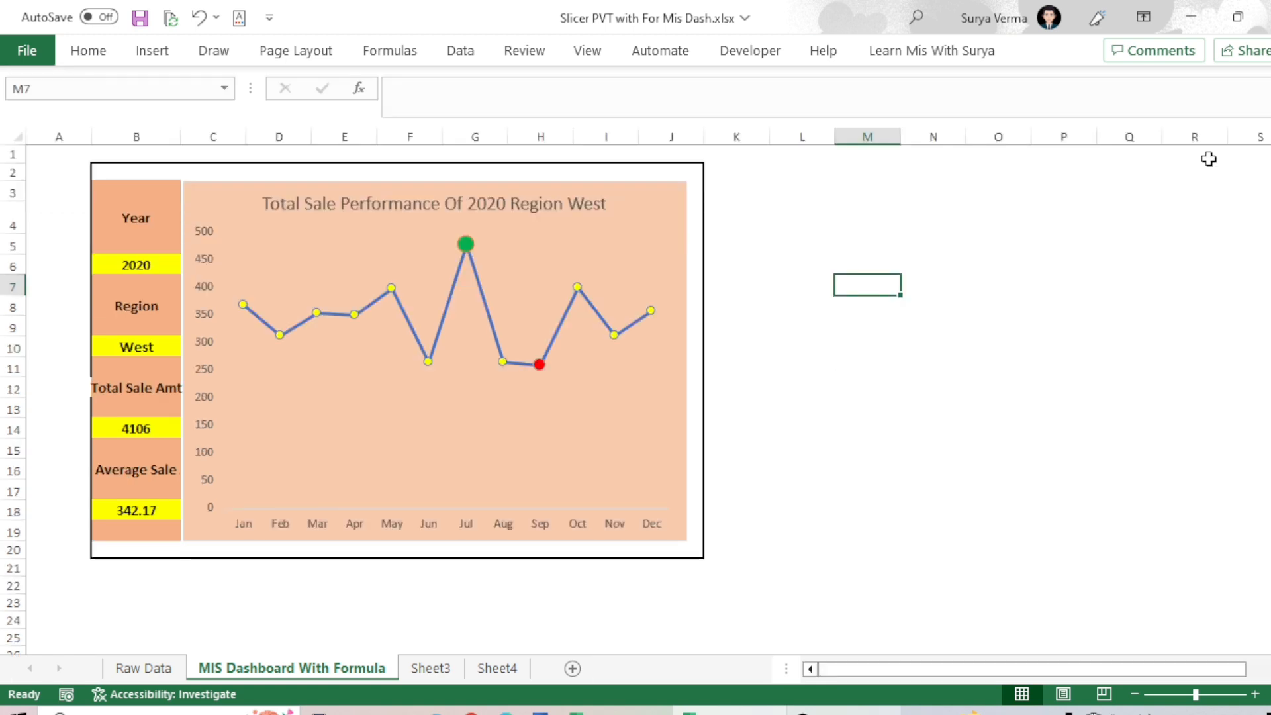
# Test the dashboard selectors by choosing year 2020 in B6 and region North in B10
pyautogui.click(142, 265)
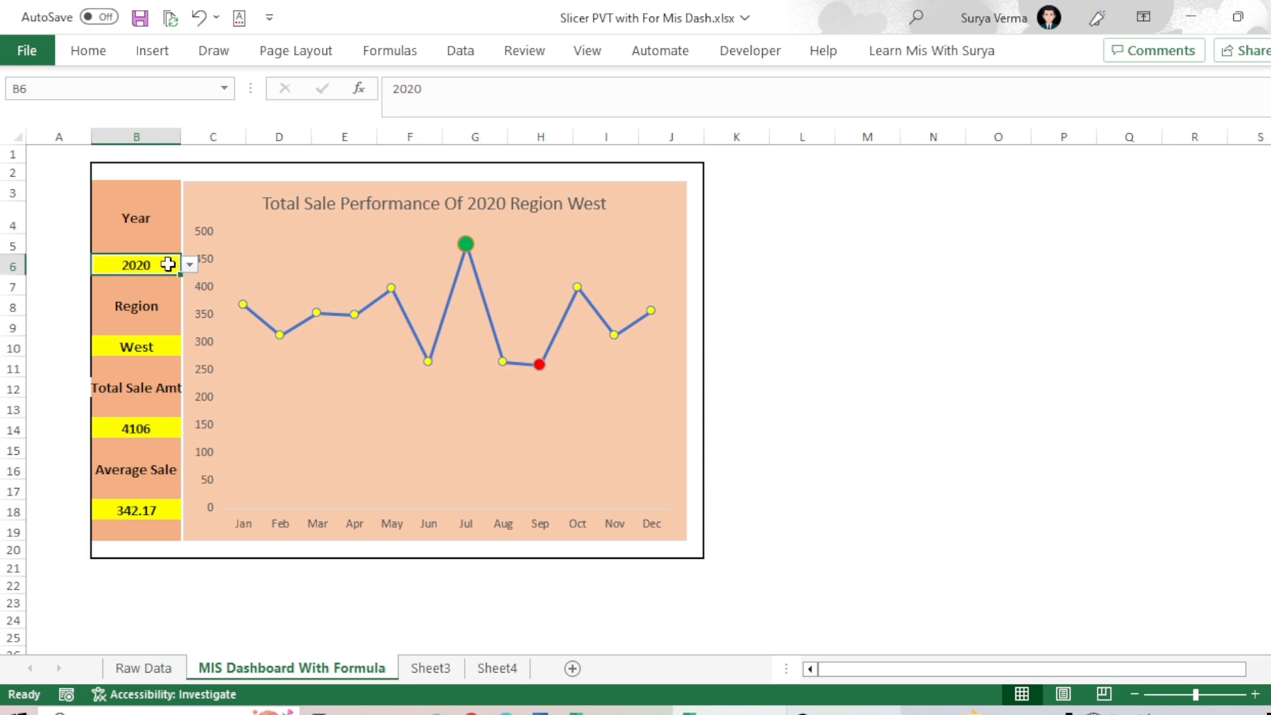
pyautogui.click(191, 265)
pyautogui.click(113, 302)
pyautogui.click(151, 346)
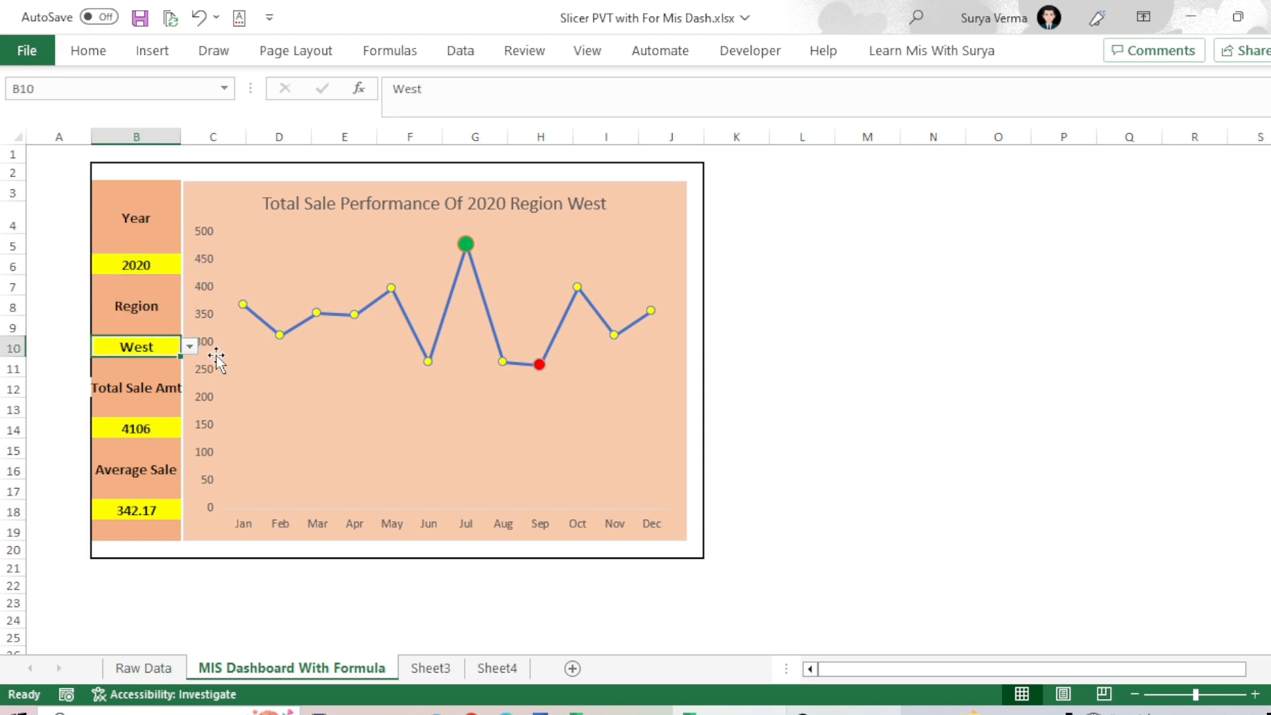
pyautogui.click(193, 353)
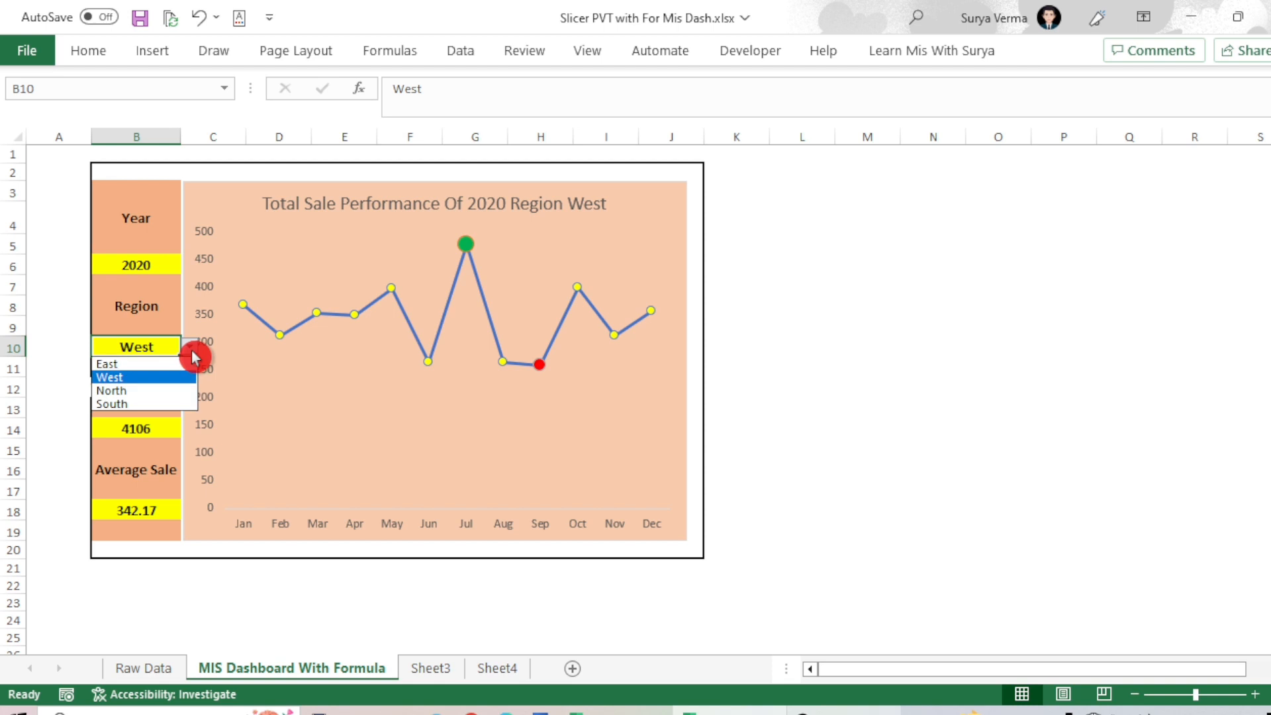
pyautogui.click(148, 393)
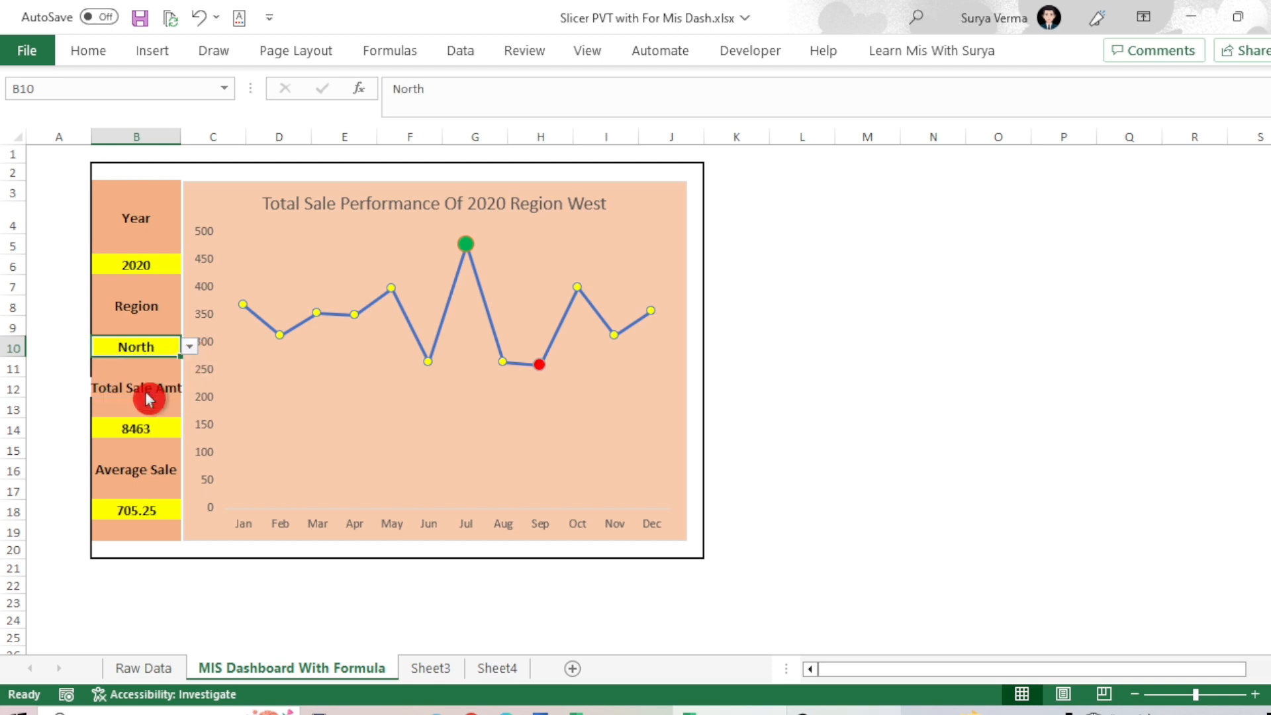
pyautogui.click(148, 432)
pyautogui.click(894, 532)
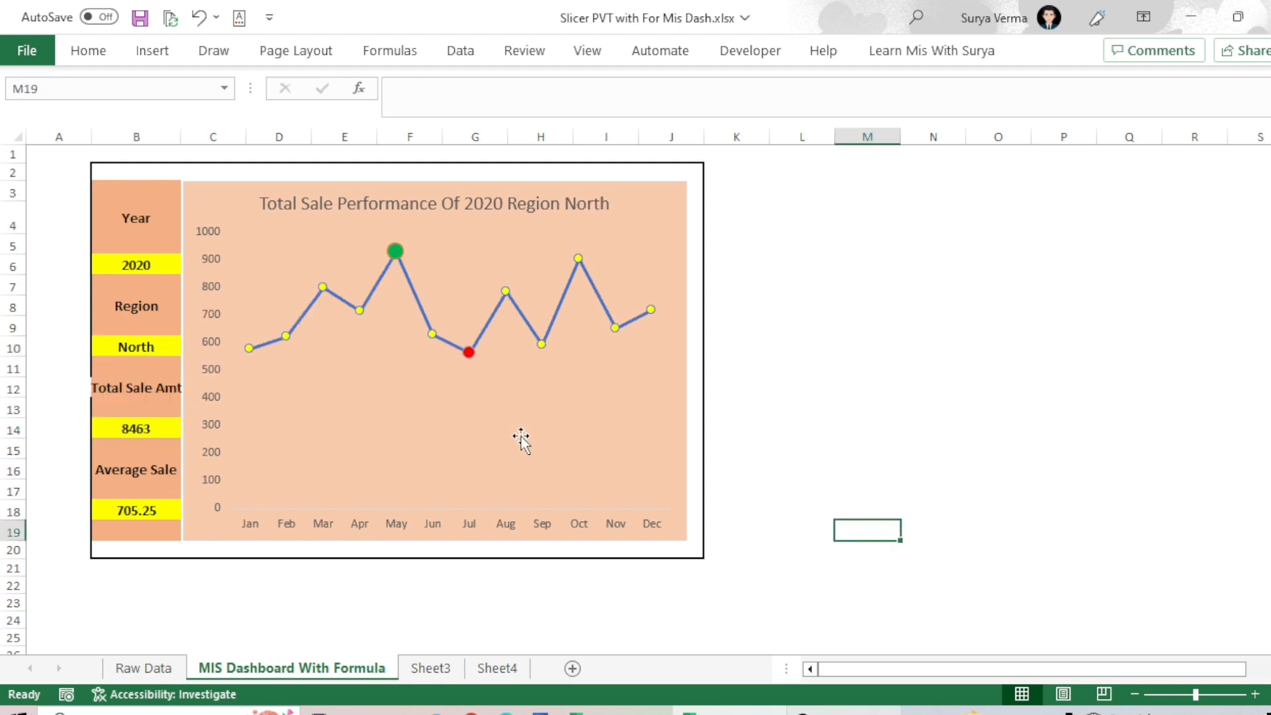
# Shift the plot area slightly to the right inside the chart
pyautogui.click(490, 417)
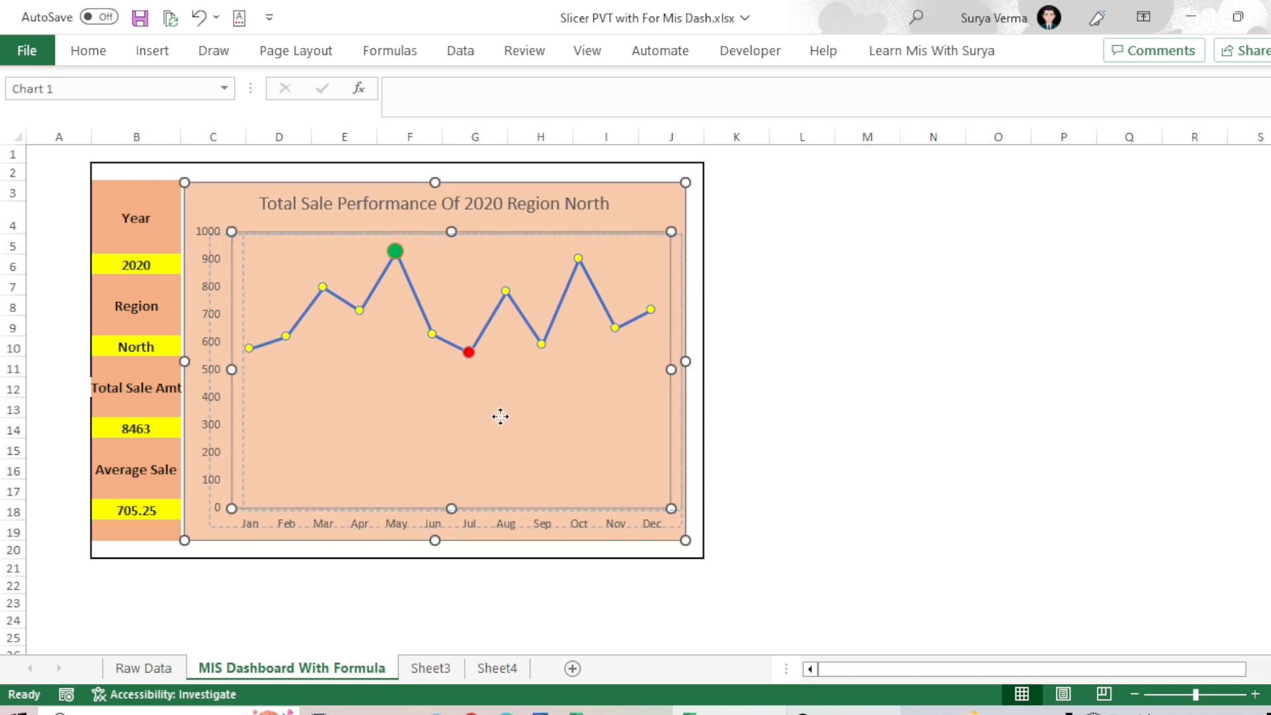
pyautogui.moveTo(500, 416); pyautogui.dragTo(502, 417)
pyautogui.click(866, 409)
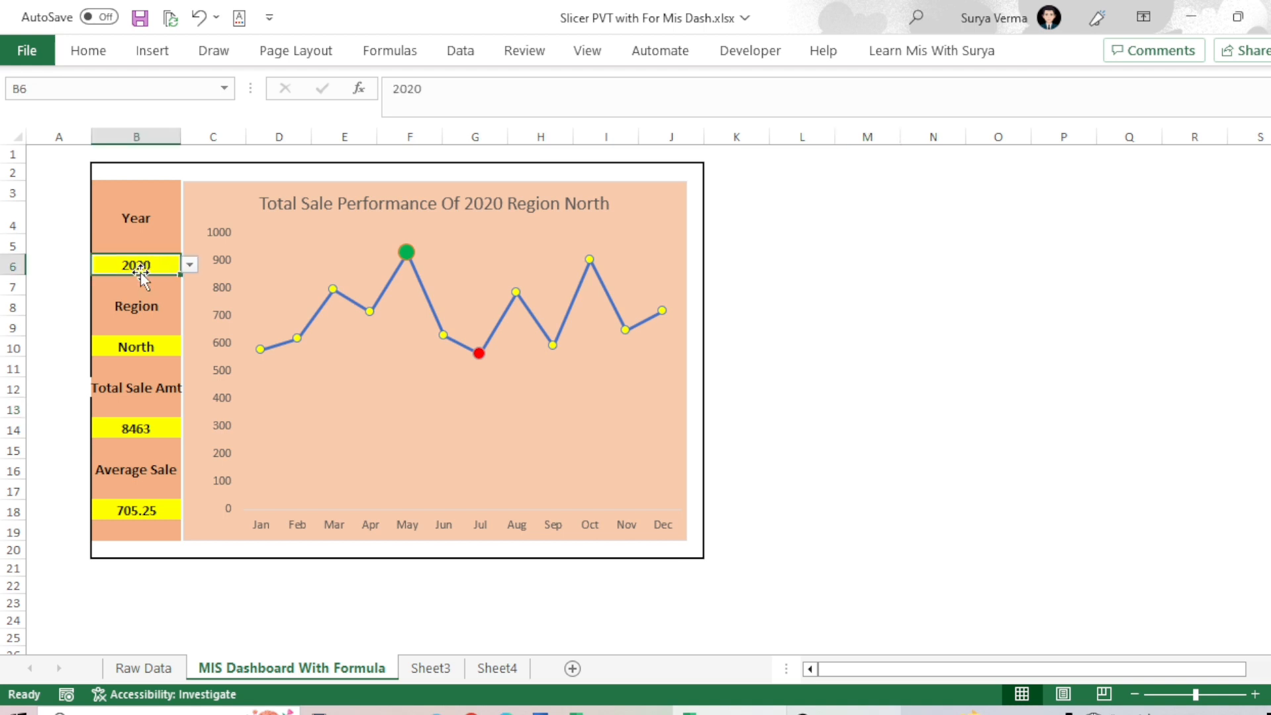
# Set the dashboard year in B6 to 2021
pyautogui.click(171, 267)
pyautogui.click(189, 265)
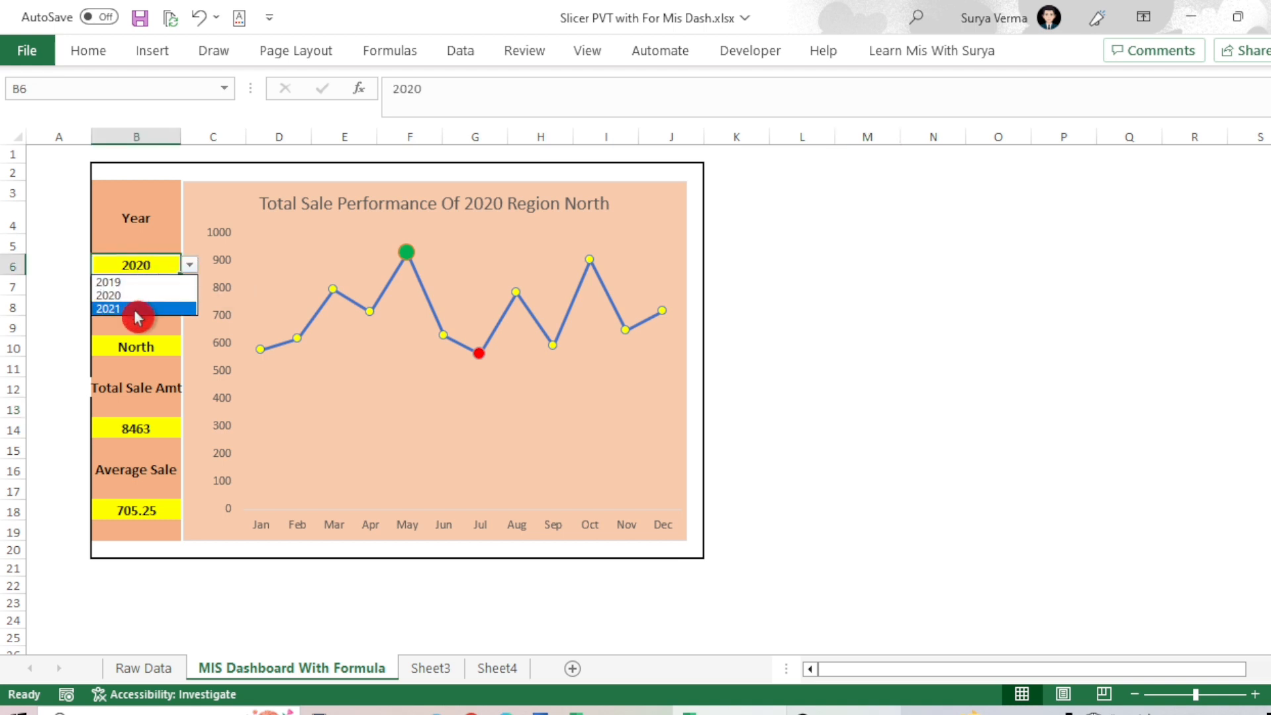
pyautogui.click(135, 309)
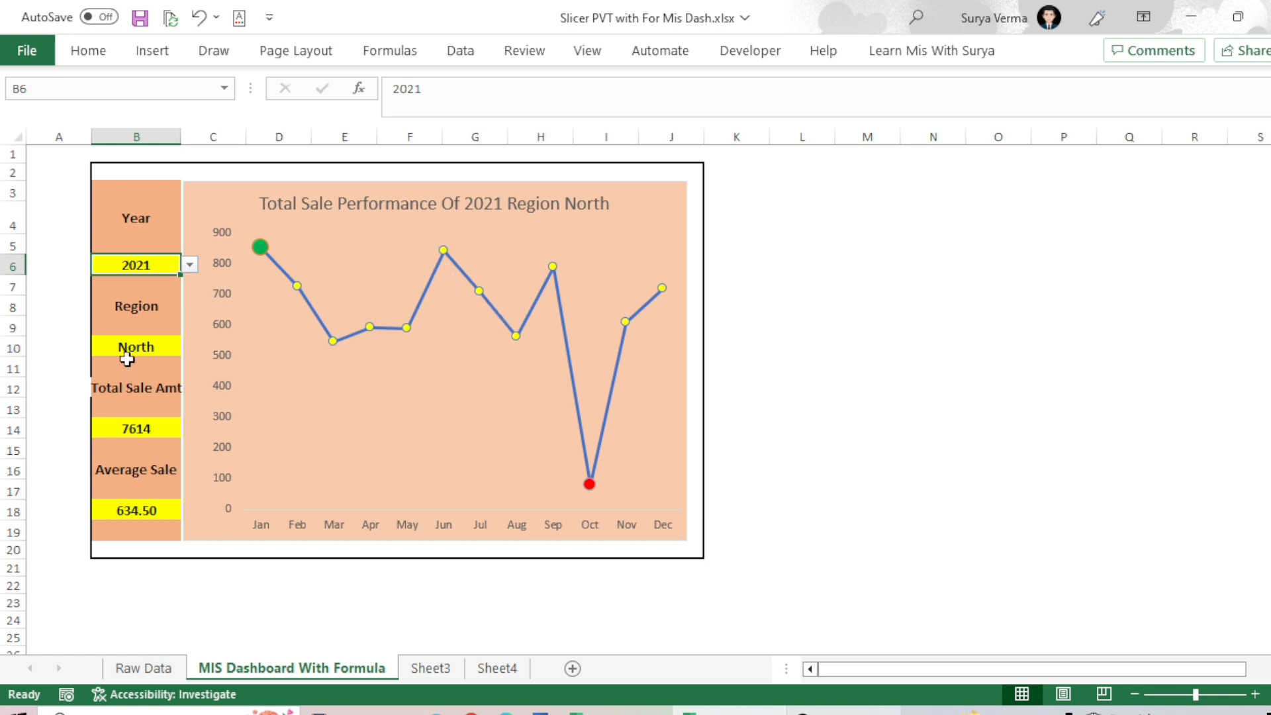
# Set the dashboard region in B10 to South and deselect the cell
pyautogui.moveTo(437, 286)
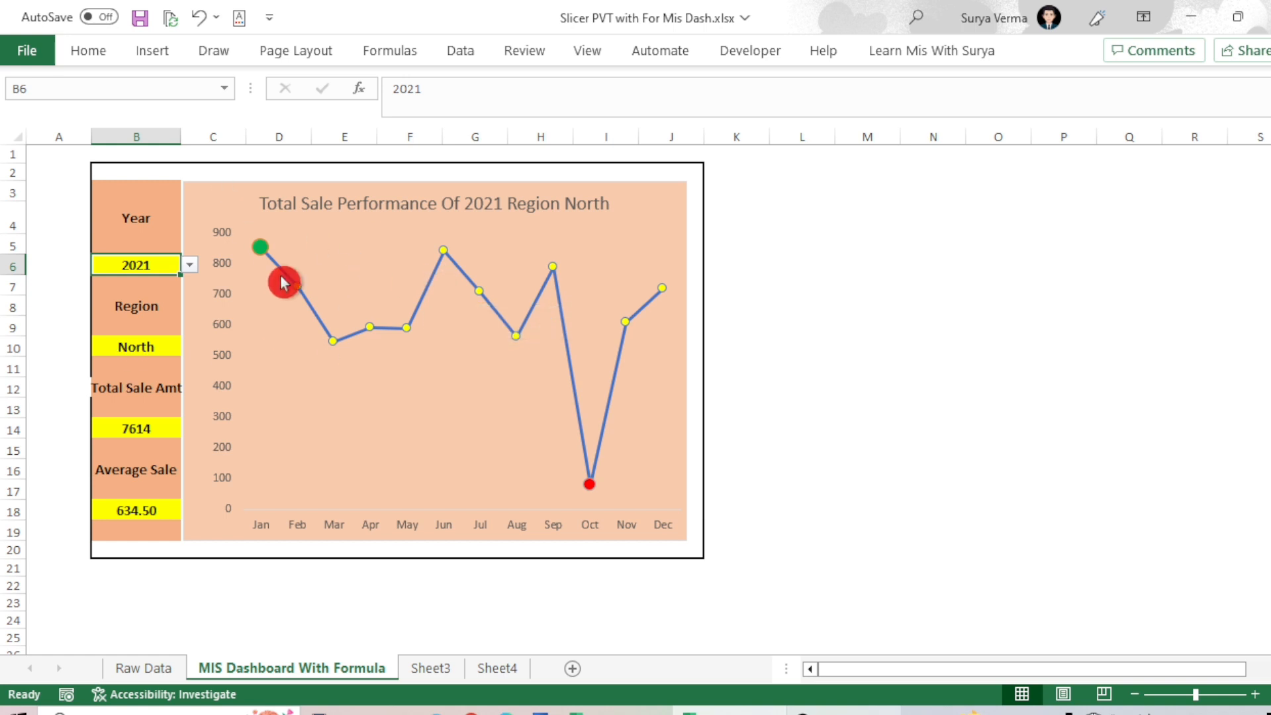
pyautogui.click(147, 347)
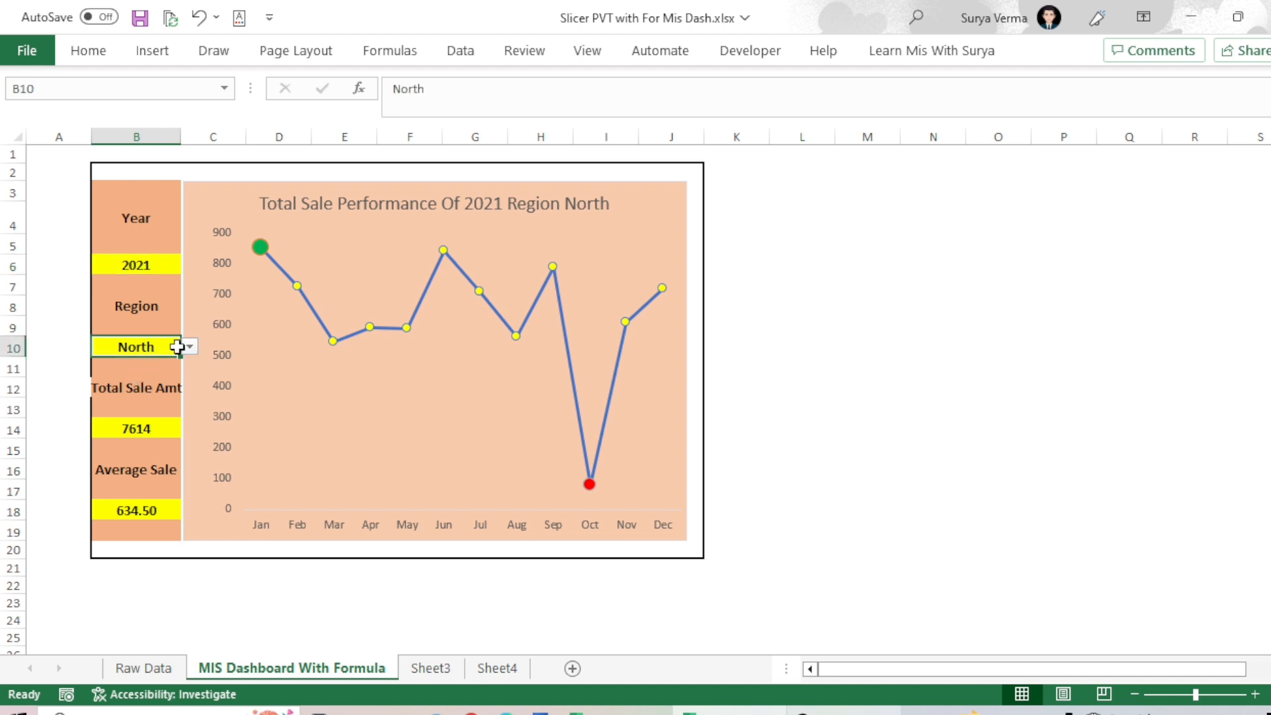
pyautogui.click(190, 349)
pyautogui.click(139, 405)
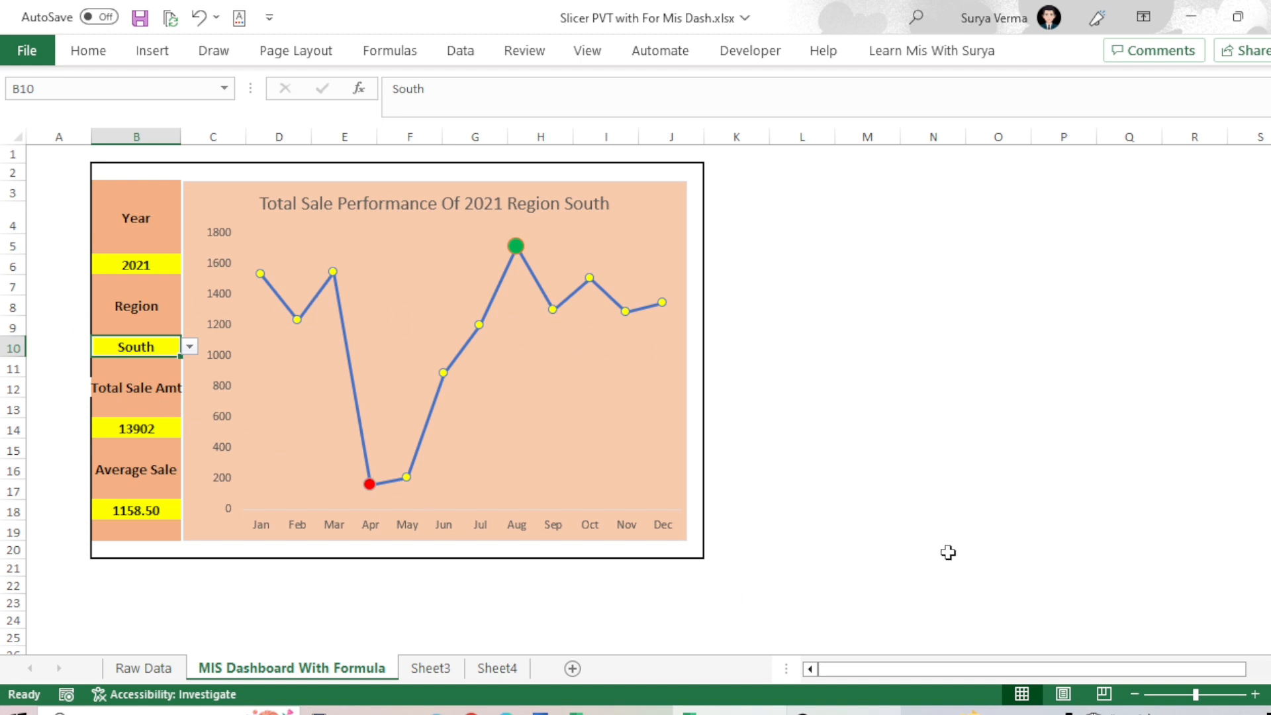
pyautogui.click(1006, 369)
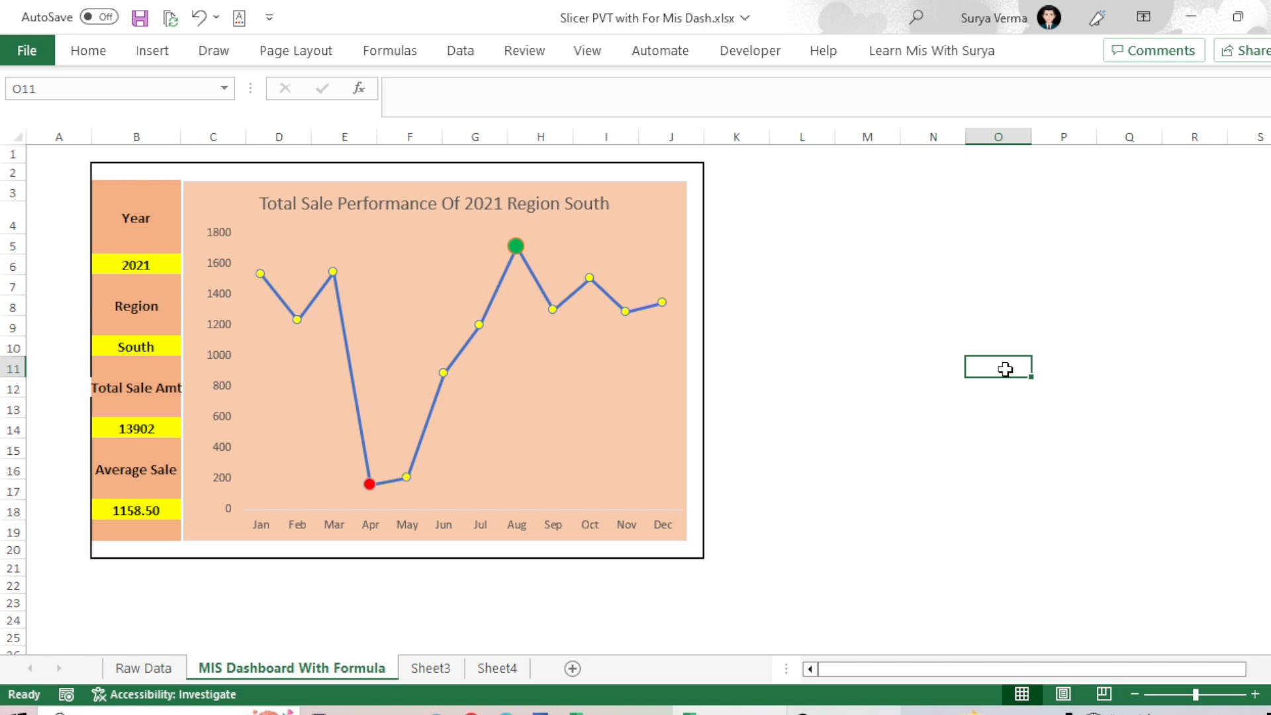
# Compare with the SLICER Chart PVT MIS Report Format workbook, and widen the dashboard chart rightward to about the end of column M
pyautogui.click(616, 711)
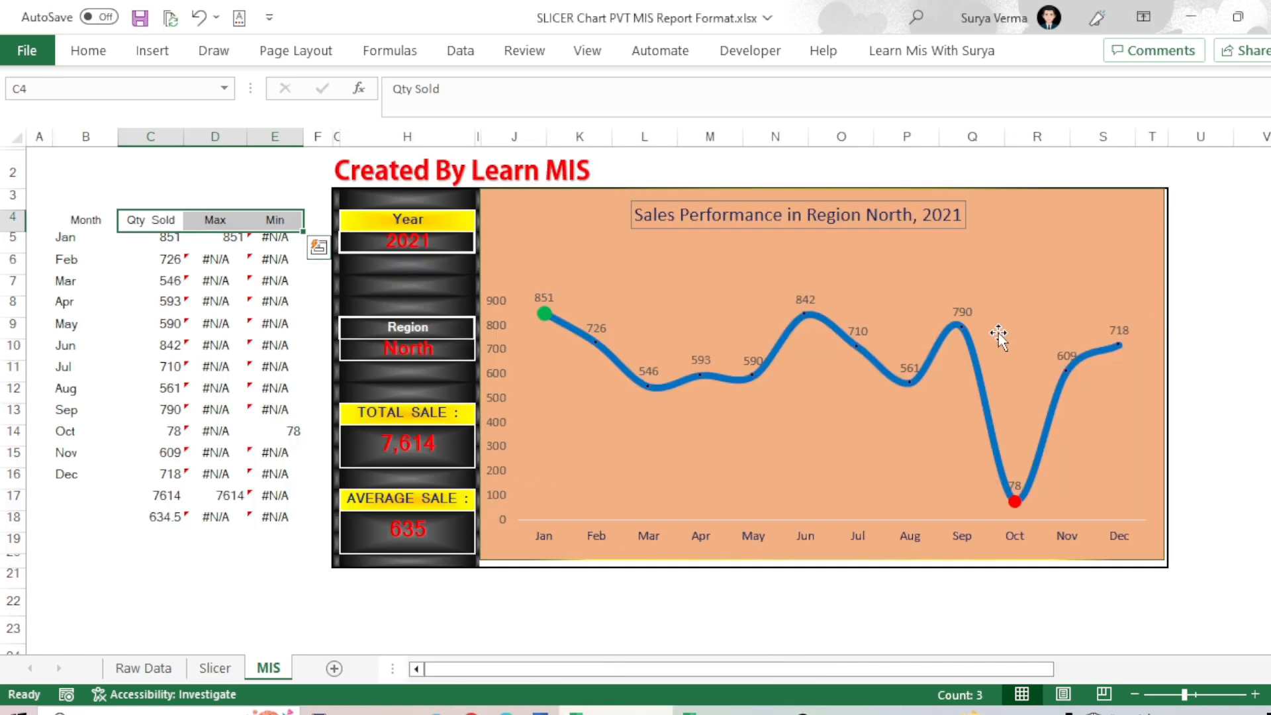
pyautogui.hotkey('alt', 'Tab')
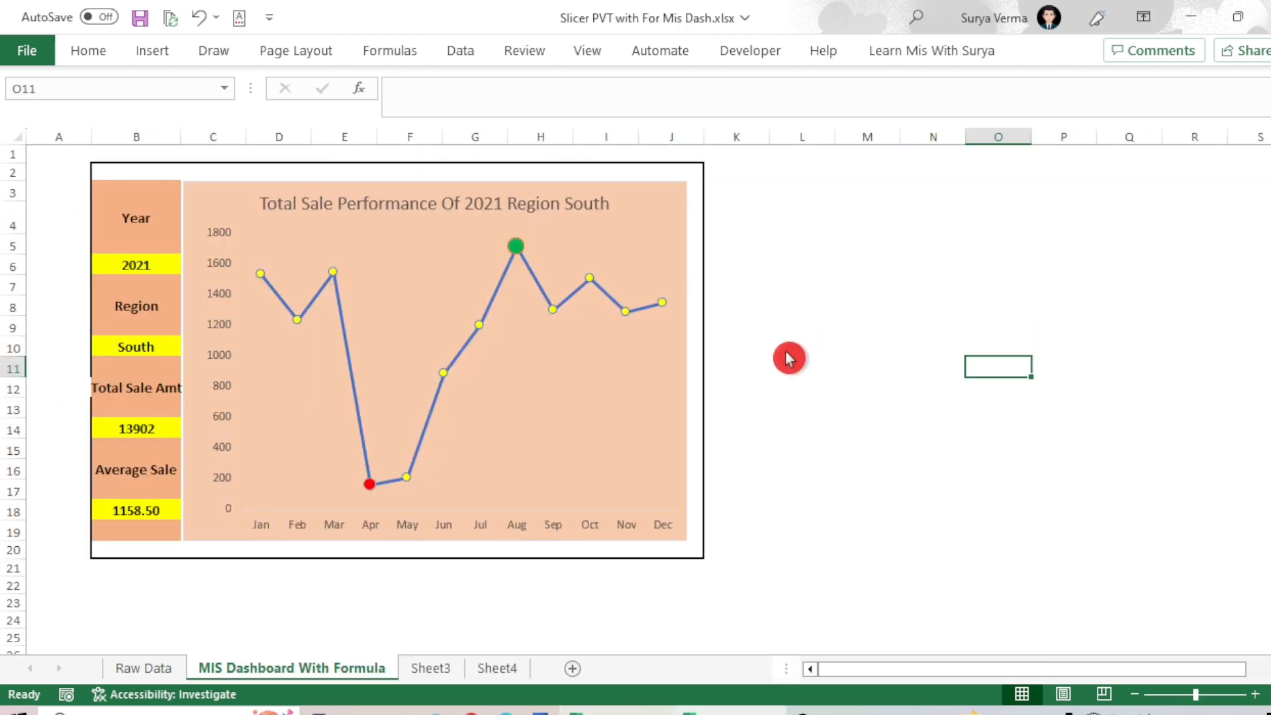
pyautogui.click(675, 350)
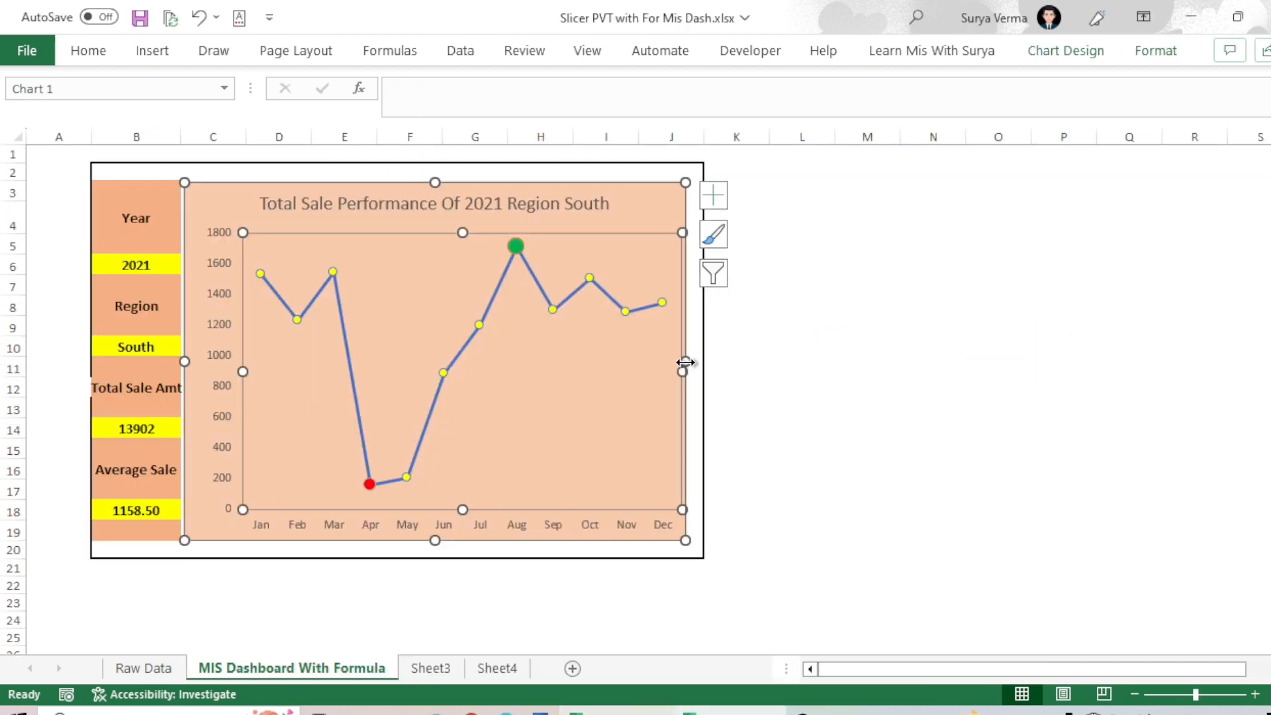
pyautogui.moveTo(686, 363); pyautogui.dragTo(926, 361)
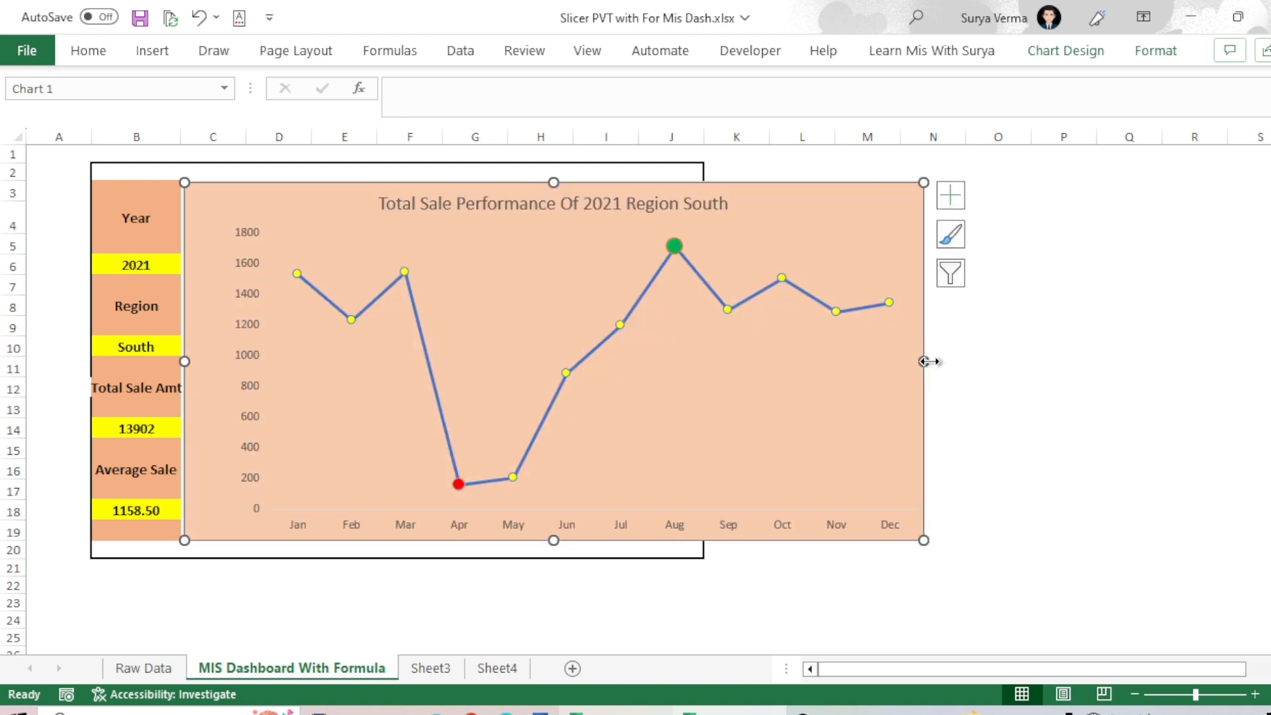
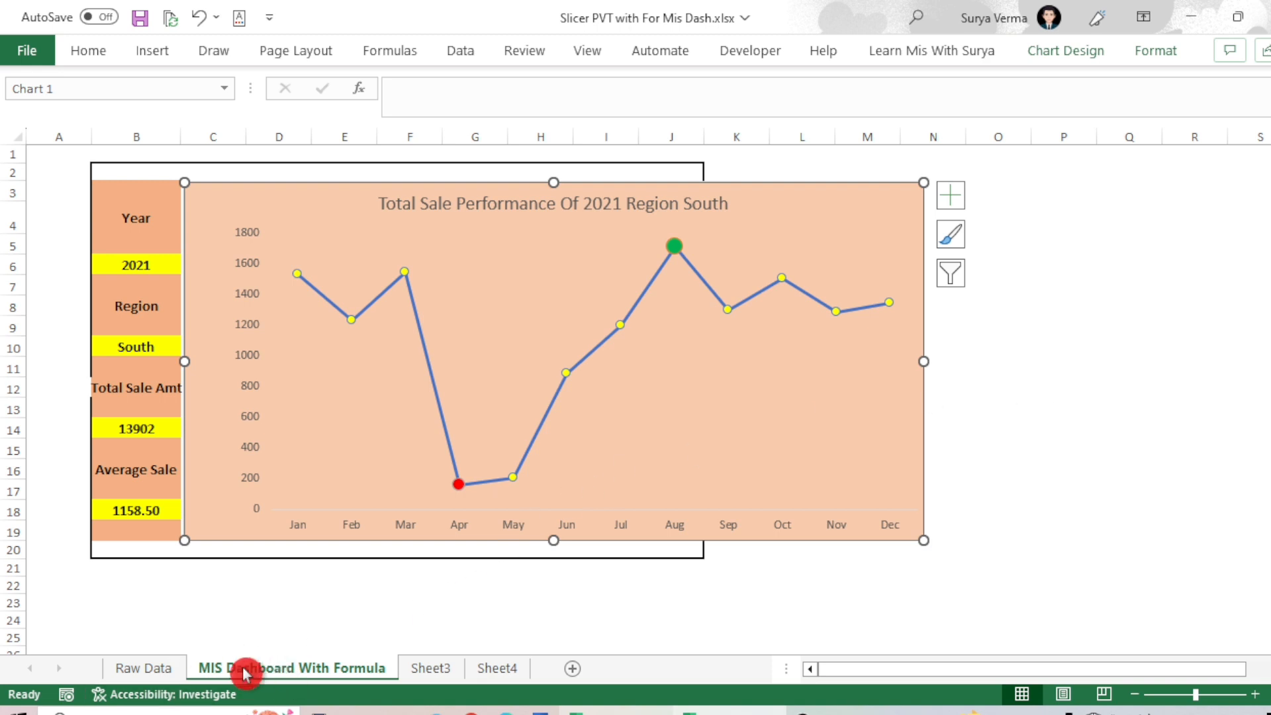
# Create a PivotTable on a new worksheet from the entire data range on the Raw Data sheet
pyautogui.click(149, 669)
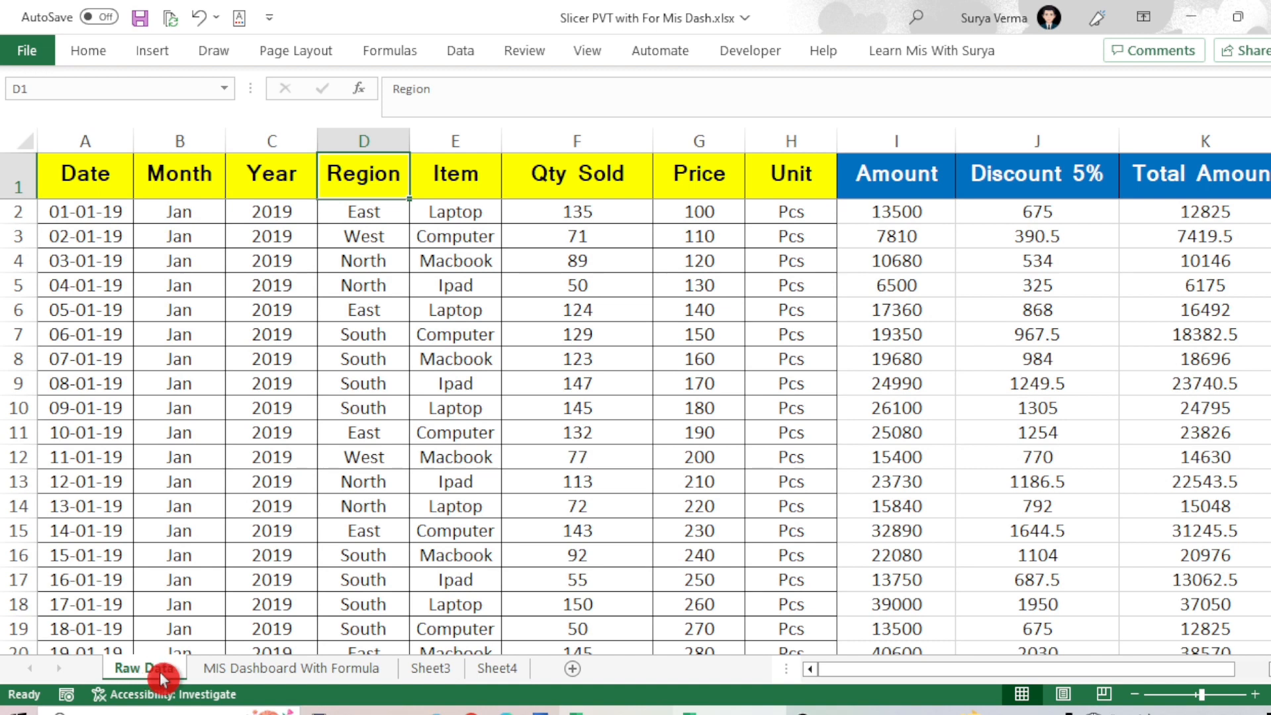
pyautogui.click(74, 179)
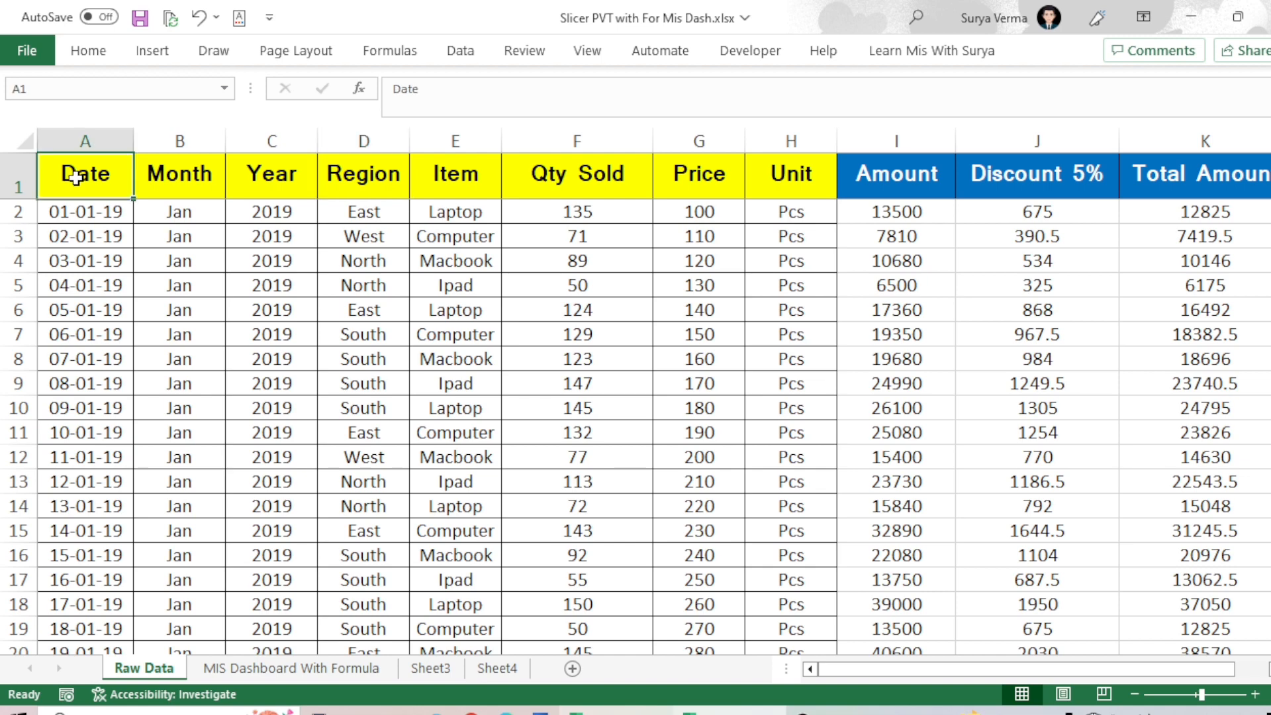
pyautogui.hotkey('ctrl', 'shift', 'Right')
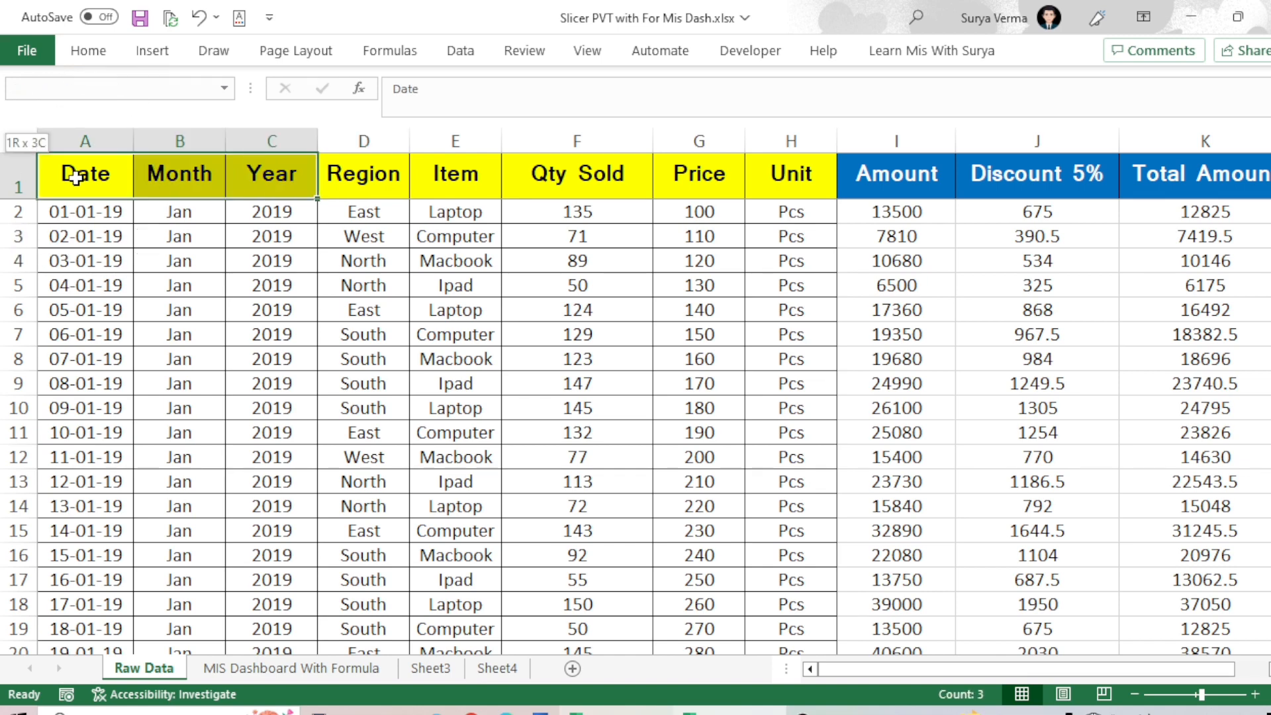
pyautogui.hotkey('ctrl', 'shift', 'Down')
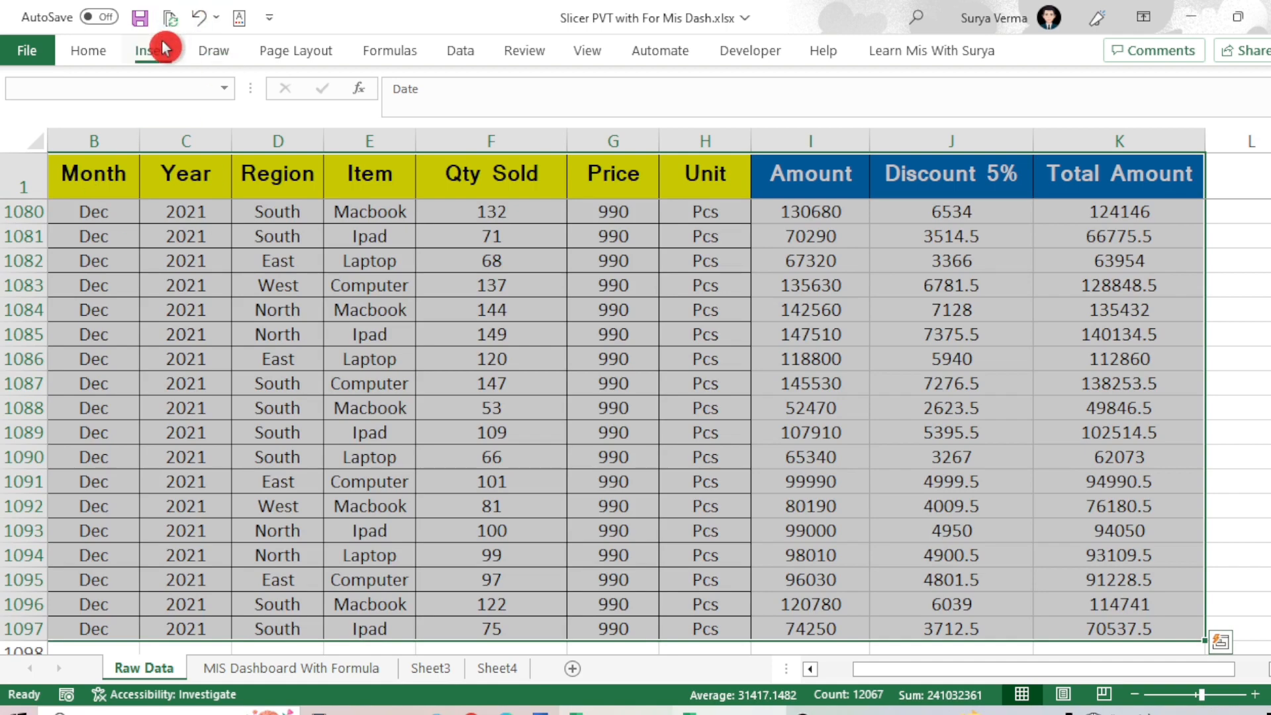
pyautogui.click(153, 51)
pyautogui.click(33, 114)
pyautogui.click(45, 156)
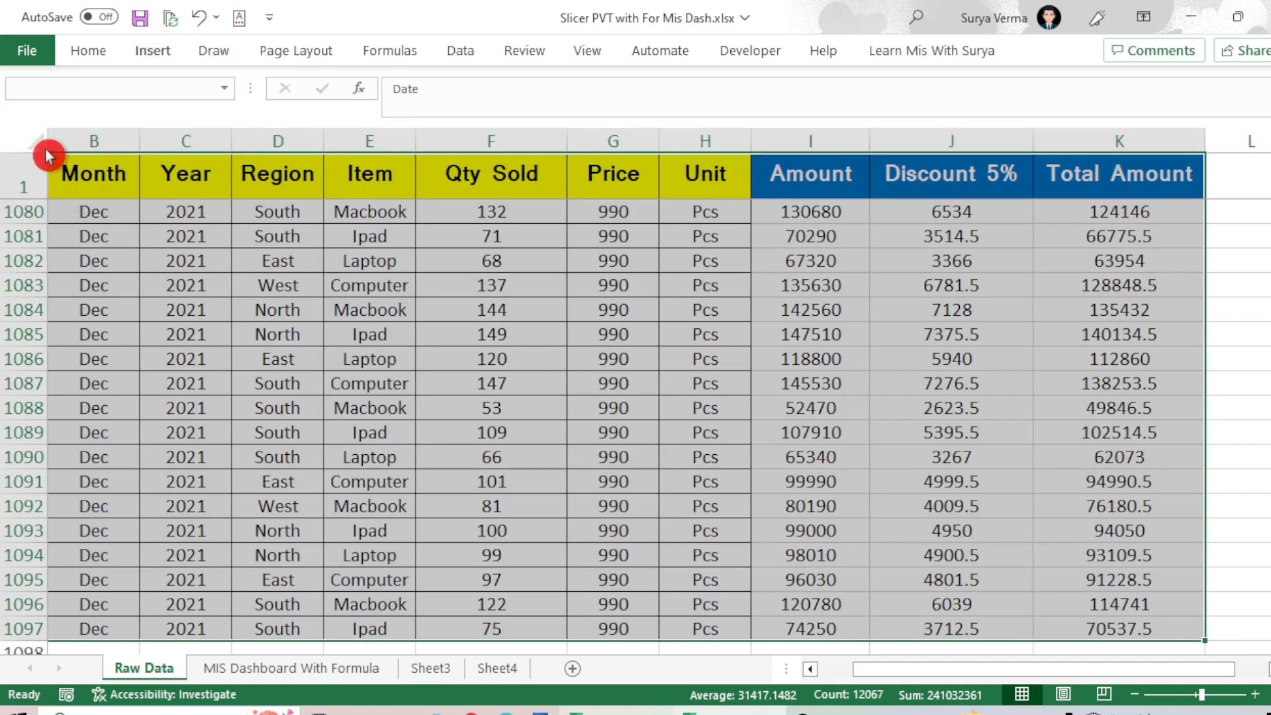
pyautogui.click(583, 431)
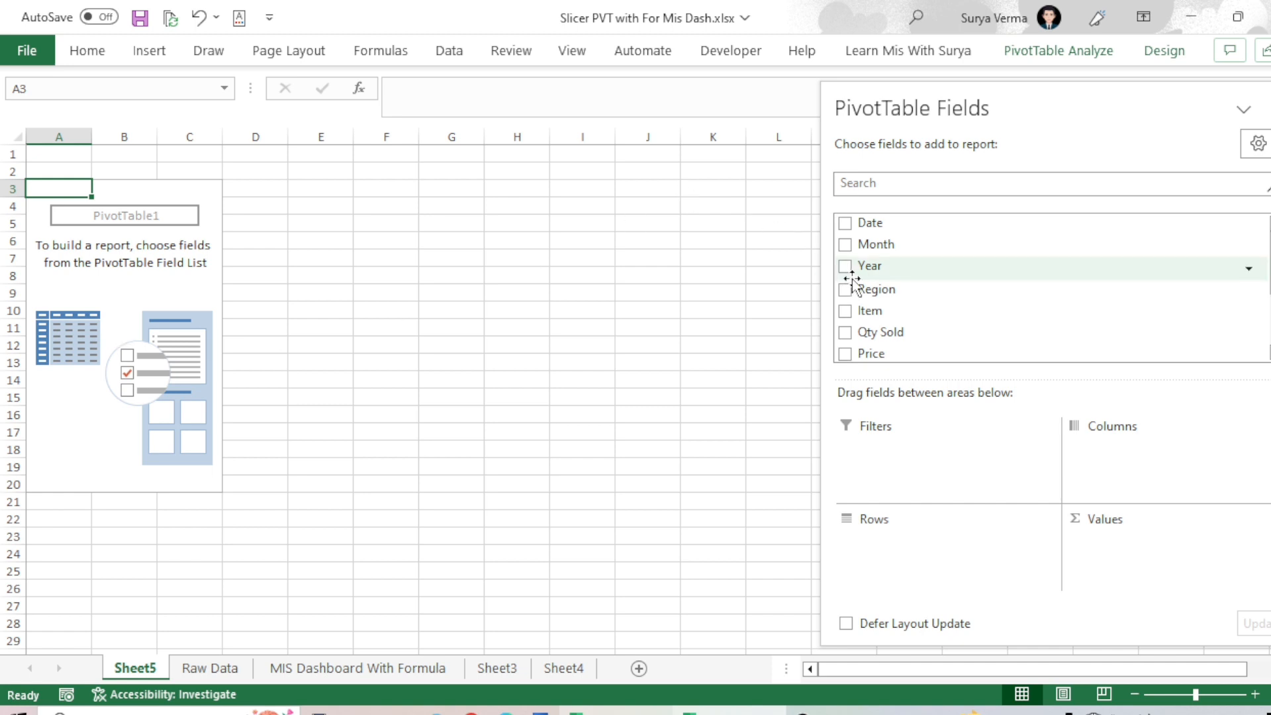
# Build the PivotTable with Month as rows and the sum of Qty Sold as values, and close the field list
pyautogui.moveTo(885, 244); pyautogui.dragTo(926, 555)
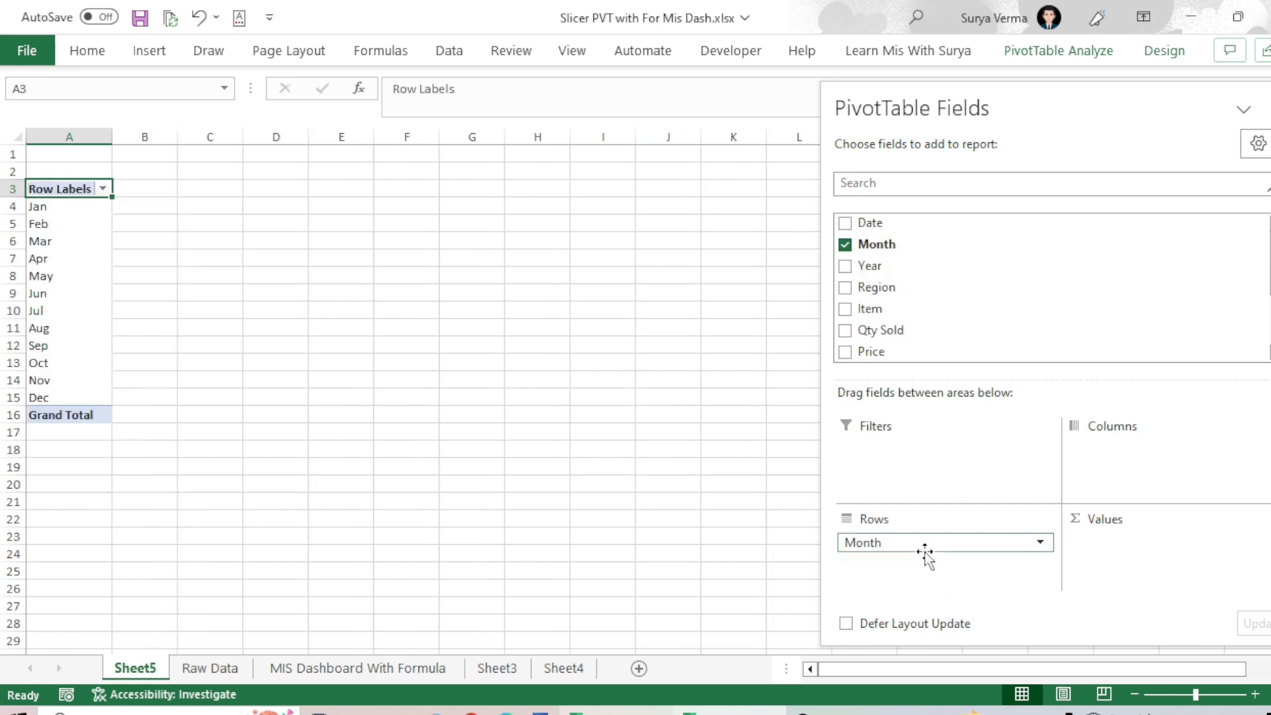
pyautogui.moveTo(888, 333); pyautogui.dragTo(1143, 574)
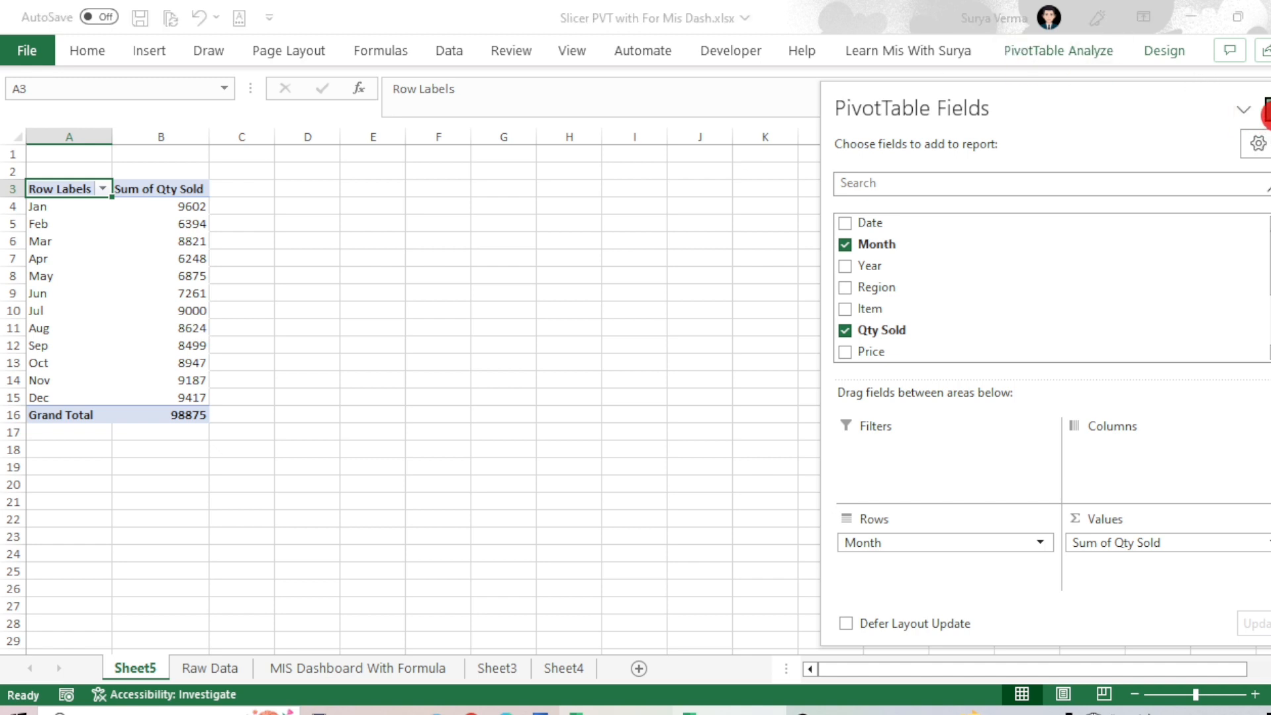
pyautogui.click(1265, 110)
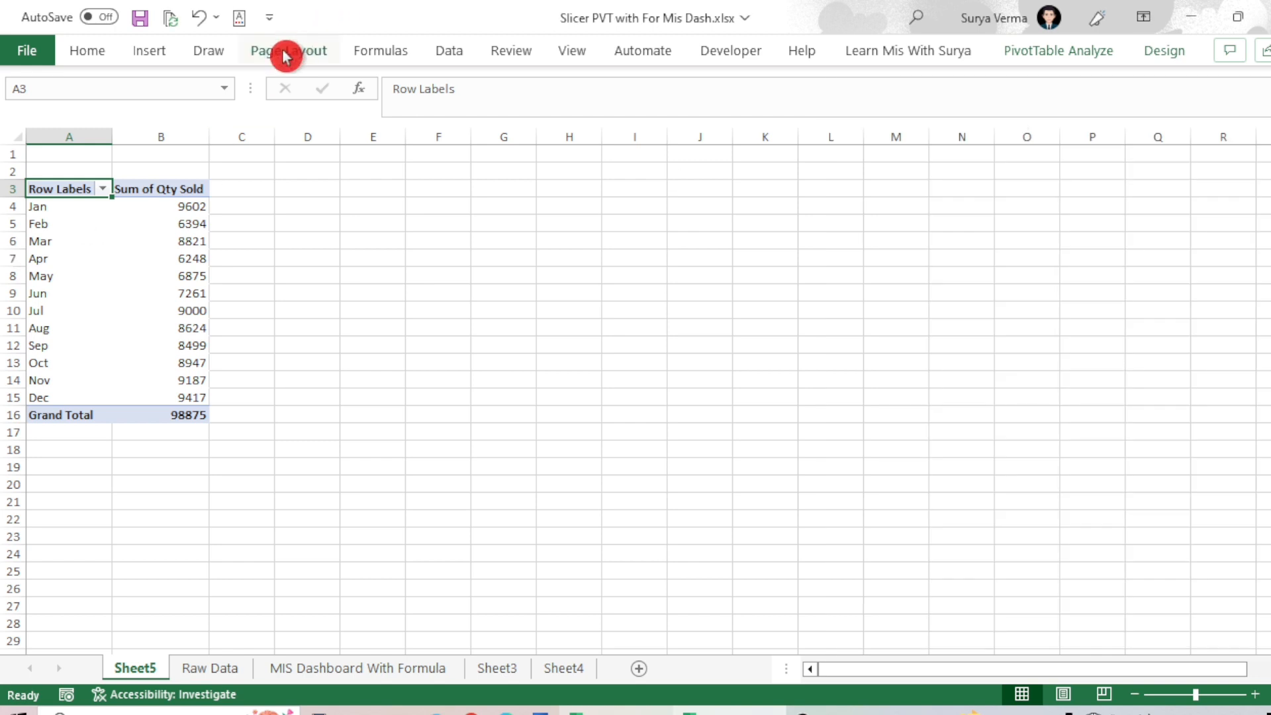
# Insert a Line with Markers PivotChart based on the monthly Qty Sold PivotTable
pyautogui.click(135, 53)
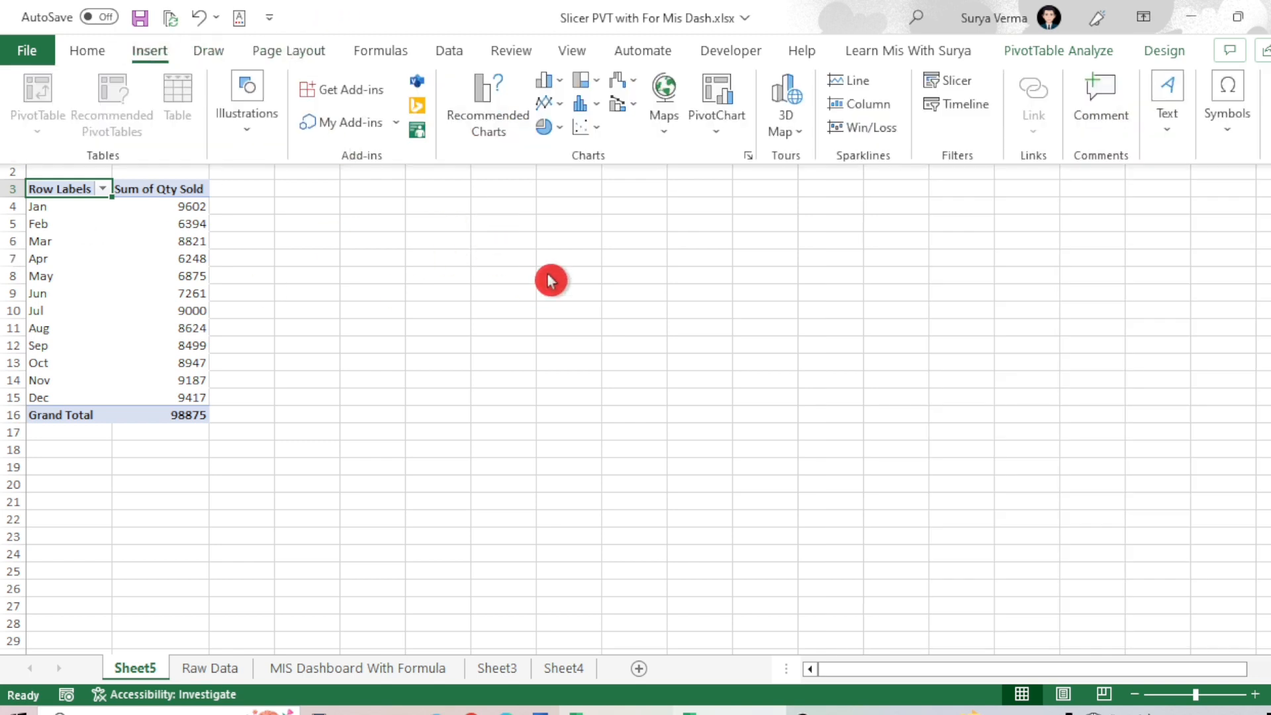
pyautogui.click(728, 130)
pyautogui.click(728, 161)
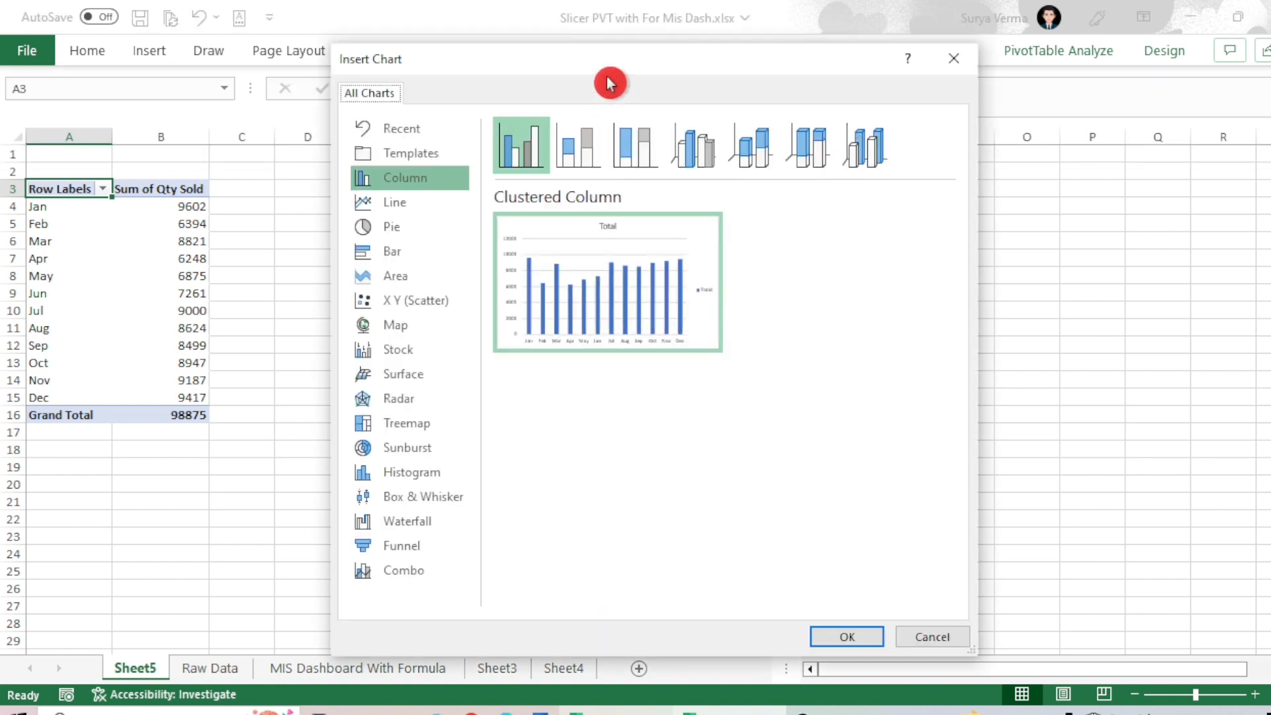
pyautogui.click(401, 209)
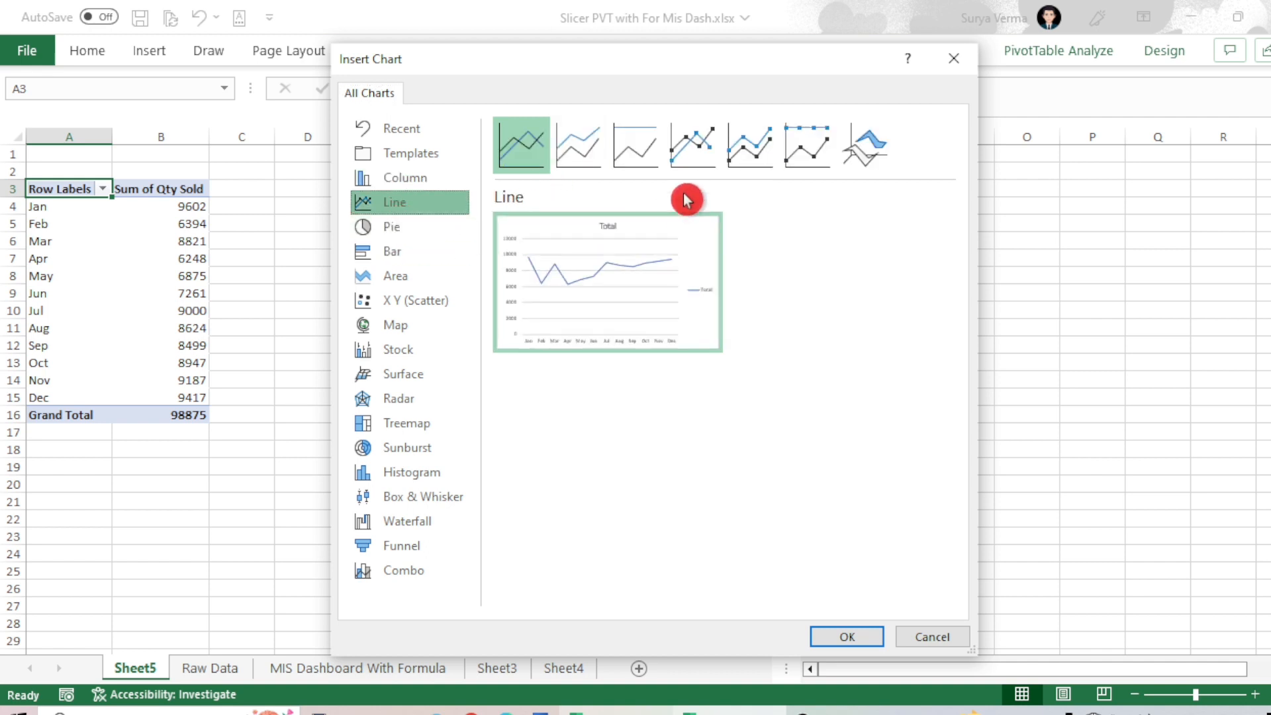
pyautogui.click(697, 154)
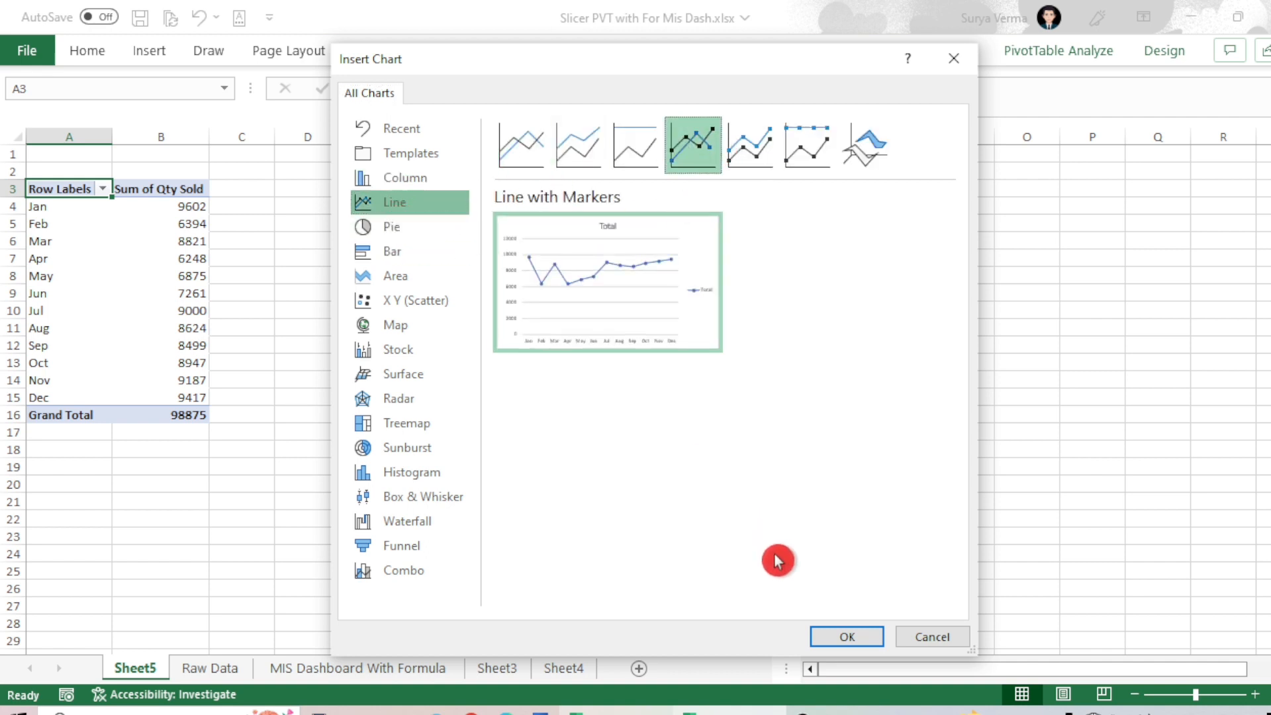
pyautogui.click(824, 639)
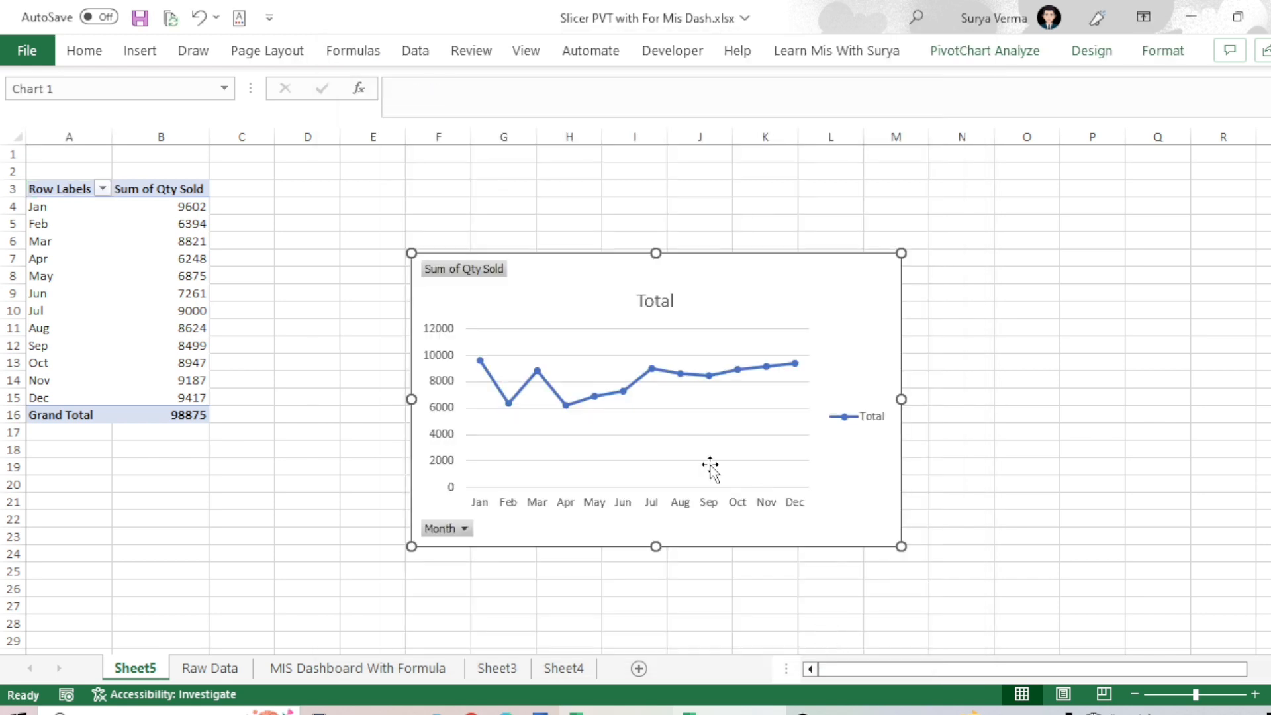
# Reposition the PivotChart beside the PivotTable so it spans about F9 to M25
pyautogui.moveTo(538, 258); pyautogui.dragTo(495, 290)
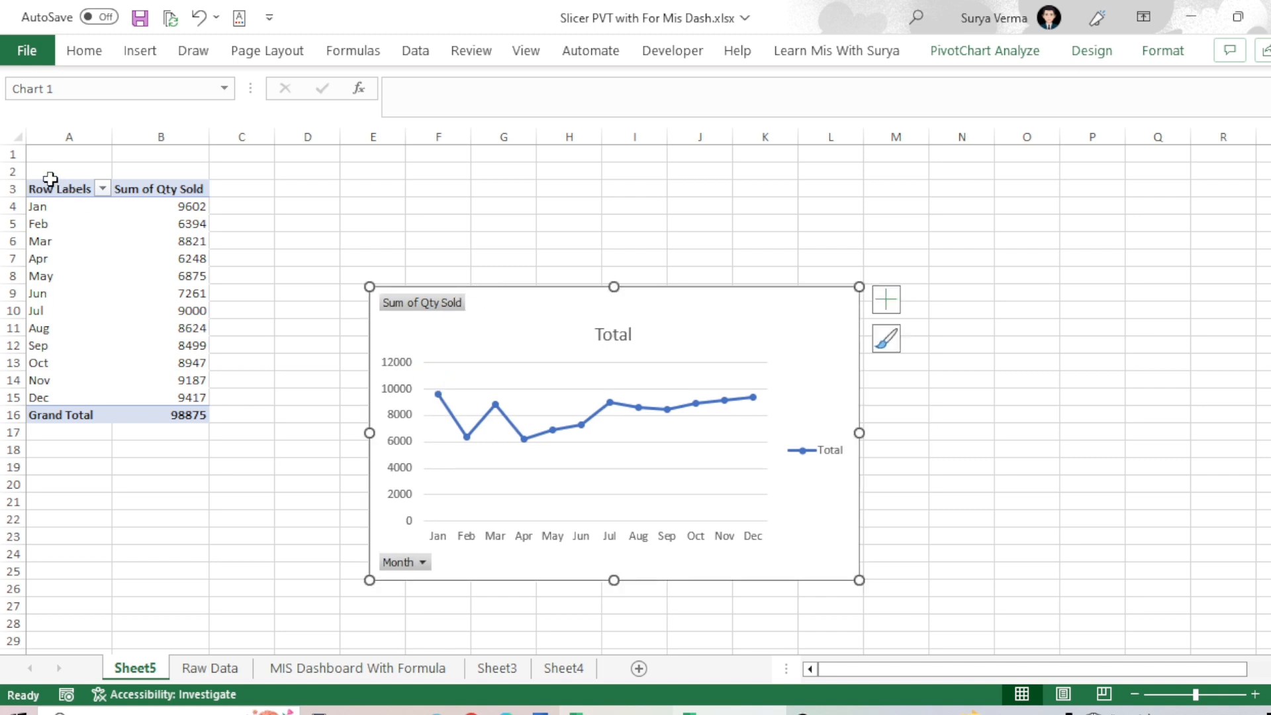
pyautogui.moveTo(49, 174); pyautogui.dragTo(188, 418)
pyautogui.click(109, 186)
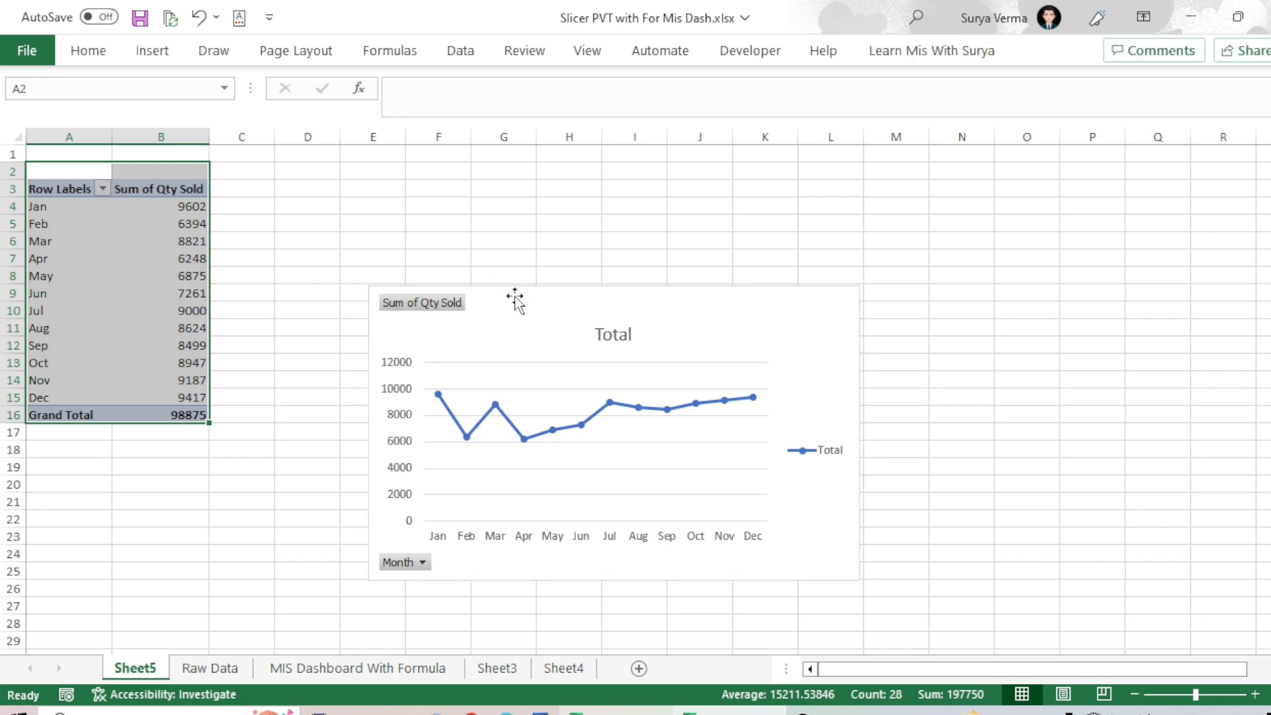
pyautogui.moveTo(514, 298); pyautogui.dragTo(582, 296)
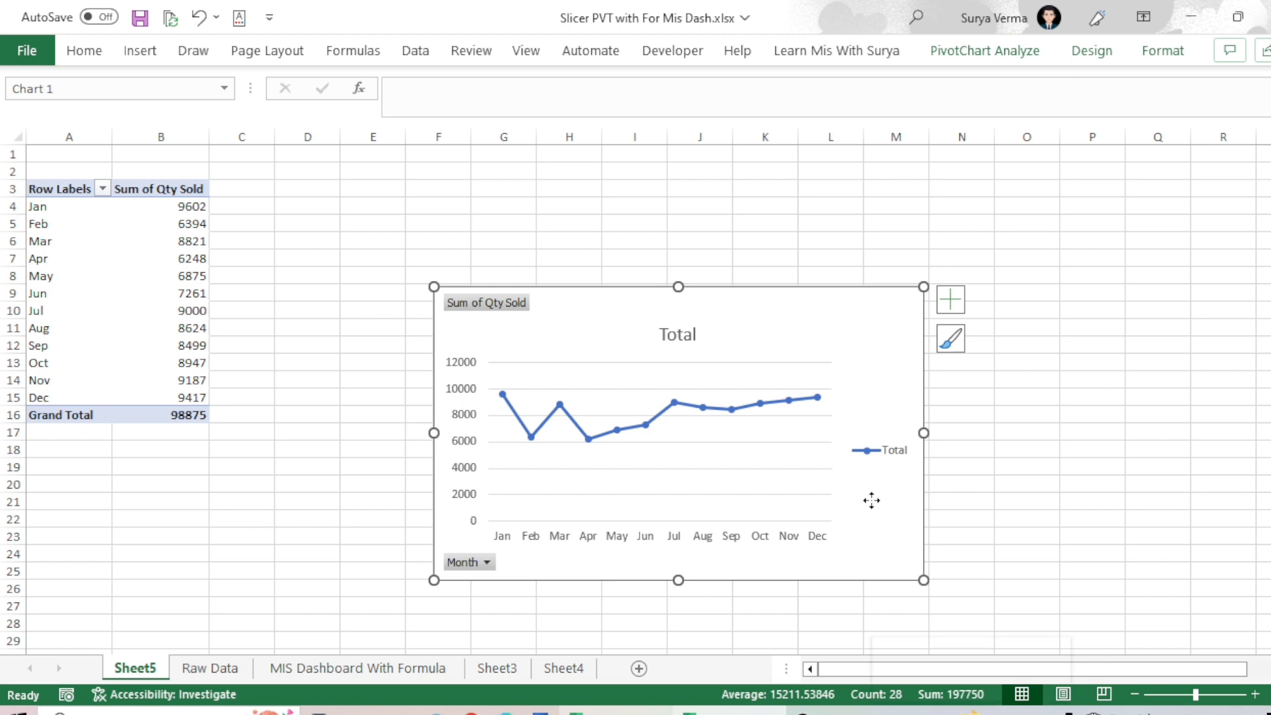
# Format the PivotChart's chart area with a light orange solid fill
pyautogui.rightClick(871, 501)
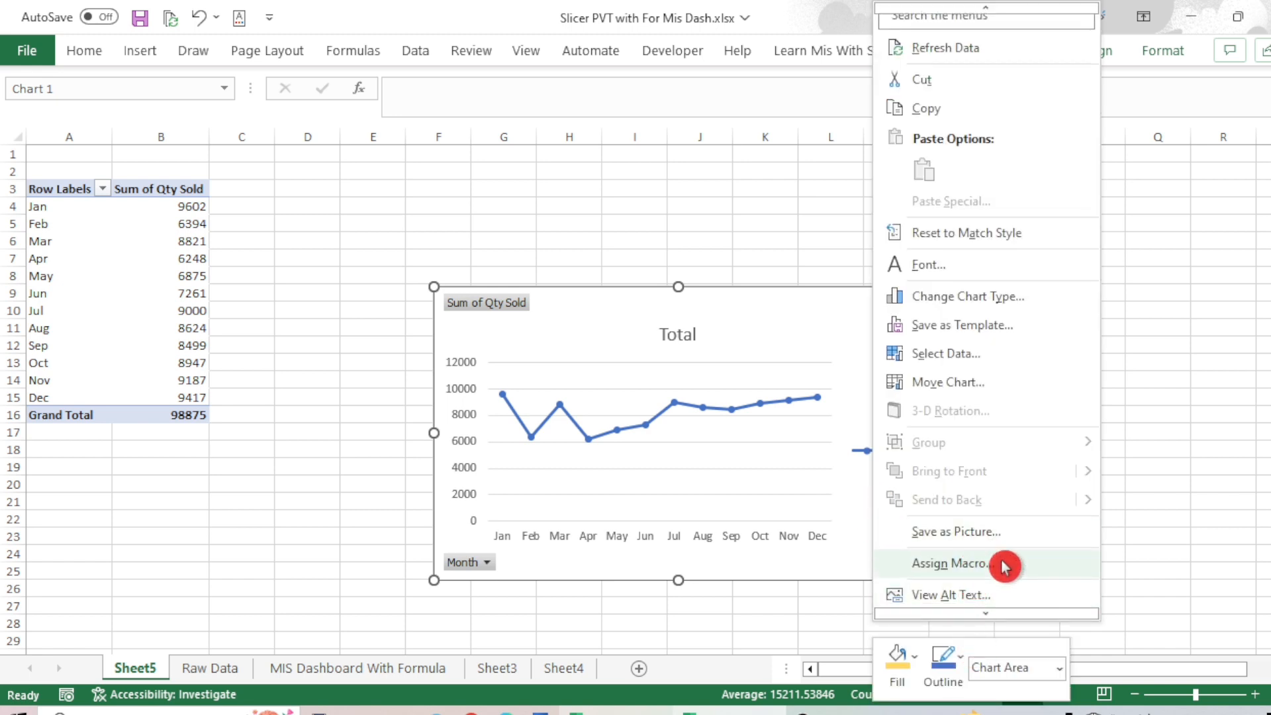
pyautogui.scroll(-3, 1005, 567)
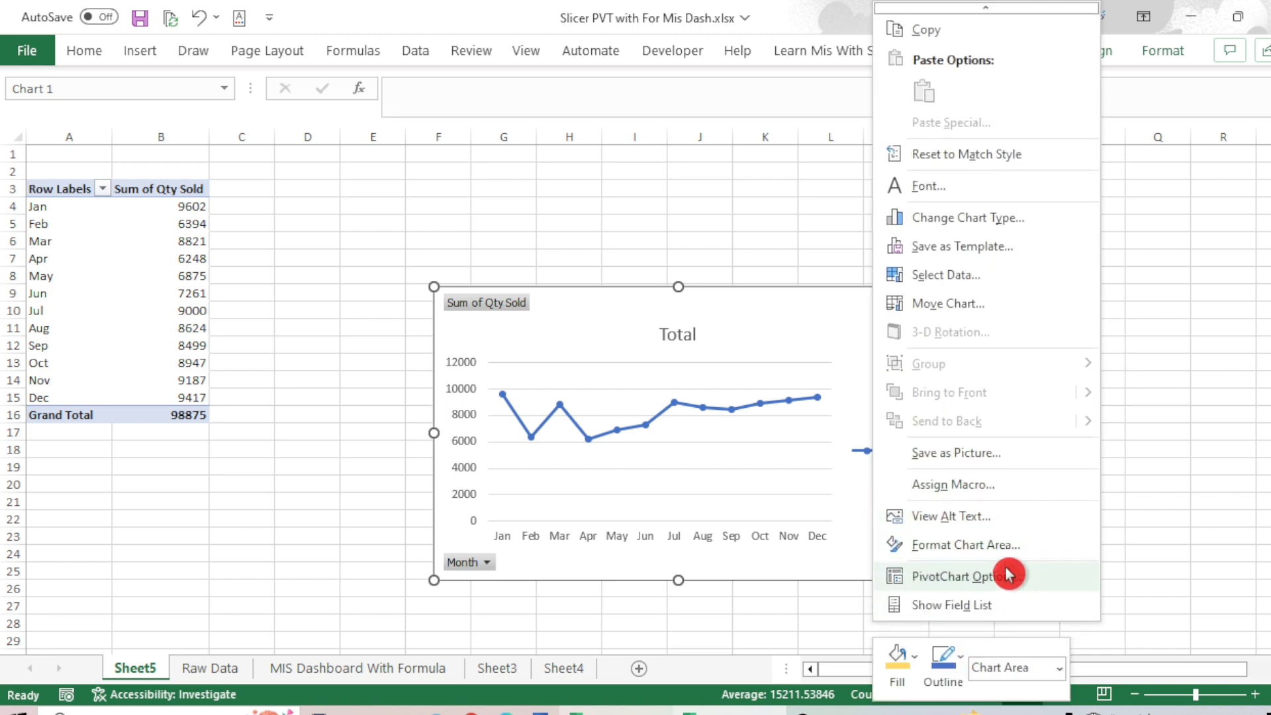
pyautogui.click(1000, 545)
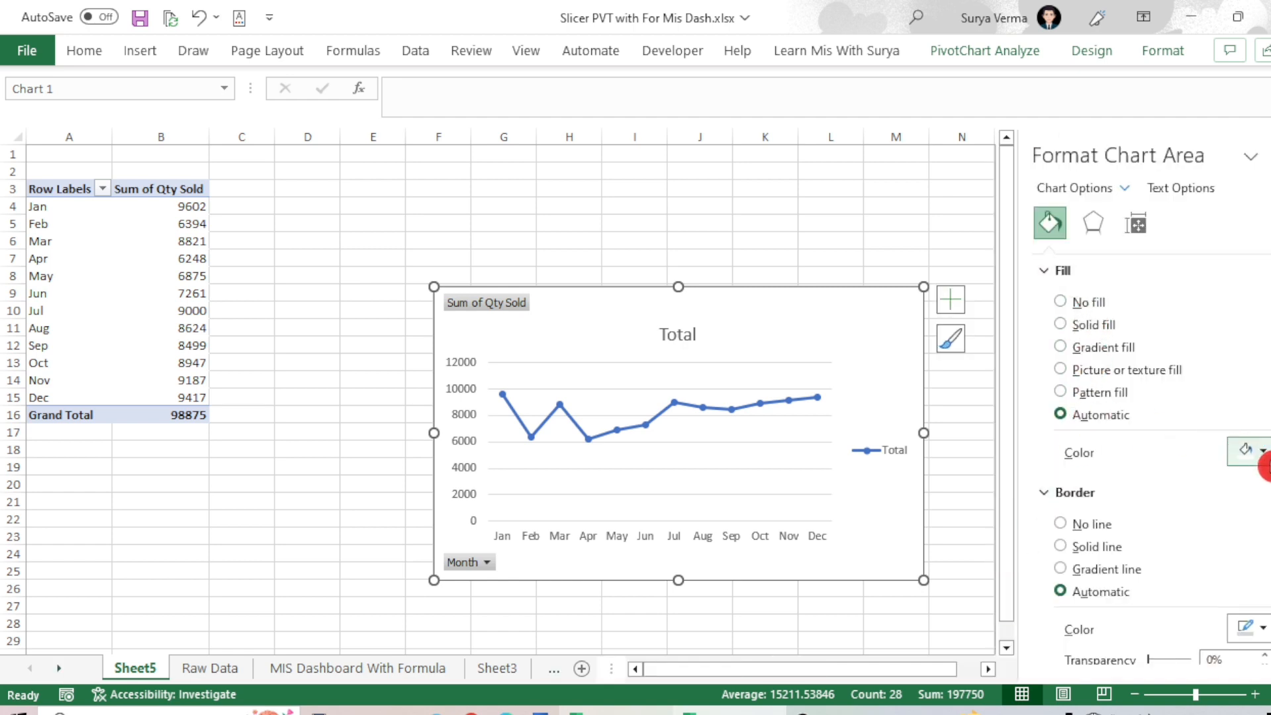
pyautogui.click(1261, 453)
pyautogui.click(1234, 561)
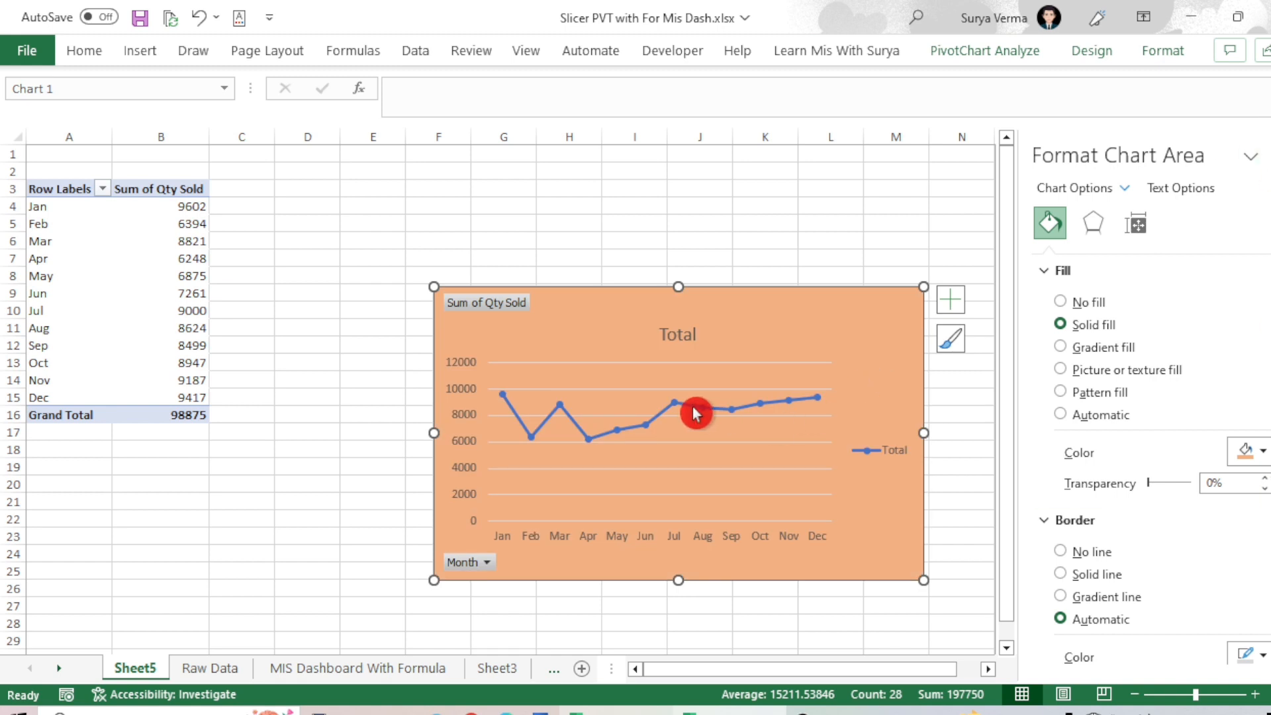
# Set the Total line's markers to the built-in circle type at size 7
pyautogui.moveTo(734, 418)
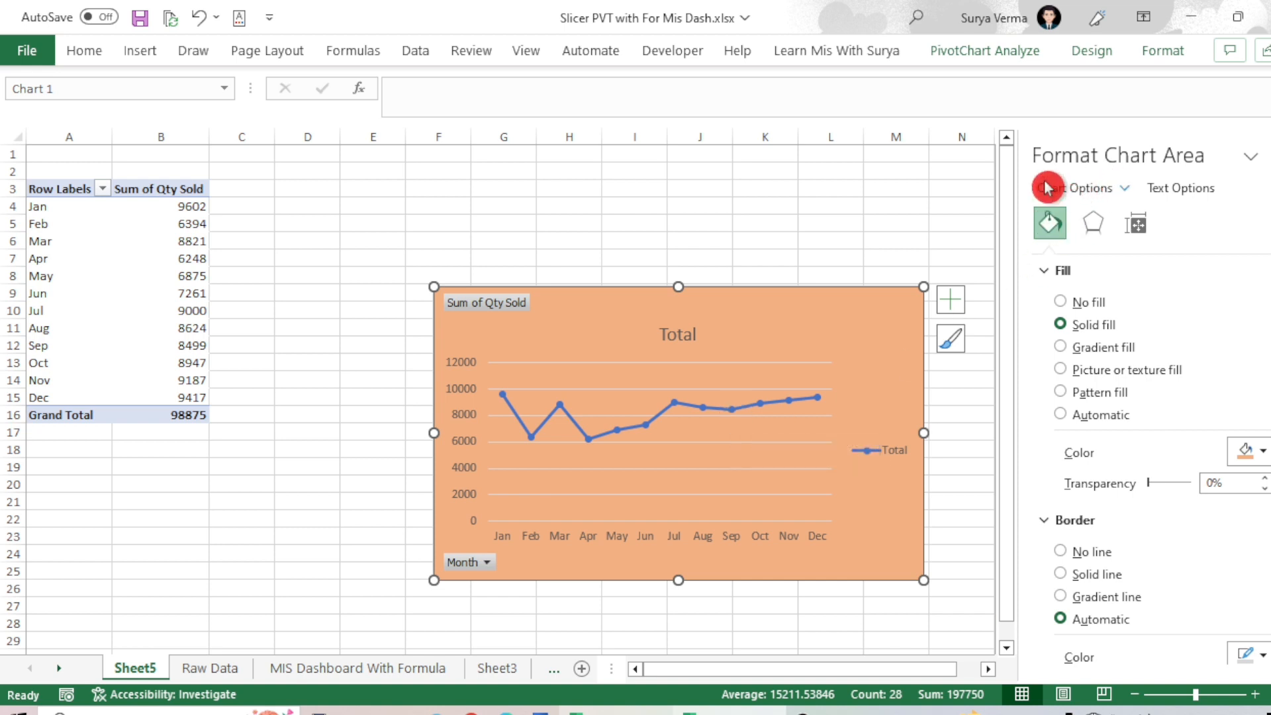
pyautogui.click(702, 416)
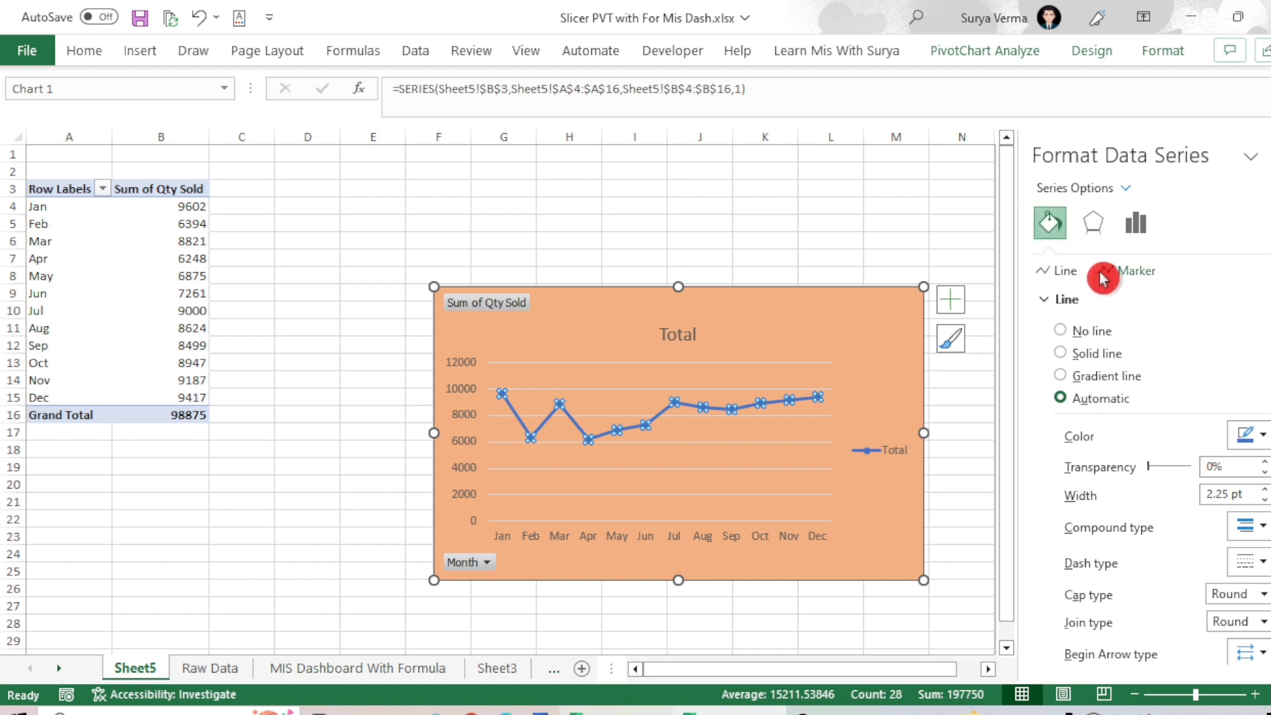
pyautogui.click(1125, 270)
pyautogui.click(1075, 302)
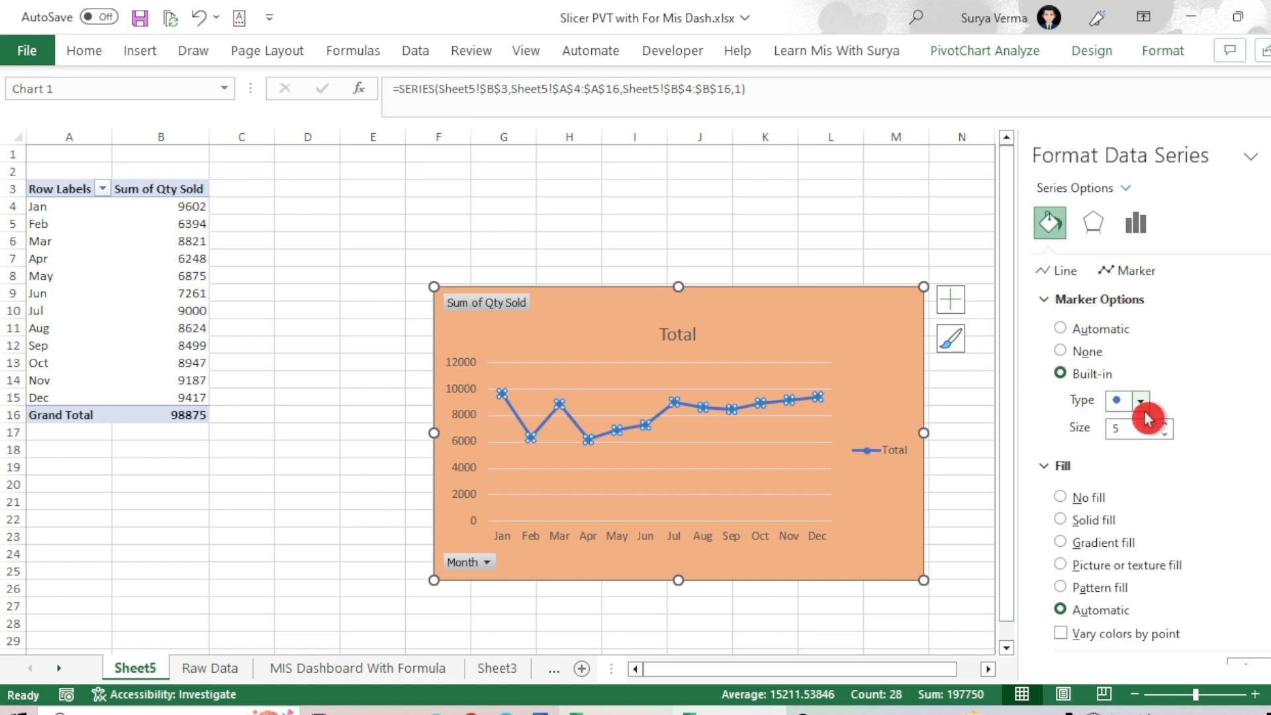
pyautogui.click(1164, 425)
pyautogui.click(1165, 424)
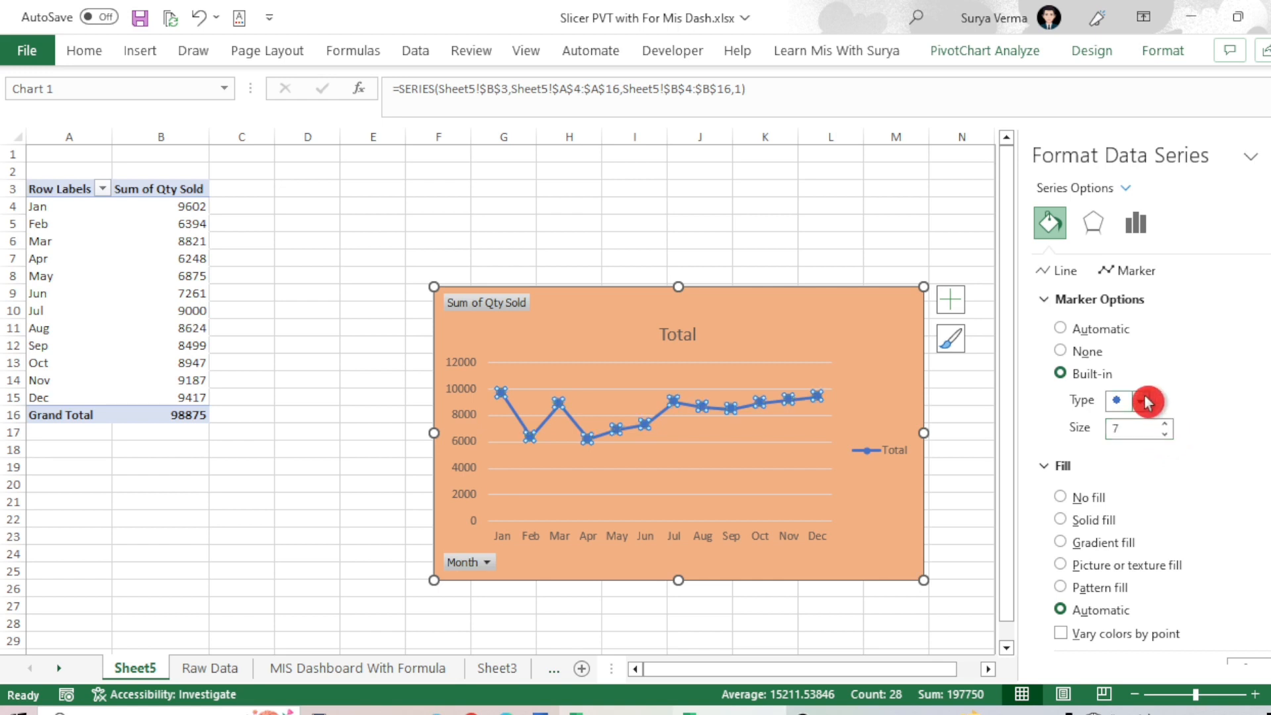
pyautogui.click(1148, 402)
pyautogui.click(1177, 380)
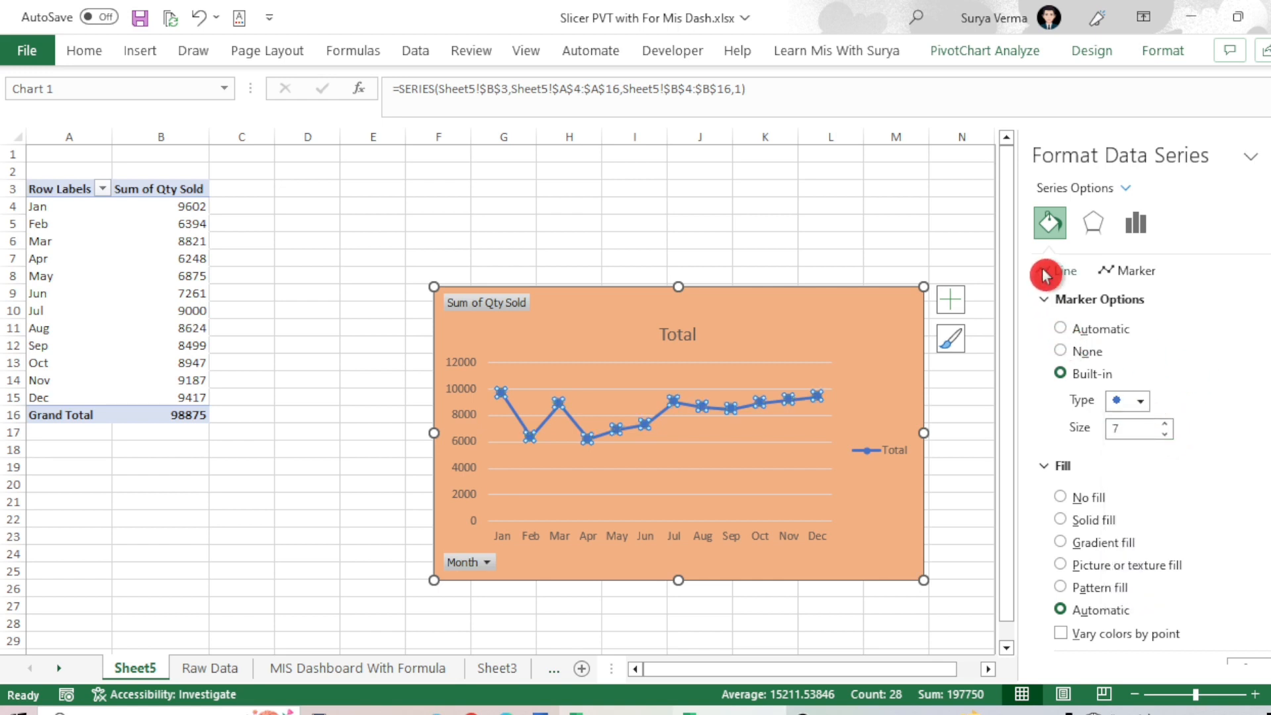
# Fill the Total line's markers with solid yellow
pyautogui.scroll(-3, 1112, 573)
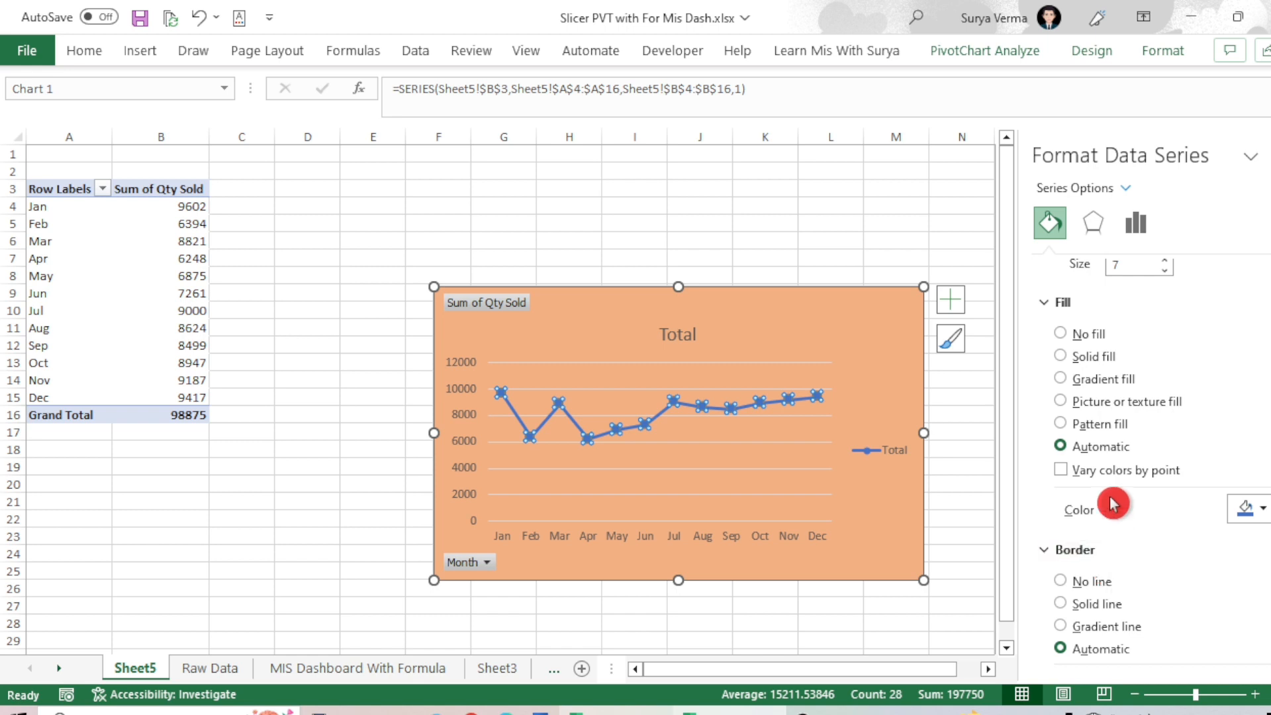
pyautogui.click(1262, 510)
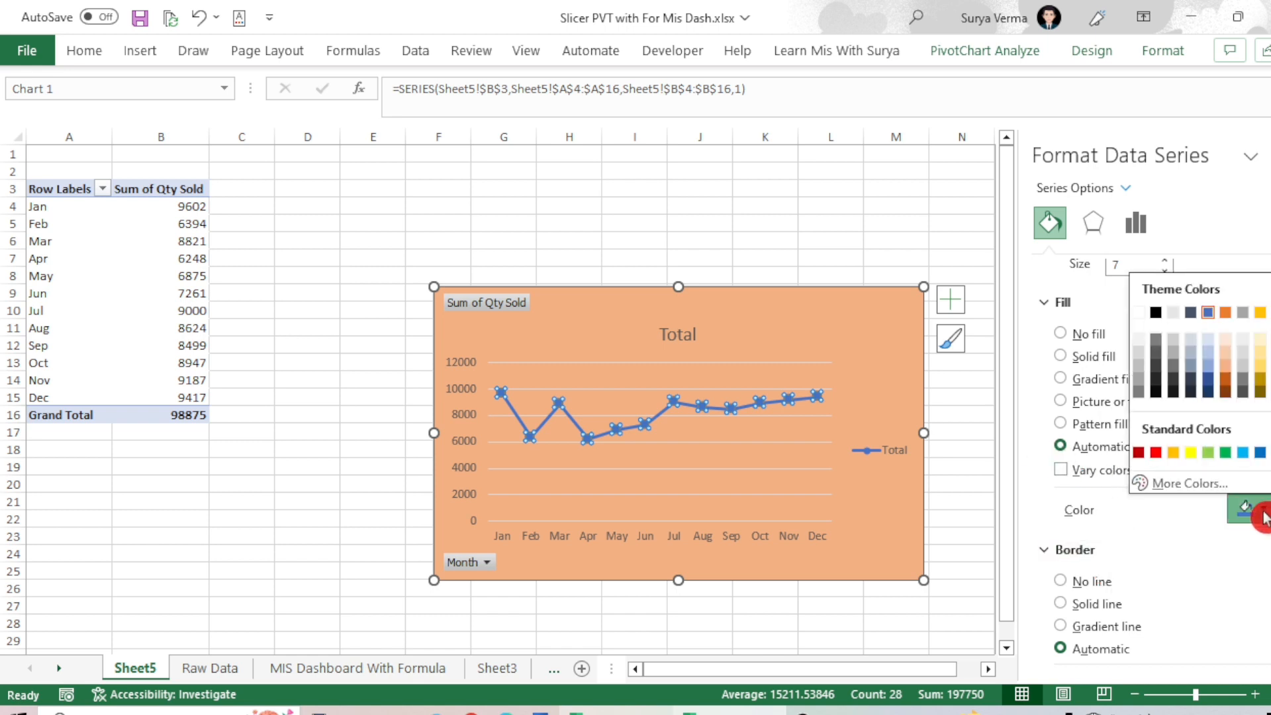
pyautogui.click(1191, 453)
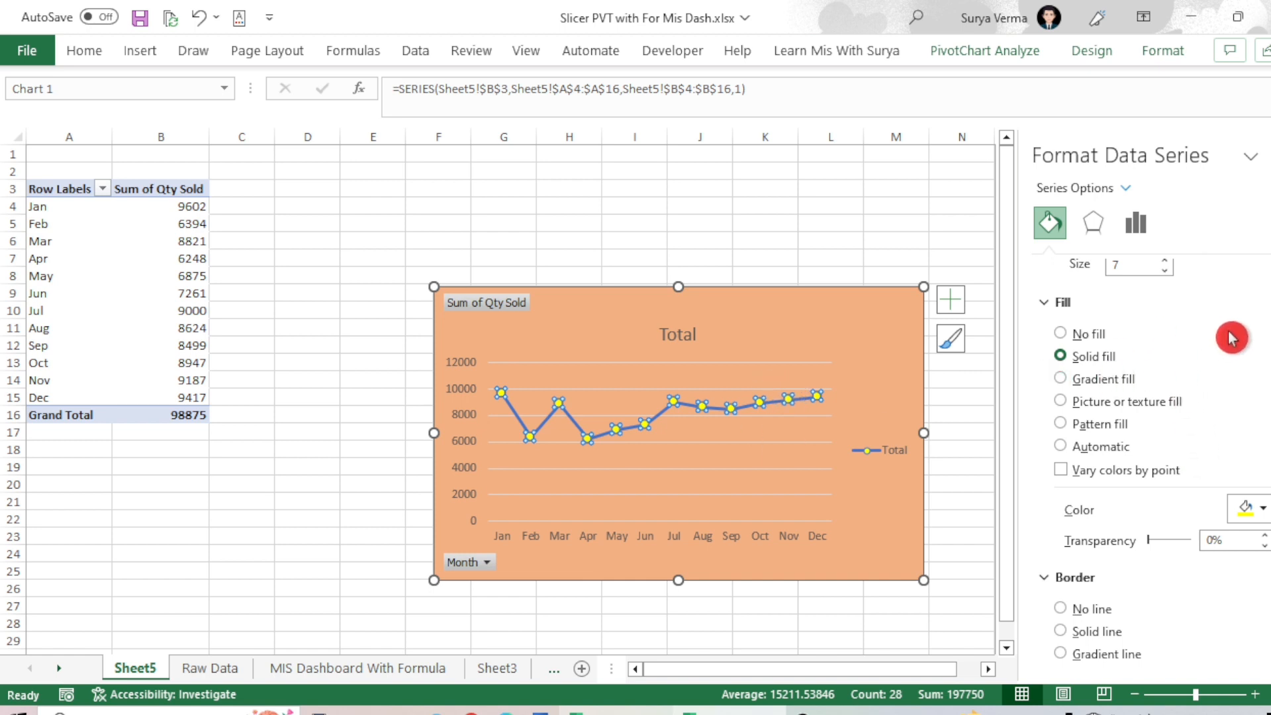
# Turn on the smoothed line option for the Total series
pyautogui.scroll(-4, 1156, 527)
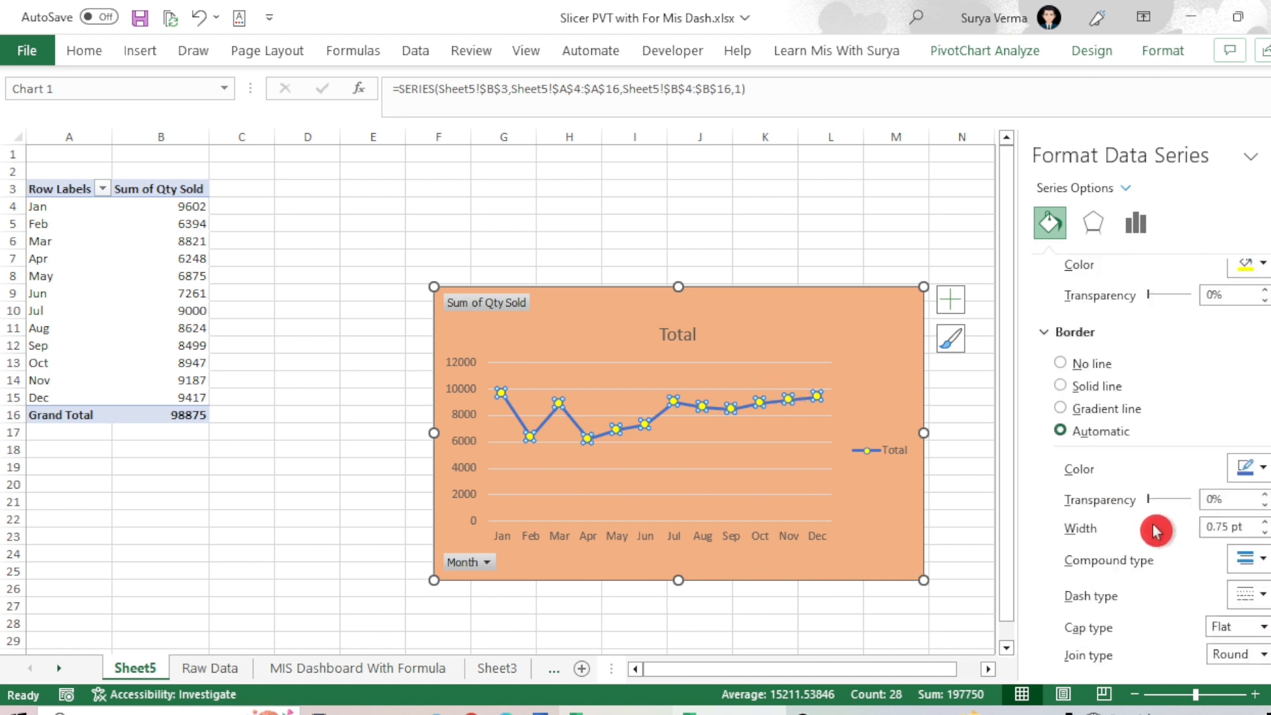
pyautogui.scroll(-3, 1155, 530)
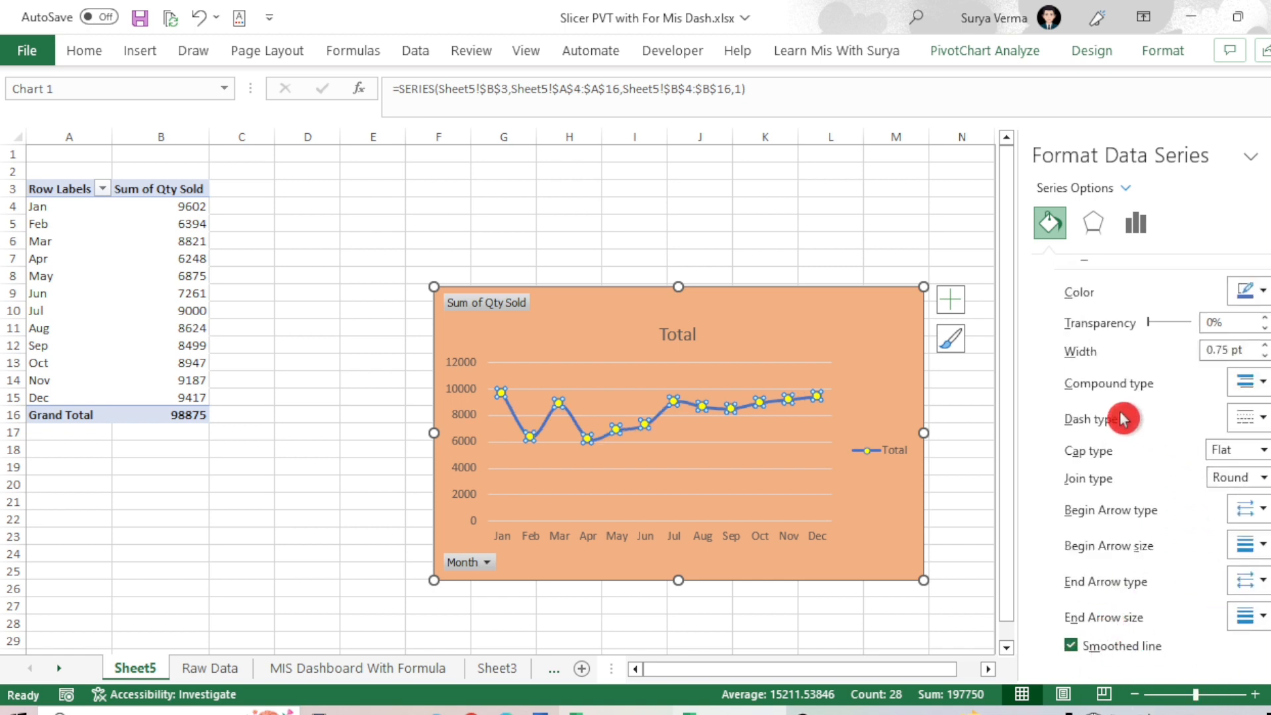
pyautogui.scroll(3, 1122, 450)
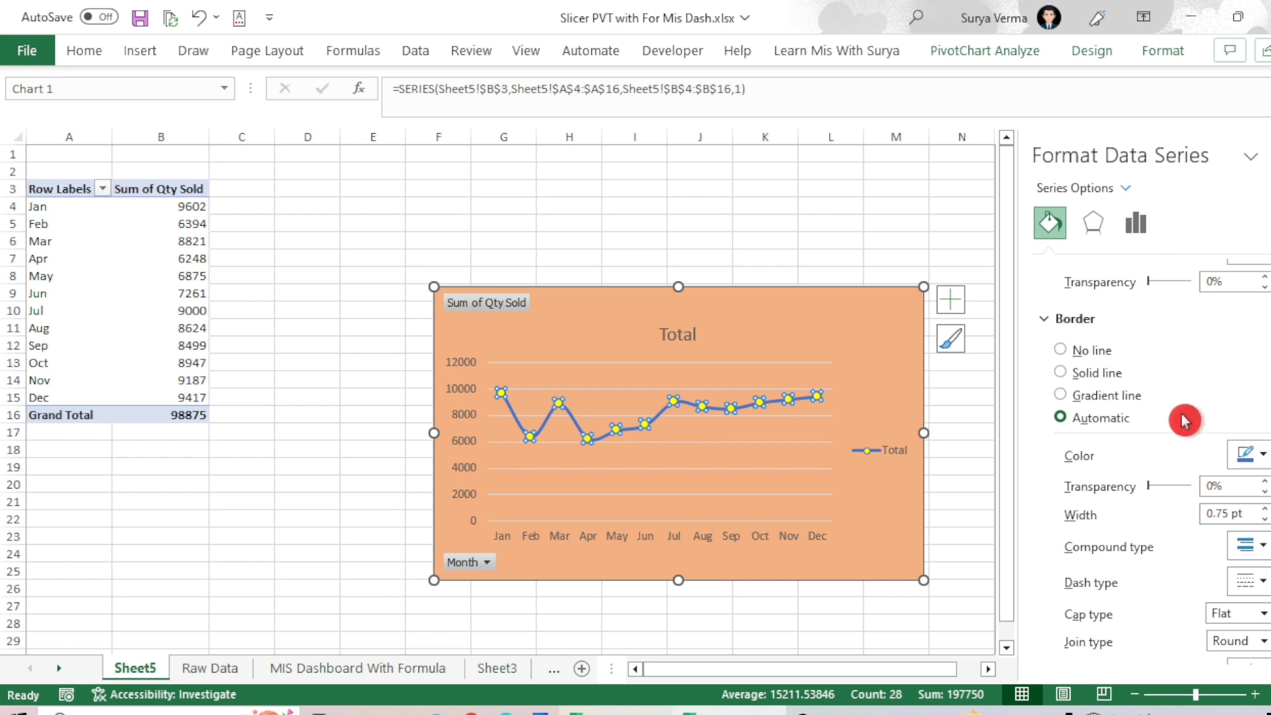
pyautogui.scroll(5, 1185, 421)
pyautogui.scroll(3, 1185, 421)
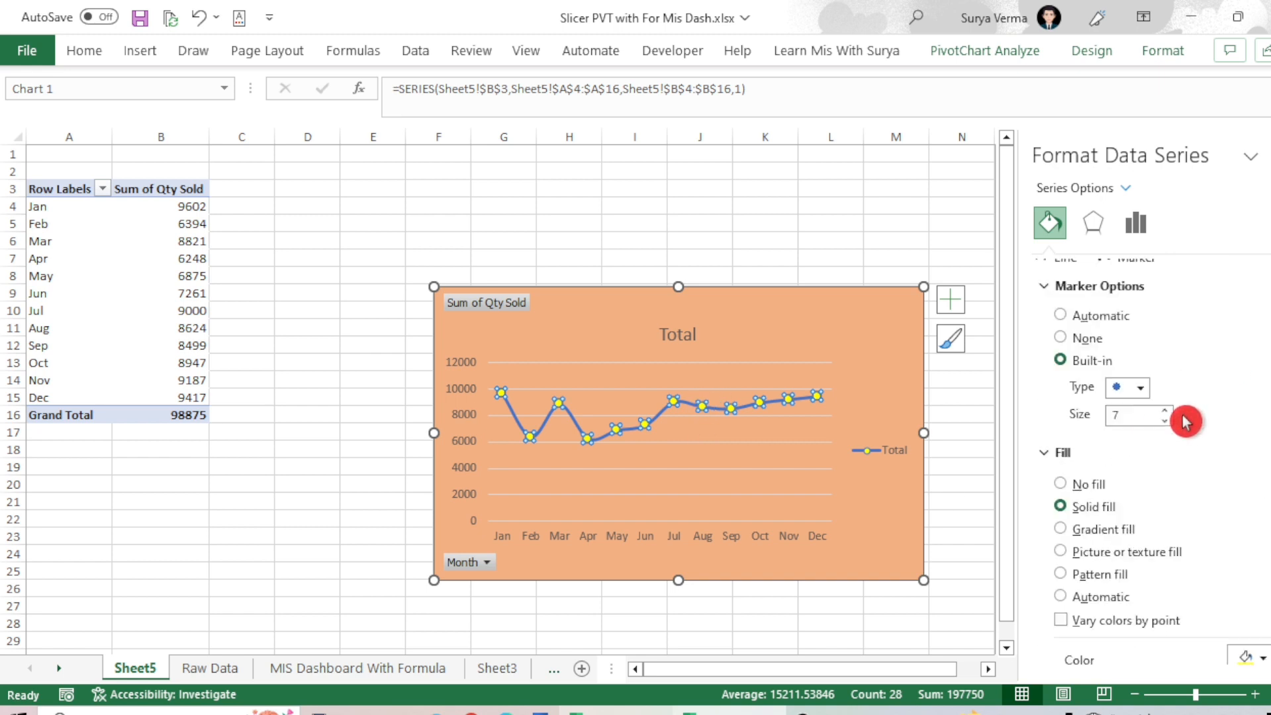
# Format the Total series line as a solid line, increase its width, and close the series formatting
pyautogui.click(1066, 273)
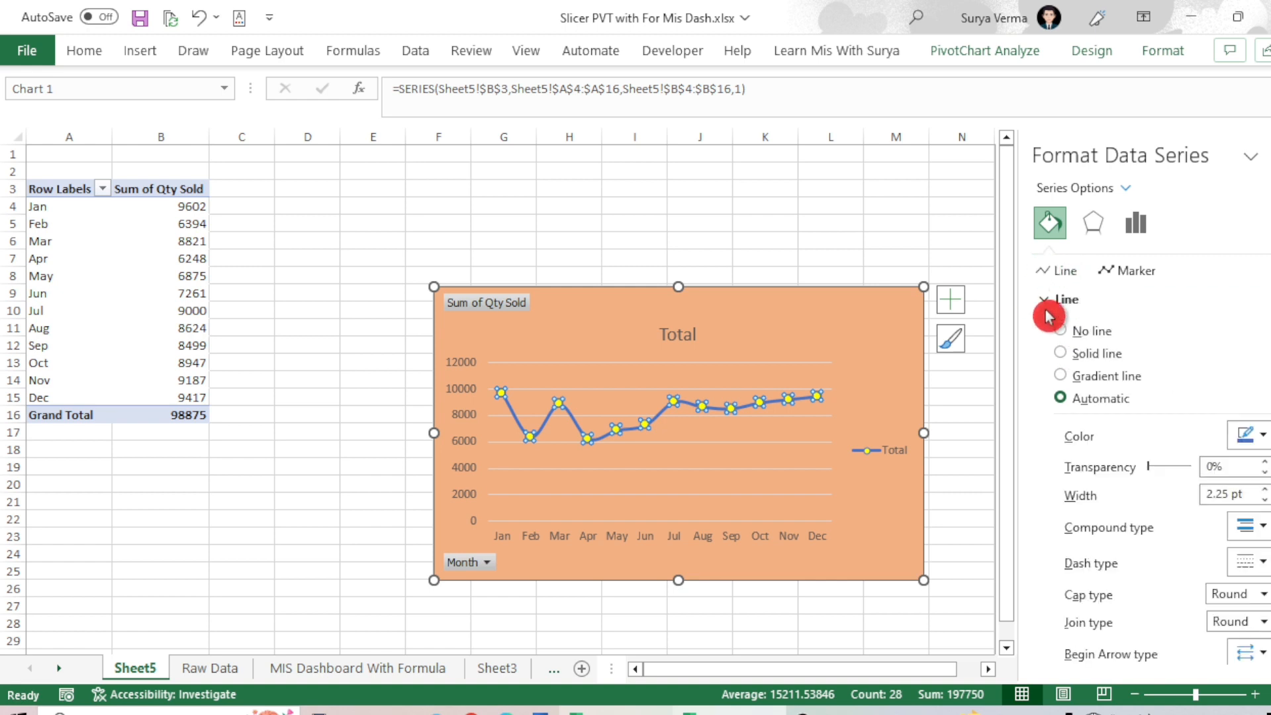
pyautogui.click(1258, 556)
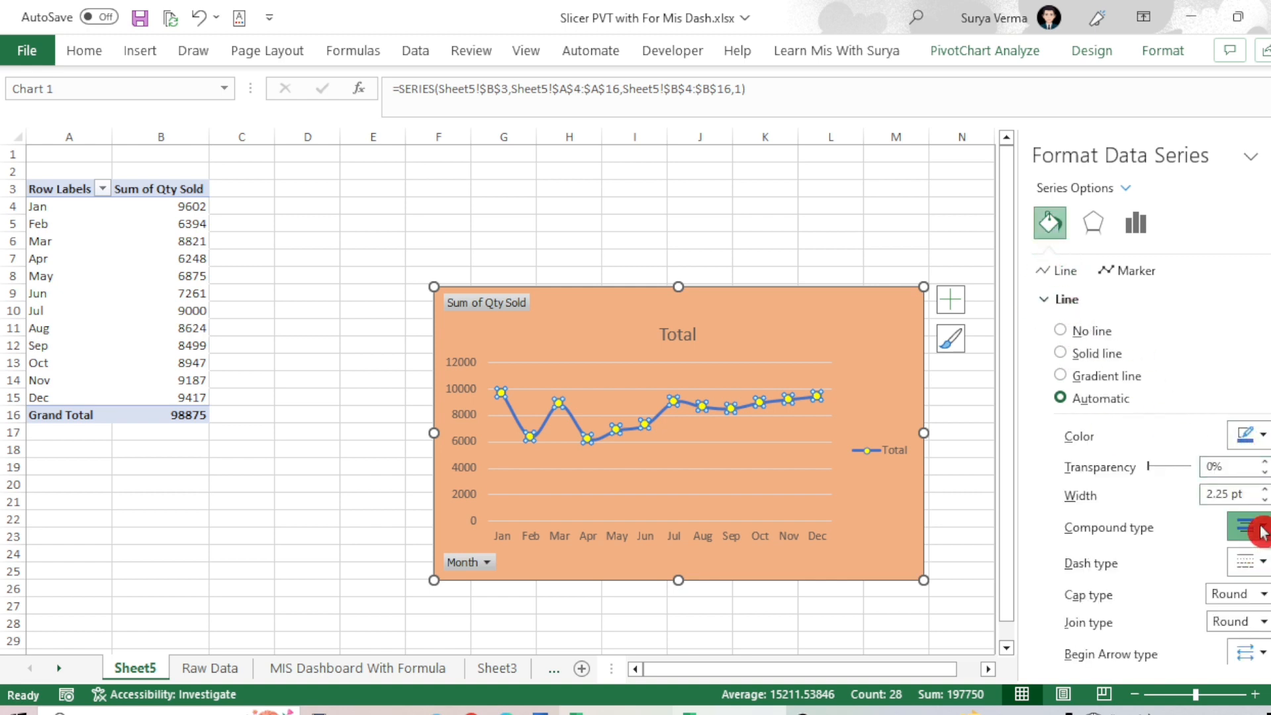
pyautogui.click(1265, 559)
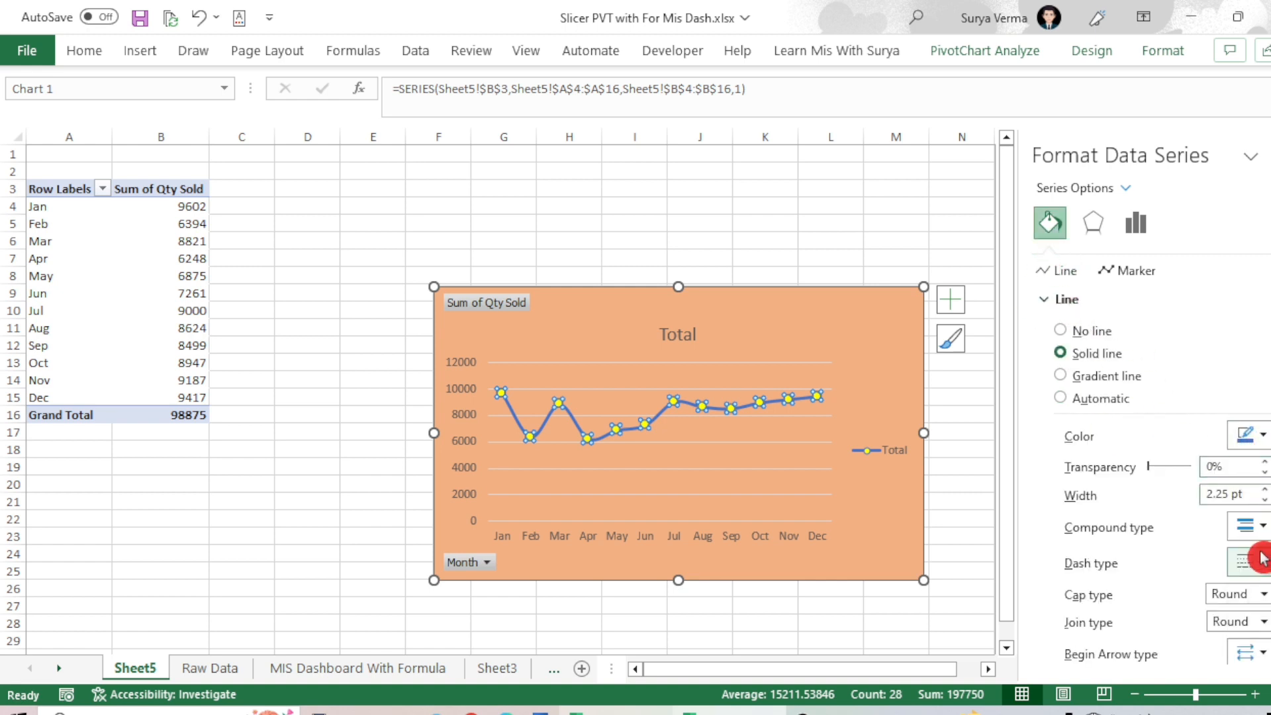
pyautogui.scroll(-3, 1258, 556)
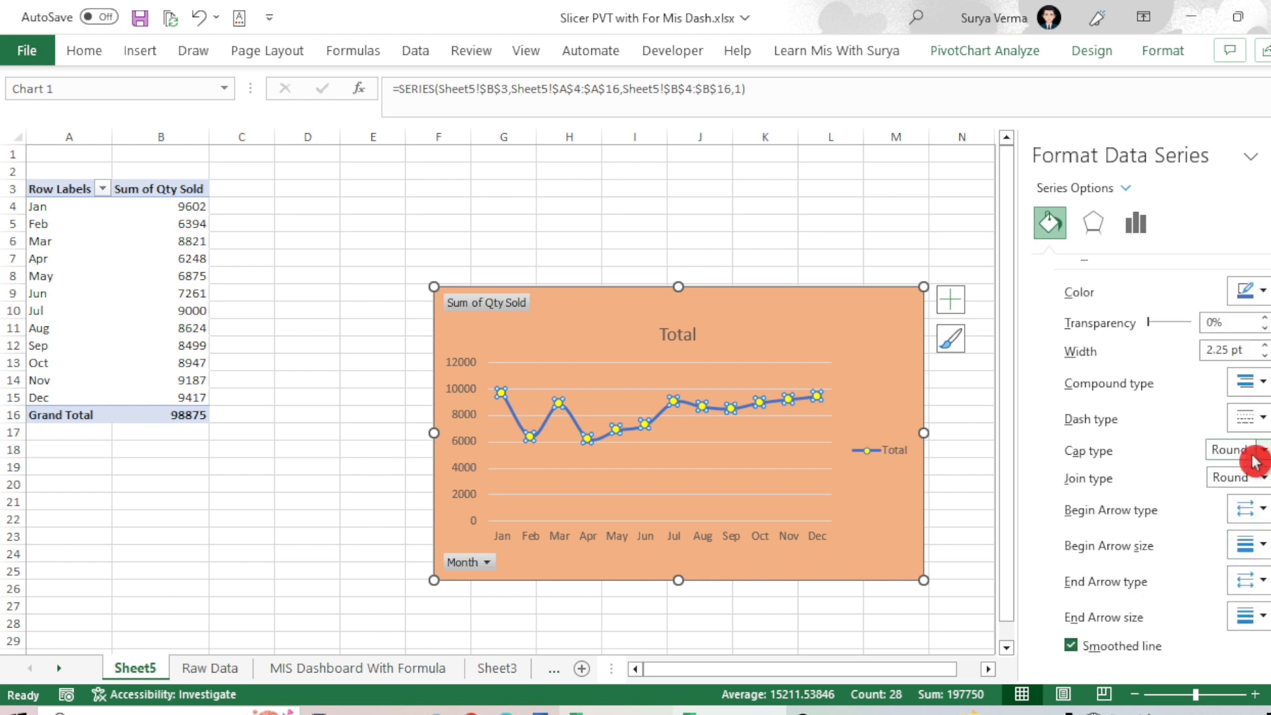
pyautogui.click(1266, 347)
pyautogui.click(1266, 347)
pyautogui.click(1266, 347)
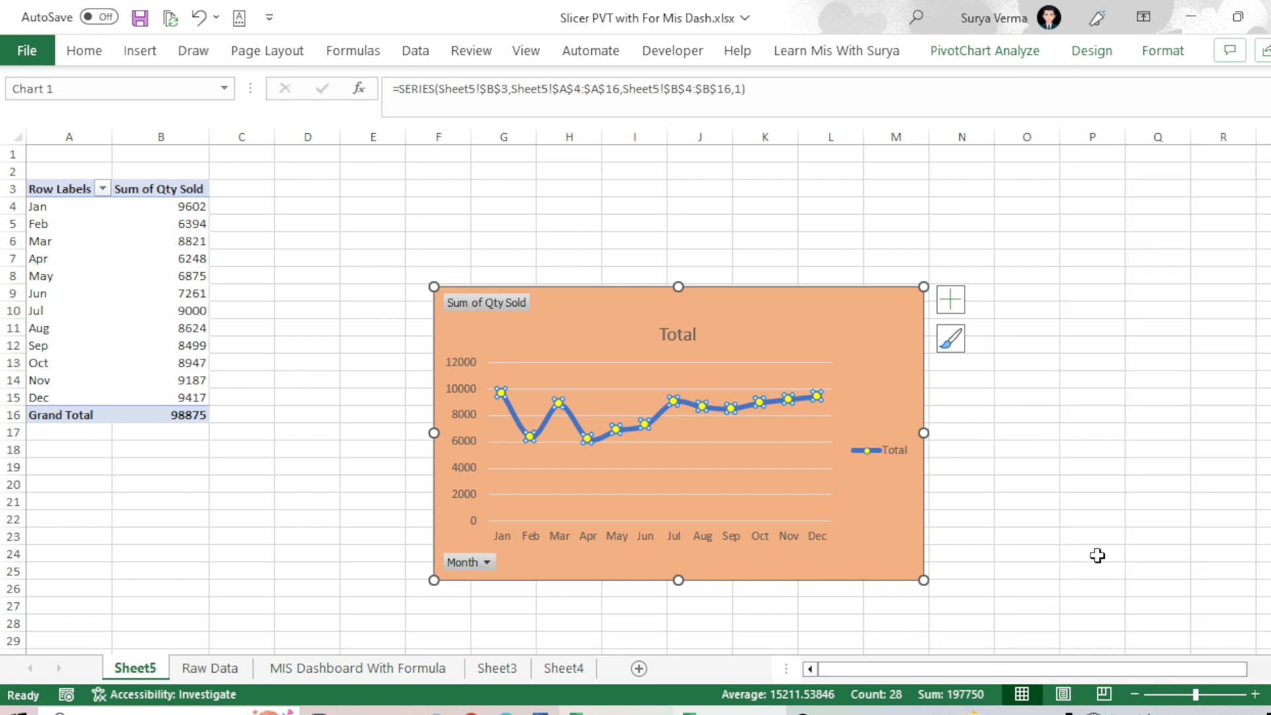
pyautogui.click(1098, 552)
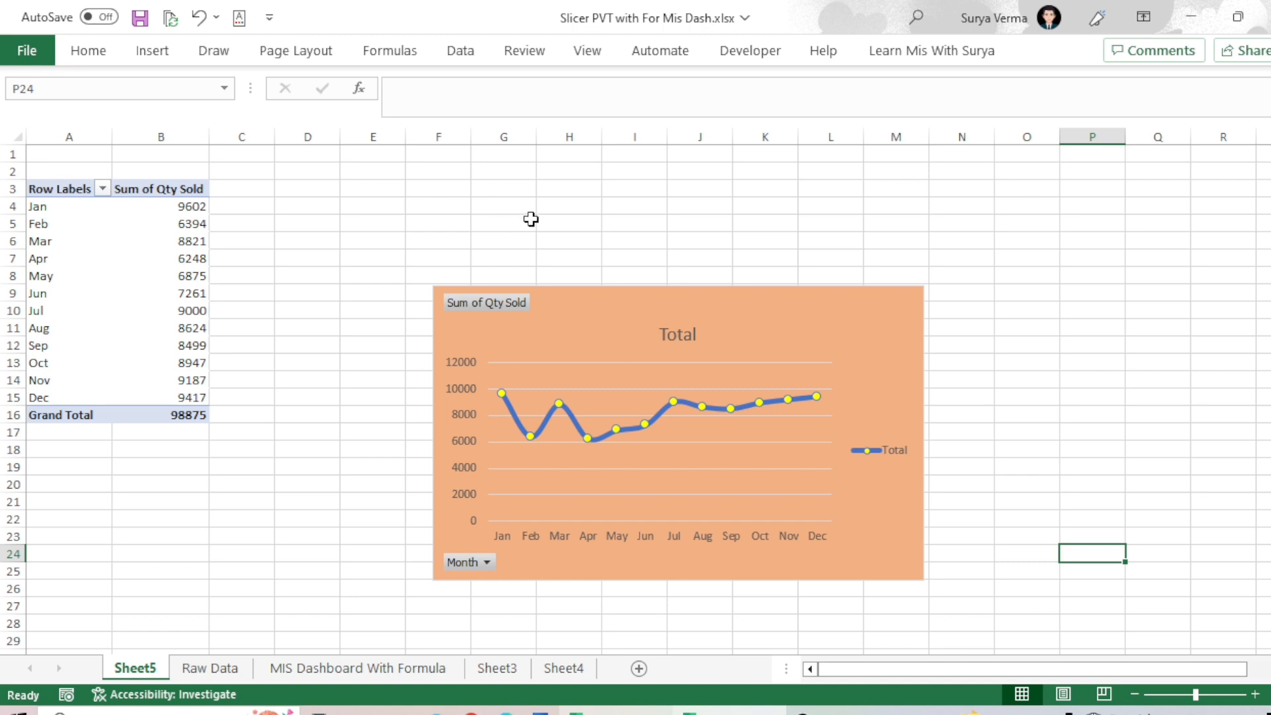
# Move the PivotChart down slightly and insert Year and Region slicers for the monthly Qty Sold PivotTable
pyautogui.moveTo(566, 309); pyautogui.dragTo(559, 339)
pyautogui.click(169, 272)
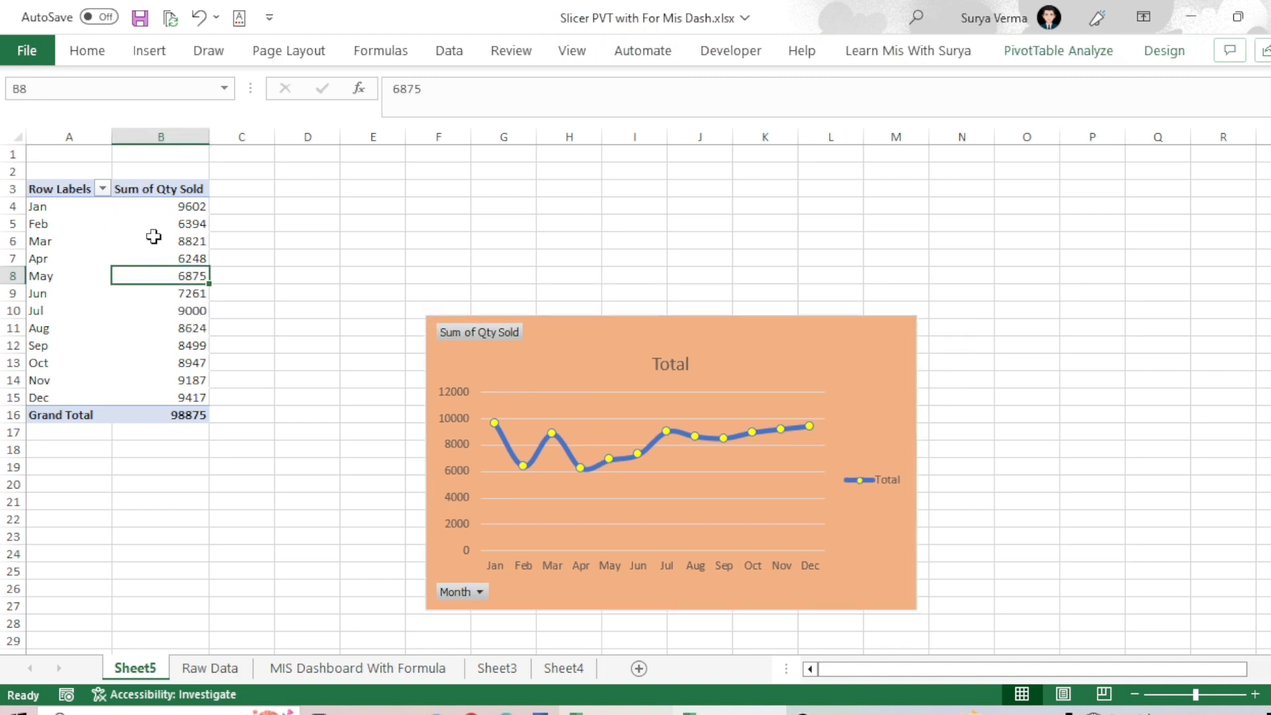
pyautogui.moveTo(256, 63)
pyautogui.mouseDown()
pyautogui.moveTo(165, 62)
pyautogui.moveTo(124, 97)
pyautogui.mouseUp()
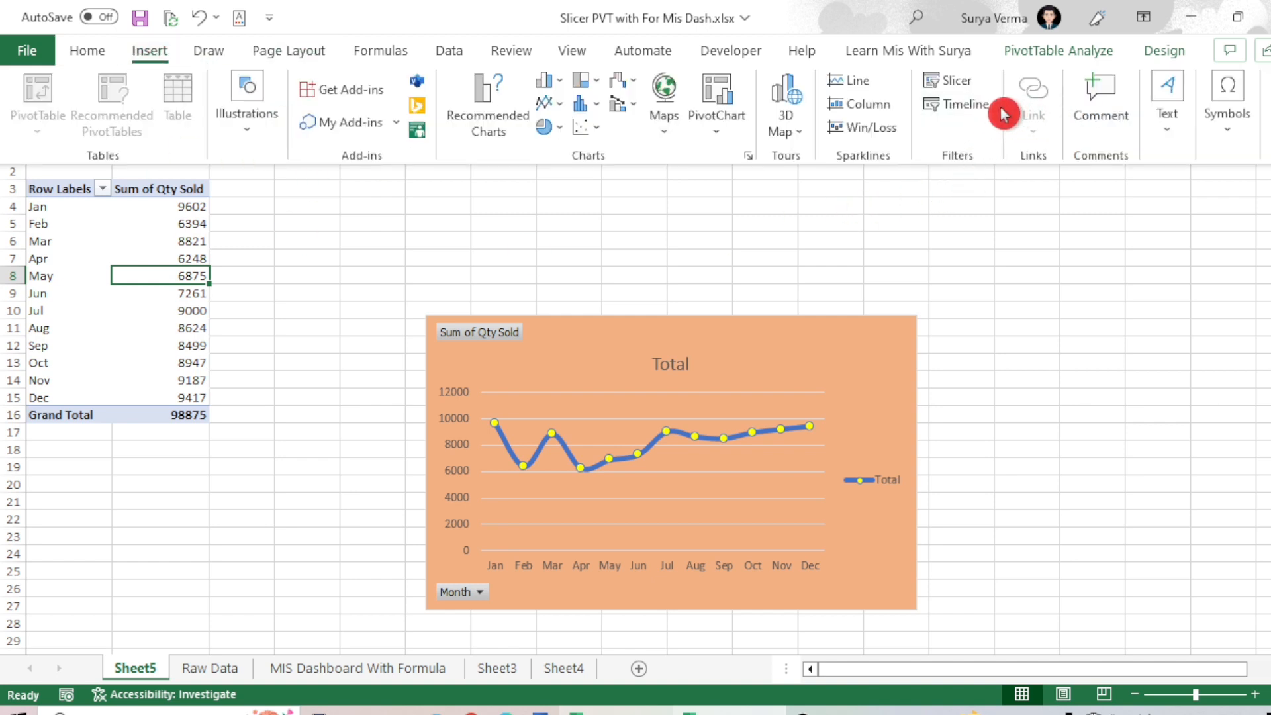
pyautogui.click(968, 81)
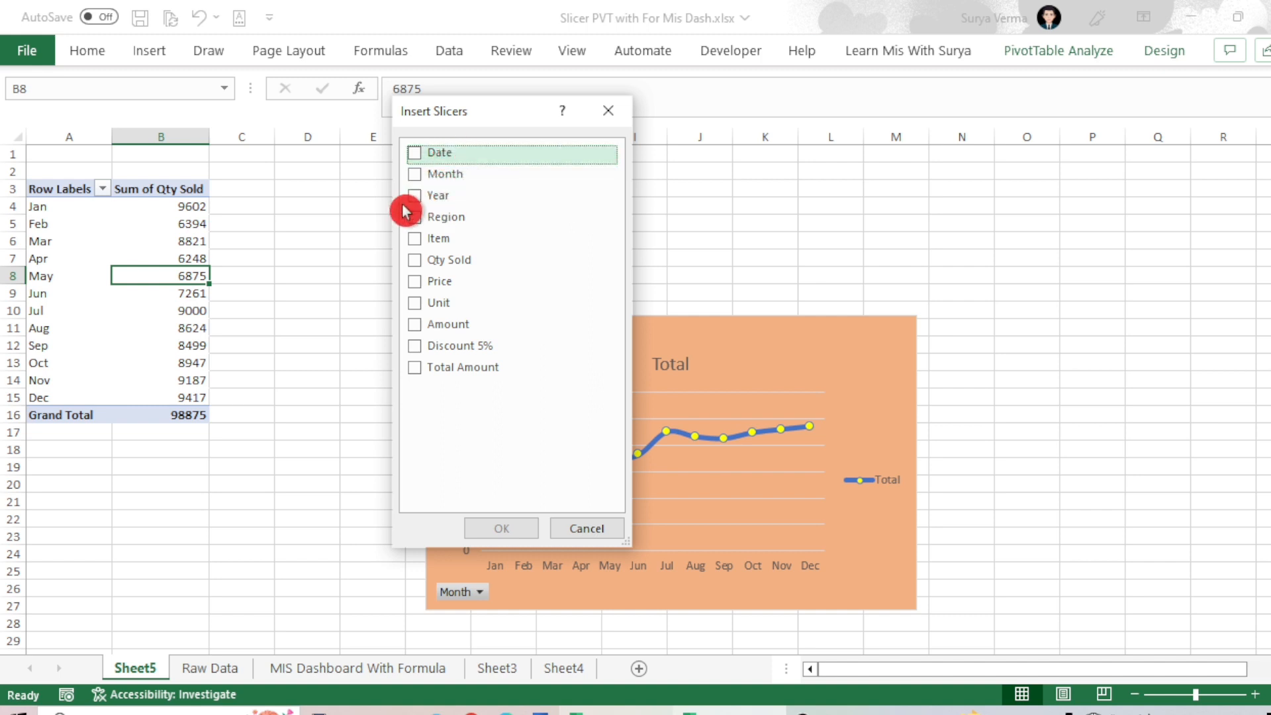
pyautogui.click(417, 196)
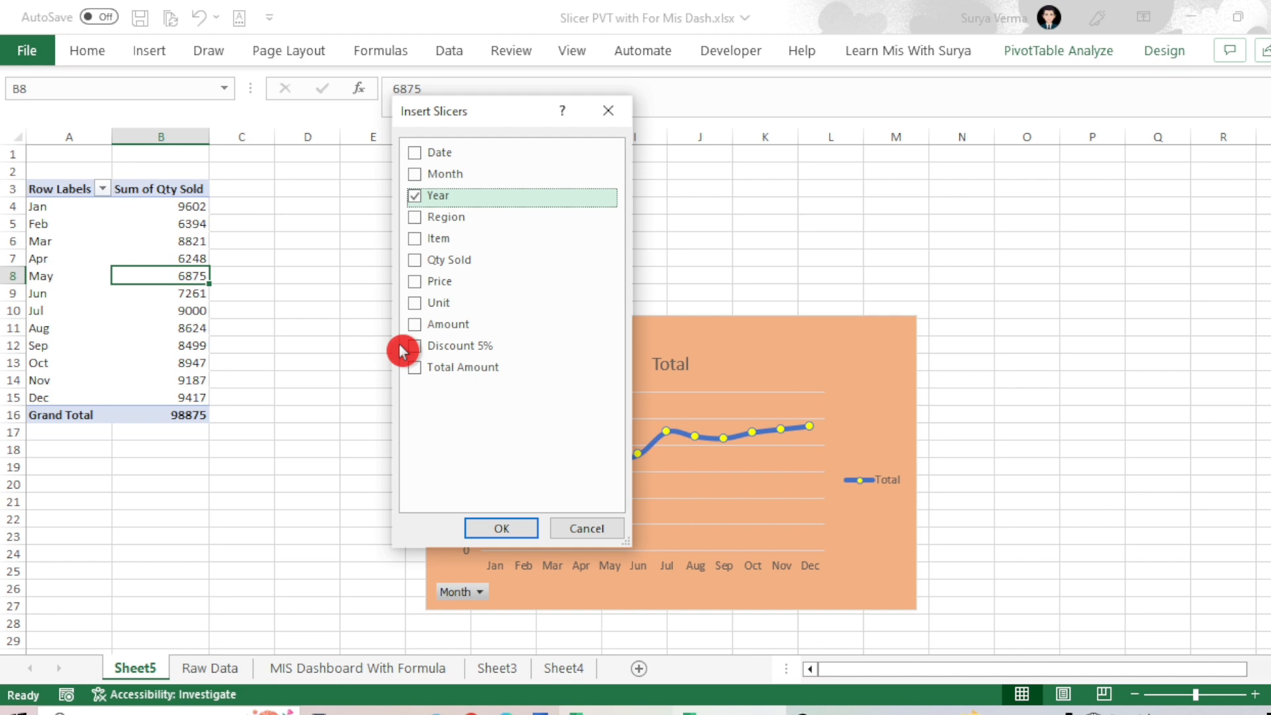
pyautogui.click(417, 218)
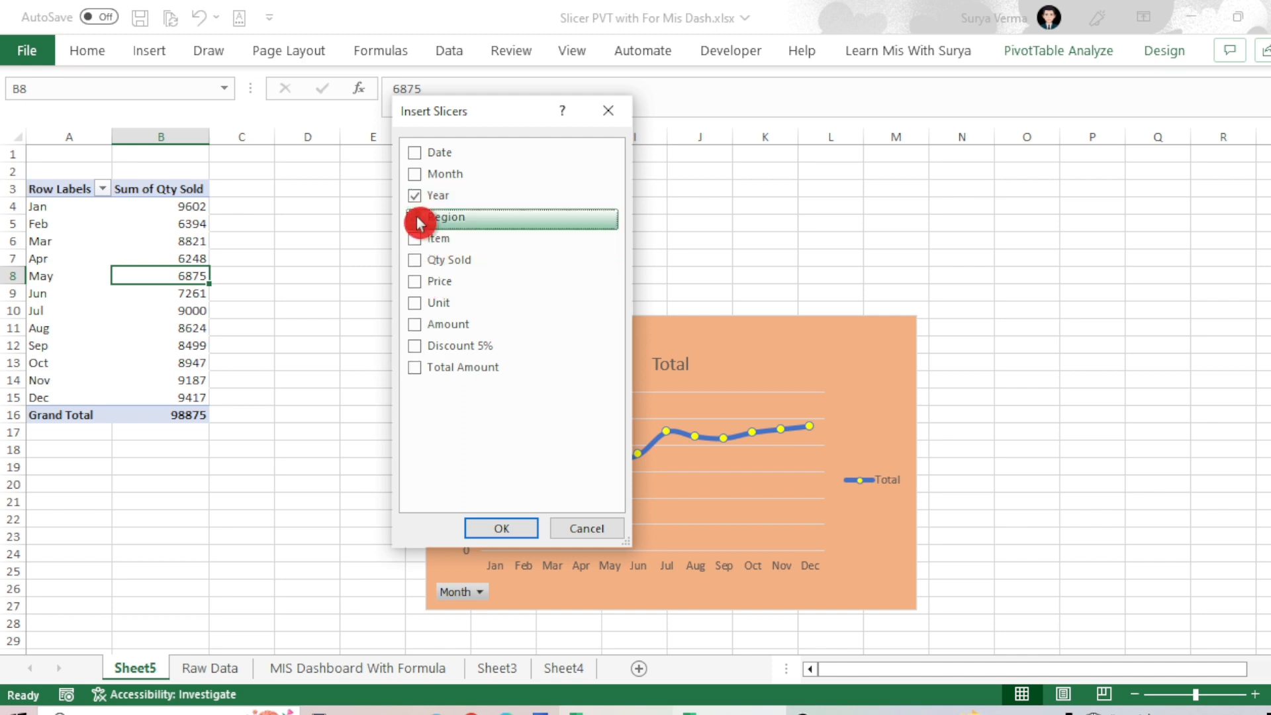
pyautogui.click(510, 539)
# Shorten the Year and Region slicers and place them side by side above the PivotChart
pyautogui.click(589, 303)
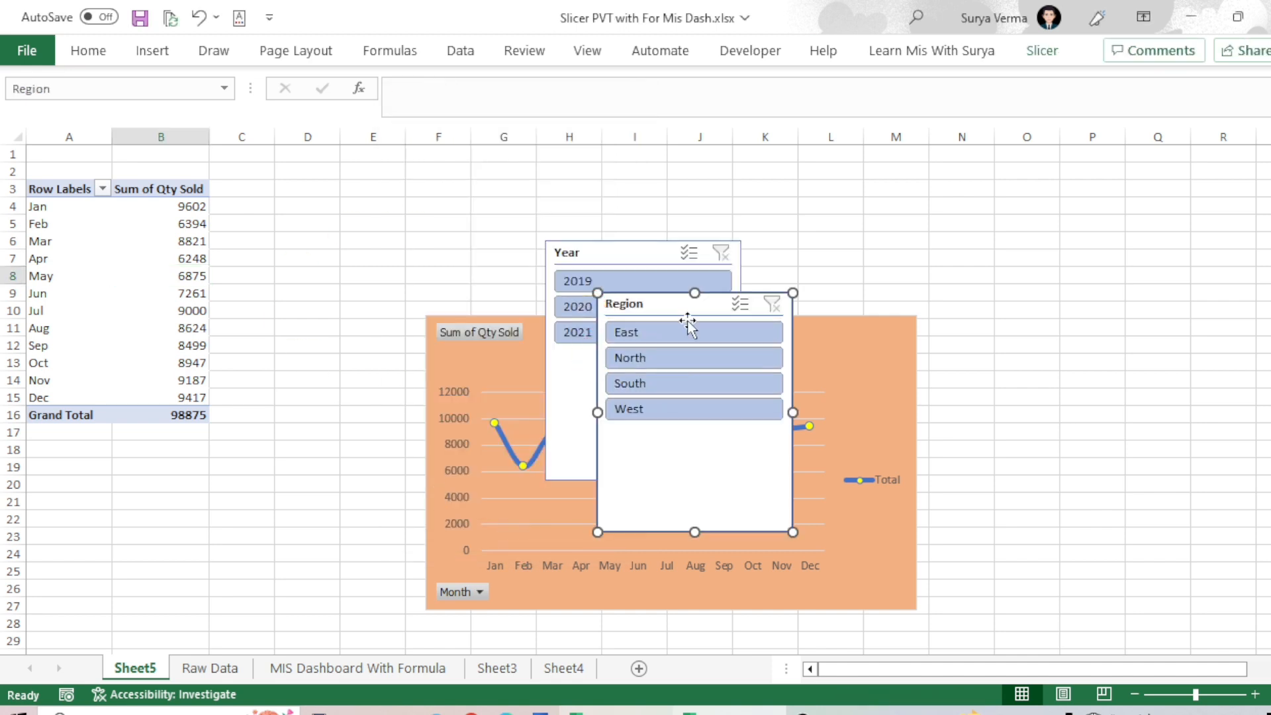
pyautogui.moveTo(581, 252); pyautogui.dragTo(377, 179)
pyautogui.moveTo(431, 408); pyautogui.dragTo(426, 276)
pyautogui.click(705, 523)
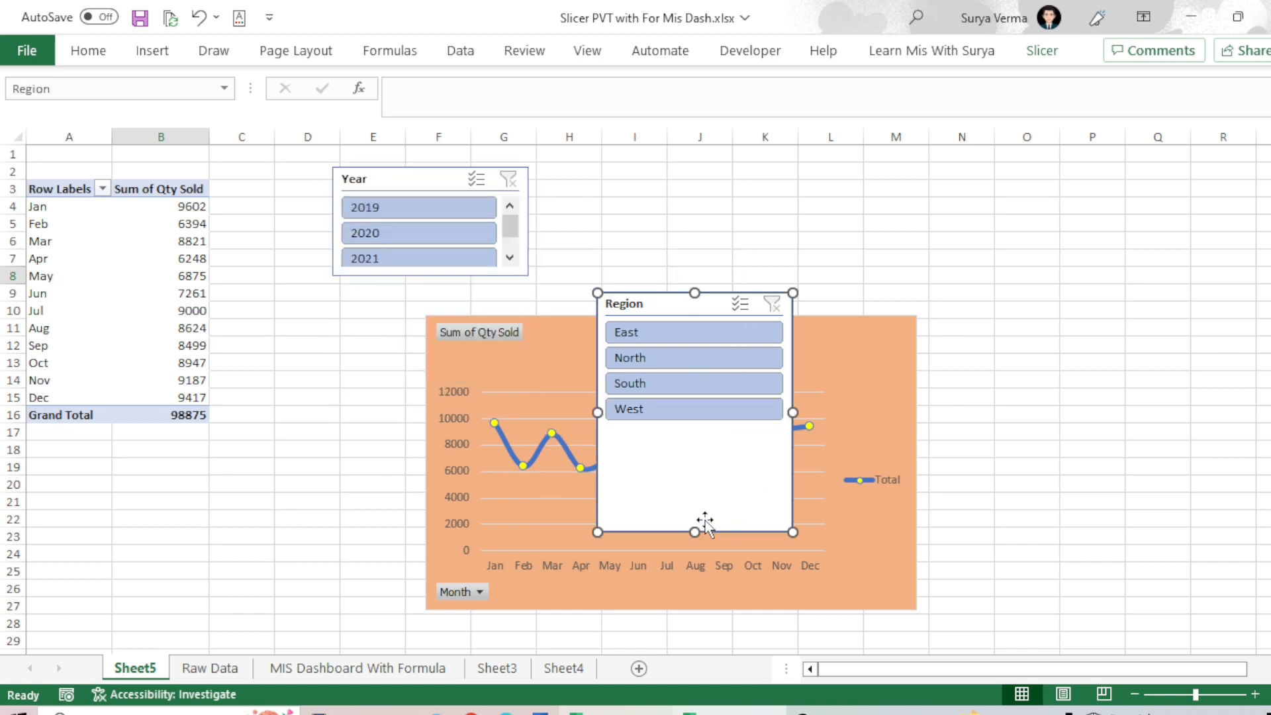
pyautogui.moveTo(694, 530); pyautogui.dragTo(688, 427)
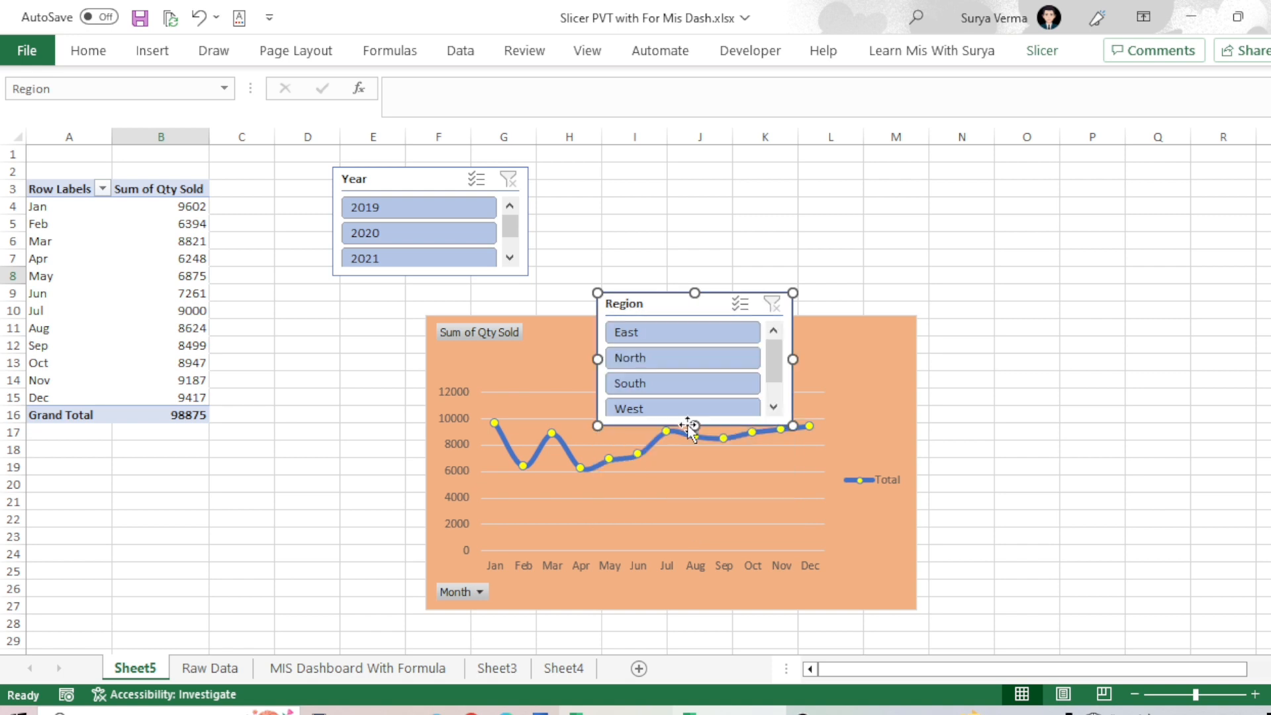
pyautogui.moveTo(656, 303); pyautogui.dragTo(596, 180)
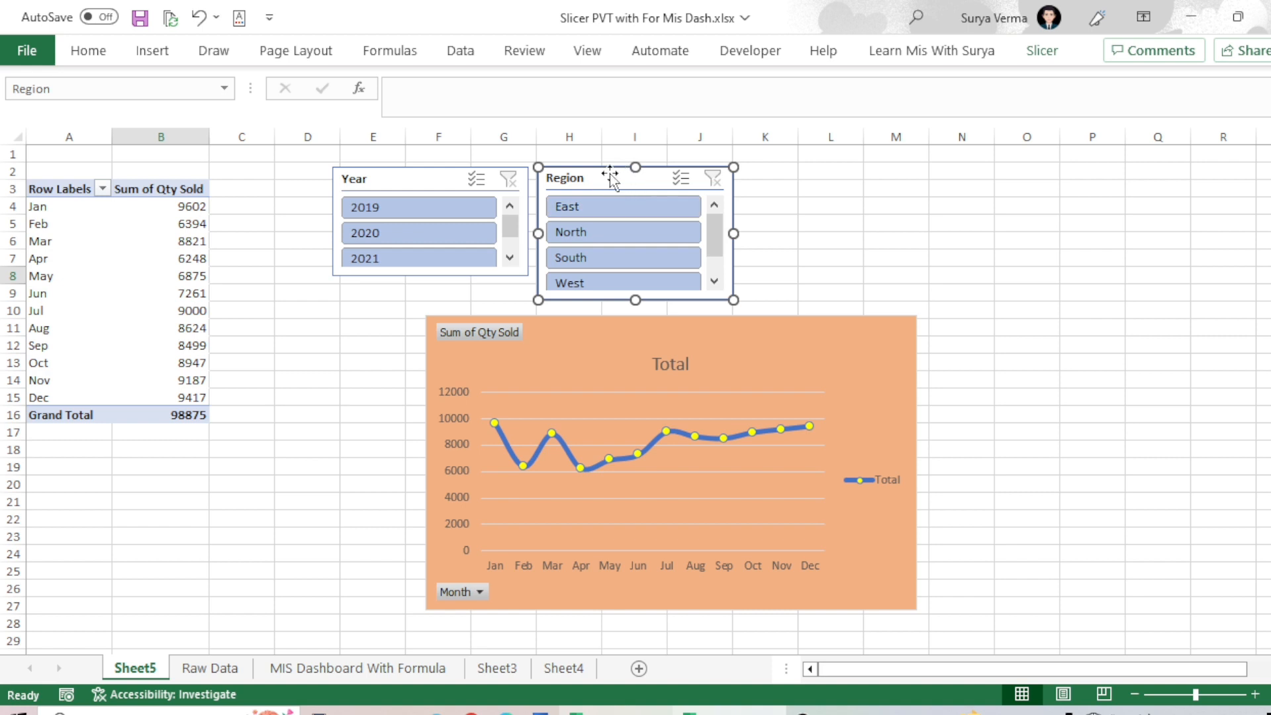
# Apply the light orange slicer style to both the Region and Year slicers
pyautogui.click(1042, 51)
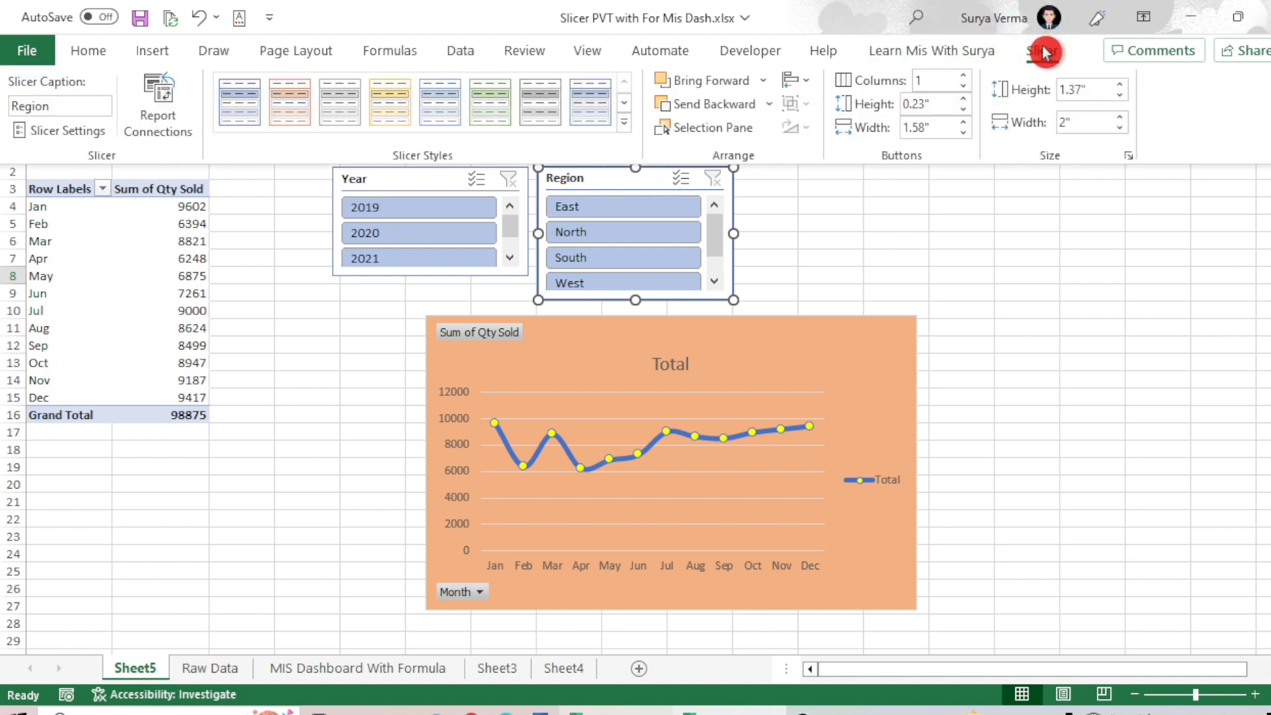
pyautogui.click(289, 106)
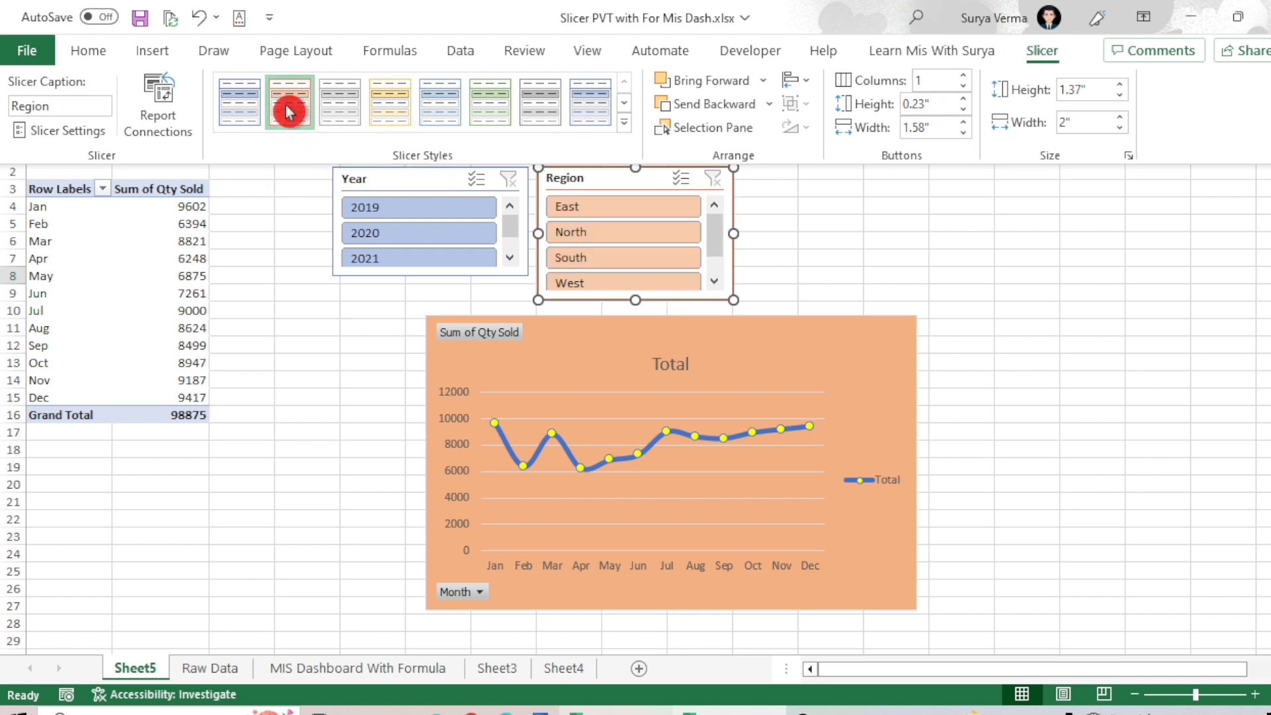
pyautogui.click(391, 184)
pyautogui.click(1044, 51)
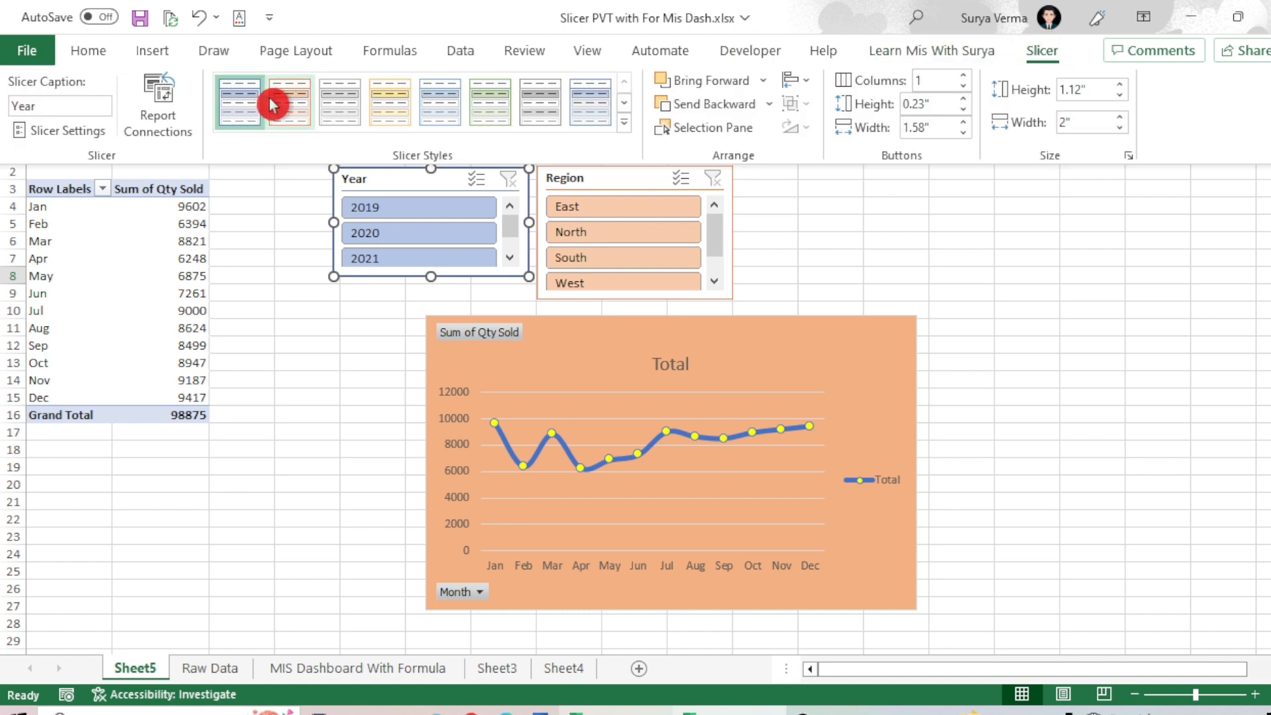
pyautogui.click(298, 108)
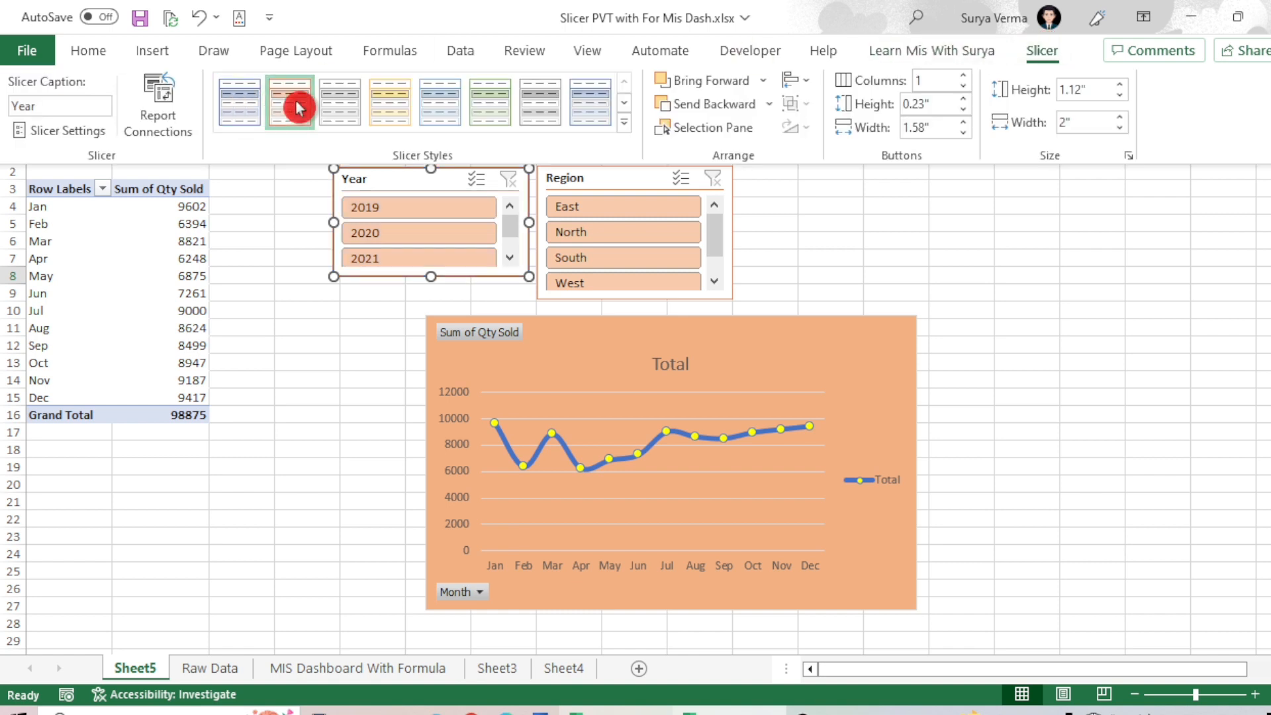
# Arrange the buttons of the Year and Region slicers in 2 columns
pyautogui.click(967, 74)
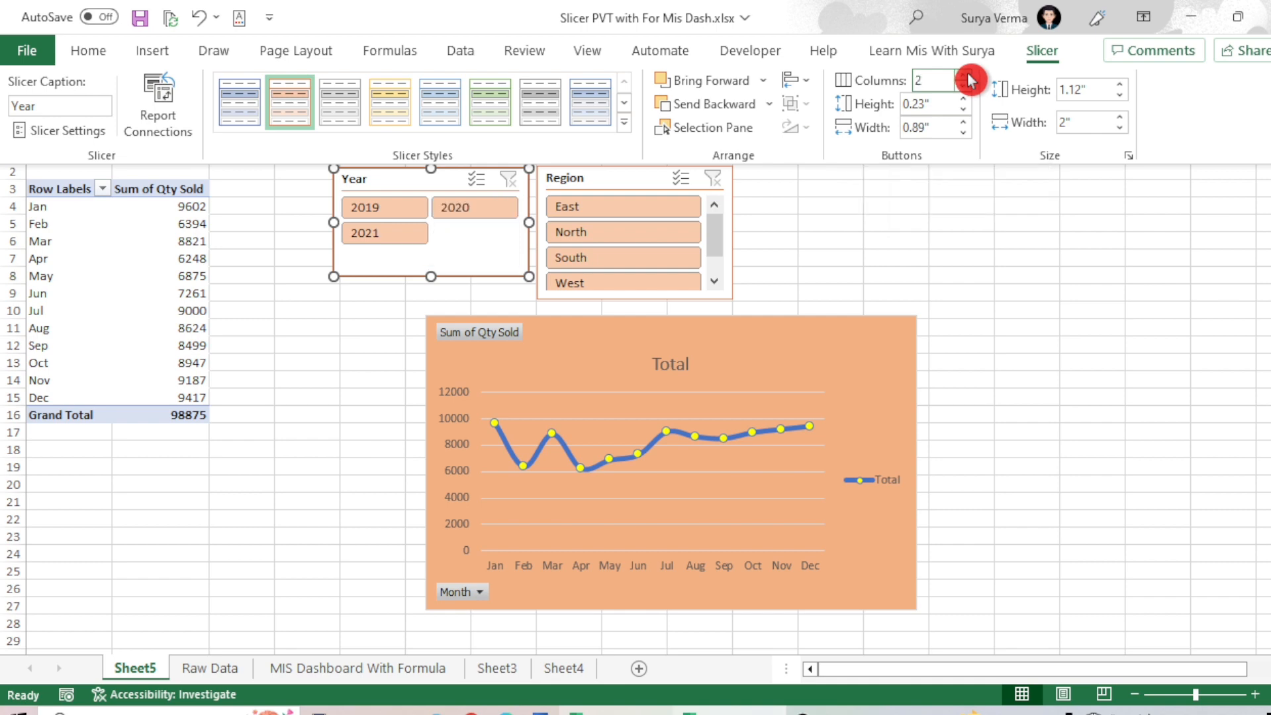
pyautogui.click(605, 184)
pyautogui.click(607, 179)
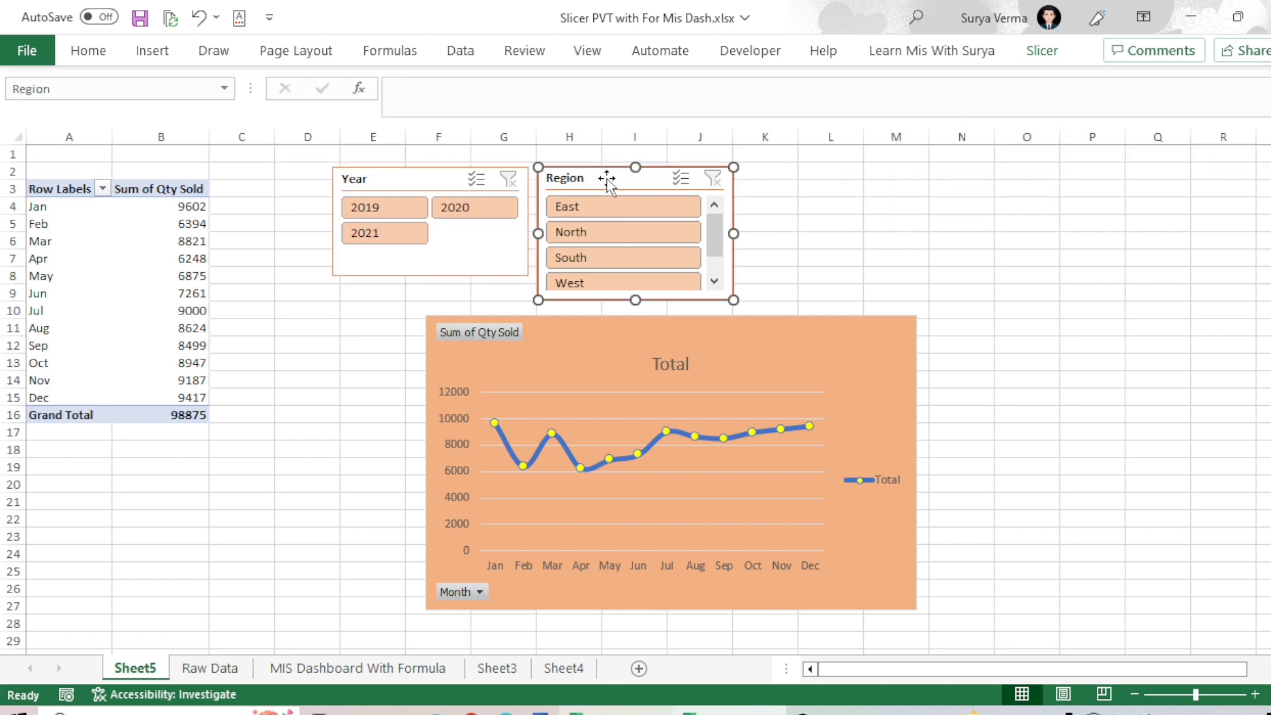
pyautogui.click(1043, 51)
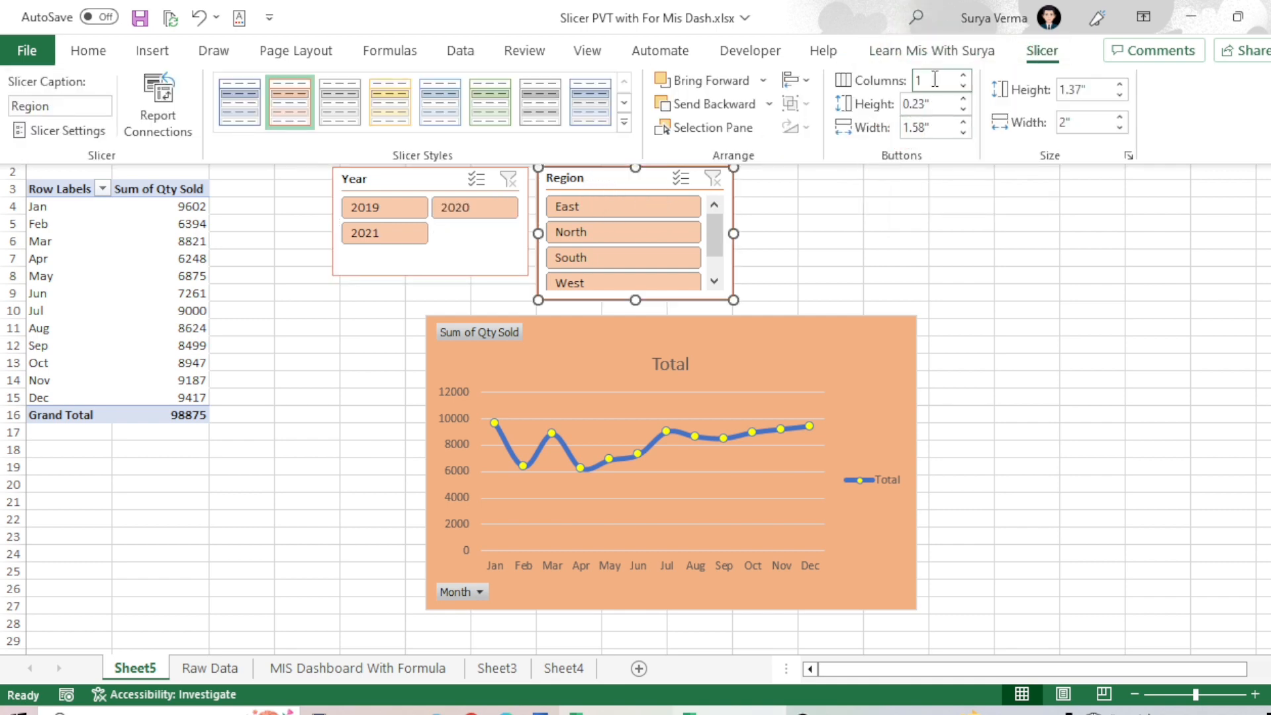
pyautogui.click(963, 75)
pyautogui.click(850, 233)
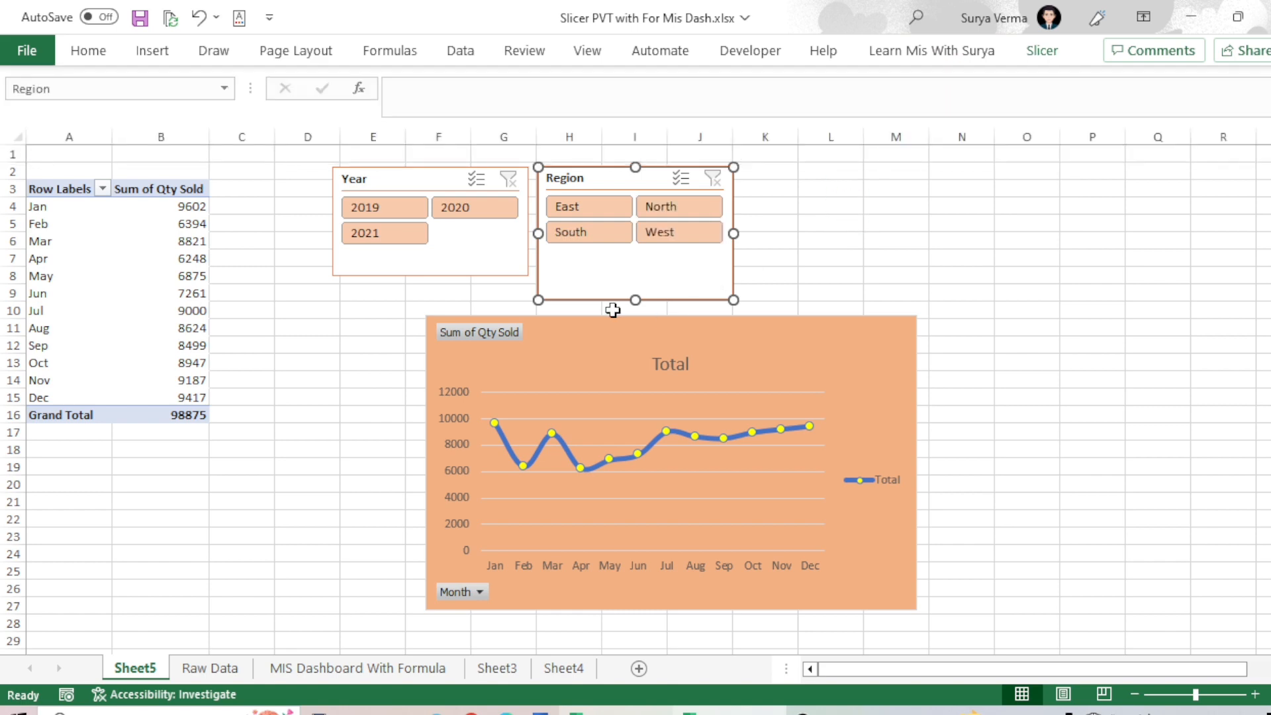
# Trim the empty space below both slicers' buttons and move the slicers down together, just above the PivotChart
pyautogui.moveTo(635, 300); pyautogui.dragTo(636, 260)
pyautogui.click(421, 274)
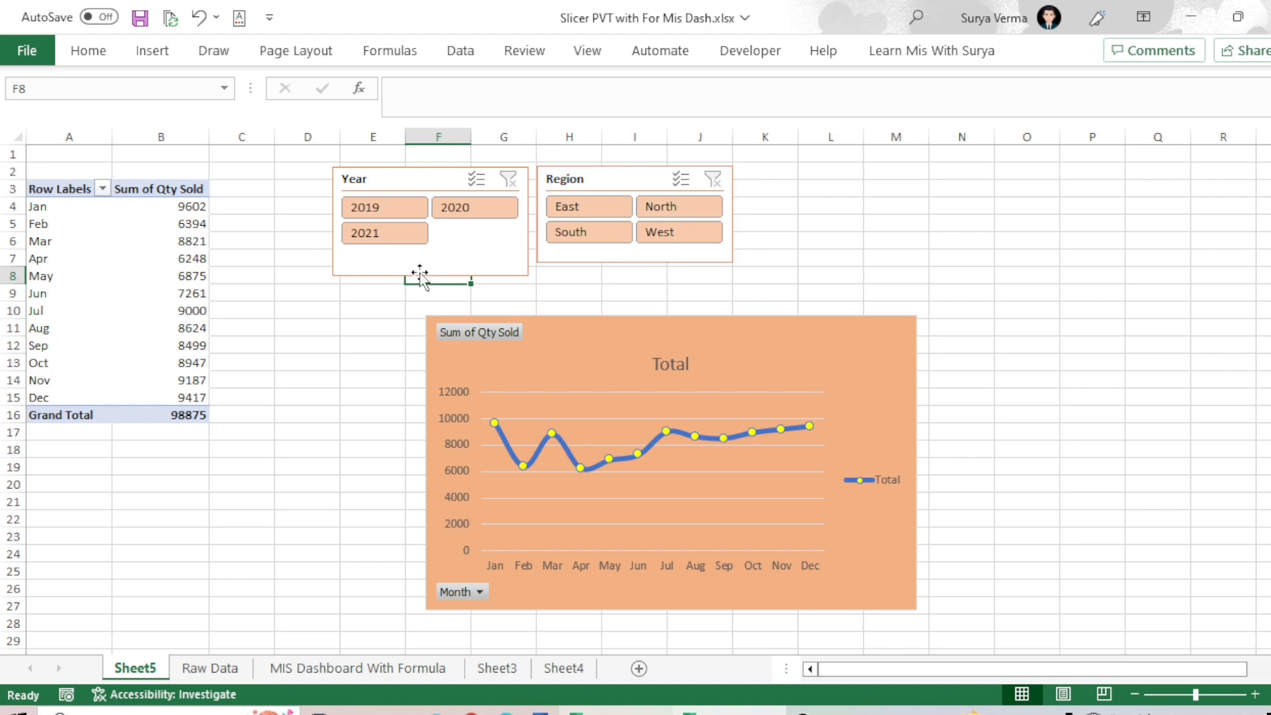
pyautogui.moveTo(431, 277); pyautogui.dragTo(433, 264)
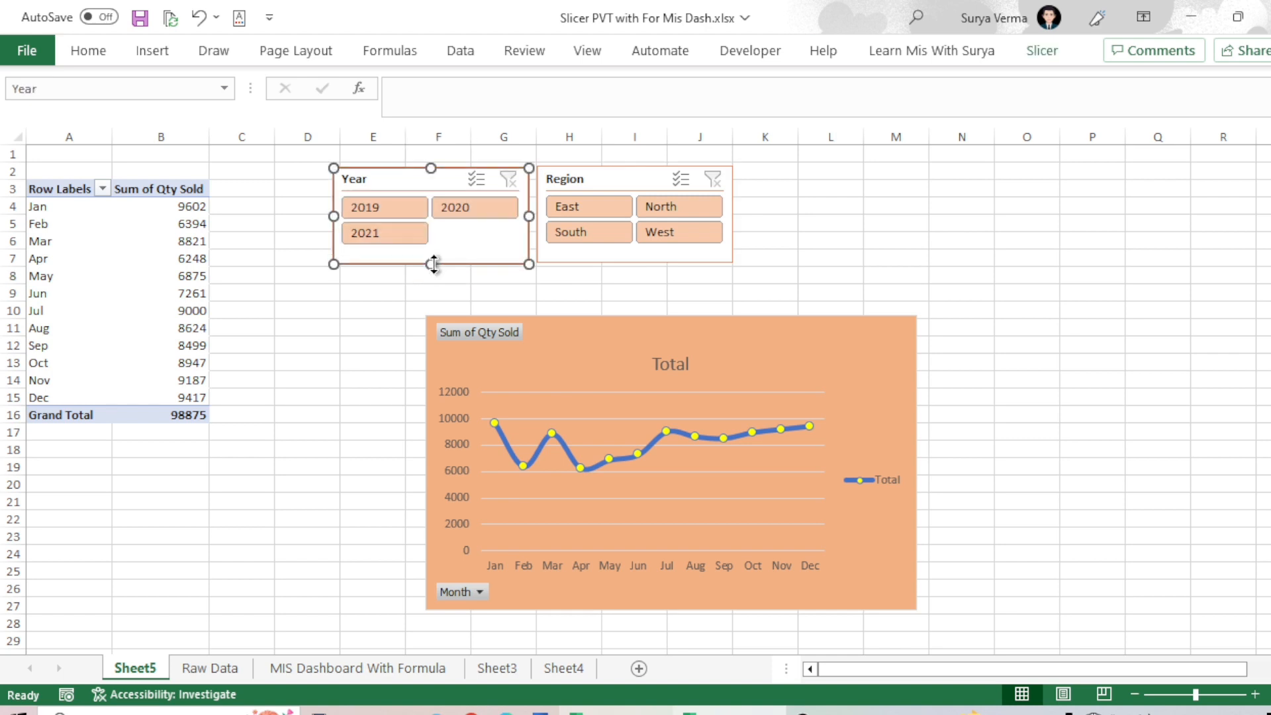
pyautogui.moveTo(405, 181); pyautogui.dragTo(433, 211)
pyautogui.moveTo(595, 185); pyautogui.dragTo(608, 217)
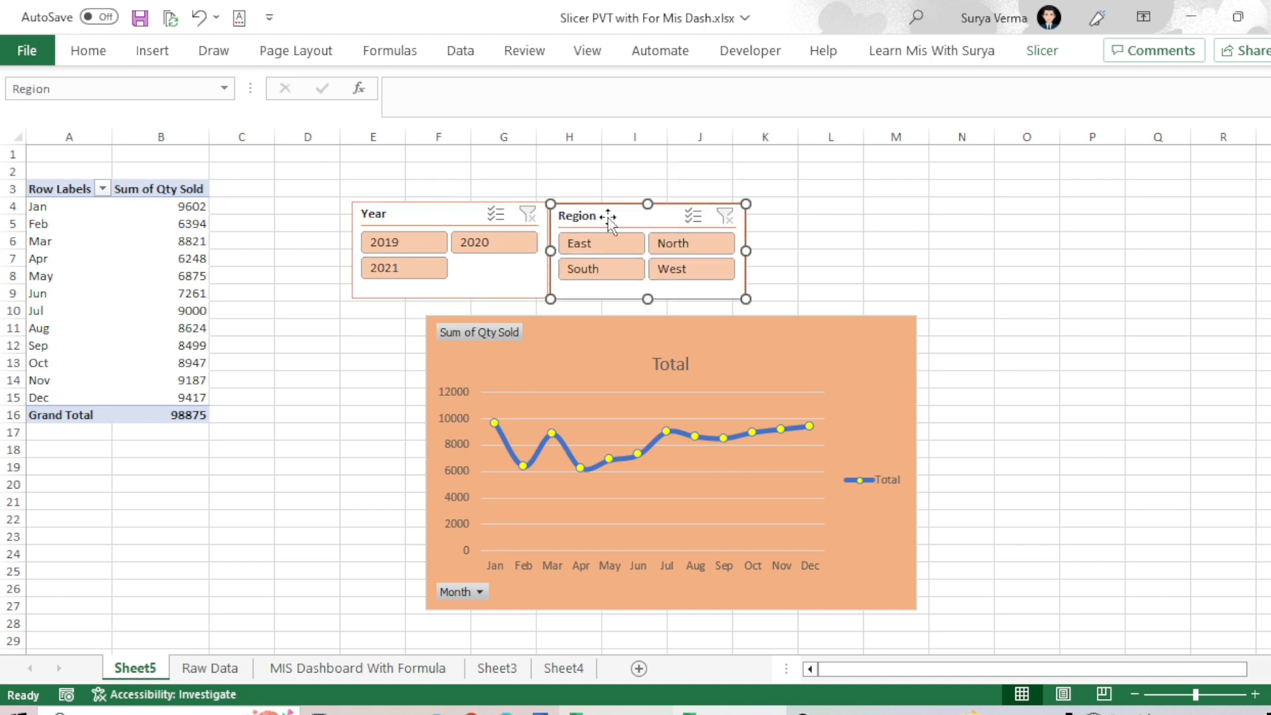
pyautogui.click(899, 227)
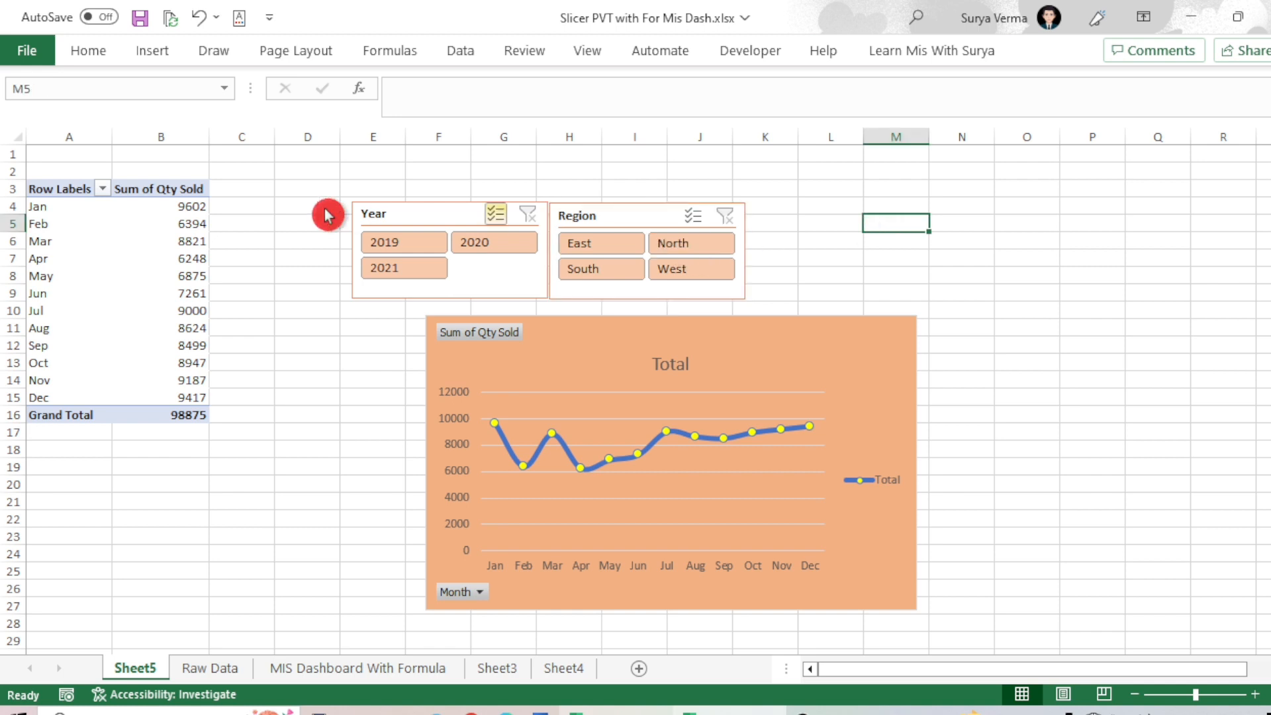
# Insert a timeline for the Date field of the PivotTable
pyautogui.click(139, 243)
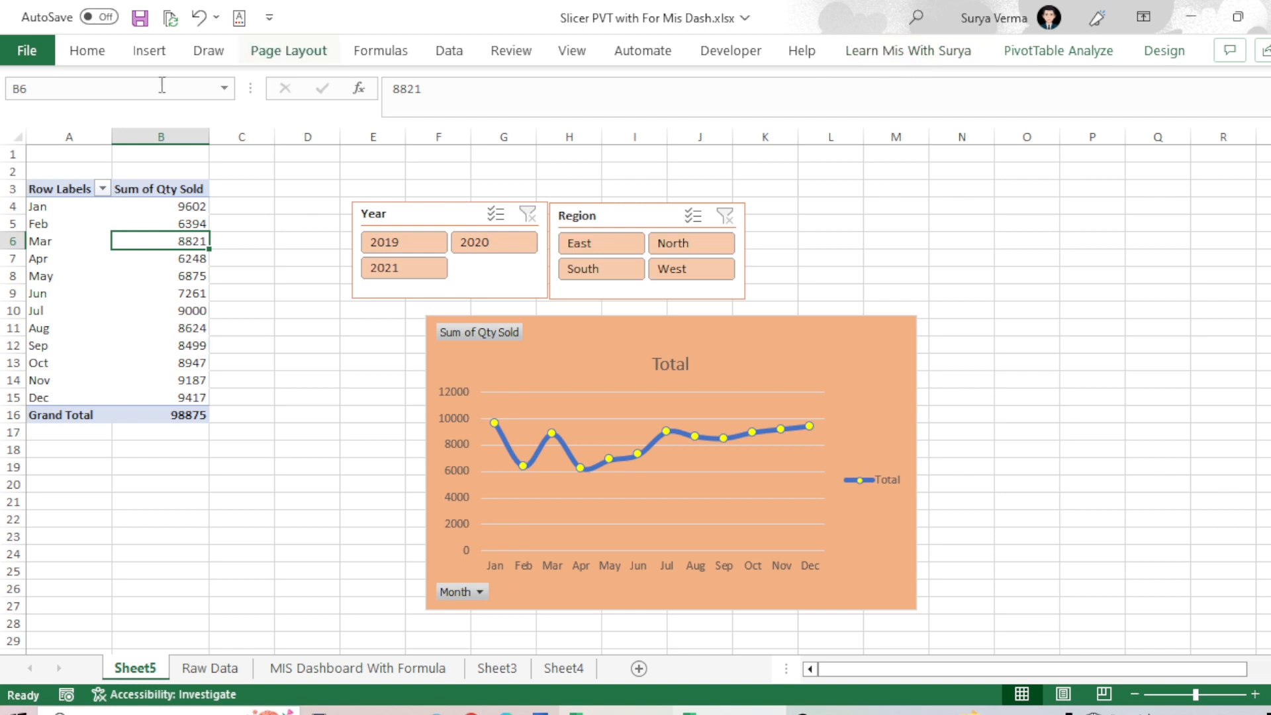
pyautogui.click(145, 53)
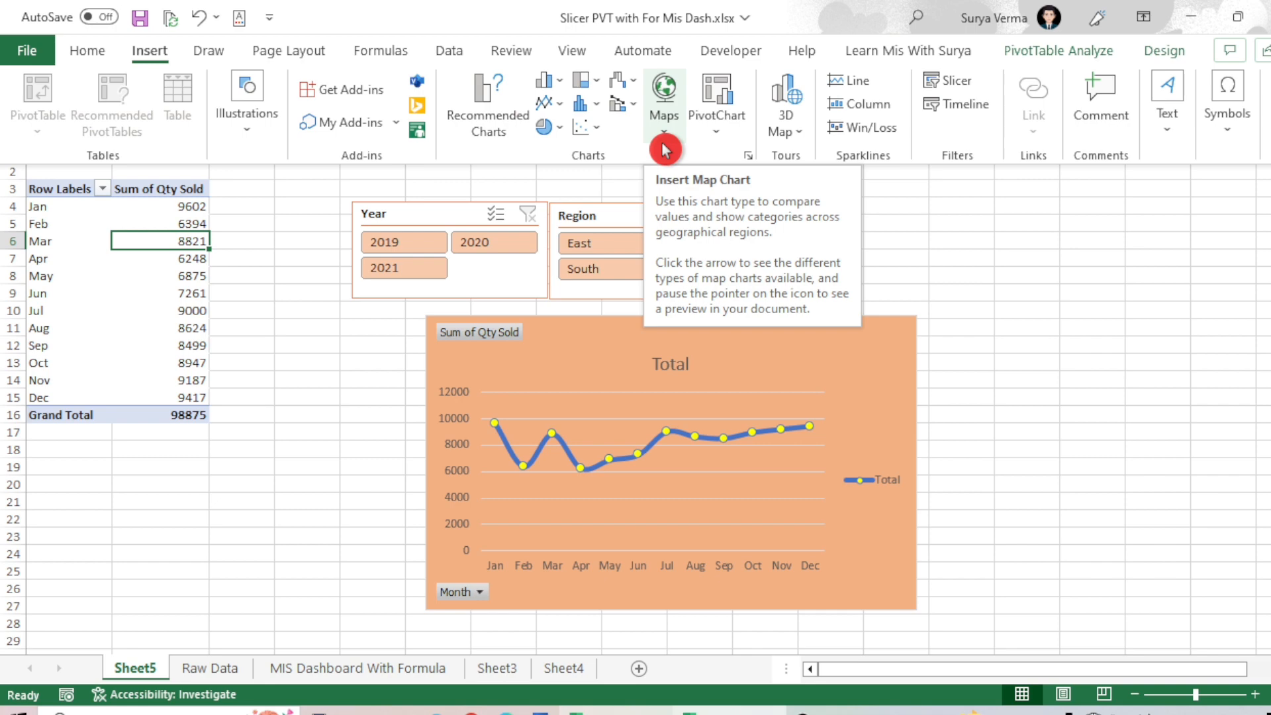
pyautogui.click(960, 105)
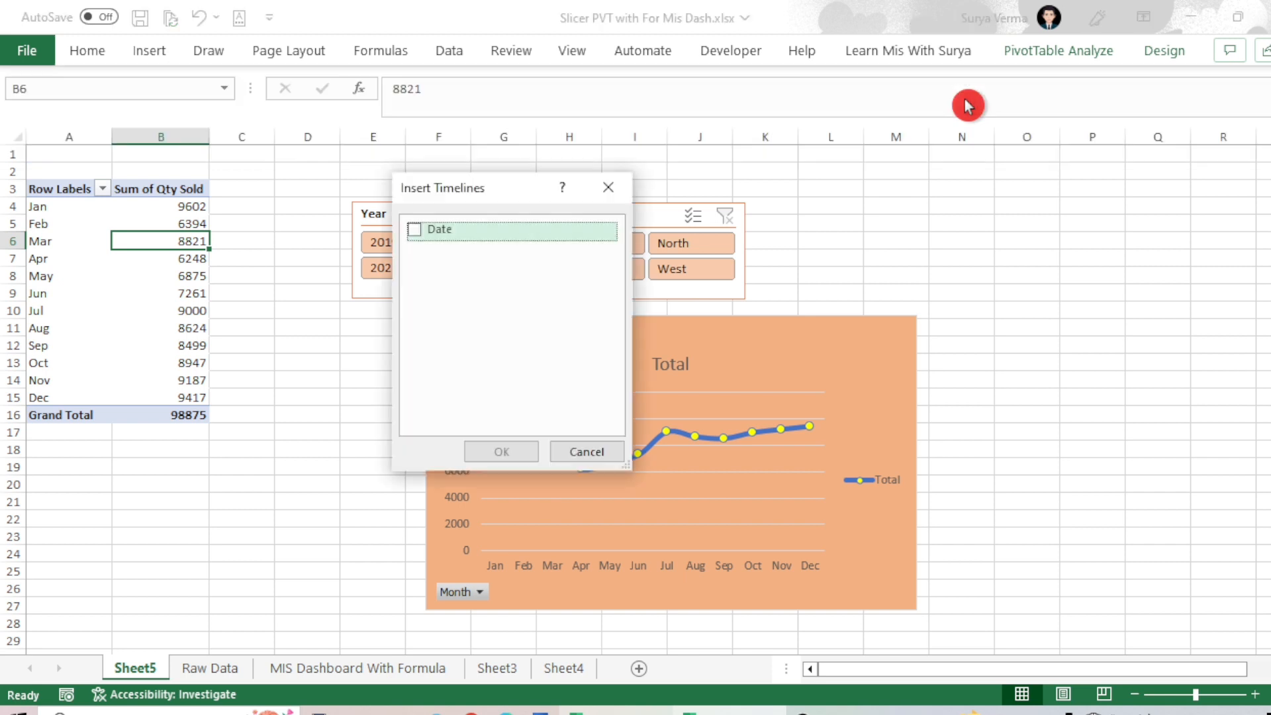
pyautogui.click(435, 235)
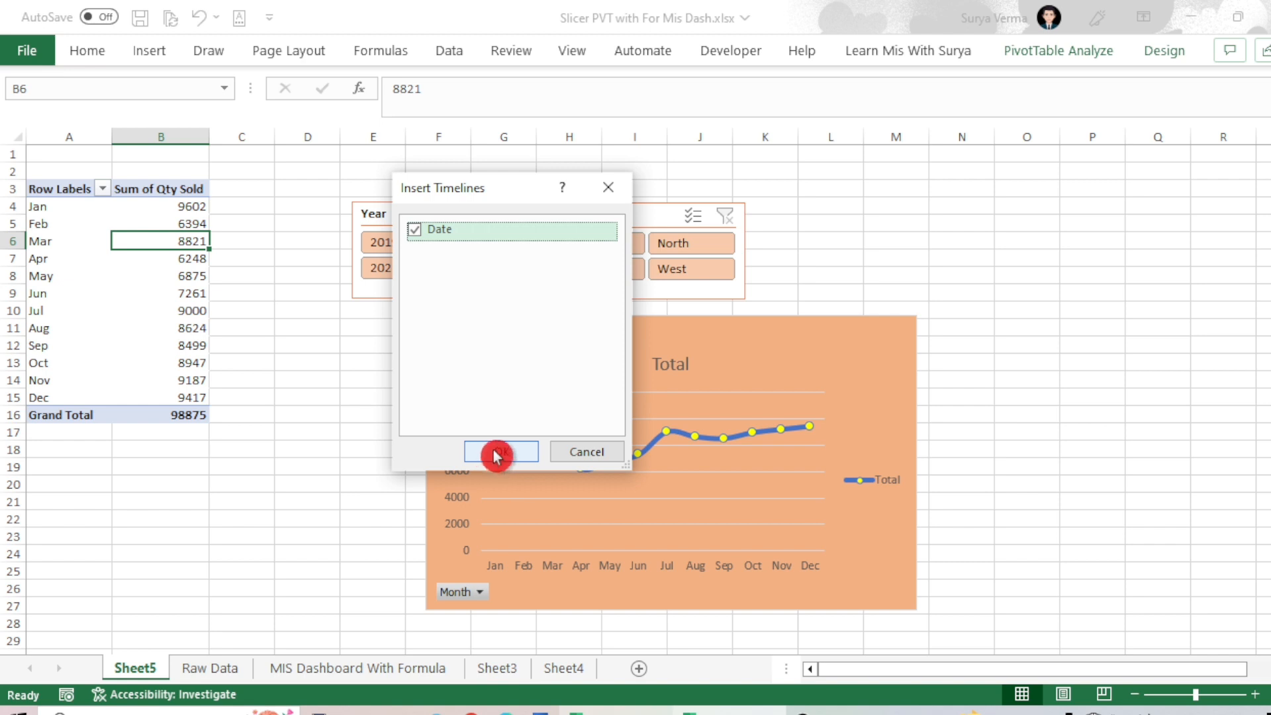
pyautogui.click(496, 454)
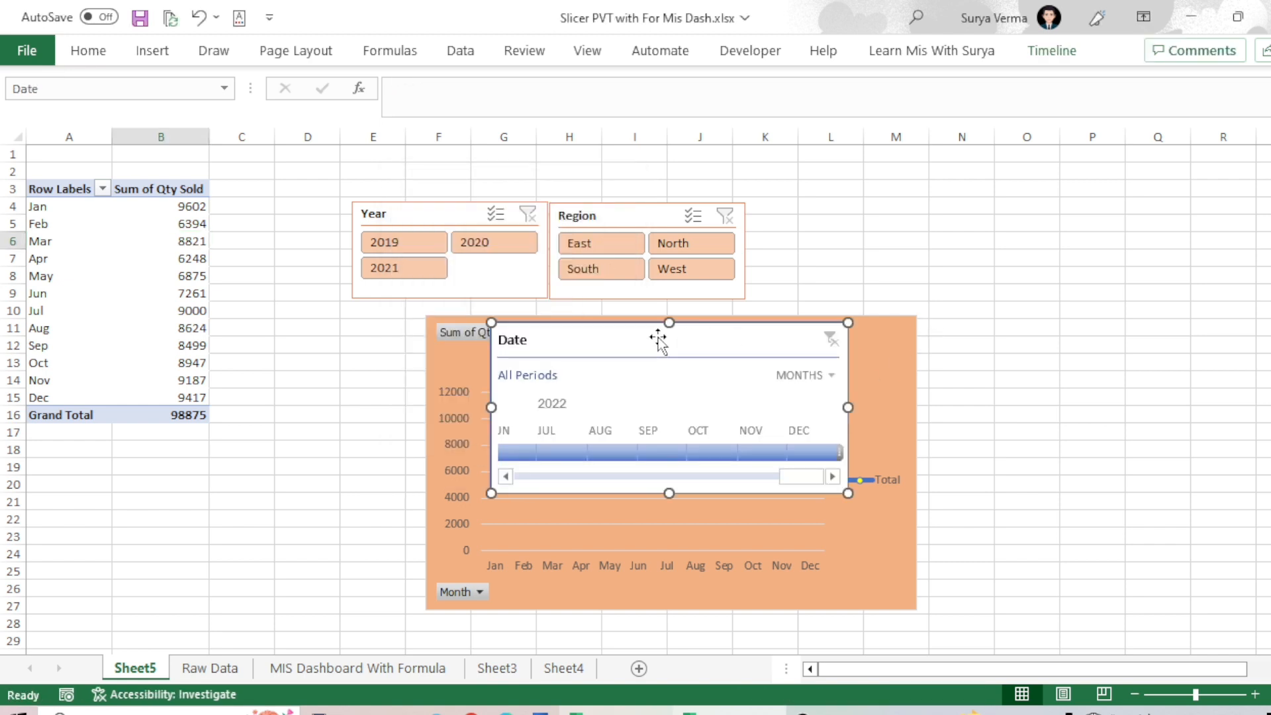
# Place the Date timeline beside the Region slicer and shift the PivotChart down to make room for it
pyautogui.moveTo(658, 339); pyautogui.dragTo(877, 192)
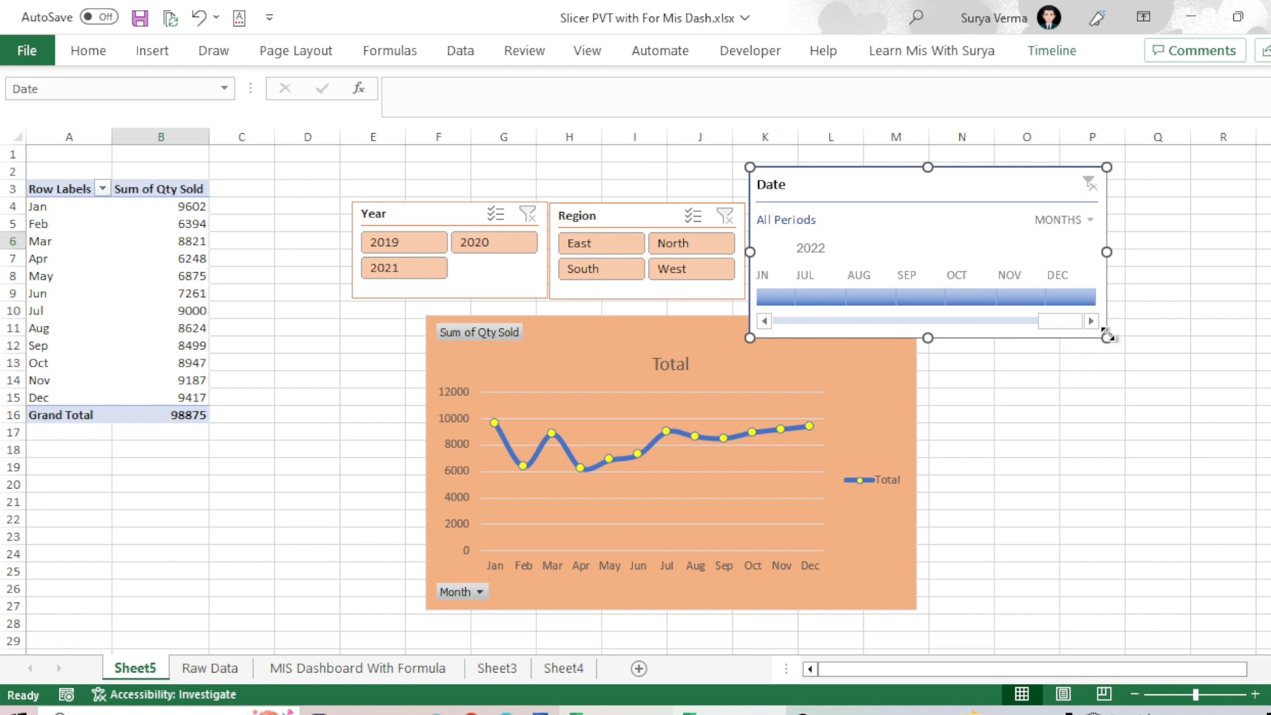
pyautogui.moveTo(903, 177); pyautogui.dragTo(902, 157)
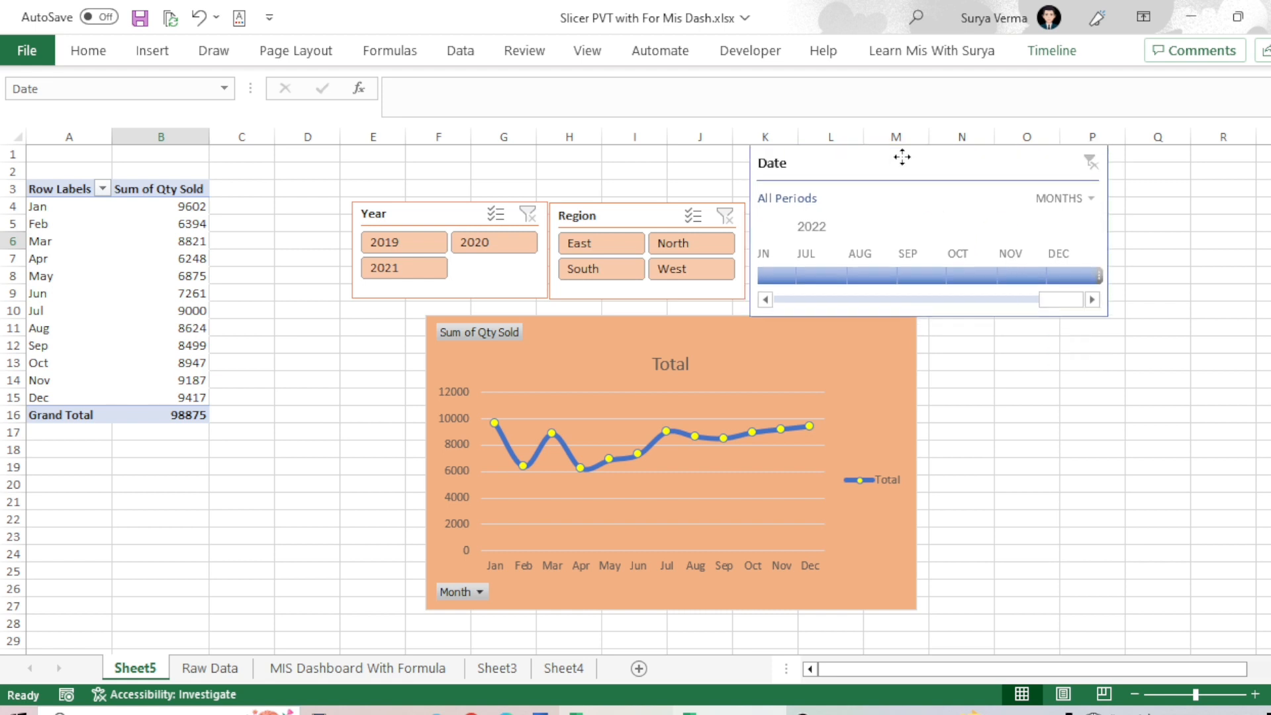
pyautogui.click(707, 435)
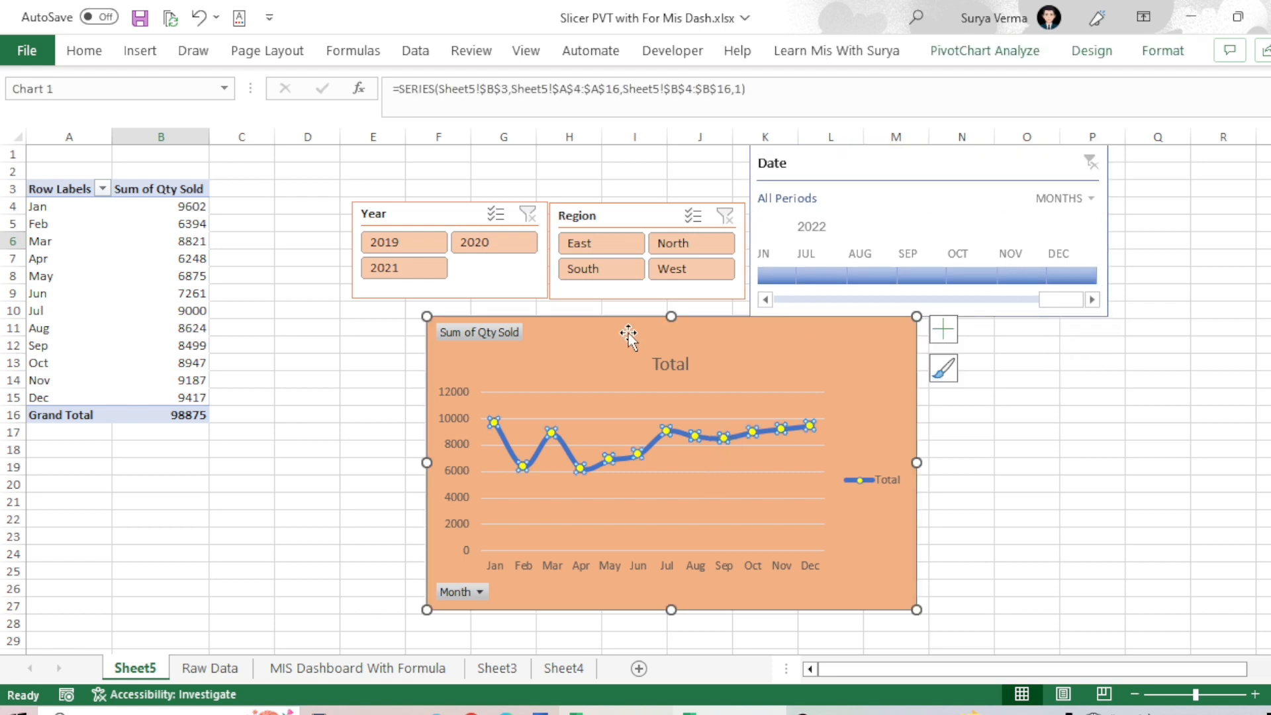
pyautogui.moveTo(628, 334); pyautogui.dragTo(618, 363)
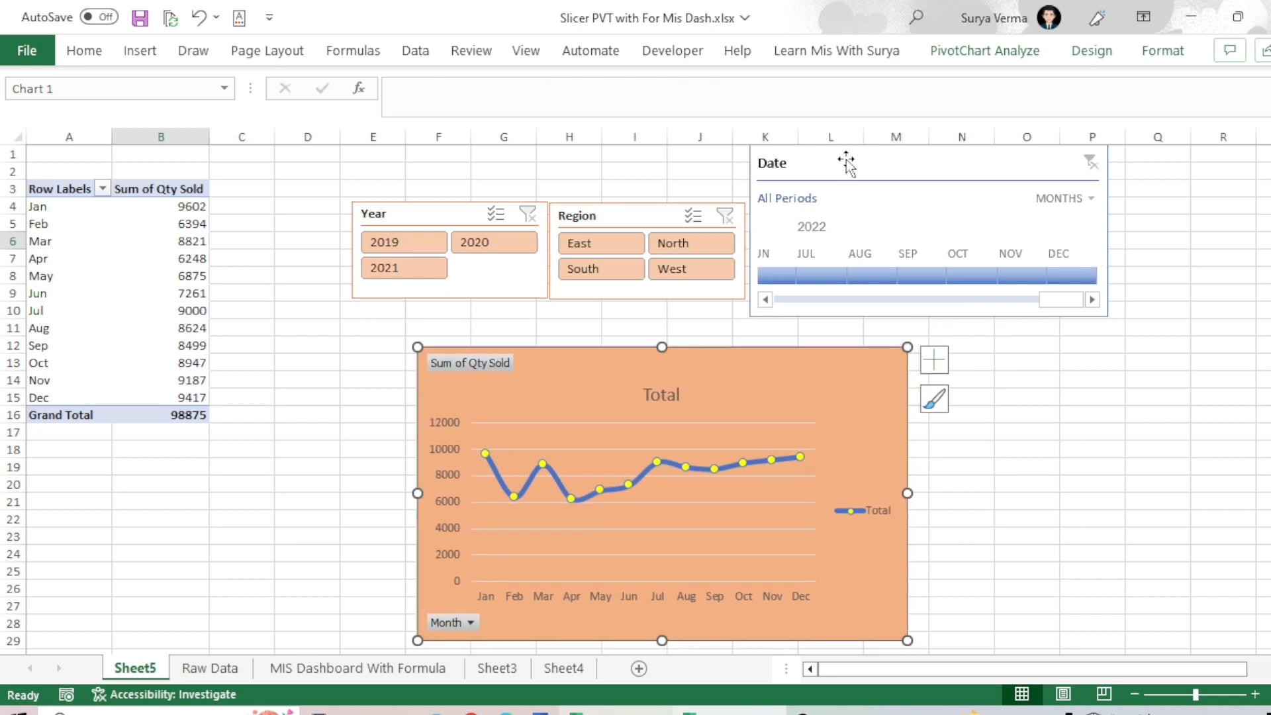
pyautogui.moveTo(846, 162); pyautogui.dragTo(857, 167)
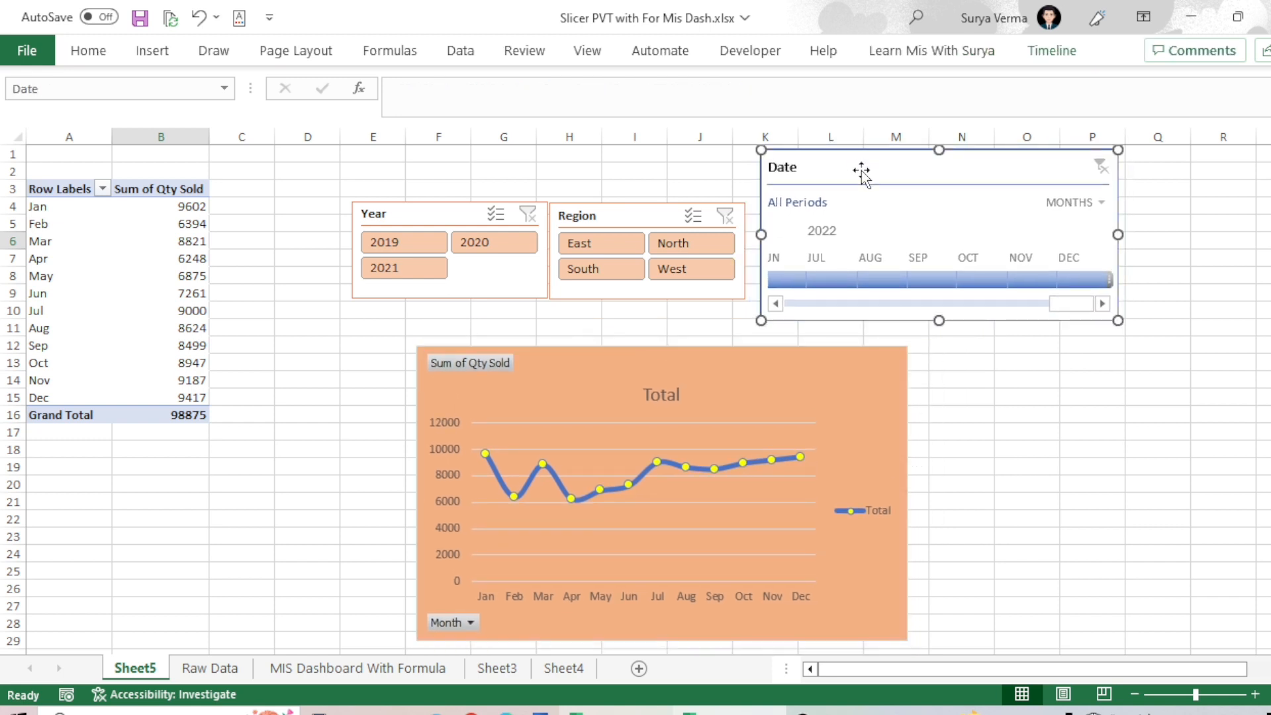
# Apply the light orange timeline style to the Date timeline and set its time level to QUARTERS
pyautogui.click(1053, 53)
pyautogui.click(313, 108)
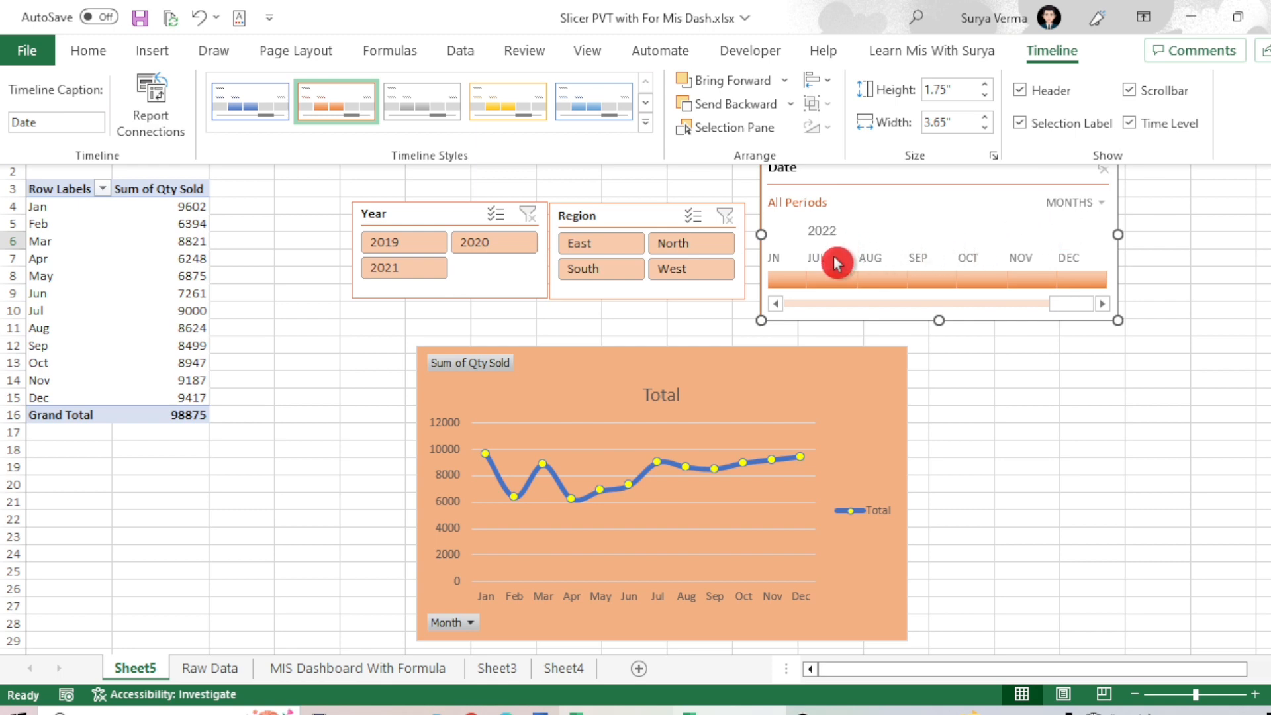
pyautogui.click(1096, 207)
pyautogui.click(1096, 205)
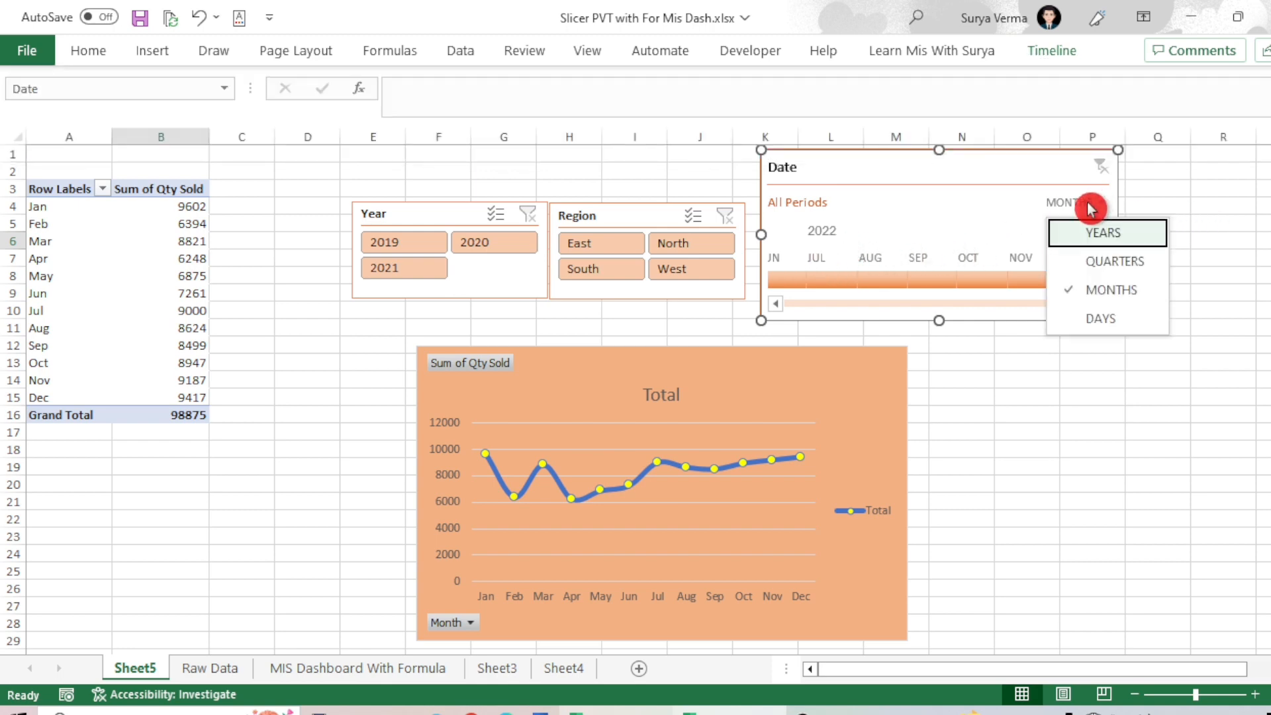
pyautogui.click(1108, 262)
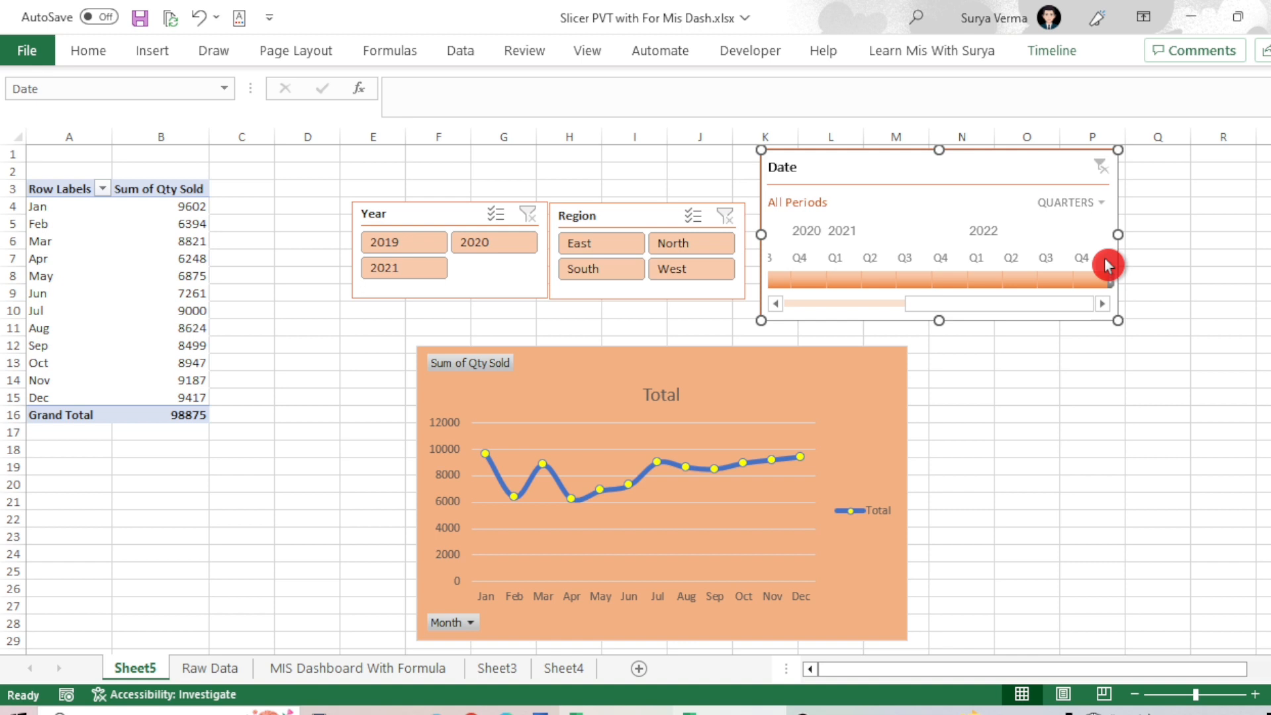
# Shrink the Date timeline to a compact width and set it directly against the Region slicer
pyautogui.moveTo(1119, 234); pyautogui.dragTo(987, 238)
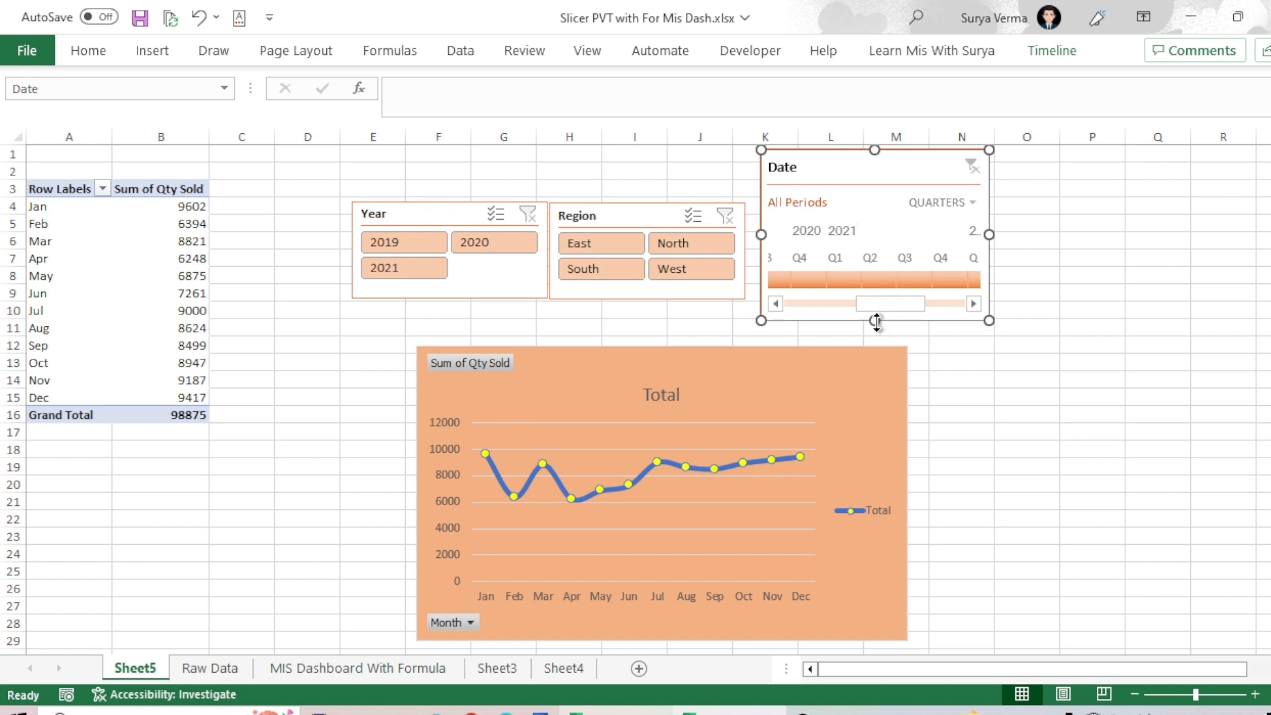
pyautogui.moveTo(875, 321); pyautogui.dragTo(763, 308)
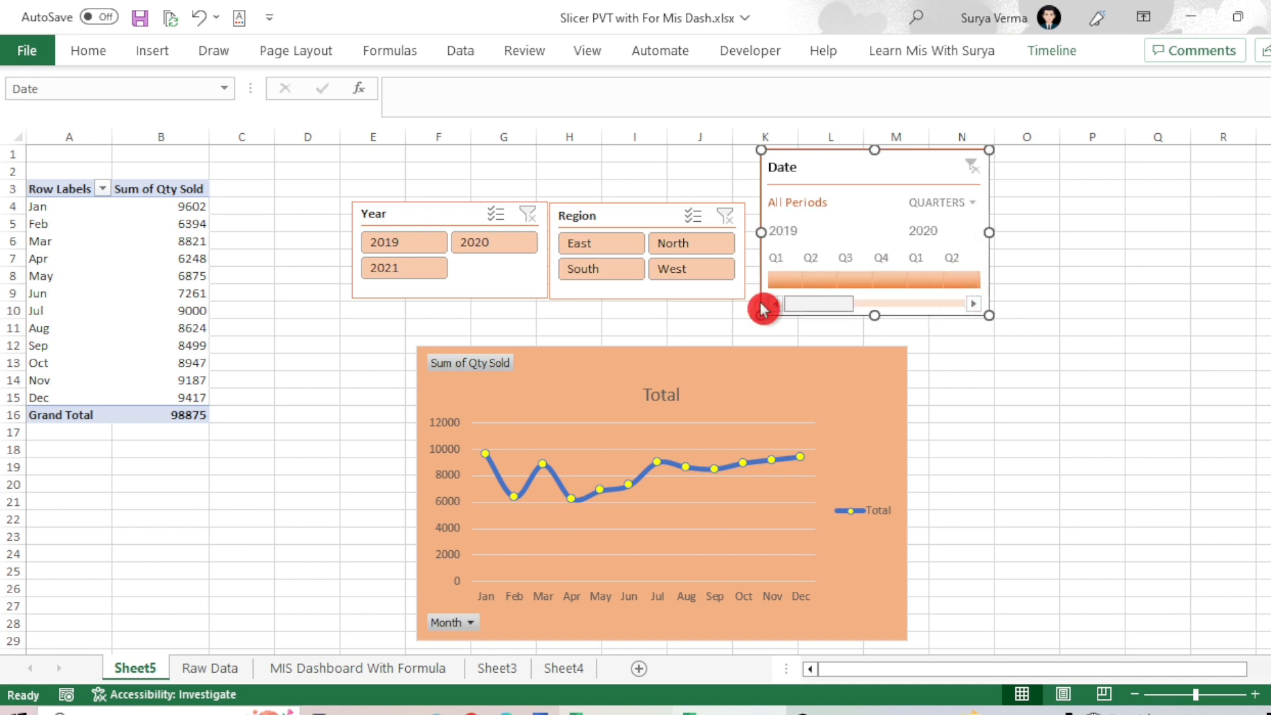
pyautogui.moveTo(820, 171); pyautogui.dragTo(804, 192)
# Move the Region and Year slicers up level with the Date timeline and stretch both down to match its height
pyautogui.moveTo(653, 207); pyautogui.dragTo(658, 185)
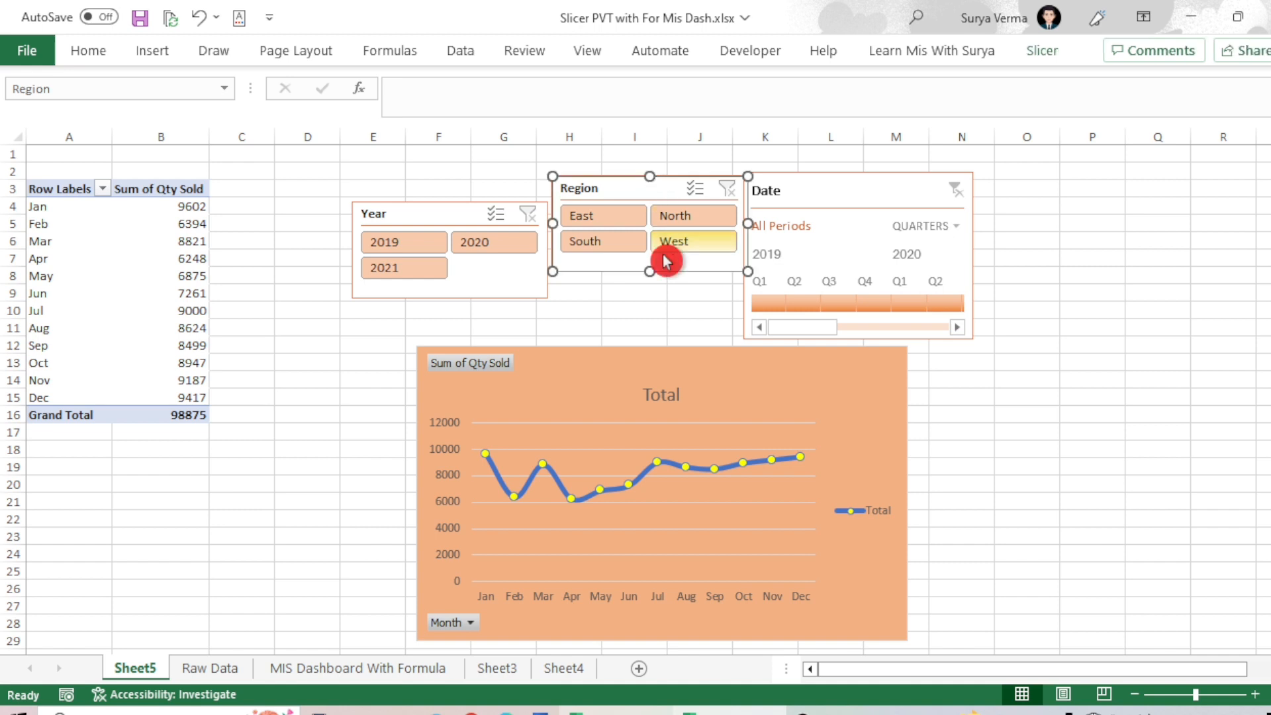
pyautogui.moveTo(650, 272); pyautogui.dragTo(649, 336)
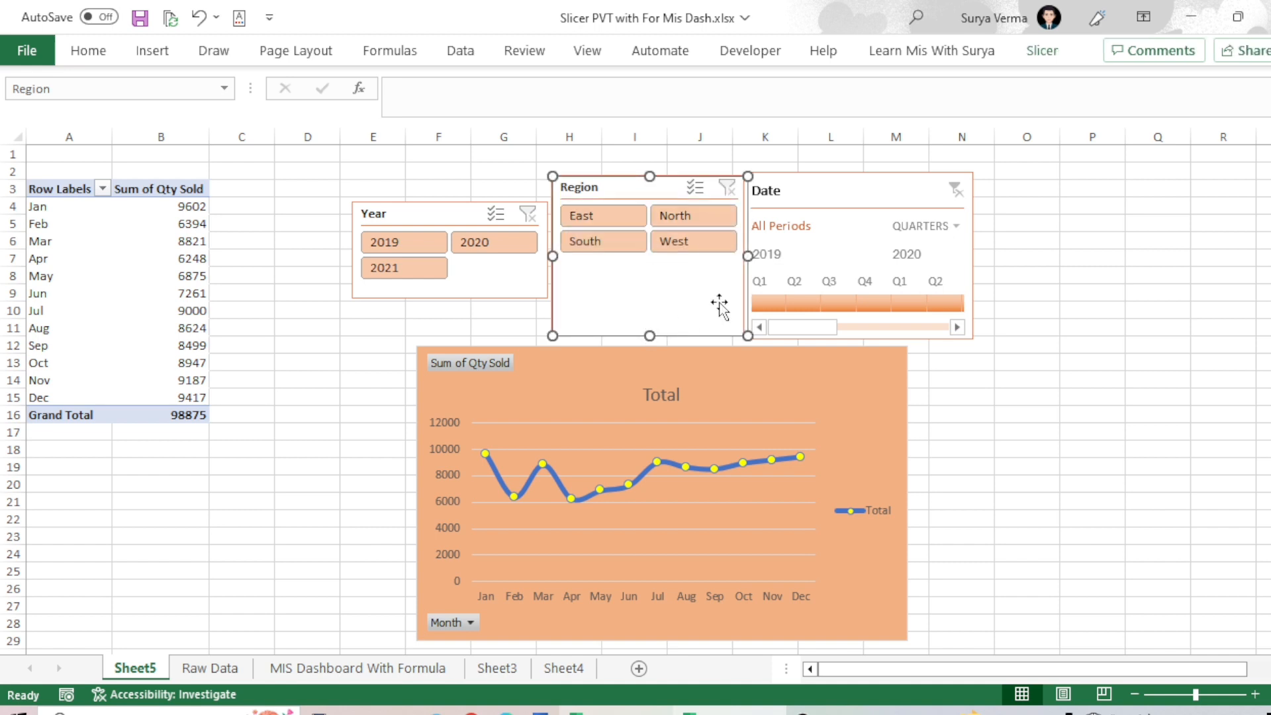
pyautogui.moveTo(448, 213); pyautogui.dragTo(451, 186)
pyautogui.moveTo(453, 272); pyautogui.dragTo(459, 333)
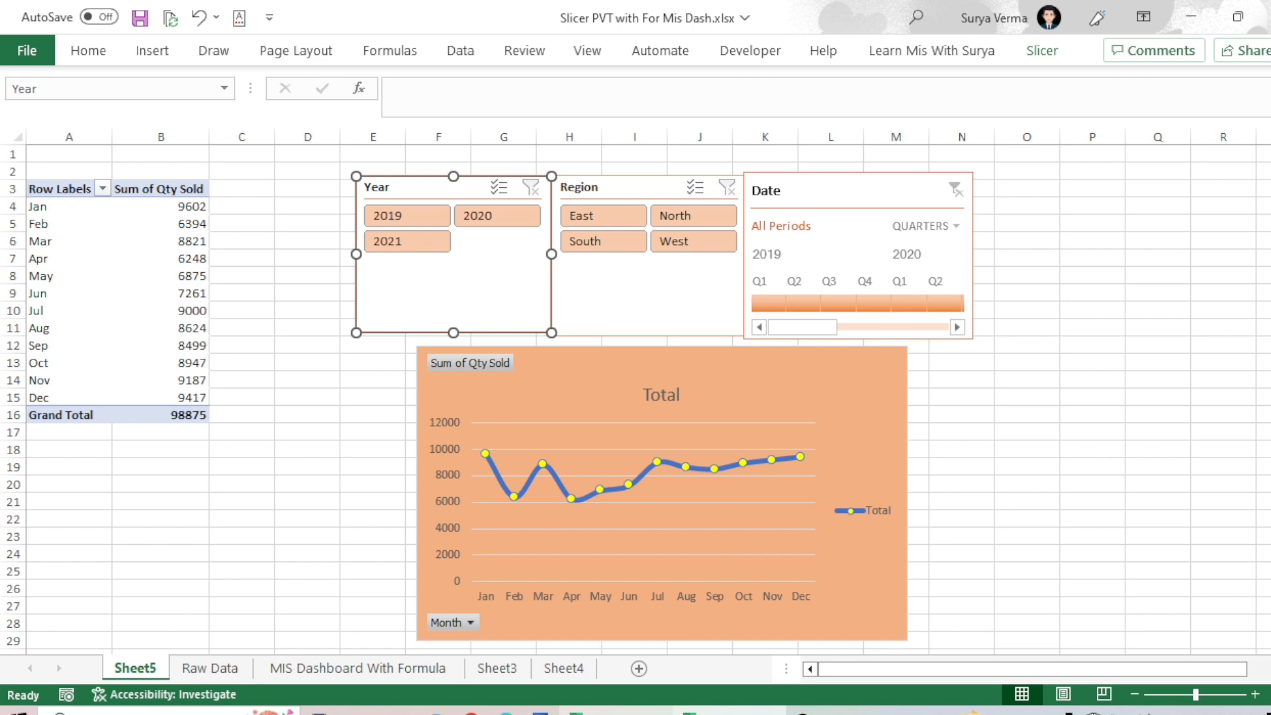
# Widen the PivotChart on both sides to span the full row of slicers and timeline
pyautogui.click(878, 427)
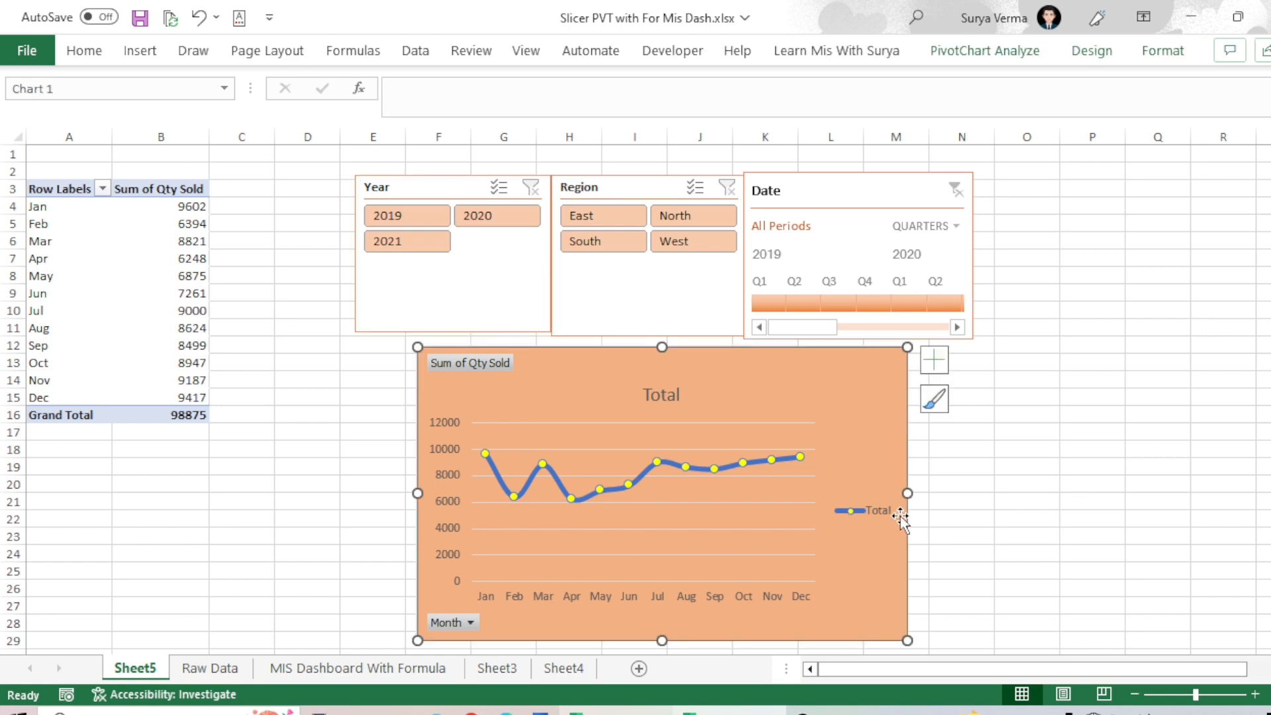
pyautogui.moveTo(907, 494); pyautogui.dragTo(973, 501)
pyautogui.moveTo(417, 494); pyautogui.dragTo(355, 502)
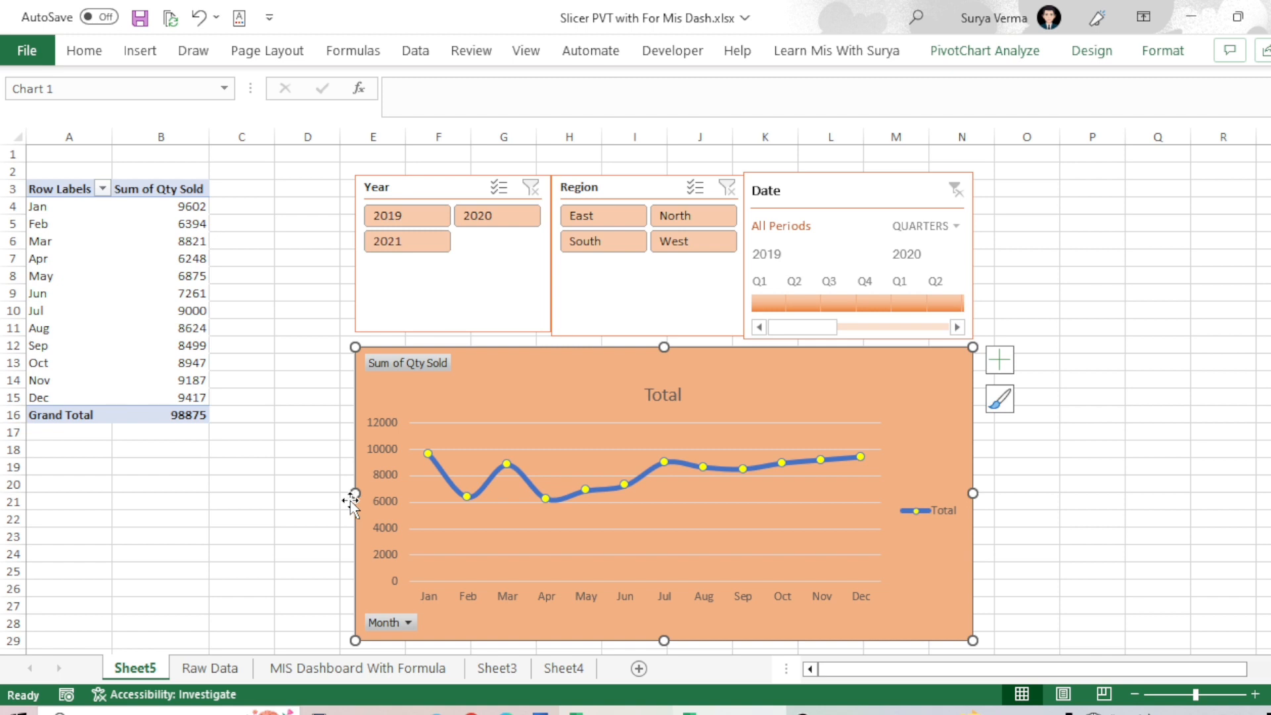
pyautogui.click(1120, 442)
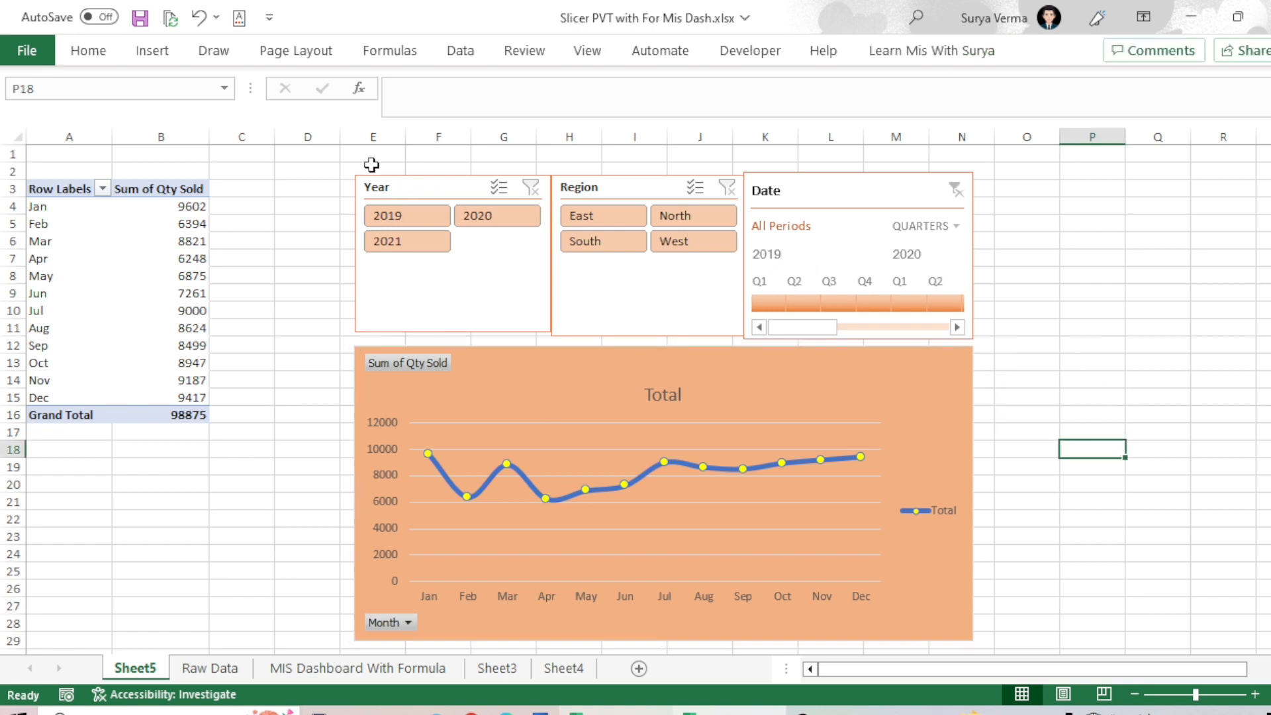
# Turn off the gridlines on Sheet5
pyautogui.click(276, 240)
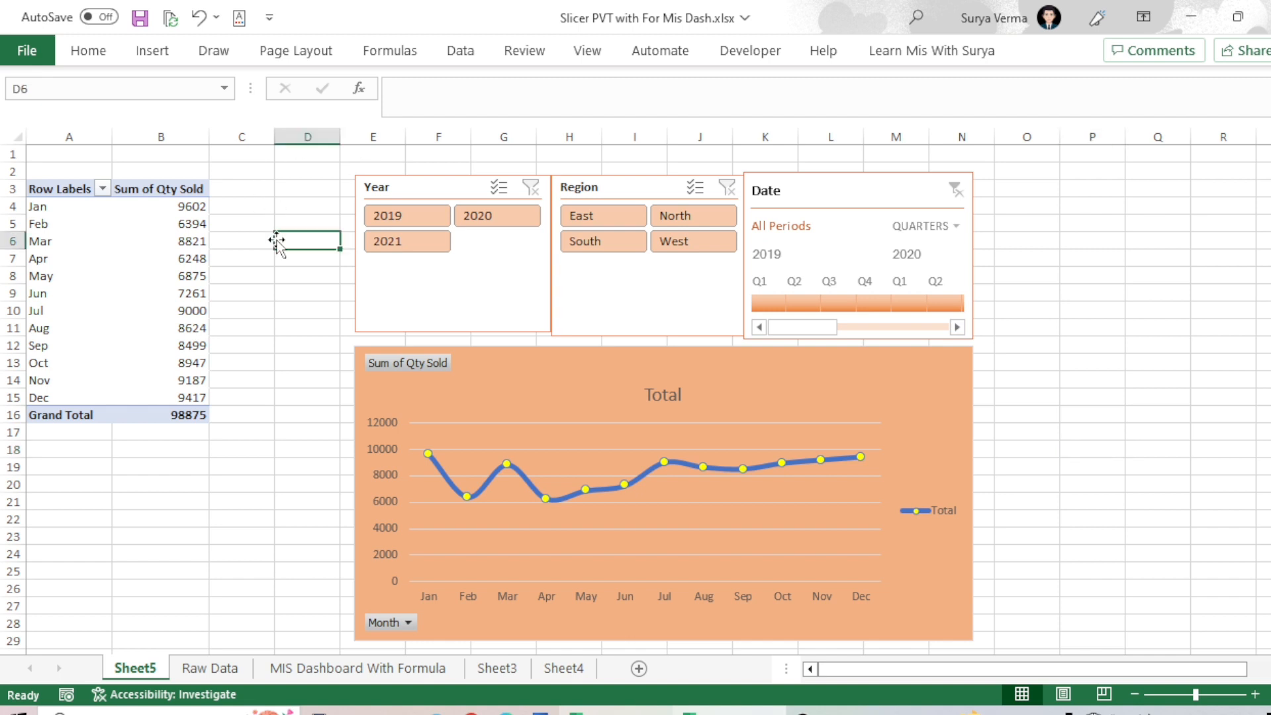
pyautogui.click(600, 53)
pyautogui.click(570, 126)
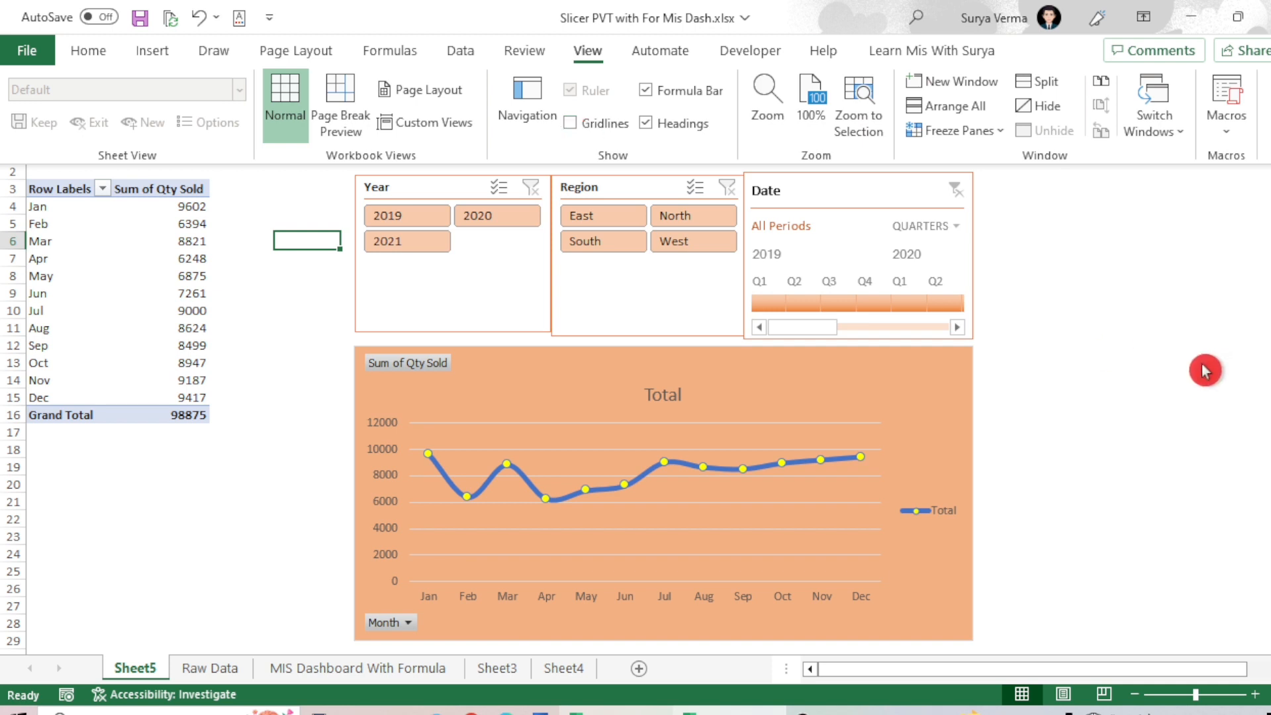
# Fill the range E1:N29 behind the slicers, timeline and PivotChart with the standard green color
pyautogui.moveTo(362, 159); pyautogui.dragTo(974, 644)
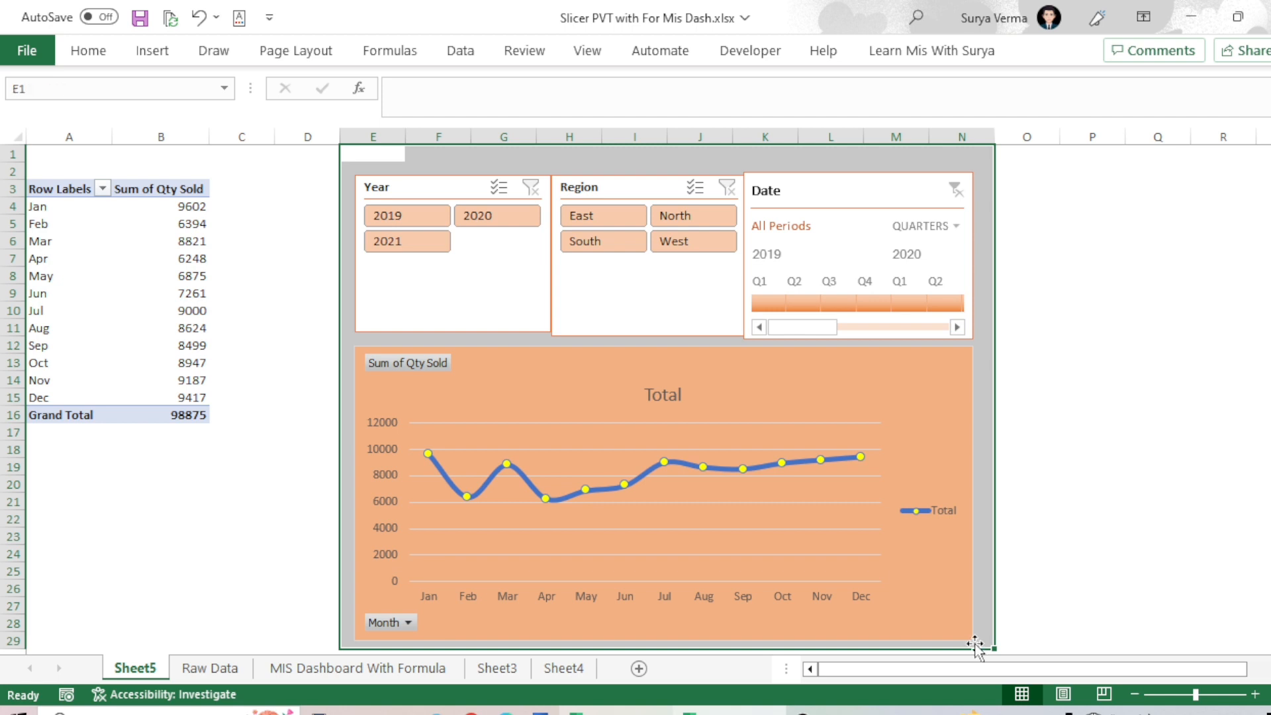
pyautogui.click(88, 52)
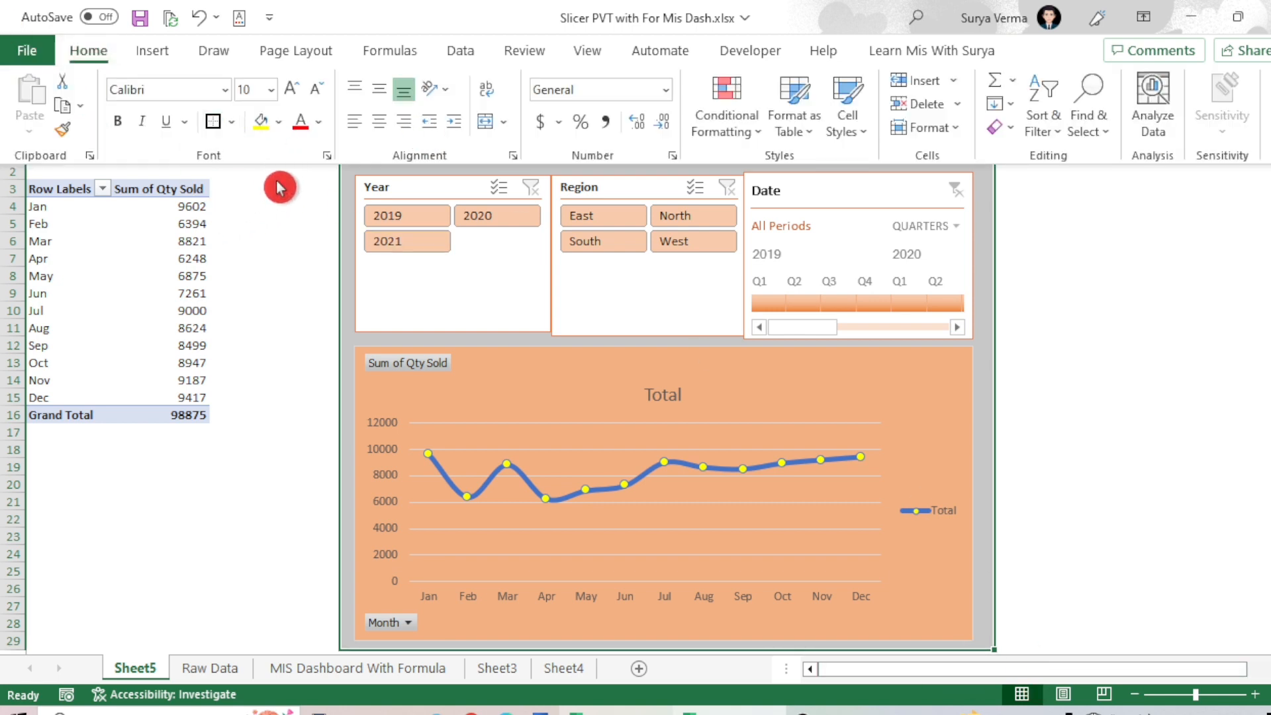
pyautogui.click(278, 122)
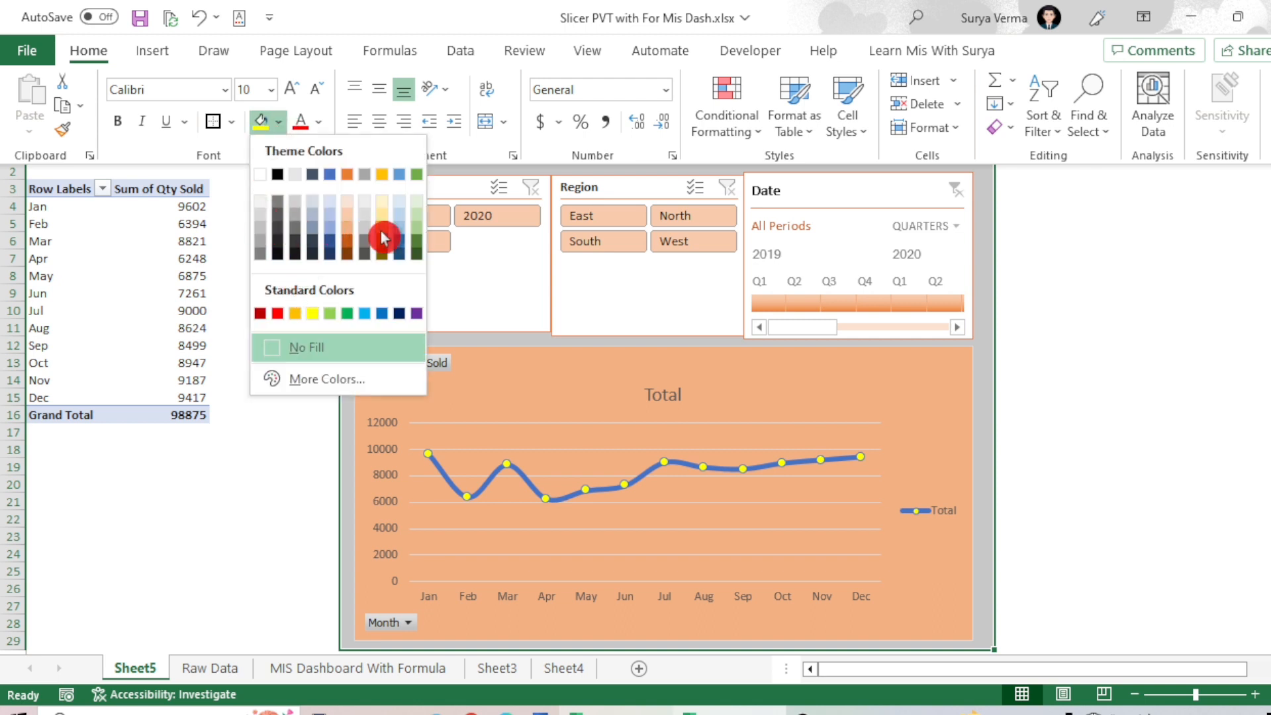
pyautogui.click(412, 223)
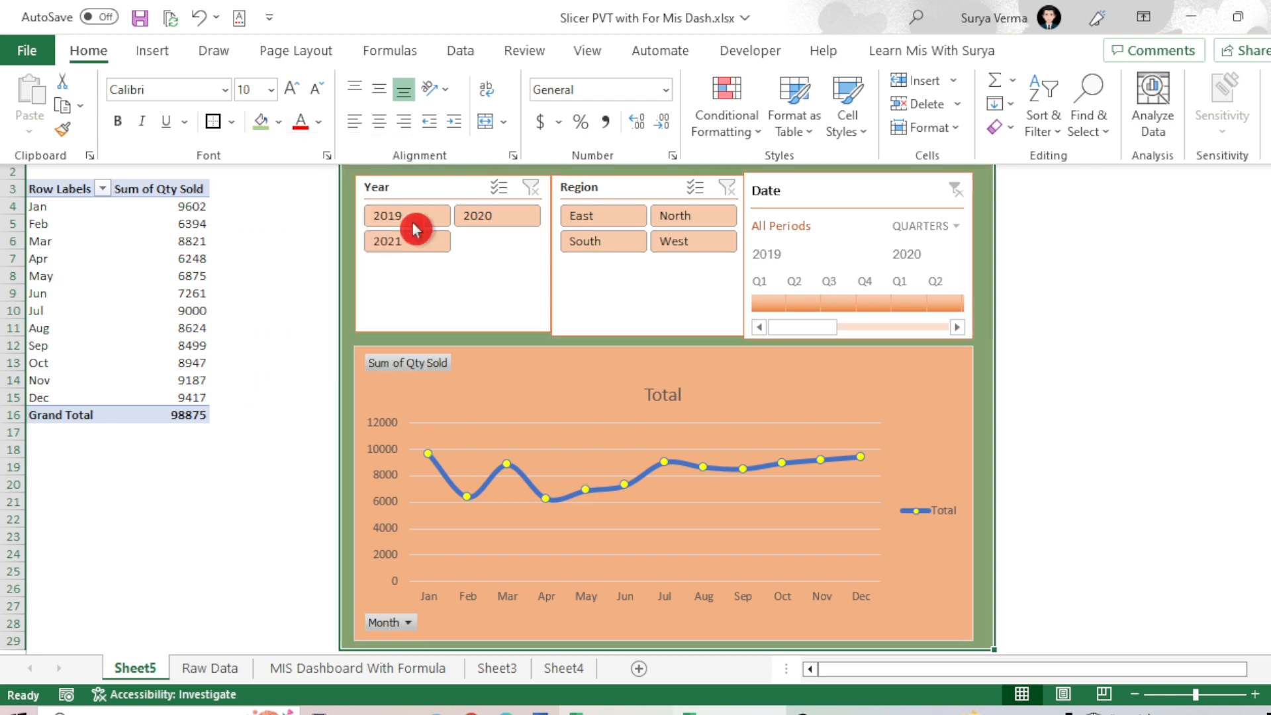
pyautogui.click(278, 122)
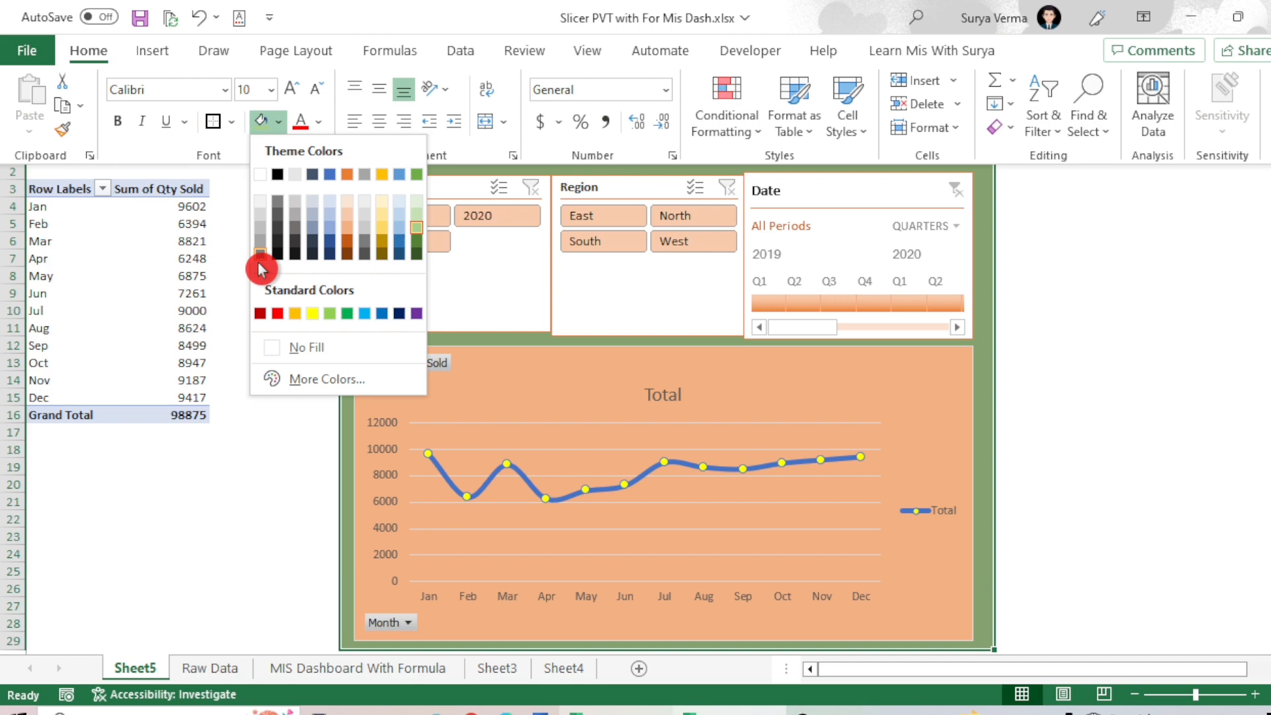
pyautogui.click(347, 314)
pyautogui.click(1059, 426)
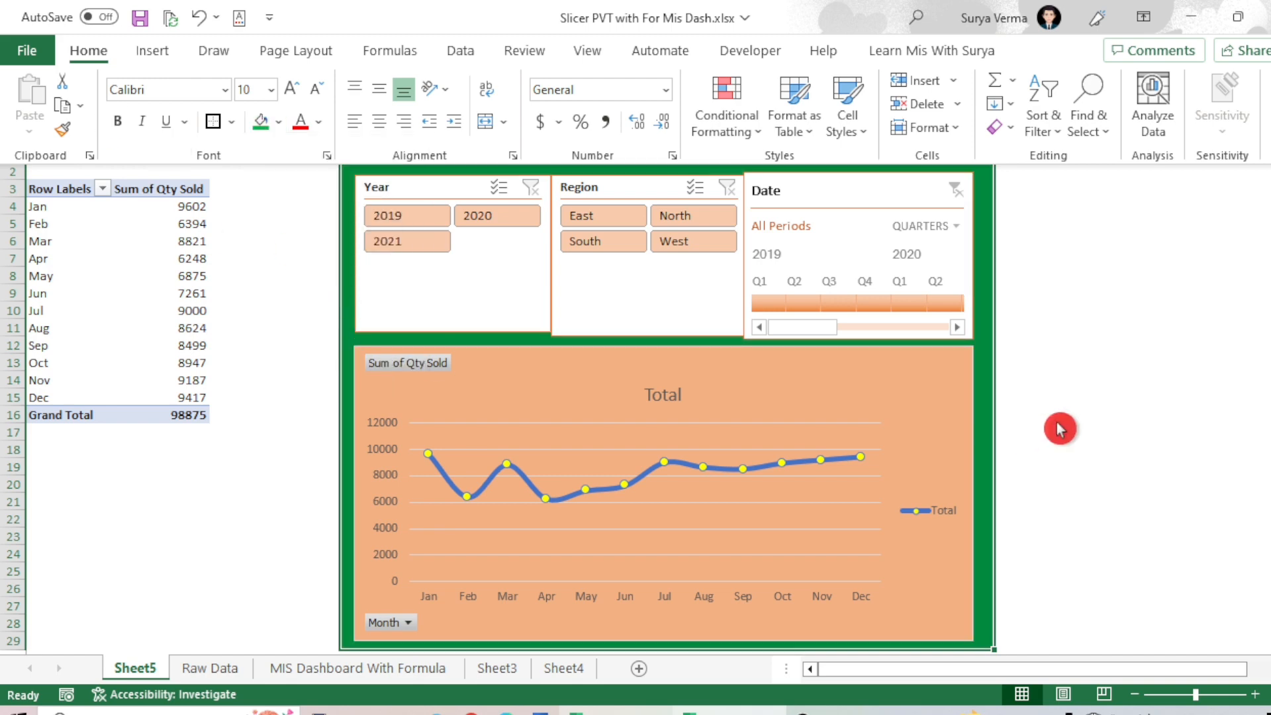
# Nudge the PivotChart slightly down within the green background
pyautogui.hotkey('ctrl', 'F1')
pyautogui.click(859, 378)
pyautogui.moveTo(860, 378); pyautogui.dragTo(862, 382)
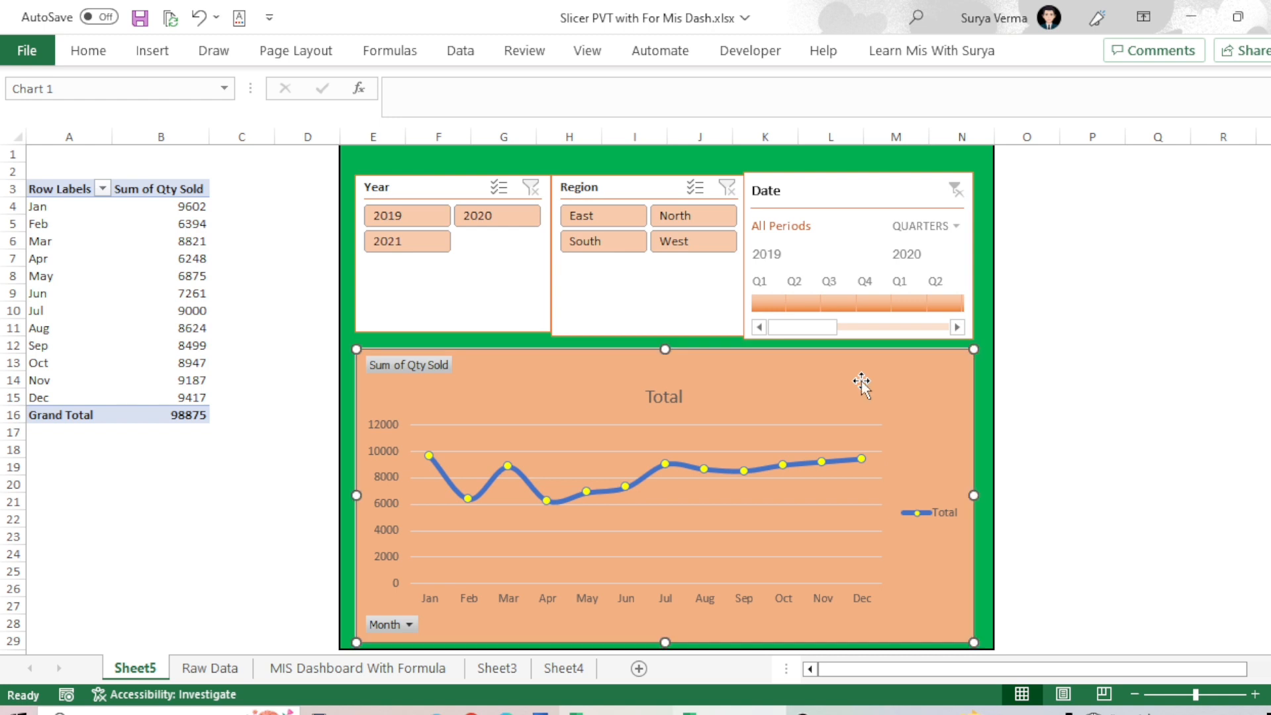
pyautogui.click(1203, 427)
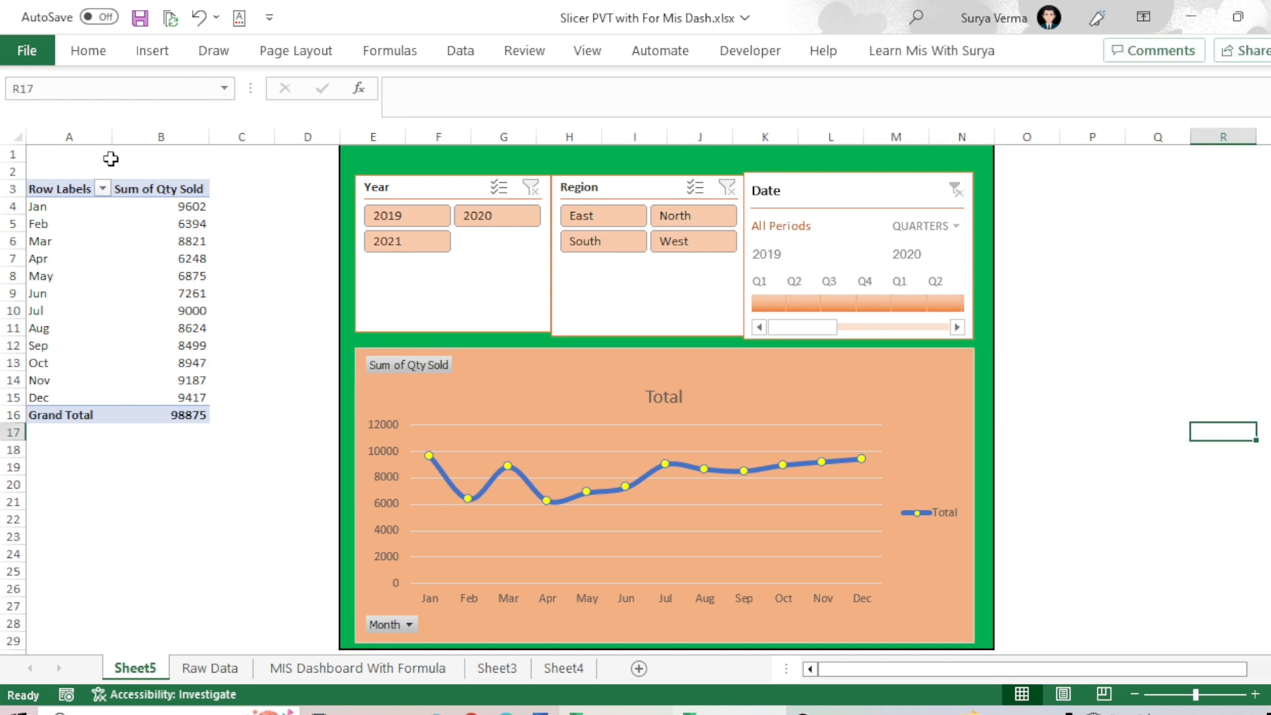
# Hide columns A and B, which hold the PivotTable
pyautogui.click(78, 133)
pyautogui.moveTo(78, 133); pyautogui.dragTo(147, 132)
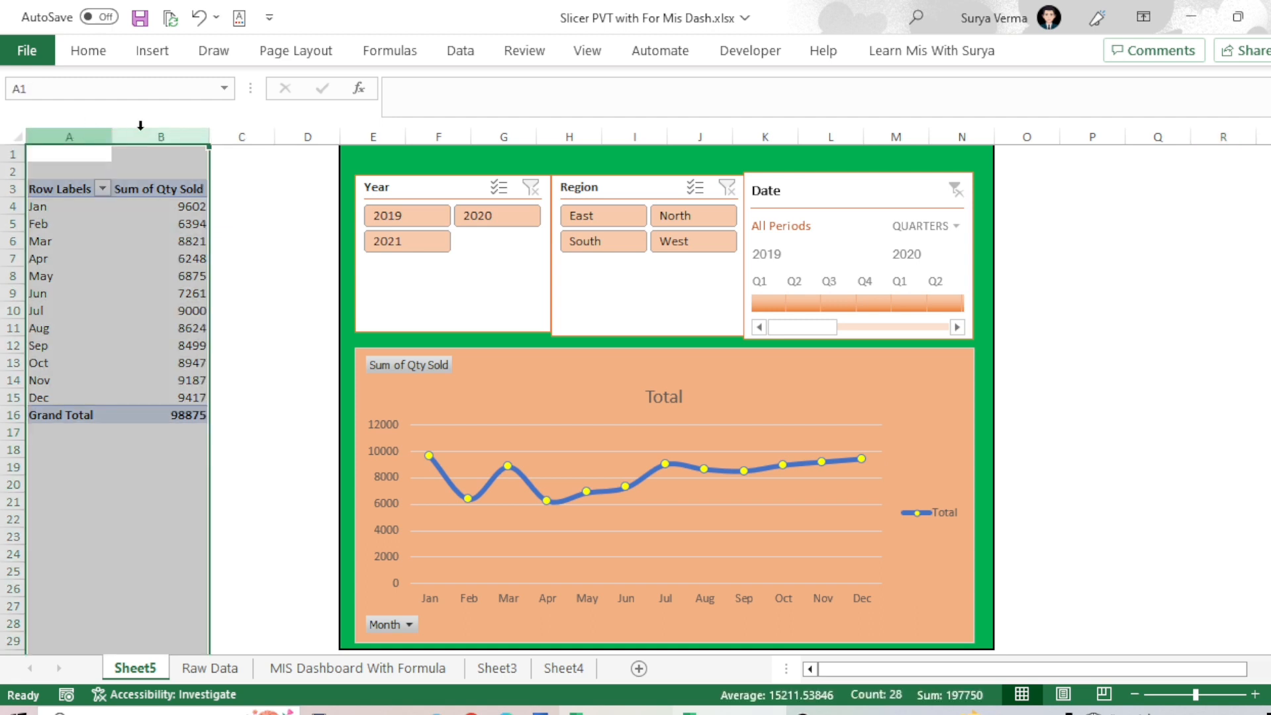
pyautogui.rightClick(142, 133)
pyautogui.click(164, 478)
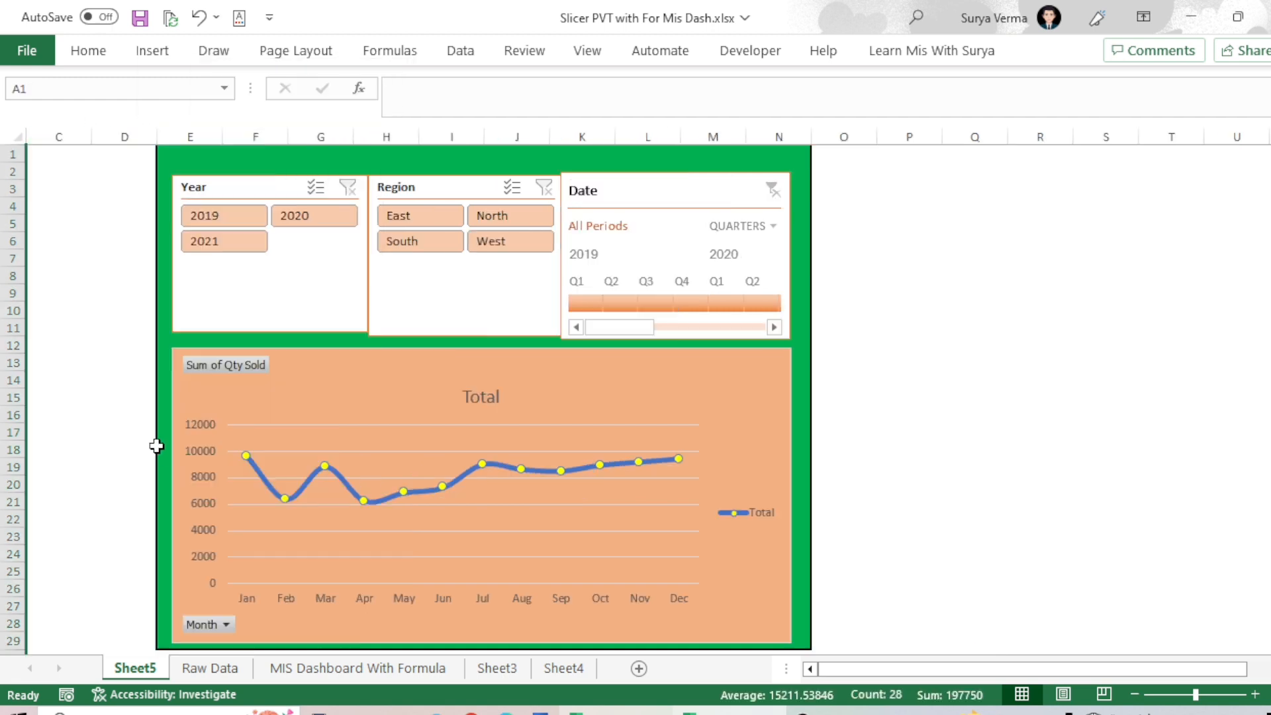
pyautogui.click(1164, 398)
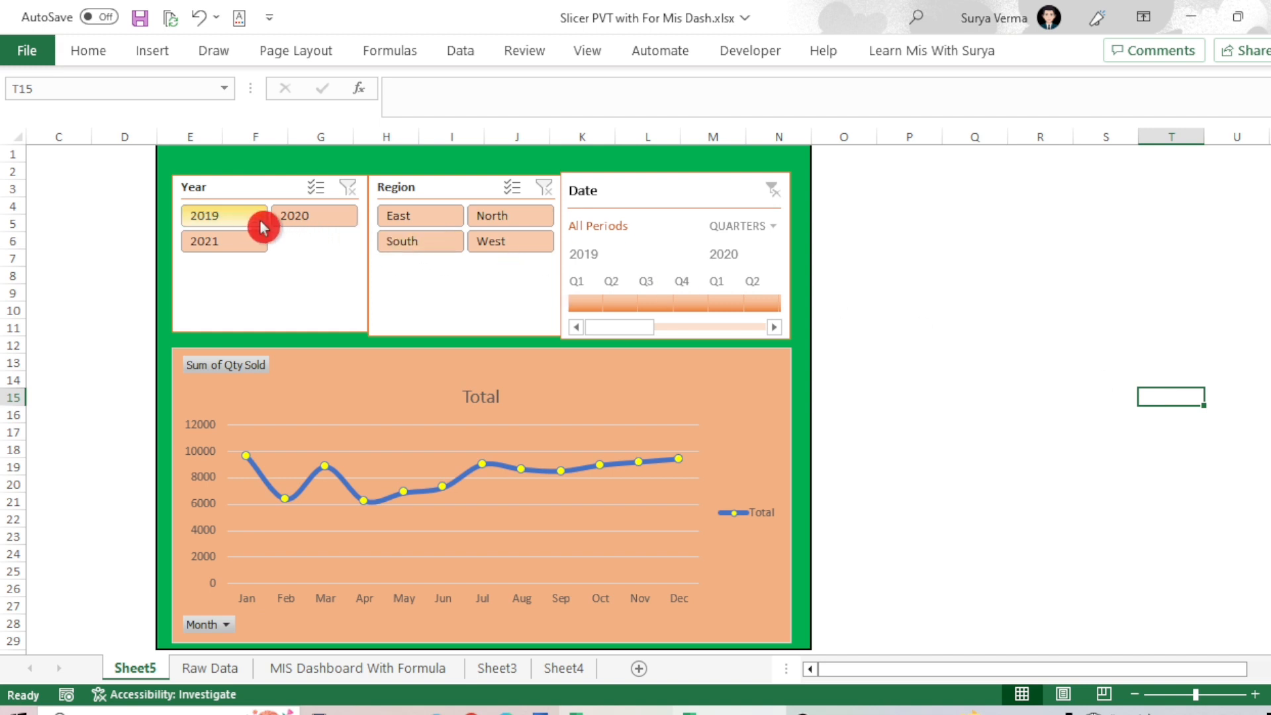
# Filter the PivotChart to 2020 with the Year slicer
pyautogui.click(292, 220)
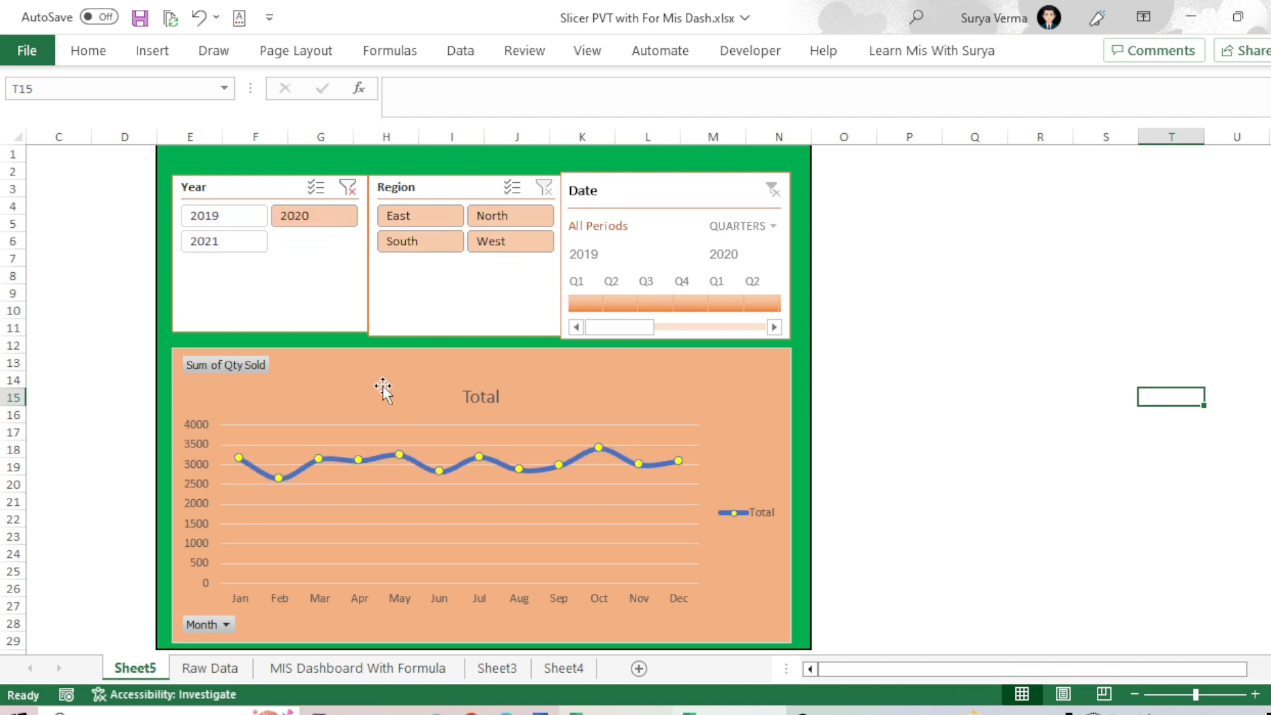
# Filter the PivotChart to the South region with the Region slicer and add data labels above the line's points
pyautogui.click(427, 245)
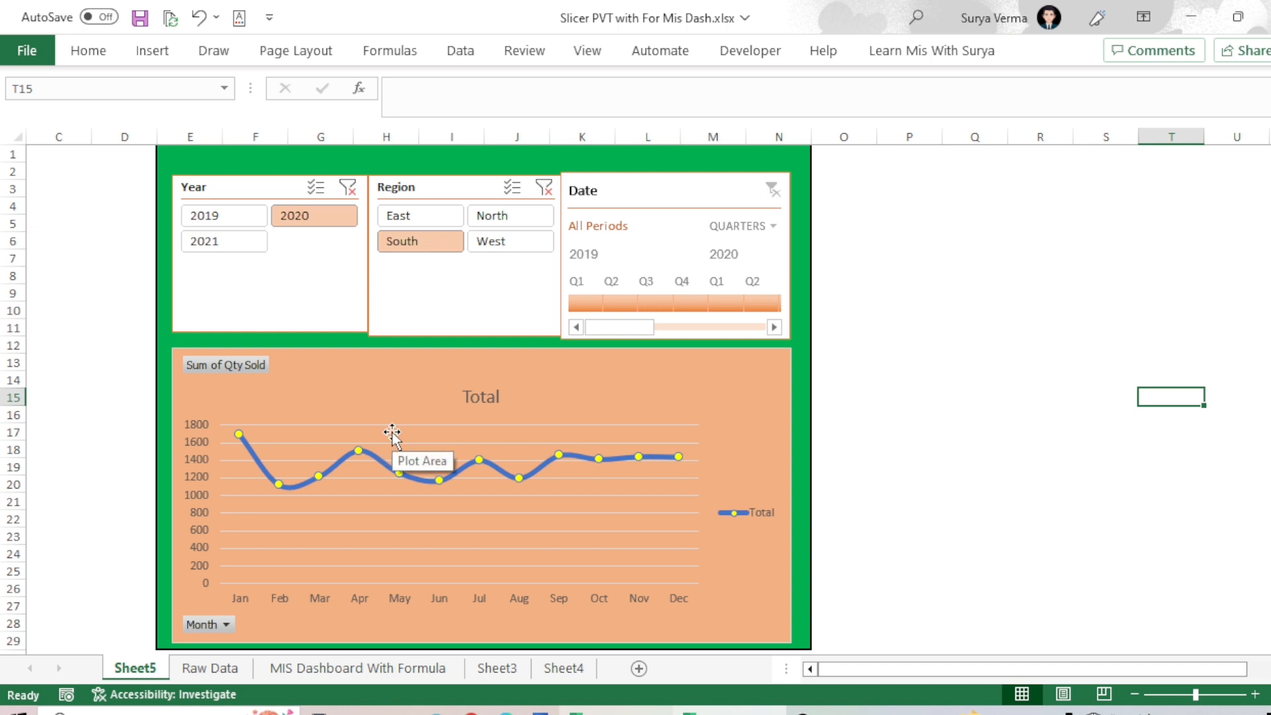
pyautogui.click(398, 469)
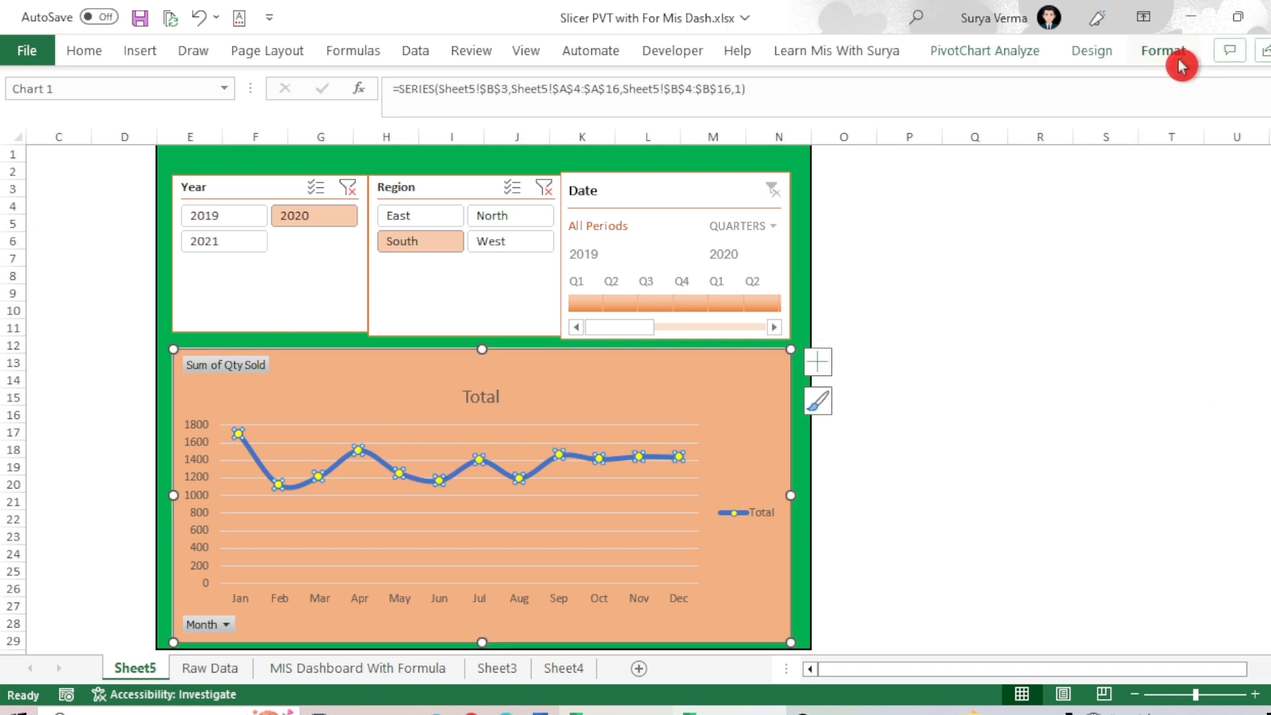
pyautogui.click(1099, 54)
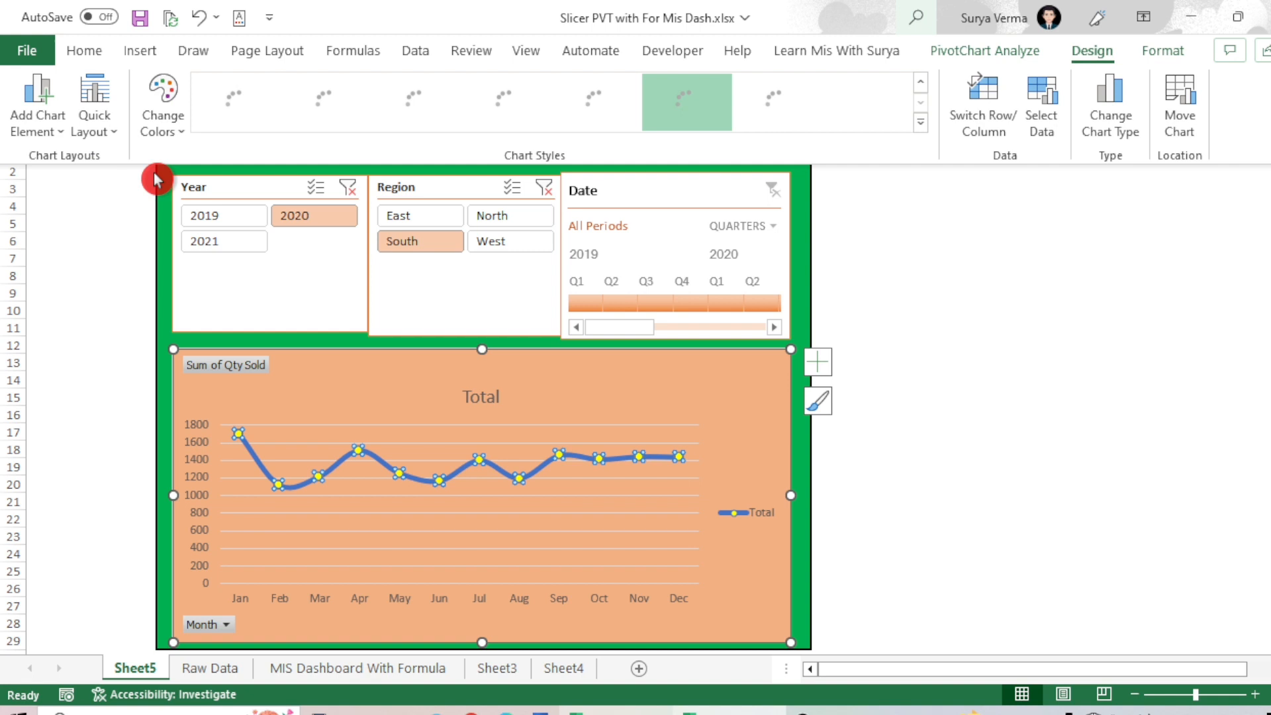
pyautogui.click(47, 136)
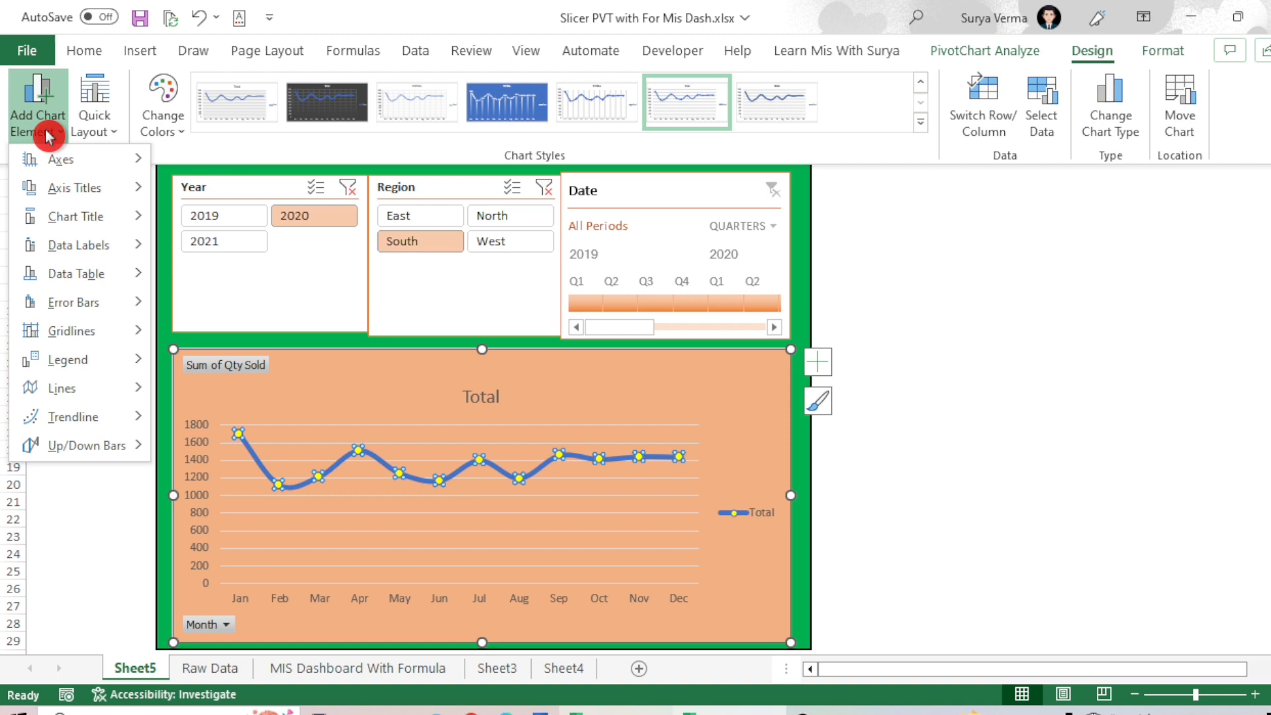
pyautogui.moveTo(58, 250)
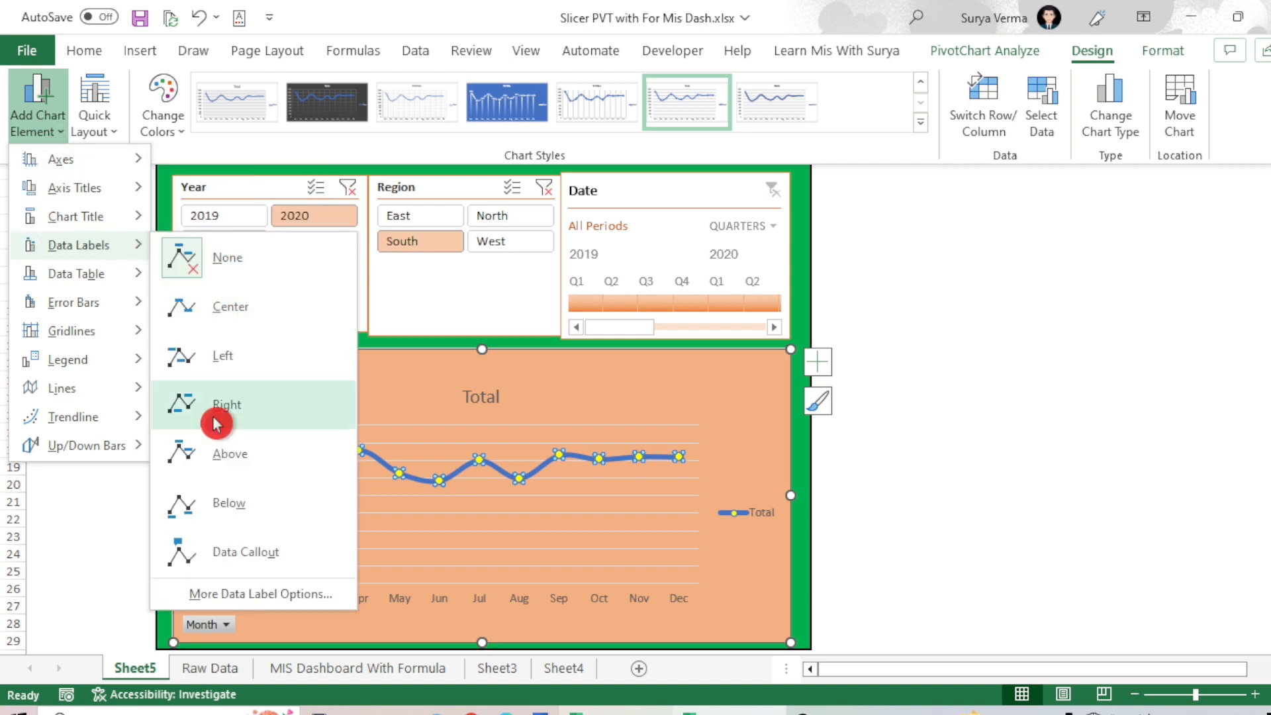
pyautogui.click(233, 462)
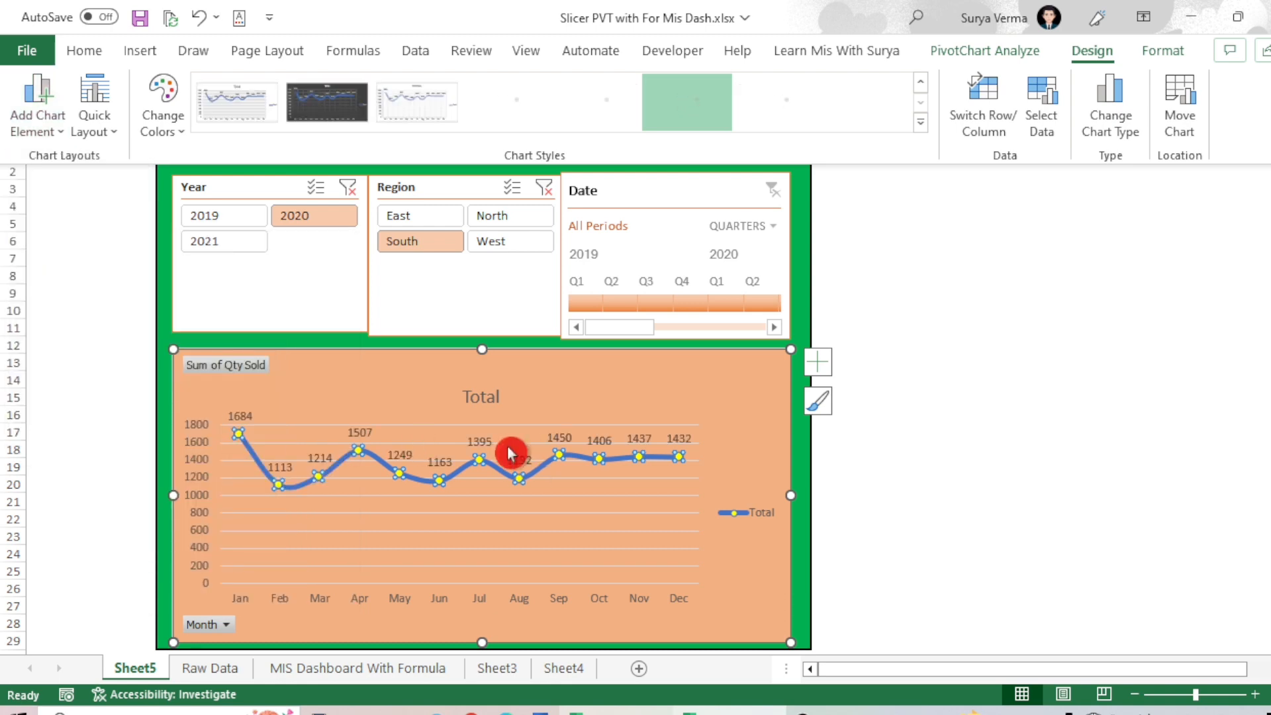
pyautogui.click(980, 510)
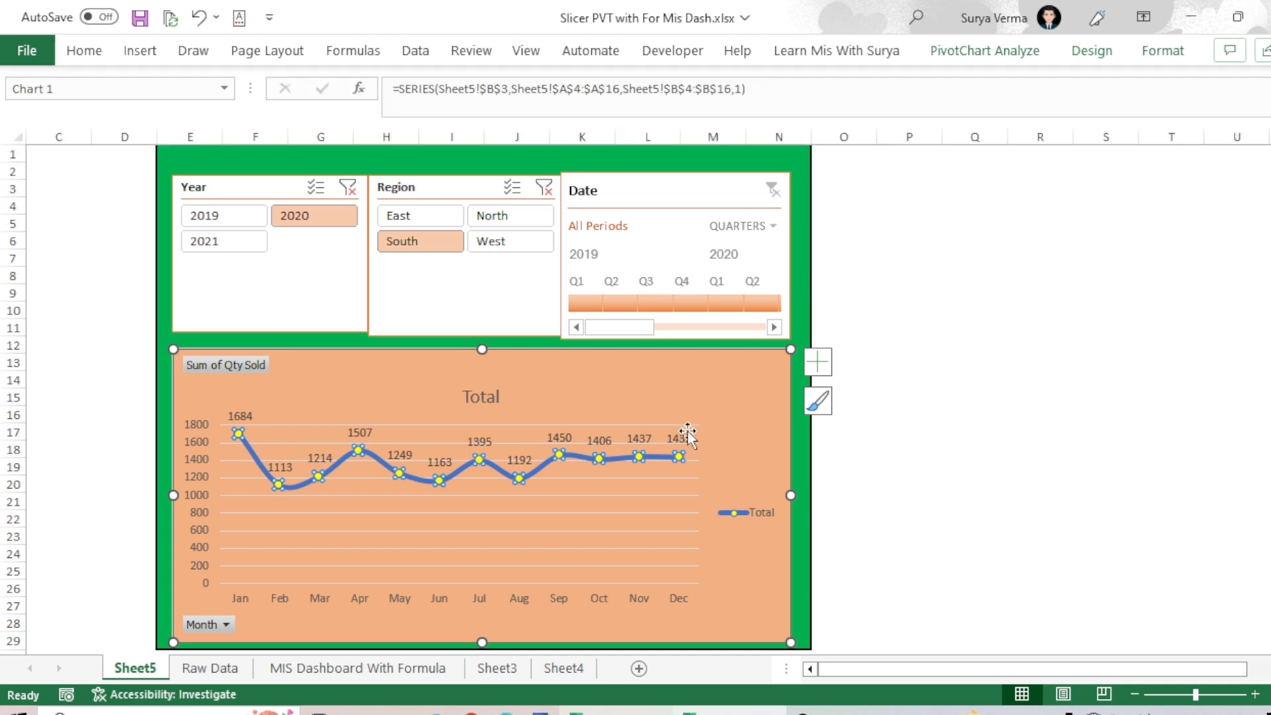
# Delete the major horizontal gridlines and the legend from the PivotChart
pyautogui.click(556, 510)
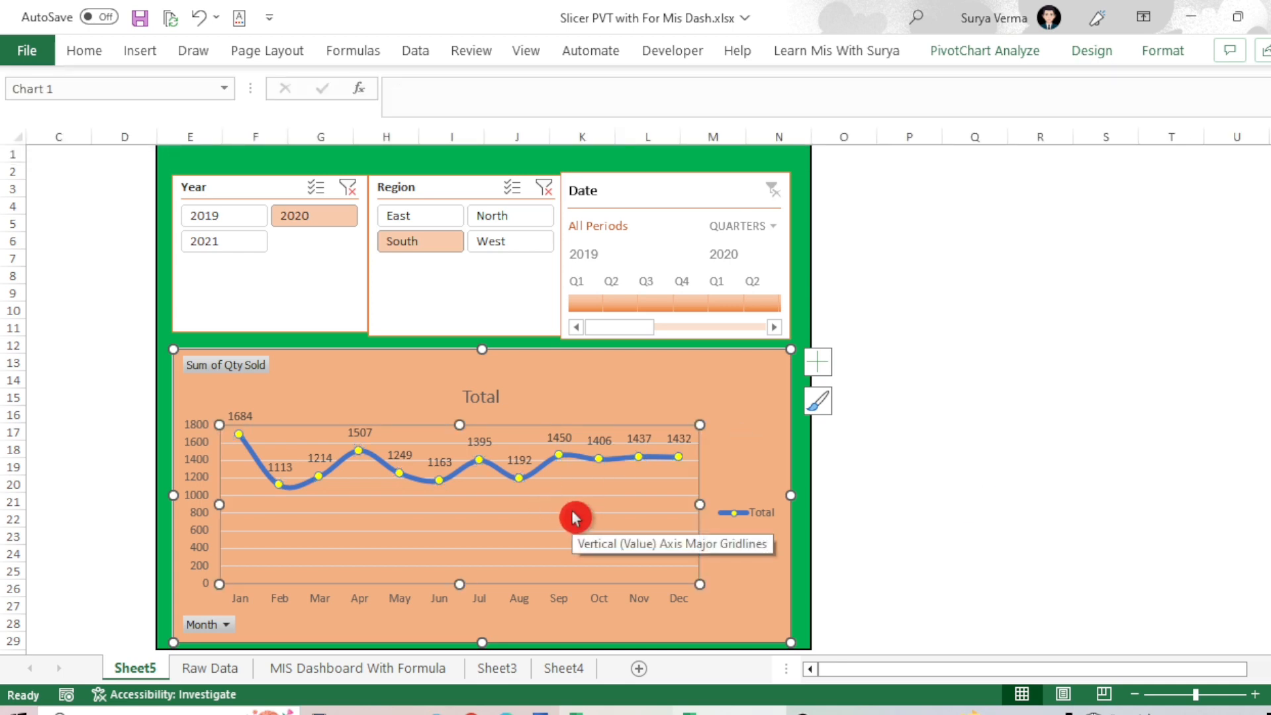
pyautogui.click(572, 511)
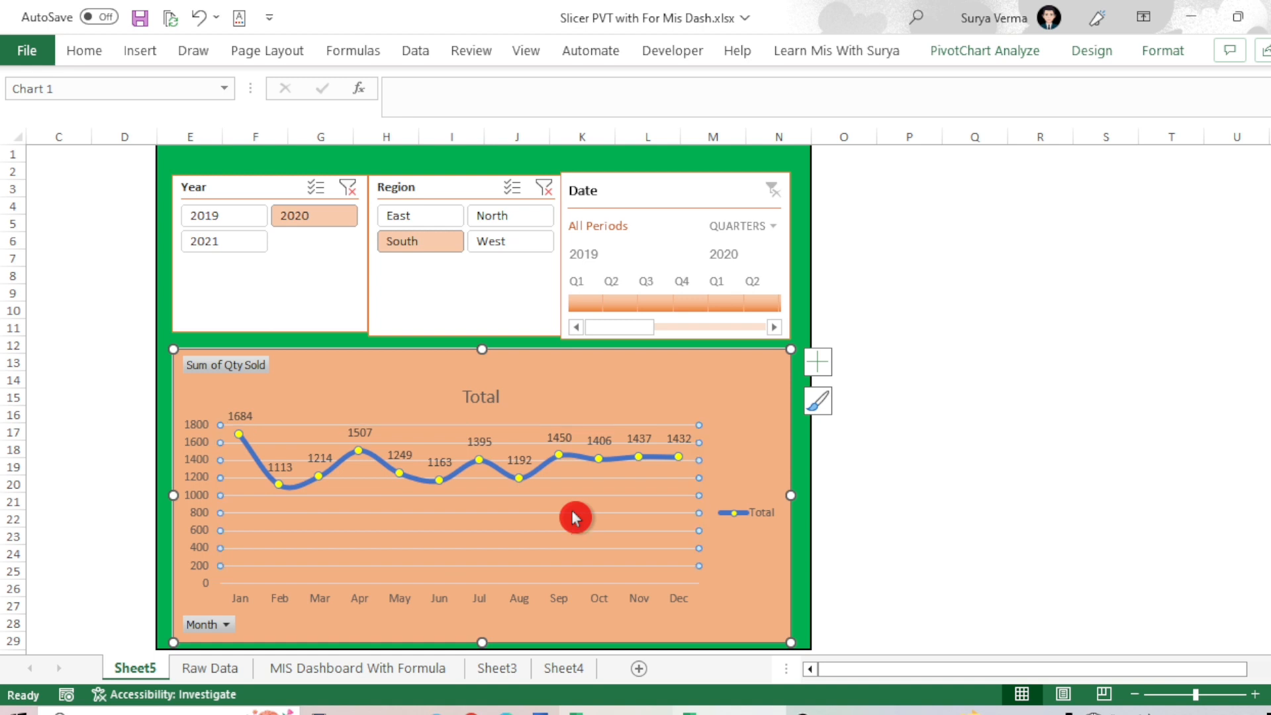
pyautogui.press('Delete')
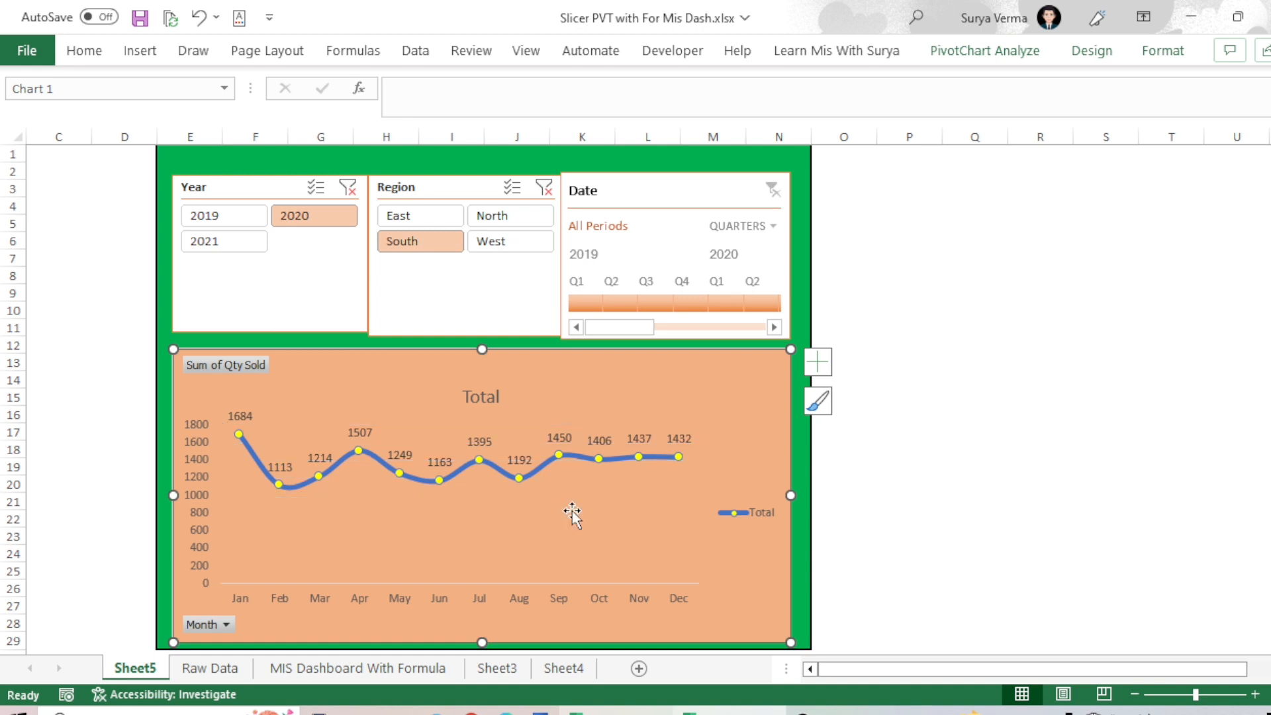
pyautogui.click(767, 519)
pyautogui.press('Delete')
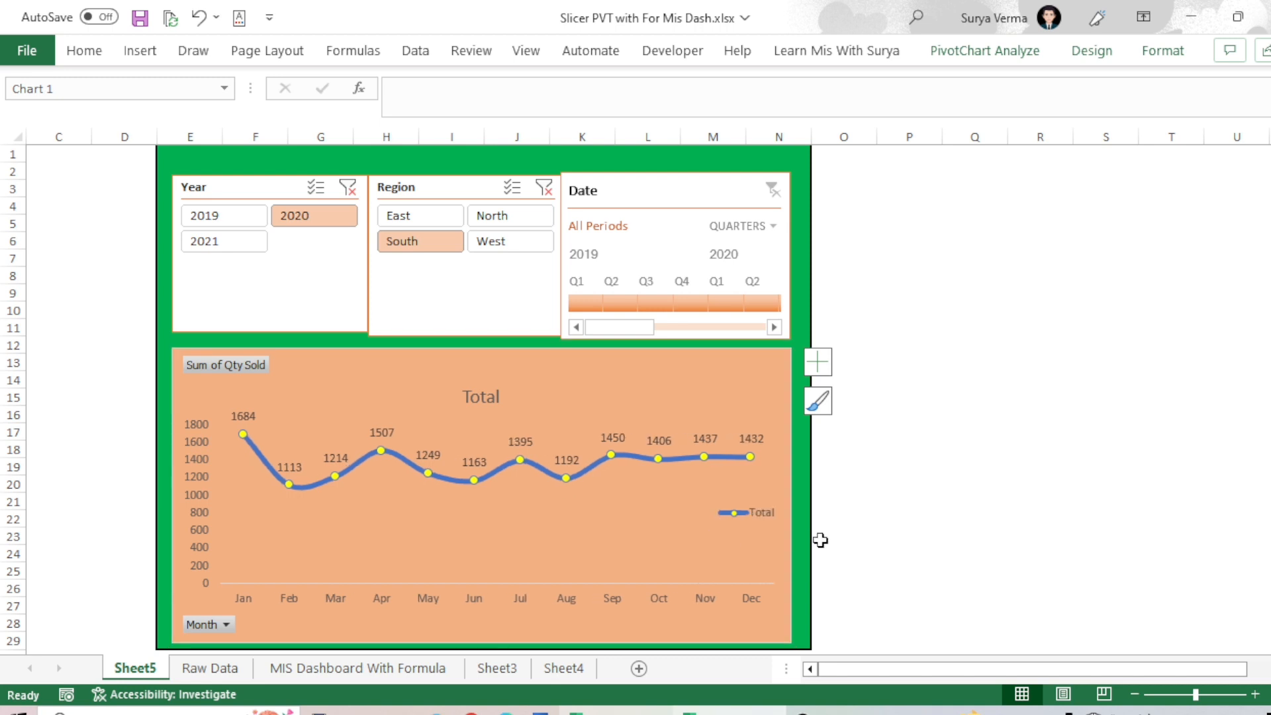
pyautogui.click(969, 516)
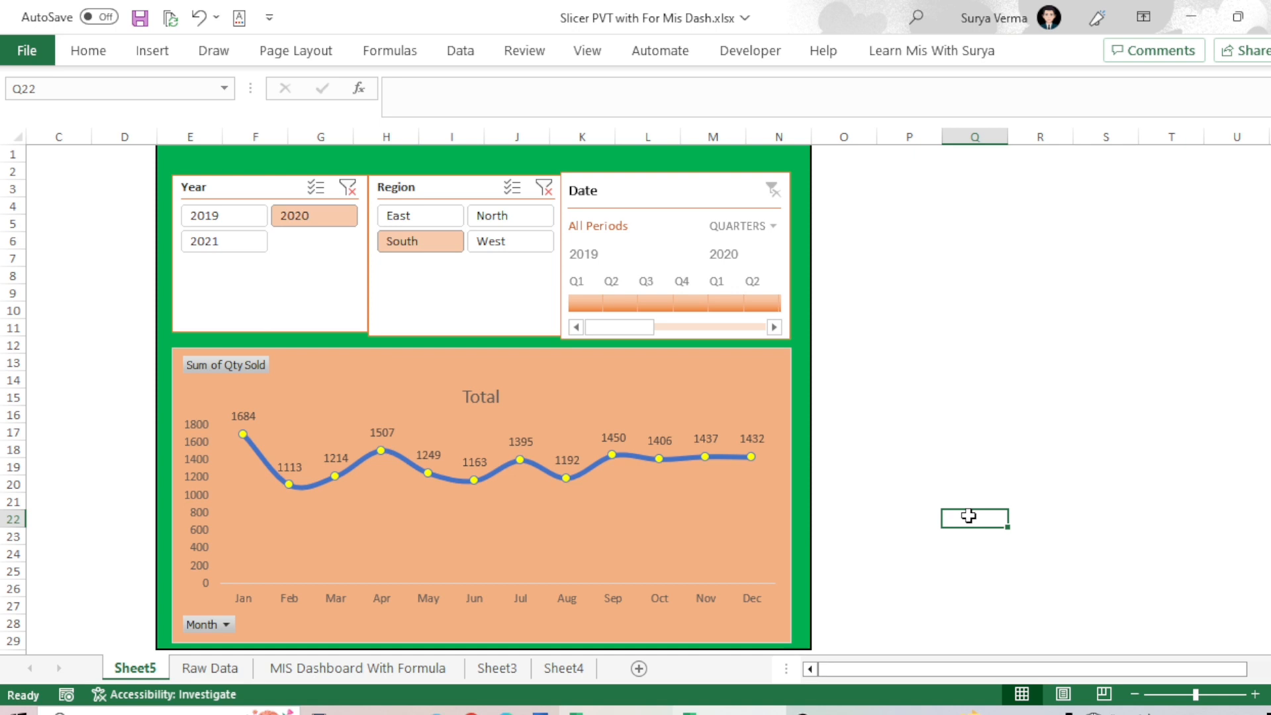
# Filter the PivotChart by quarter with the Date timeline, first to Q2 2020 and then to Q1 2020
pyautogui.click(764, 228)
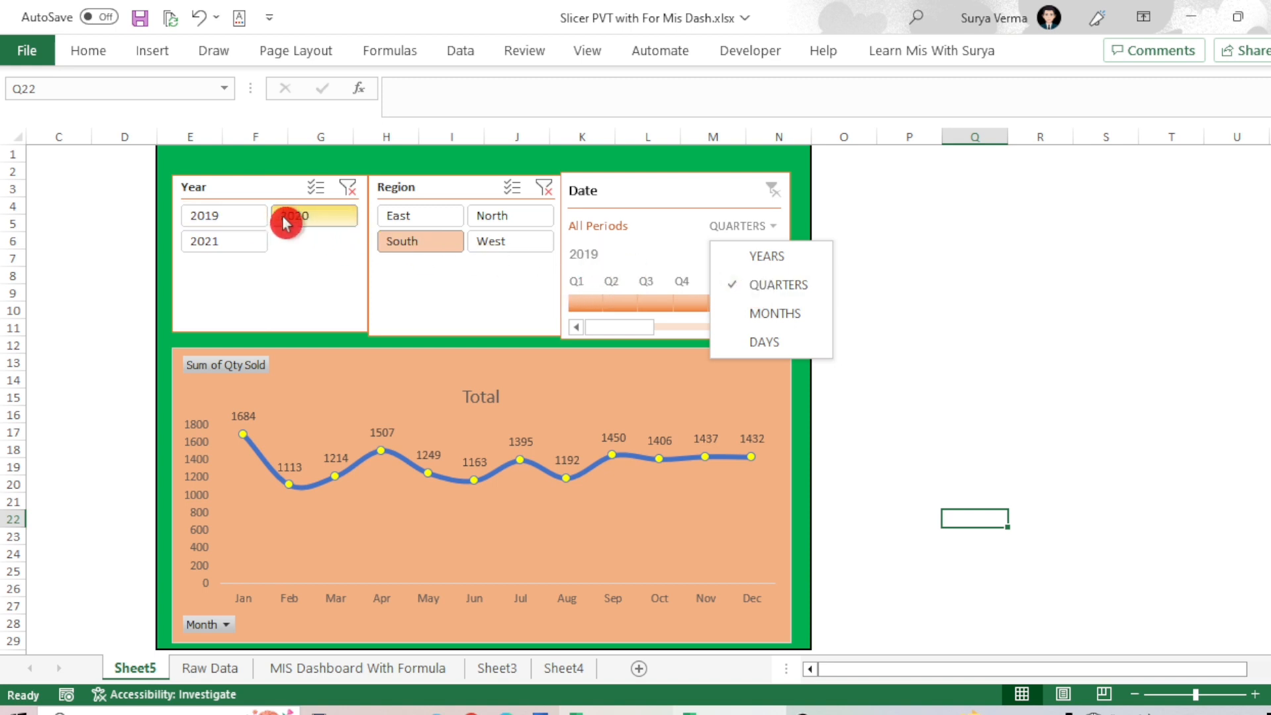
pyautogui.click(327, 221)
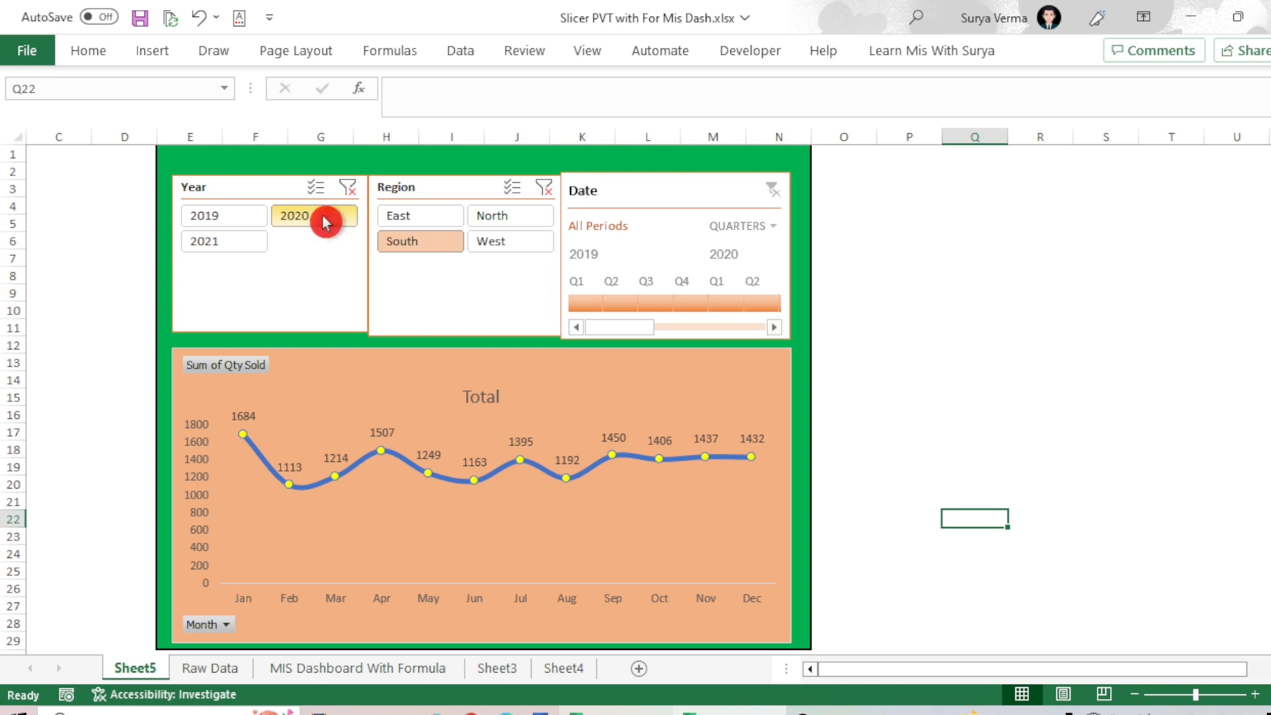
pyautogui.click(754, 281)
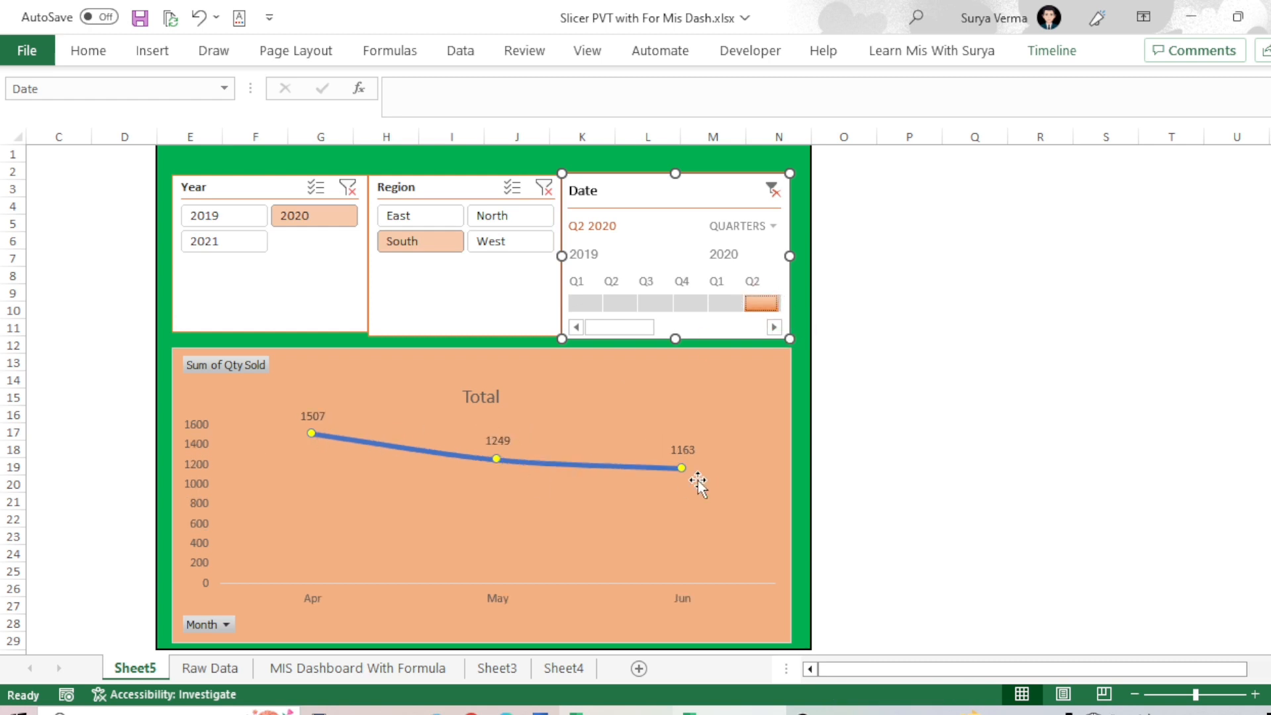
pyautogui.click(722, 290)
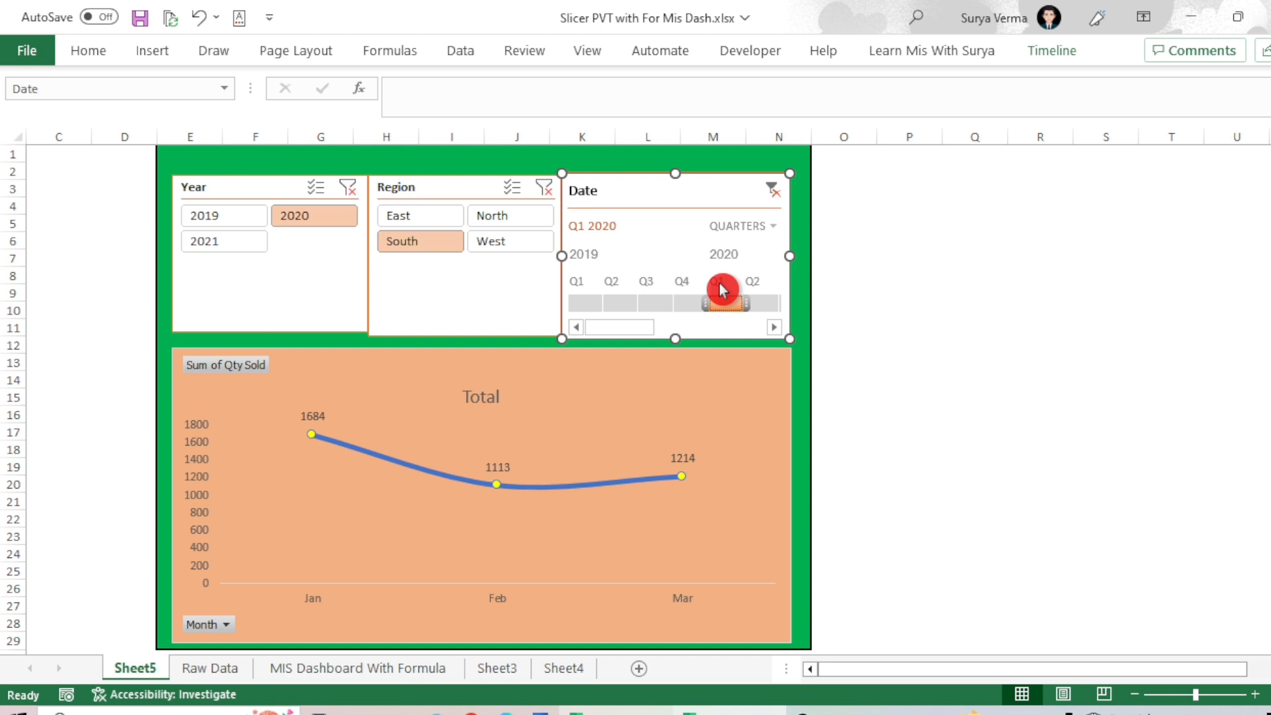
# Switch the Date timeline to months and filter the PivotChart to January 2020
pyautogui.click(770, 226)
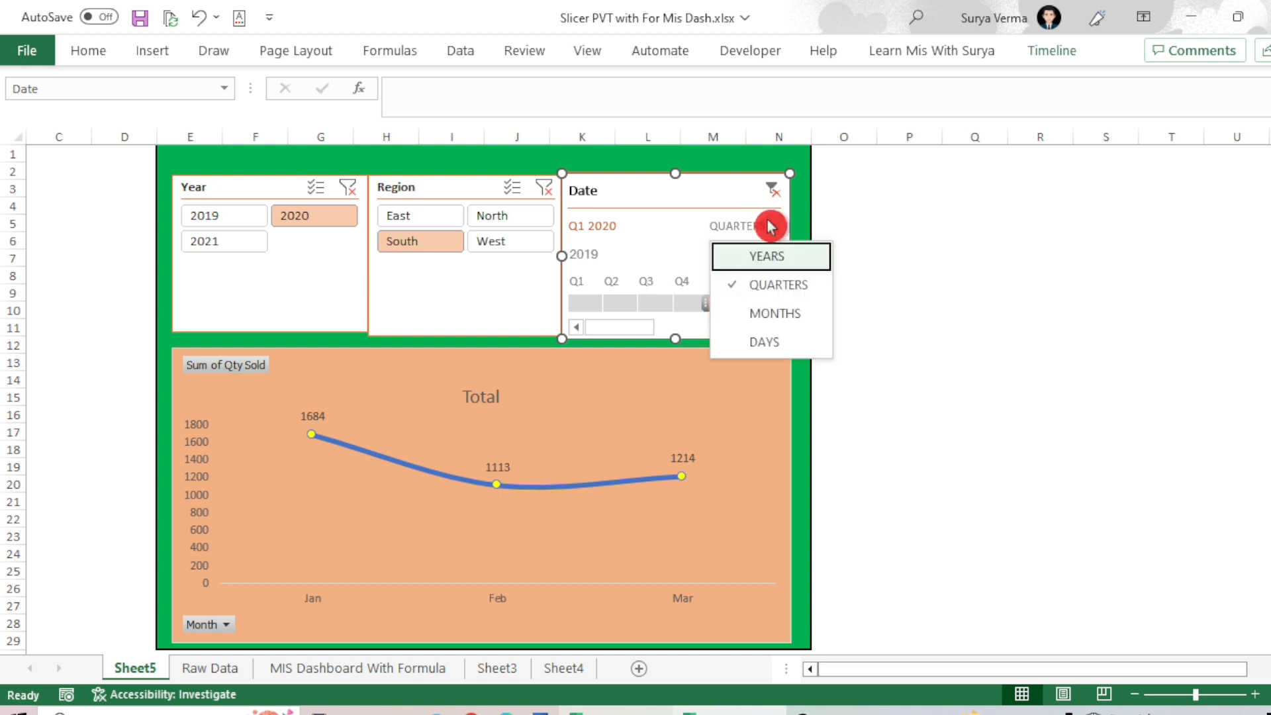
pyautogui.click(774, 313)
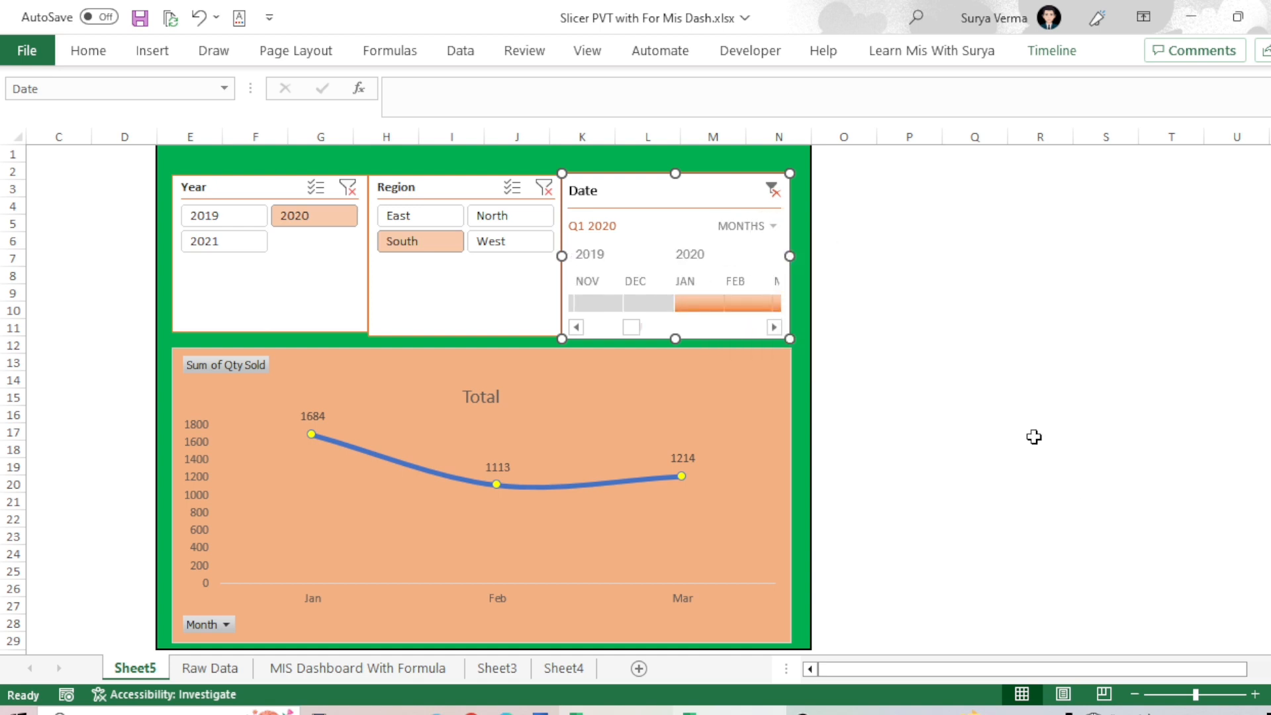
pyautogui.click(686, 286)
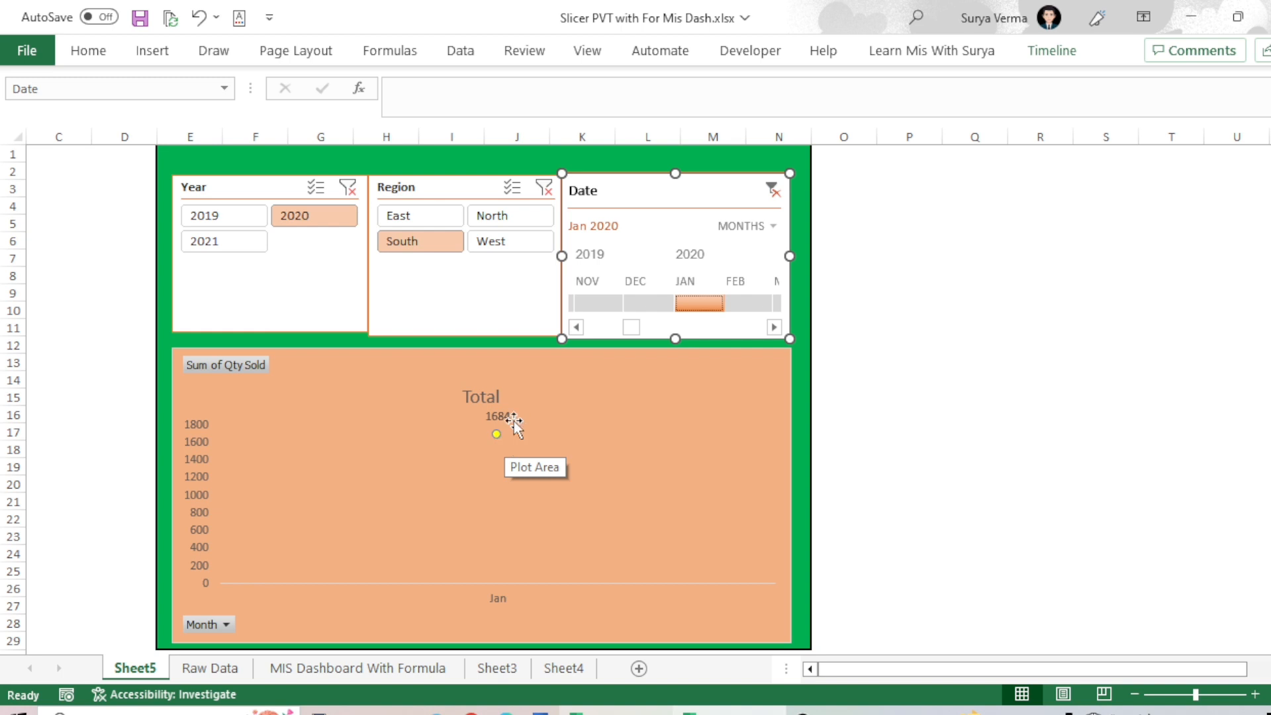
# Clear the Date timeline's filter to include all periods
pyautogui.click(778, 196)
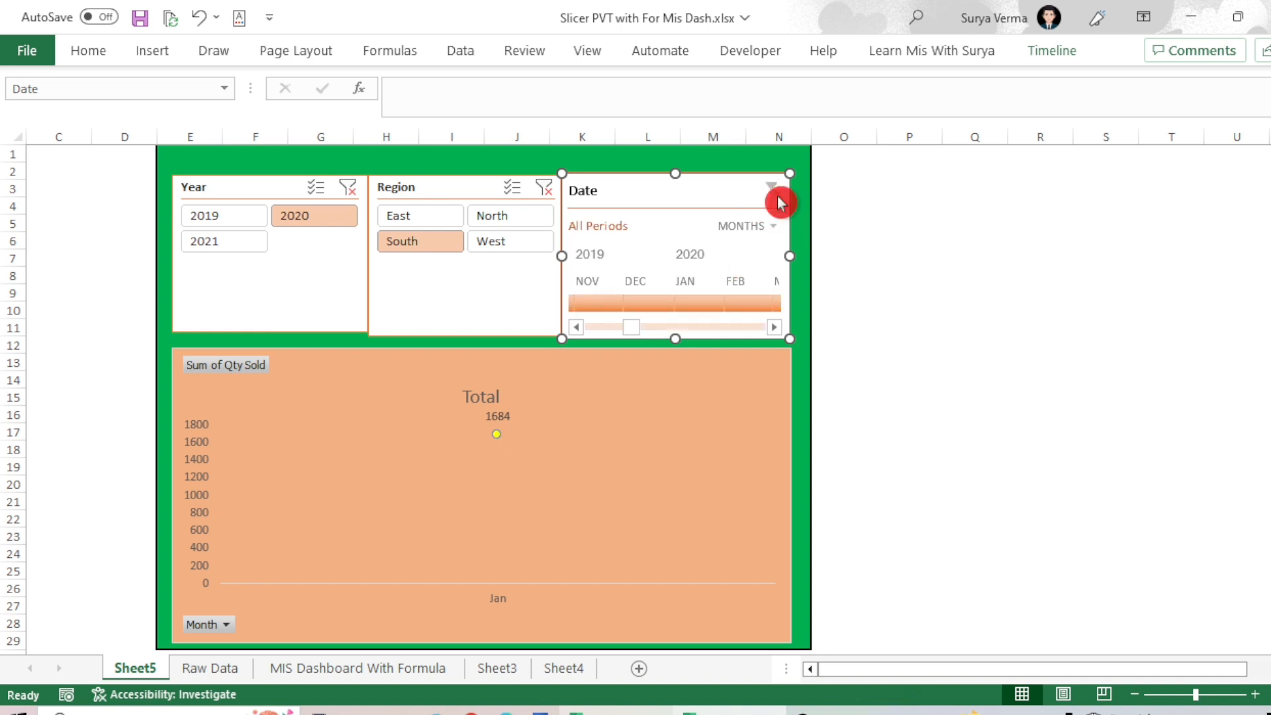